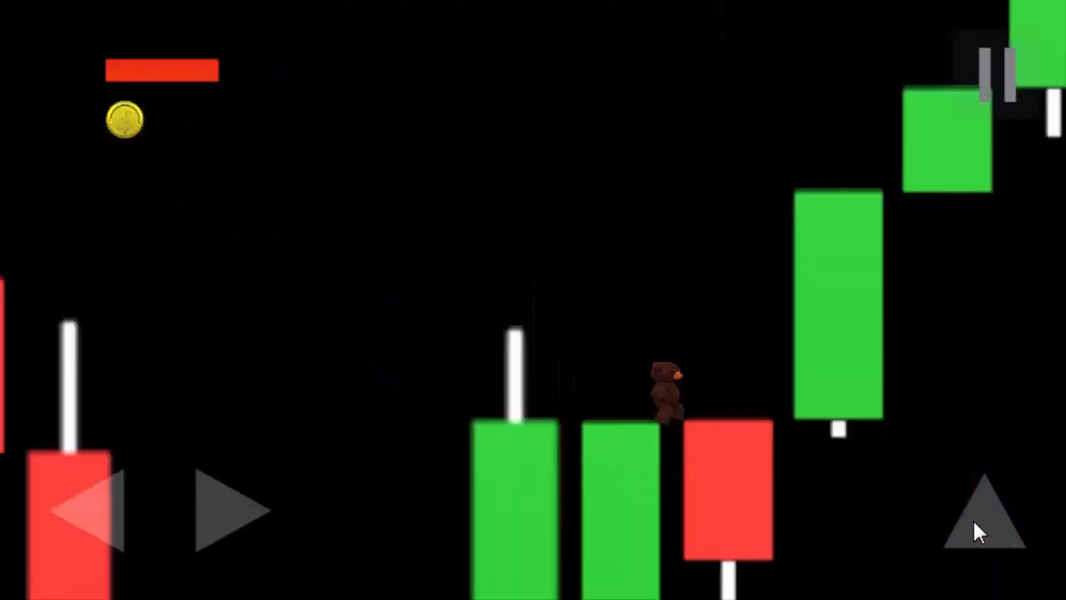
key("Right")
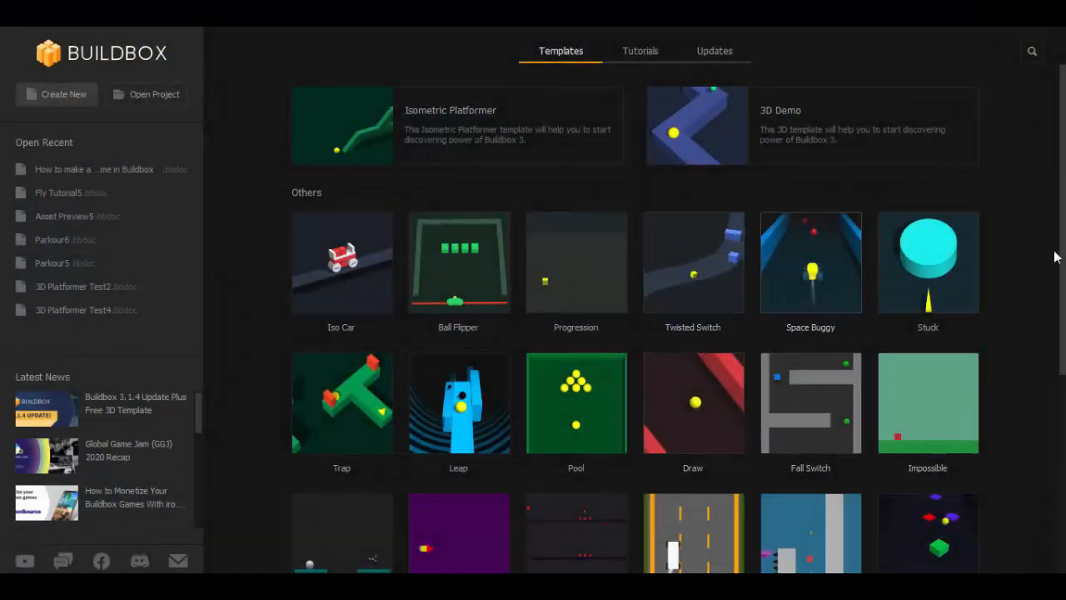
Step: Create a new project from the Deep Fly template and bring its 3D game world's start section into view
scroll(1062, 226, "down", 3)
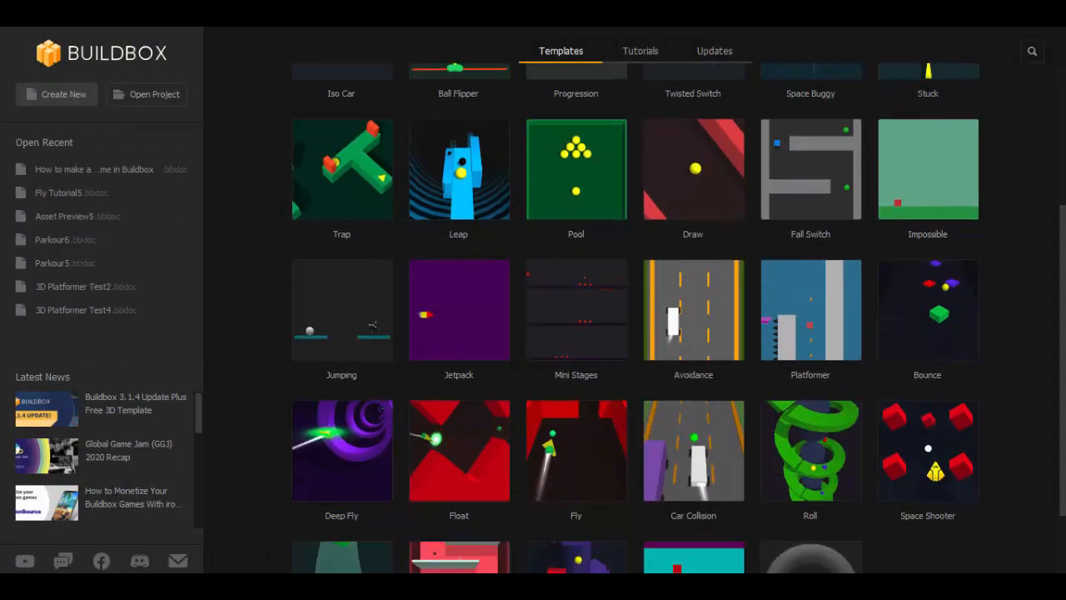
left_click(347, 464)
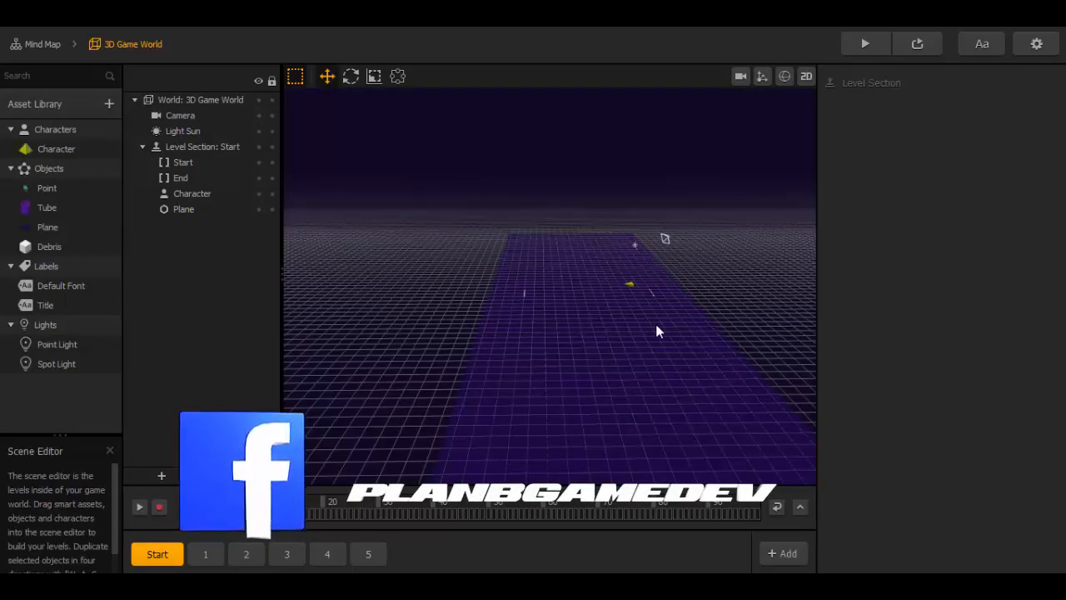
middle_click_drag(664, 325, 597, 326)
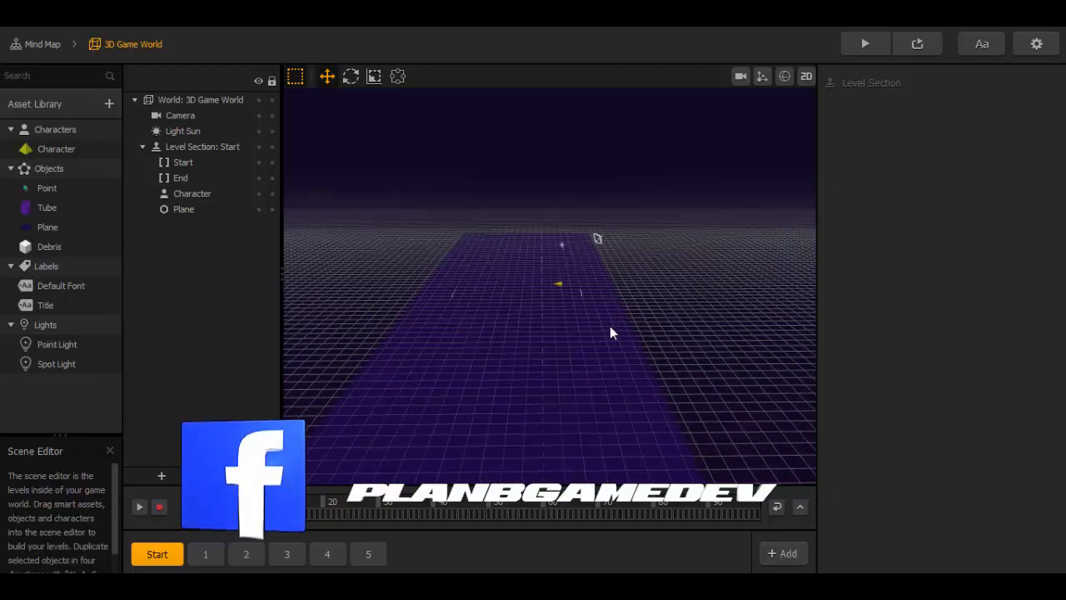
middle_click_drag(608, 331, 426, 349)
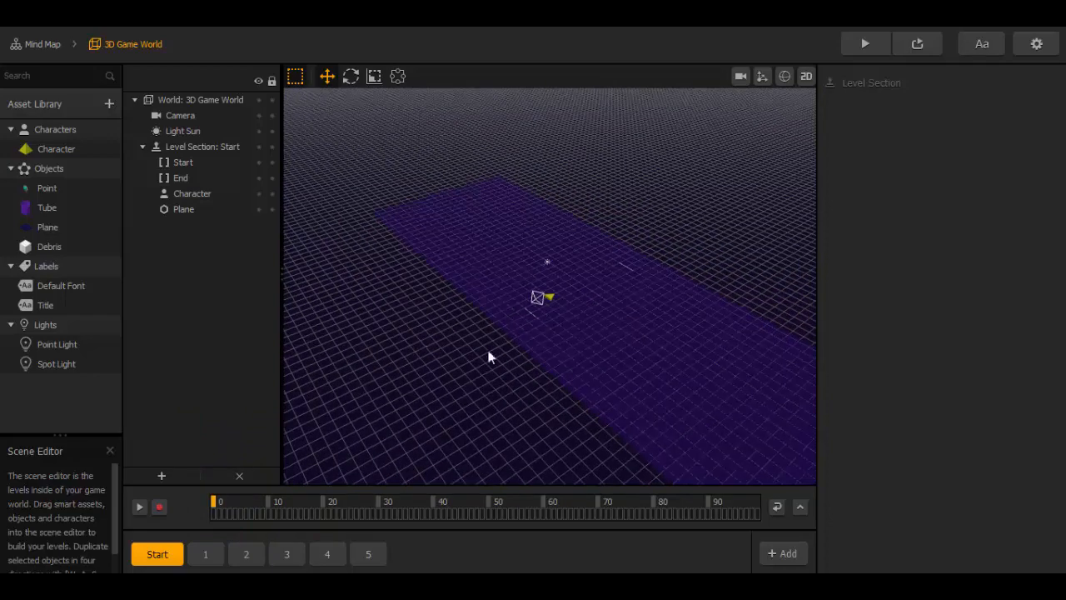
scroll(498, 354, "up", 4)
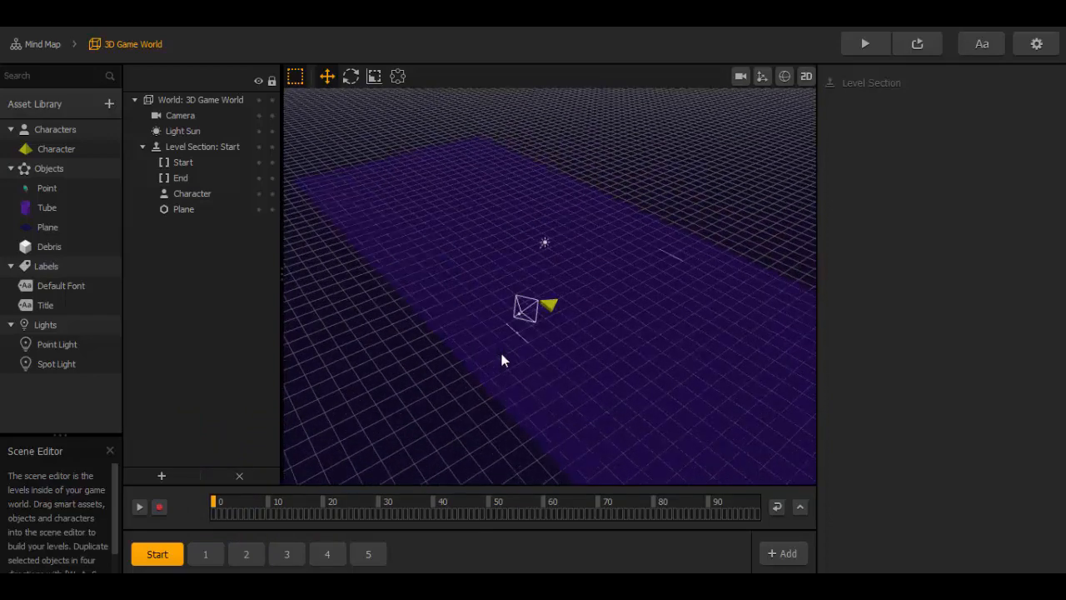
Step: Test-play the unmodified Deep Fly game in the preview and close the preview
left_click(864, 49)
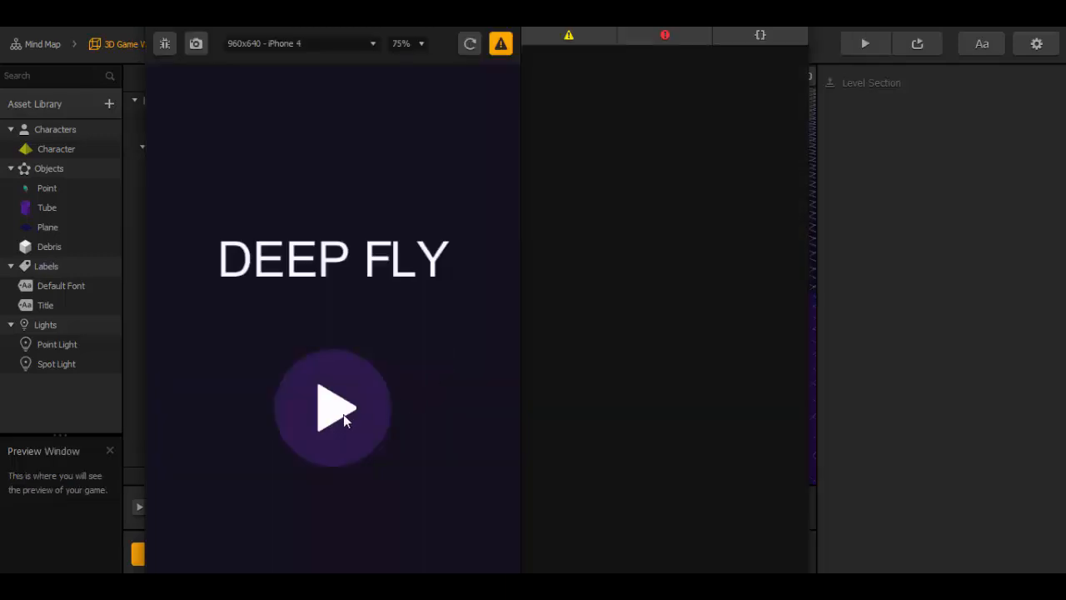
left_click(342, 415)
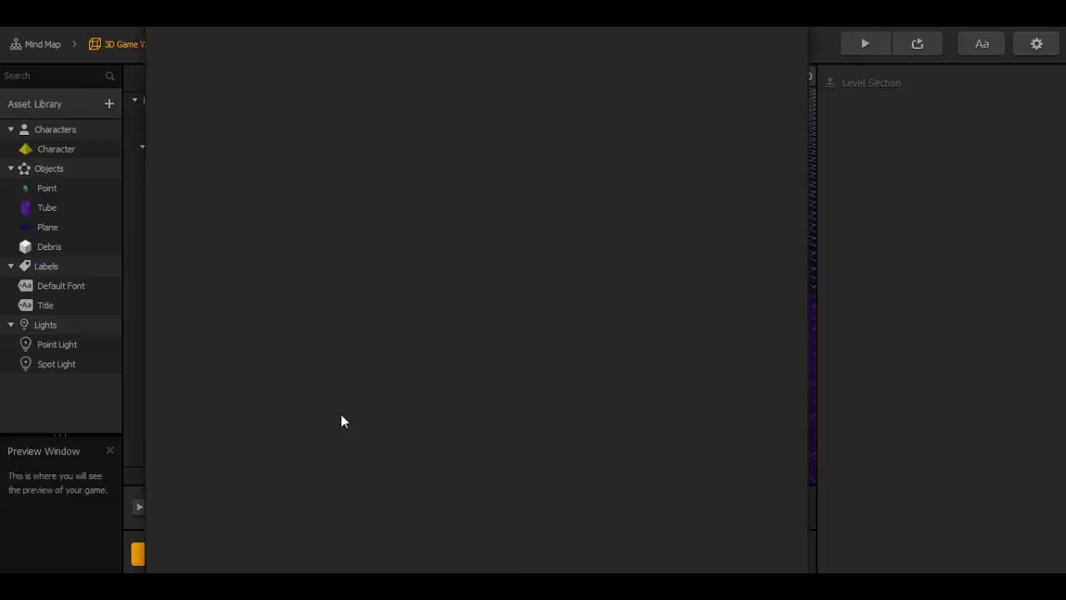
mouse_move(359, 409)
left_mouse_down()
mouse_move(374, 297)
mouse_move(364, 321)
mouse_move(375, 321)
mouse_move(327, 311)
mouse_move(409, 331)
mouse_move(428, 272)
mouse_move(403, 274)
mouse_move(412, 264)
mouse_move(453, 293)
mouse_move(456, 326)
mouse_move(403, 298)
left_mouse_up()
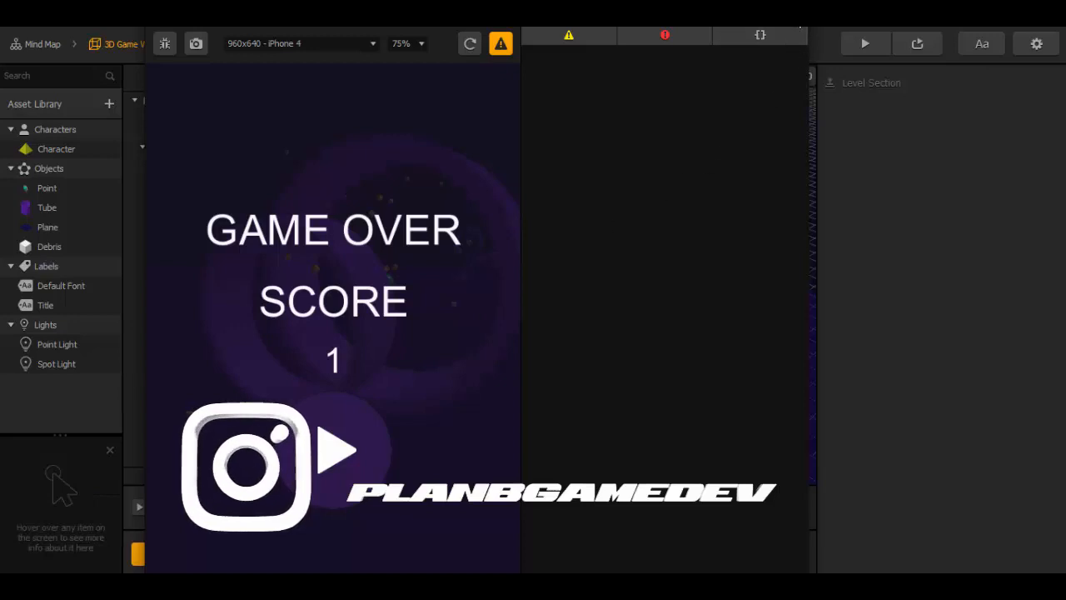
left_click(797, 18)
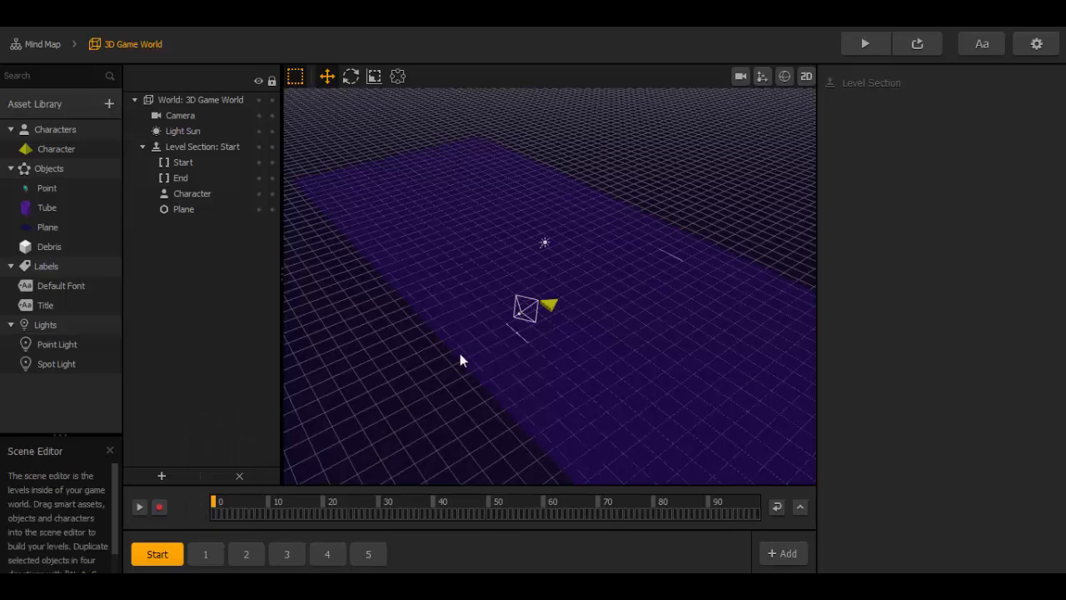
Step: Set the world camera's position to X -14.041, Y 9.432 and Z 0
left_click_drag(447, 349, 450, 336)
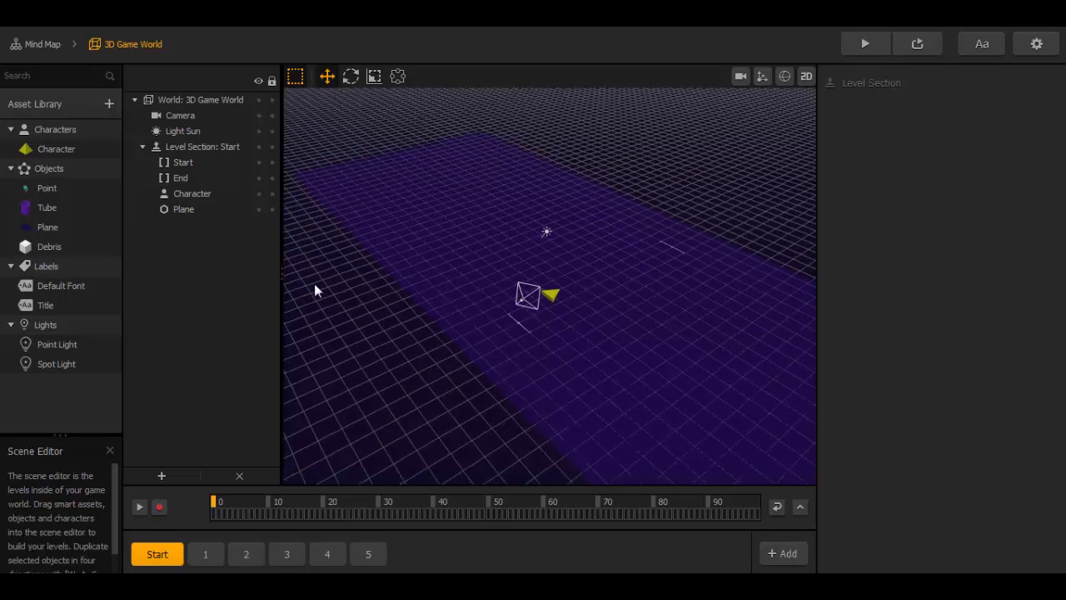
left_click(185, 116)
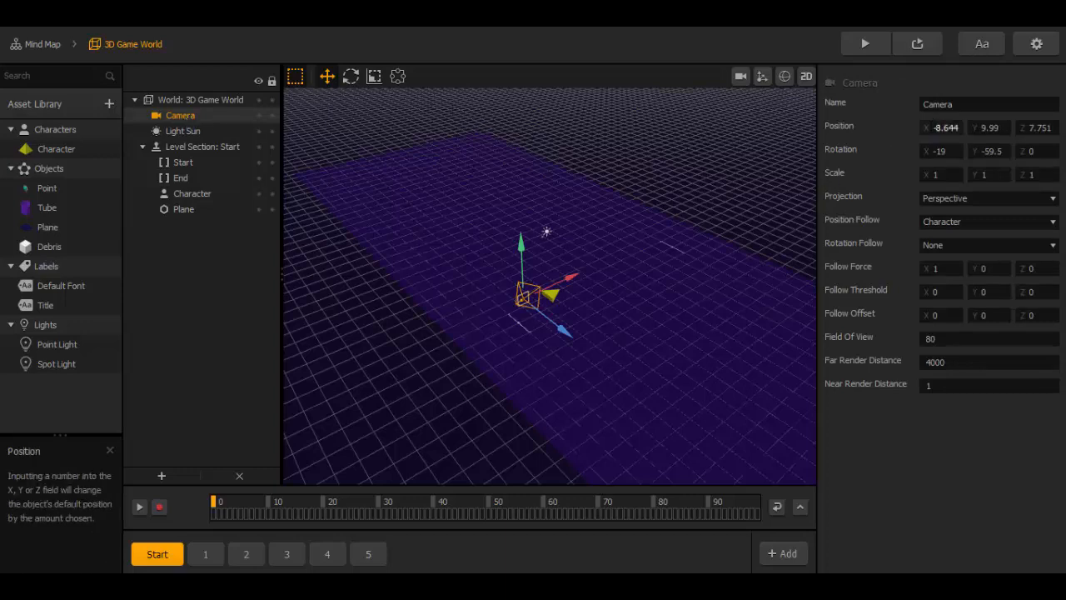
left_click_drag(933, 128, 961, 128)
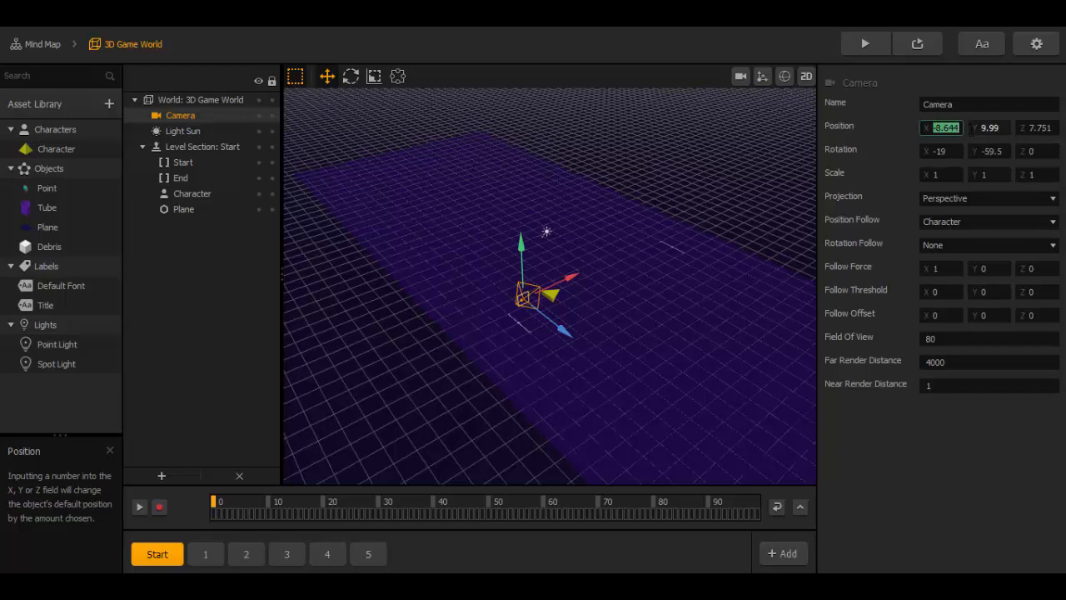
key("BackSpace")
type("-14.041")
key("Tab")
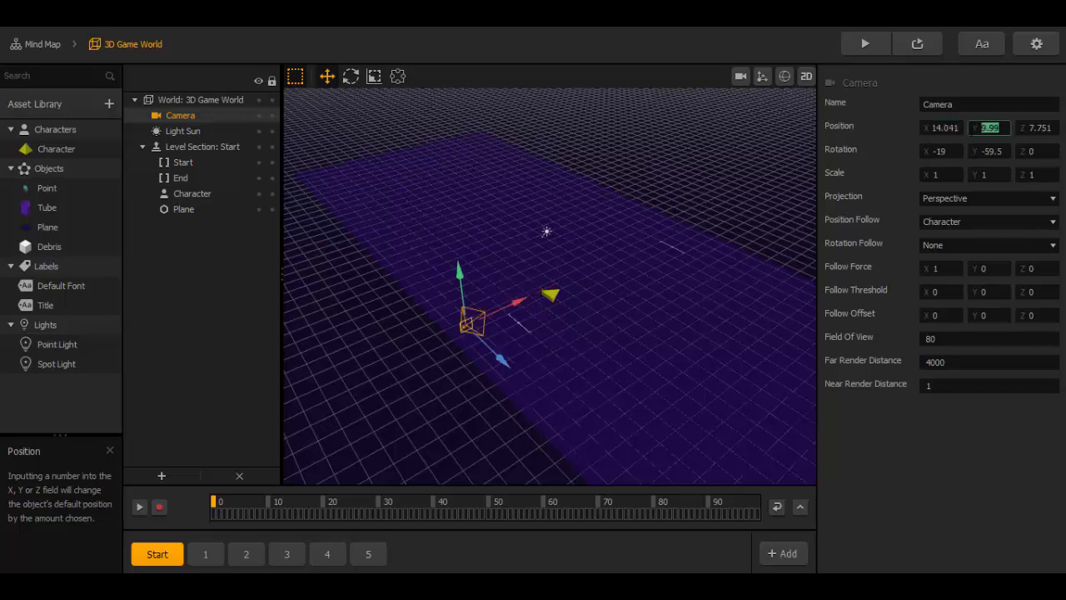
type("9.432")
key("Tab")
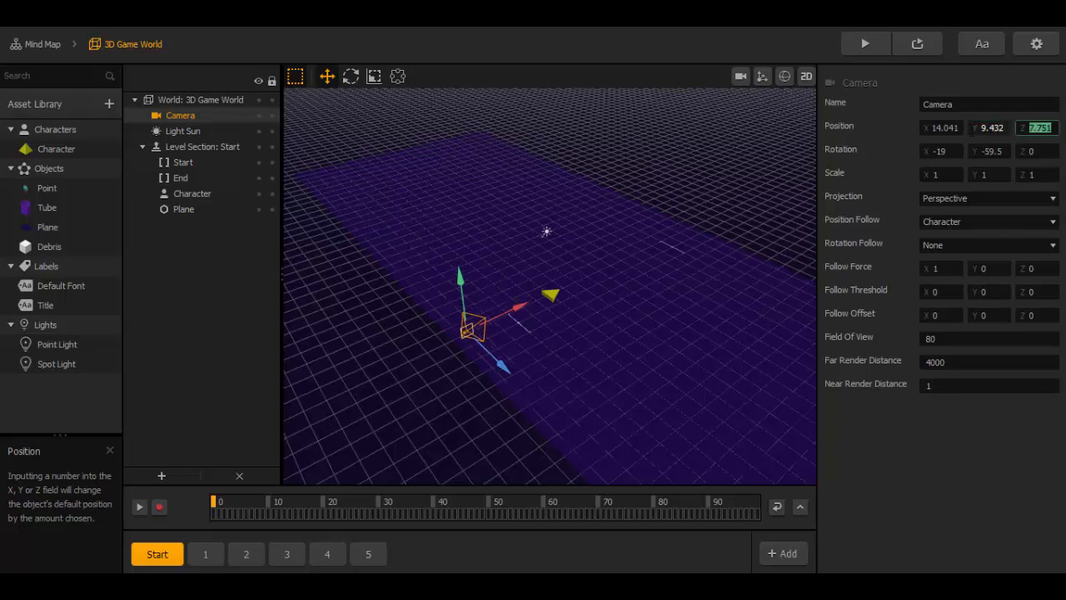
type("0")
key("Tab")
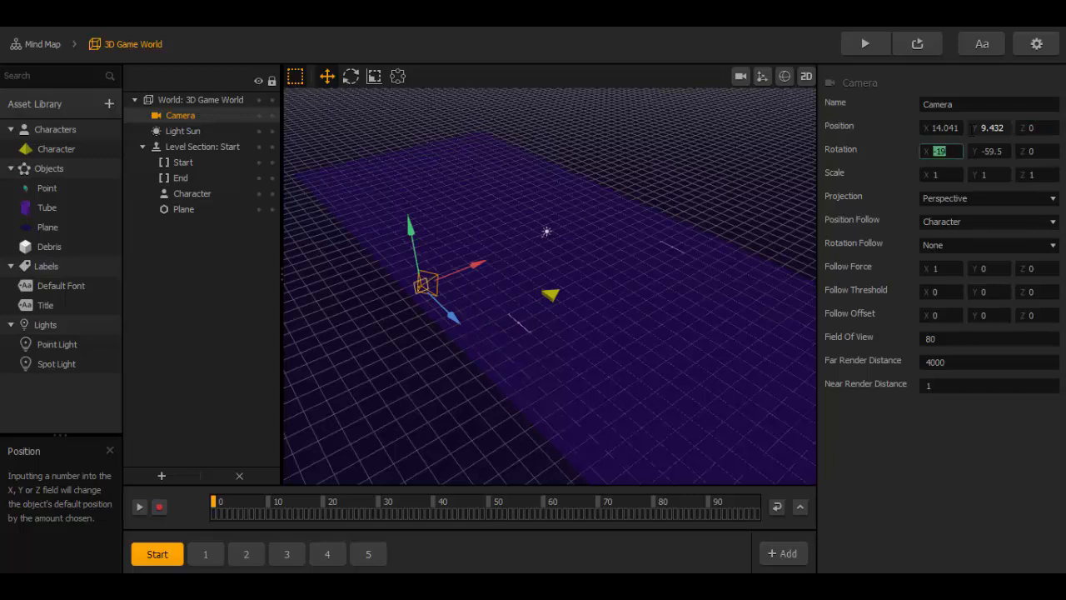
Step: Set the camera's rotation to 0 on X and -90 on Y
type("0")
key("Tab")
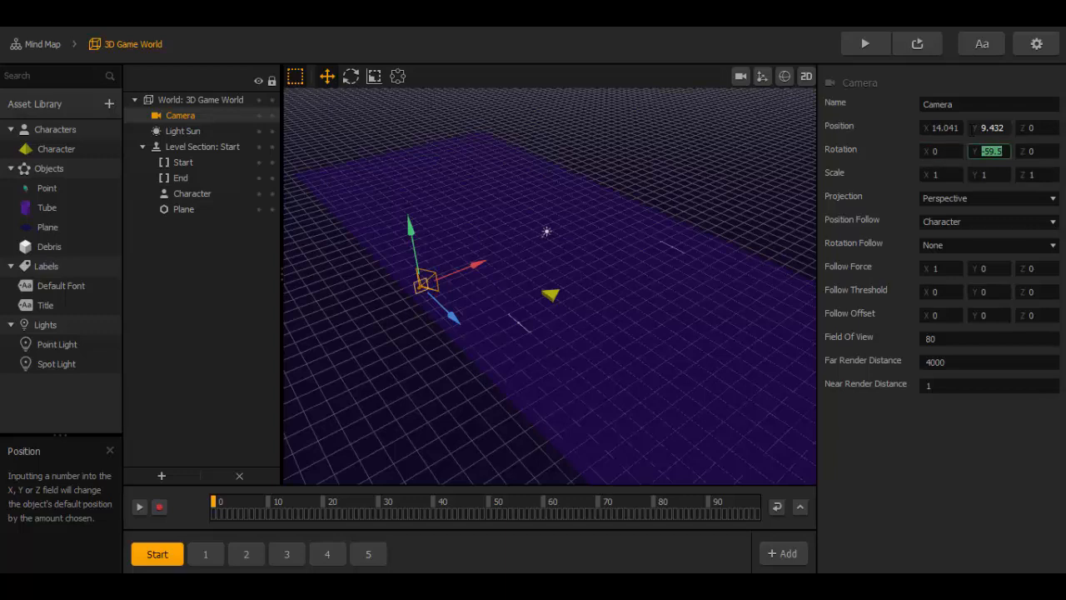
key("BackSpace")
key("Tab")
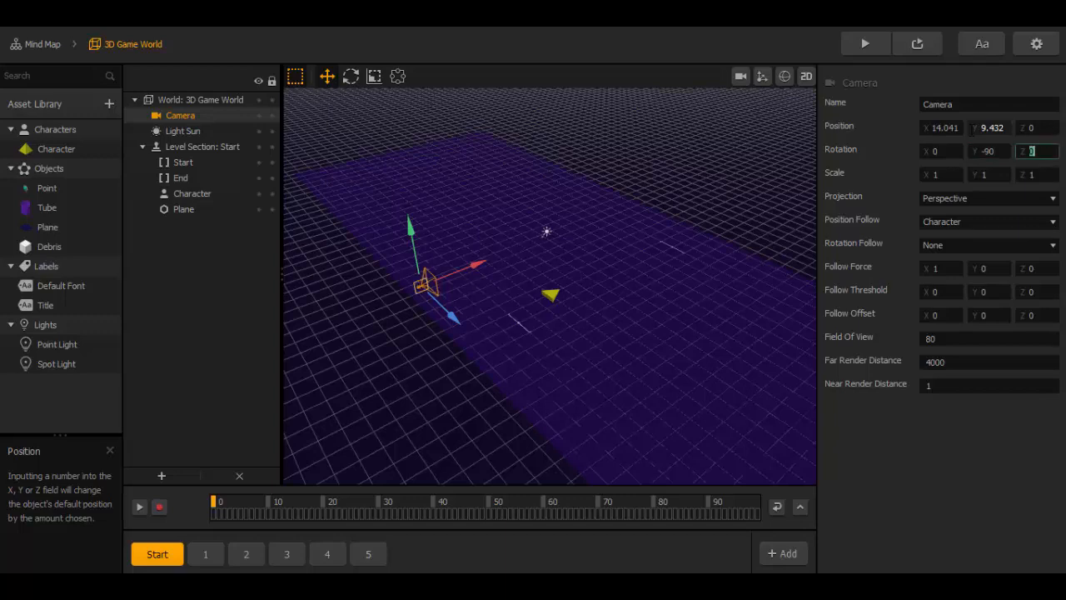
left_click(894, 163)
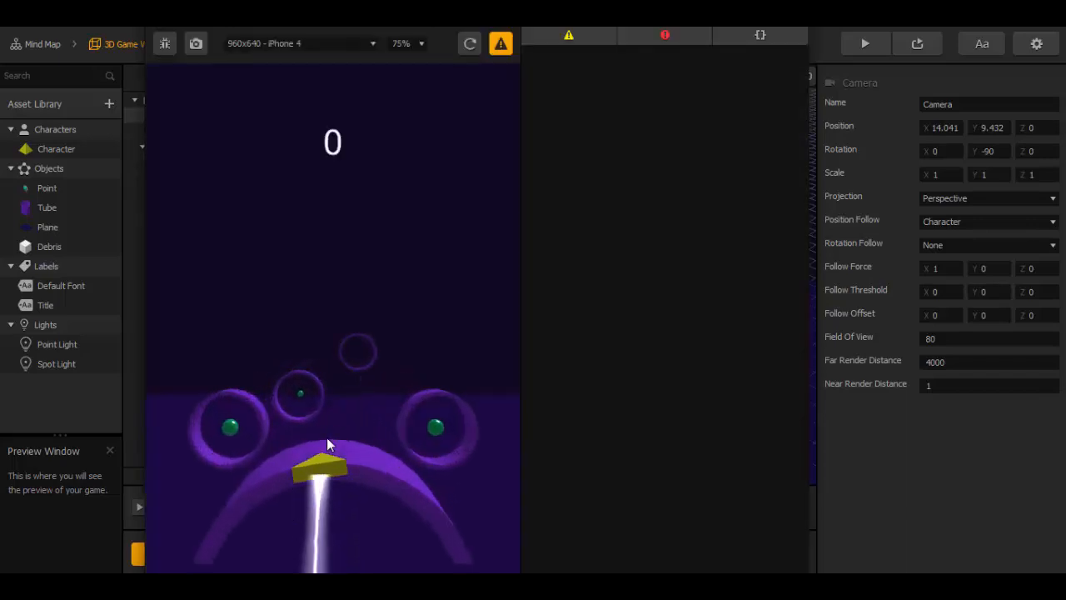
Step: Test-play the game with the repositioned camera, close the preview and deselect the camera
mouse_move(343, 431)
left_mouse_down()
mouse_move(378, 424)
mouse_move(308, 425)
mouse_move(328, 365)
mouse_move(309, 431)
mouse_move(315, 401)
mouse_move(342, 409)
mouse_move(346, 393)
mouse_move(350, 421)
mouse_move(381, 419)
mouse_move(350, 395)
mouse_move(334, 414)
mouse_move(303, 396)
left_mouse_up()
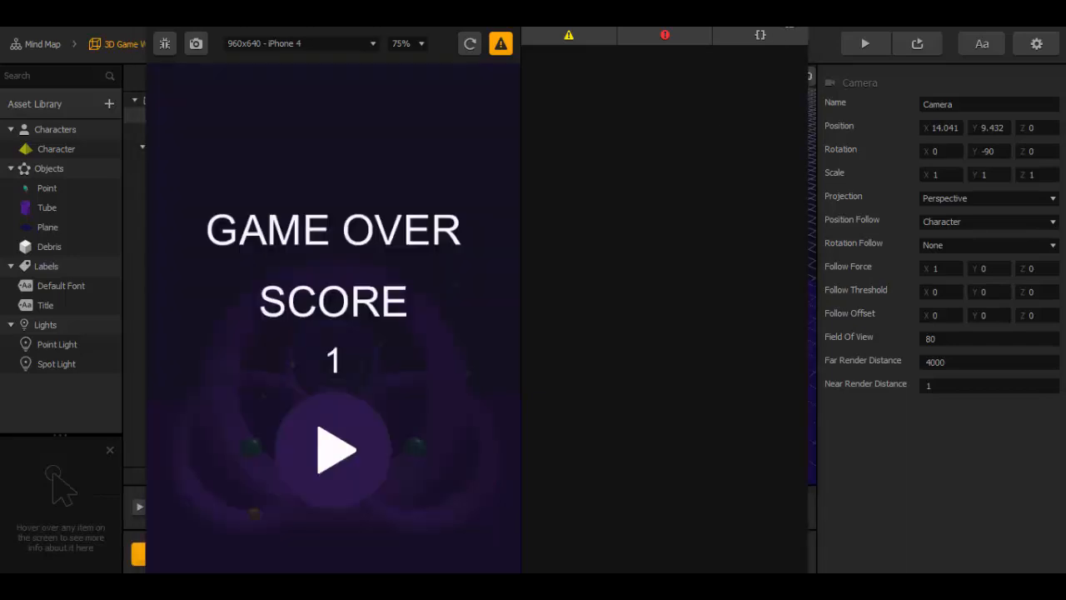
left_click(795, 18)
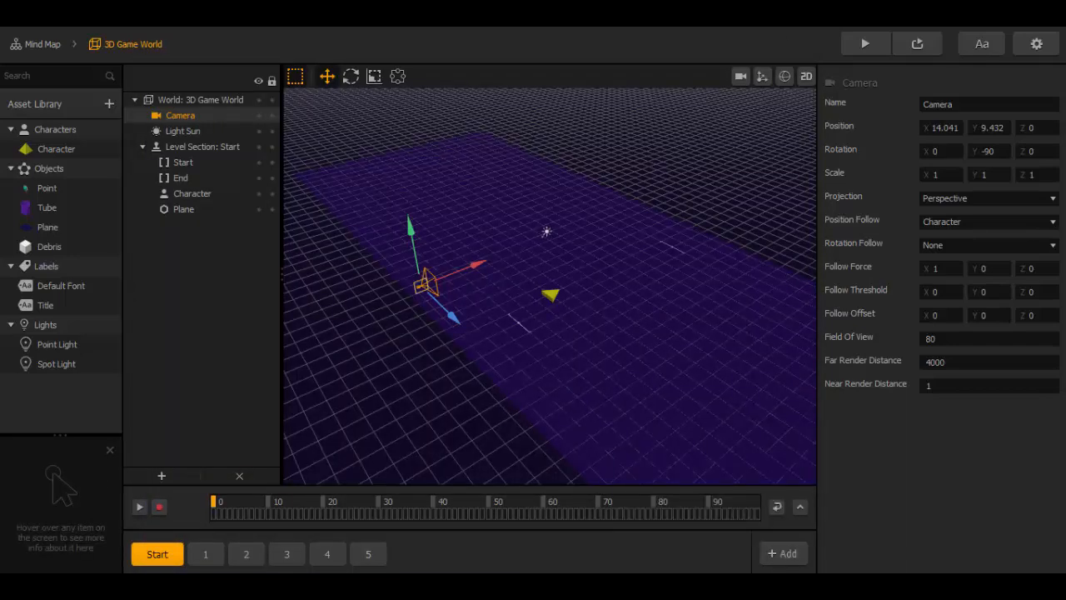
left_click(1030, 510)
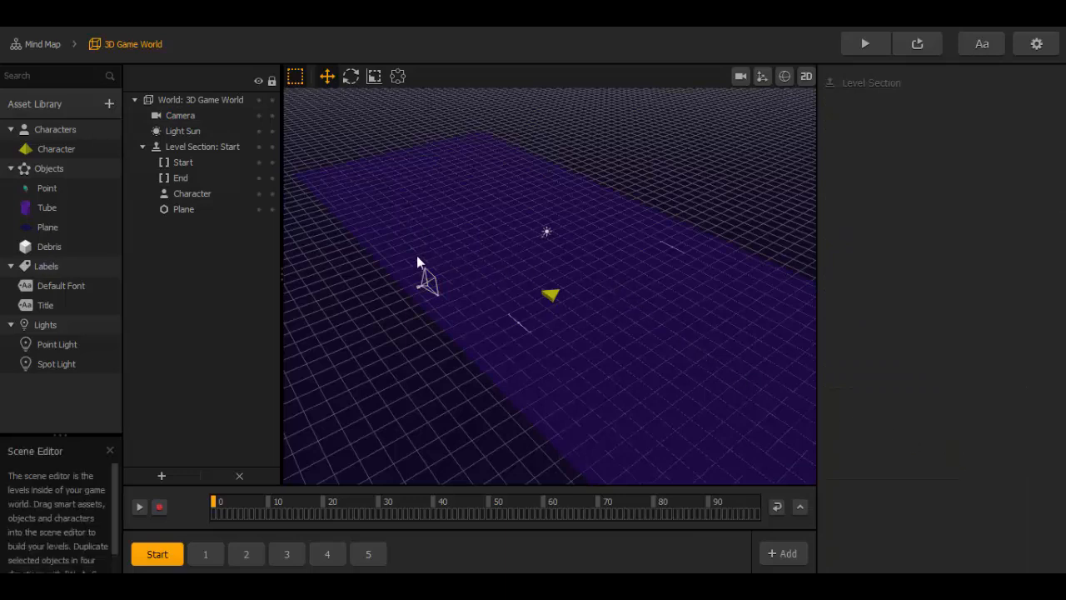
Step: Review the Character asset's 3D model settings and open its node map for editing
left_click(110, 150)
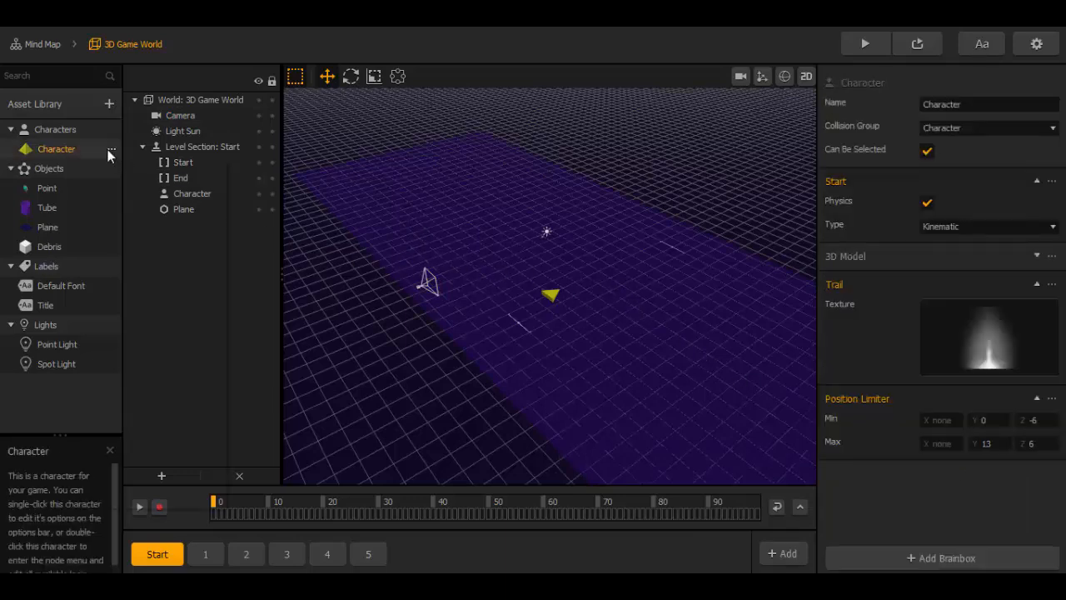
left_click(82, 153)
left_click(1037, 256)
scroll(921, 323, "down", 3)
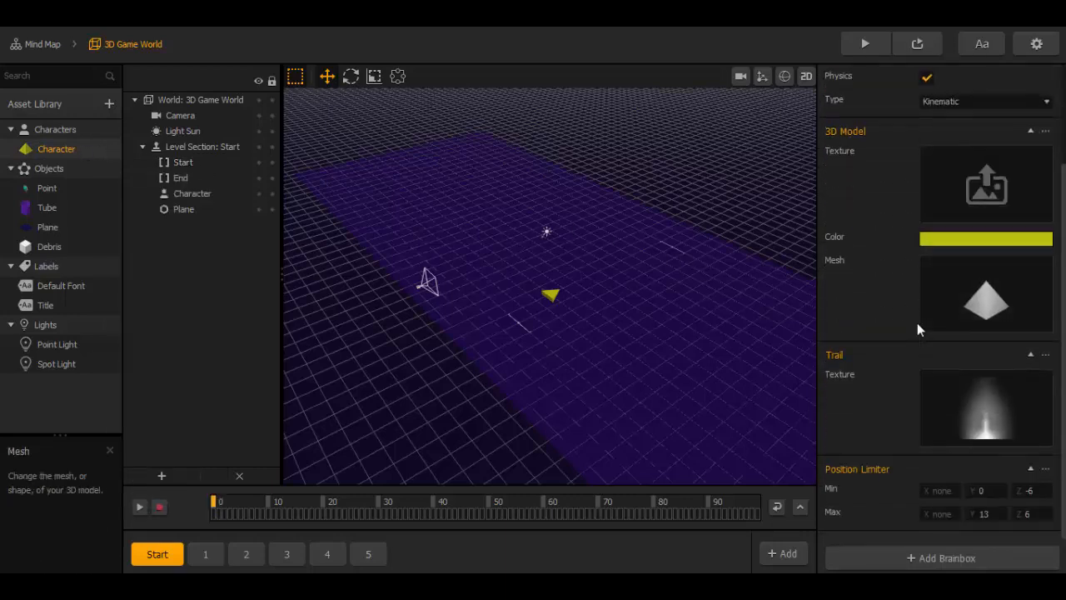
scroll(917, 322, "up", 3)
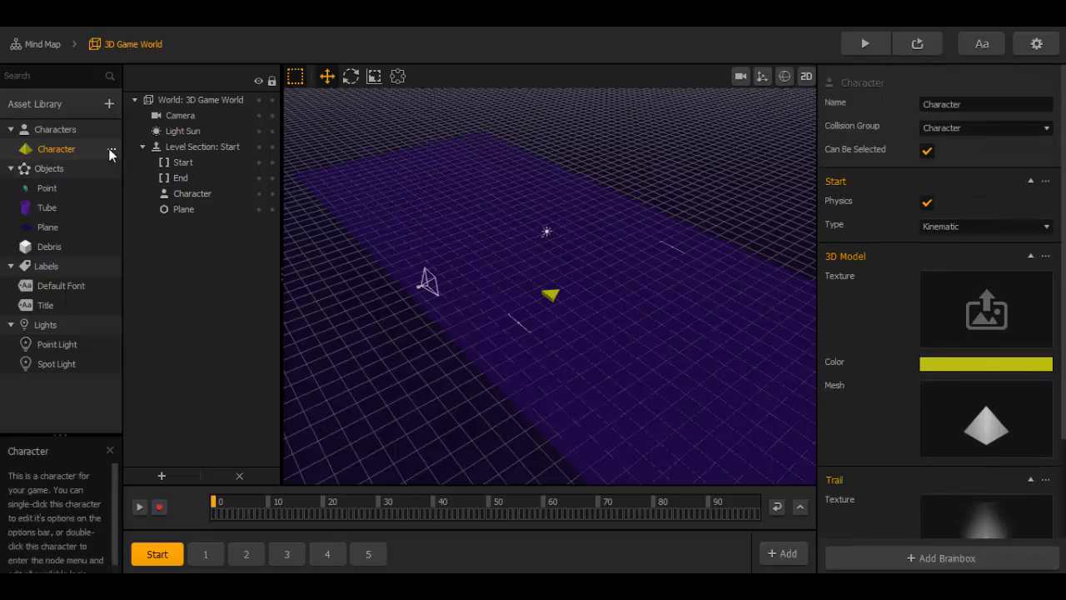
left_click(112, 152)
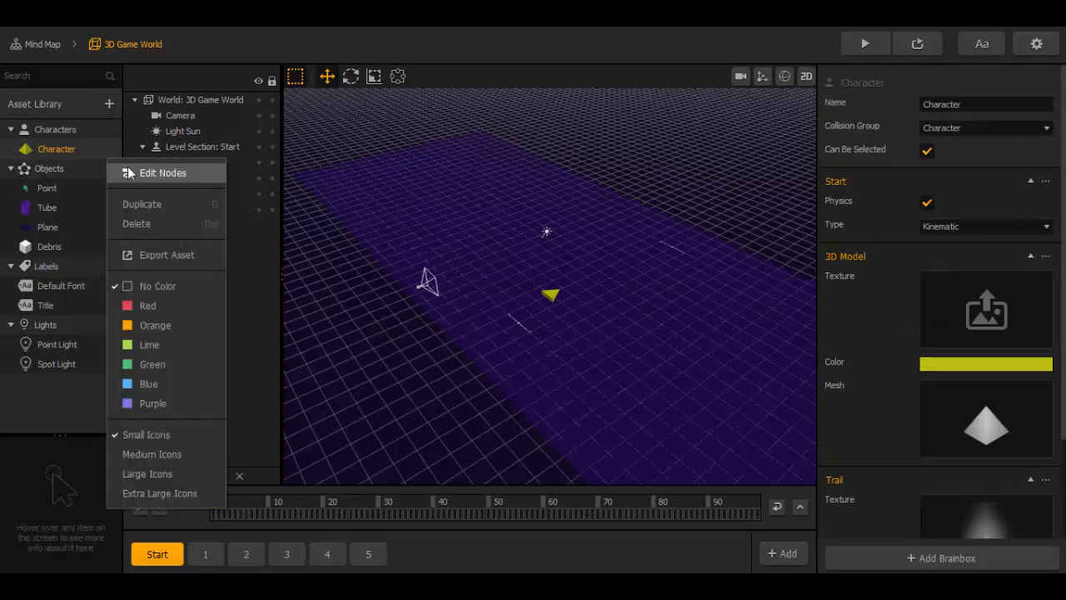
left_click(129, 172)
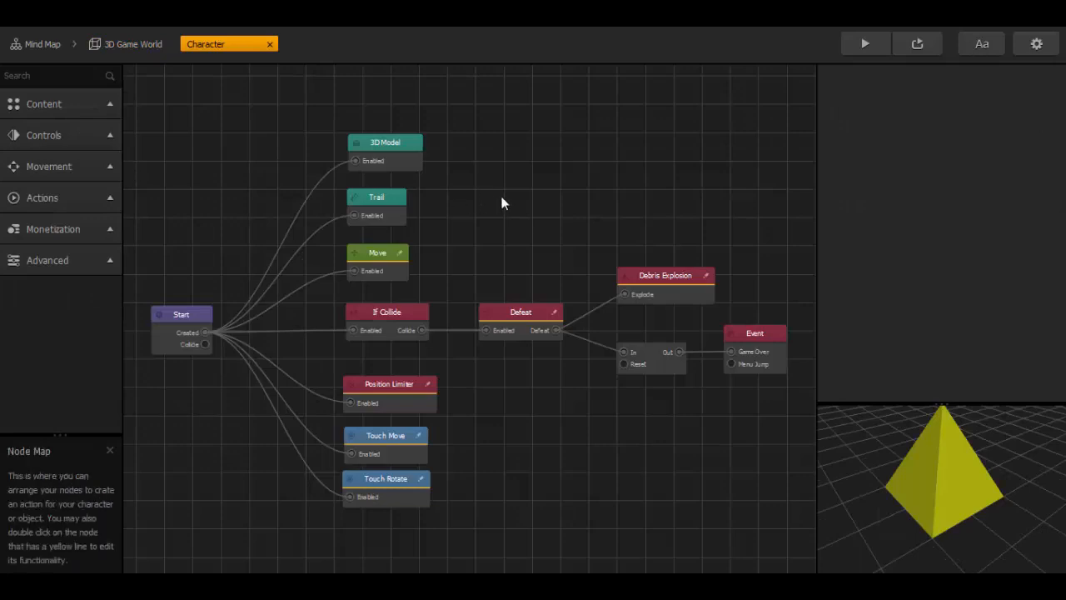
Step: Remove the pyramid mesh from the Character's 3D Model node
left_click(389, 147)
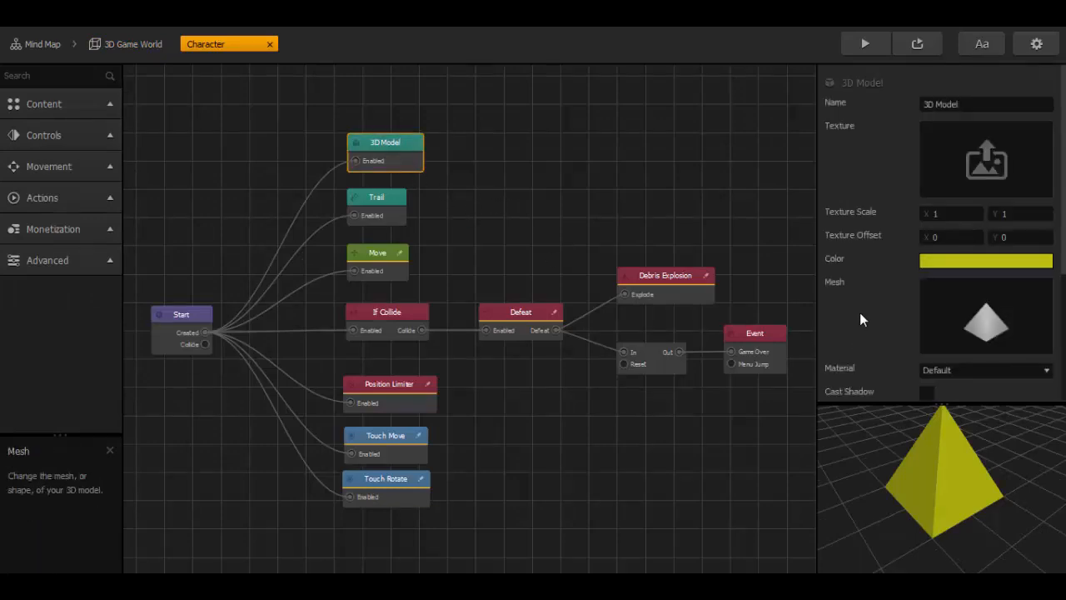
scroll(859, 313, "down", 3)
scroll(861, 315, "up", 2)
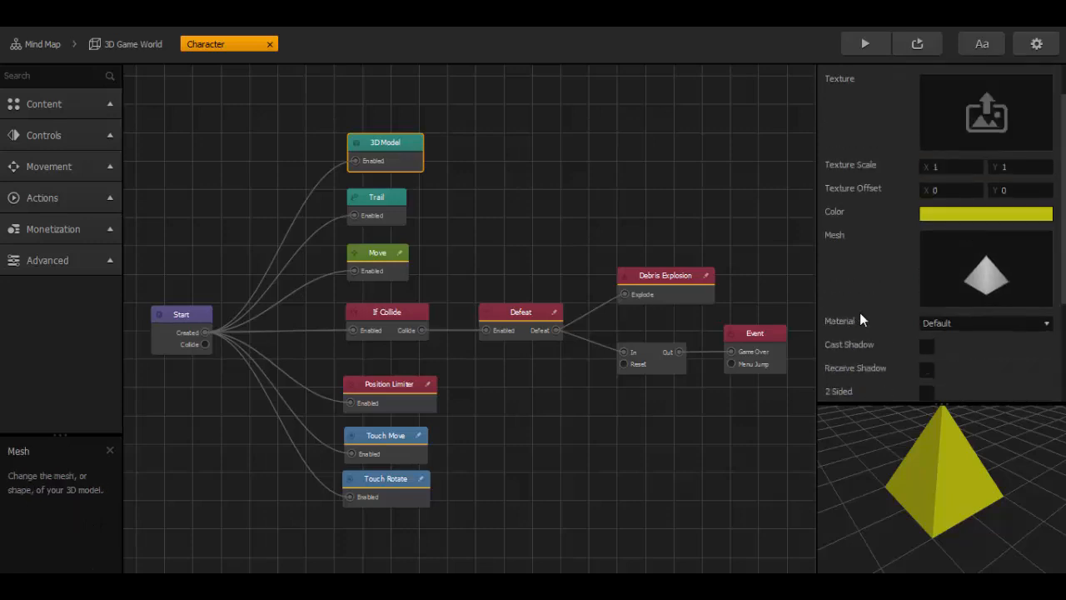
scroll(861, 321, "up", 1)
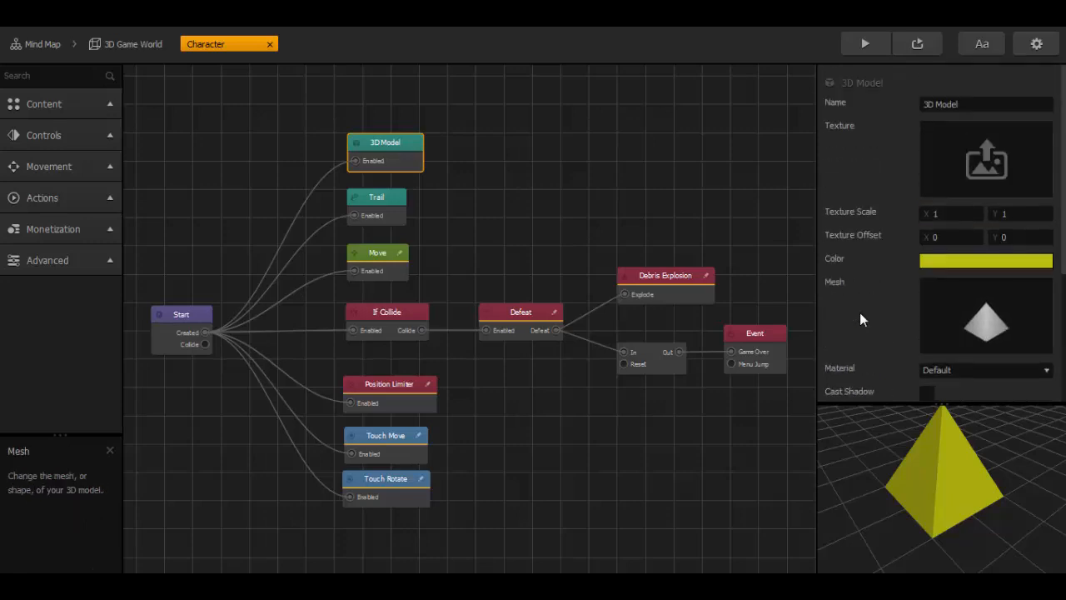
mouse_move(966, 322)
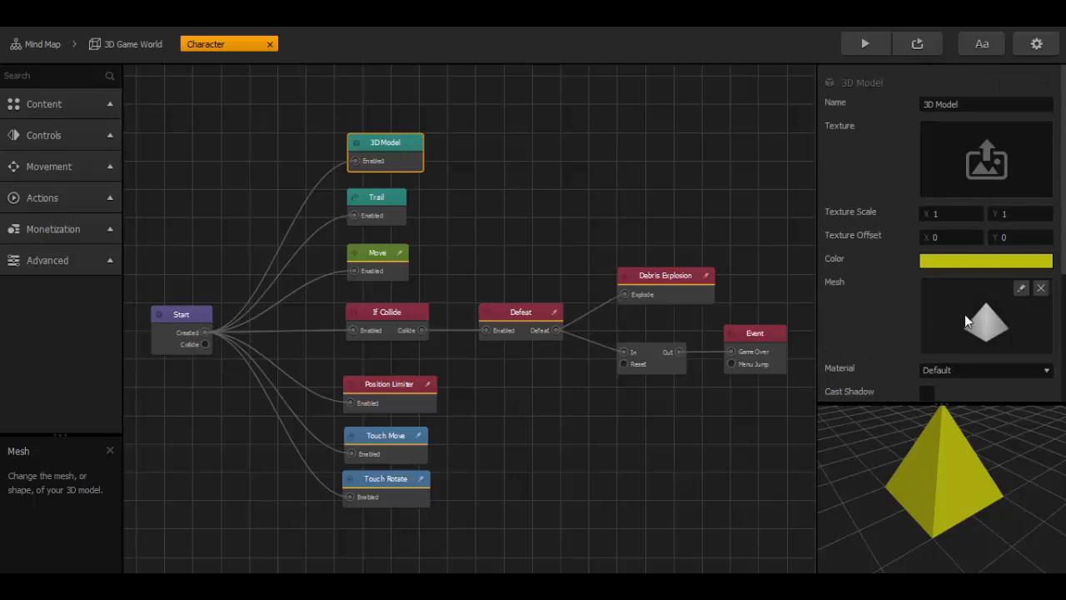
left_click(1040, 288)
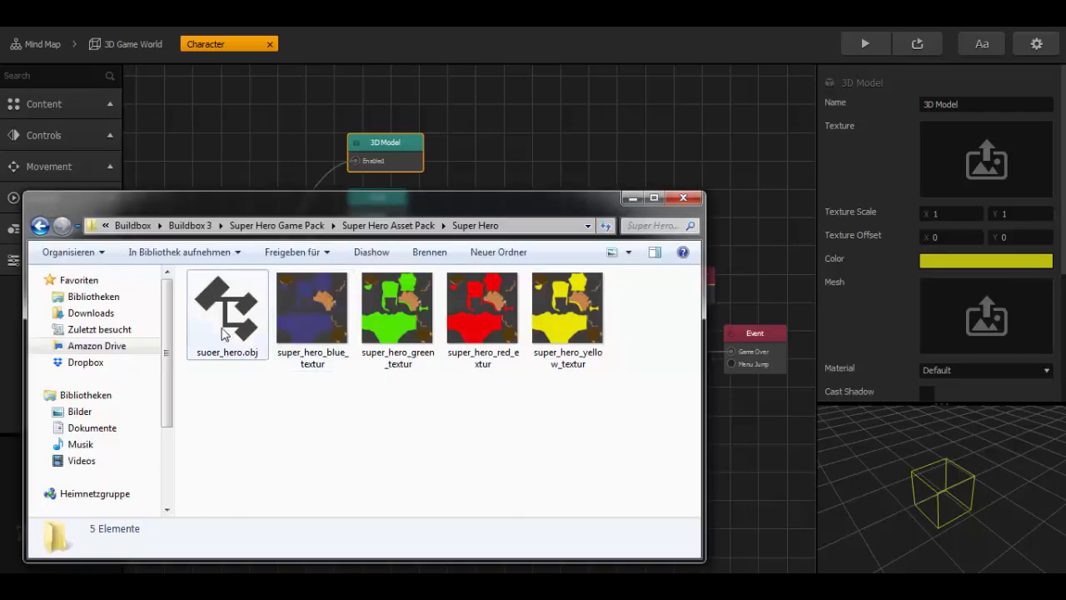
Step: Load suoer_hero.obj from the Super Hero folder as the 3D Model node's mesh and check the whole figure in the preview
left_click(223, 333)
left_click_drag(223, 333, 844, 320)
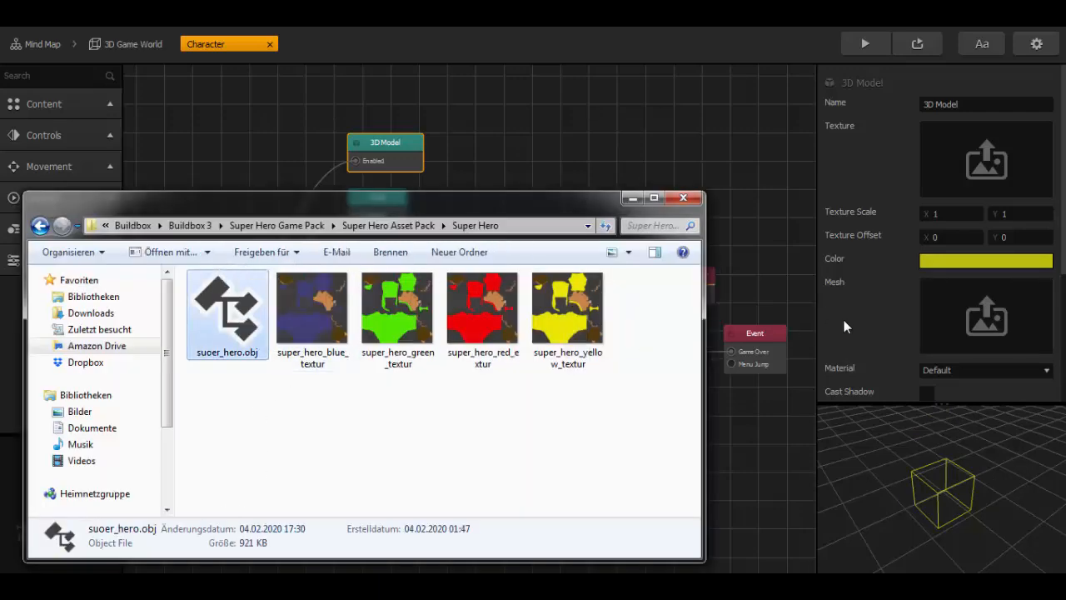
left_click_drag(964, 317, 986, 318)
left_click(876, 319)
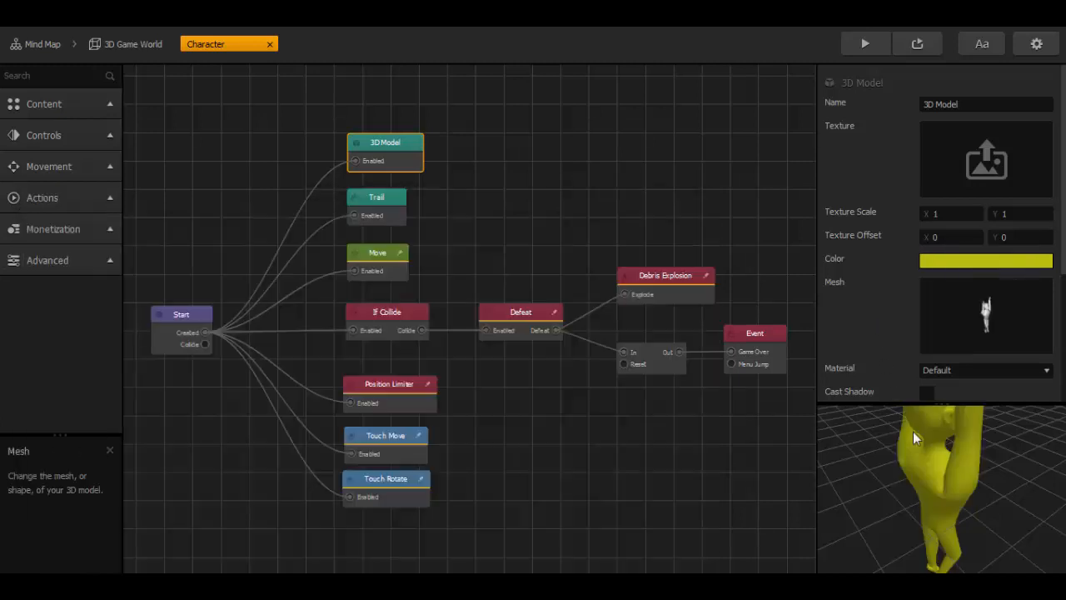
scroll(949, 503, "down", 2)
scroll(948, 503, "down", 4)
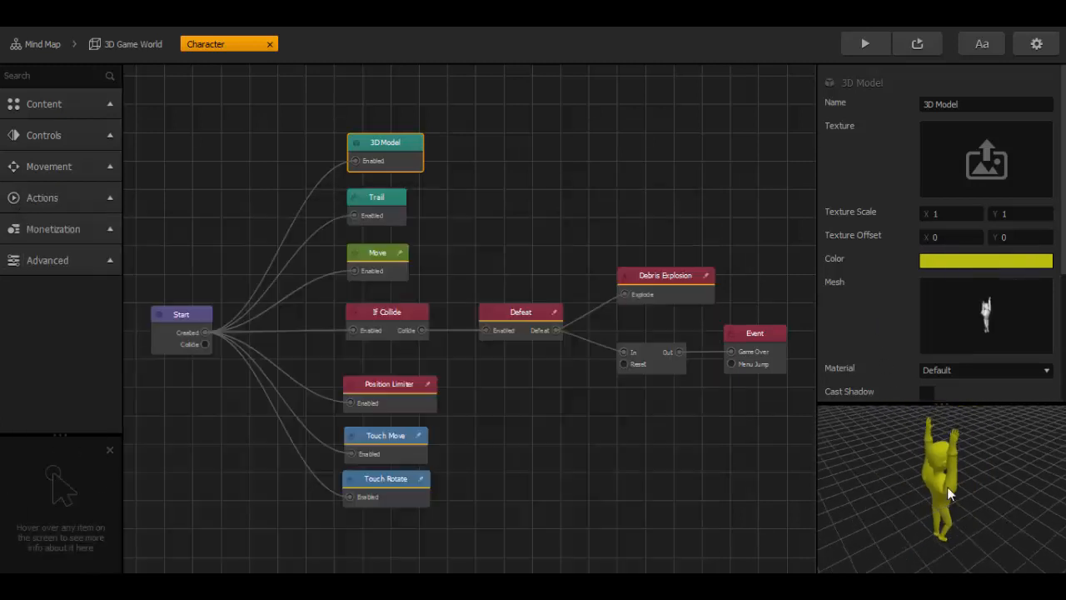
Step: Apply super_hero_blue_textur from the Super Hero folder as the texture of the Character's 3D Model node
left_click_drag(974, 475, 903, 468)
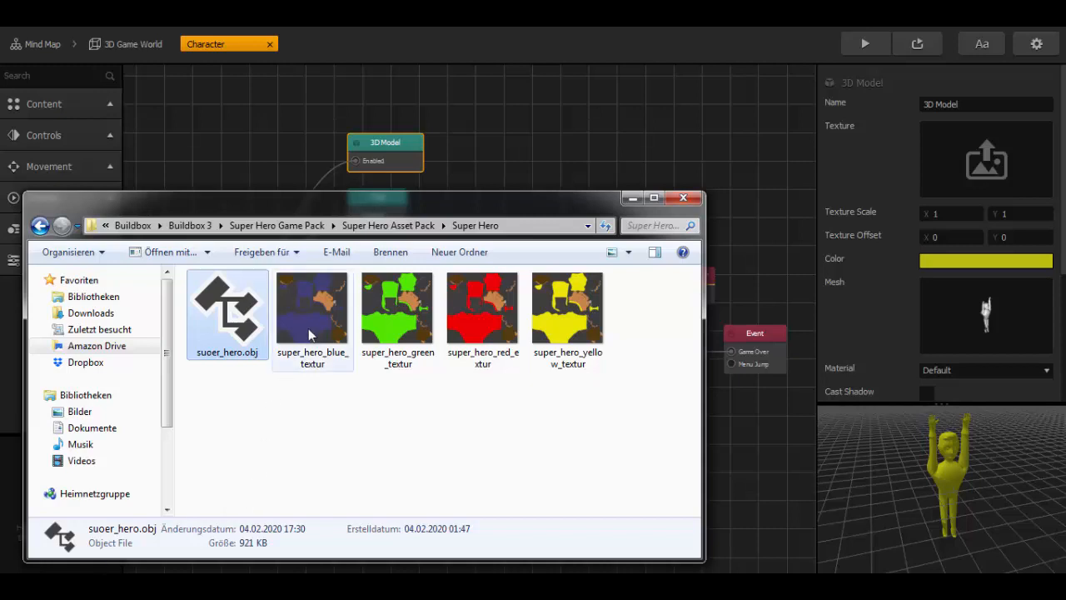
left_click(310, 321)
left_click_drag(310, 321, 554, 336)
left_click_drag(973, 230, 991, 164)
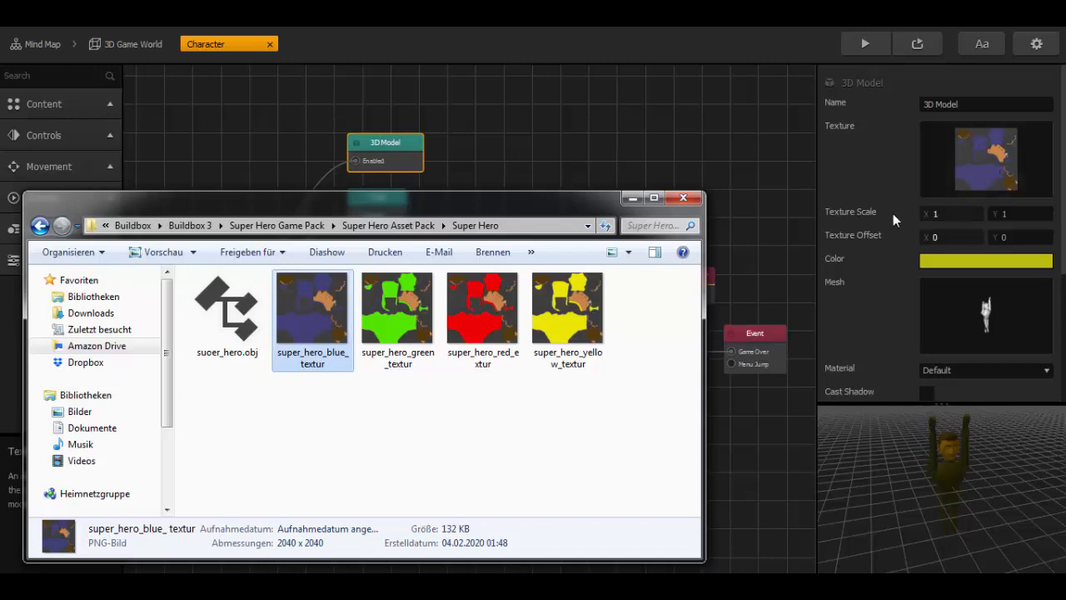
left_click(873, 186)
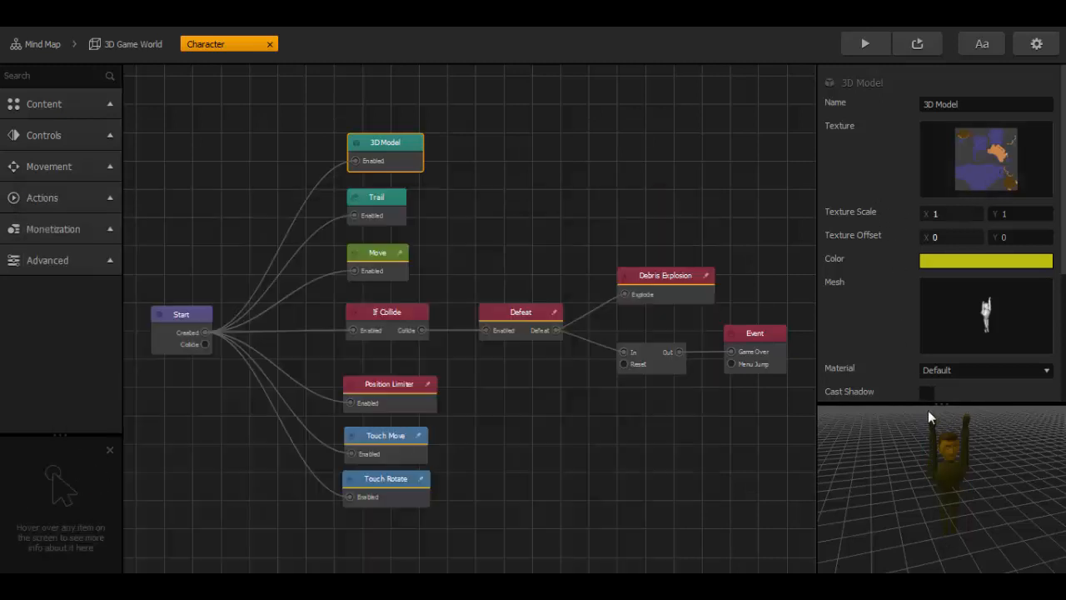
Step: Change the 3D Model node's color to white (#ffffff) and inspect the textured hero in the model preview
left_click(943, 264)
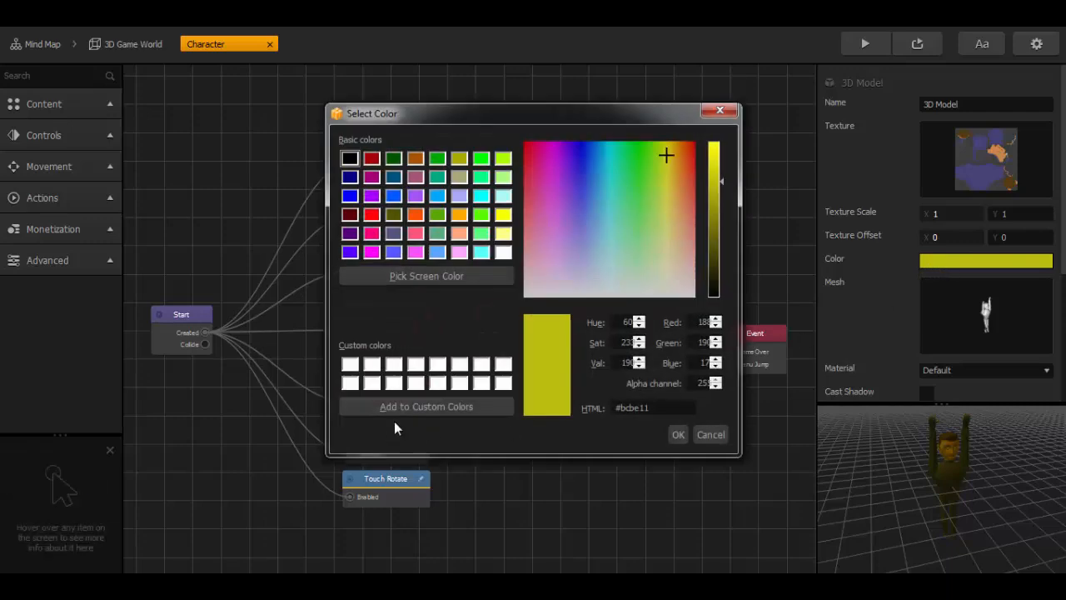
left_click(350, 369)
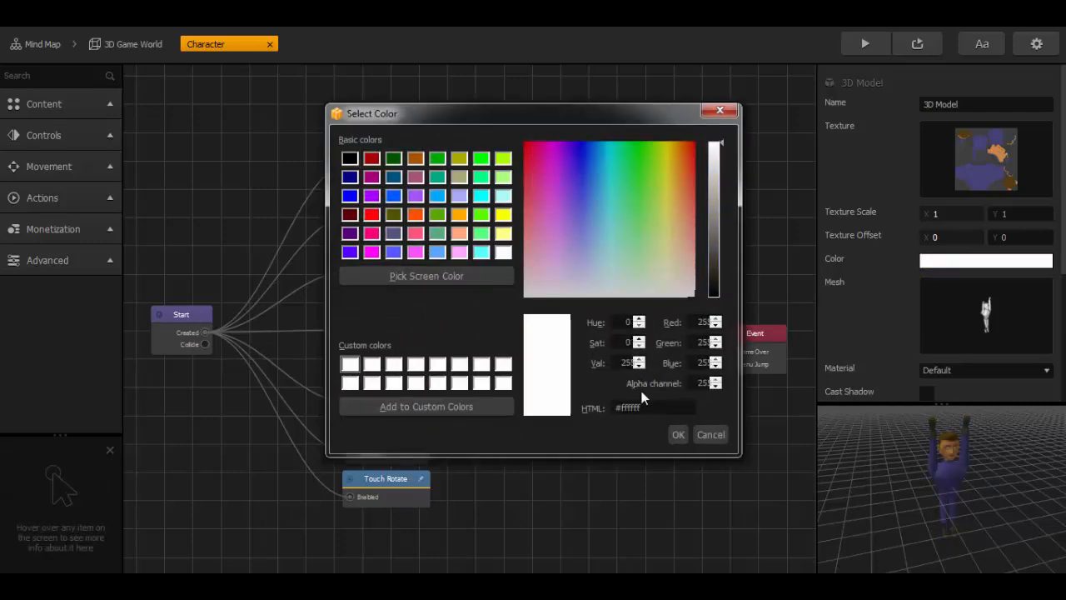
left_click(678, 435)
scroll(985, 508, "up", 3)
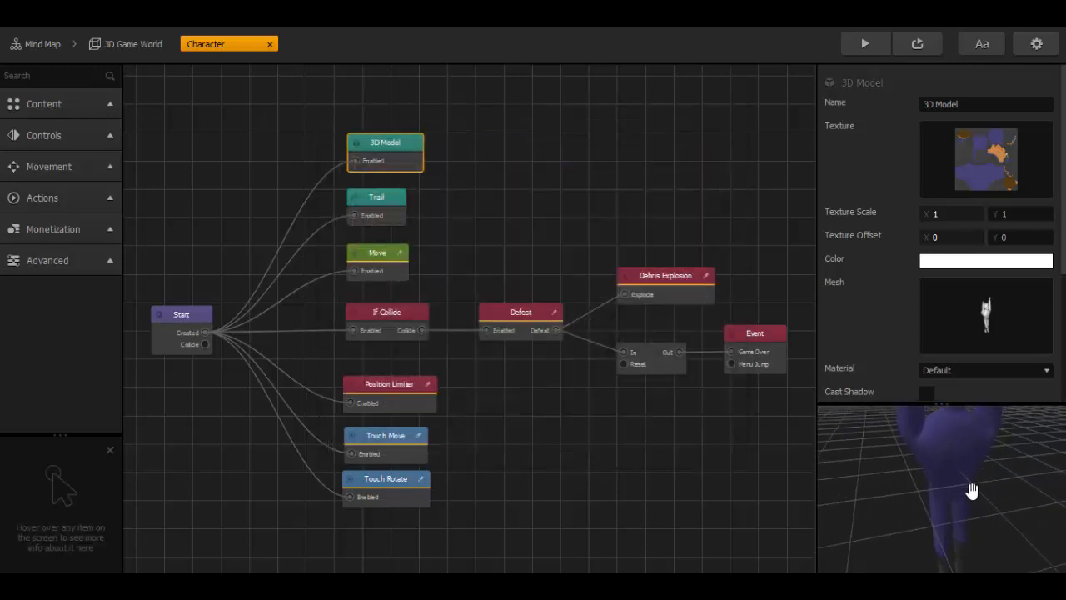
mouse_move(965, 513)
left_mouse_down()
mouse_move(973, 519)
mouse_move(950, 494)
mouse_move(926, 495)
mouse_move(961, 494)
mouse_move(914, 497)
mouse_move(983, 507)
mouse_move(968, 499)
left_mouse_up()
scroll(968, 500, "down", 5)
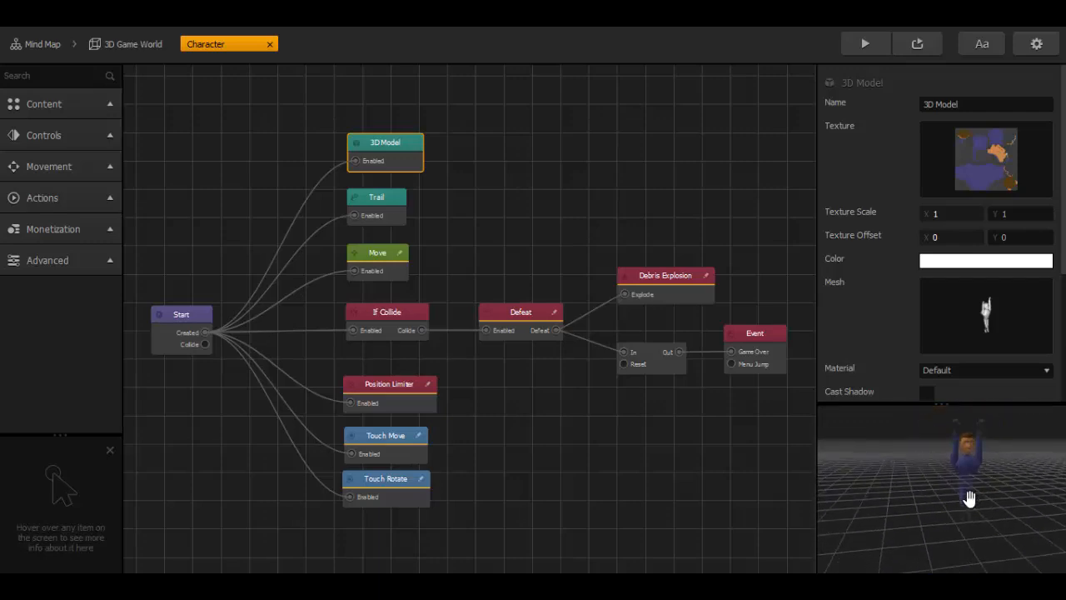
scroll(976, 499, "up", 3)
left_click_drag(976, 500, 934, 504)
scroll(951, 478, "down", 2)
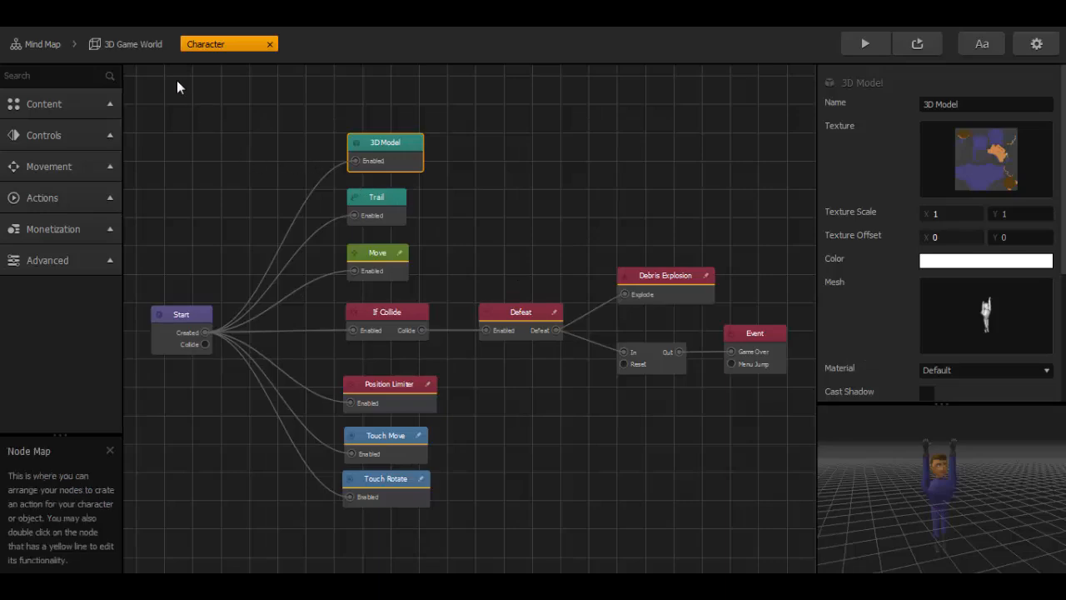
Step: Return to the 3D Game World and set the placed Character's scale to 0.8 on X, Y and Z
left_click(142, 50)
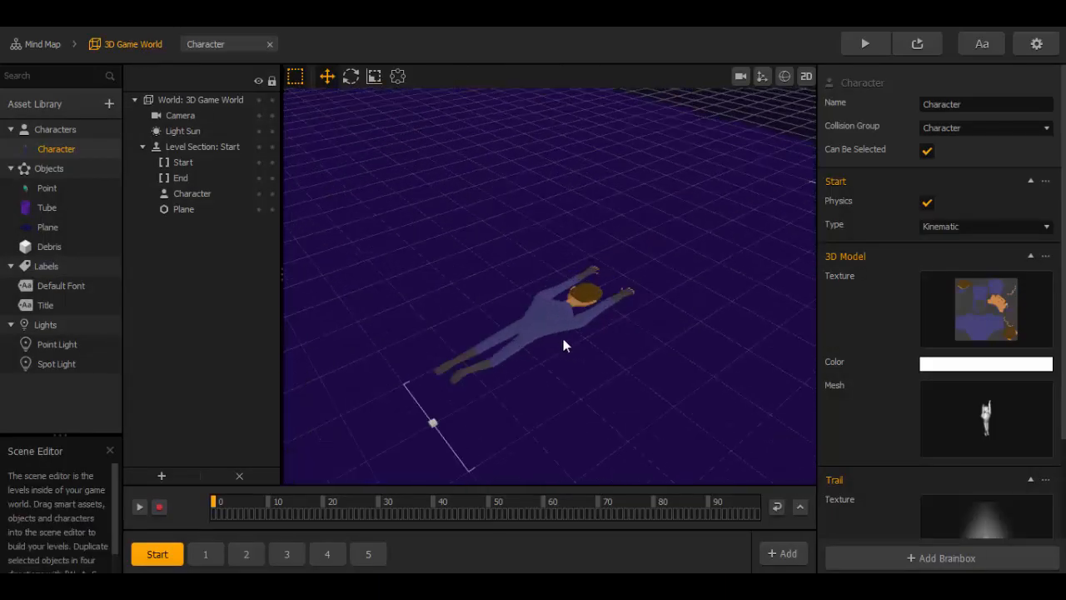
mouse_move(611, 347)
middle_mouse_down()
mouse_move(586, 324)
mouse_move(633, 325)
mouse_move(593, 293)
mouse_move(628, 308)
mouse_move(583, 312)
mouse_move(593, 320)
mouse_move(533, 243)
mouse_move(600, 342)
mouse_move(643, 322)
middle_mouse_up()
left_click(533, 242)
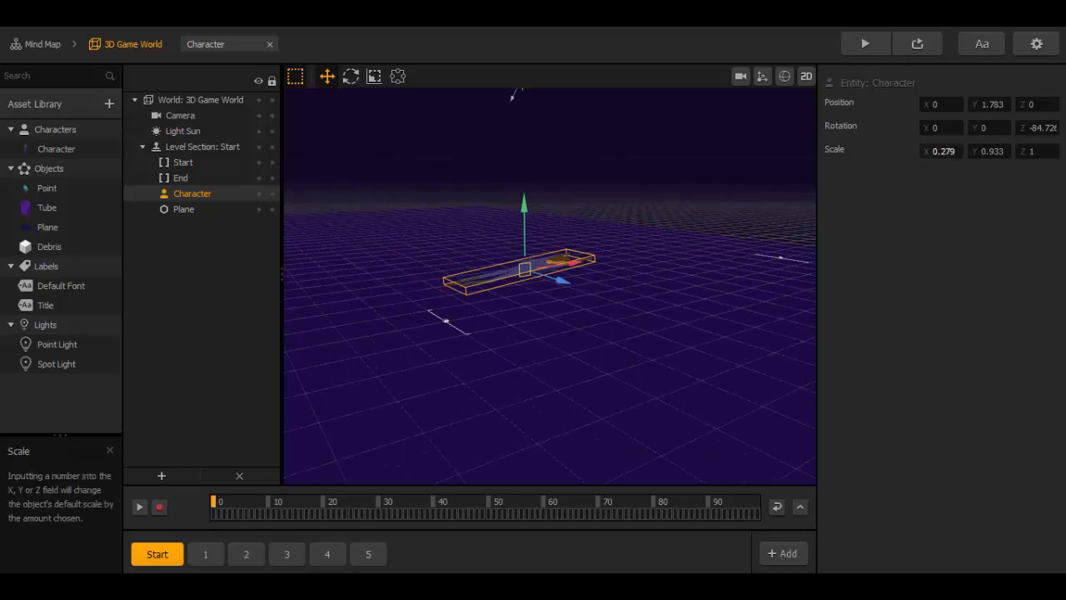
left_click(954, 151)
type("0.8")
key("Tab")
type("0")
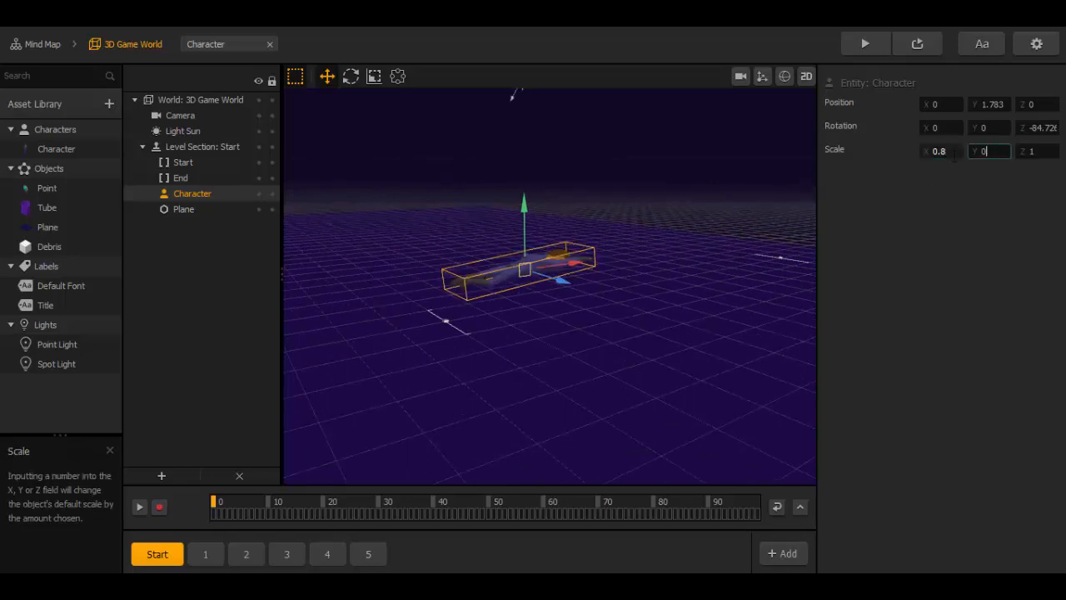
type(".8")
key("Tab")
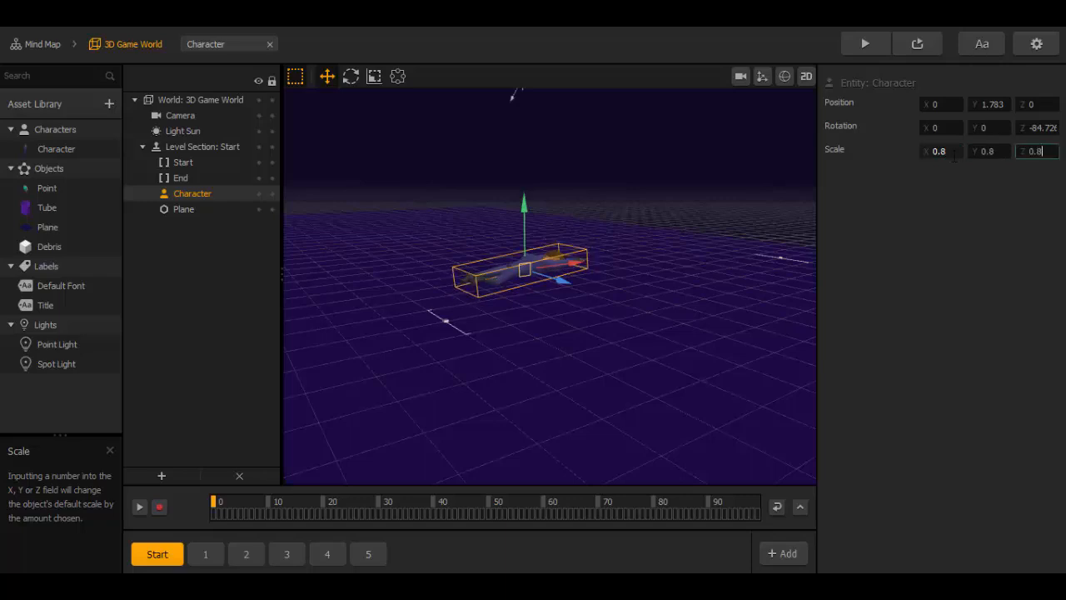
type("0.8")
key("Return")
scroll(680, 265, "up", 3)
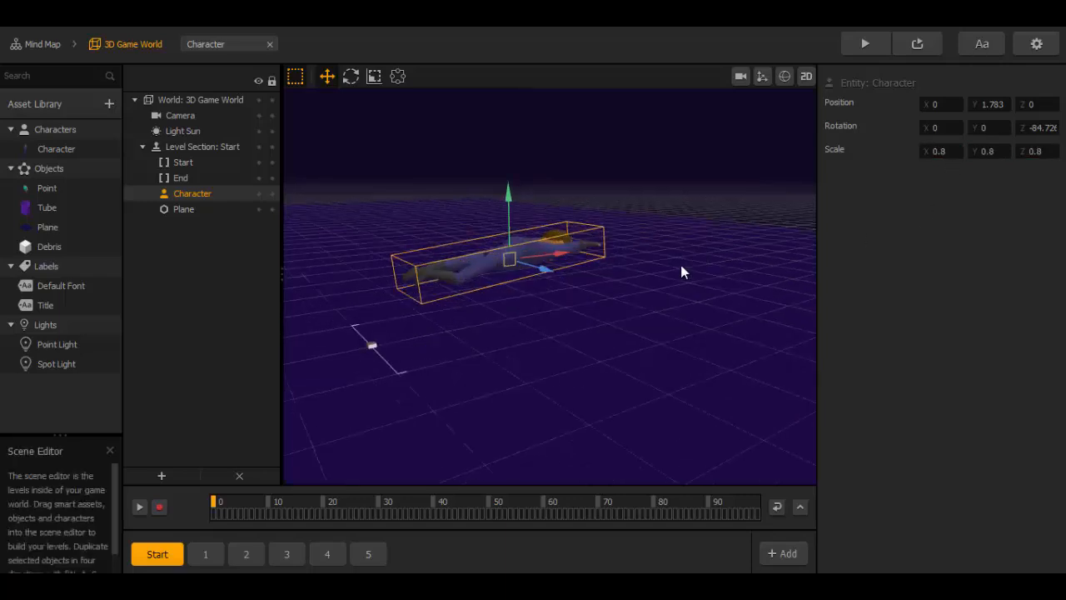
scroll(680, 266, "down", 3)
Step: Set the placed Character's Z rotation to -78.219 and test-play the game with the tilted hero
right_click_drag(676, 297, 618, 293)
scroll(644, 297, "down", 3)
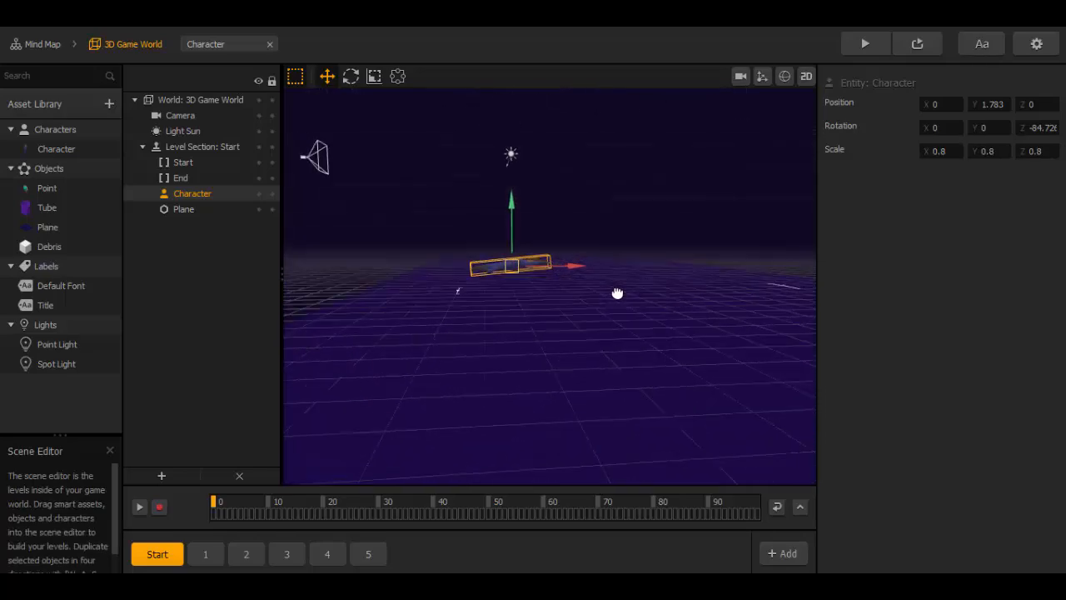
scroll(611, 297, "up", 2)
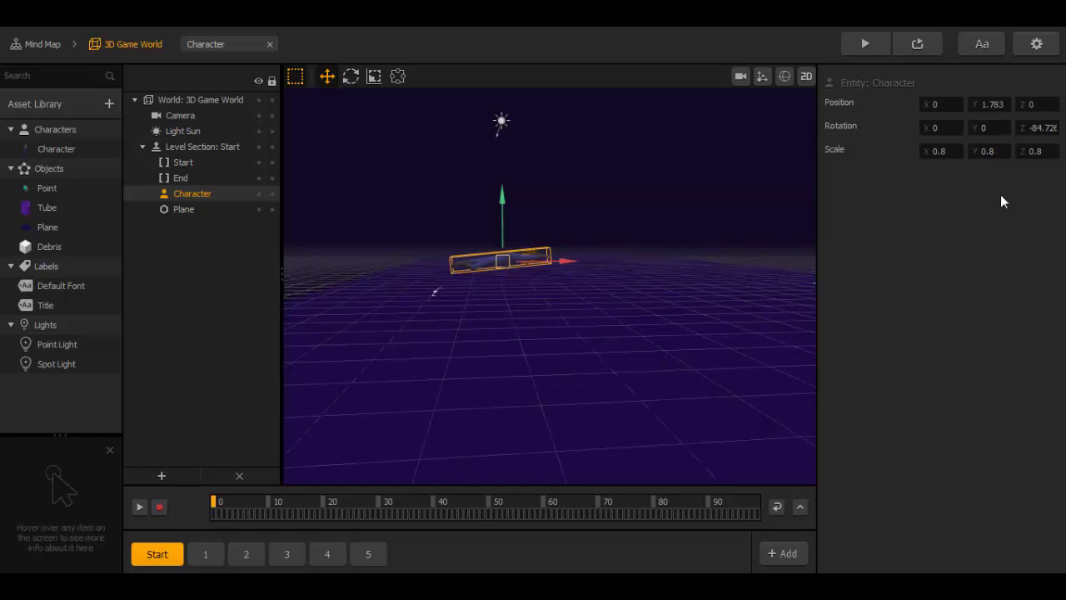
left_click(1029, 128)
left_click(1043, 129)
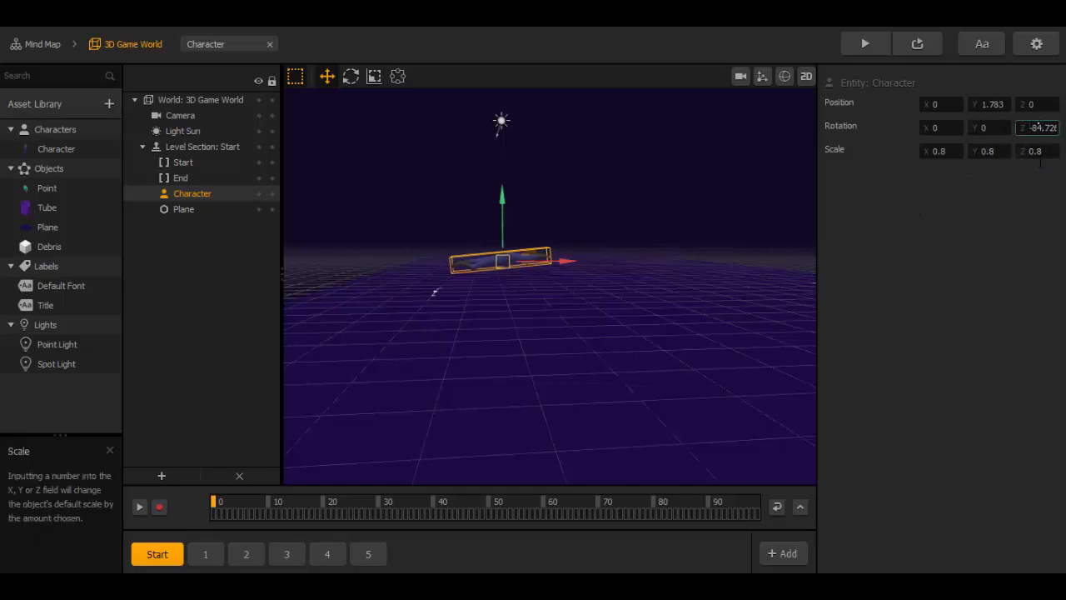
key("BackSpace")
key("BackSpace")
key("BackSpace")
type("-78")
type("9")
key("Return")
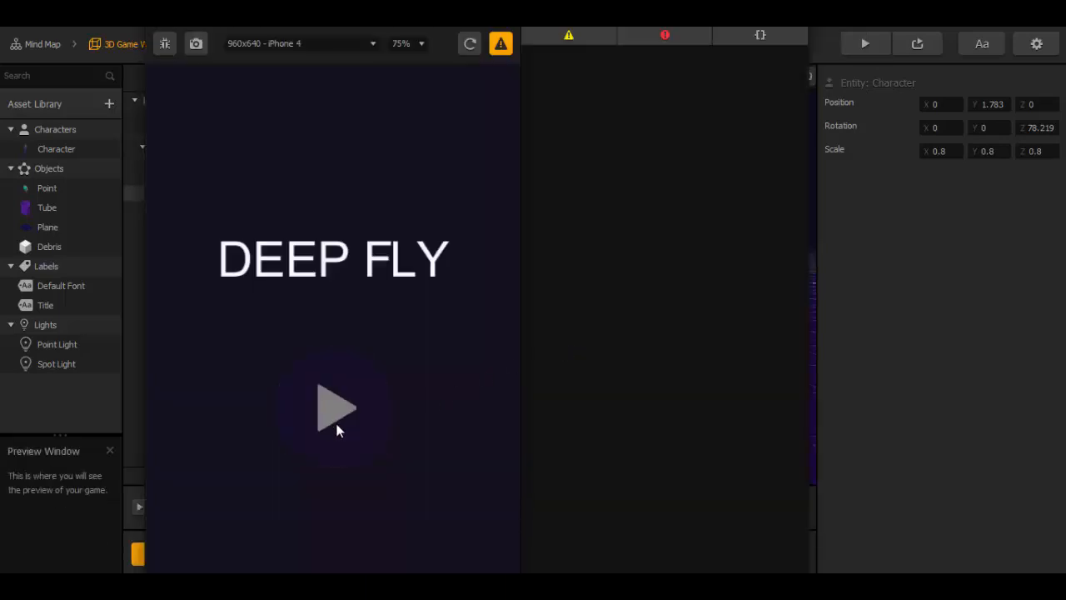
left_click(338, 427)
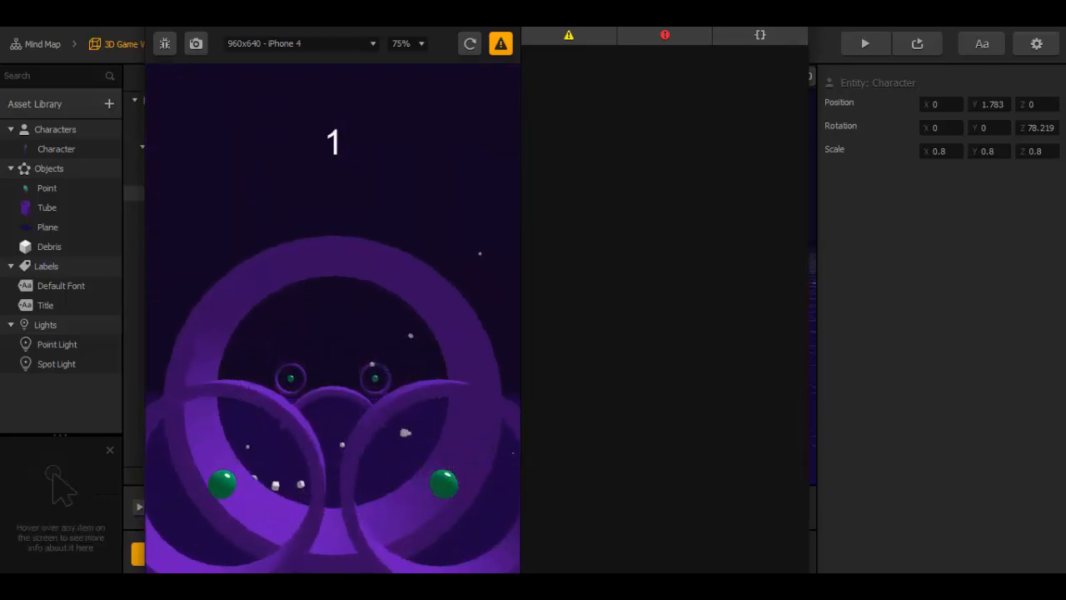
left_click(794, 17)
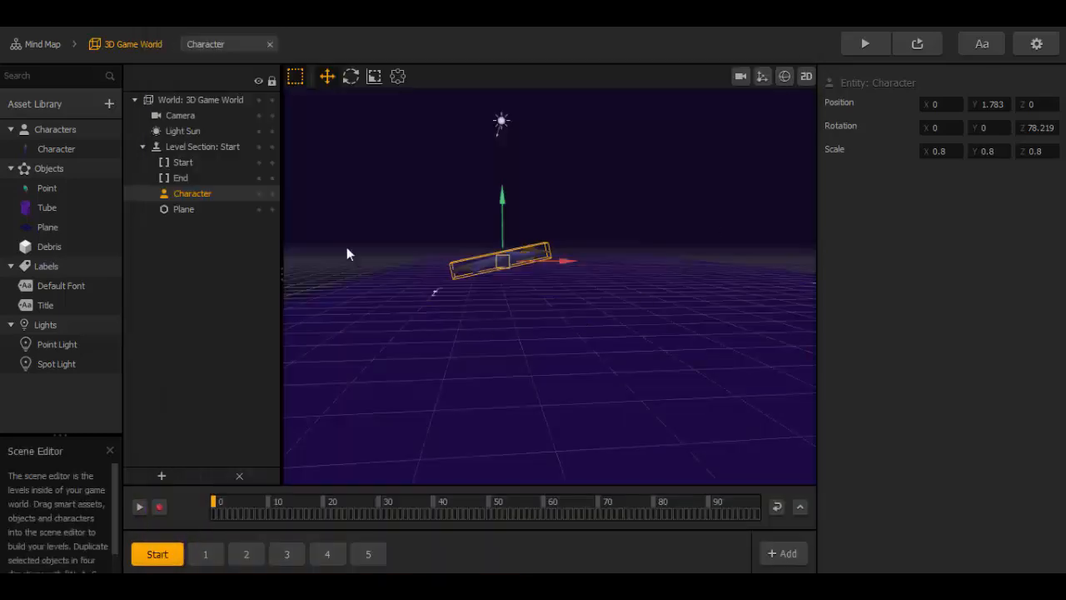
Step: Open the Character asset's node map, disconnect the Trail node from Start and move it aside
left_click(67, 154)
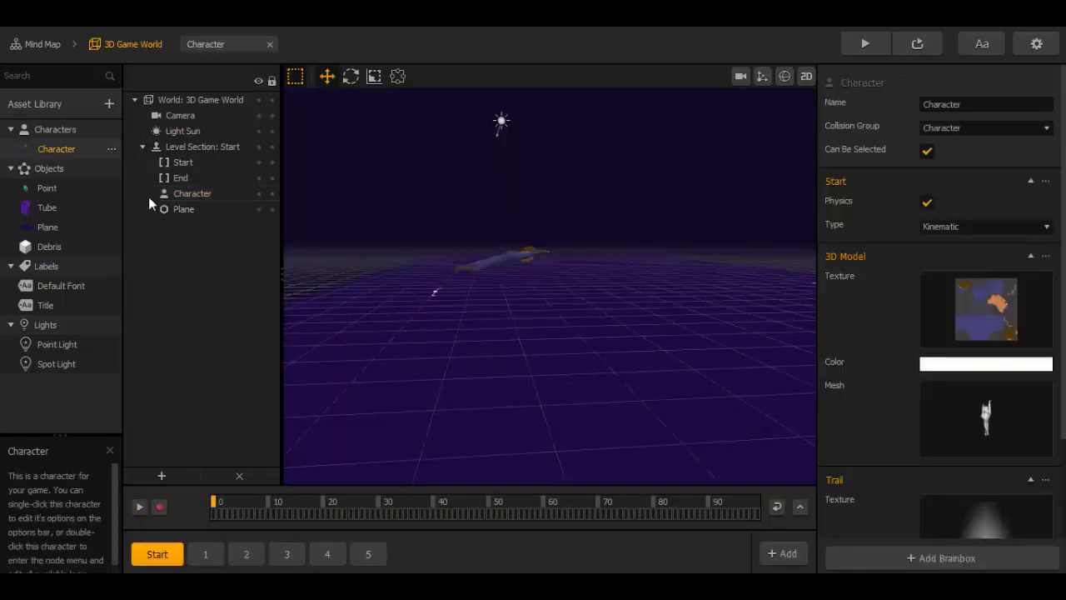
scroll(856, 289, "down", 3)
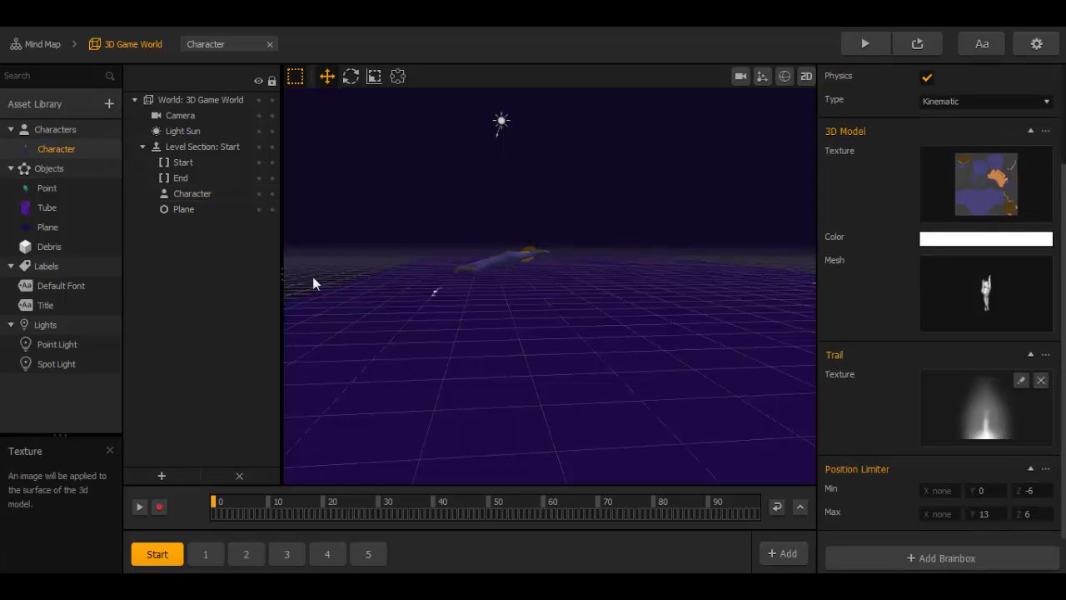
right_click(107, 150)
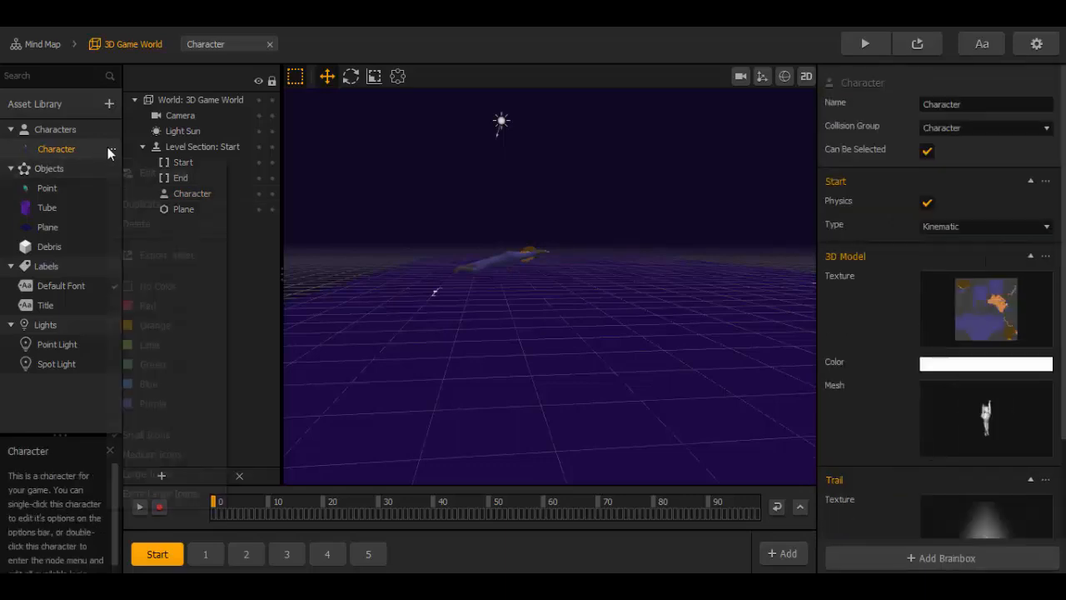
left_click(129, 173)
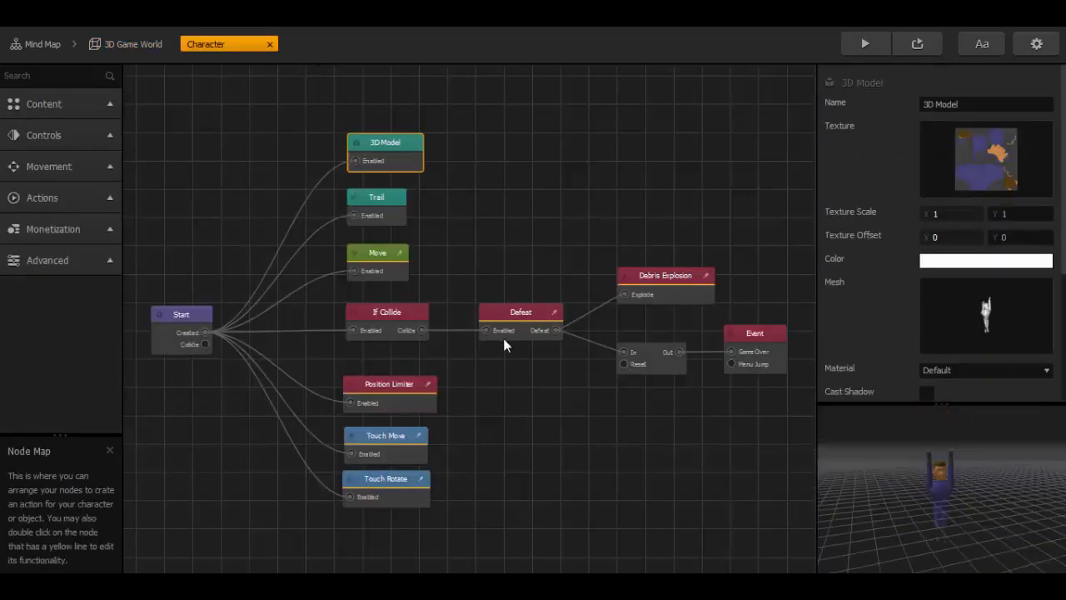
left_click(386, 204)
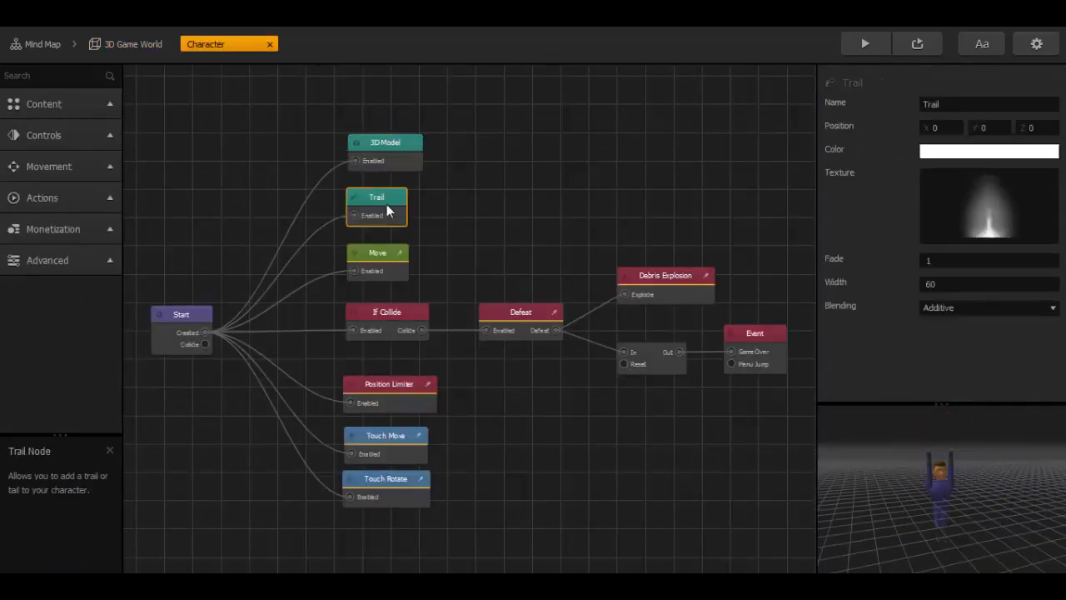
left_click_drag(354, 215, 334, 241)
left_click_drag(392, 200, 259, 160)
Step: Test-play the game with the trail disconnected and close the preview
left_click(860, 50)
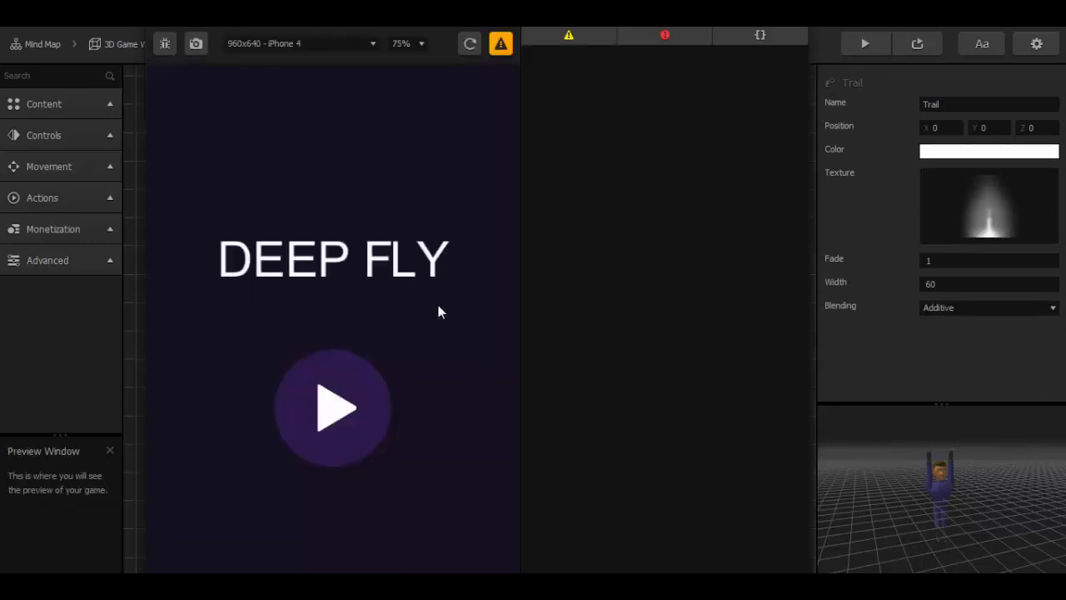
left_click(392, 454)
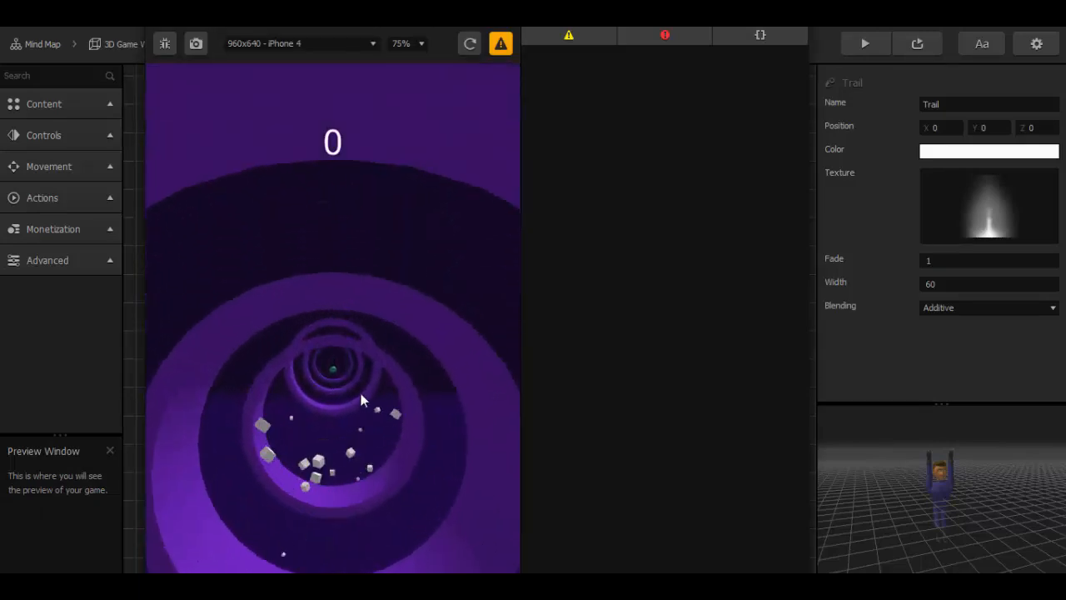
left_click(793, 30)
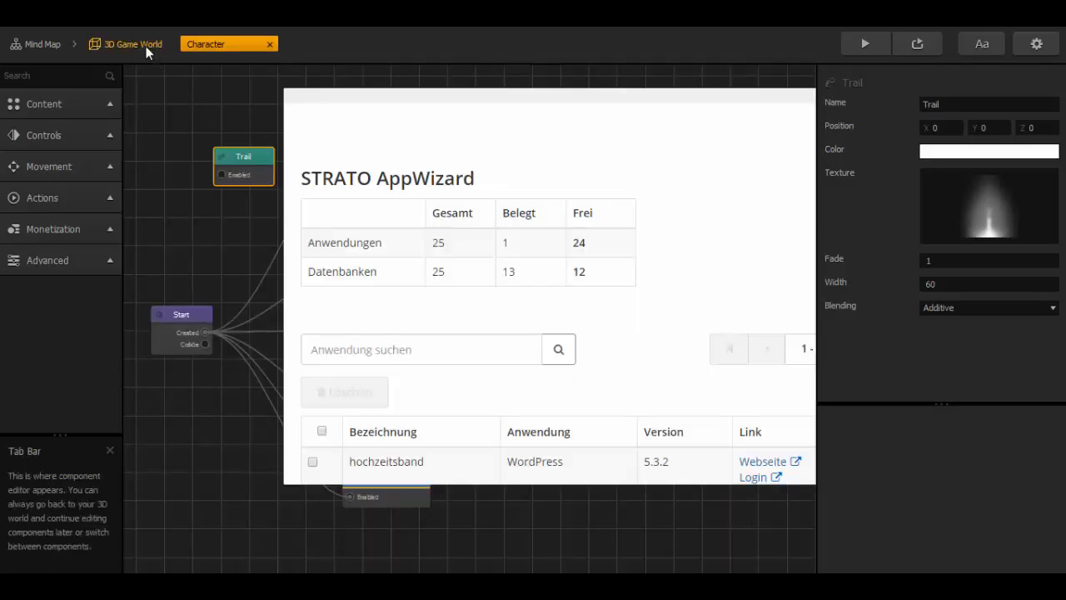
Step: Open level section 1 of the 3D Game World and delete its two tubes and the point
left_click(147, 48)
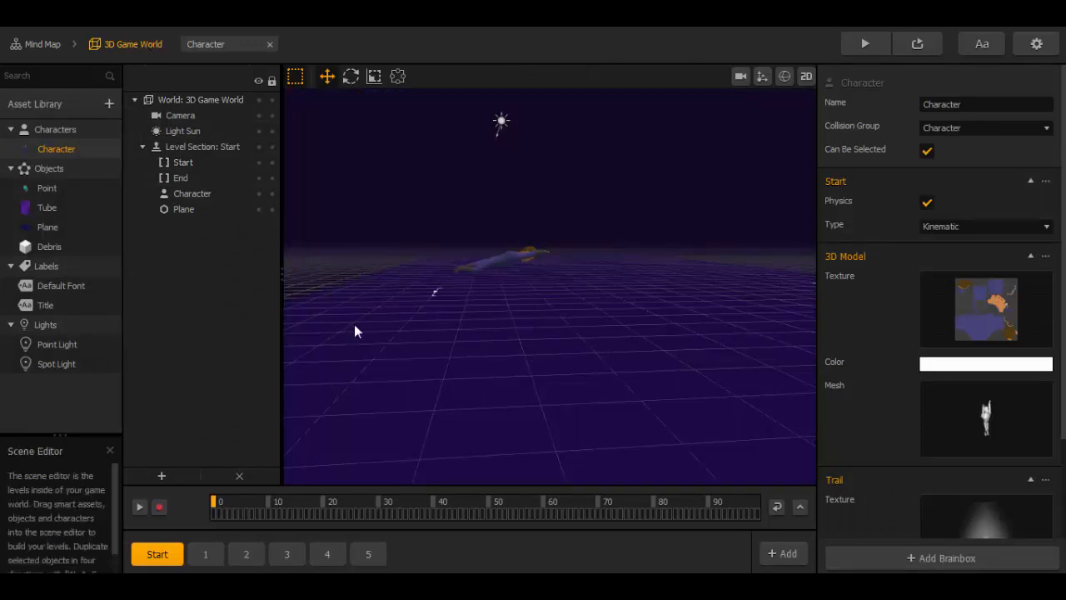
scroll(371, 309, "down", 5)
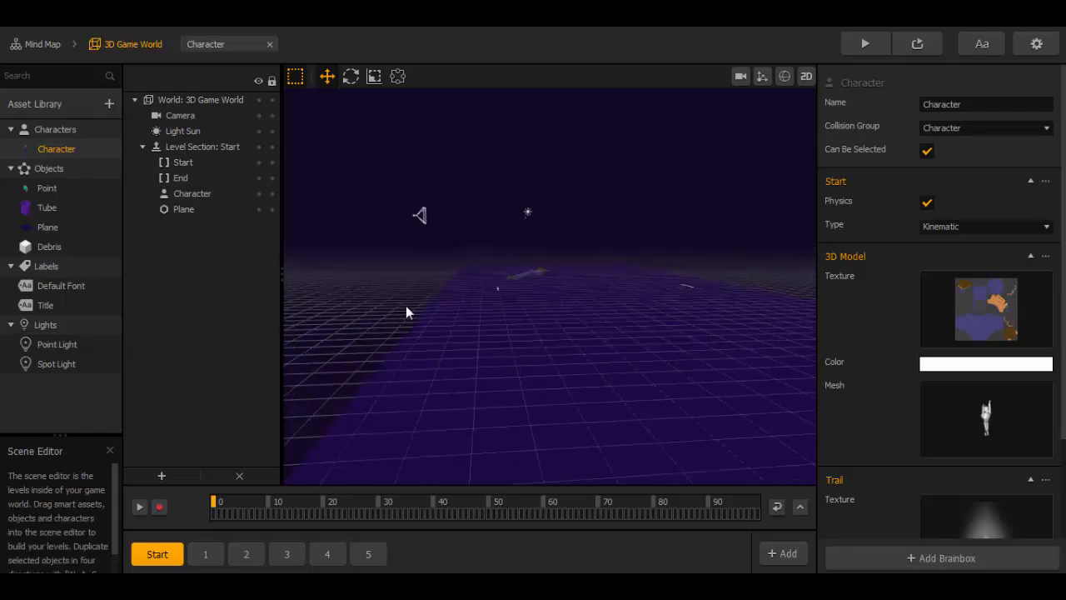
middle_click_drag(407, 306, 593, 306)
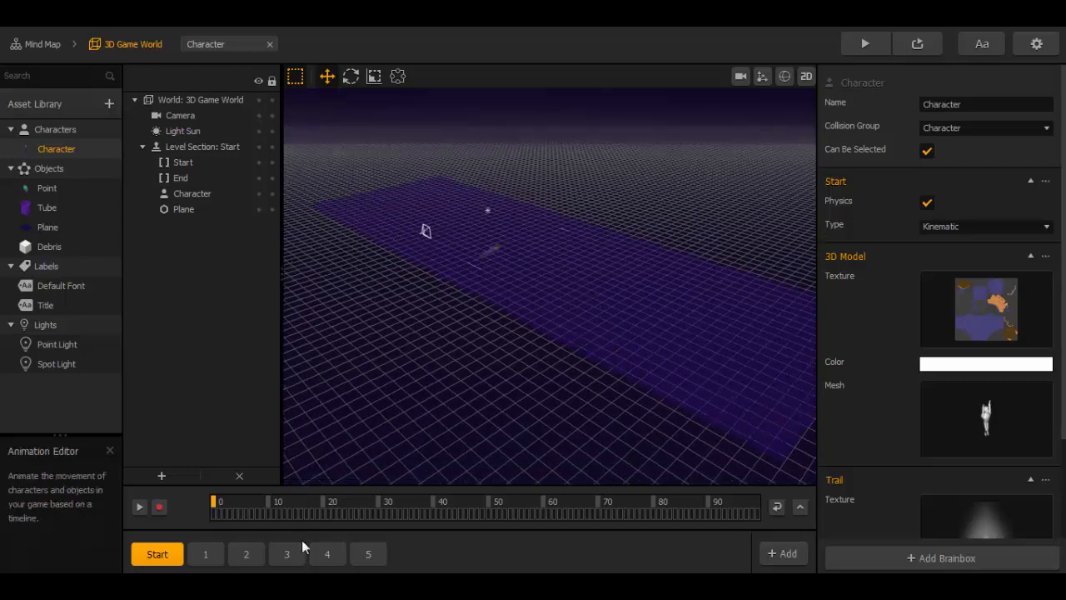
left_click(199, 560)
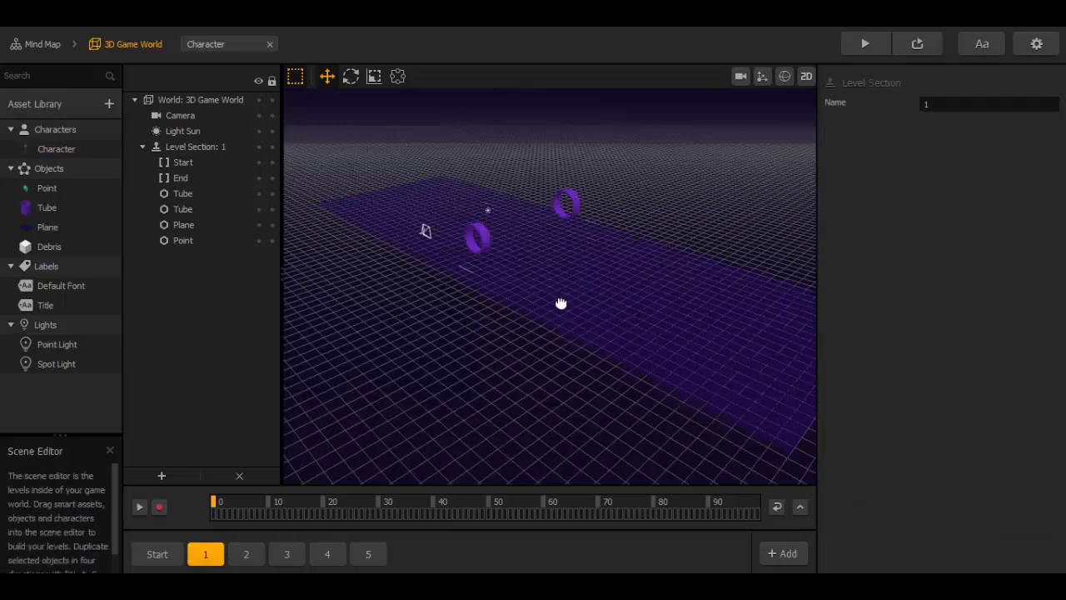
middle_click_drag(561, 304, 548, 320)
scroll(541, 314, "up", 3)
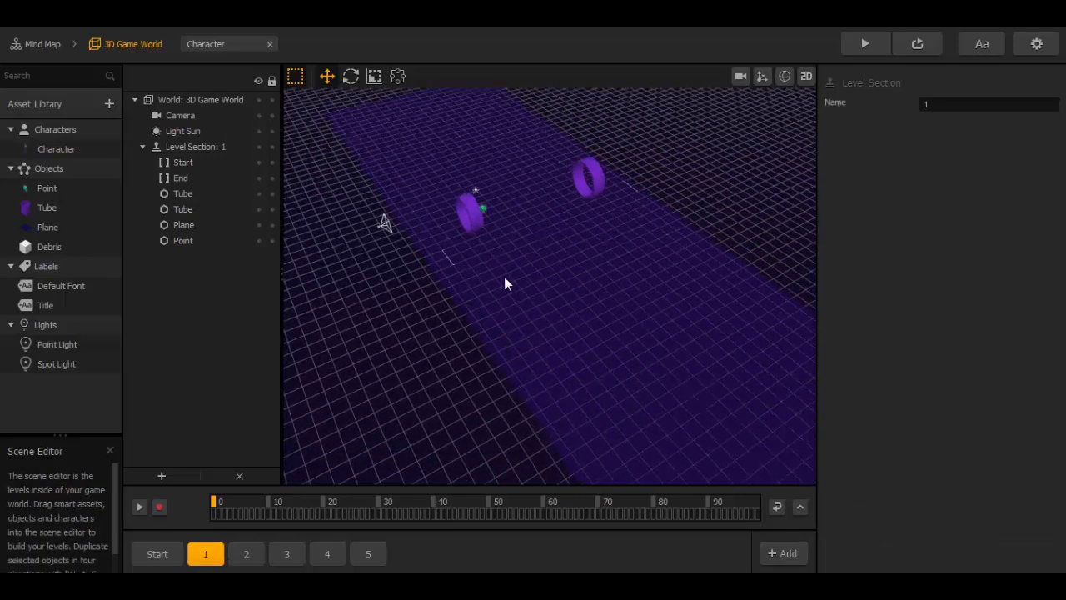
scroll(504, 283, "up", 2)
left_click(434, 197)
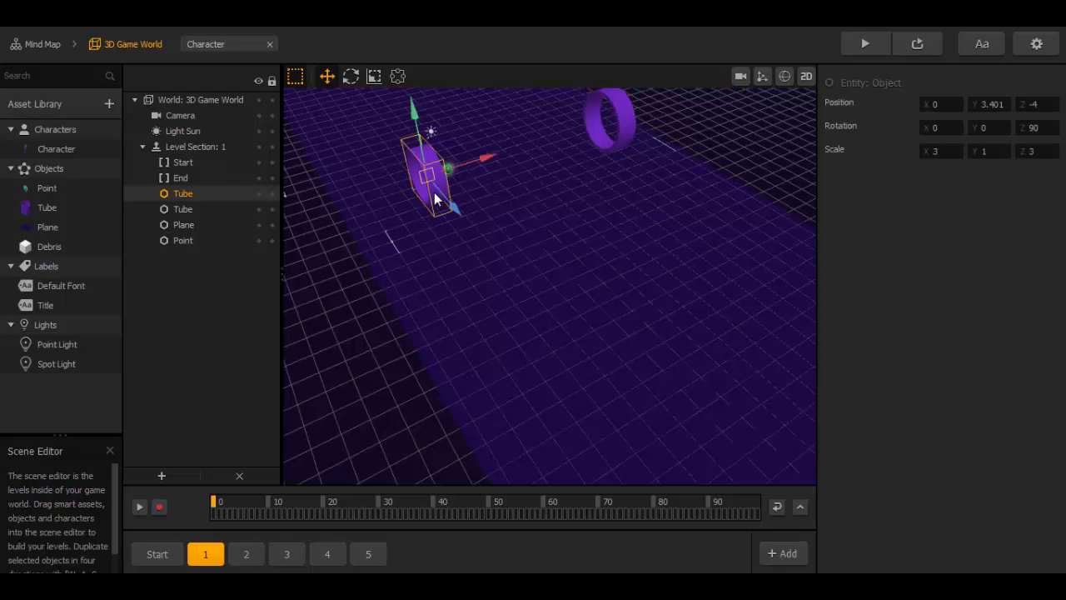
key("Delete")
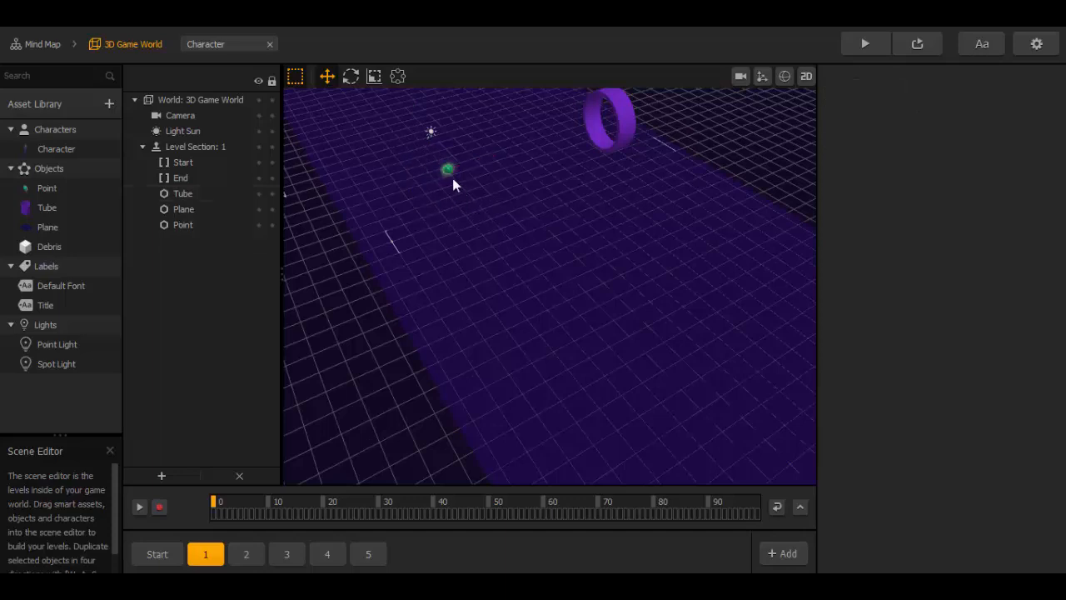
left_click(449, 175)
key("Delete")
left_click(622, 128)
key("Delete")
Step: Delete level sections 5, 4, 3 and 2 from the 3D Game World, keeping only section 1
left_click(246, 556)
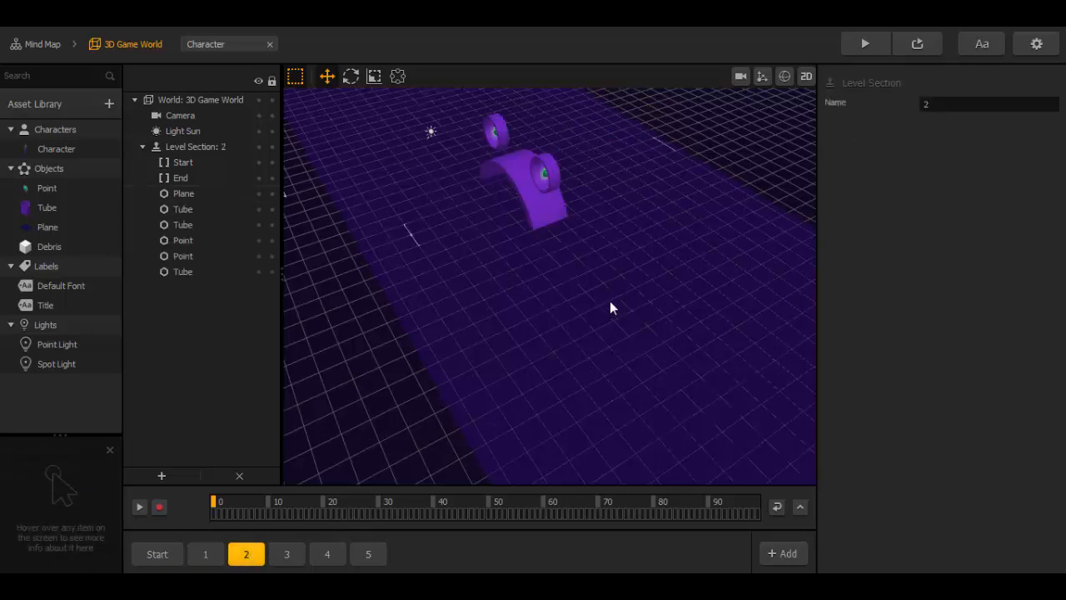
left_click(207, 554)
left_click(262, 553)
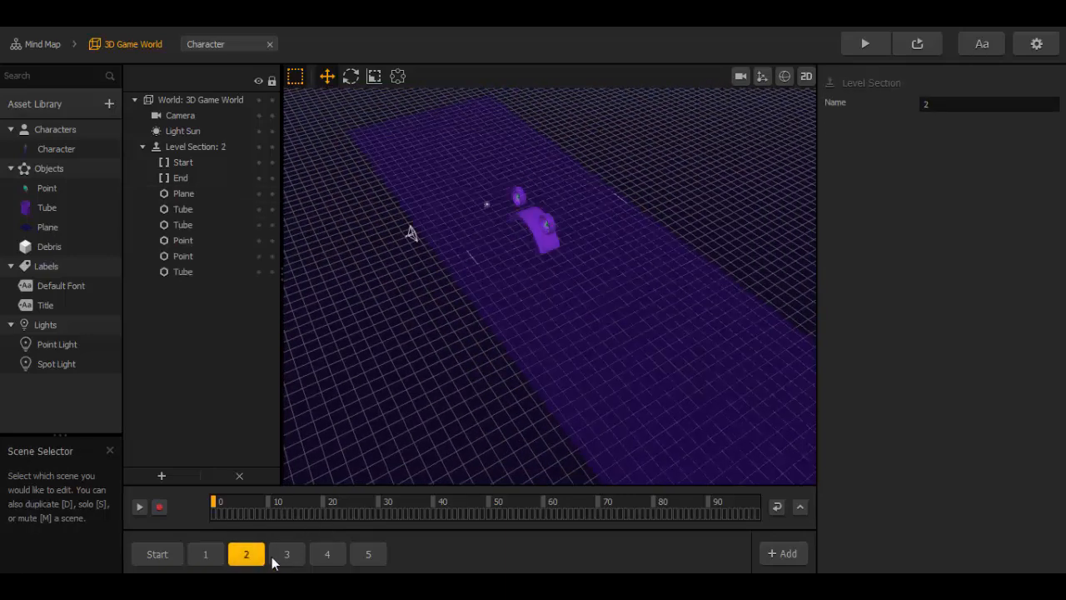
left_click(368, 554)
key("Delete")
left_click(506, 278)
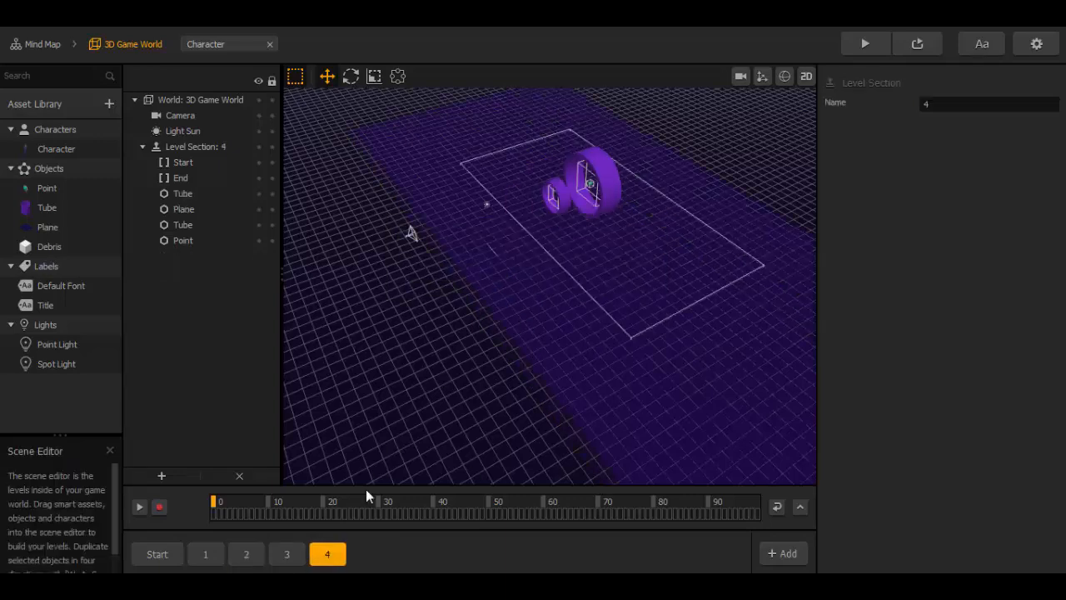
key("Delete")
left_click(492, 279)
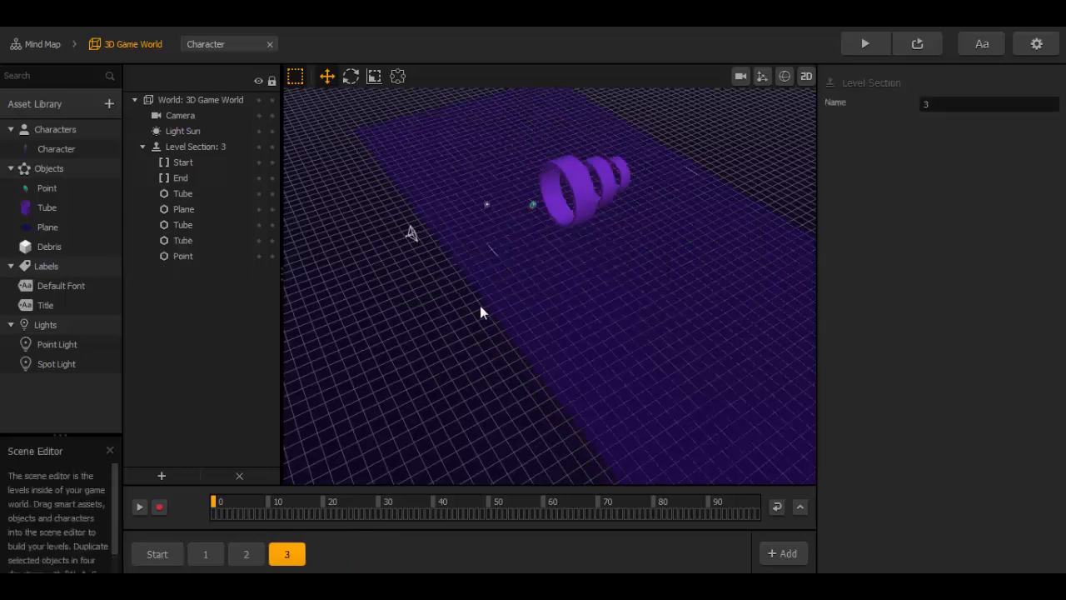
key("Delete")
left_click(491, 279)
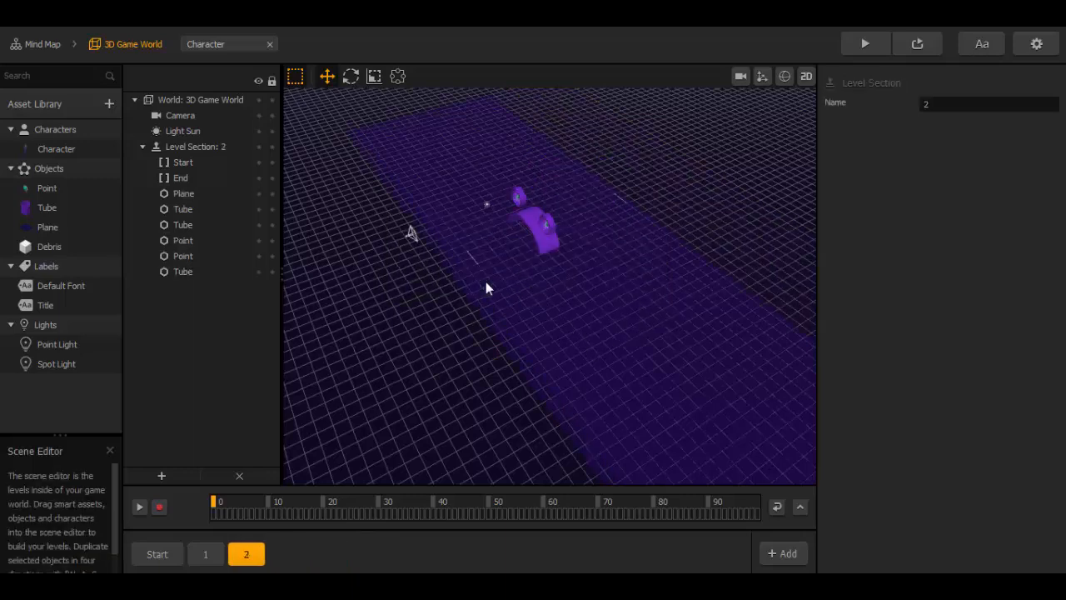
key("Delete")
left_click(490, 279)
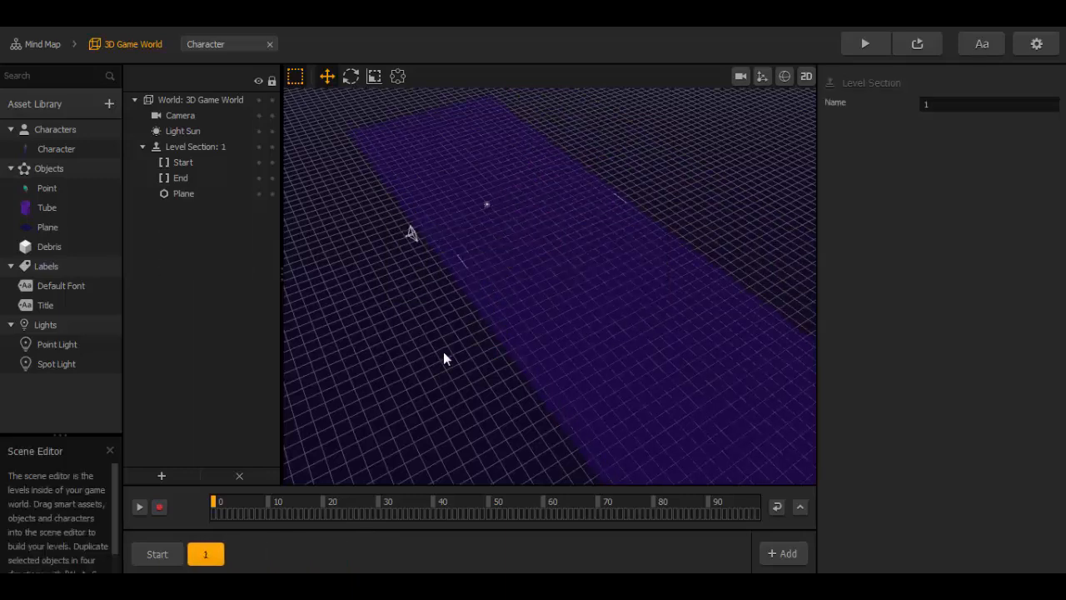
Step: Import building_1.obj from the Super Hero Asset Pack's Building 1 folder into level section 1 as an object
mouse_move(316, 453)
left_click_drag(418, 320, 450, 326)
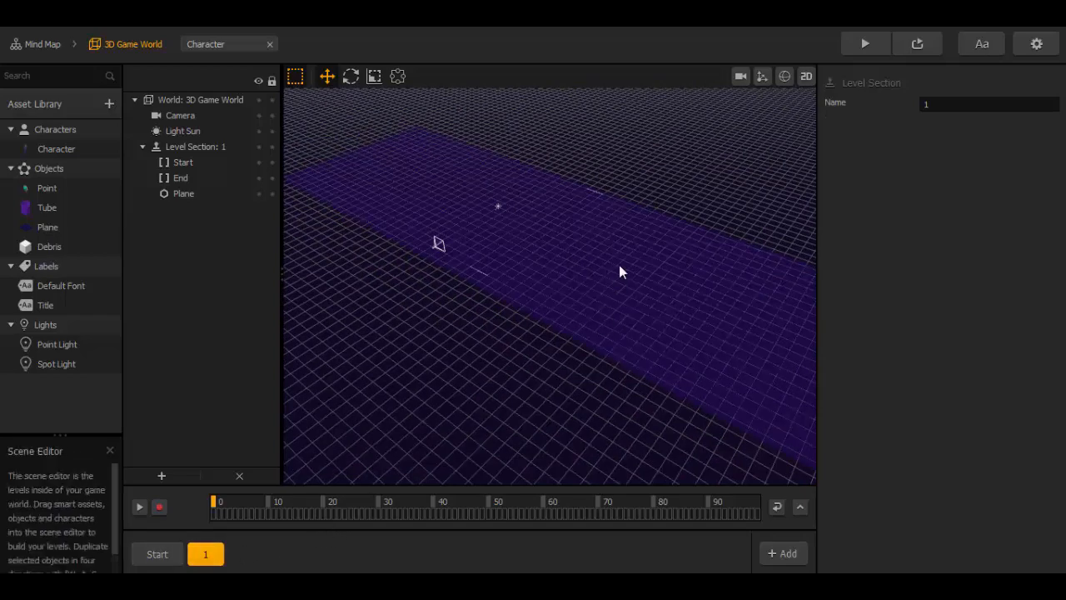
scroll(538, 208, "up", 5)
scroll(408, 312, "down", 5)
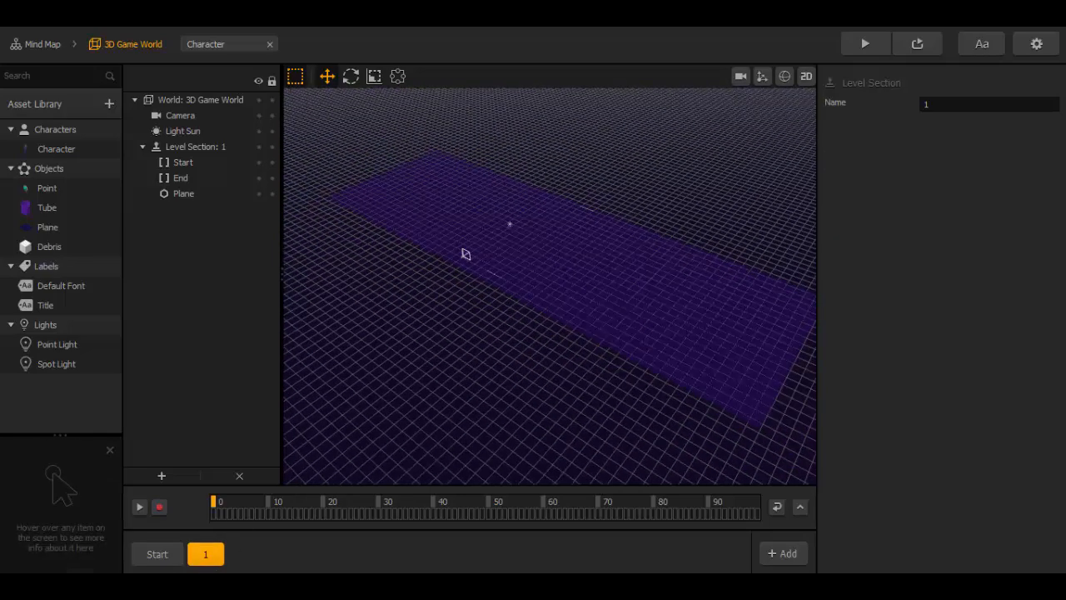
left_click(79, 582)
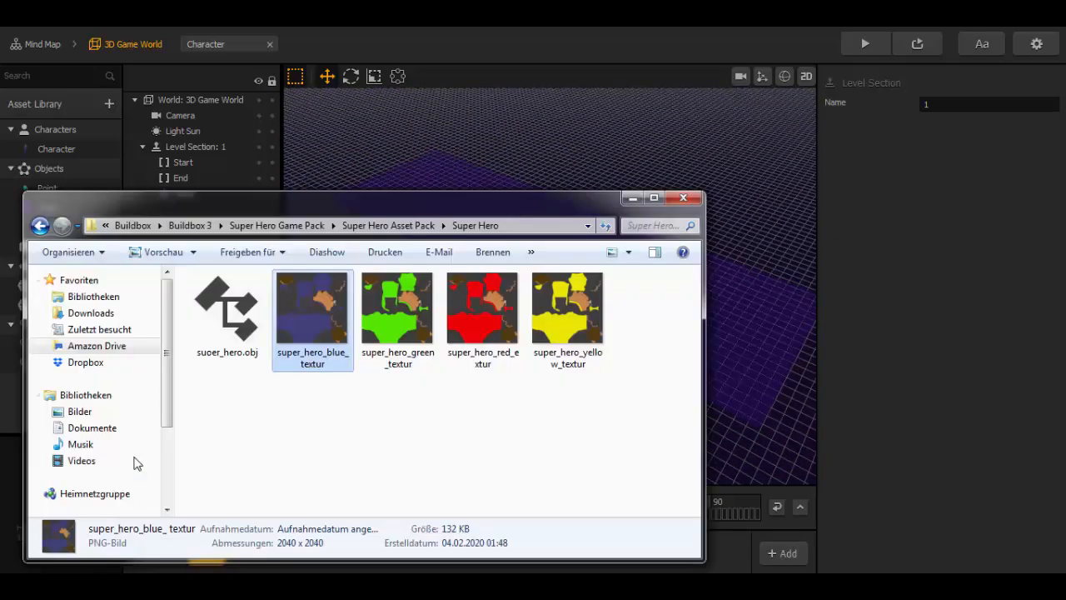
left_click(39, 227)
scroll(309, 369, "up", 2)
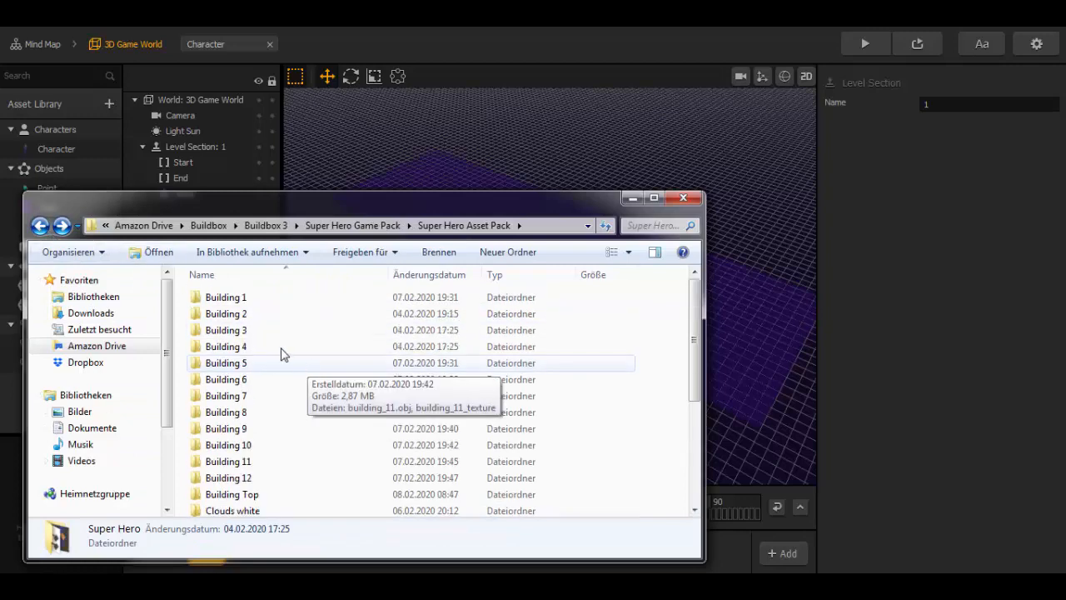
double_click(237, 303)
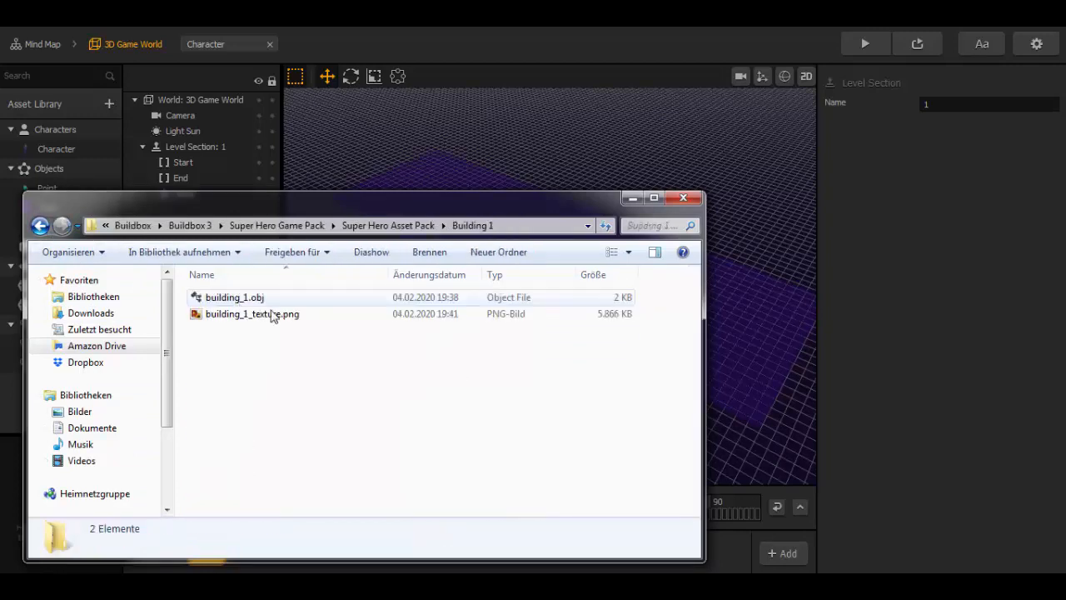
left_click_drag(420, 209, 371, 315)
left_click_drag(218, 408, 662, 267)
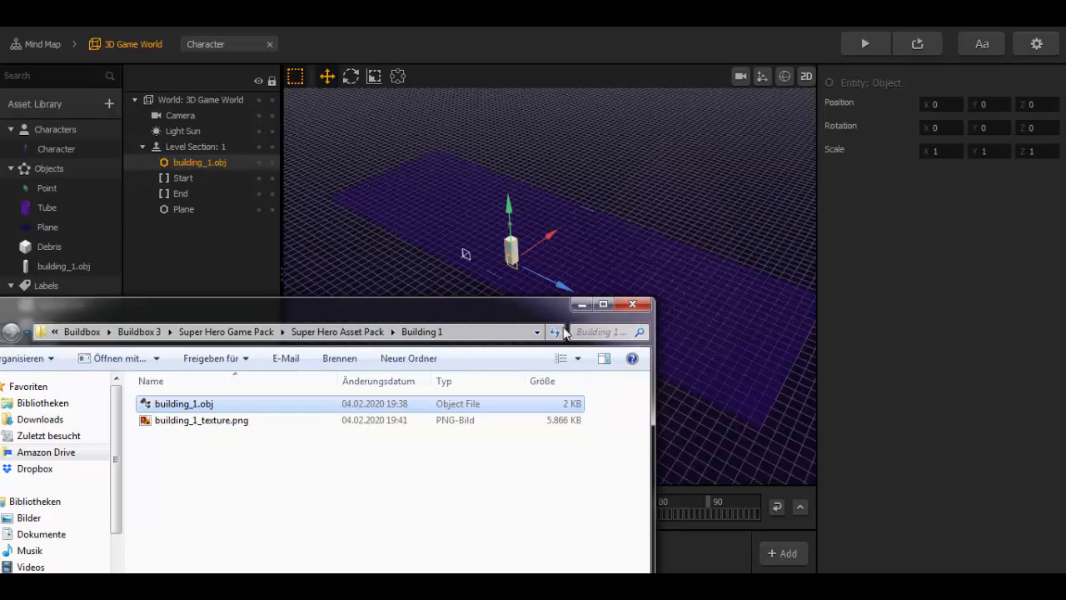
left_click(580, 303)
Step: Apply building_1_texture.png from the Building 1 folder as the texture of the building_1.obj asset's 3D model
scroll(521, 276, "up", 5)
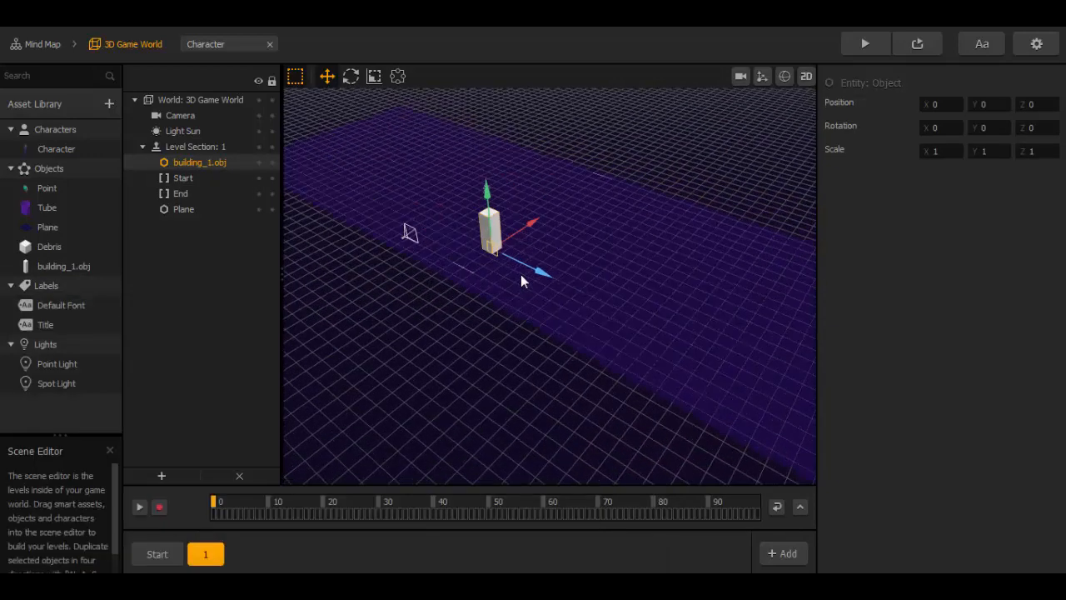
middle_click_drag(495, 282, 581, 303)
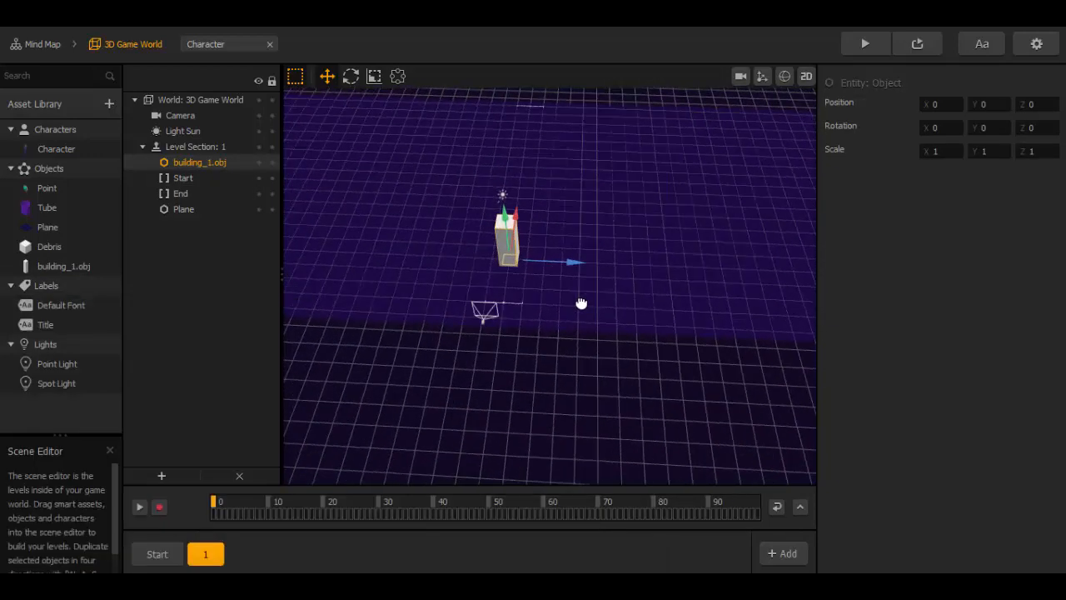
scroll(568, 309, "up", 2)
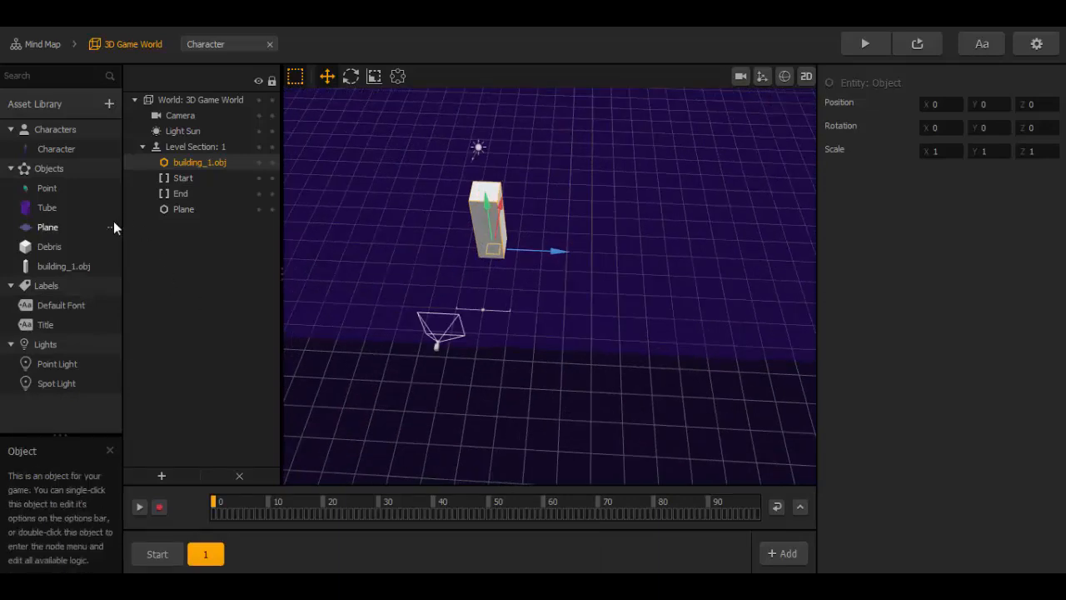
left_click(73, 264)
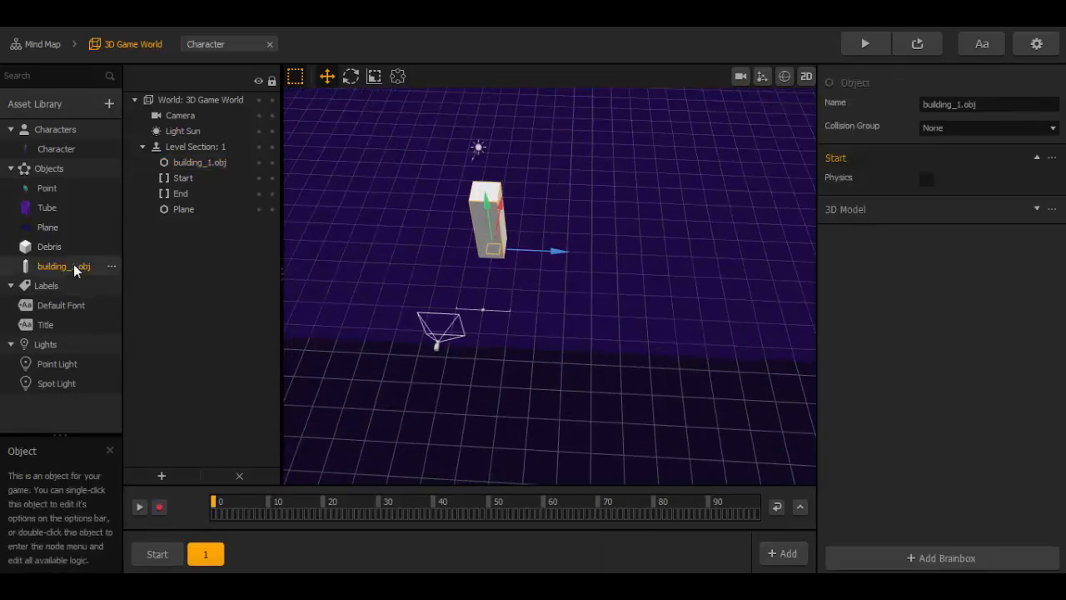
left_click(1037, 210)
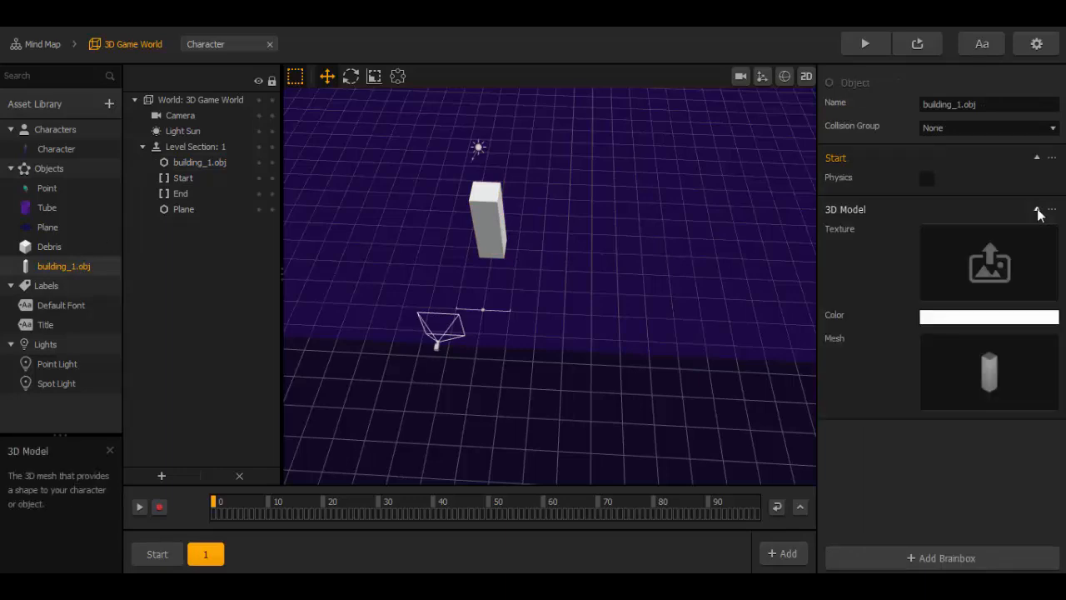
mouse_move(997, 249)
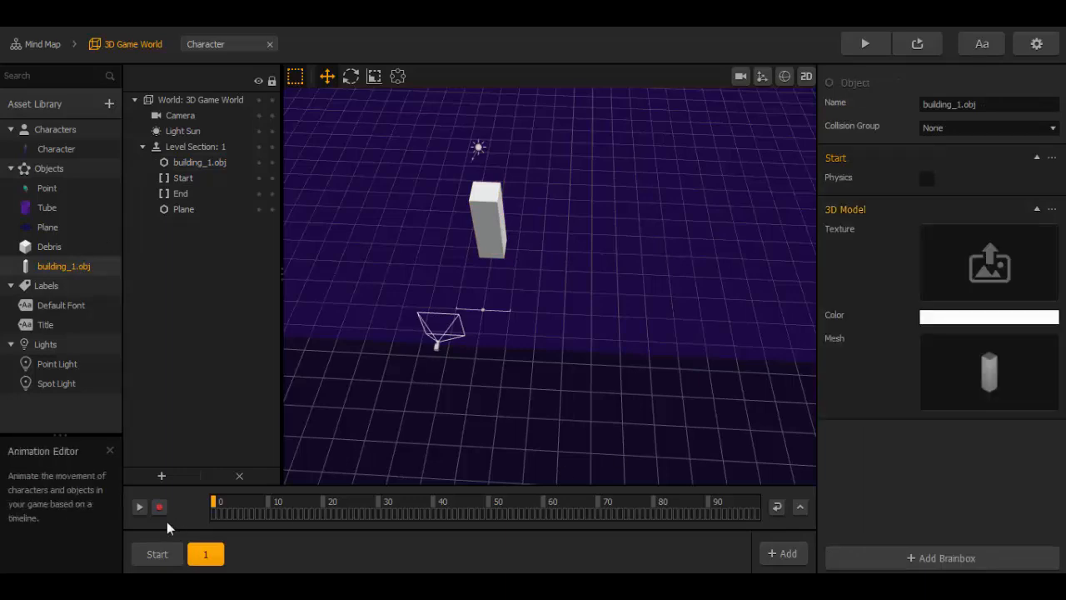
left_click(92, 567)
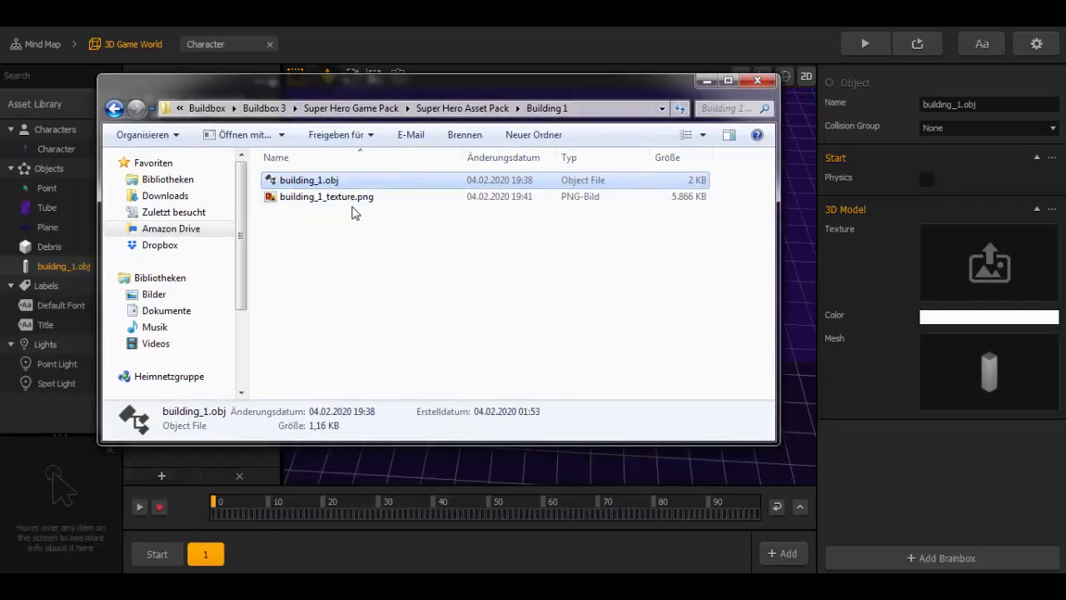
left_click_drag(352, 200, 973, 279)
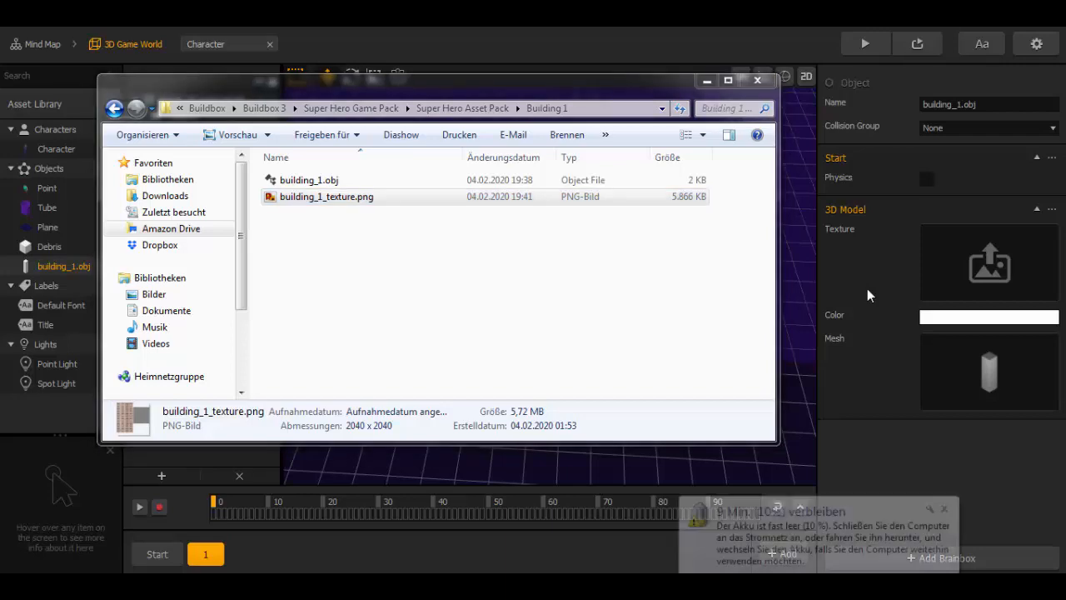
left_click(943, 510)
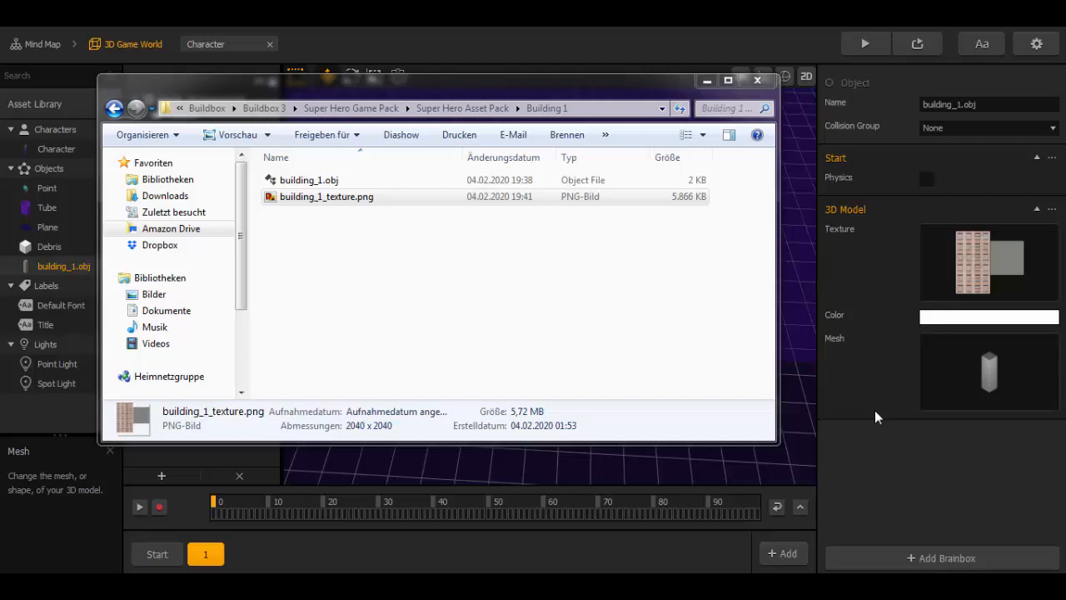
left_click(708, 81)
Step: Enable physics on the building_1.obj asset and set its physics type to Static
scroll(574, 233, "up", 5)
middle_click_drag(511, 224, 491, 191)
scroll(491, 184, "down", 3)
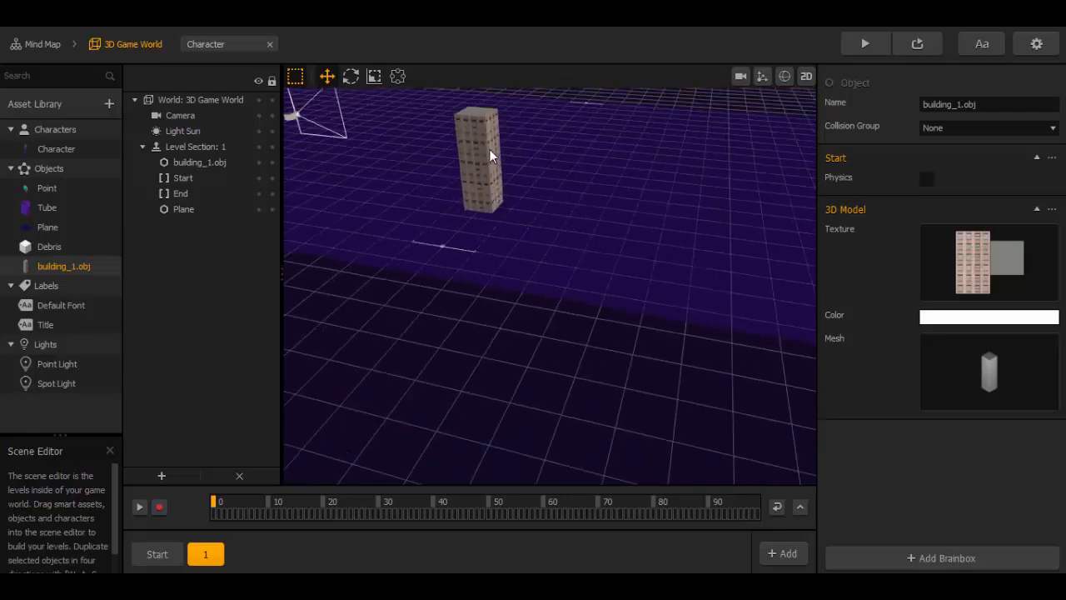
left_click(490, 149)
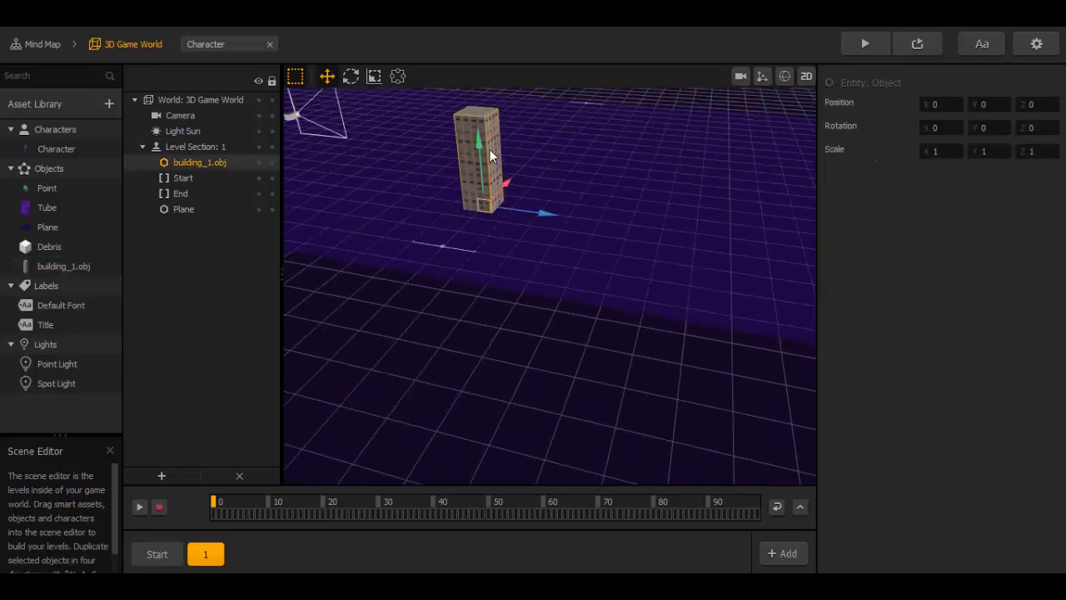
left_click(78, 268)
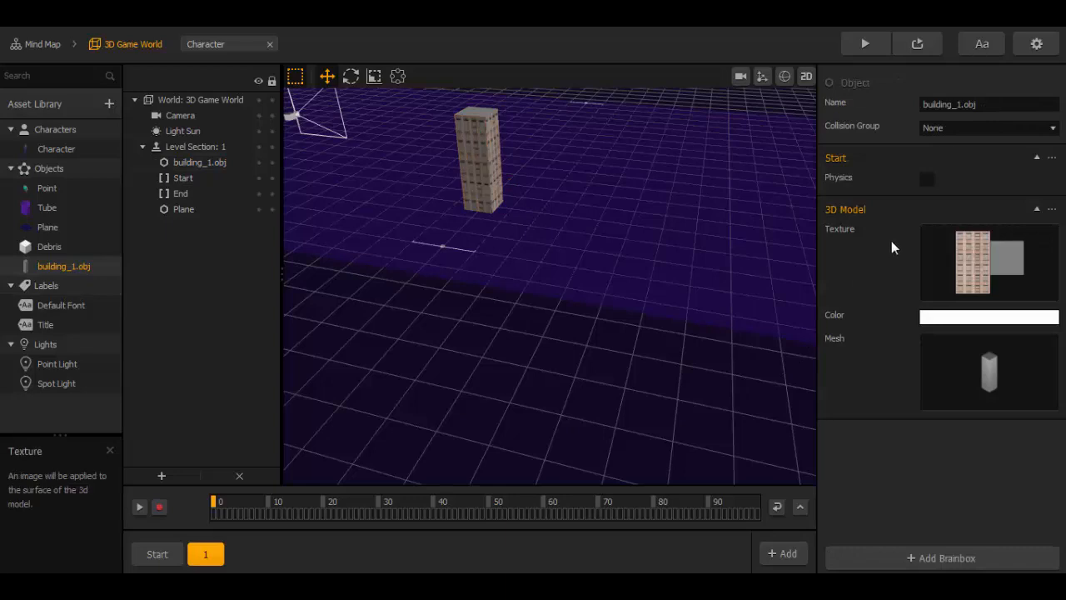
left_click(927, 179)
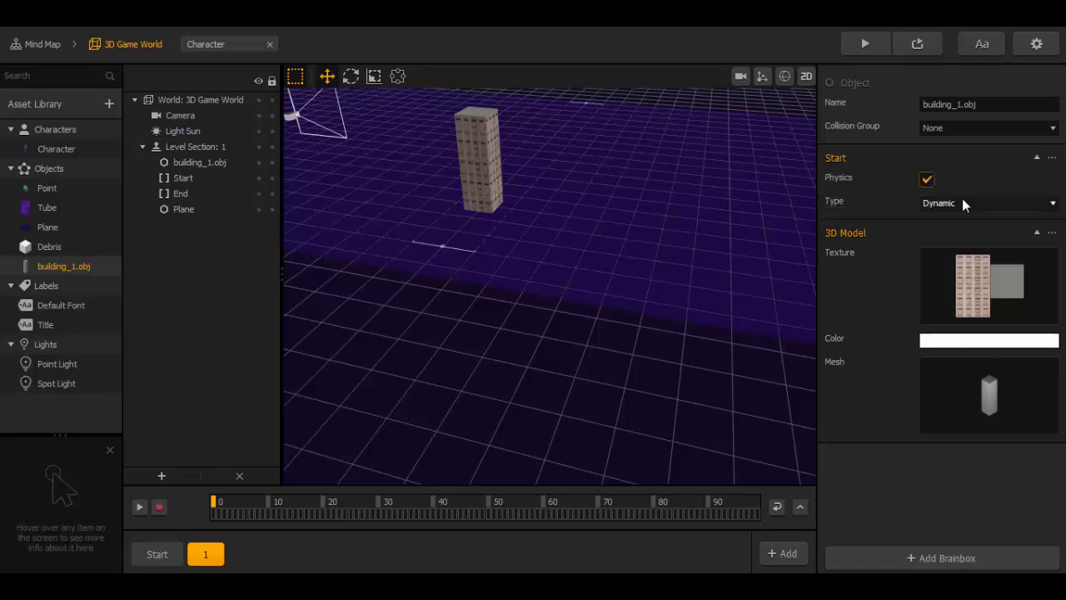
left_click(962, 200)
left_click(946, 220)
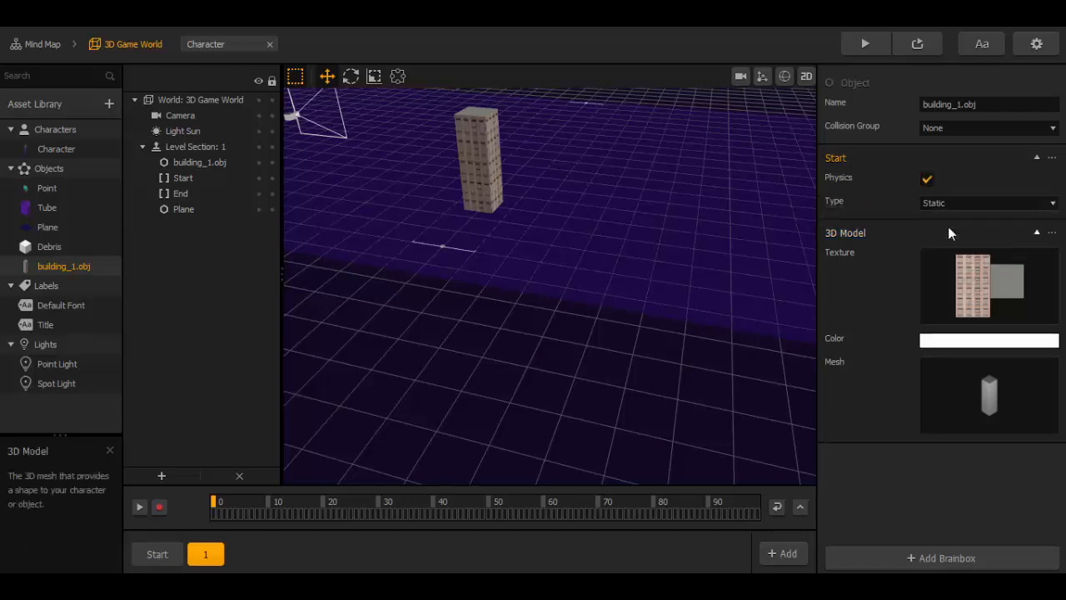
Step: Set the building_1.obj asset's collision group to Enemy
mouse_move(871, 137)
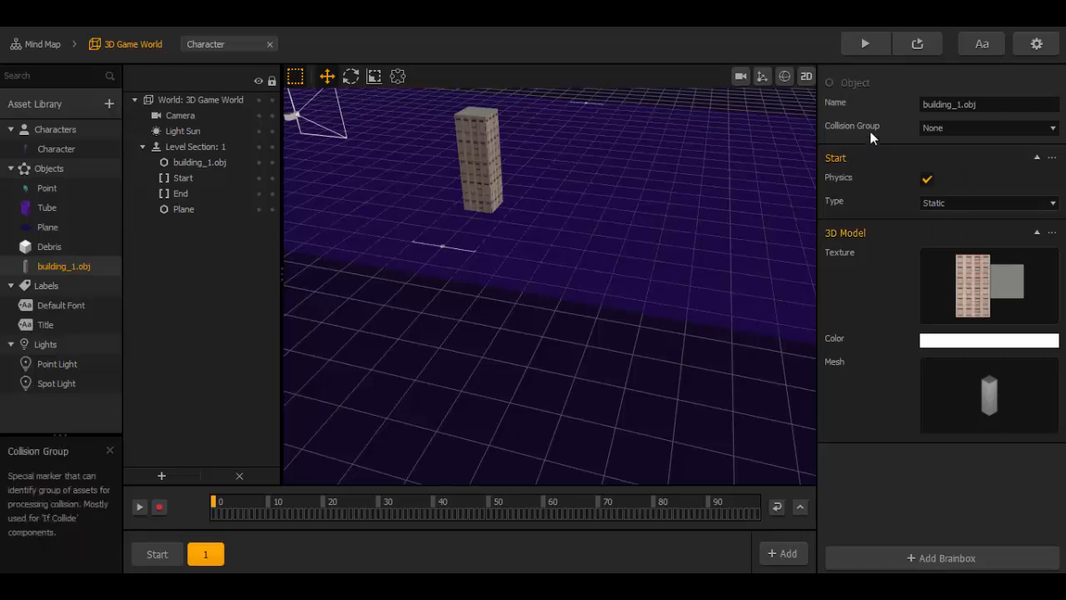
left_click(947, 129)
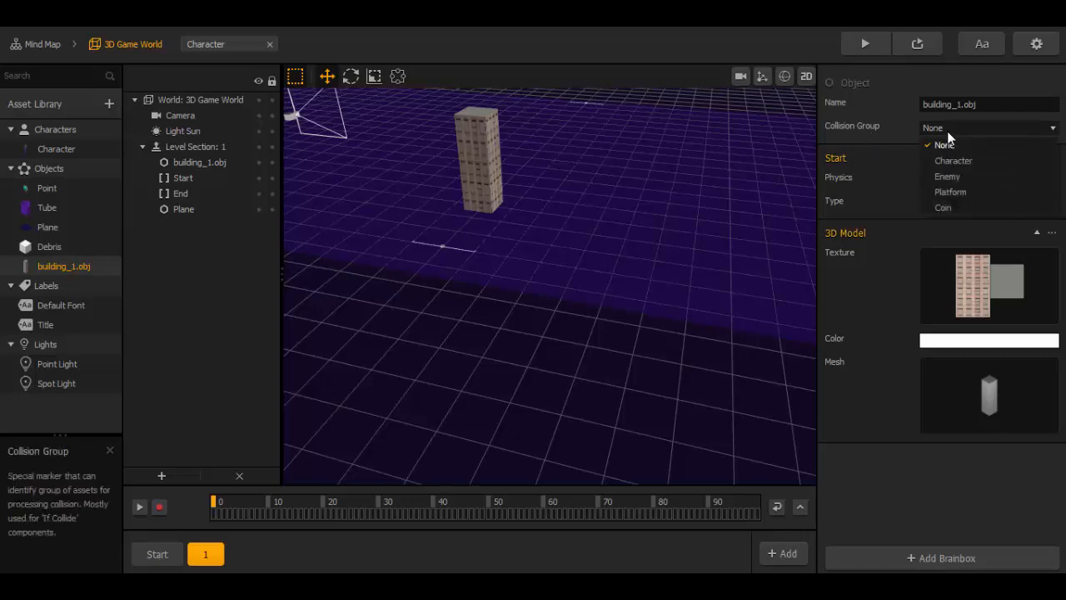
left_click(947, 177)
key("space")
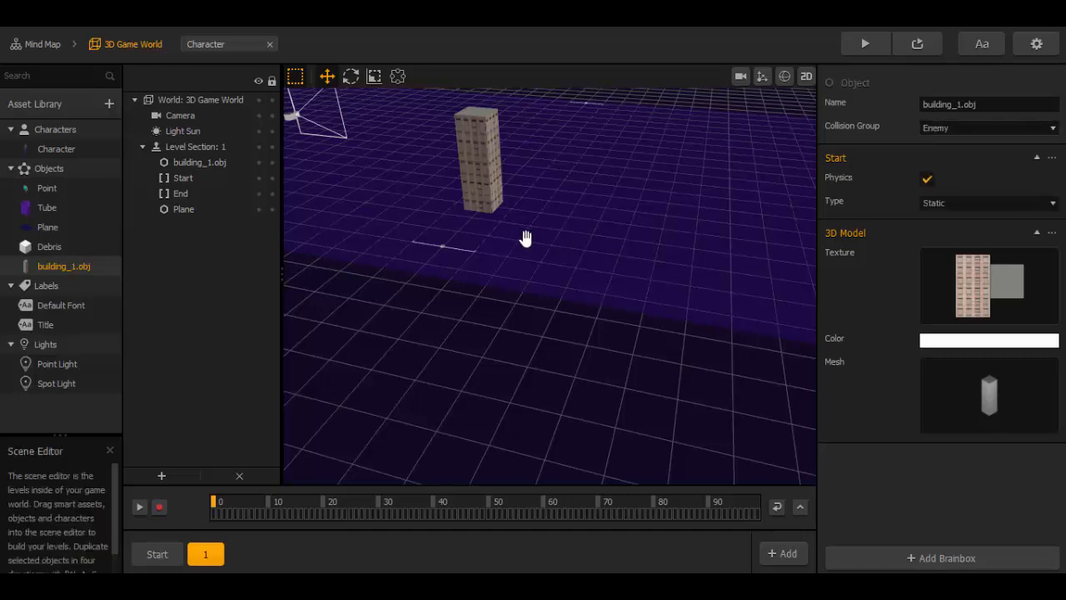
left_click(879, 193)
Step: Move the placed building along the Z axis to about -3.5 in level section 1
left_click(539, 215)
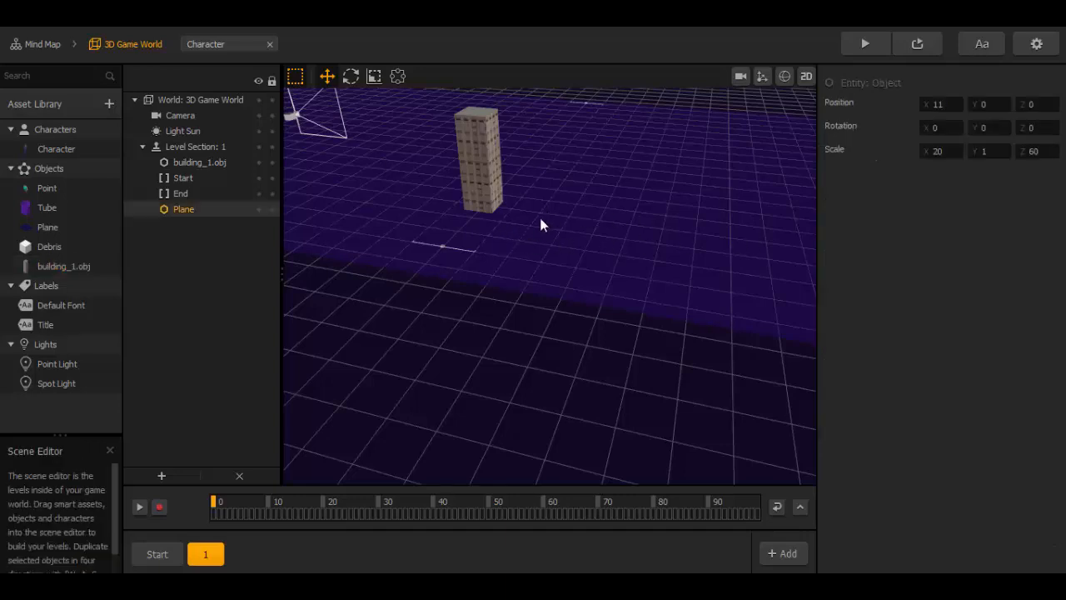
scroll(507, 221, "down", 2)
right_click_drag(507, 222, 541, 229)
left_click(494, 197)
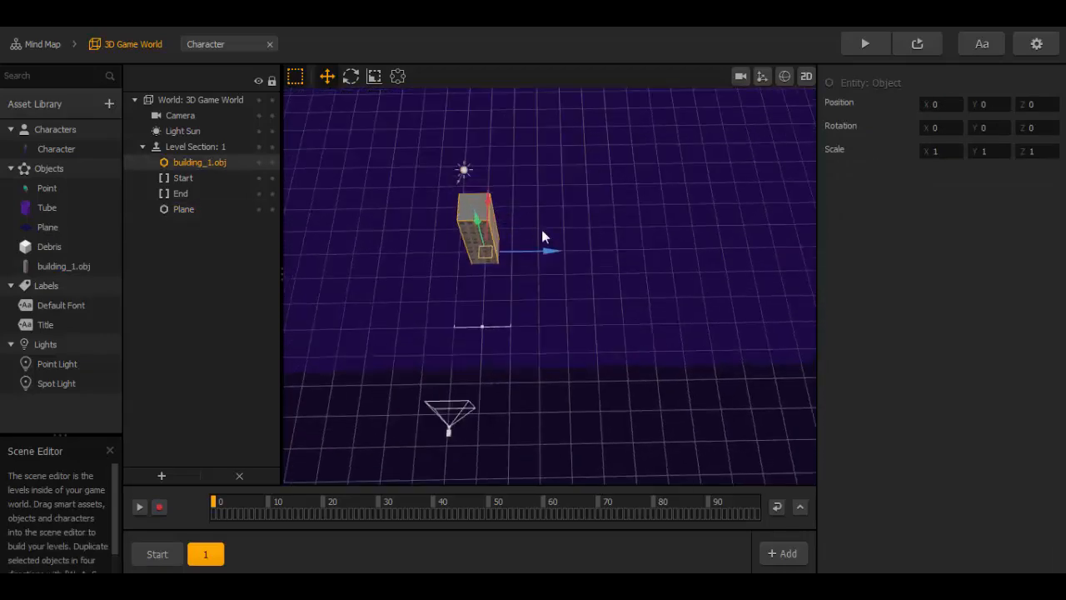
left_click_drag(548, 256, 505, 253)
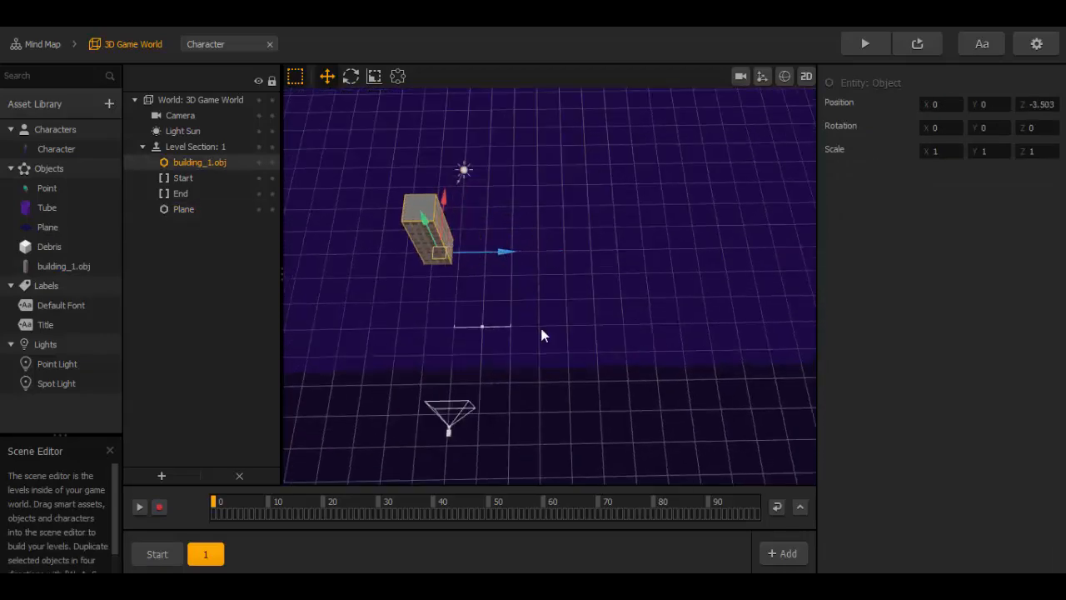
Step: Test-play the game with the building in the level and close the preview
right_click_drag(543, 333, 535, 281)
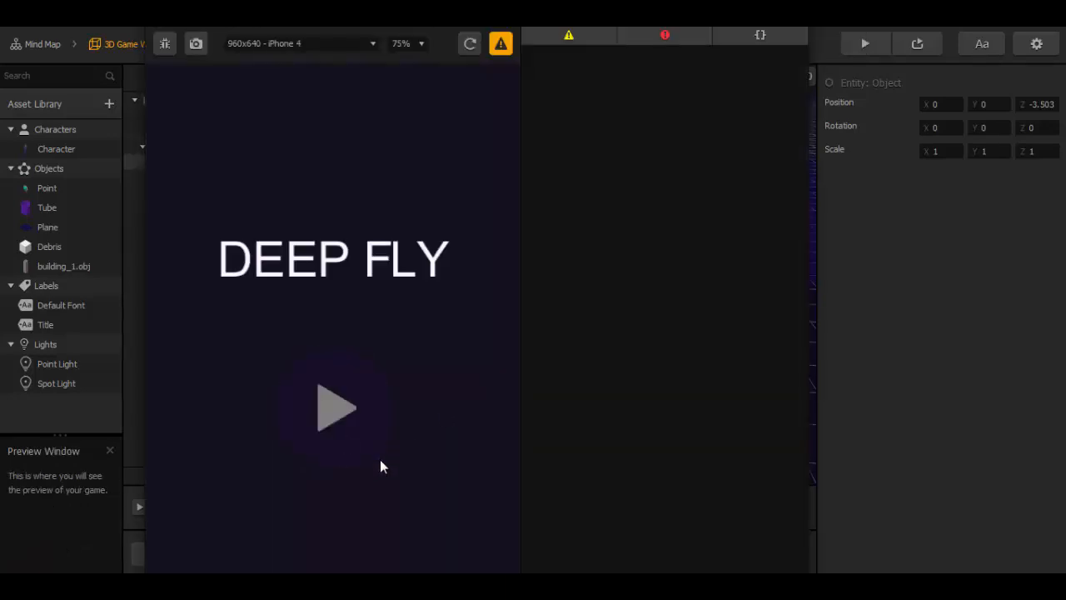
left_click(380, 459)
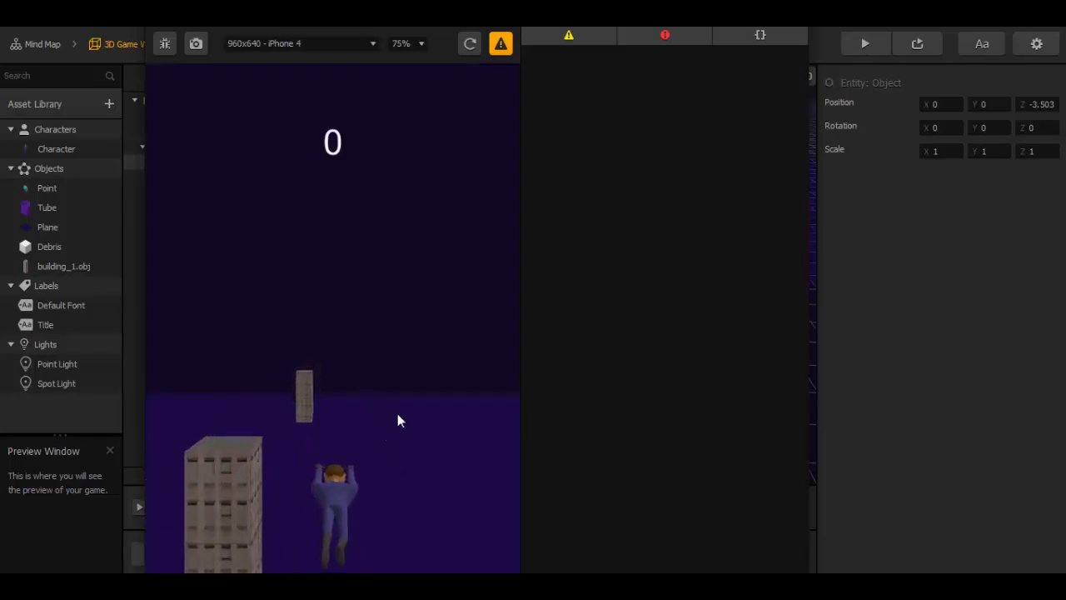
left_click(793, 30)
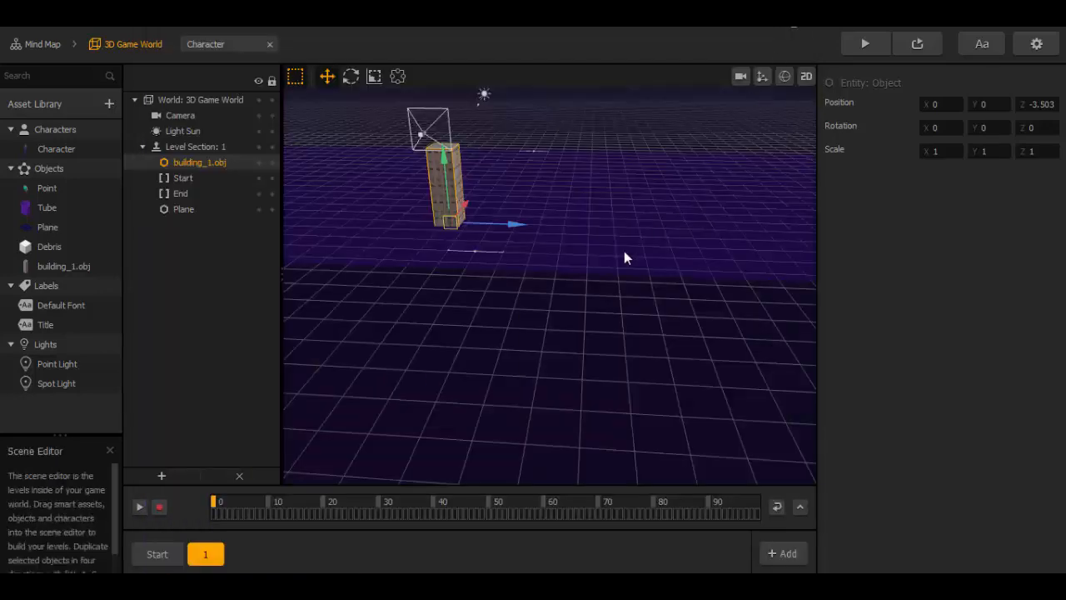
Step: Scale the placed building in level section 1 to 1.5 on the X, Y and Z axes
right_click_drag(614, 261, 573, 270)
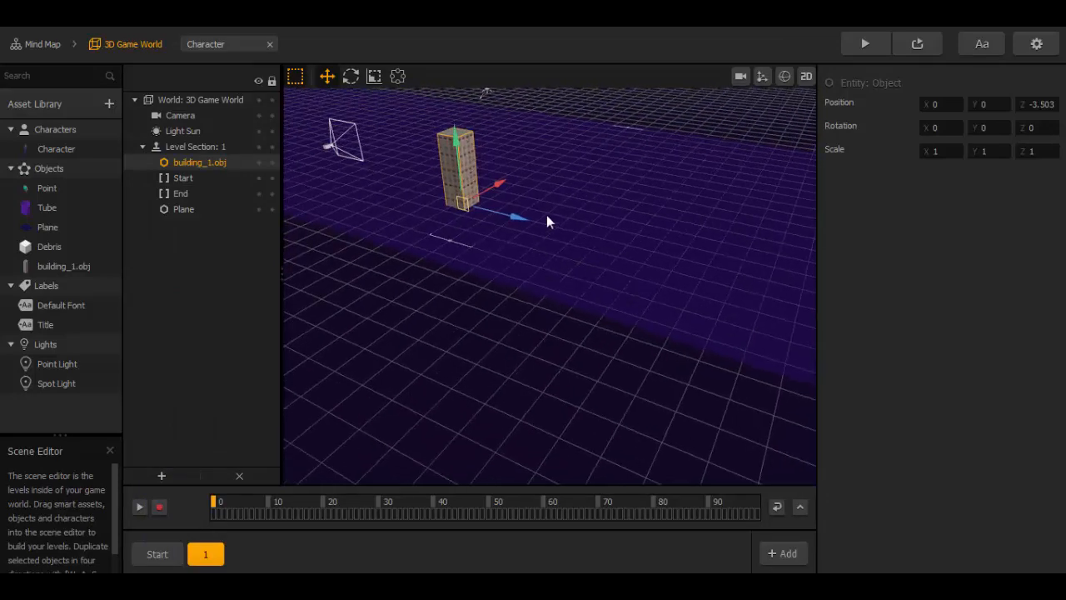
left_click(374, 76)
scroll(481, 234, "up", 2)
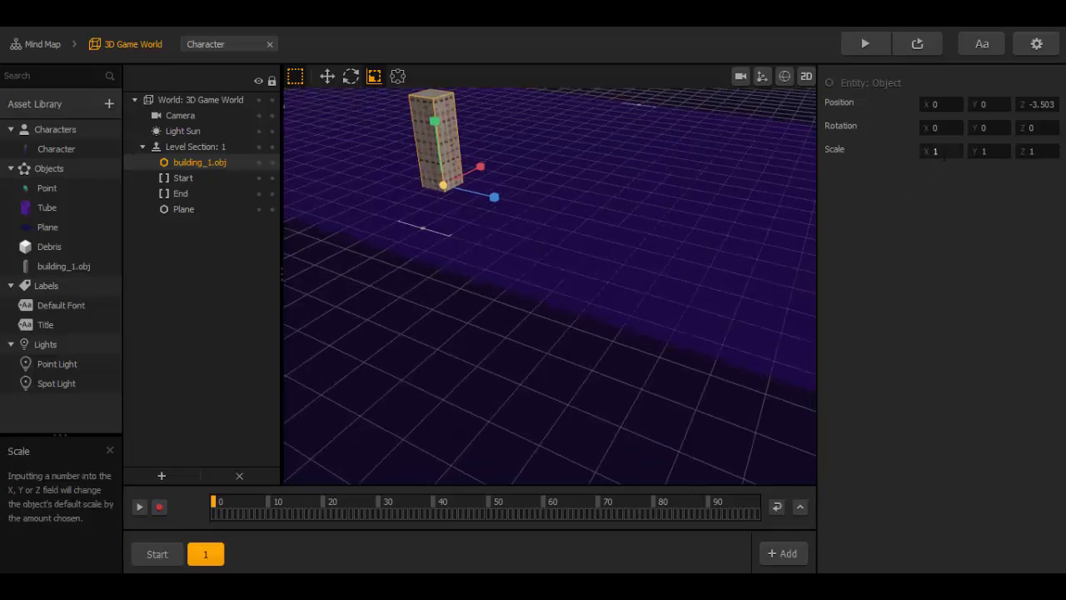
left_click(936, 151)
key("Tab")
type("1.5")
key("Tab")
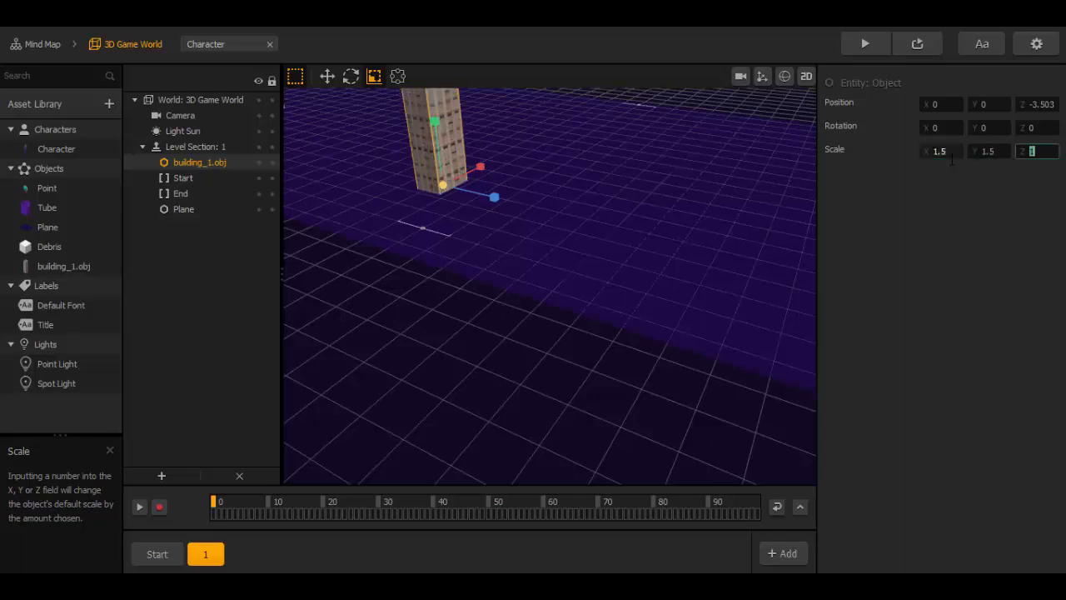
left_click(951, 172)
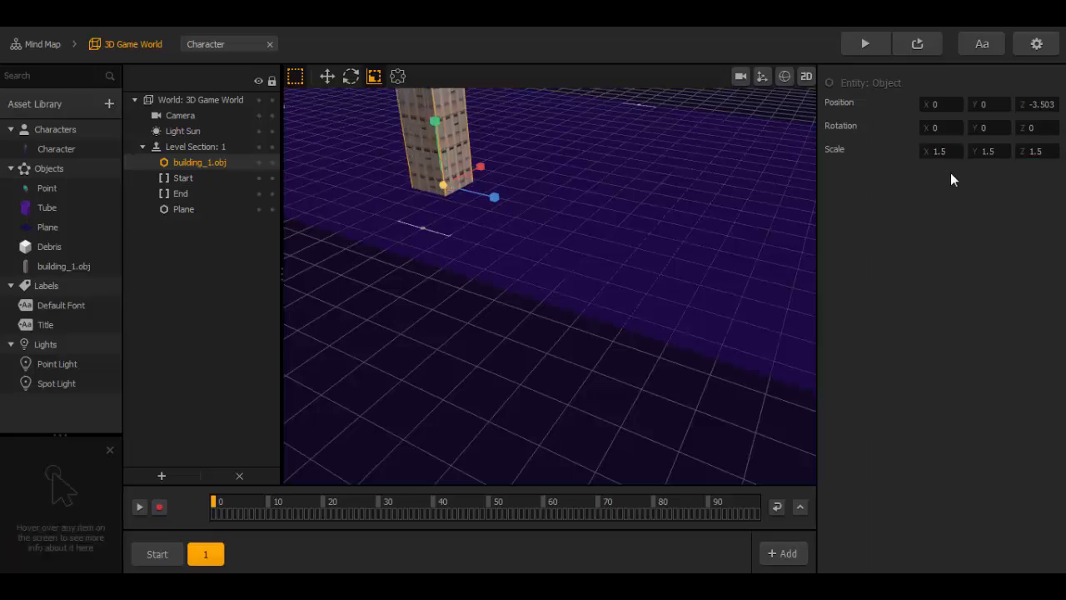
scroll(579, 218, "down", 5)
right_click_drag(513, 230, 550, 229)
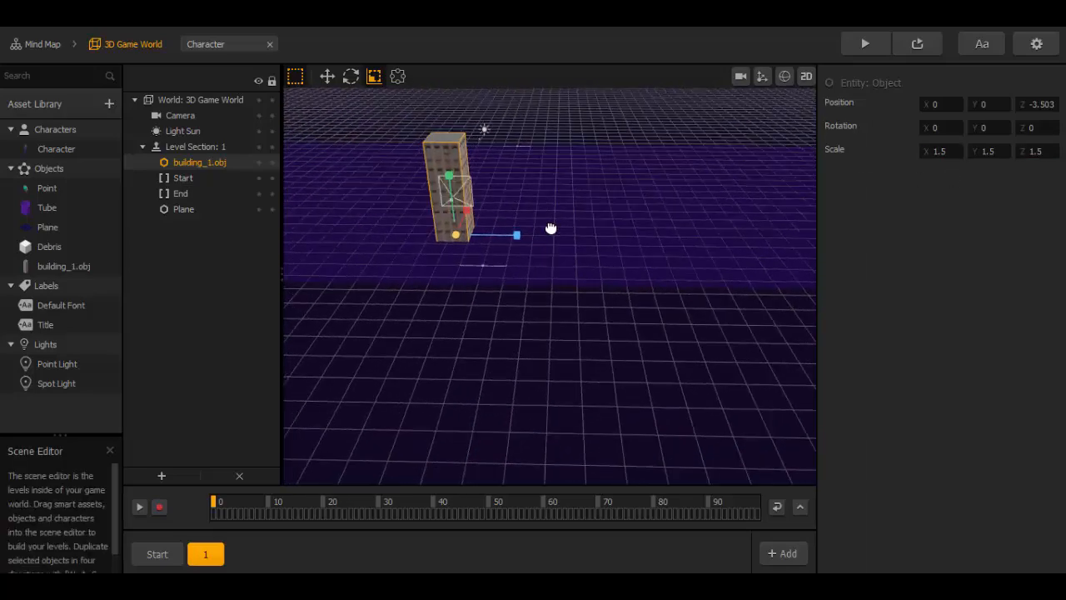
Step: Test-play the game with the enlarged building and close the preview
mouse_move(573, 301)
right_mouse_down()
mouse_move(552, 255)
mouse_move(554, 298)
right_mouse_up()
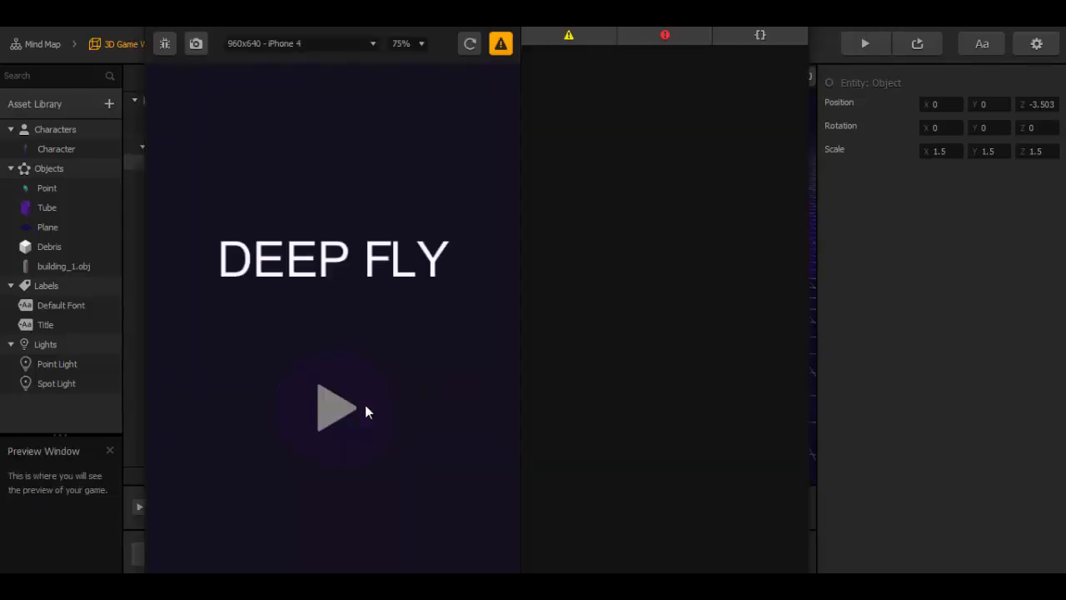
left_click(364, 407)
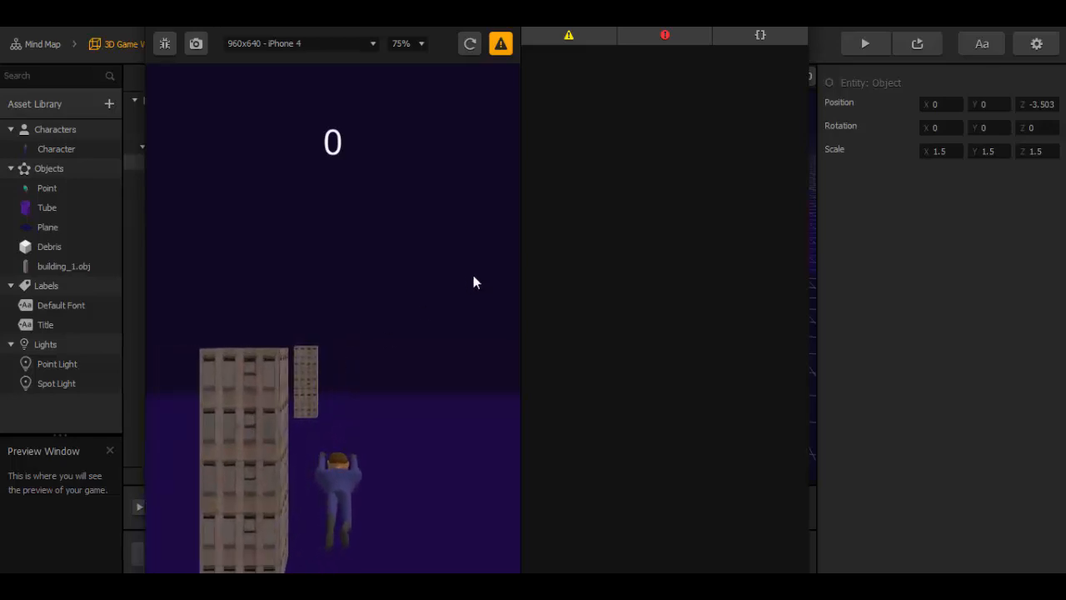
left_click(797, 18)
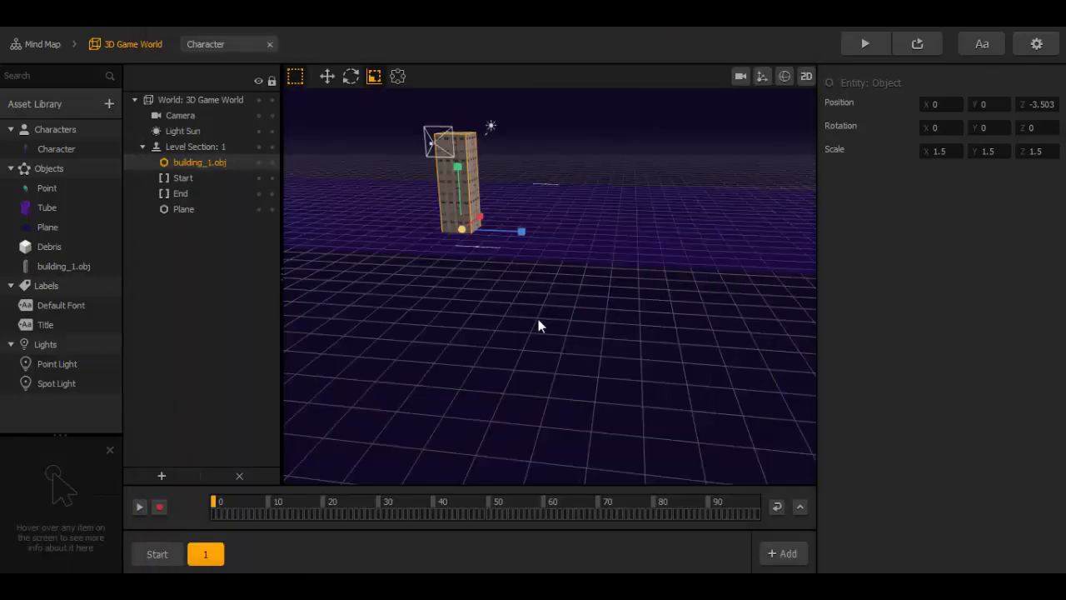
Step: Show the physics shapes and stretch the building's collision cube to a Y scale of about 2.75 in the 2D view
middle_click_drag(521, 251, 548, 294)
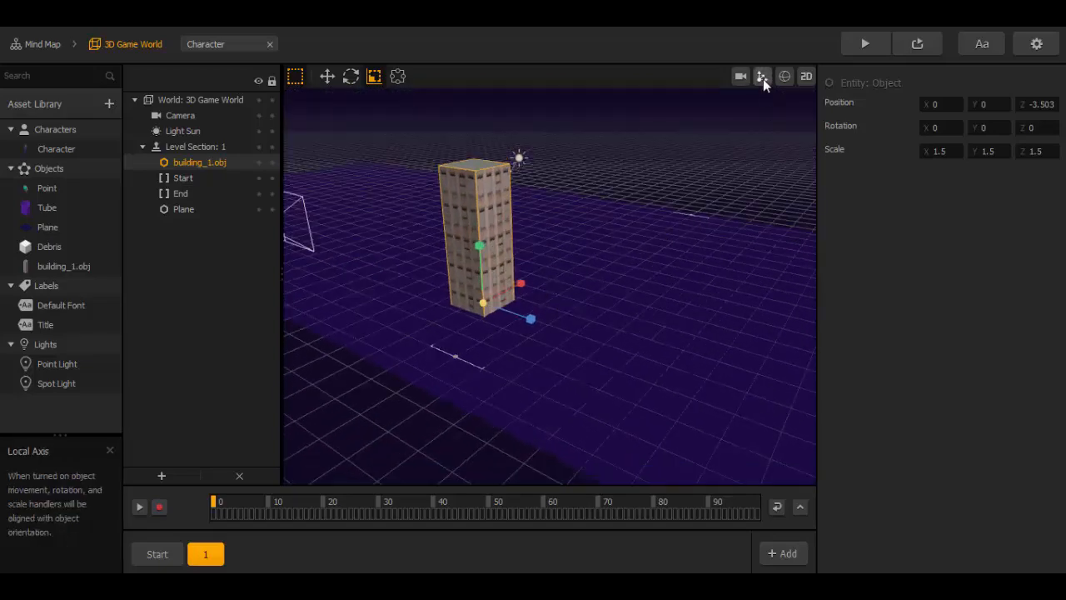
left_click(783, 76)
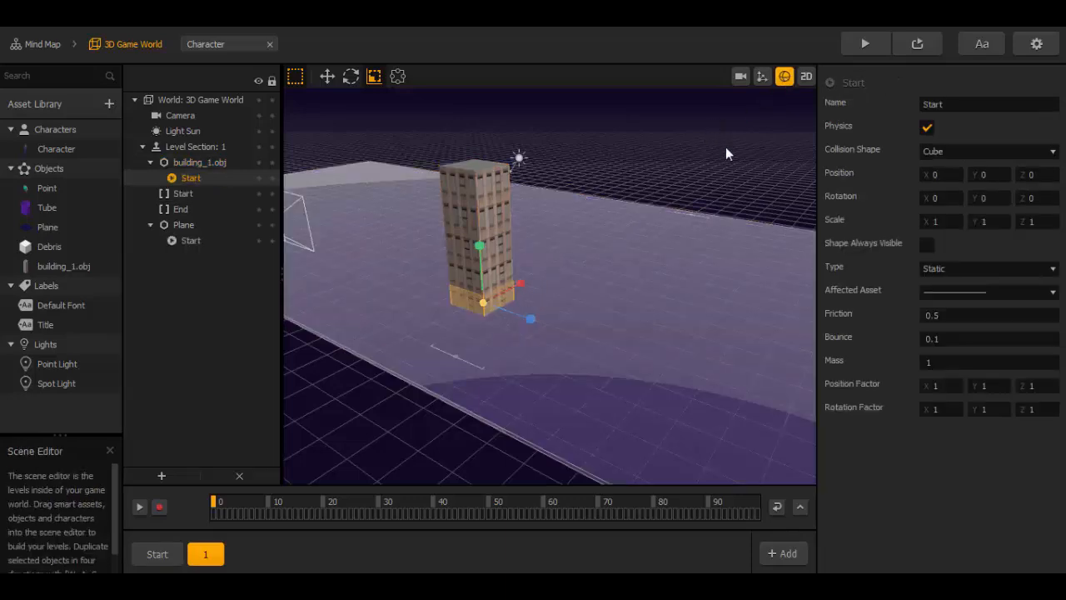
left_click(805, 76)
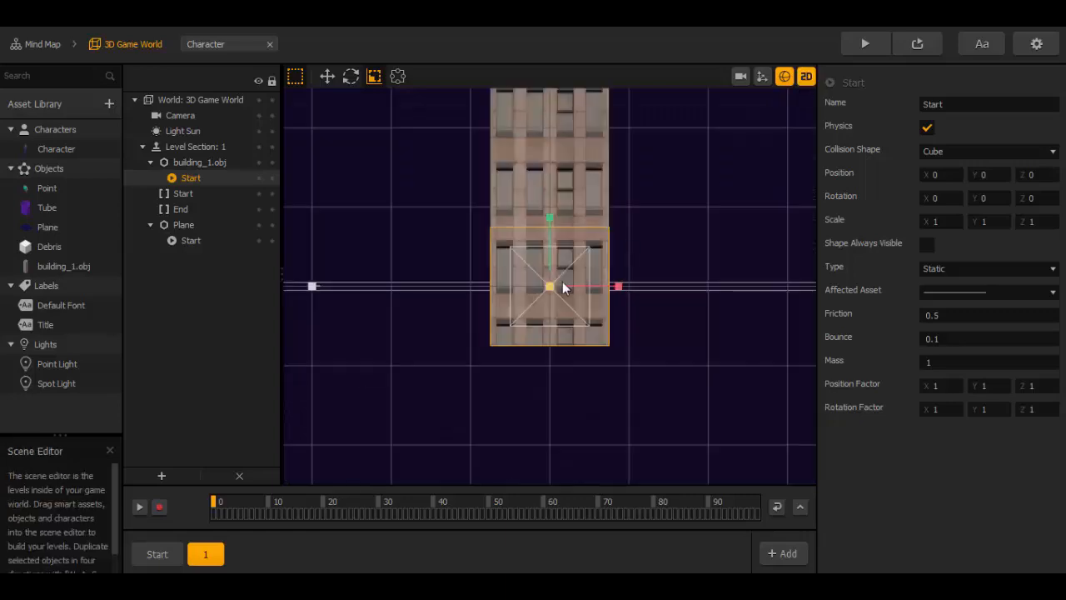
middle_click_drag(633, 224, 619, 351)
scroll(619, 353, "down", 2)
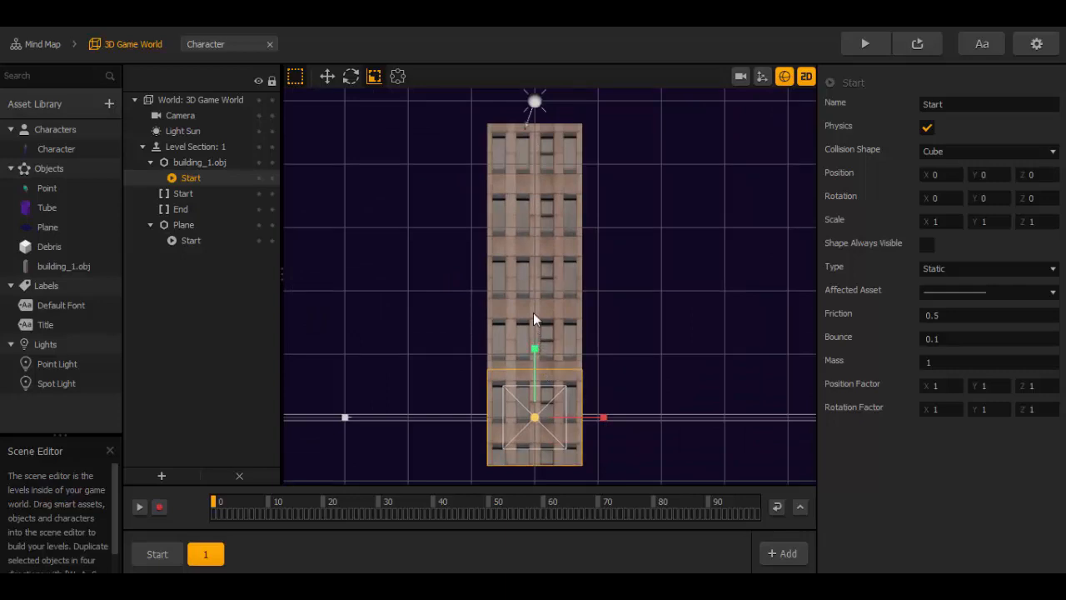
left_click_drag(533, 314, 533, 228)
scroll(562, 307, "down", 4)
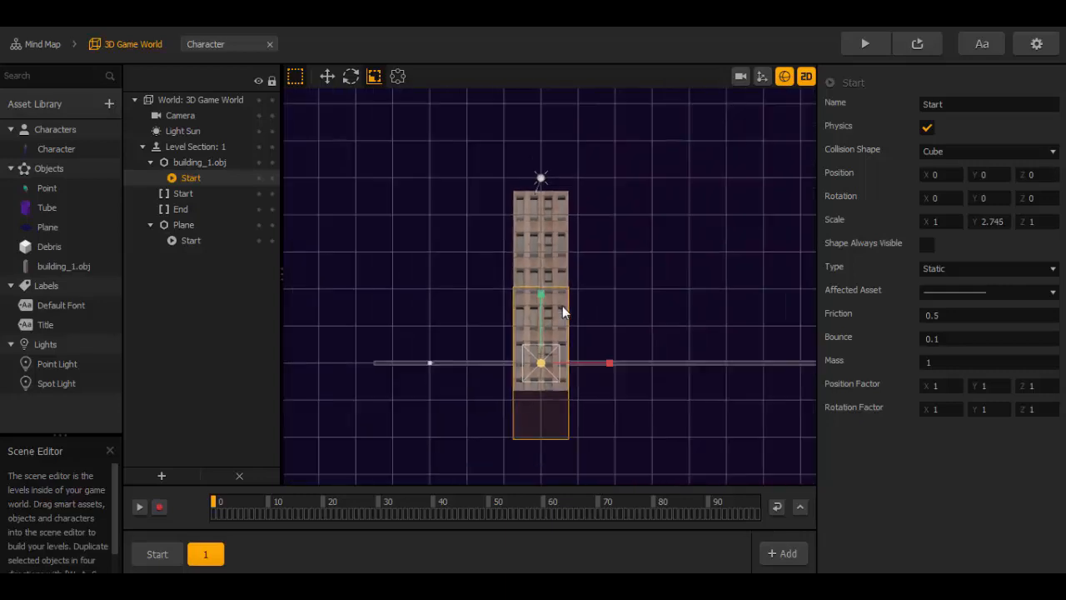
Step: Move the building's collision cube up along the Y axis to about 2.5
left_click(327, 76)
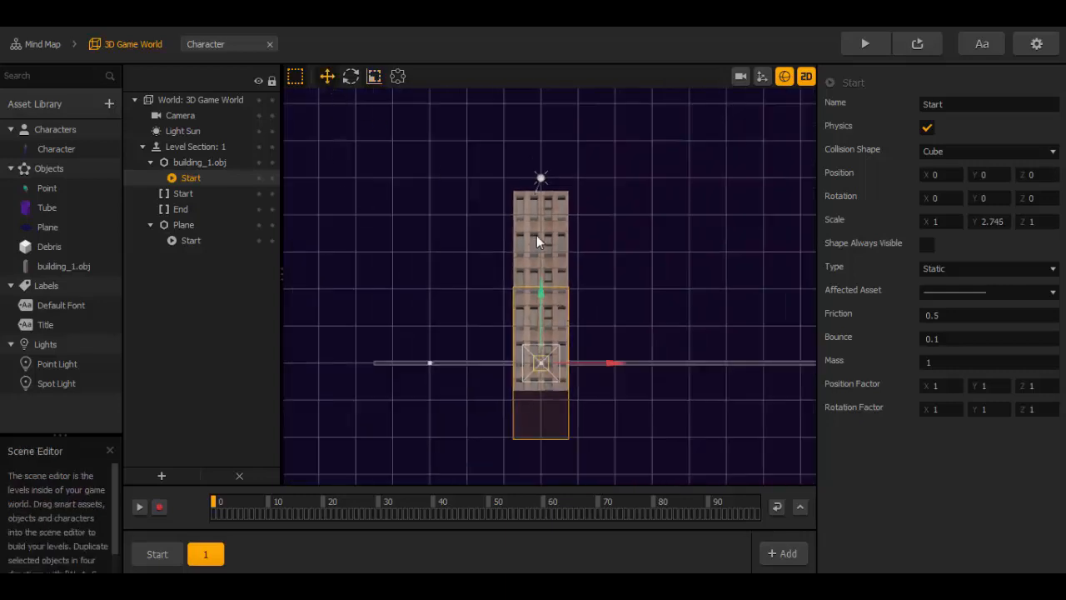
mouse_move(539, 234)
left_mouse_down()
mouse_move(539, 213)
mouse_move(540, 225)
left_mouse_up()
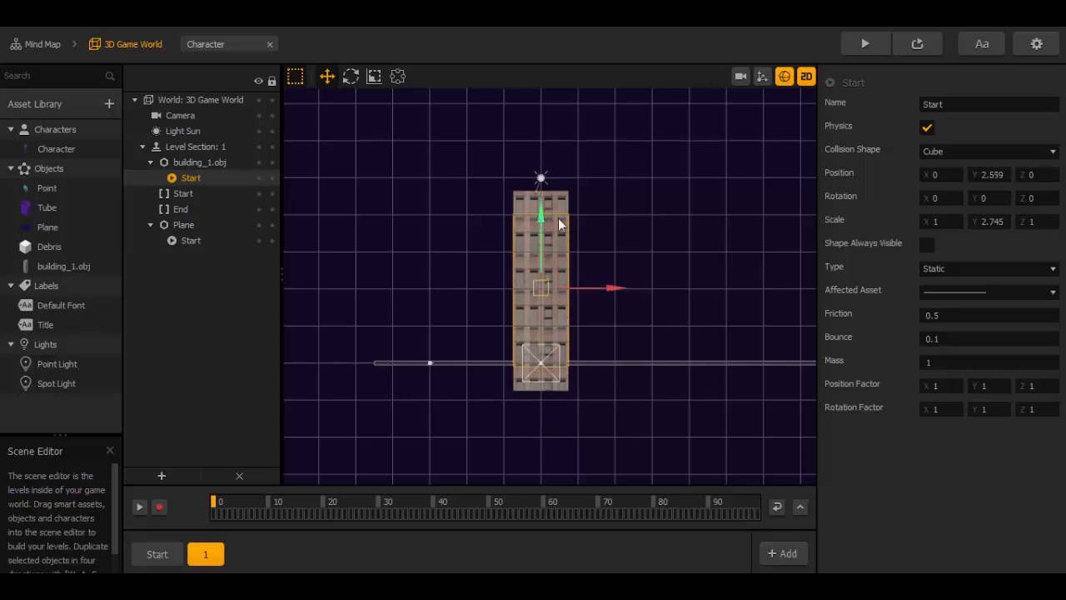
scroll(550, 220, "up", 2)
Step: Stretch the collision cube vertically to a Y scale of about 3.65 so it reaches the building's roof
left_click(374, 76)
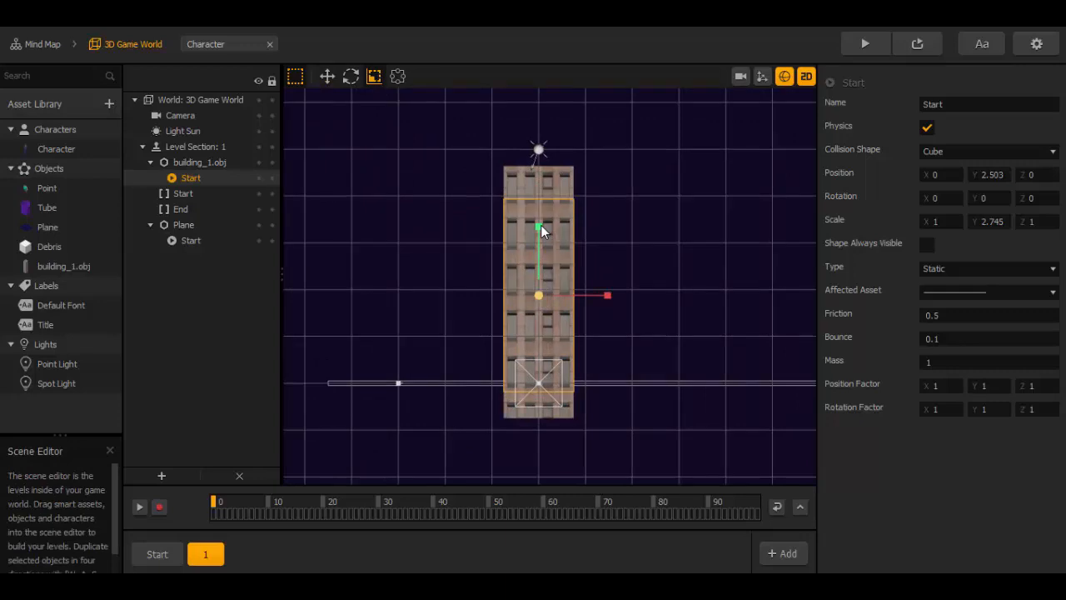
left_click_drag(540, 225, 541, 203)
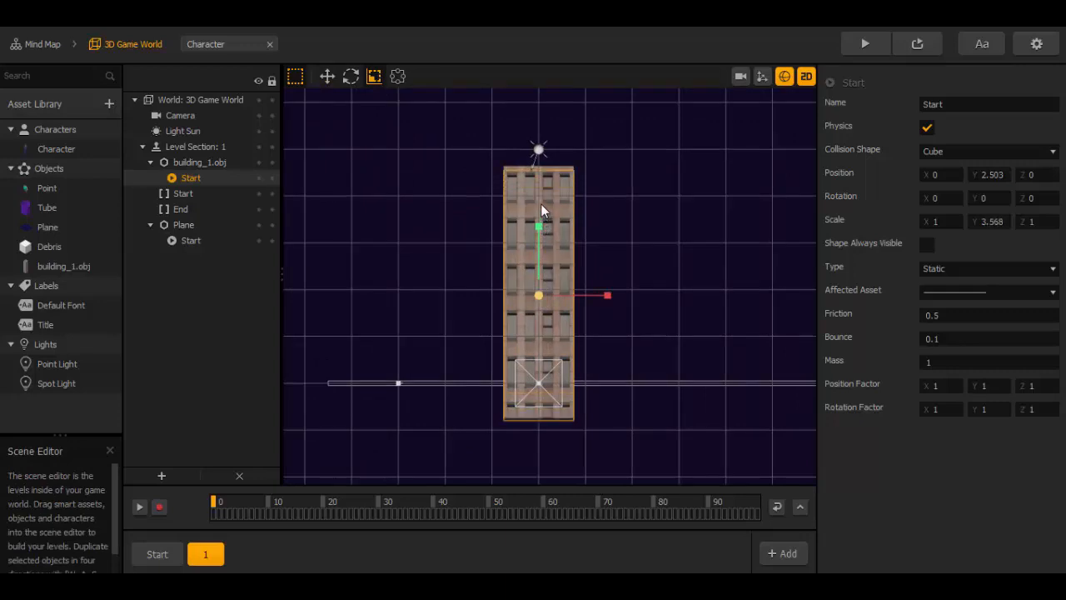
scroll(565, 229, "up", 1)
scroll(566, 229, "up", 5)
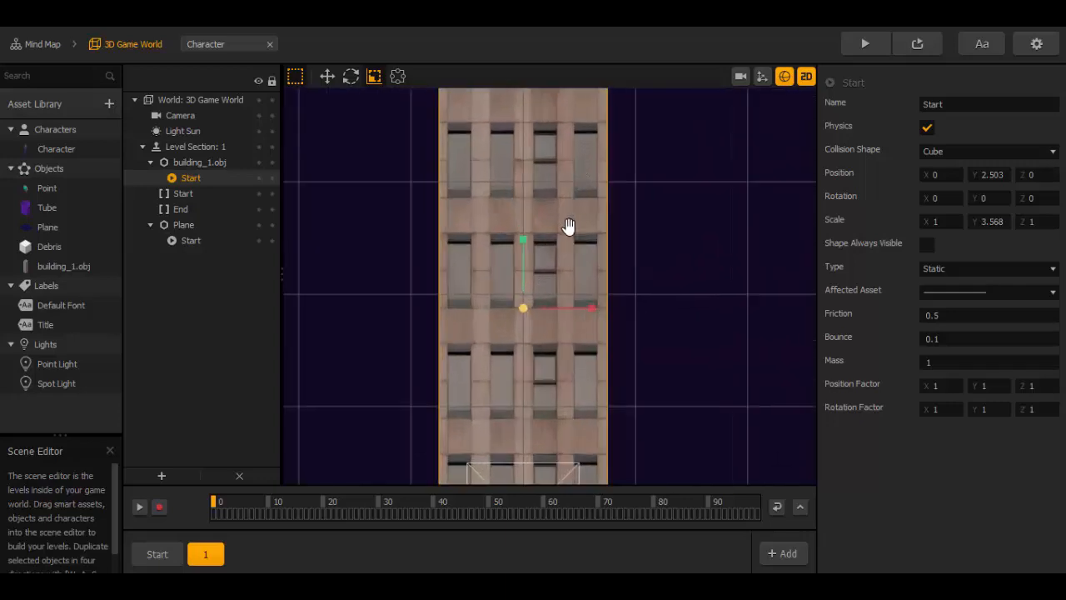
left_click_drag(581, 159, 631, 389)
left_click_drag(617, 319, 613, 307)
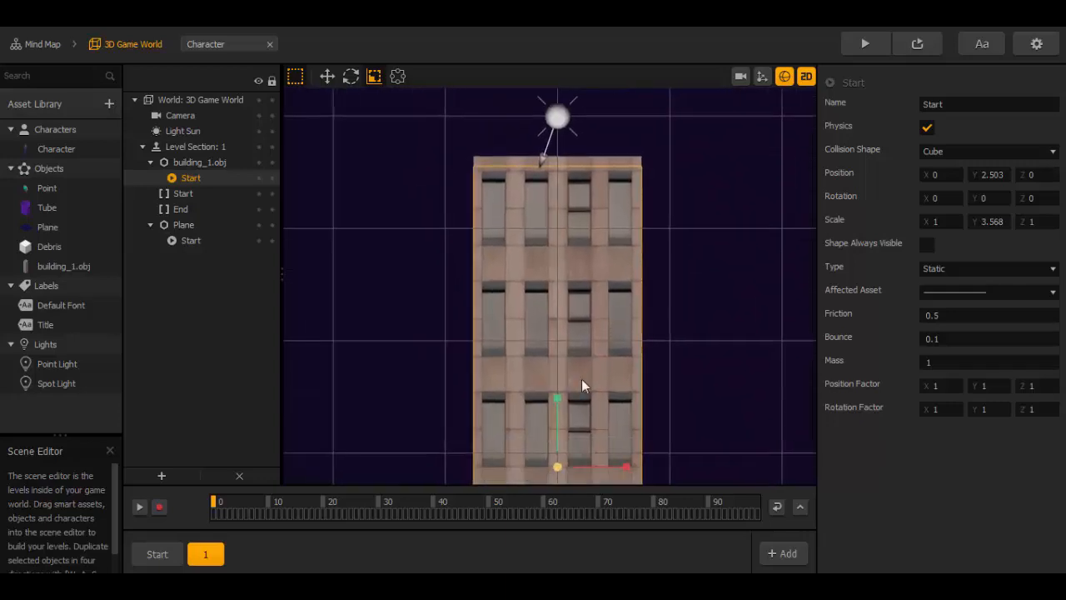
left_click_drag(555, 393, 555, 398)
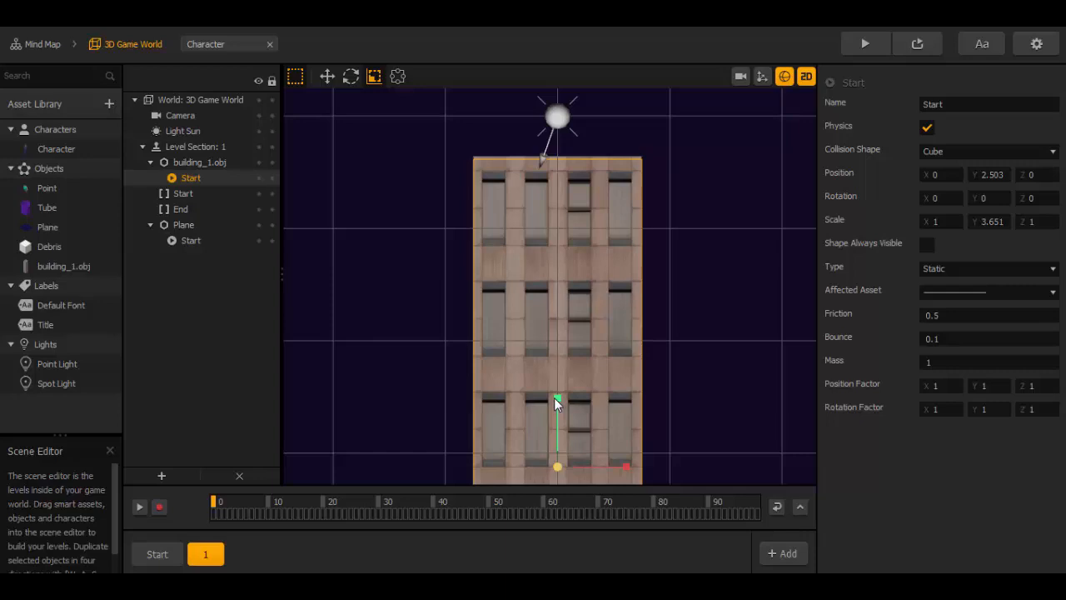
left_click_drag(554, 398, 554, 394)
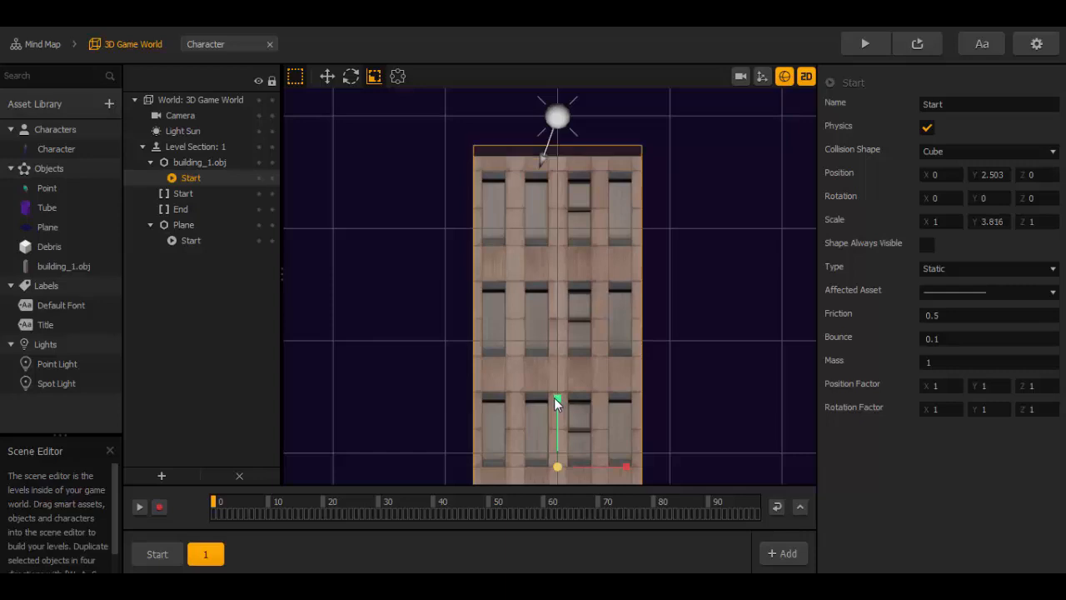
key("ctrl+z")
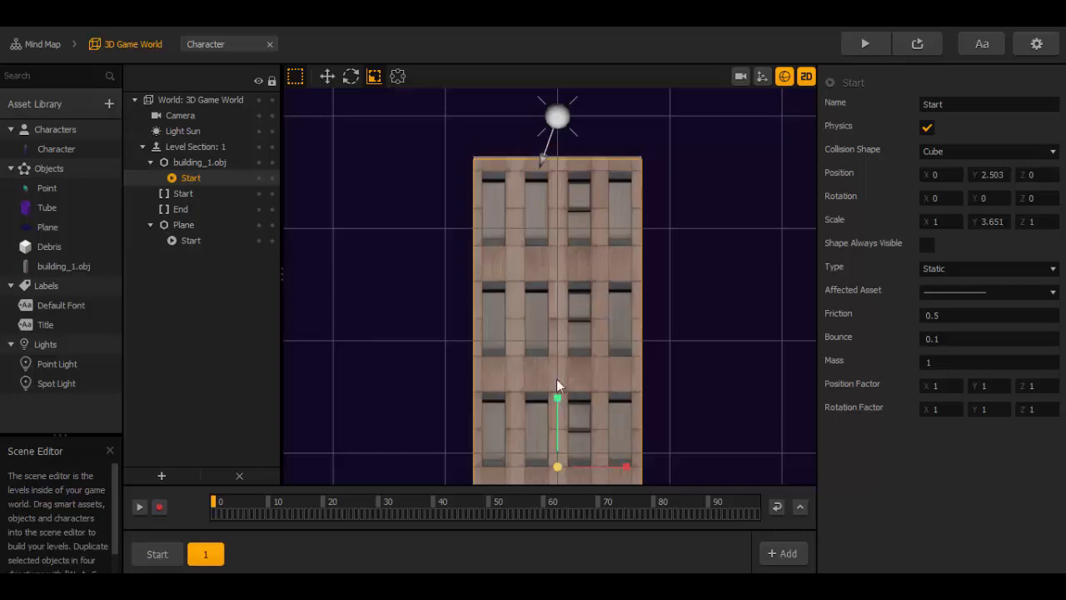
Step: Raise the collision cube to a Y position of about 2.57 and return to the 3D view
left_click(328, 83)
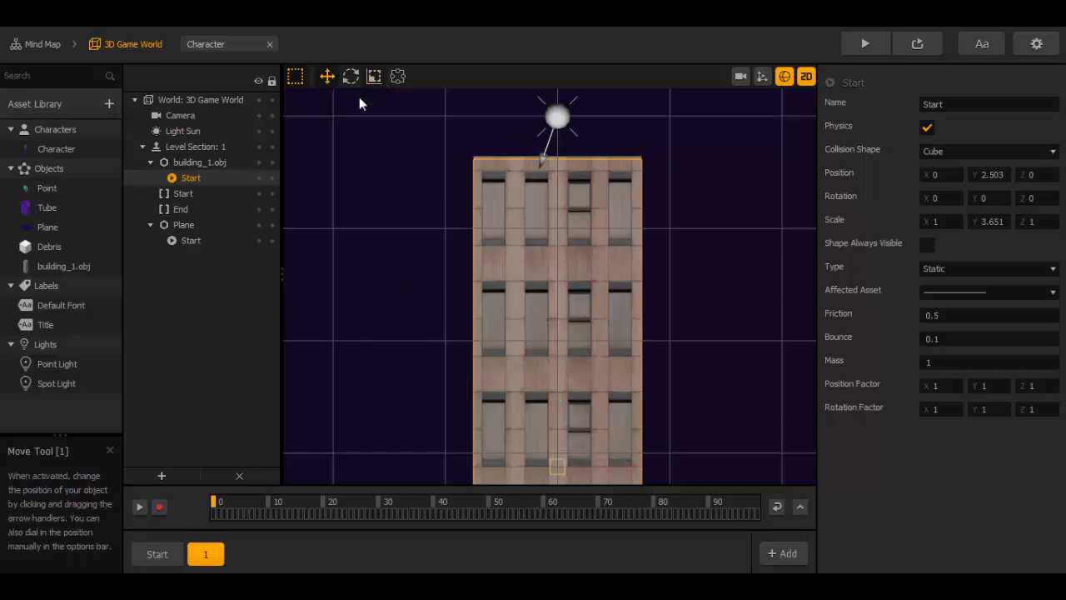
left_click_drag(557, 404, 552, 388)
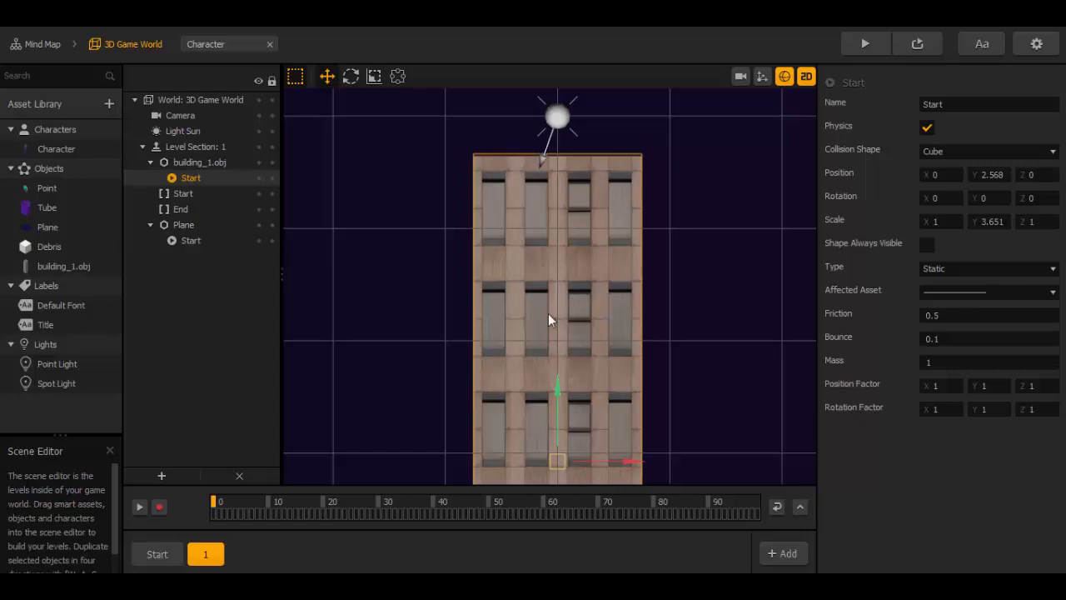
scroll(552, 358, "down", 5)
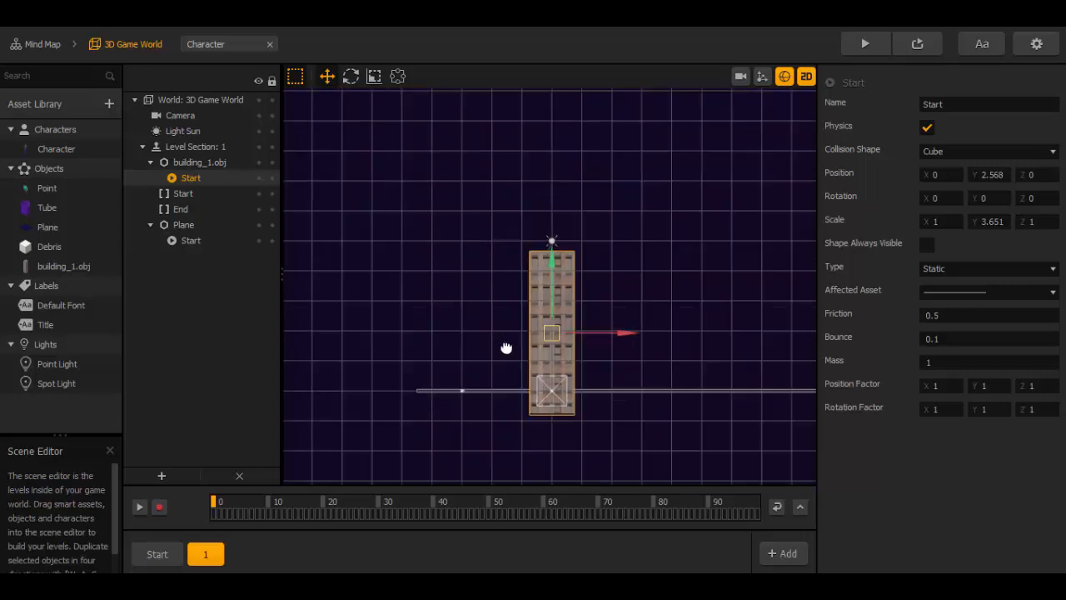
left_click(804, 76)
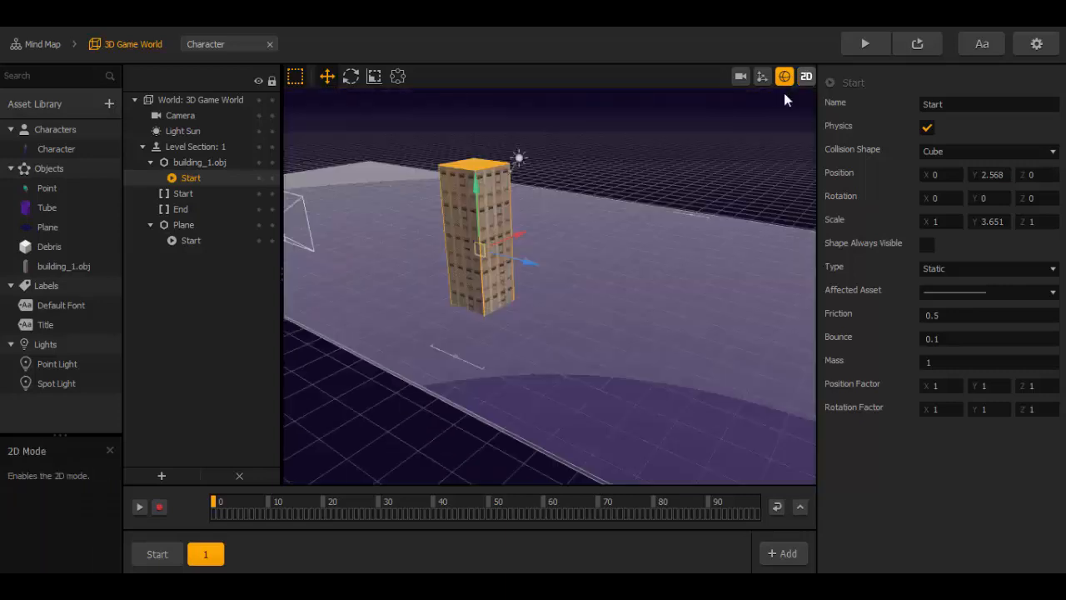
Step: Test-play the game to check the hero's collision with the building, and close the preview
middle_click_drag(558, 256, 526, 267)
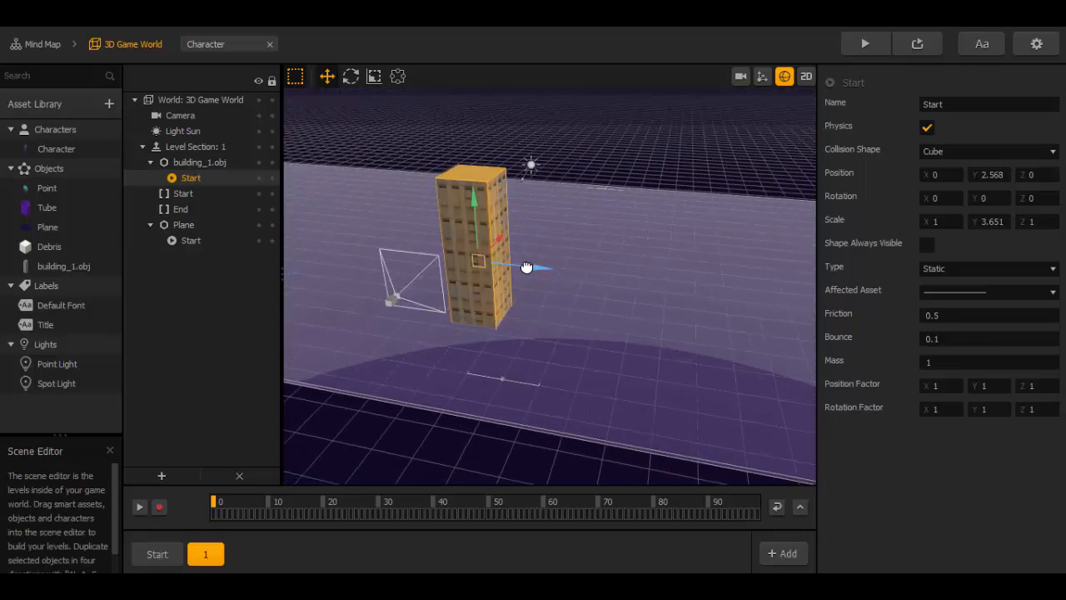
left_click(866, 42)
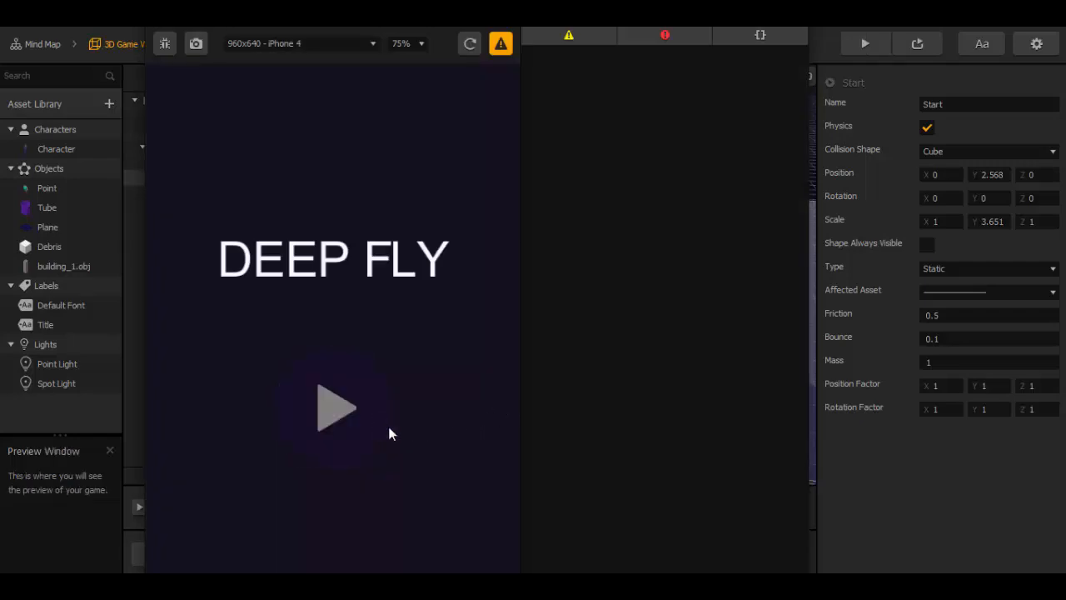
left_click(388, 431)
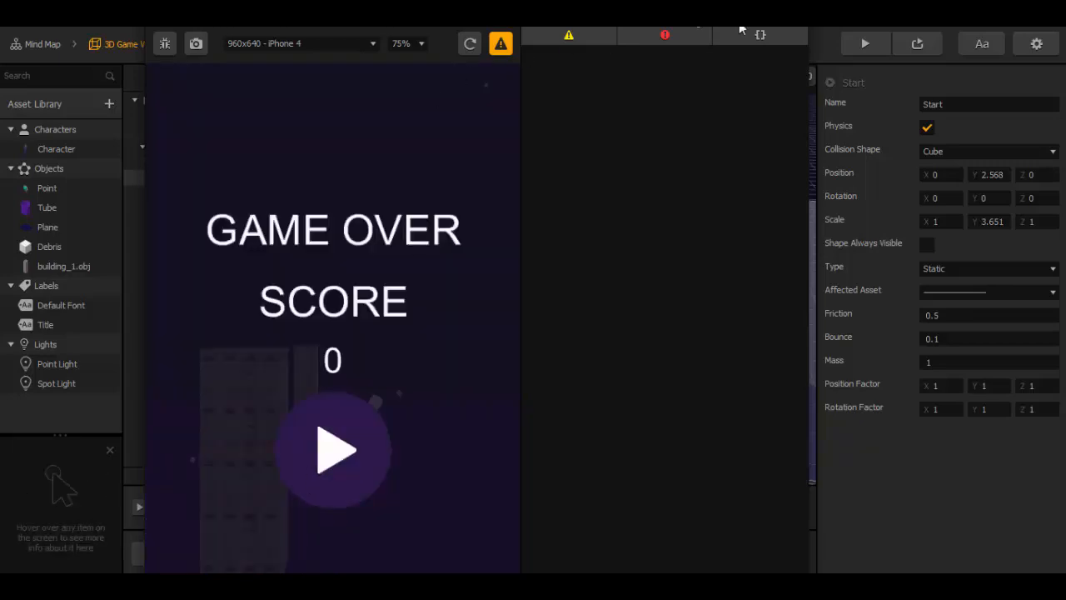
left_click(786, 28)
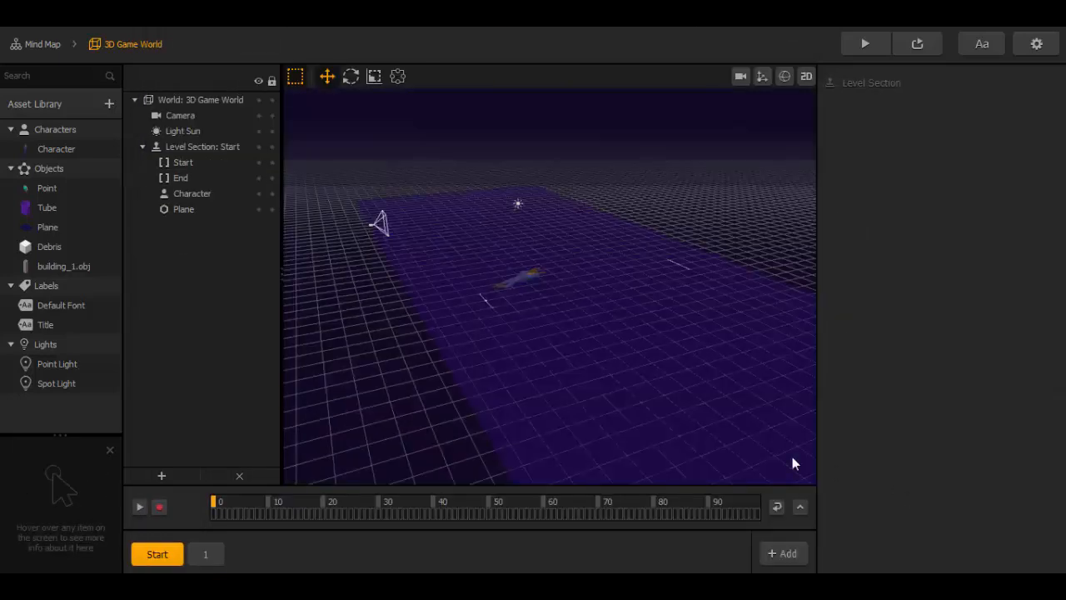
Step: Set the Z scale of the Start section's plane to 28.194 and view the scene through the game camera
left_click(562, 342)
middle_click_drag(562, 342, 618, 364)
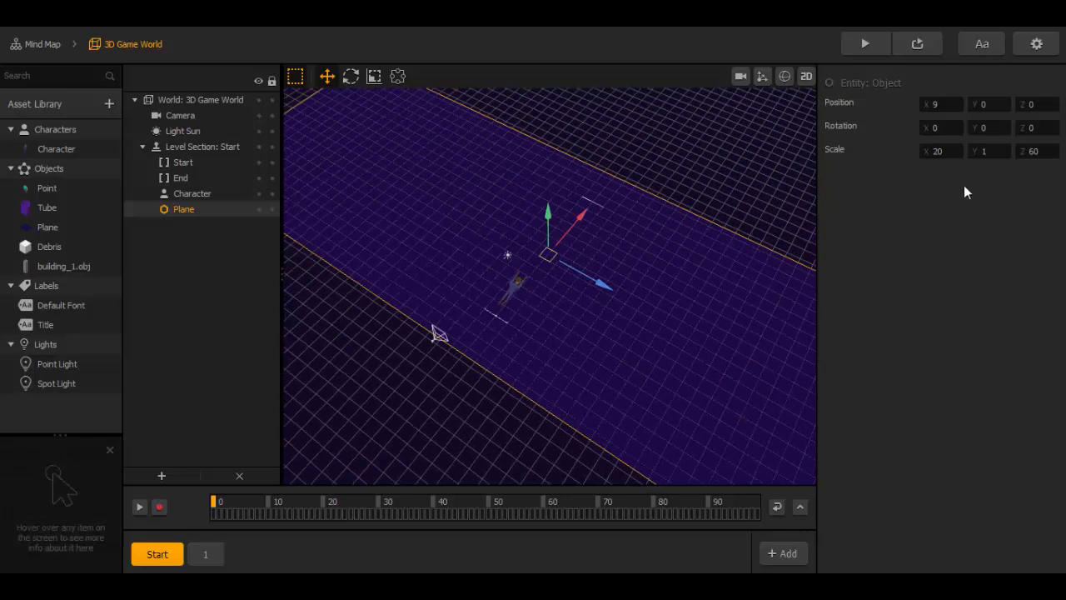
mouse_move(947, 166)
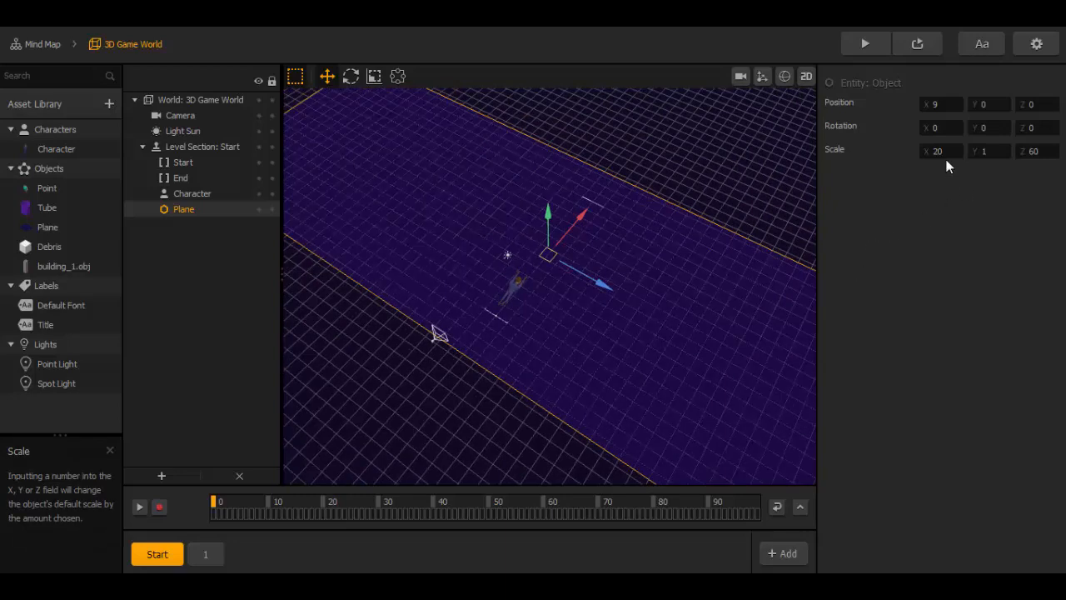
left_click(1034, 151)
key("BackSpace")
key("BackSpace")
type("28.194")
key("Return")
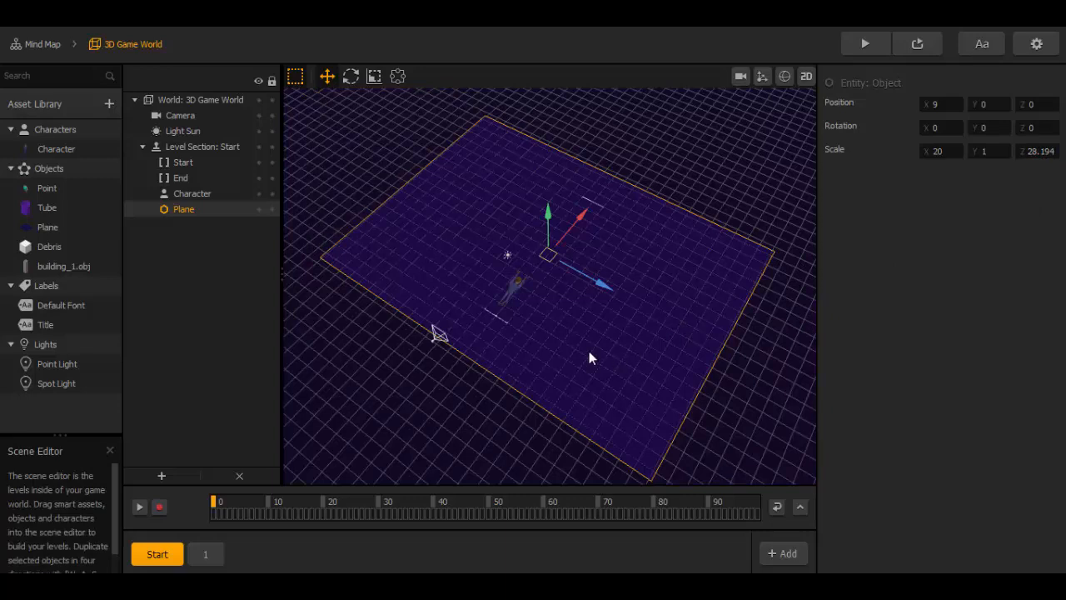
right_click_drag(598, 336, 615, 321)
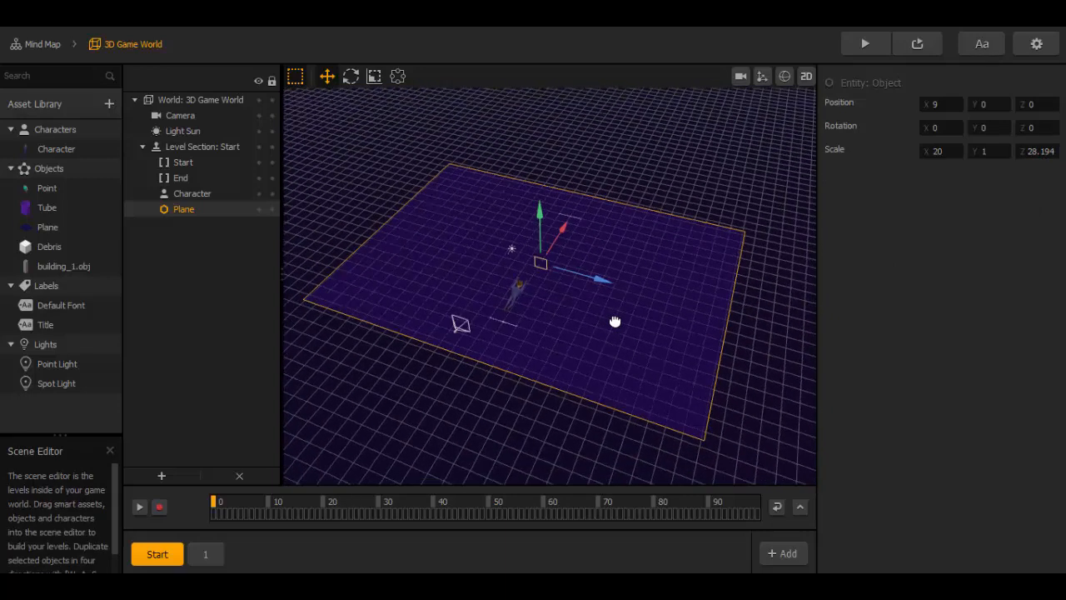
left_click(740, 77)
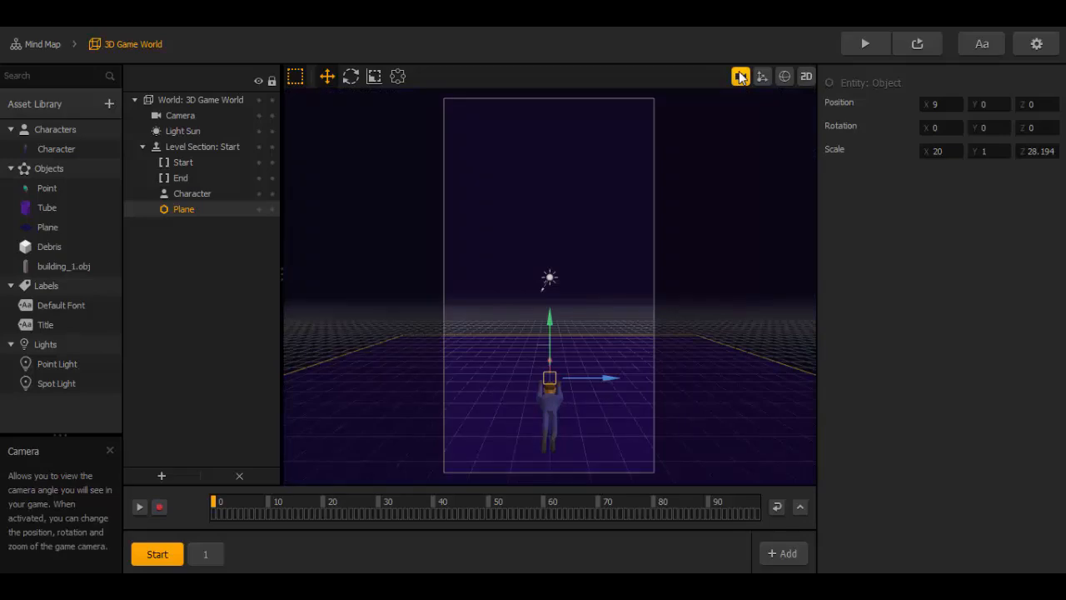
Step: Leave the game camera view and show the 3D Model settings of the Plane object
left_click(739, 77)
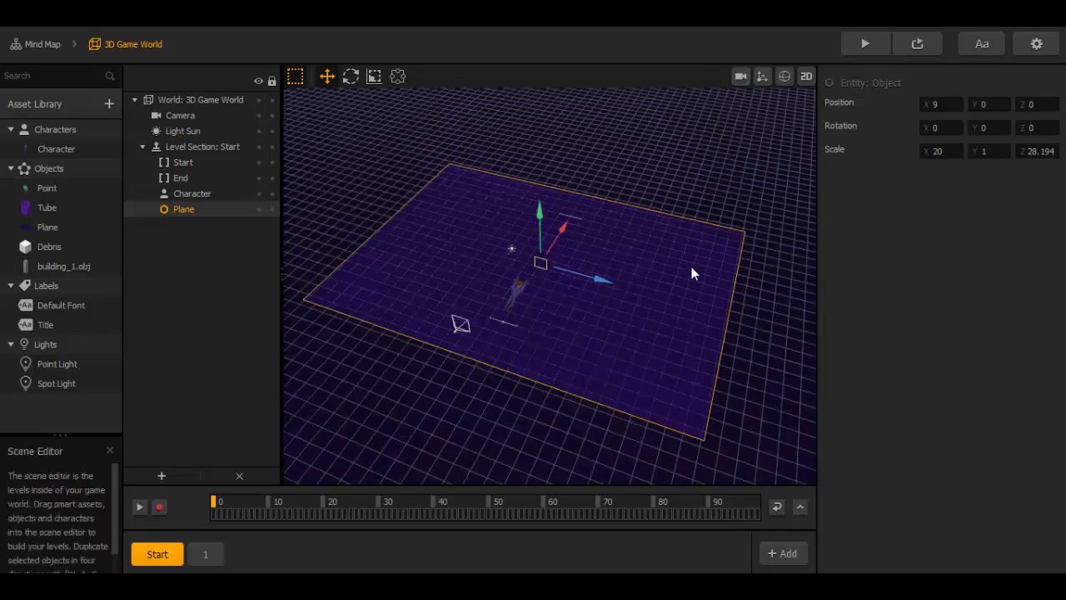
right_click_drag(691, 266, 674, 293)
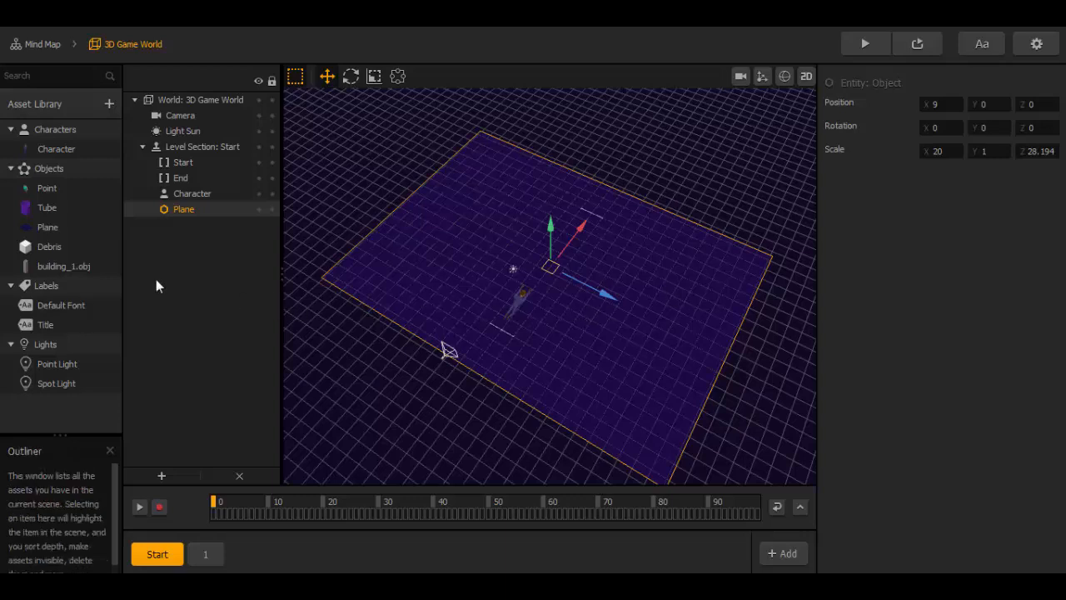
left_click(45, 233)
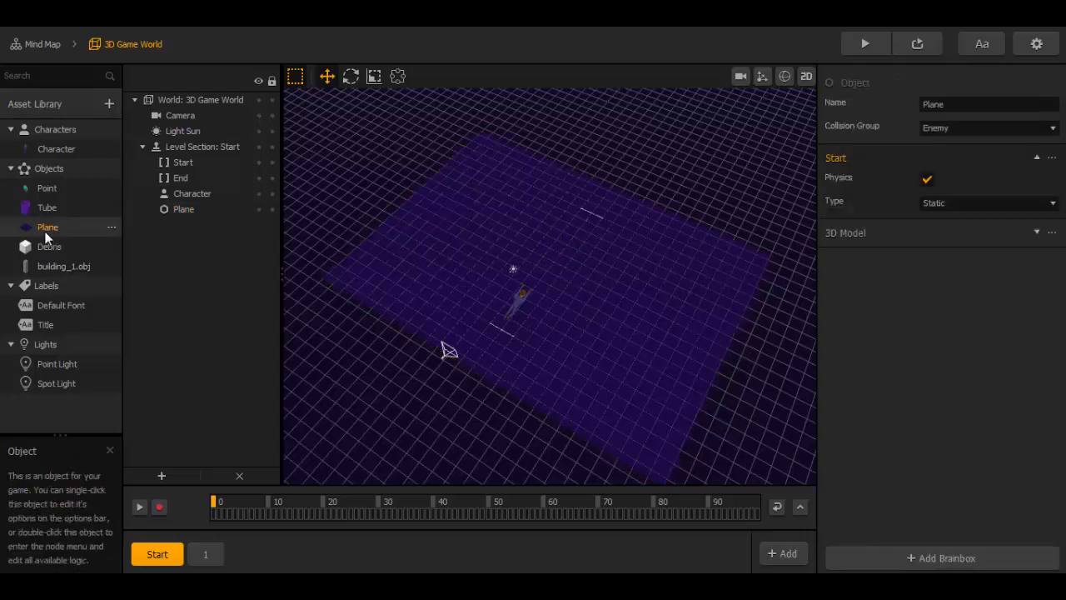
left_click(1037, 233)
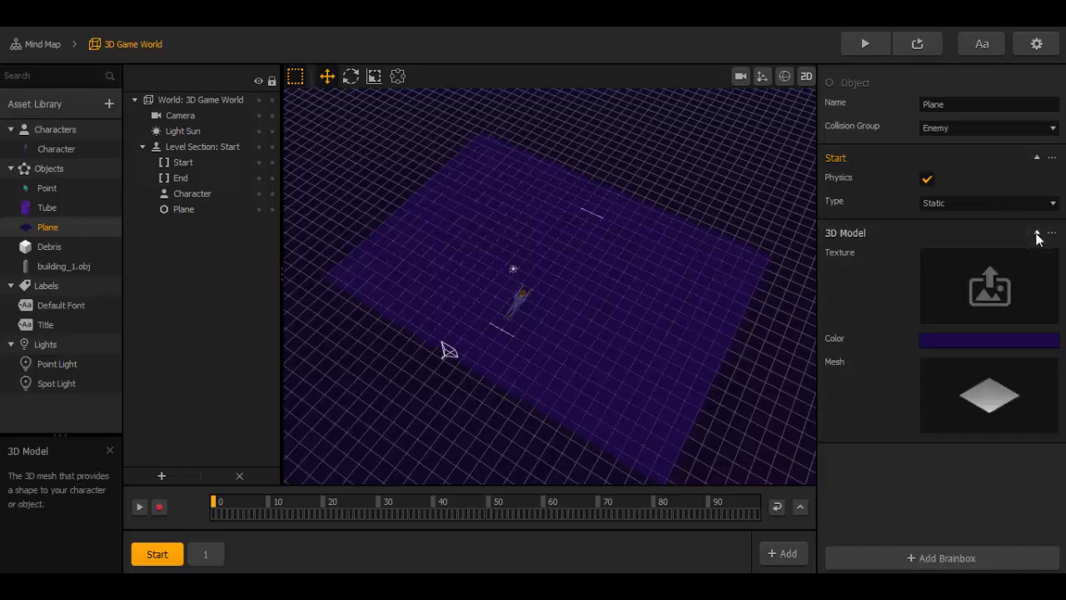
mouse_move(971, 385)
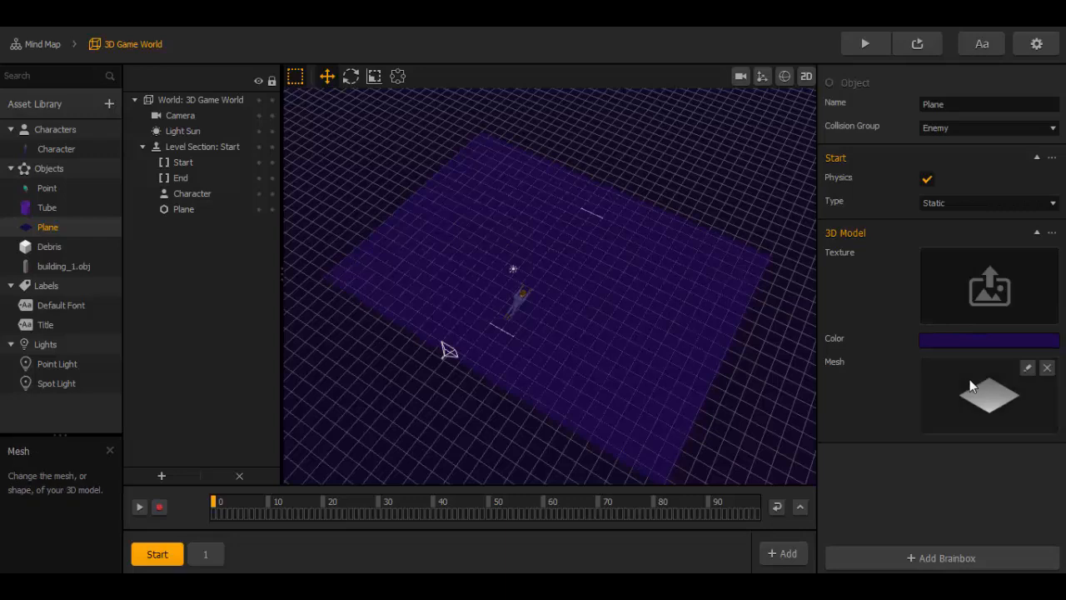
mouse_move(988, 298)
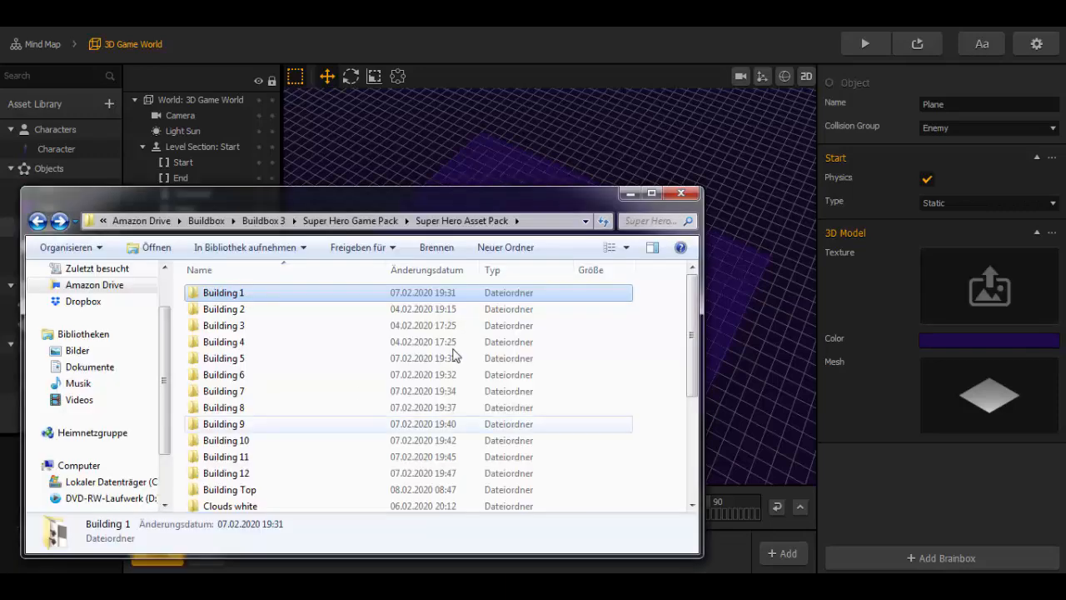
Step: Apply the clouds image from the Clouds white folder as the Plane object's texture
scroll(466, 350, "down", 4)
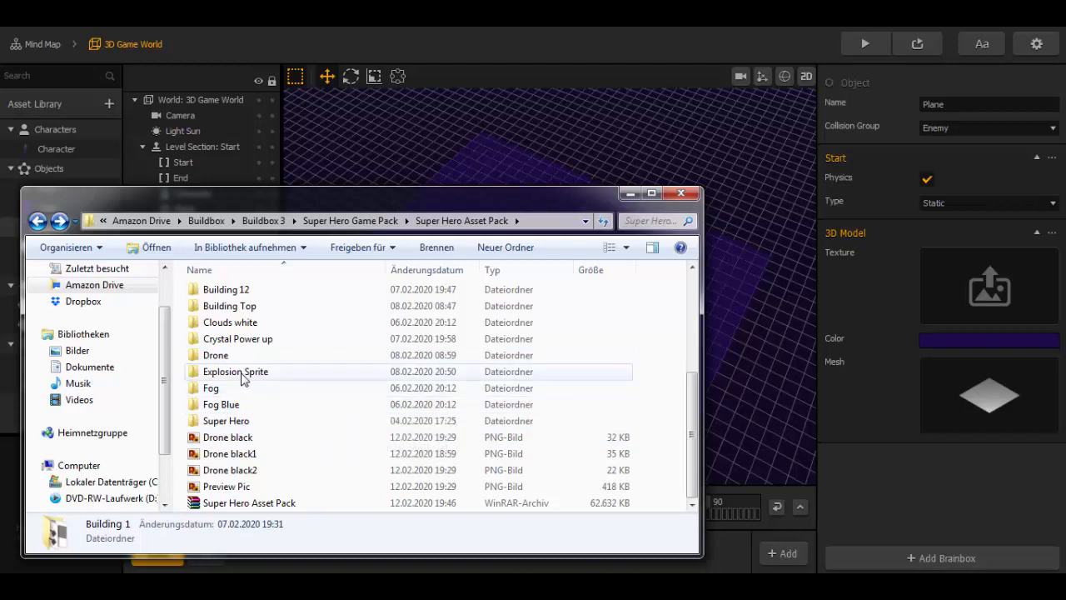
double_click(241, 329)
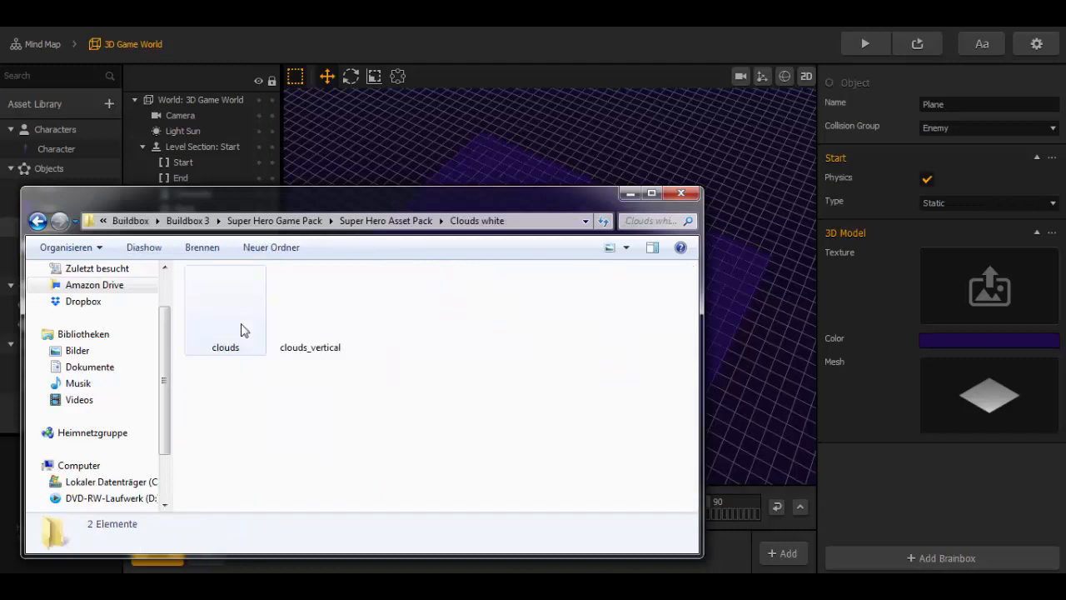
left_click_drag(231, 320, 985, 300)
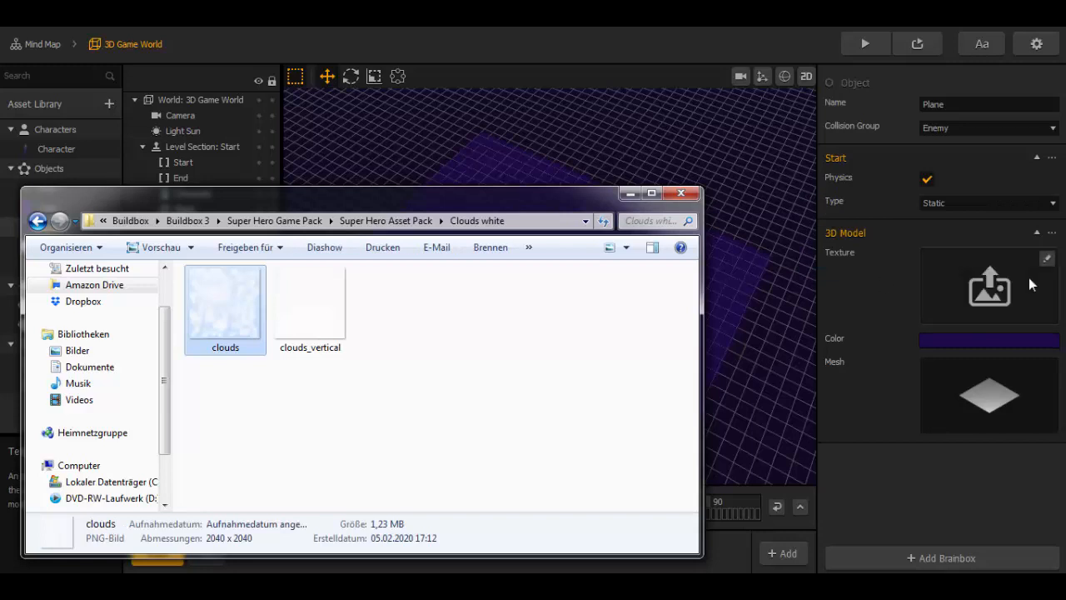
left_click(861, 284)
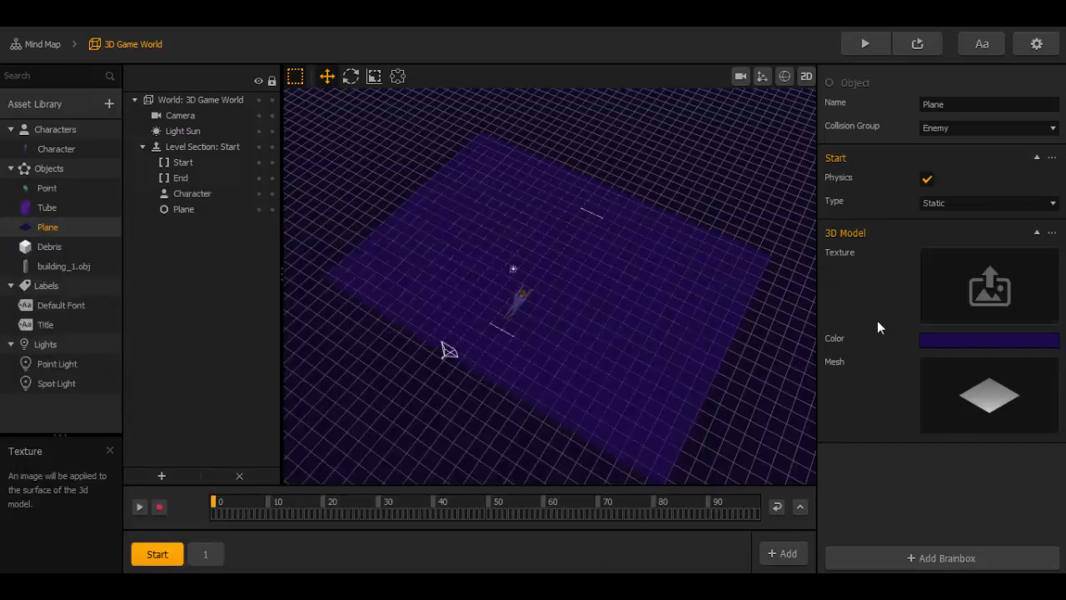
left_click(255, 587)
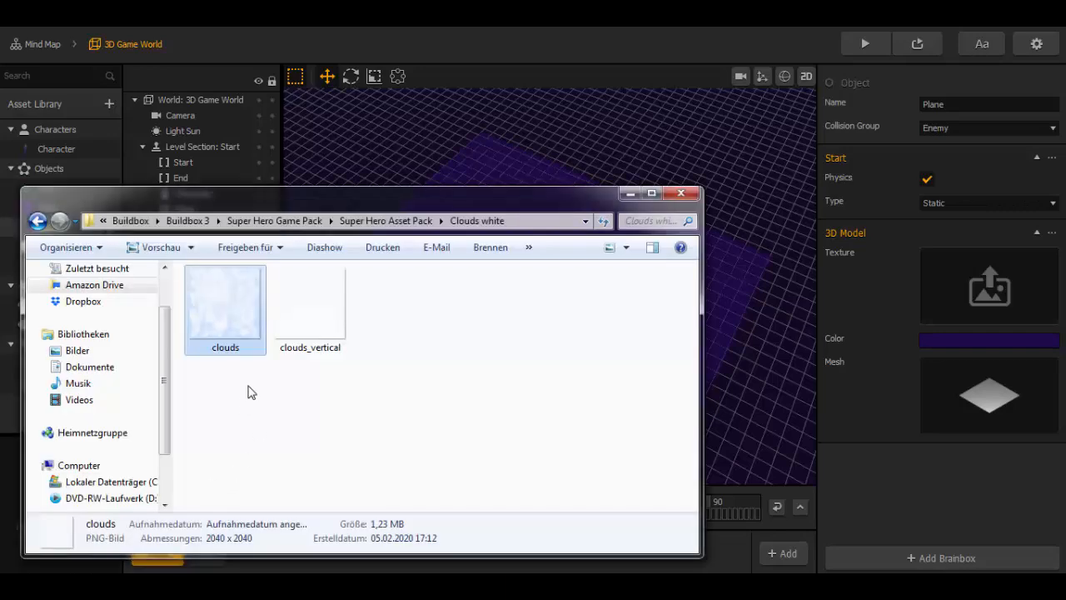
mouse_move(244, 335)
left_mouse_down()
mouse_move(931, 323)
mouse_move(1015, 286)
left_mouse_up()
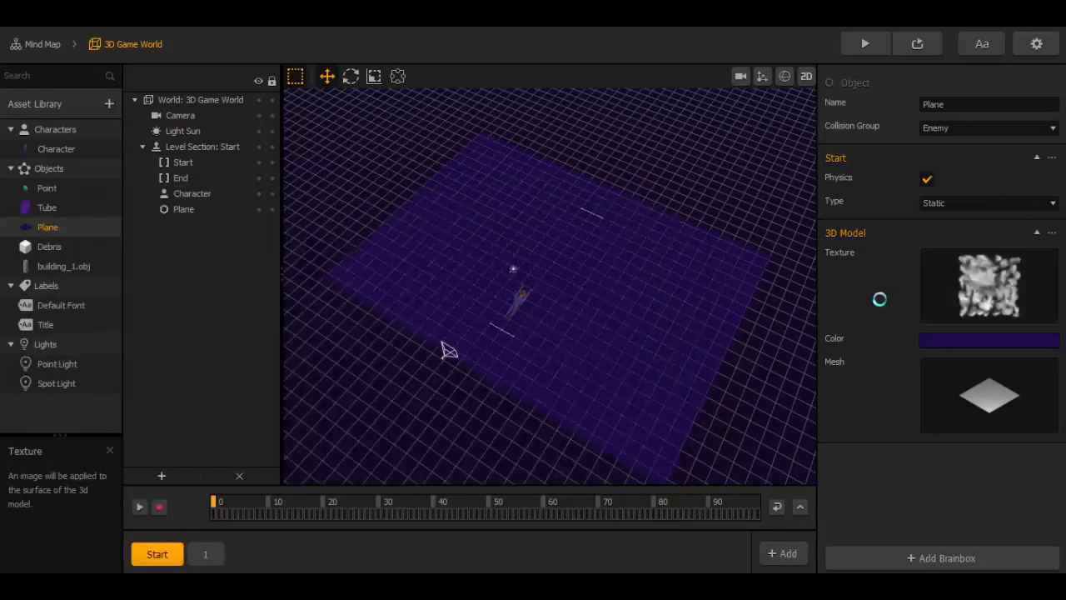
Step: Change the Plane object's color to white (#ffffff)
left_click(936, 342)
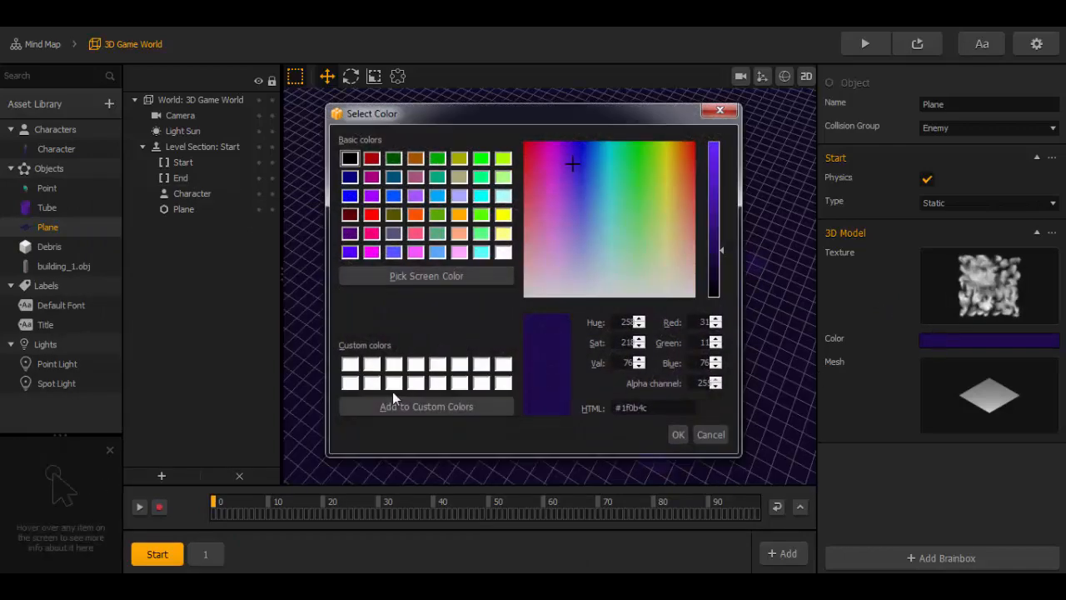
left_click(350, 364)
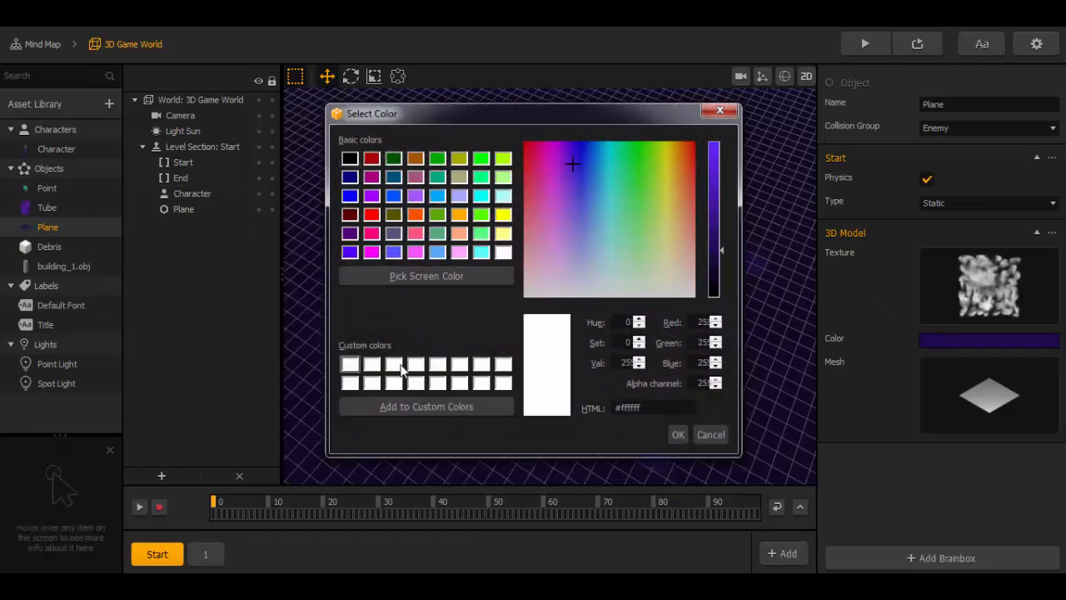
left_click(678, 434)
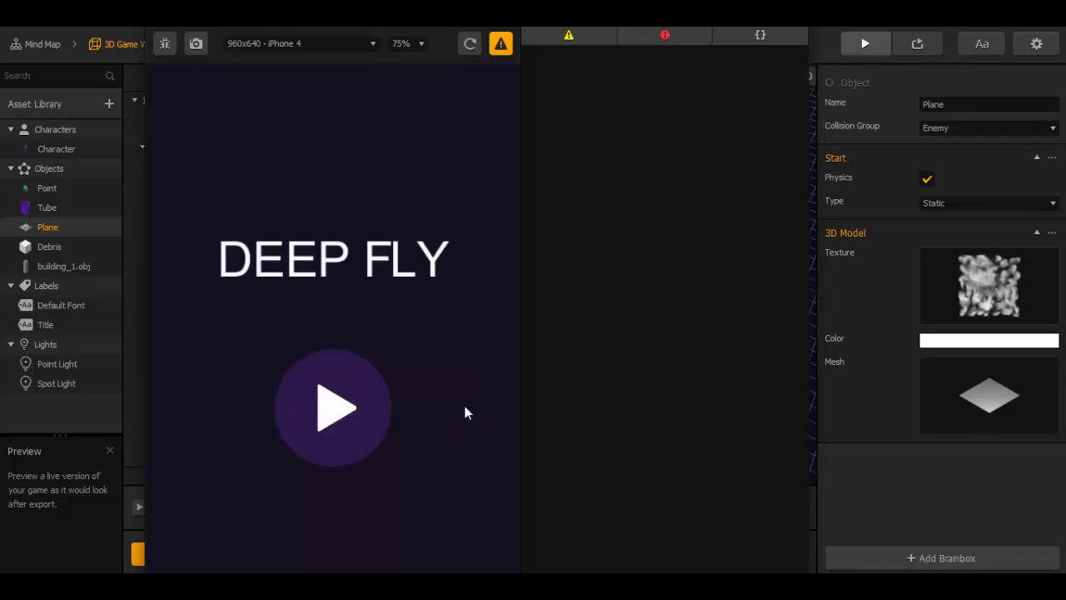
Step: Test-play the game to check the cloud-textured ground, and close the preview
left_click(369, 425)
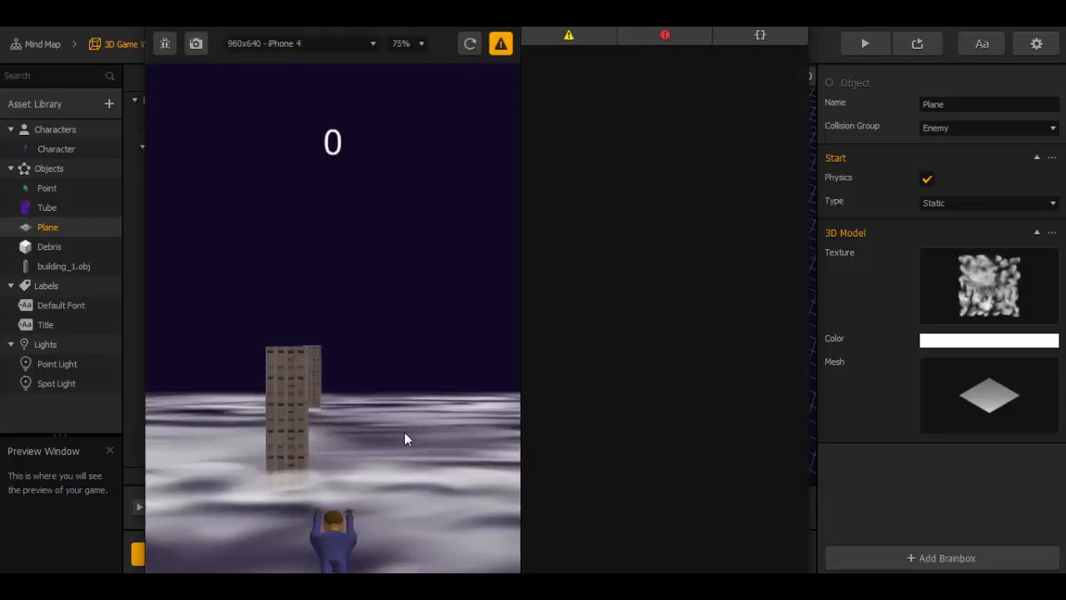
mouse_move(404, 432)
left_mouse_down()
mouse_move(429, 429)
mouse_move(428, 389)
mouse_move(432, 436)
mouse_move(403, 447)
mouse_move(390, 401)
mouse_move(364, 405)
mouse_move(402, 478)
left_mouse_up()
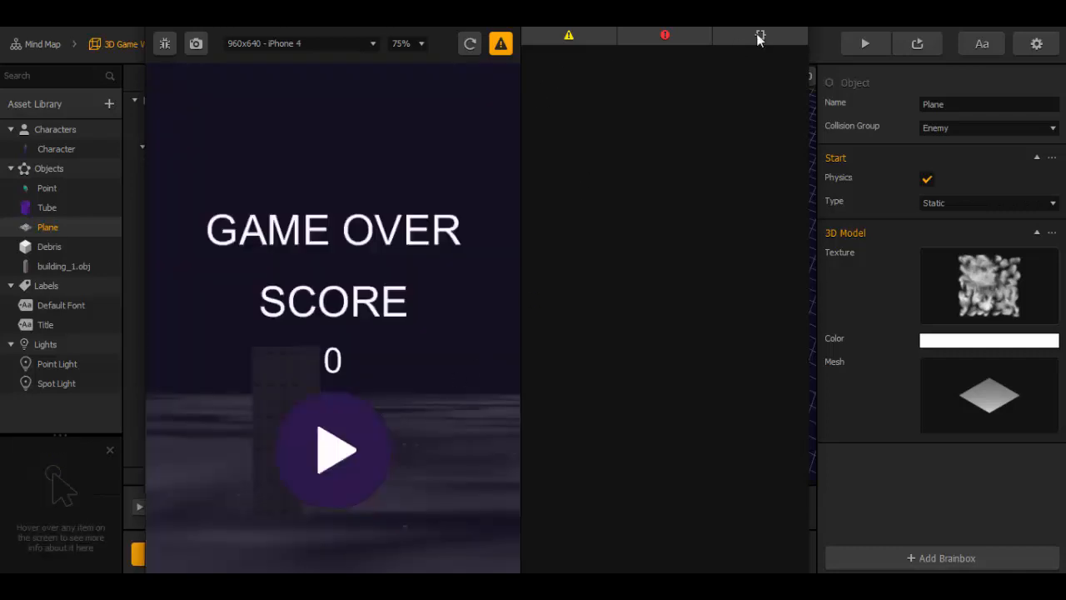
left_click(796, 18)
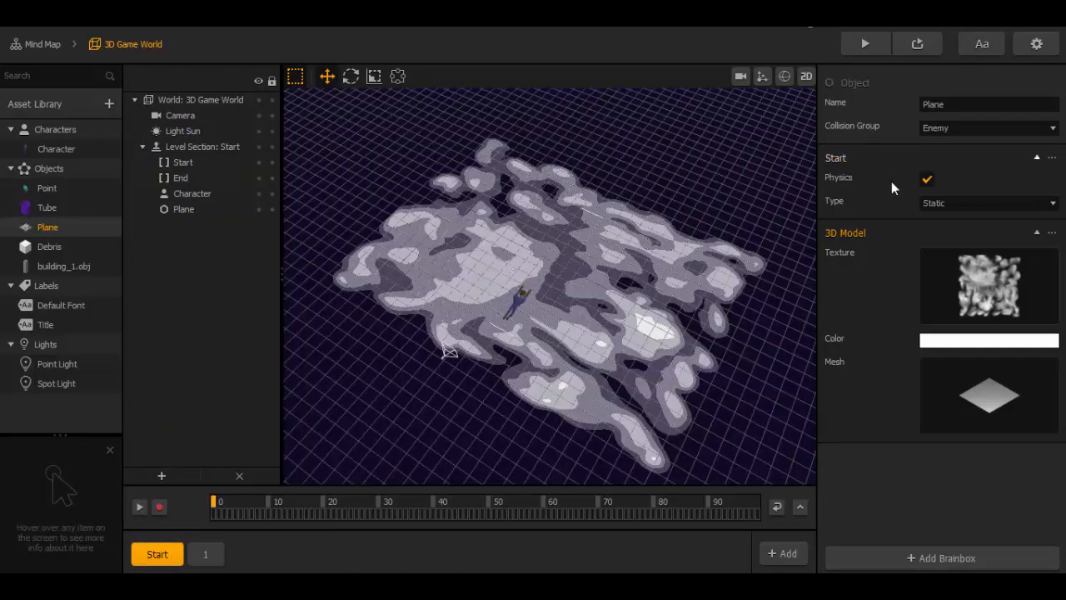
Step: Set the Plane object's collision group to None and test-play the hero's flight into the clouds
left_click(935, 129)
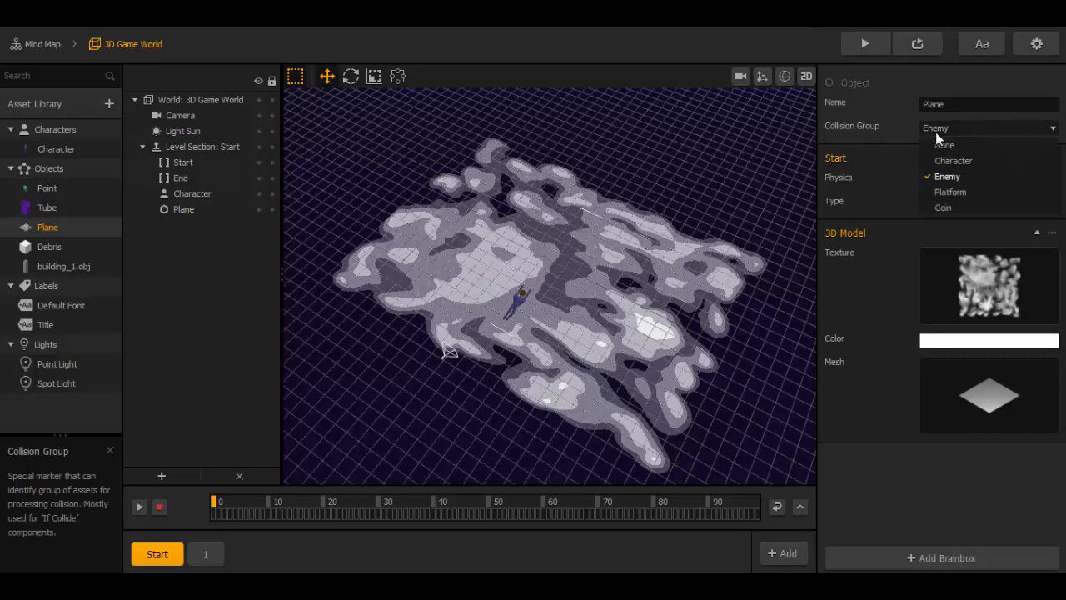
left_click(936, 144)
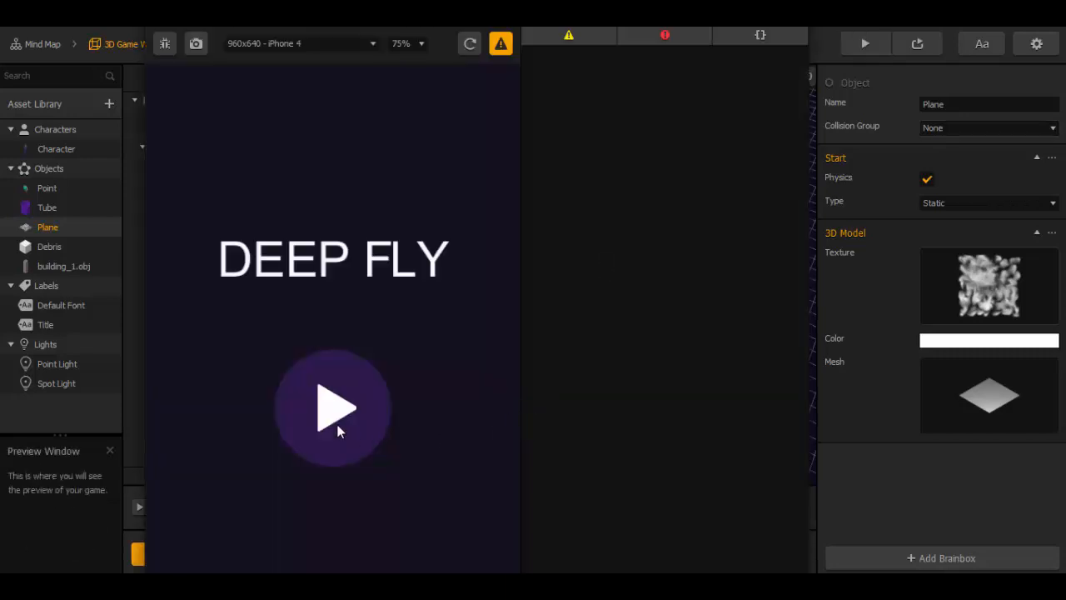
left_click(335, 429)
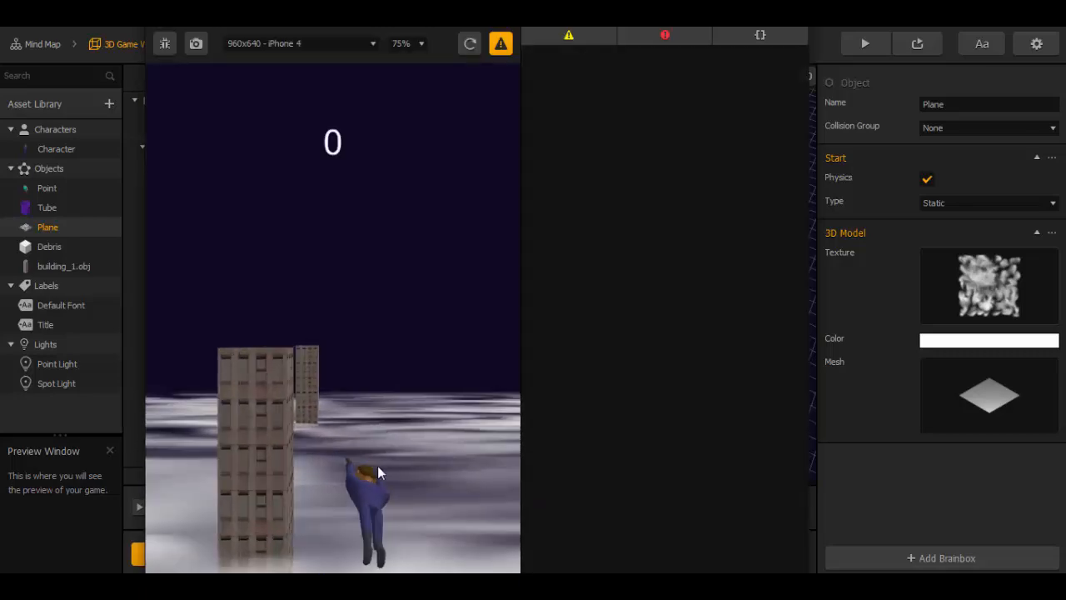
mouse_move(355, 541)
left_mouse_down()
mouse_move(352, 403)
mouse_move(338, 412)
mouse_move(337, 434)
mouse_move(350, 434)
mouse_move(251, 439)
left_mouse_up()
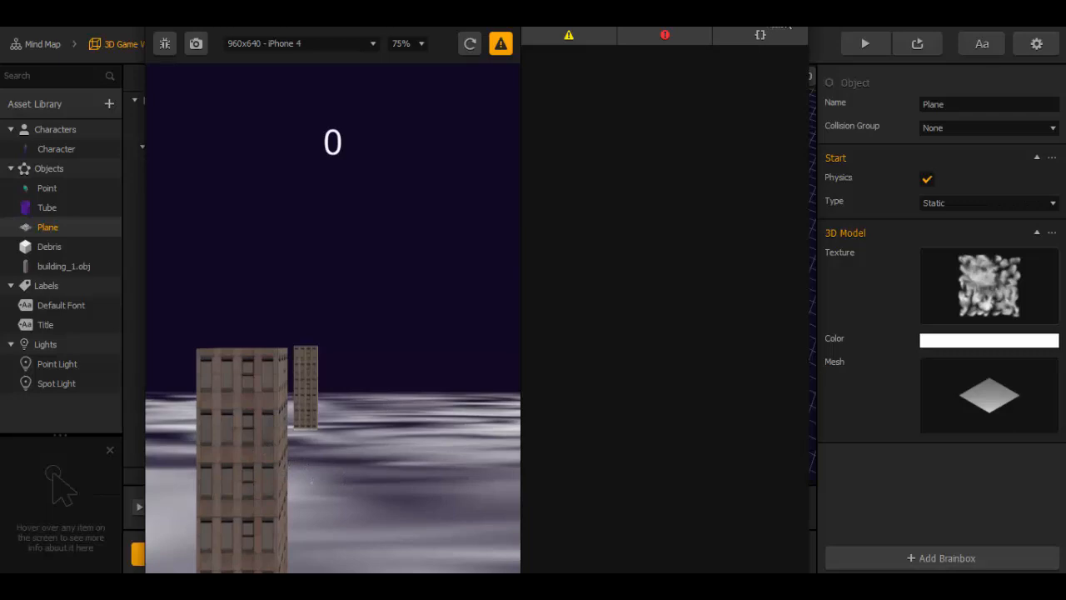
key("Escape")
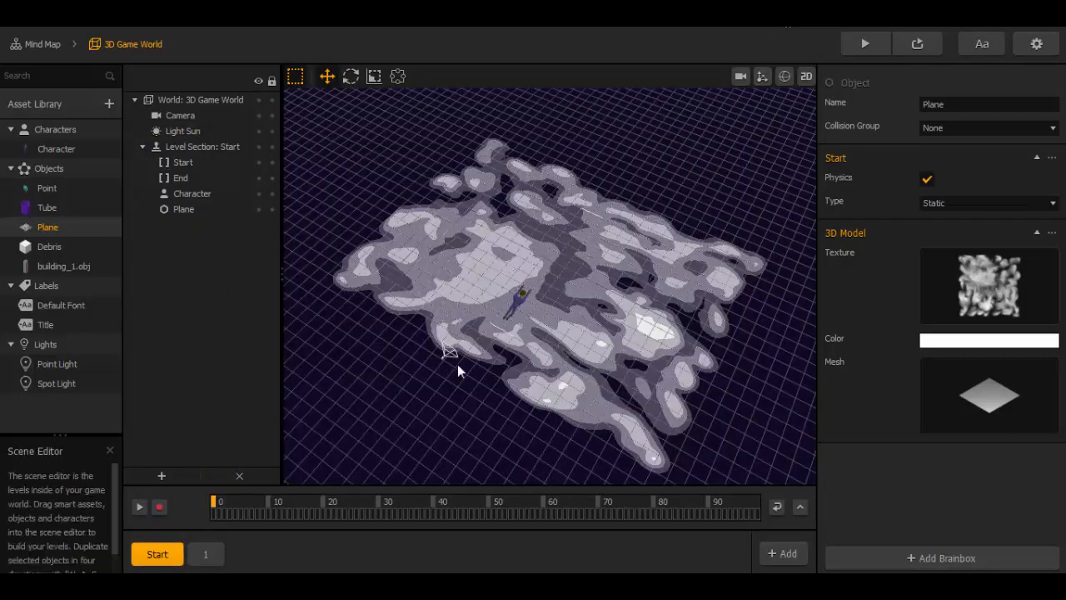
left_click(862, 585)
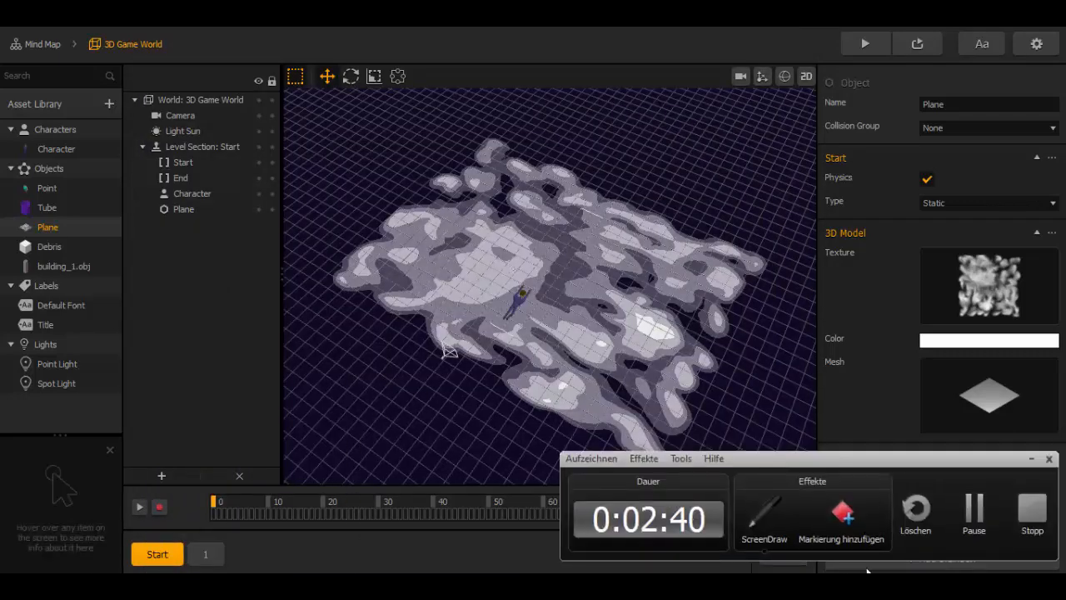
left_click(1031, 513)
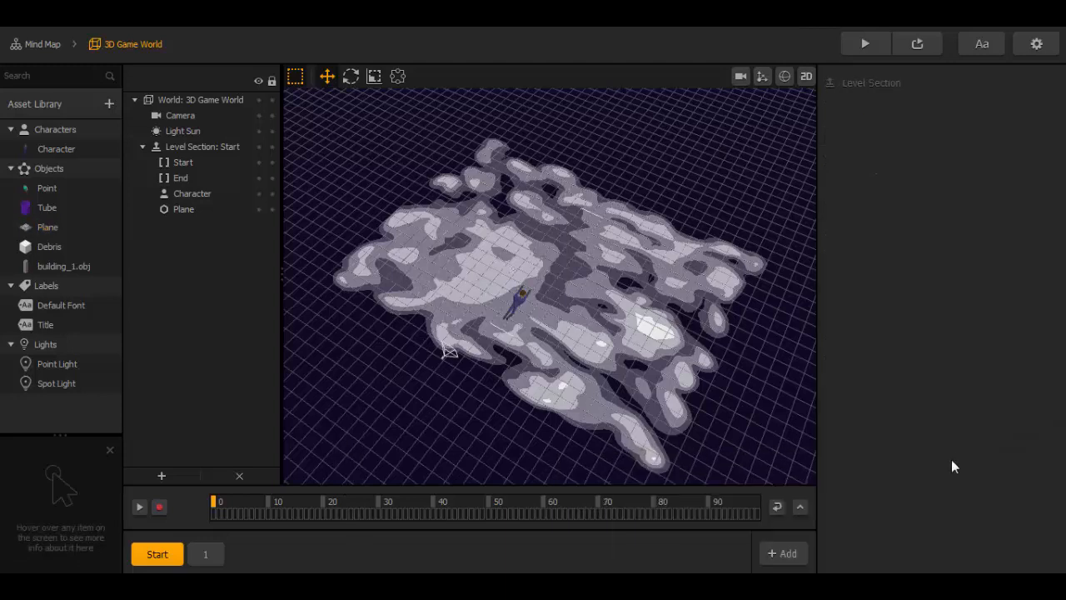
Step: Set the Z scale of the plane in level section 1 to 28.194
left_click(206, 555)
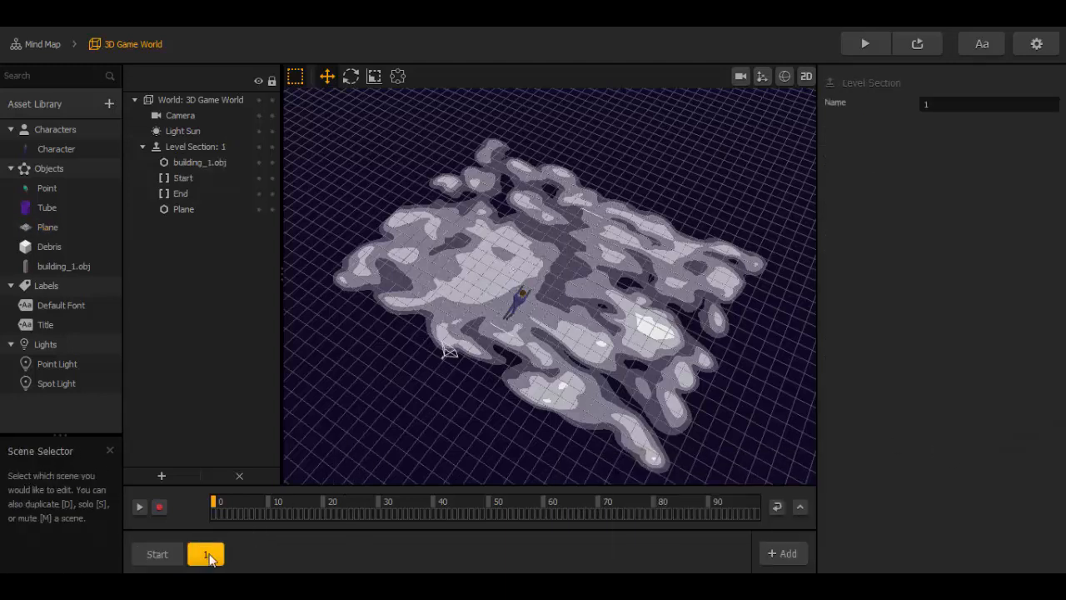
left_click(706, 340)
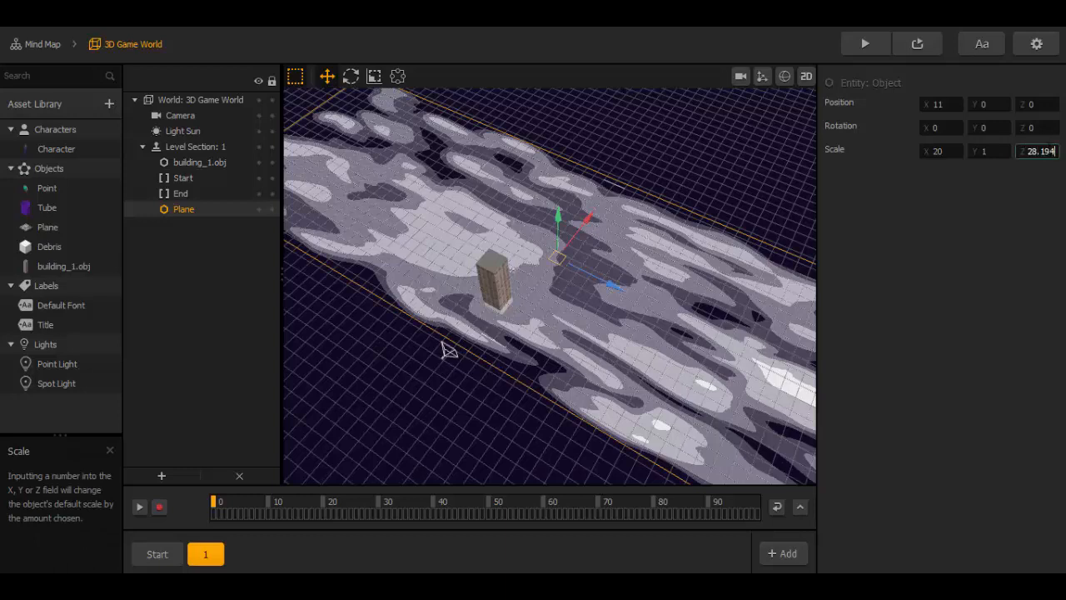
left_click(1011, 223)
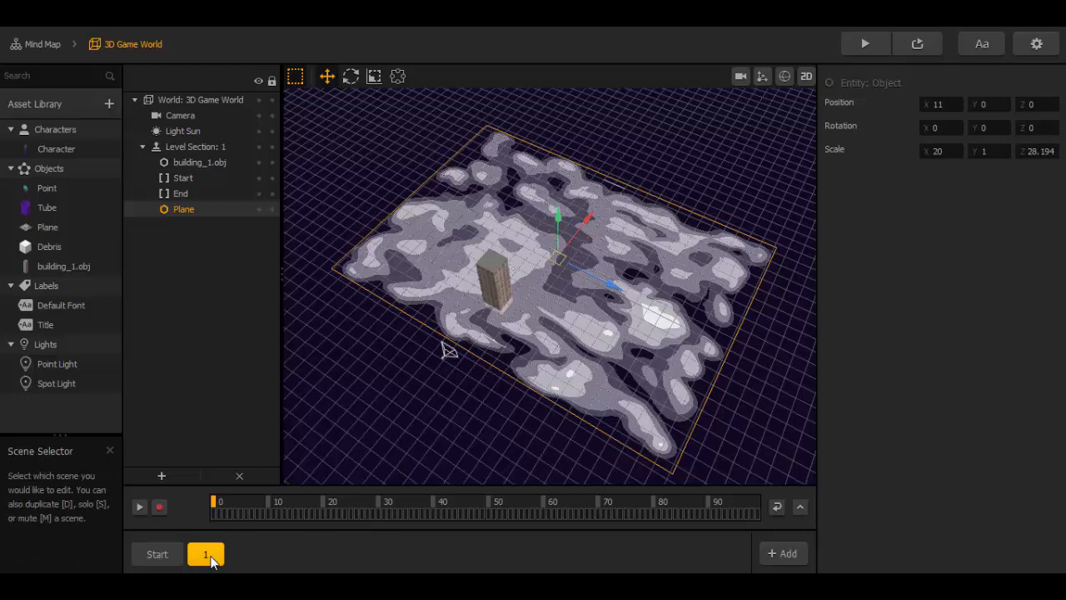
Step: Make two copies of level section 1, removing the building from the first copy and naming it 2
key("d")
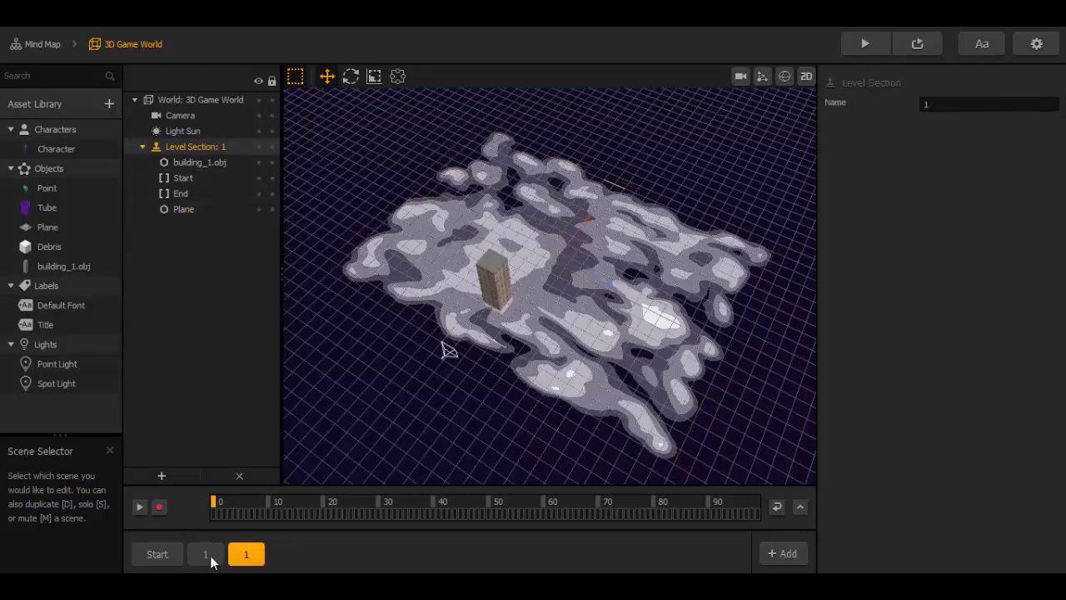
key("d")
left_click(247, 558)
left_click(492, 276)
key("Delete")
left_click(933, 111)
key("BackSpace")
type("2")
left_click(287, 557)
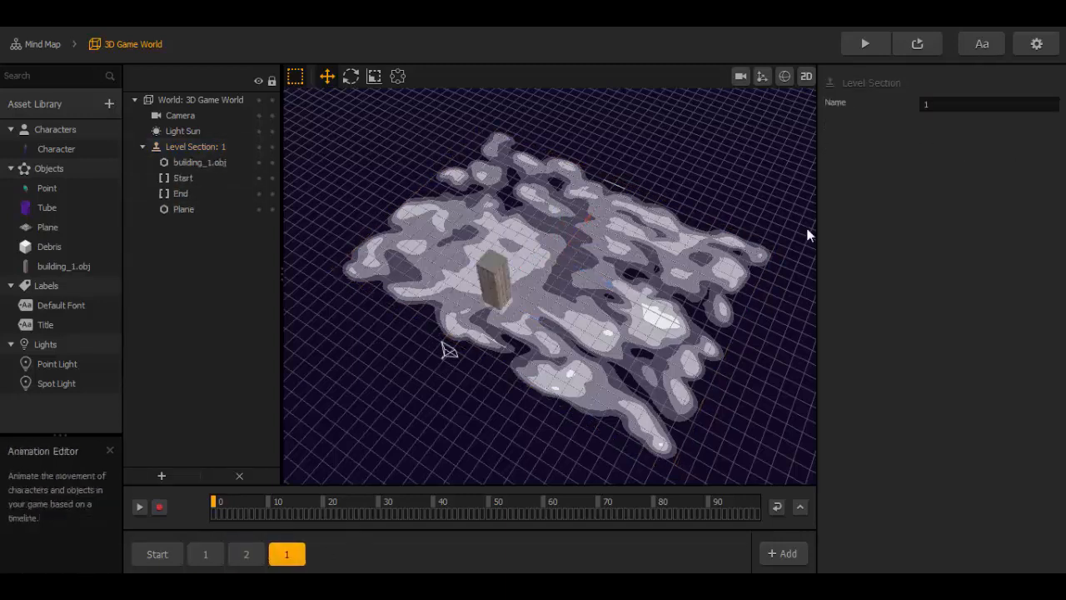
Step: Rename the second copy 3, then duplicate it as section 4 without the building
left_click(937, 107)
key("BackSpace")
type("3d")
left_click(937, 107)
type("4")
left_click(492, 279)
key("Delete")
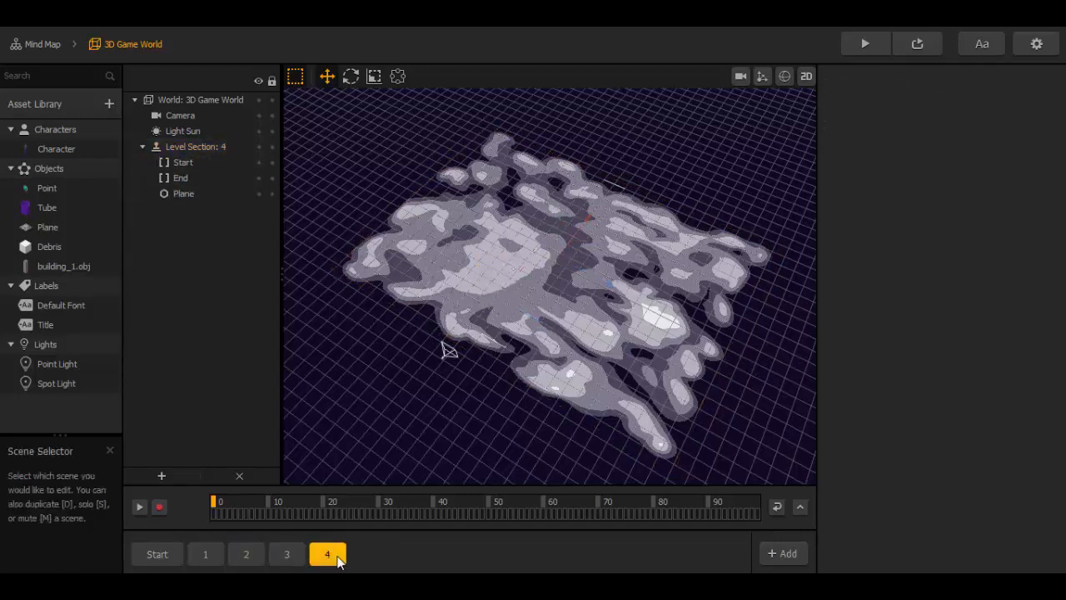
Step: Duplicate the building-free section repeatedly to create sections 5 to 10, and align the scenes
type("d5d6d7d8")
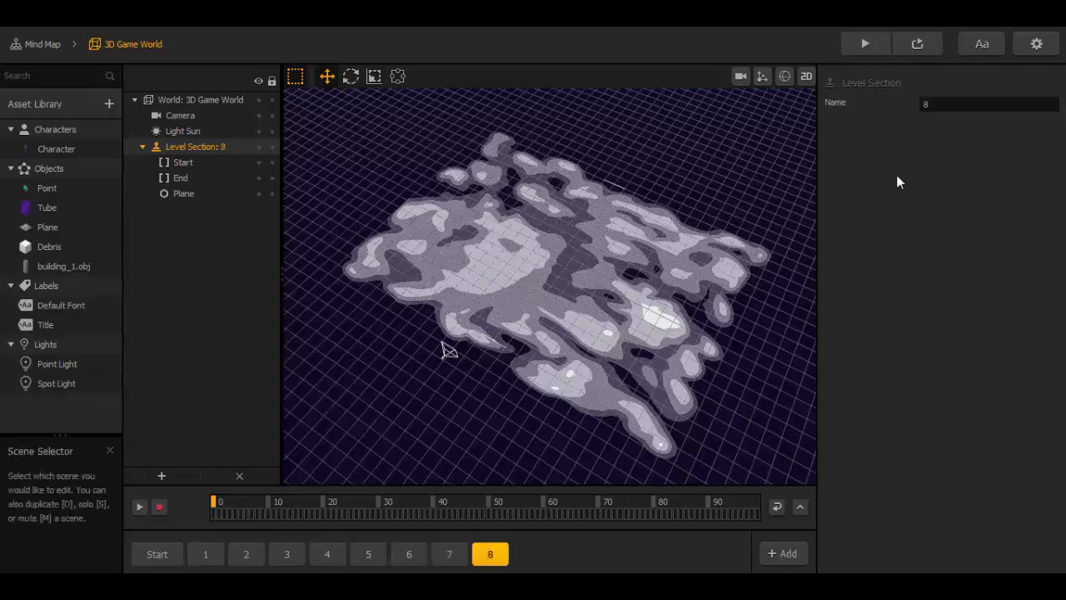
type("d9d")
left_click(936, 111)
type("10")
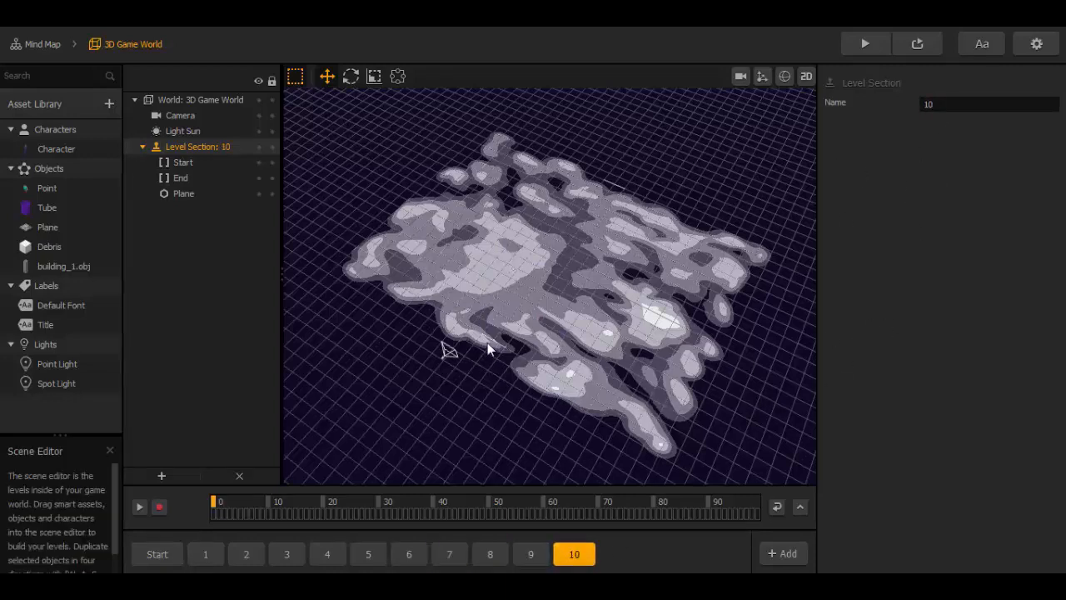
left_click(68, 18)
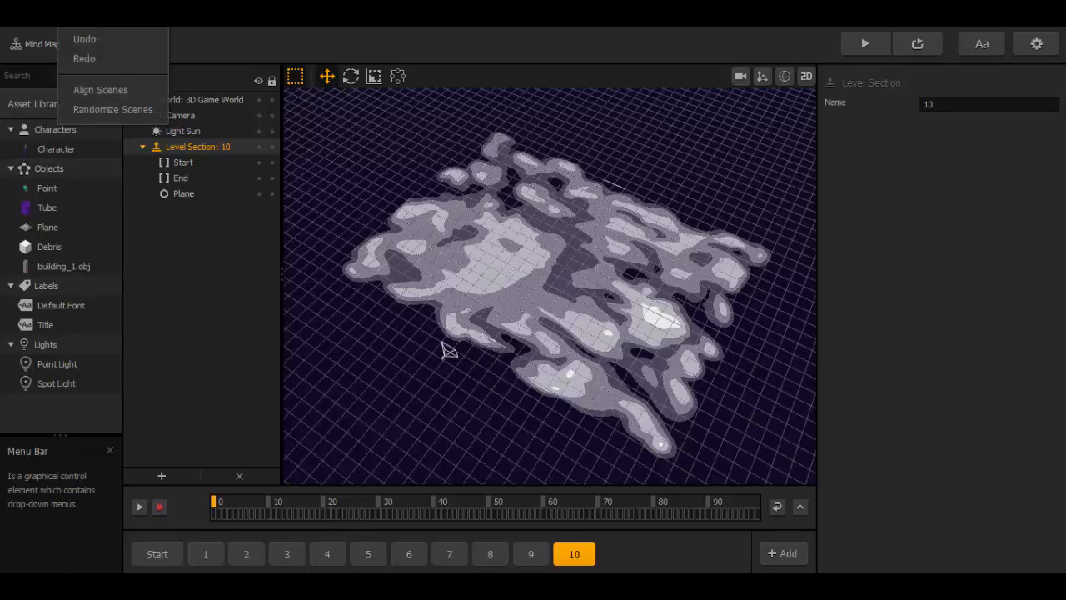
left_click(92, 89)
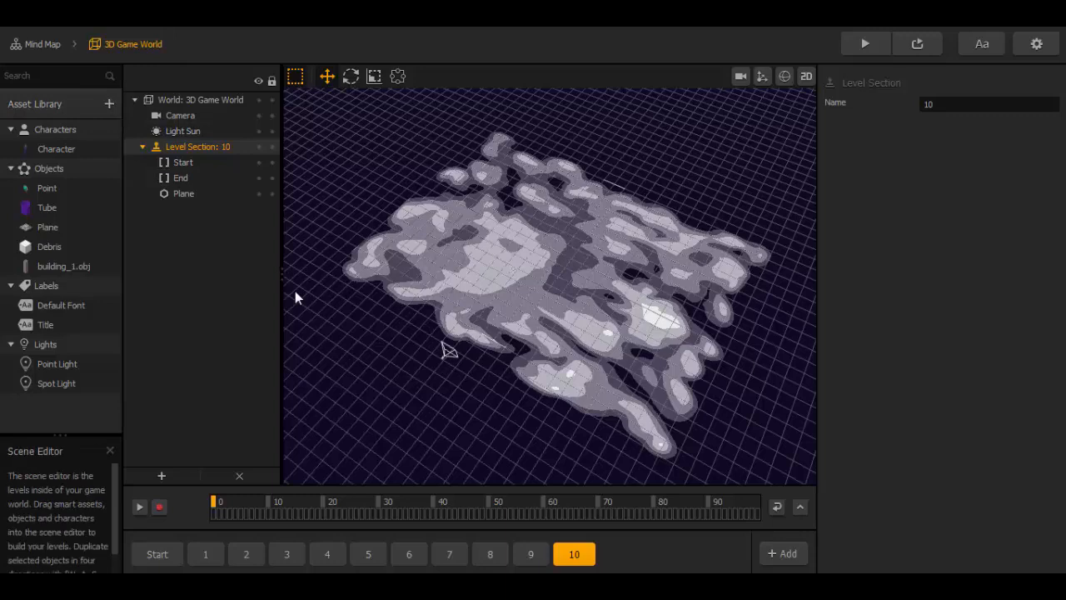
Step: Preview the game and play-test the flight through the copied level sections
left_click(864, 44)
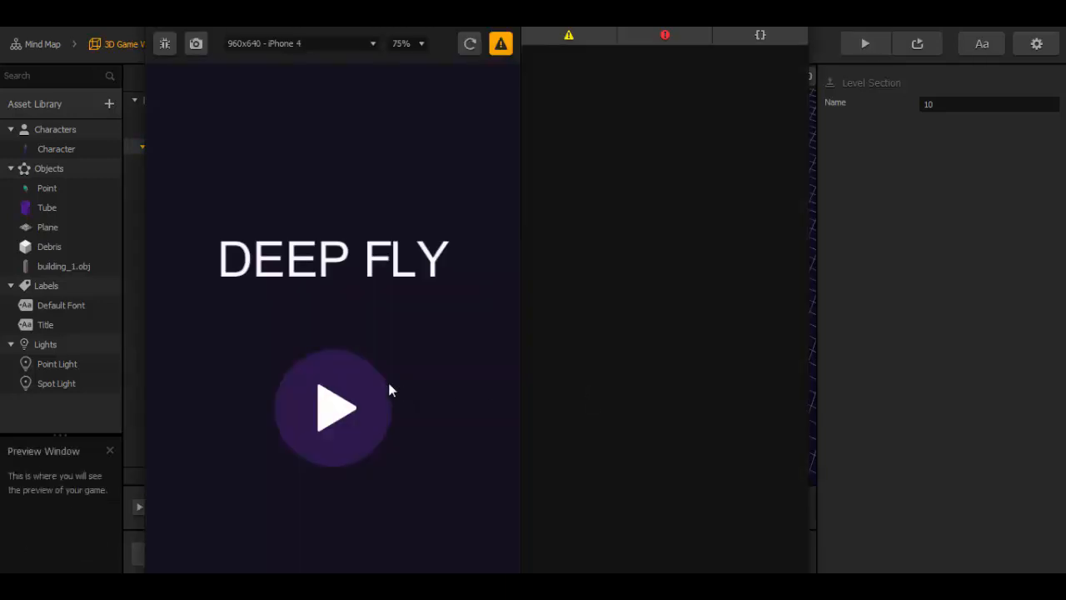
left_click(361, 382)
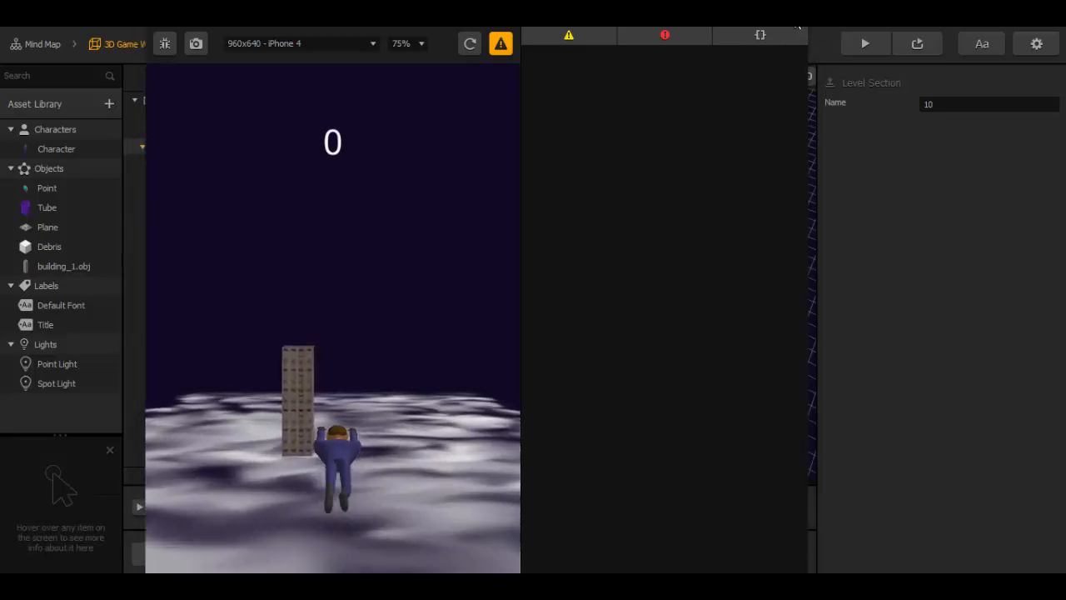
left_click(797, 28)
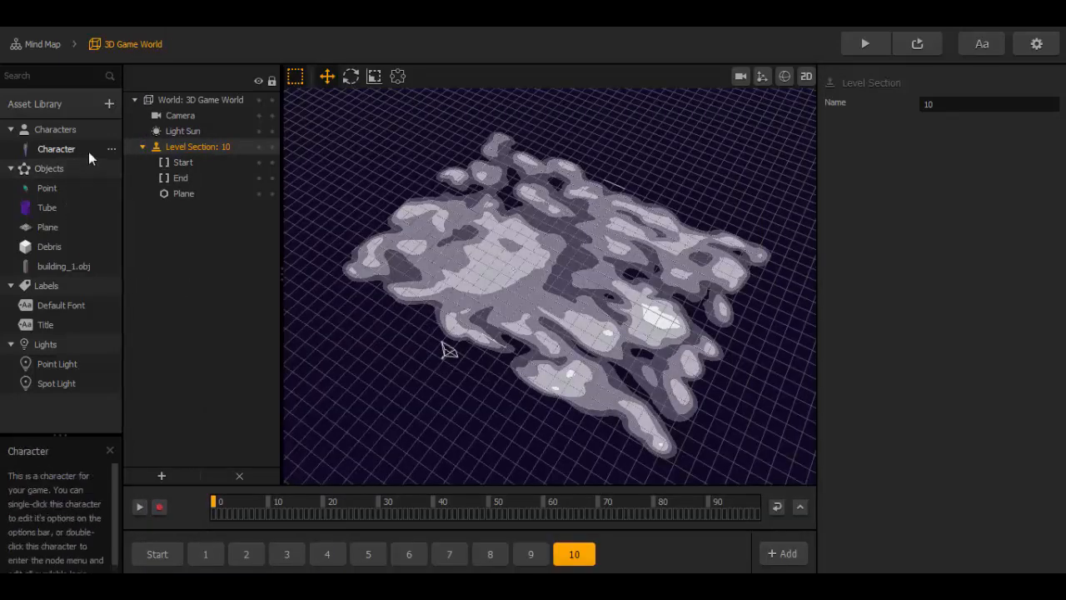
Step: Open the Character's node map and set the Move node's X speed to 60
left_click(114, 149)
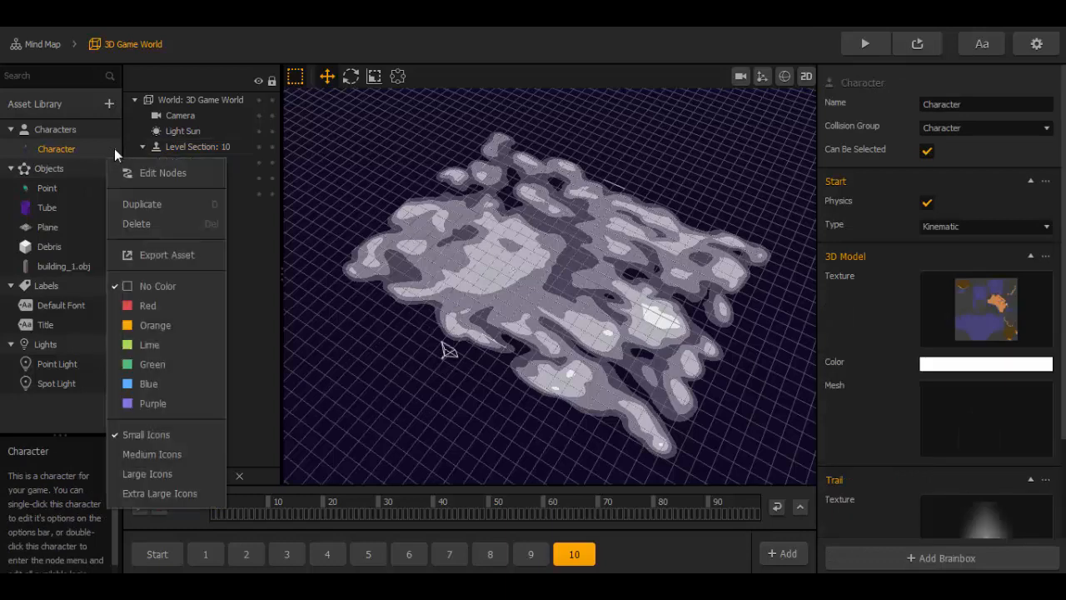
left_click(137, 171)
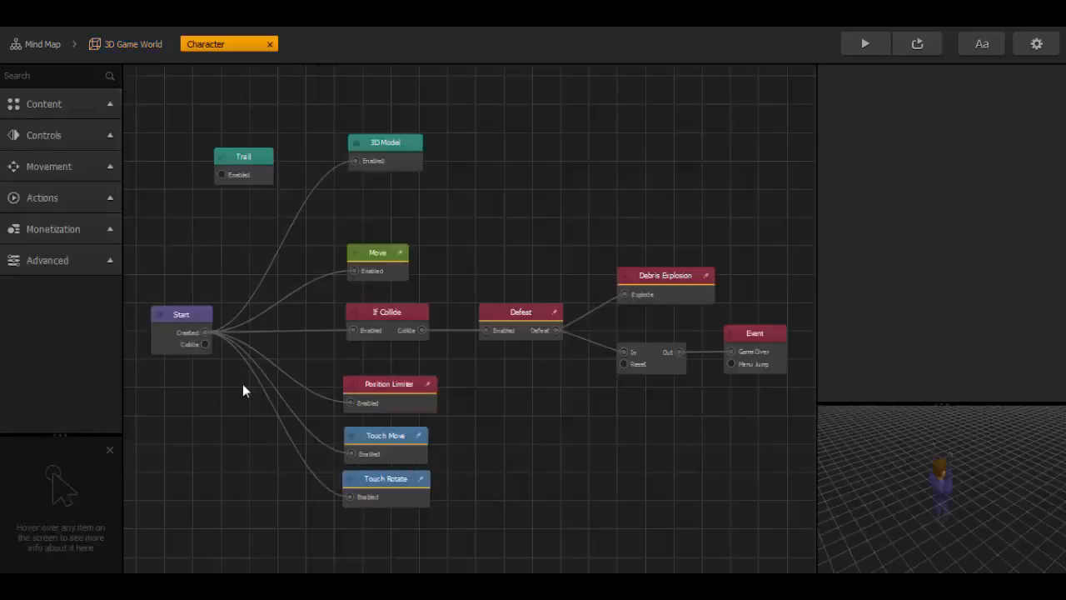
left_click(181, 318)
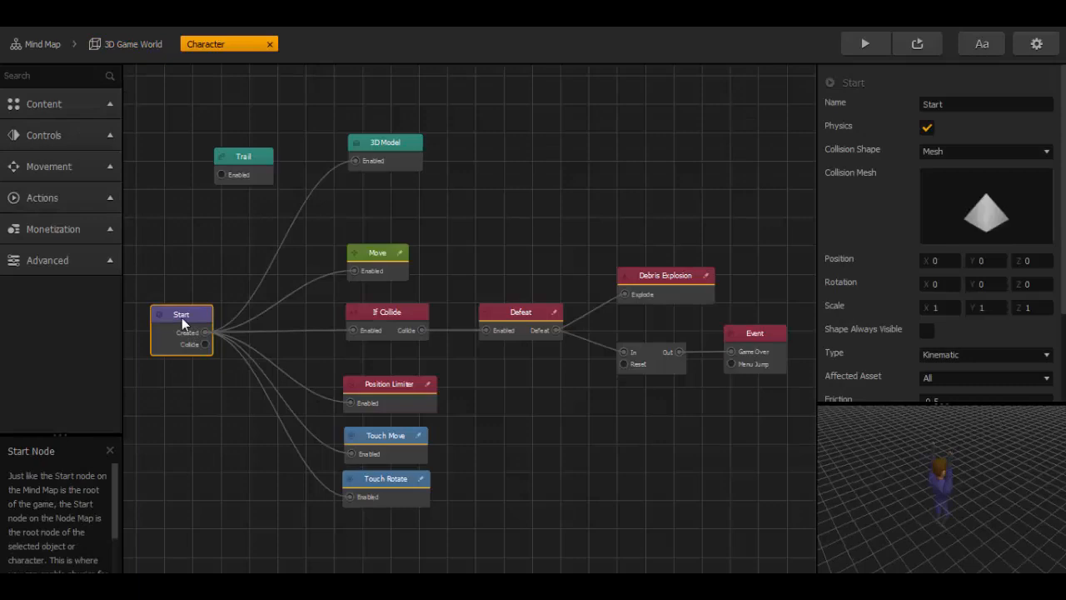
left_click(374, 270)
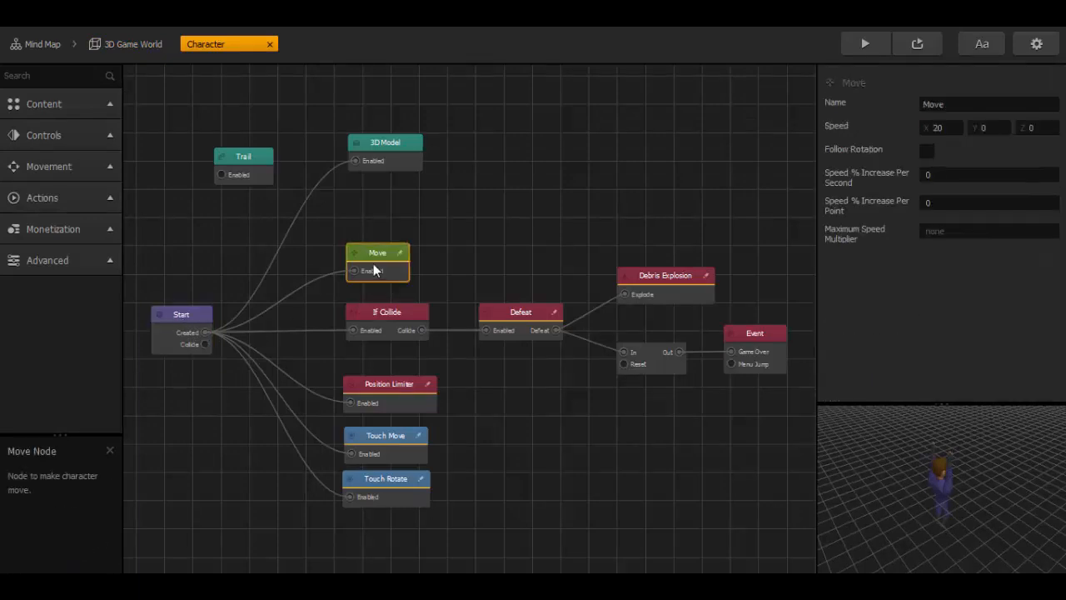
left_click(940, 127)
type("20")
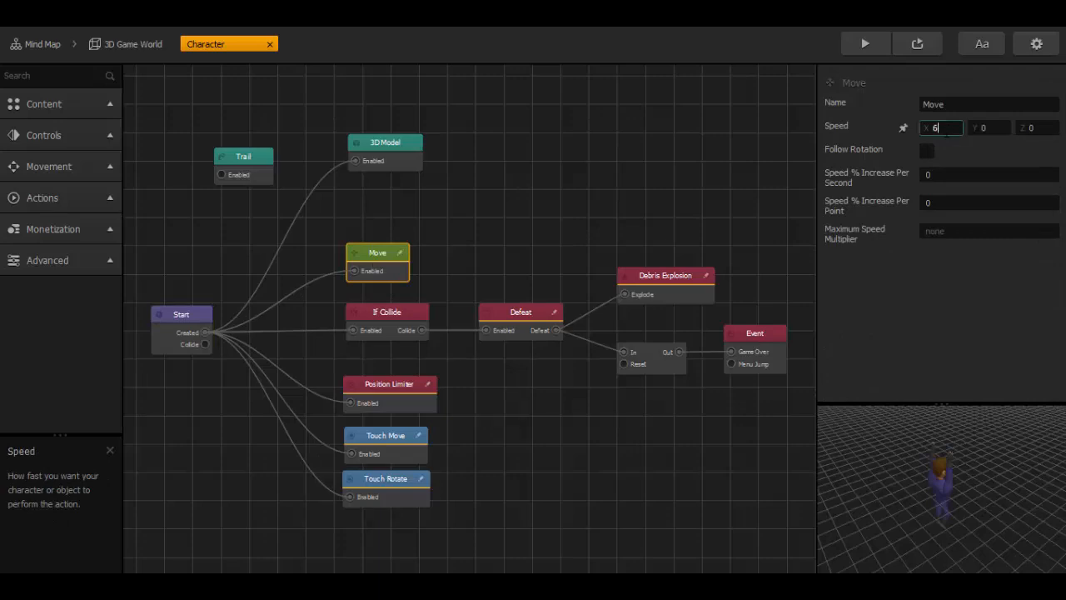
type("0")
left_click(958, 321)
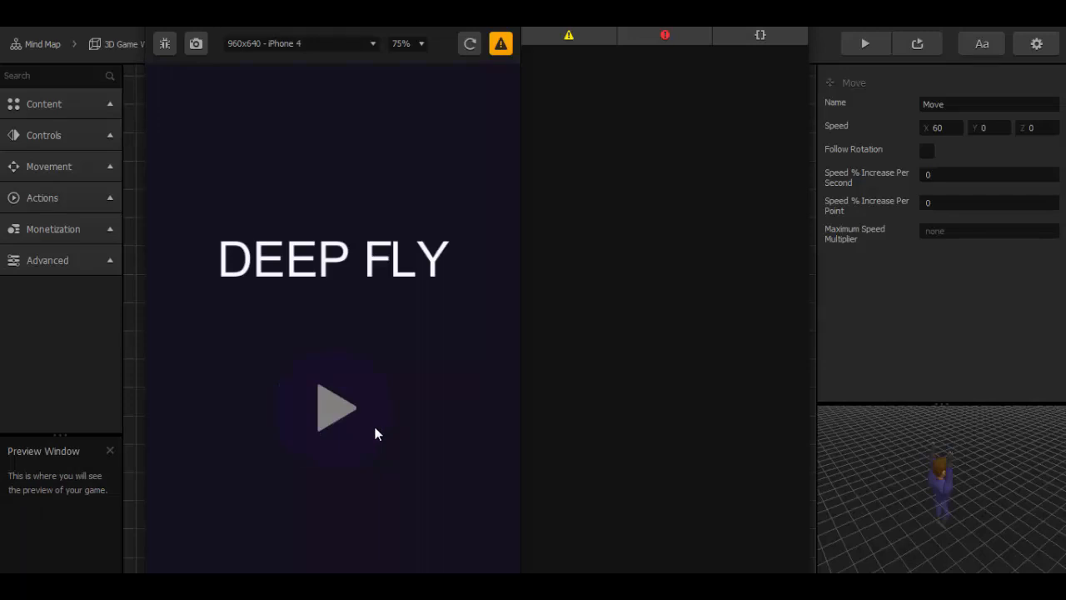
Step: Play-test the game at the new flying speed, steering the hero over the clouds
left_click(375, 433)
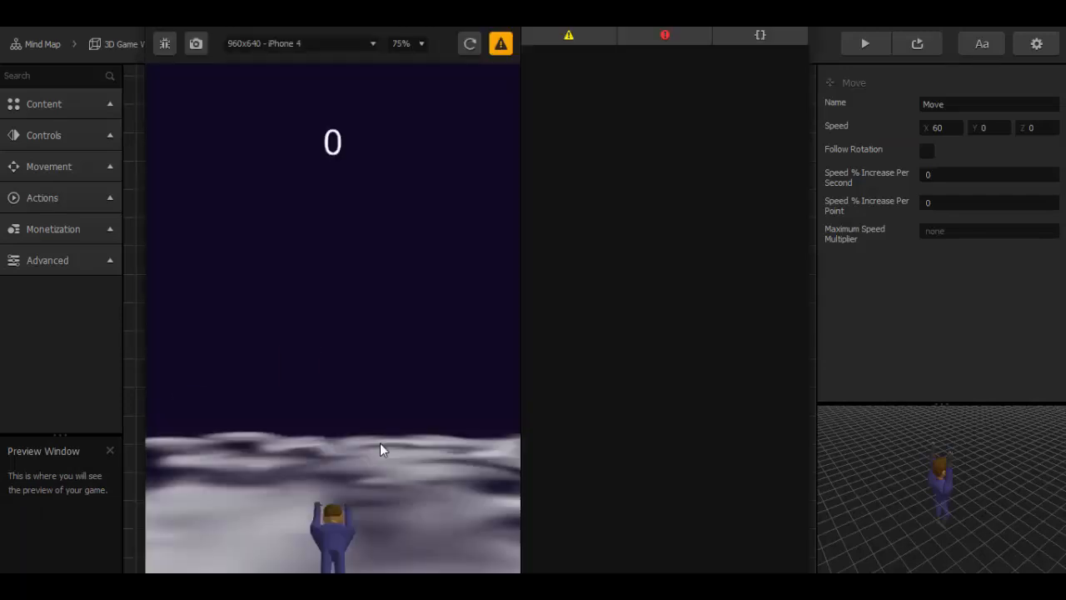
mouse_move(385, 397)
left_mouse_down()
mouse_move(347, 397)
mouse_move(332, 352)
mouse_move(357, 383)
mouse_move(400, 361)
mouse_move(376, 381)
mouse_move(364, 297)
mouse_move(392, 412)
mouse_move(391, 388)
mouse_move(374, 388)
mouse_move(395, 421)
mouse_move(395, 392)
left_mouse_up()
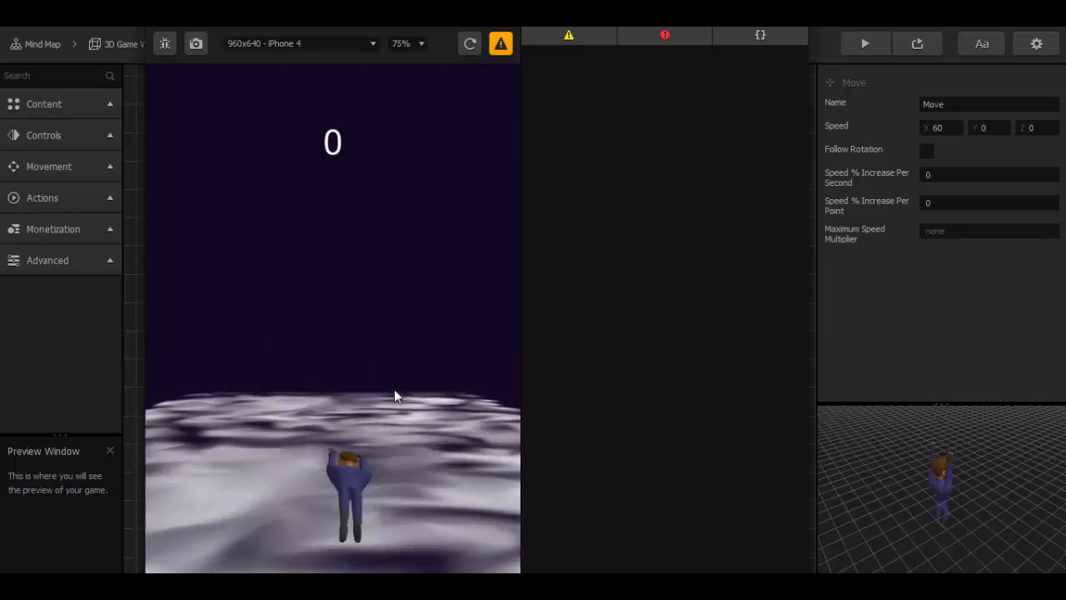
left_click(790, 15)
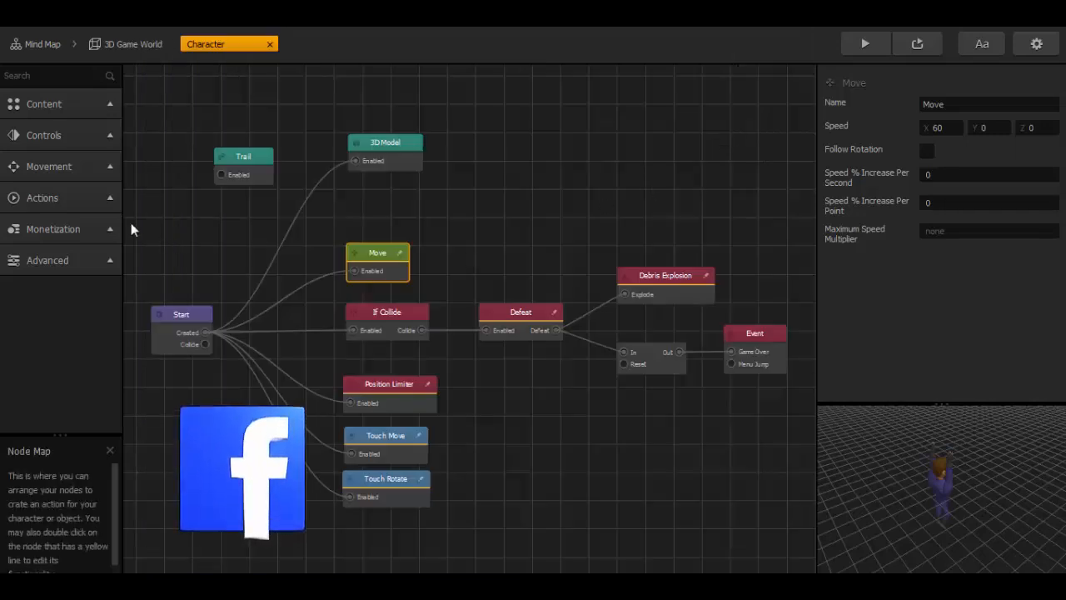
Step: Return to the 3D Game World and go back out of the Clouds white folder in the file browser
left_click(108, 47)
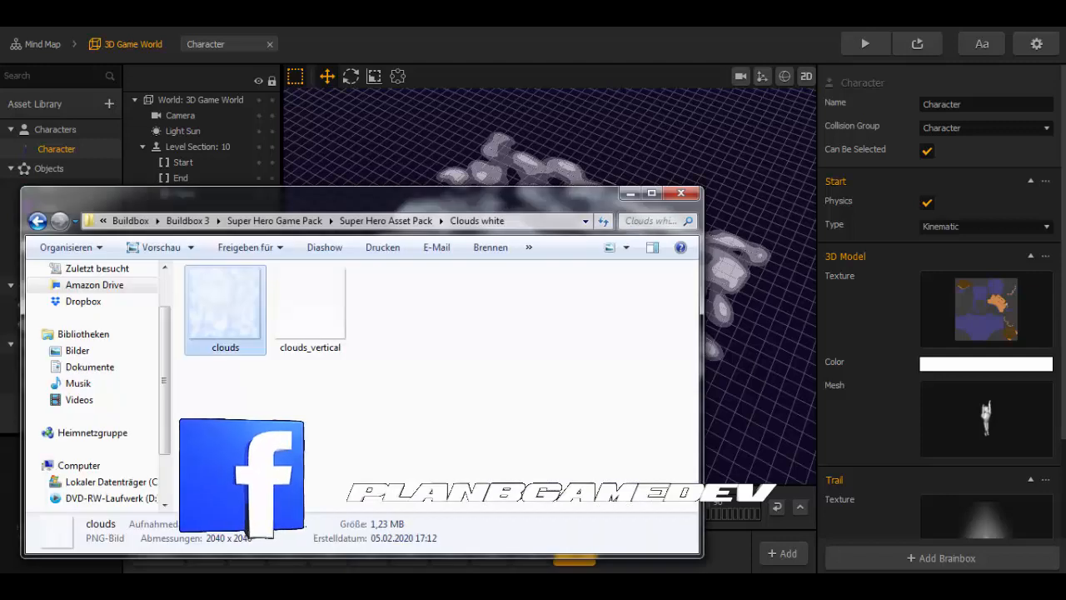
left_click(38, 221)
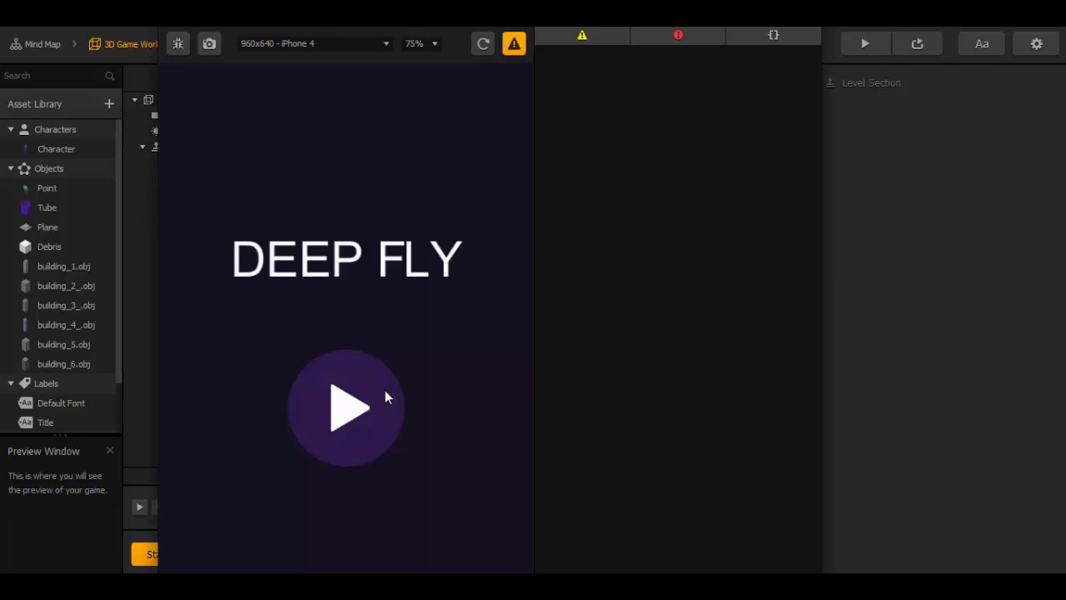
Step: Play-test the level with the added buildings
left_click(385, 390)
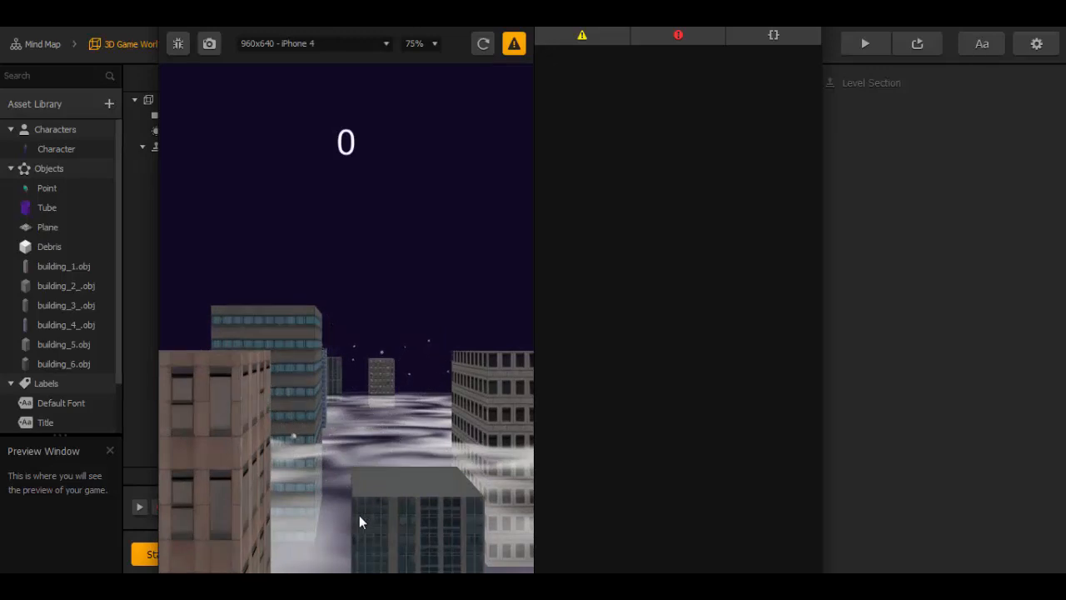
left_click(609, 355)
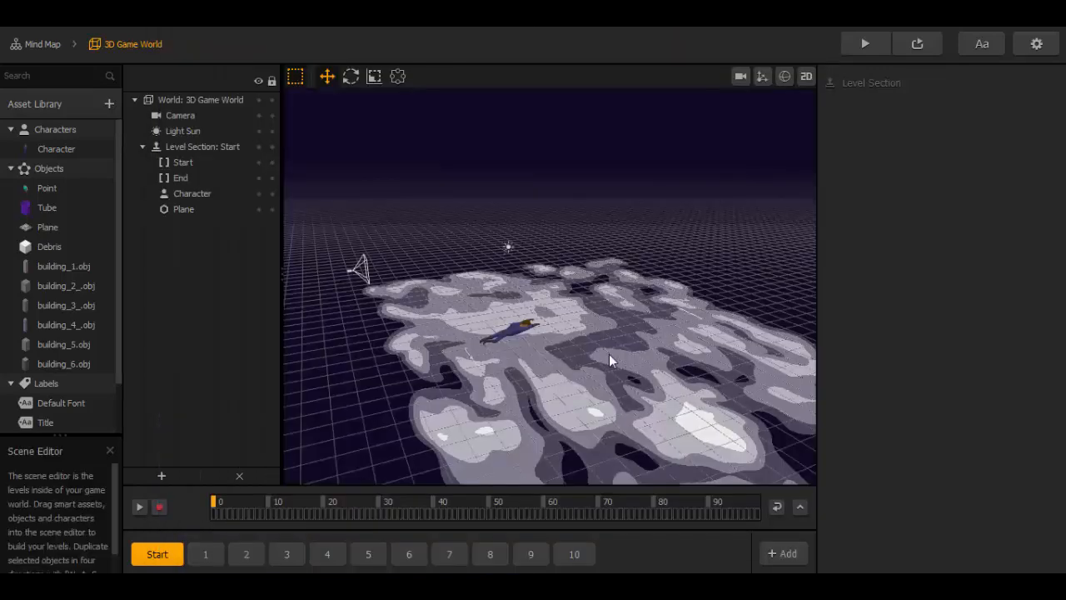
Step: Enable collision shape editing around the hero and inspect the Start and If Collide nodes in the Character's node map
middle_click_drag(543, 396, 538, 367)
scroll(538, 370, "up", 5)
right_click_drag(528, 383, 474, 371)
left_click(785, 77)
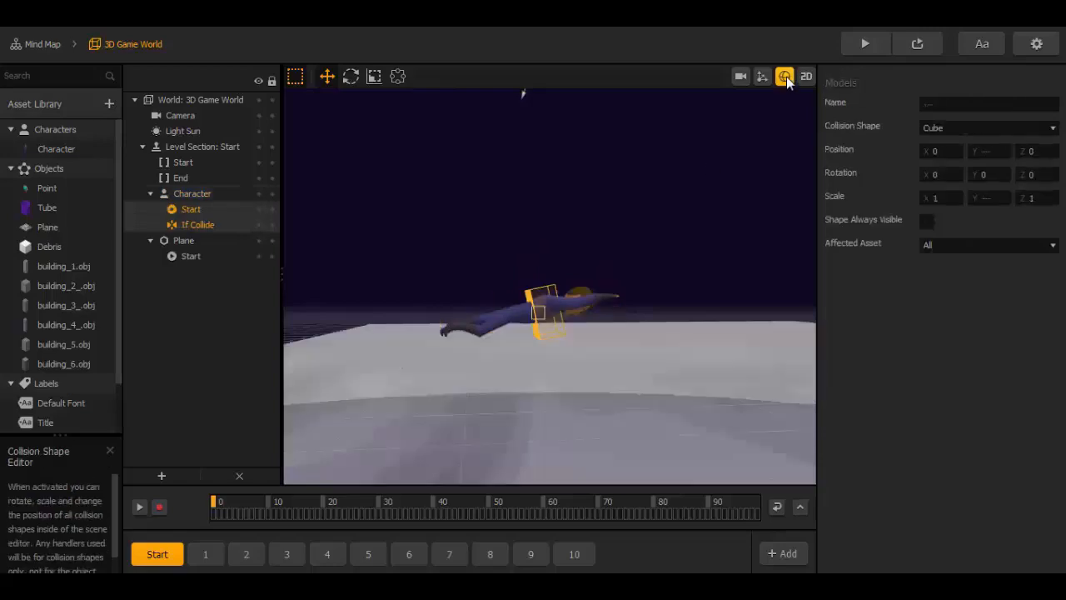
left_click(106, 151)
double_click(106, 151)
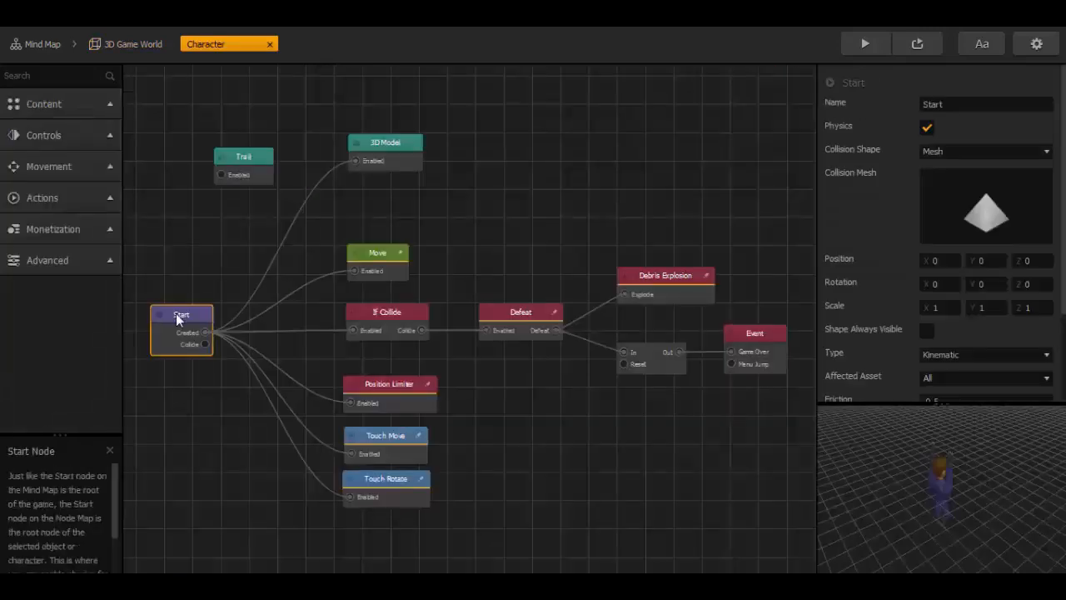
left_click(392, 311)
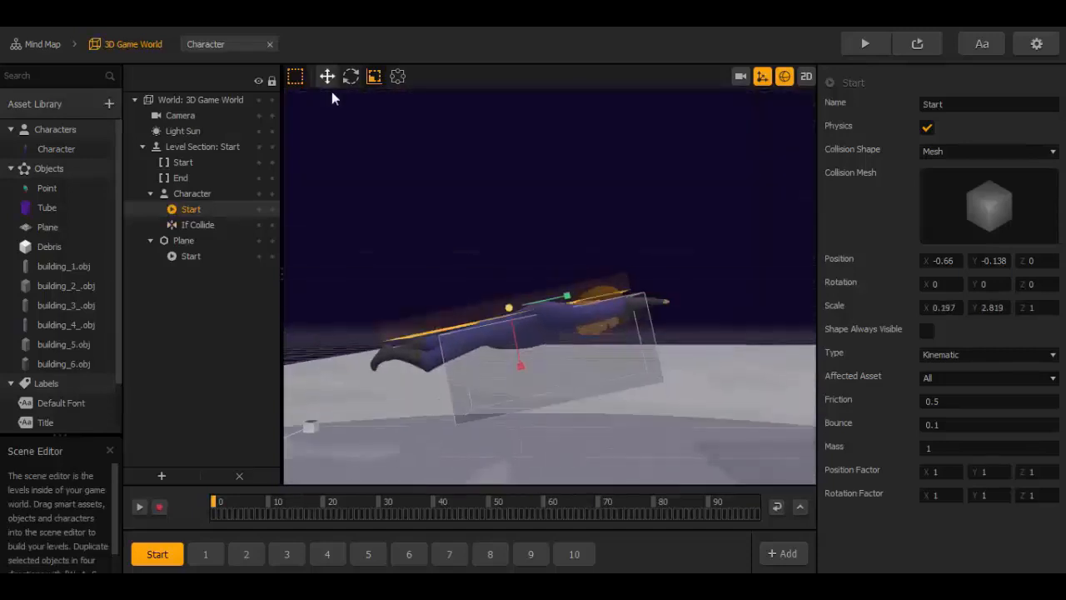
Step: Rescale the hero's If Collide cube in the start section, flattening it in X and adjusting its Y length to fit the body
left_click(198, 225)
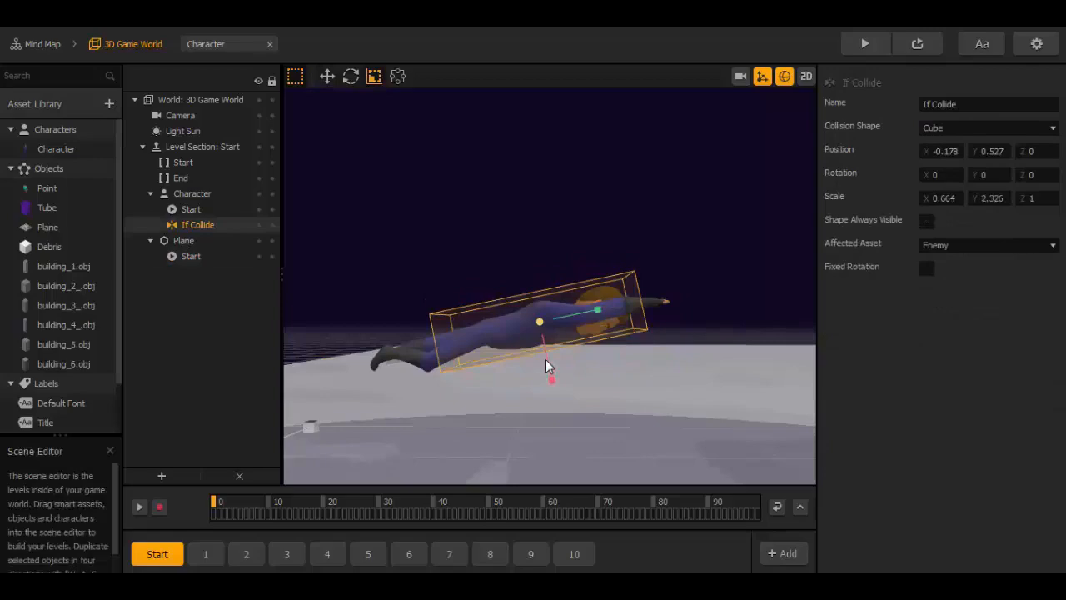
left_click_drag(545, 359, 545, 344)
left_click_drag(597, 309, 614, 307)
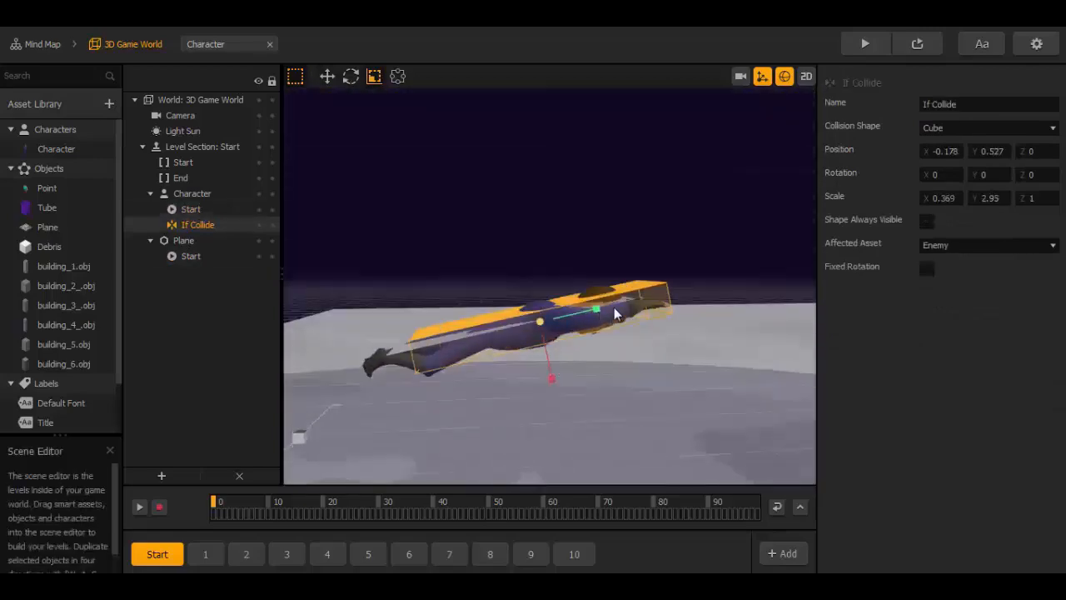
left_click_drag(600, 309, 588, 312)
left_click_drag(539, 384, 537, 377)
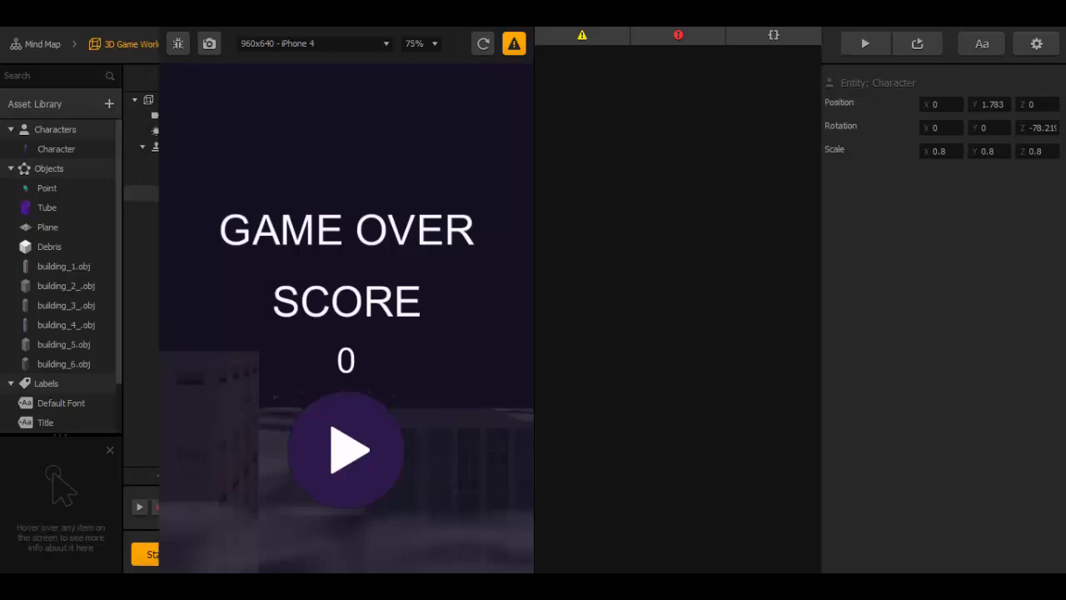
Step: Close the game preview and open level section 2 with its three buildings
left_click(808, 28)
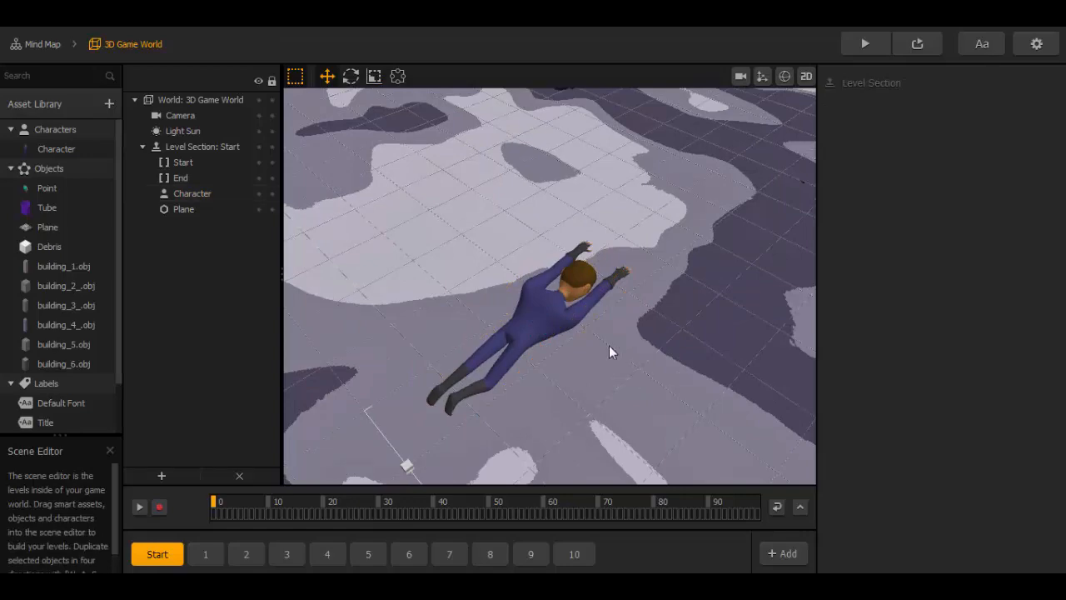
left_click(609, 345)
scroll(609, 345, "down", 6)
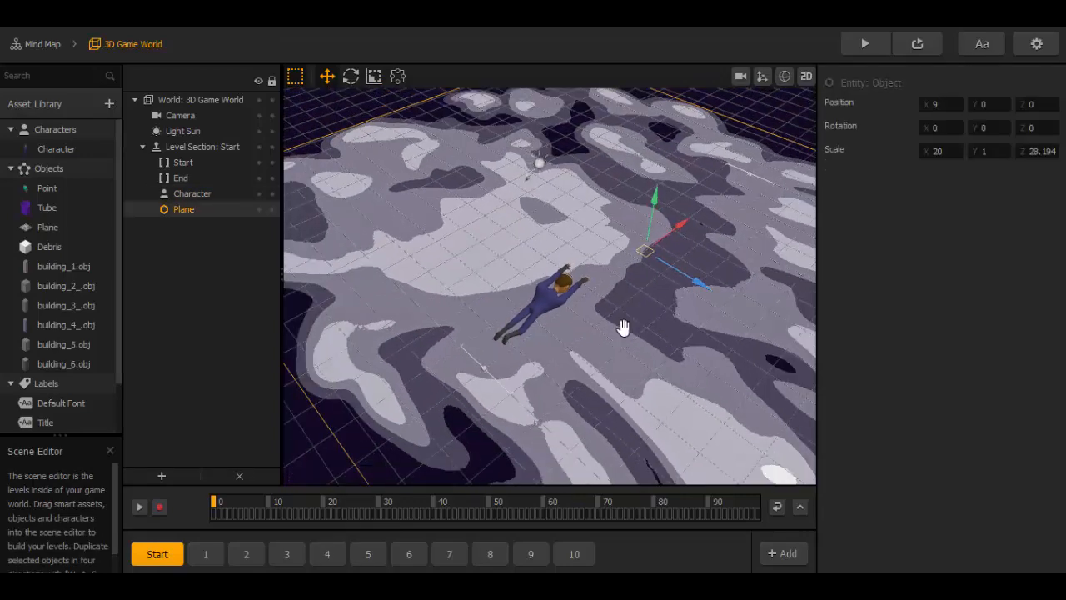
middle_click_drag(624, 327, 612, 298)
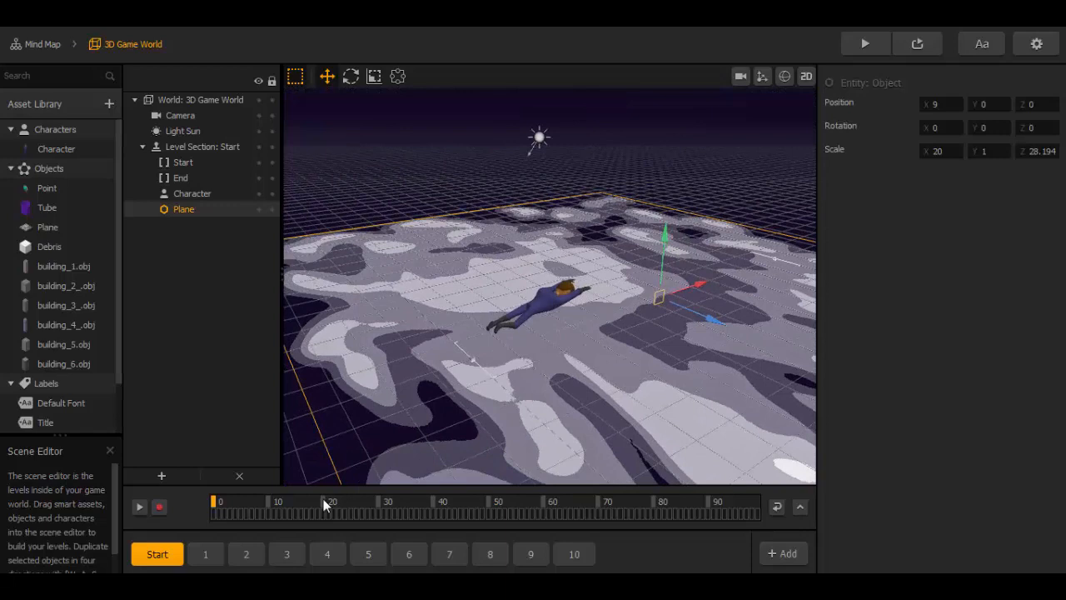
left_click(249, 554)
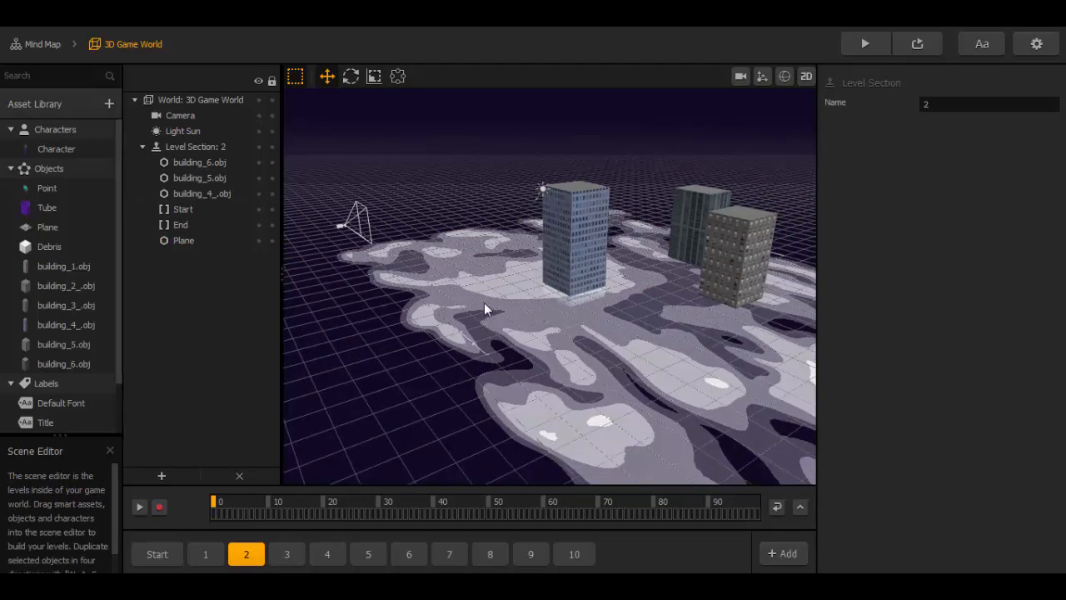
middle_click_drag(483, 301, 505, 310)
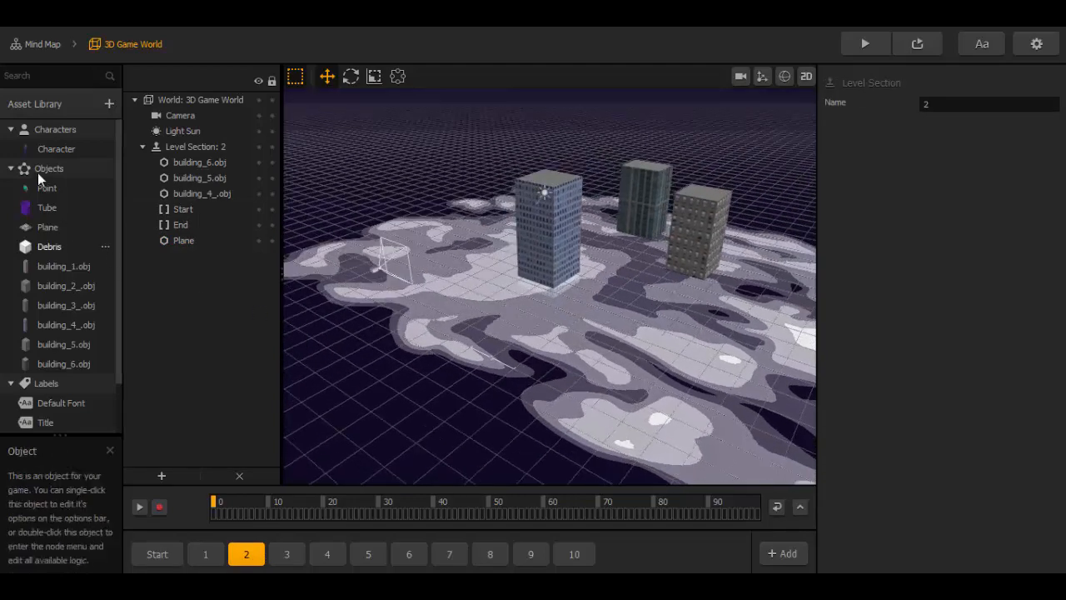
Step: Add the pre-built Deep Fly asset from the Asset Library to the project
left_click(45, 104)
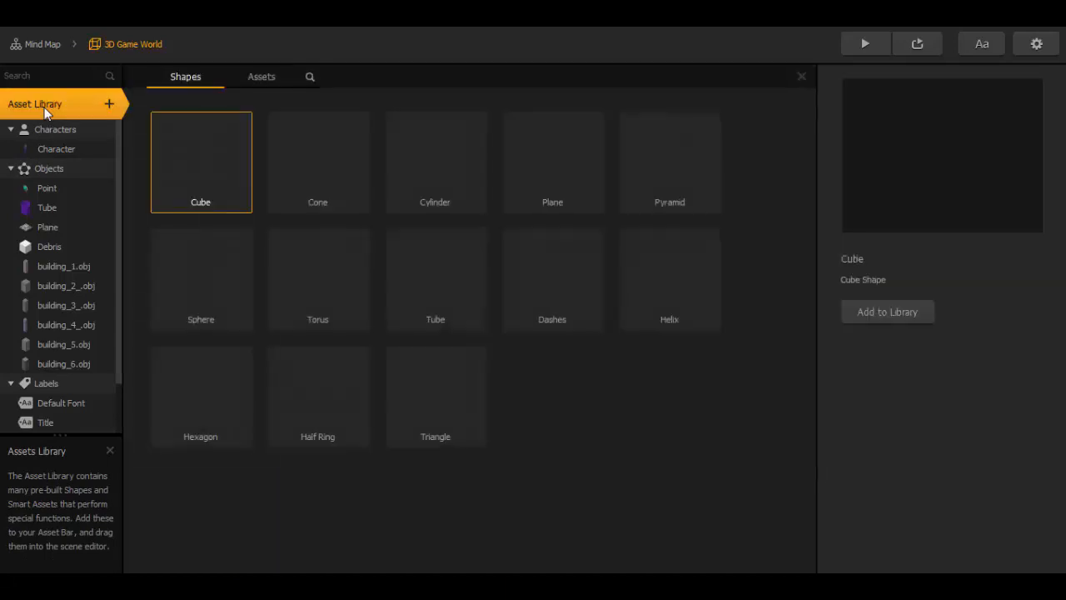
left_click(260, 82)
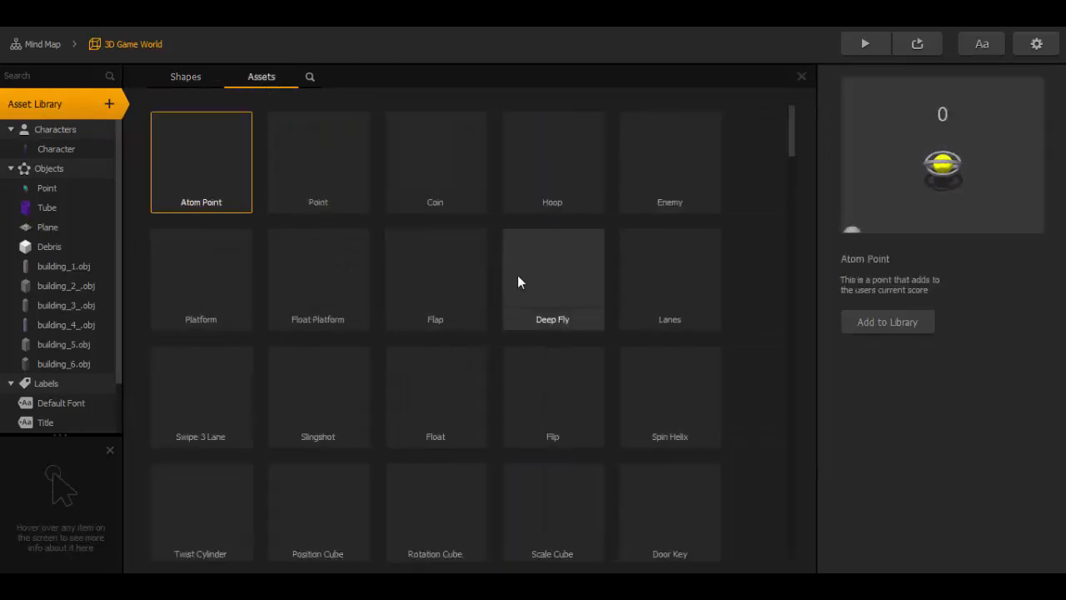
left_click(549, 283)
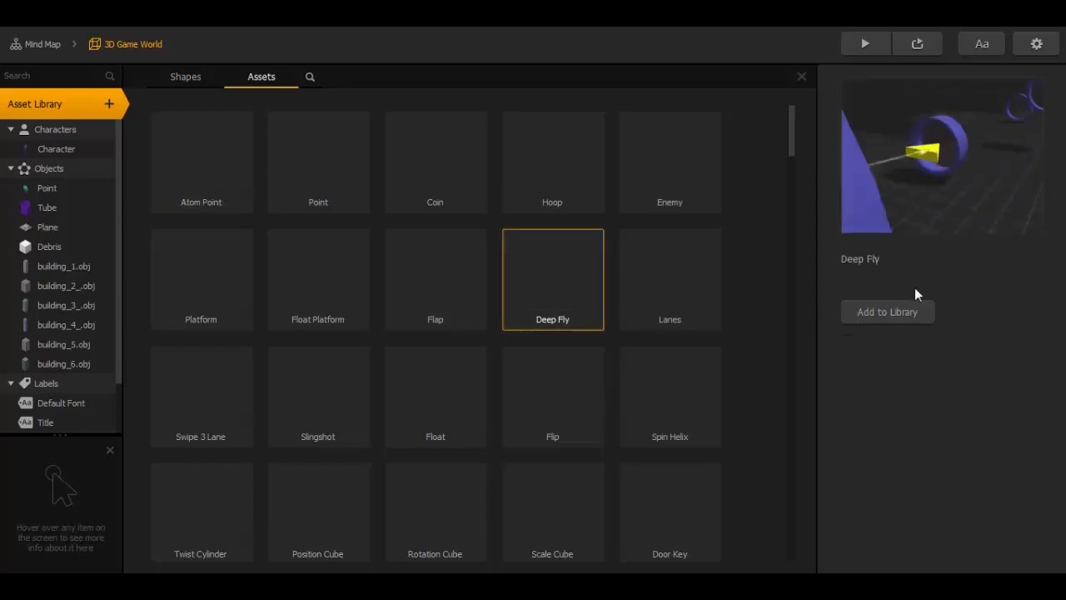
left_click(891, 305)
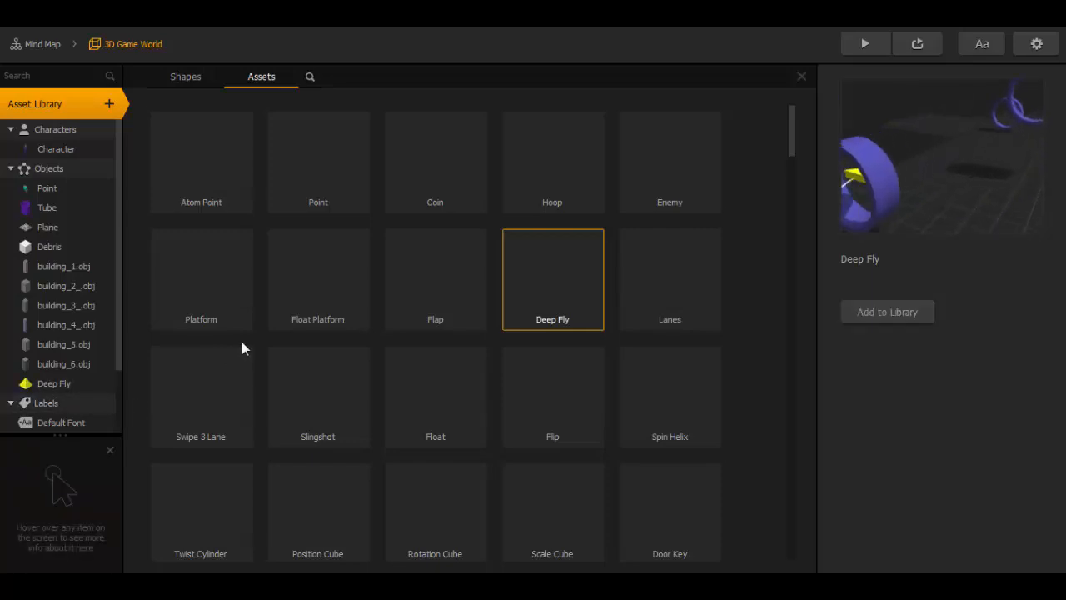
Step: Return to level section 2 of the 3D Game World and open the Deep Fly object's node map
left_click(45, 48)
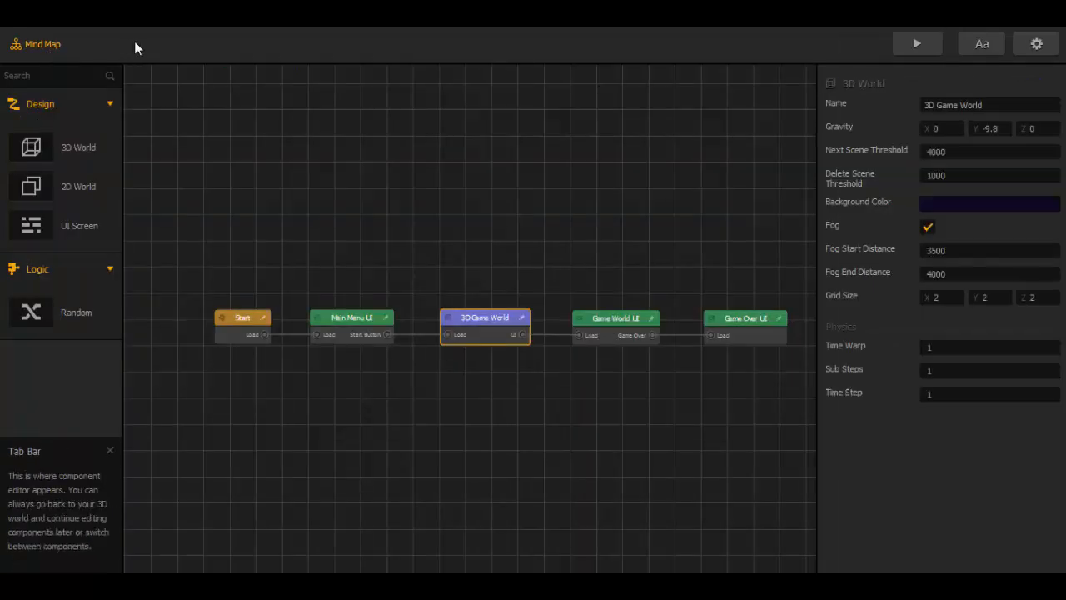
double_click(486, 324)
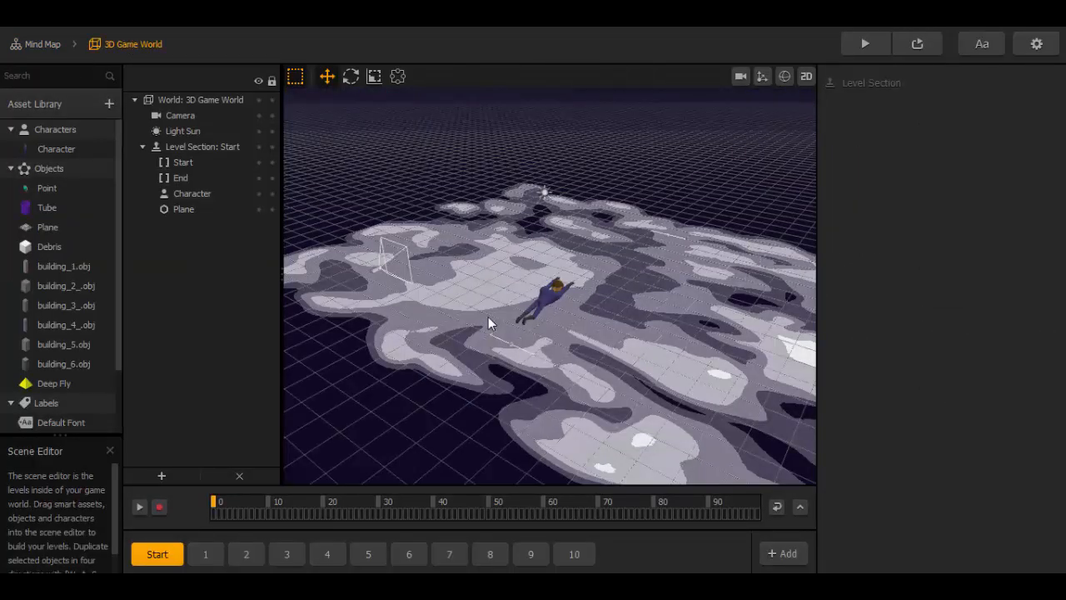
left_click(246, 554)
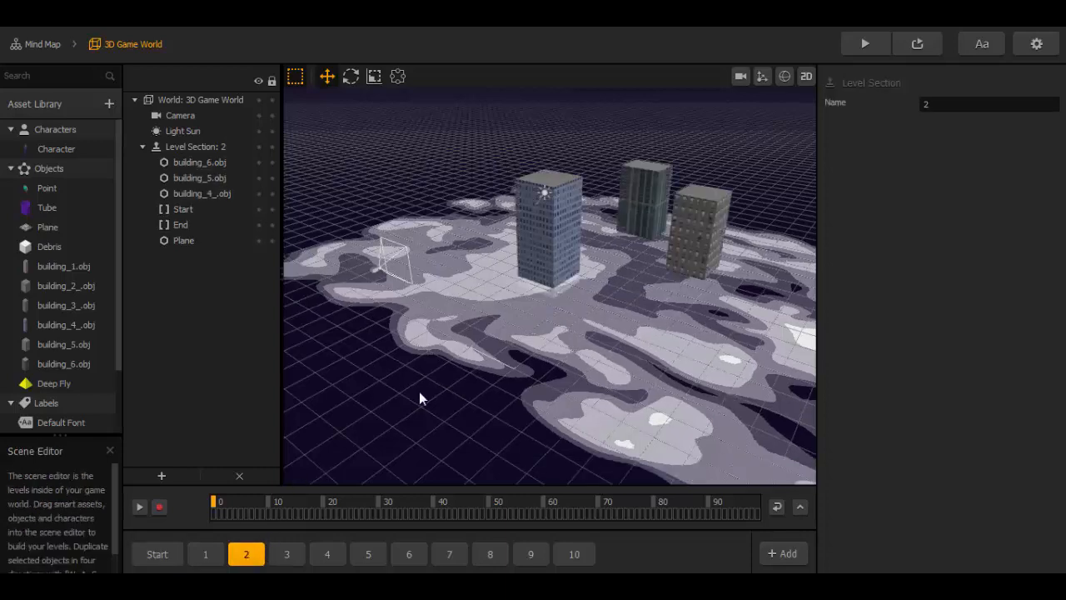
left_click(104, 385)
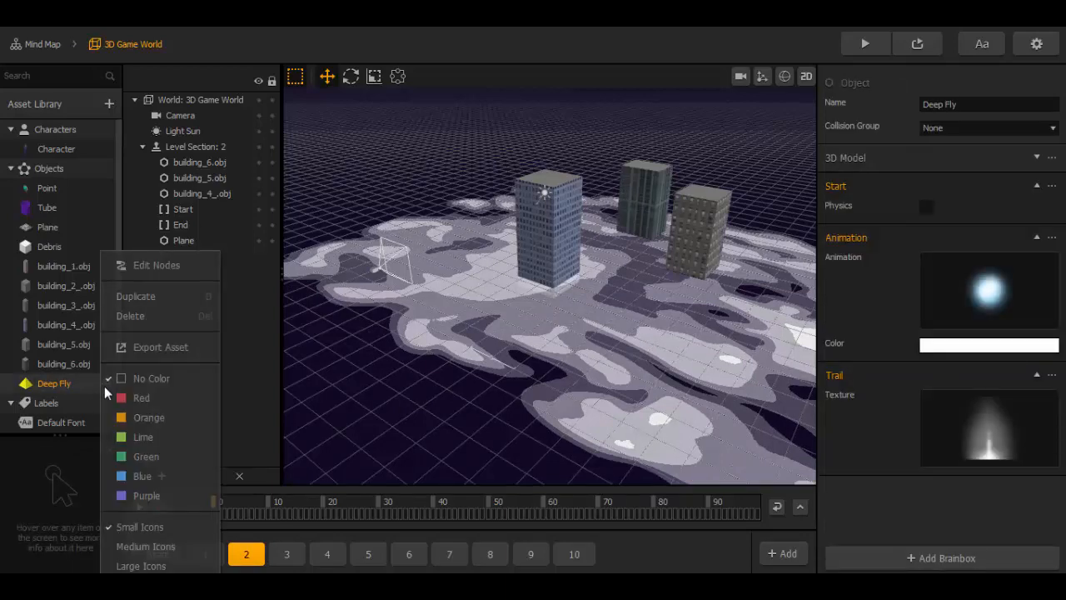
left_click(159, 264)
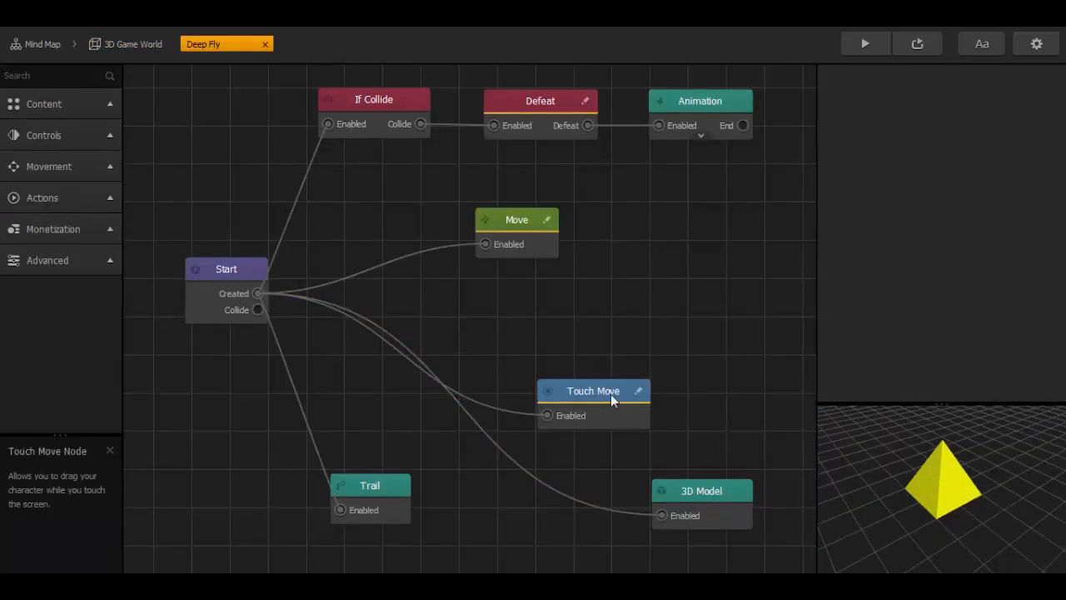
Step: Disconnect the Touch Move node from the Start node and place it aside above Start
left_click_drag(614, 400, 614, 361)
left_click_drag(505, 381, 465, 380)
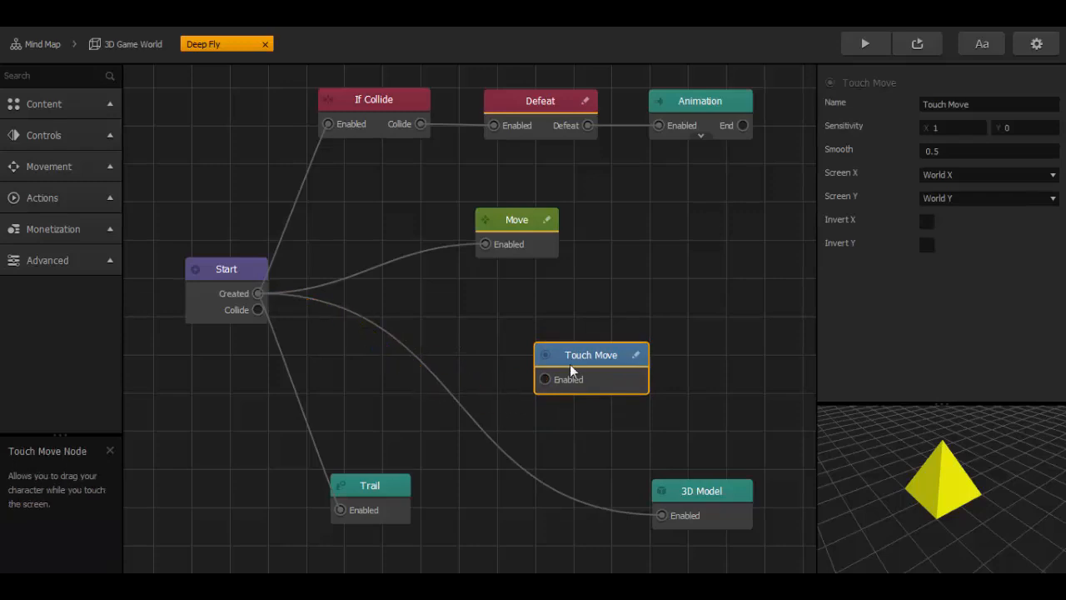
left_click_drag(573, 363, 205, 145)
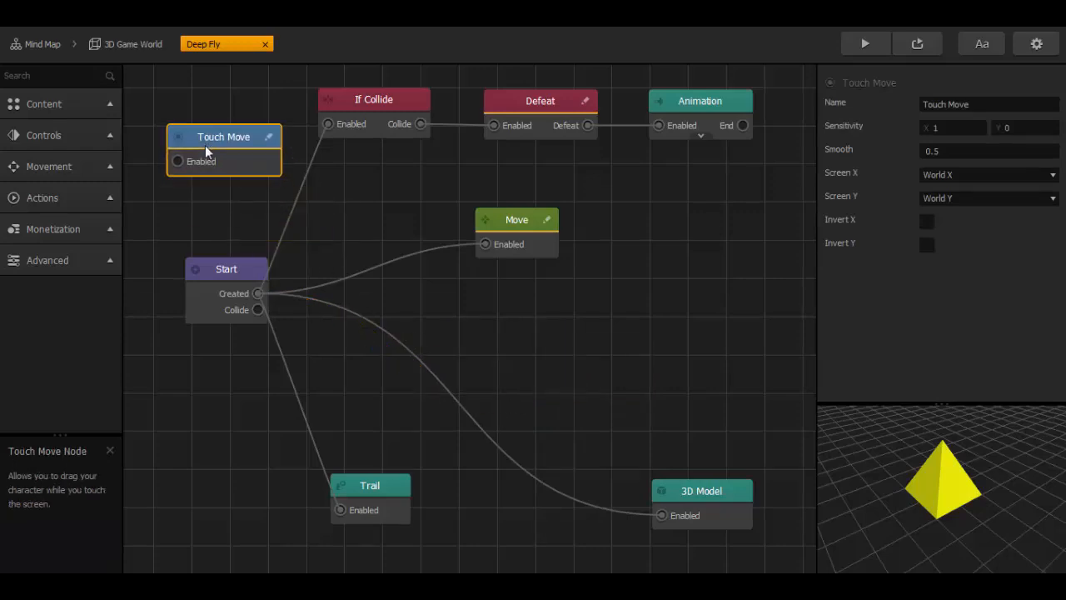
scroll(452, 279, "down", 1)
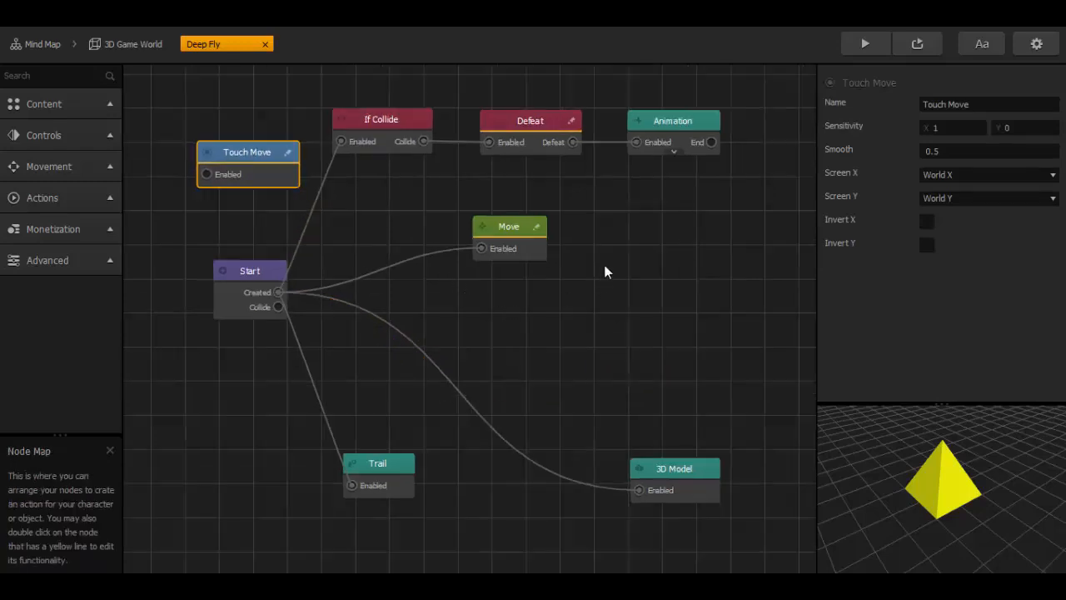
Step: Move the If Collide node slightly down and set its Affected Asset to None
left_click_drag(394, 125, 393, 141)
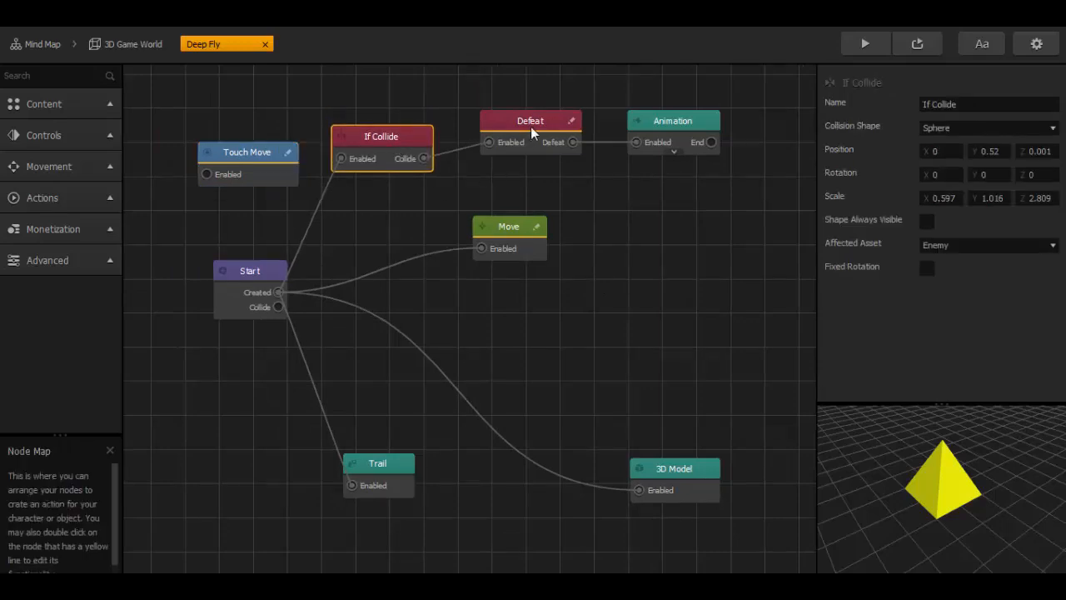
mouse_move(903, 273)
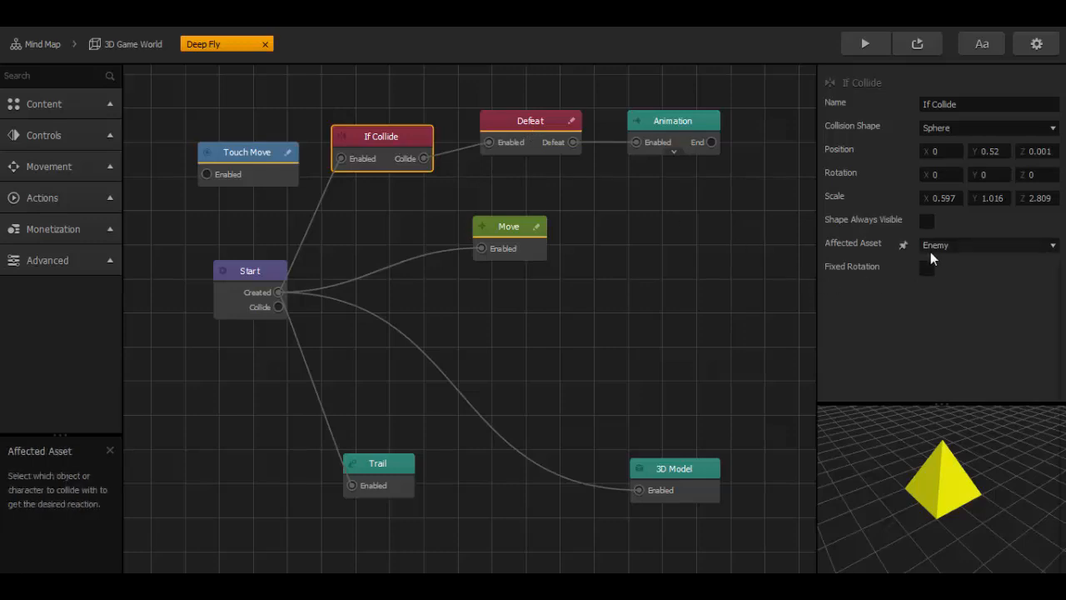
left_click(931, 251)
left_click(942, 262)
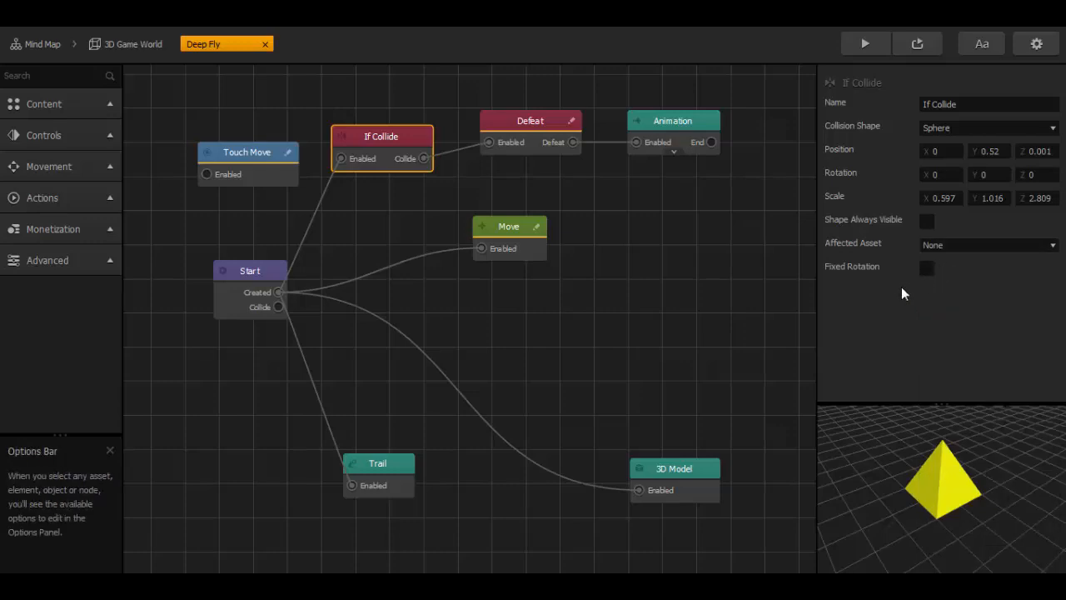
Step: Set the Move node's X speed to -60
left_click(254, 274)
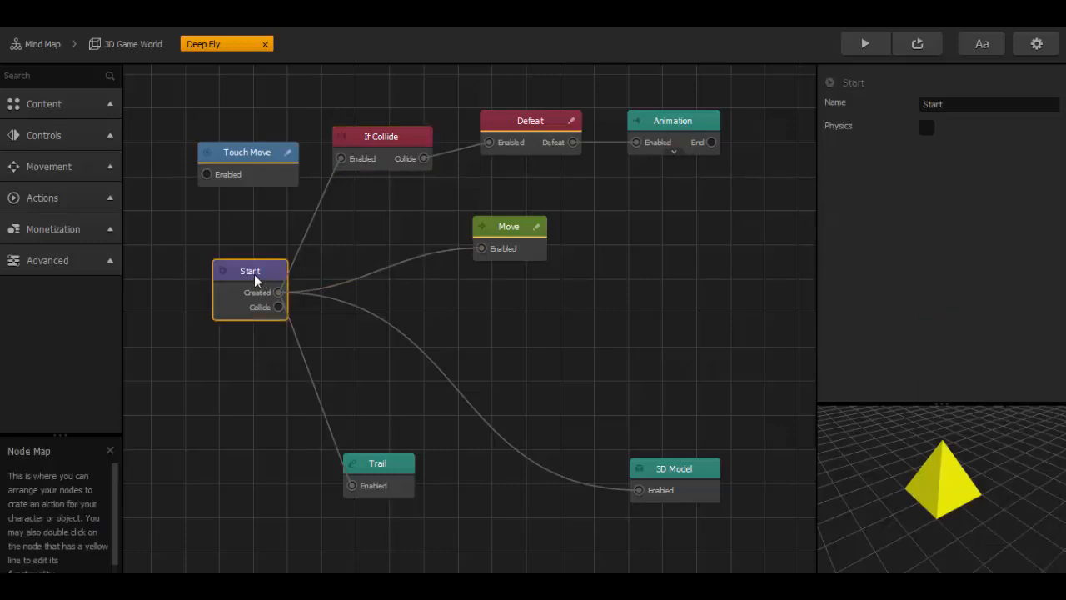
left_click(506, 229)
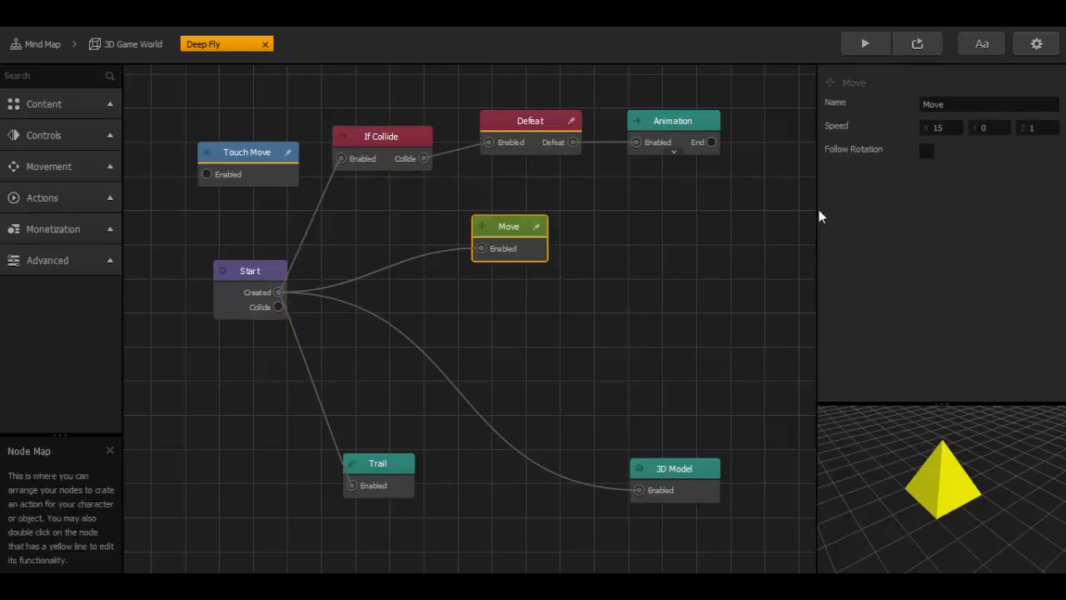
left_click(946, 131)
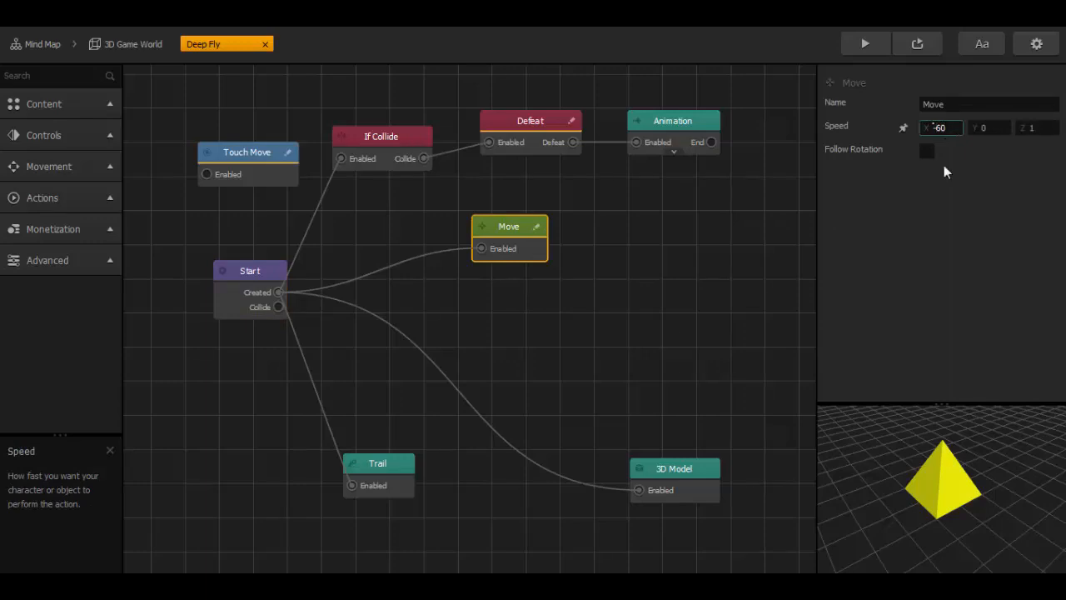
left_click(944, 224)
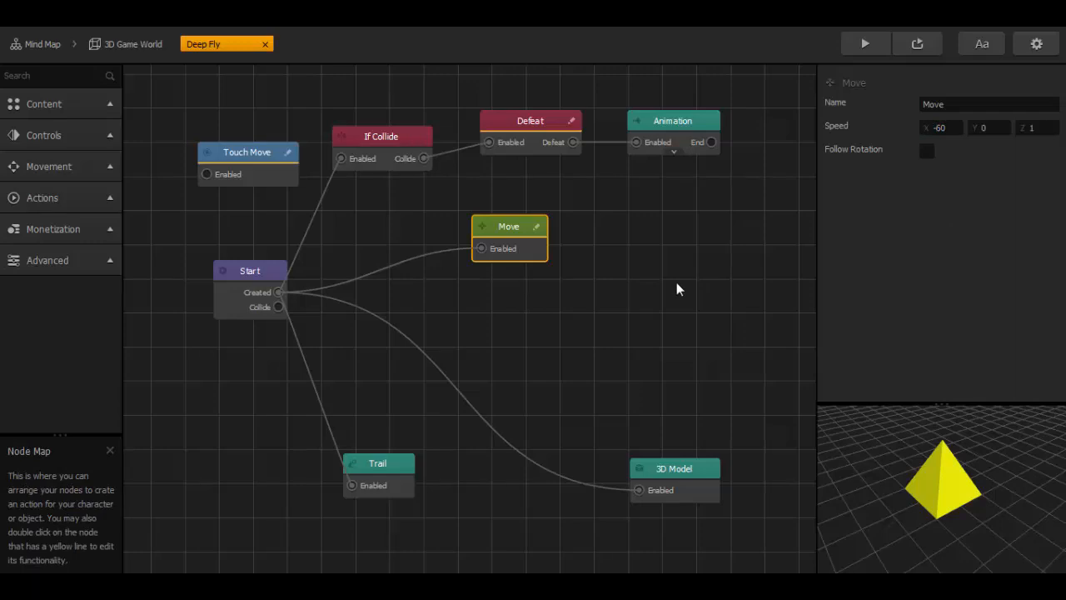
Step: Move the 3D Model node up and delete its pyramid mesh
left_click_drag(680, 466, 667, 405)
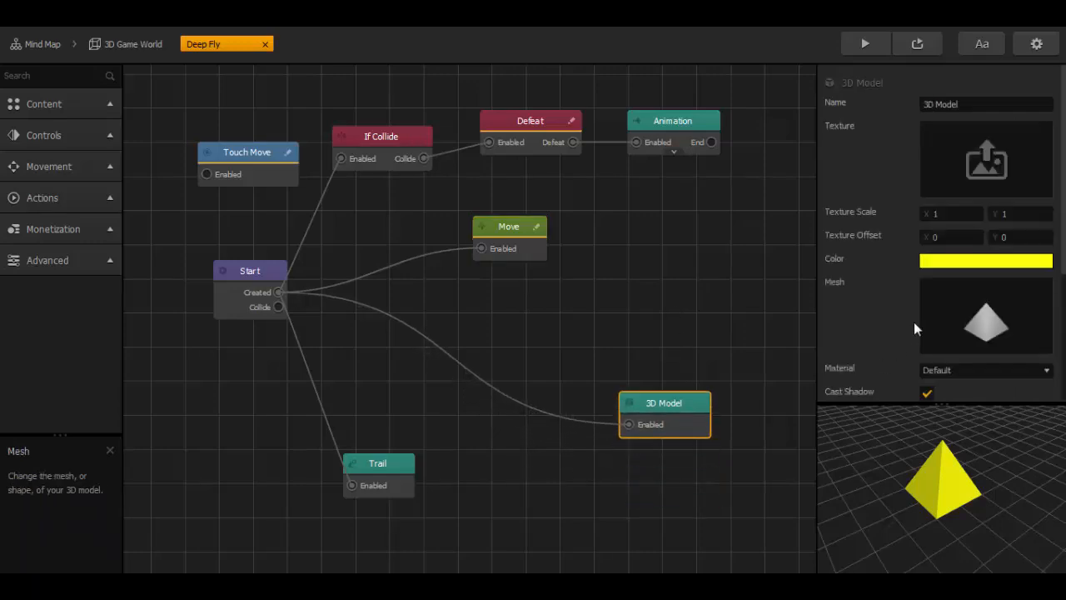
mouse_move(1040, 303)
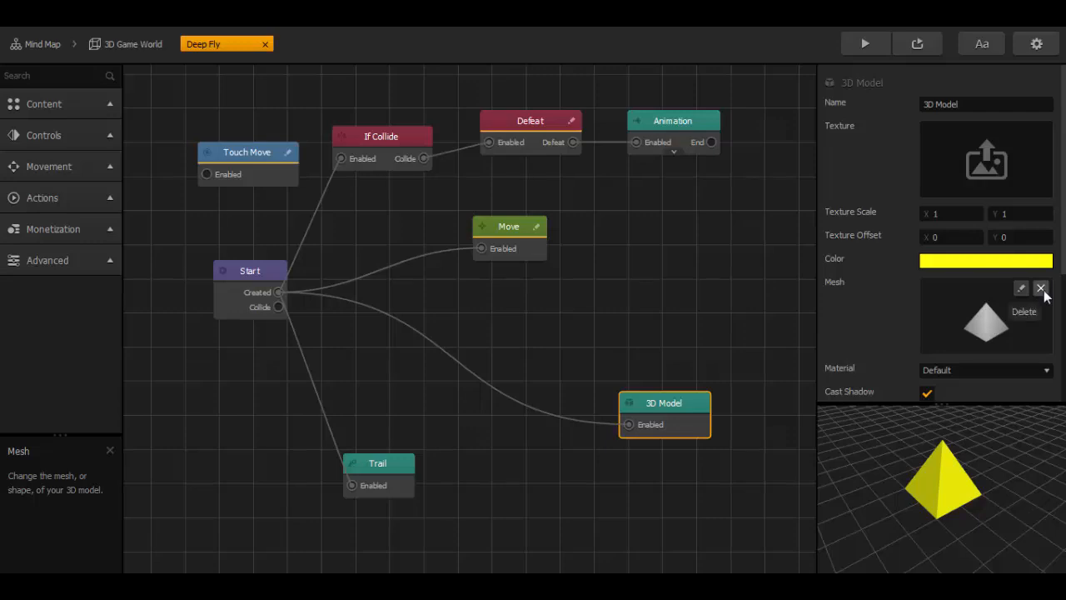
left_click(1041, 288)
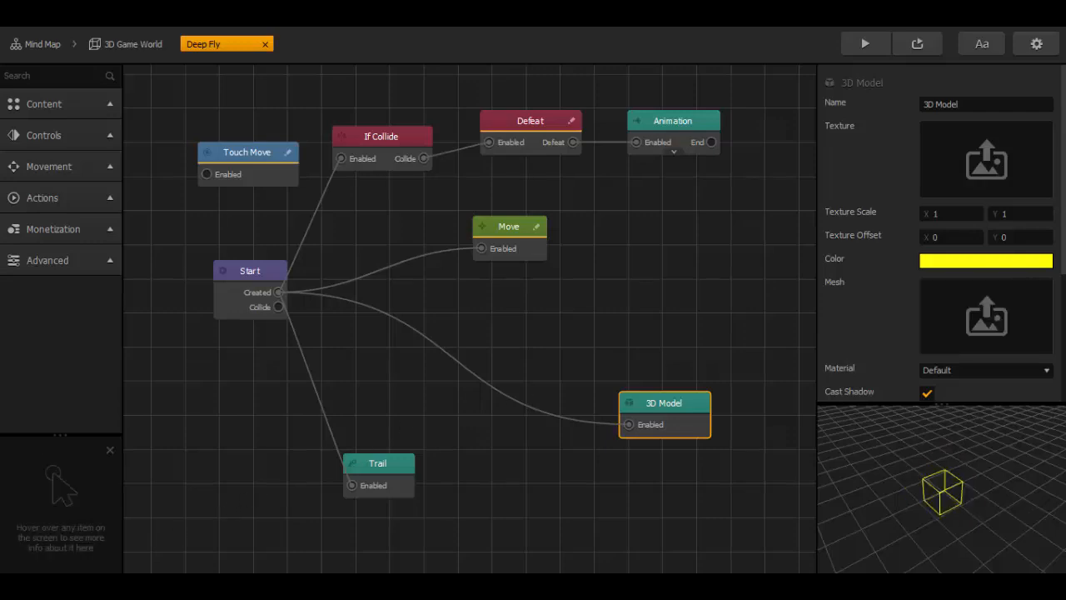
Step: Switch to Windows Explorer and open Amazon Drive > Buildbox > Buildbox 3 > Super Hero Game Pack > Super Hero Asset Pack, then minimize the window
left_click(96, 586)
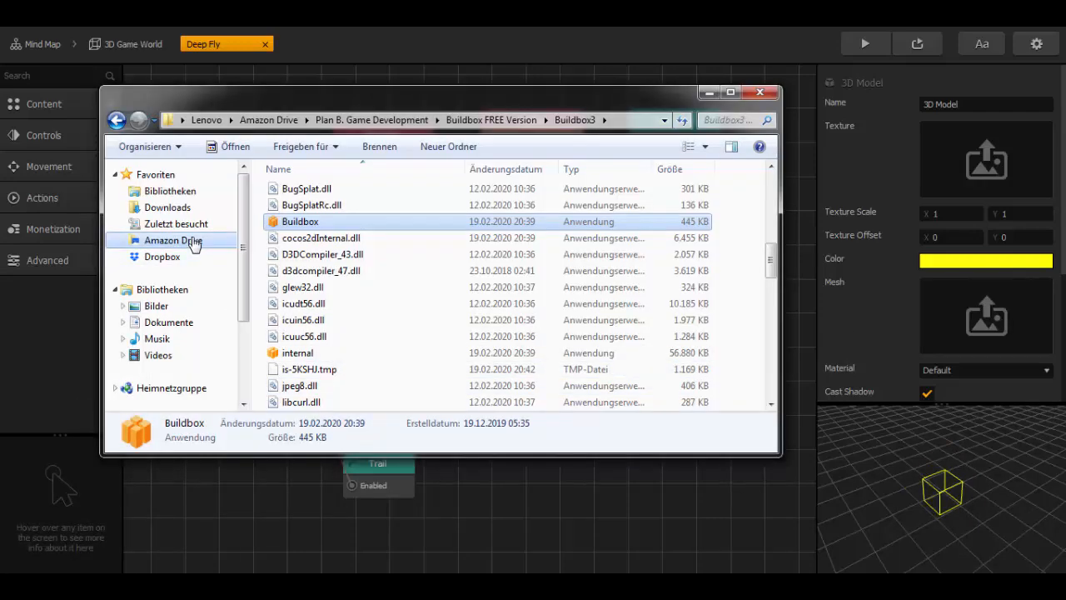
left_click(173, 239)
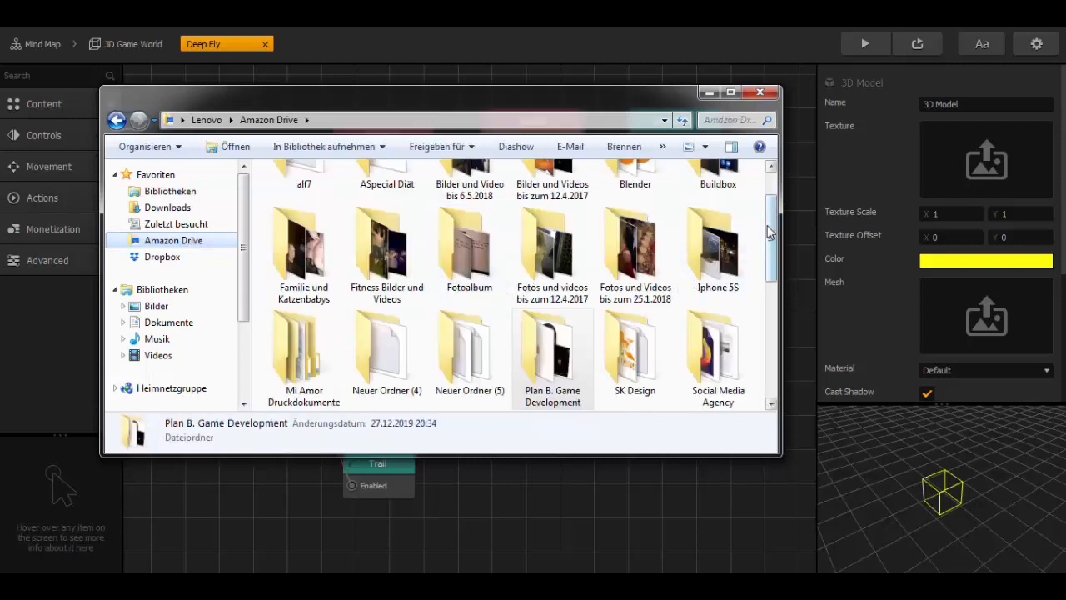
scroll(770, 199, "up", 1)
double_click(714, 214)
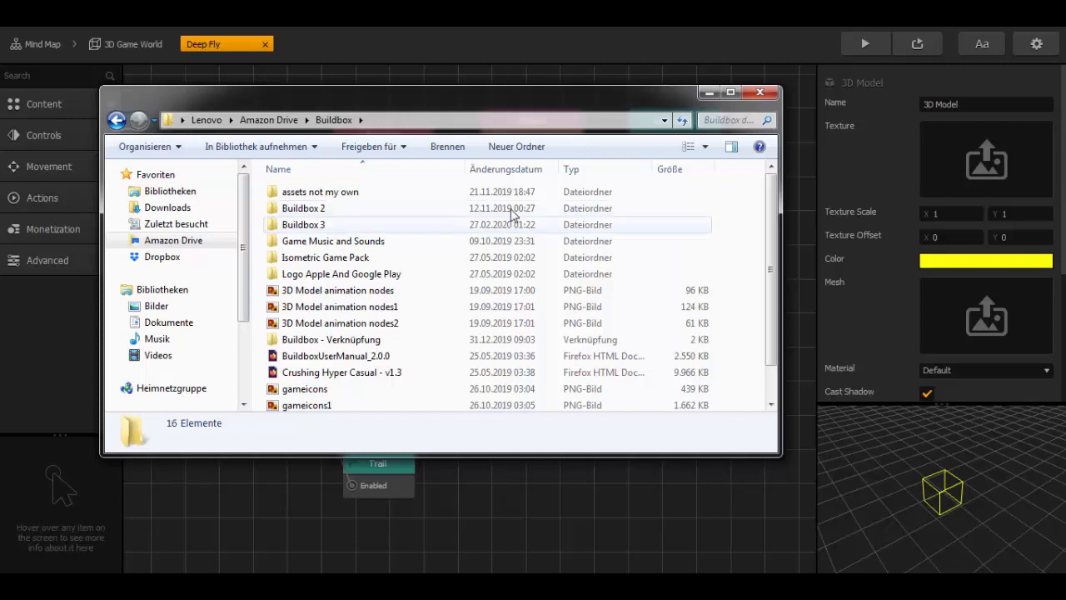
left_click(323, 226)
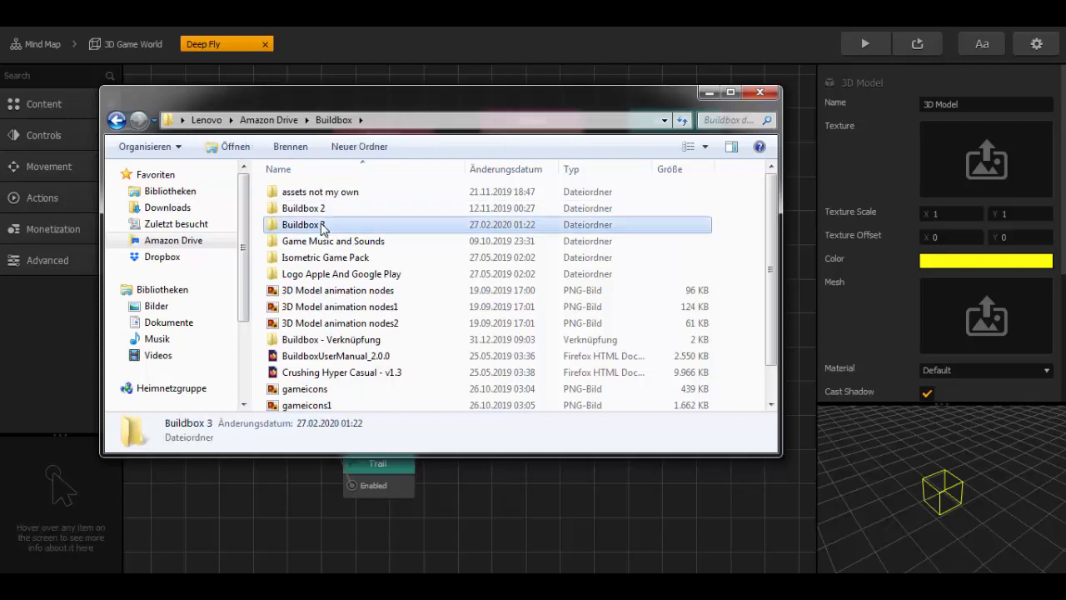
double_click(323, 226)
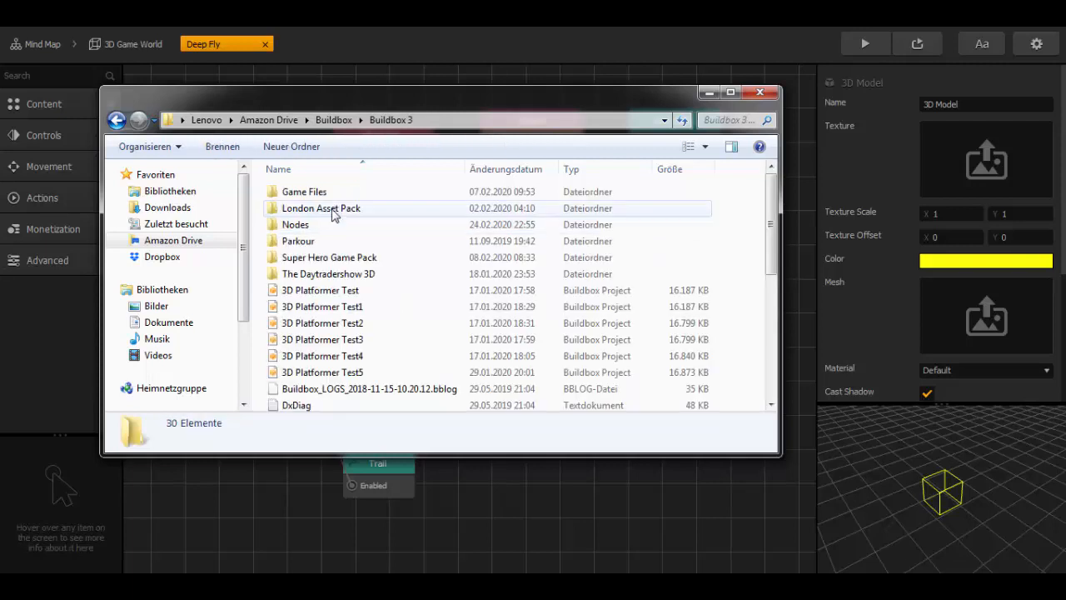
double_click(337, 257)
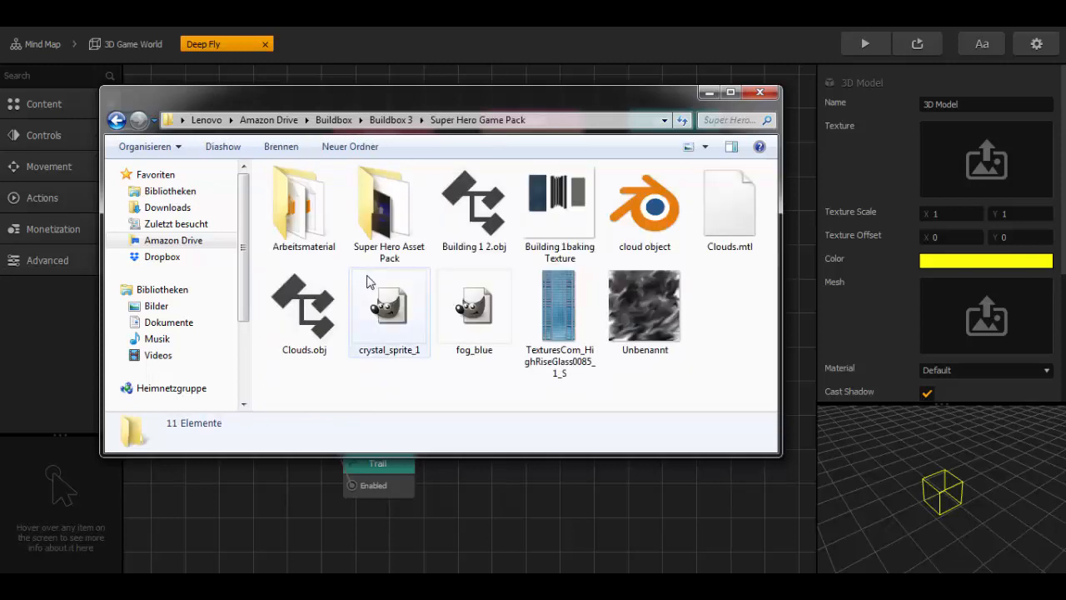
left_click(387, 222)
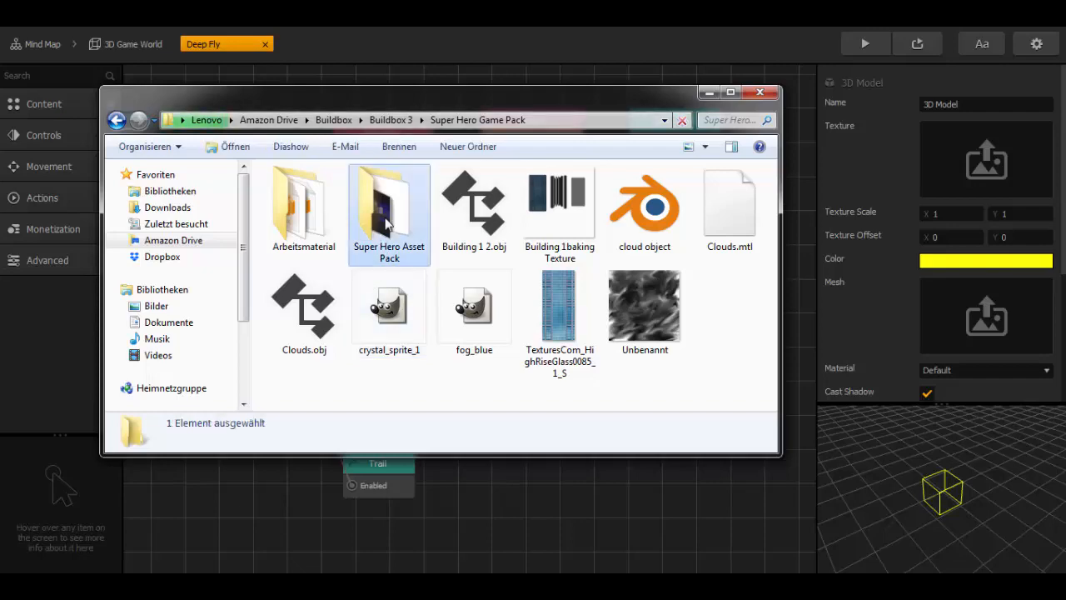
double_click(386, 222)
left_click(707, 93)
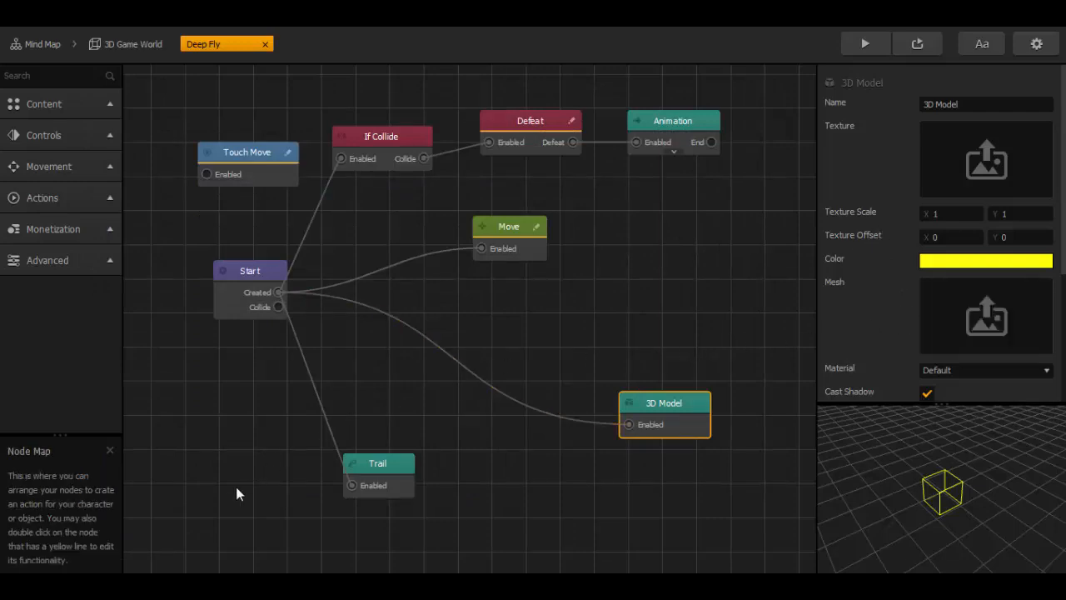
Step: Bring back the asset pack folder, open its Drone folder and assign drone.obj as the 3D Model node's mesh
left_click(235, 583)
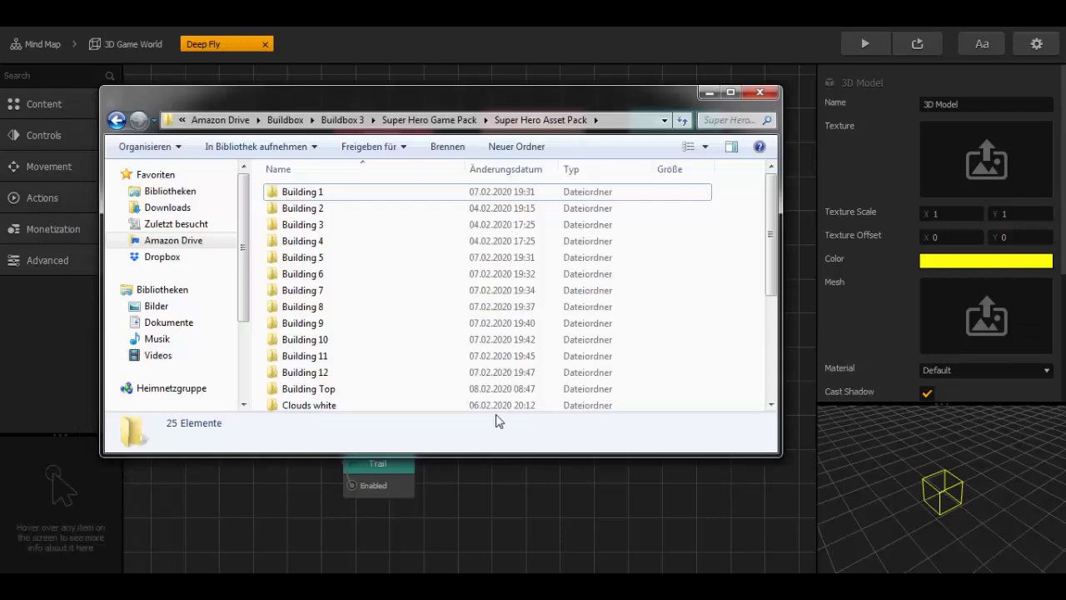
left_click_drag(771, 254, 770, 348)
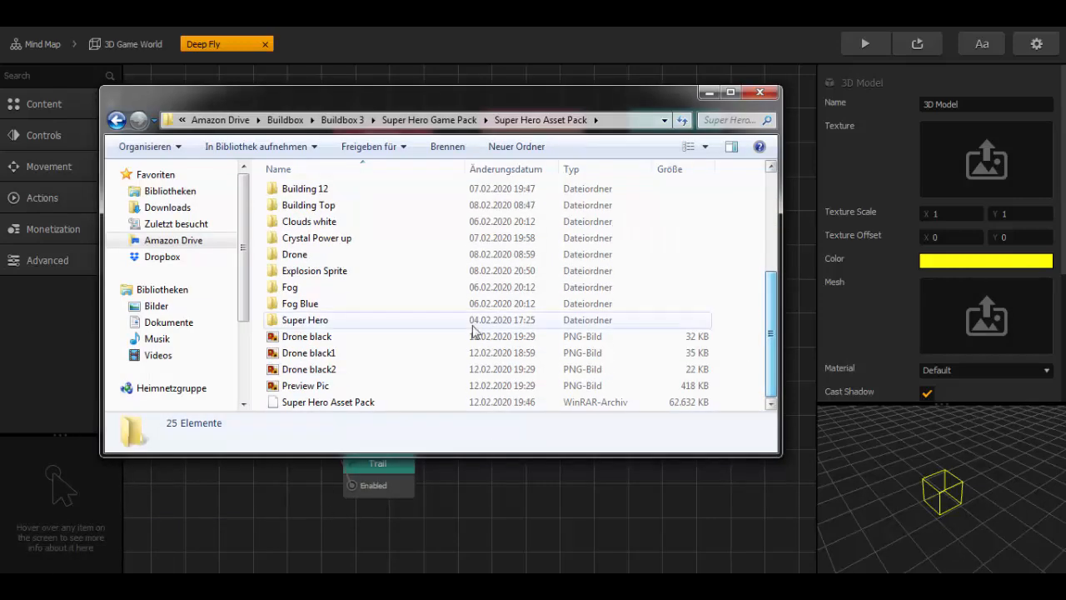
double_click(322, 257)
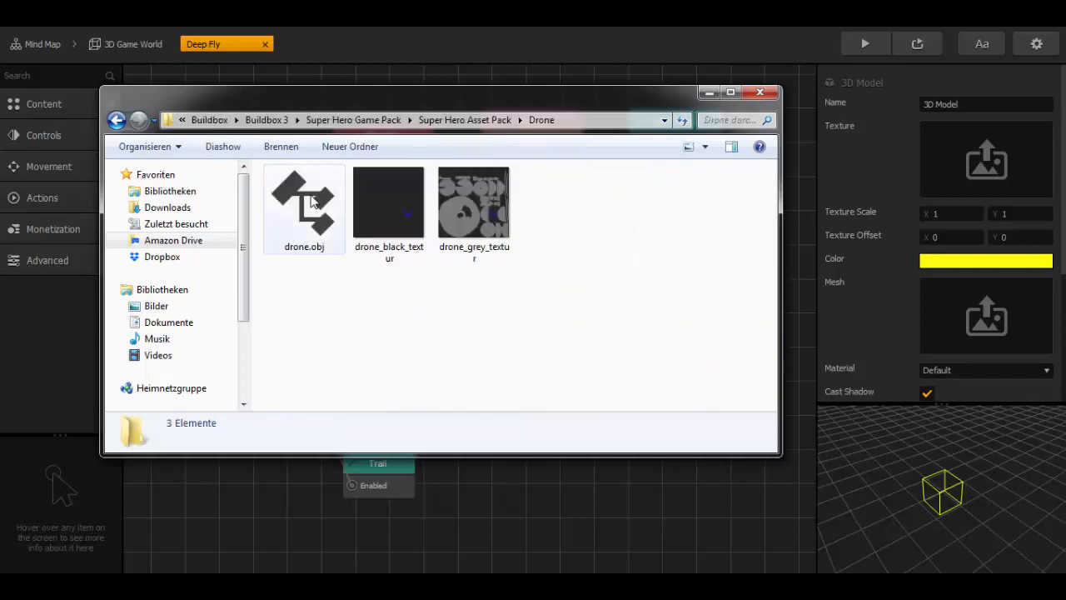
left_click(314, 202)
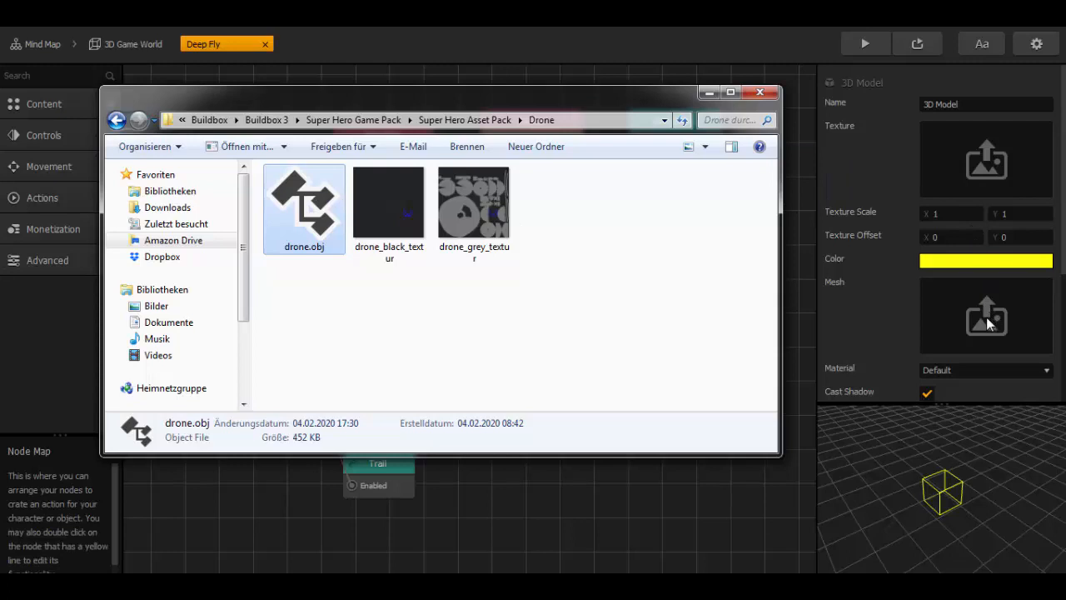
left_click_drag(969, 331, 970, 333)
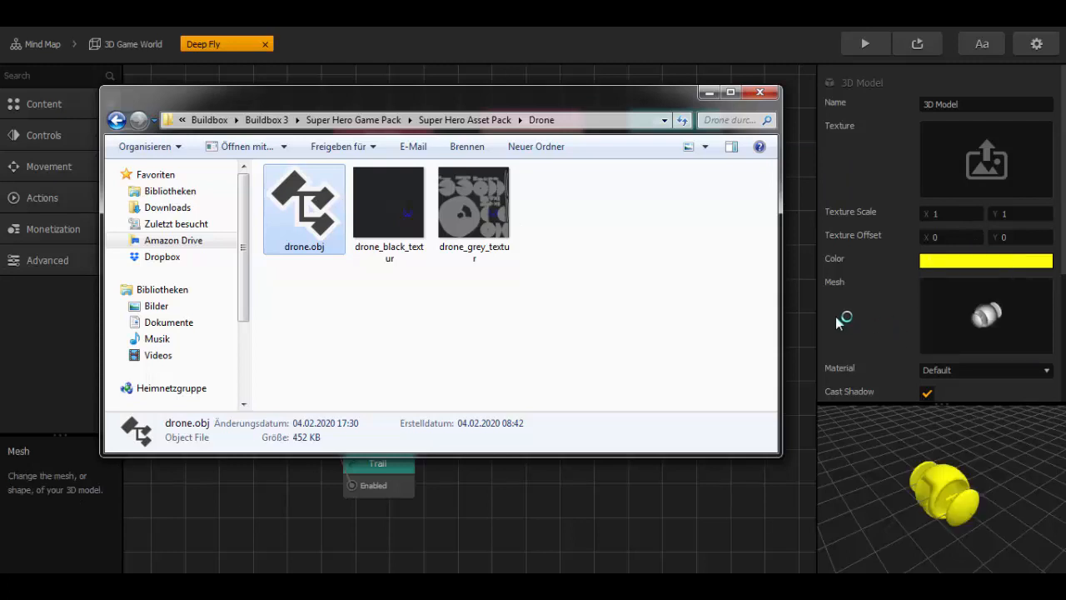
Step: Apply the drone_black_textur image as the 3D Model node's texture
left_click(395, 208)
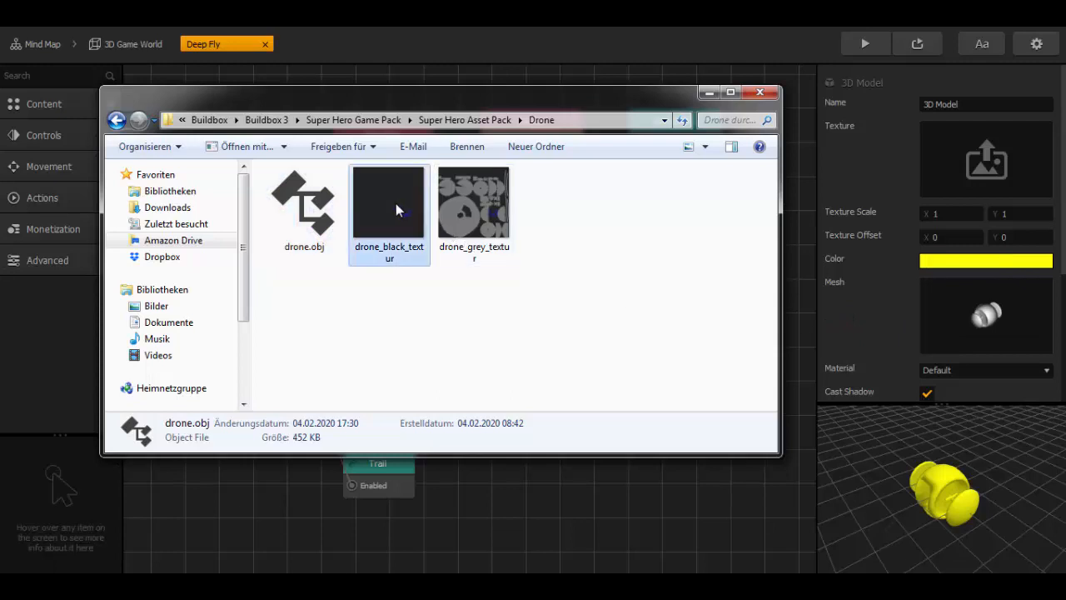
left_click_drag(395, 203, 989, 170)
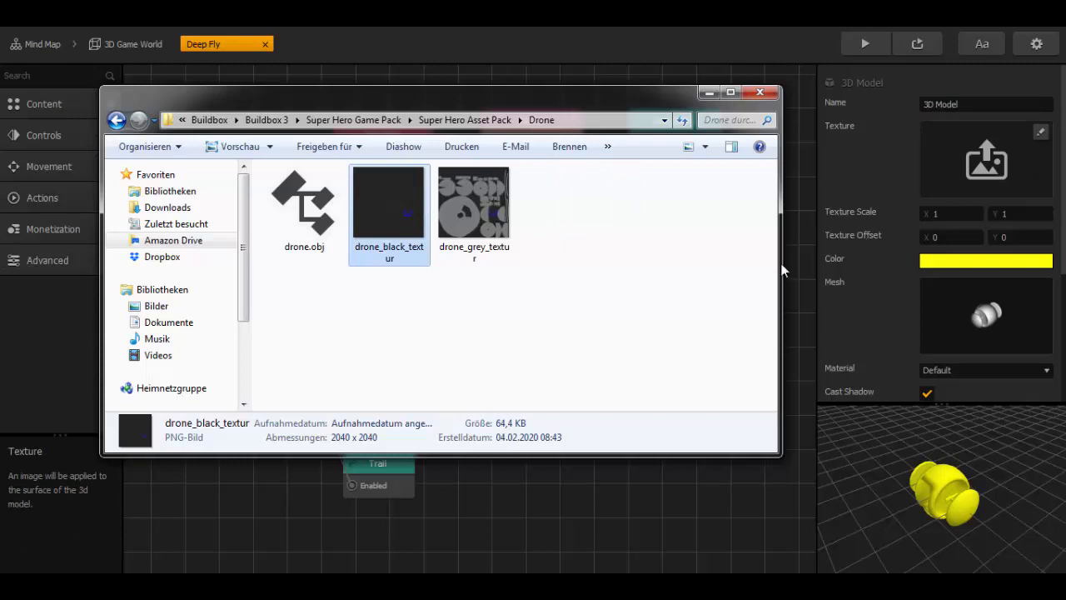
left_click(909, 210)
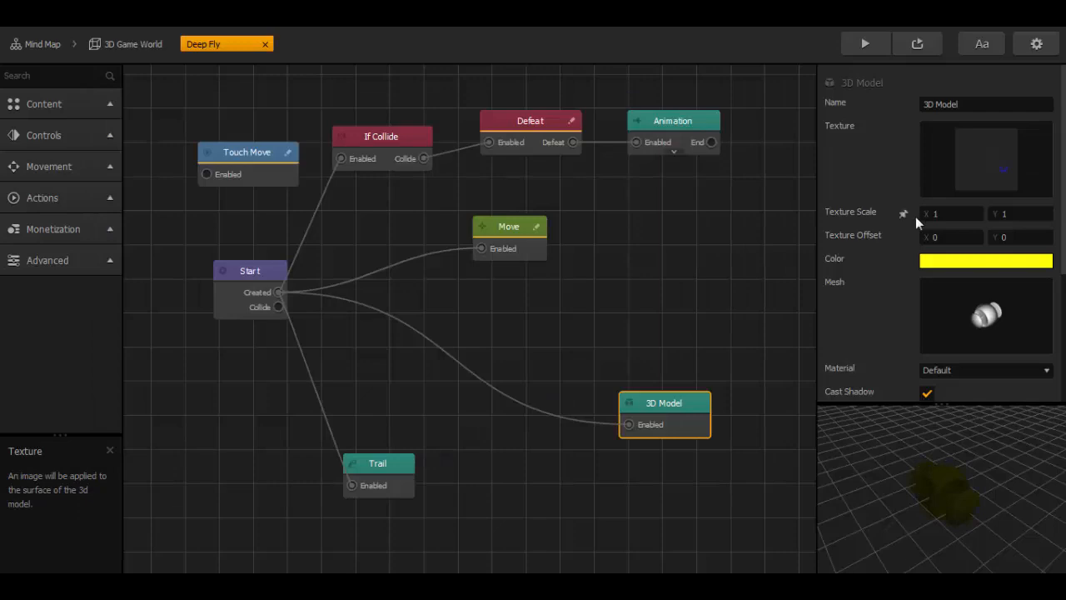
Step: Set the 3D Model node's color to white (#ffffff) and inspect the textured drone in the preview
left_click(1031, 267)
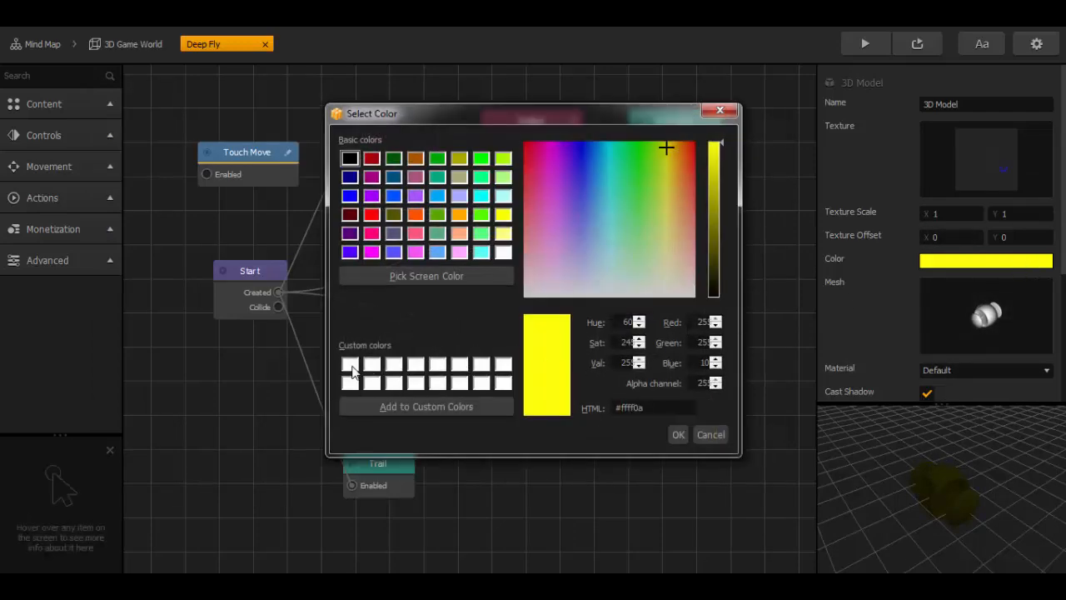
left_click(350, 367)
left_click(678, 433)
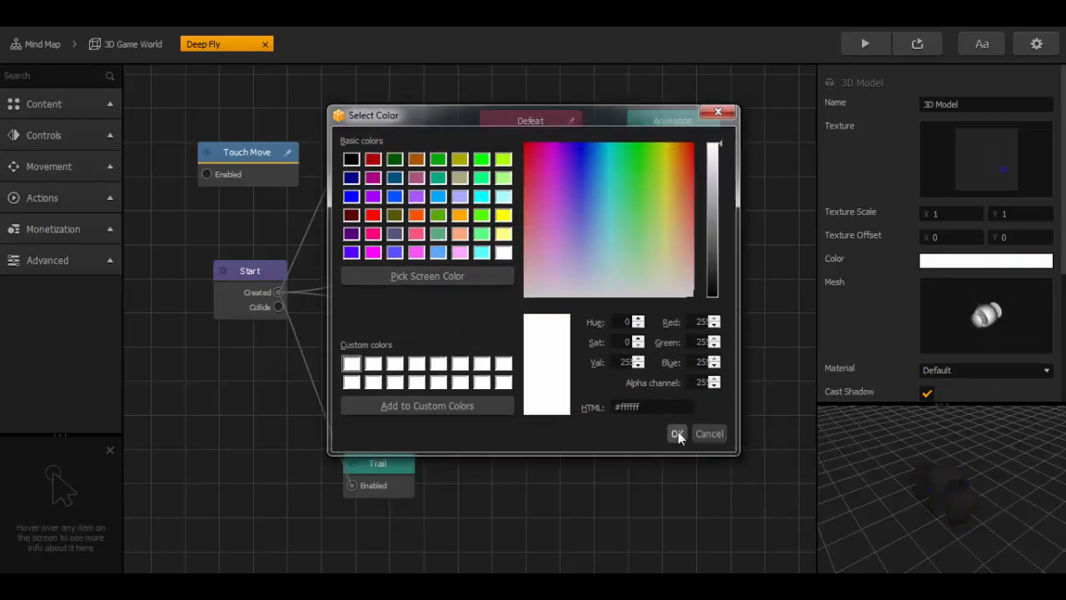
left_click_drag(916, 504, 983, 481)
scroll(975, 503, "up", 8)
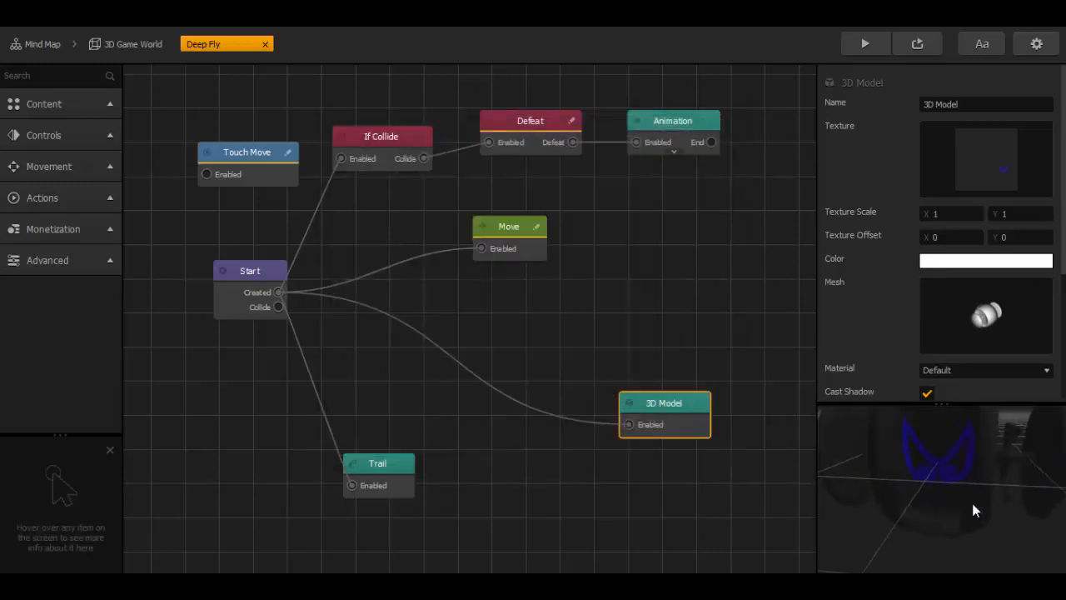
scroll(911, 483, "down", 8)
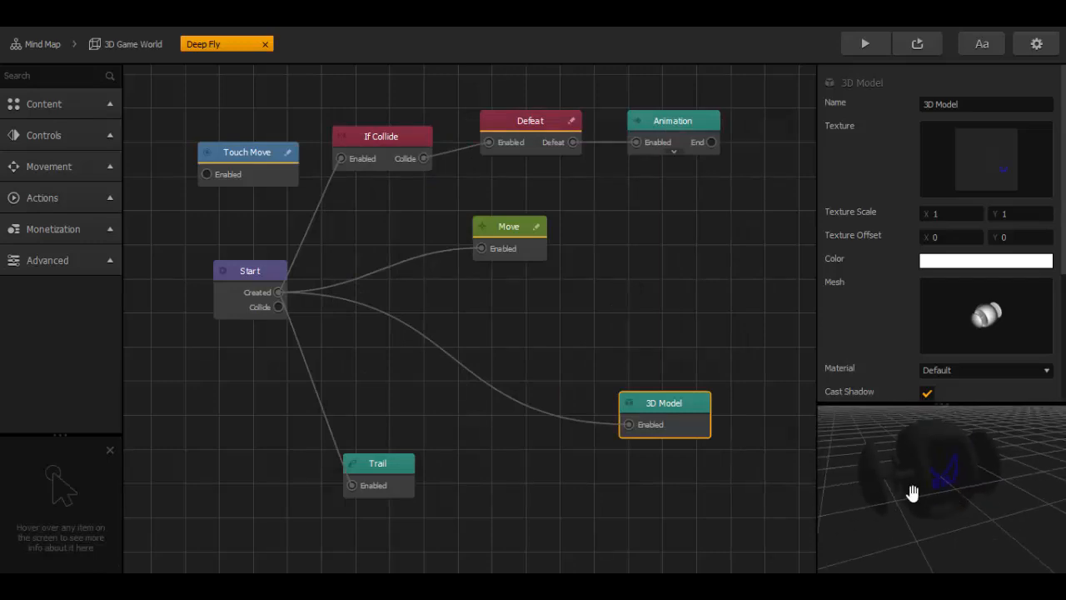
left_click_drag(913, 492, 971, 490)
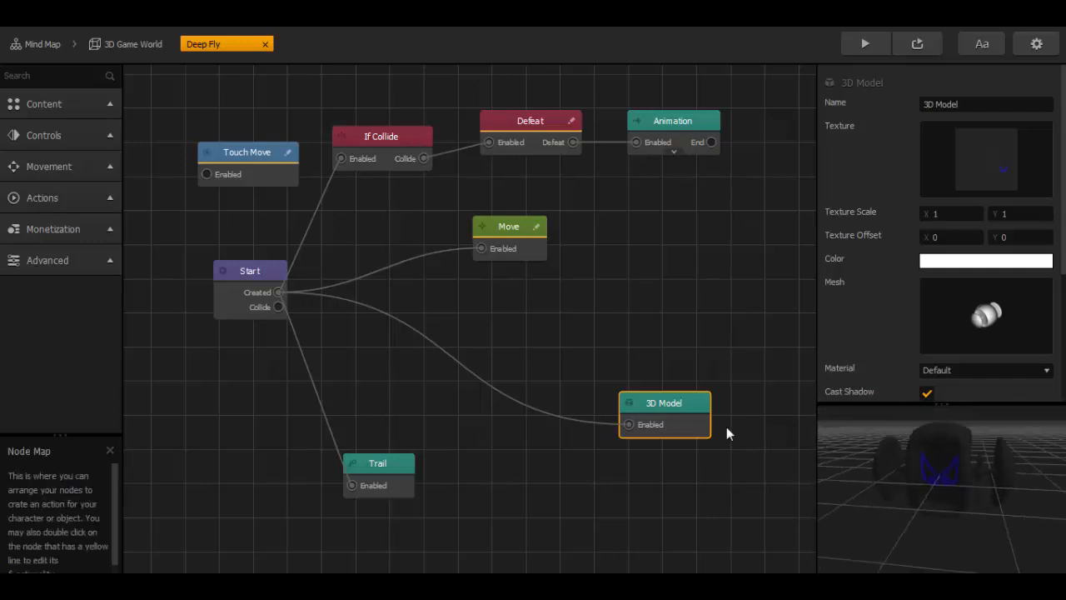
scroll(727, 429, "down", 2)
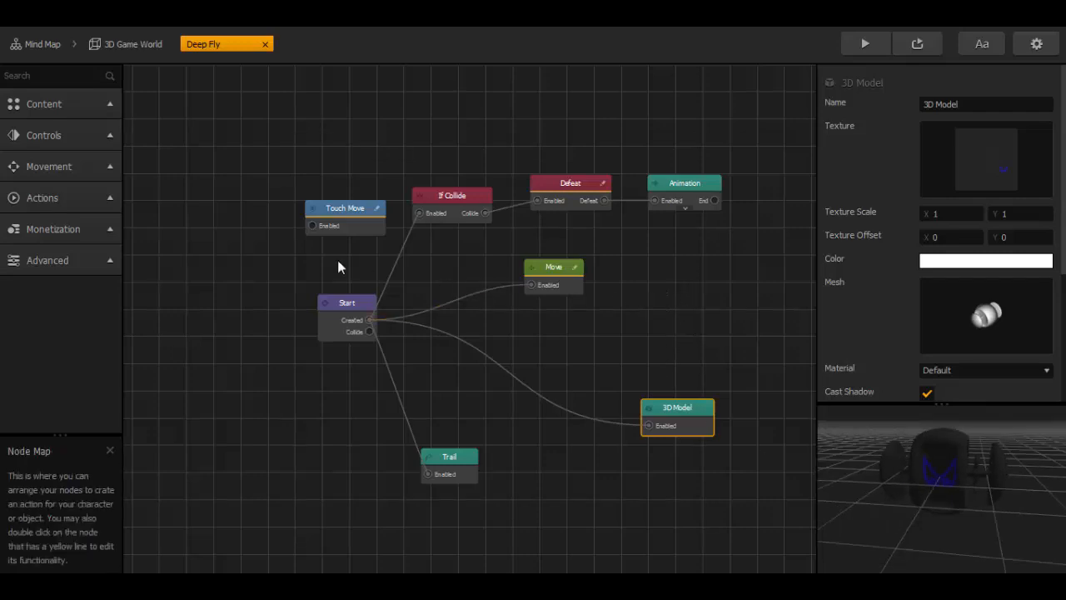
Step: Open the Character's node map from the 3D Game World and examine its If Collide node settings
left_click(139, 40)
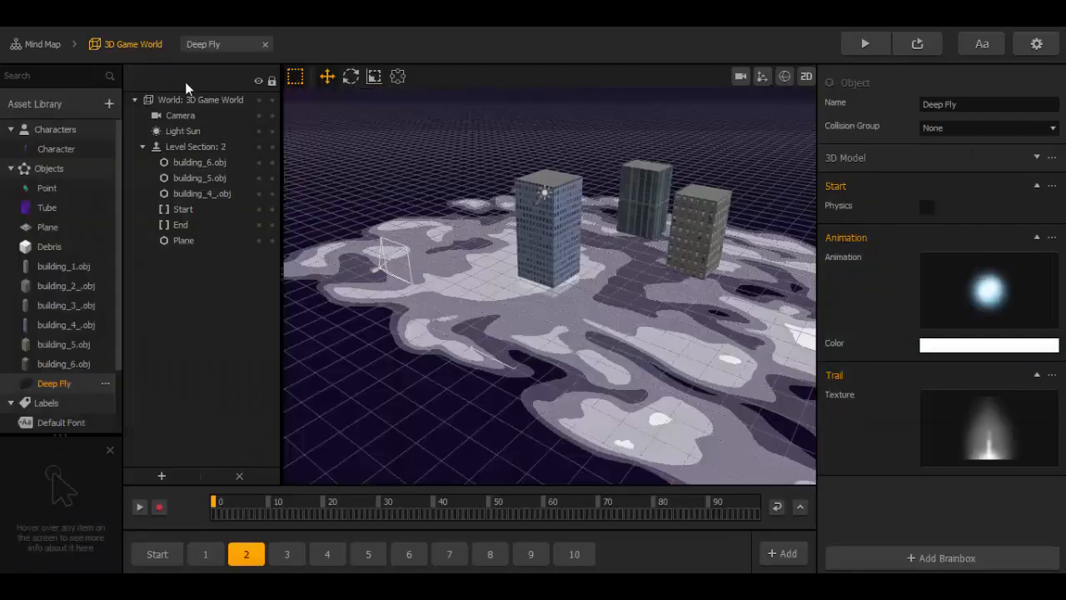
left_click(104, 149)
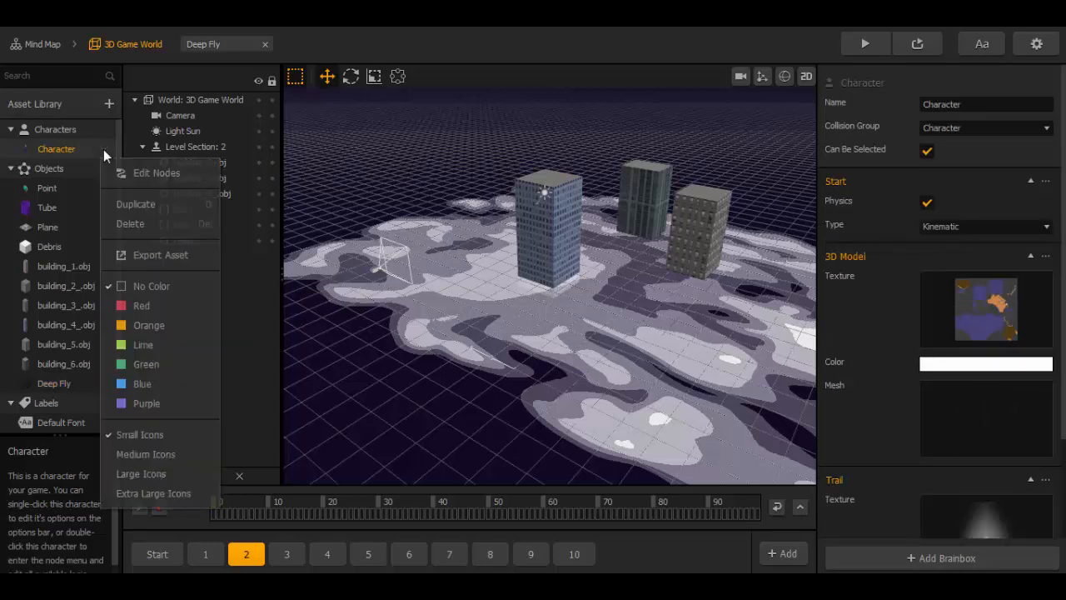
left_click(138, 172)
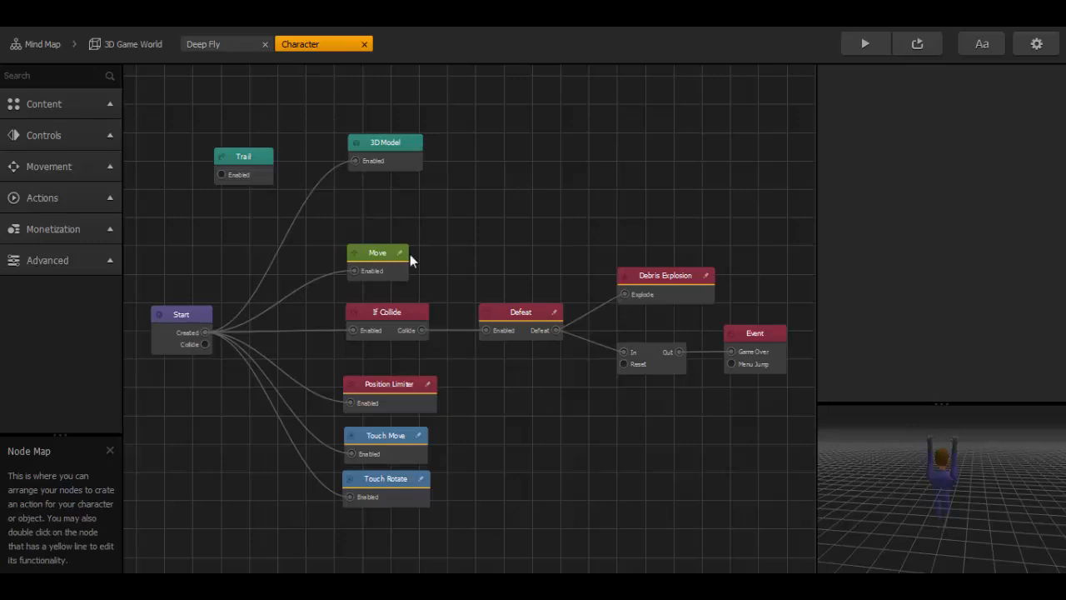
left_click(400, 314)
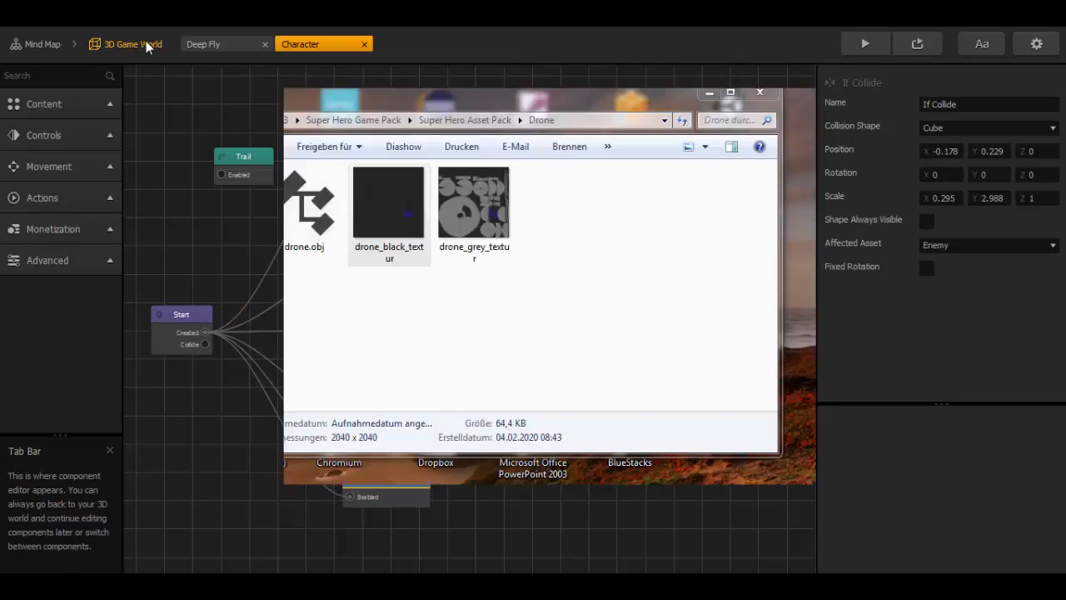
Step: Return to the 3D Game World, rename the Deep Fly object to Drone Black and enable its physics
left_click(146, 41)
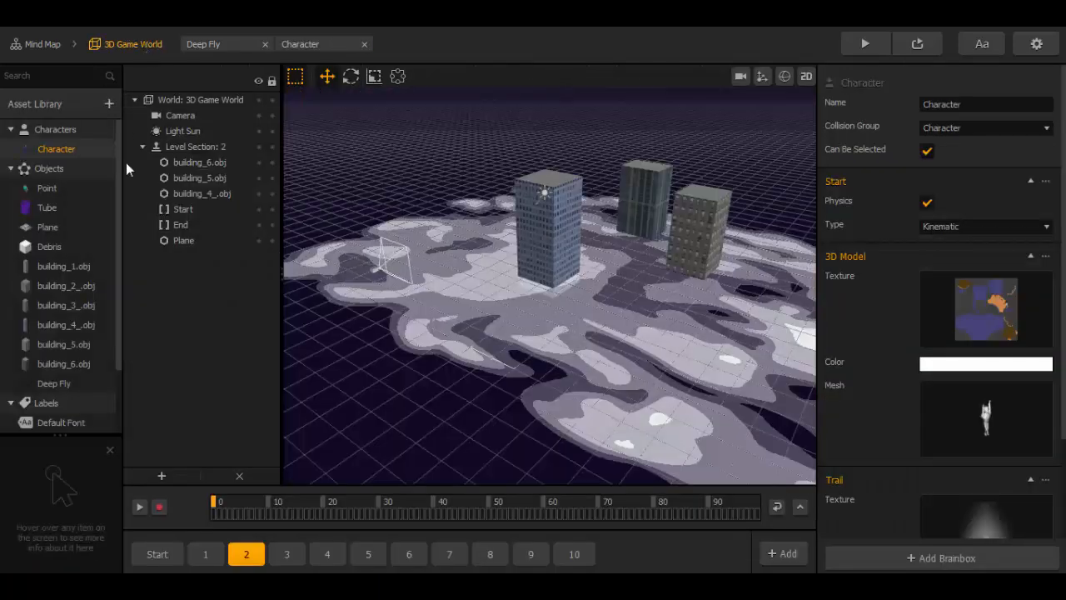
left_click(60, 383)
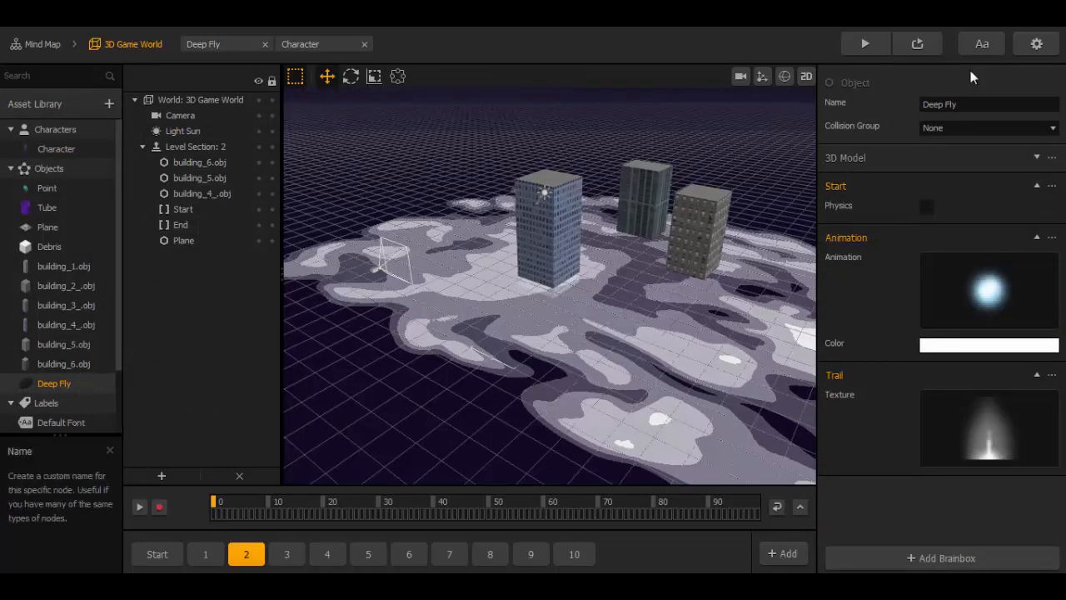
left_click(965, 102)
left_click_drag(965, 104, 909, 107)
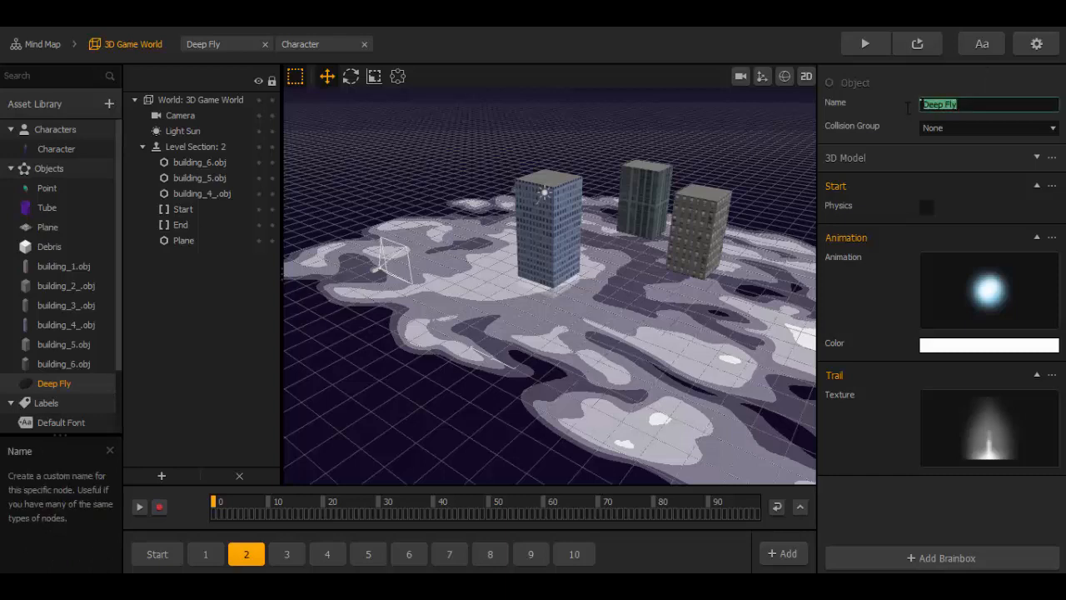
type("Drone Black")
key("Return")
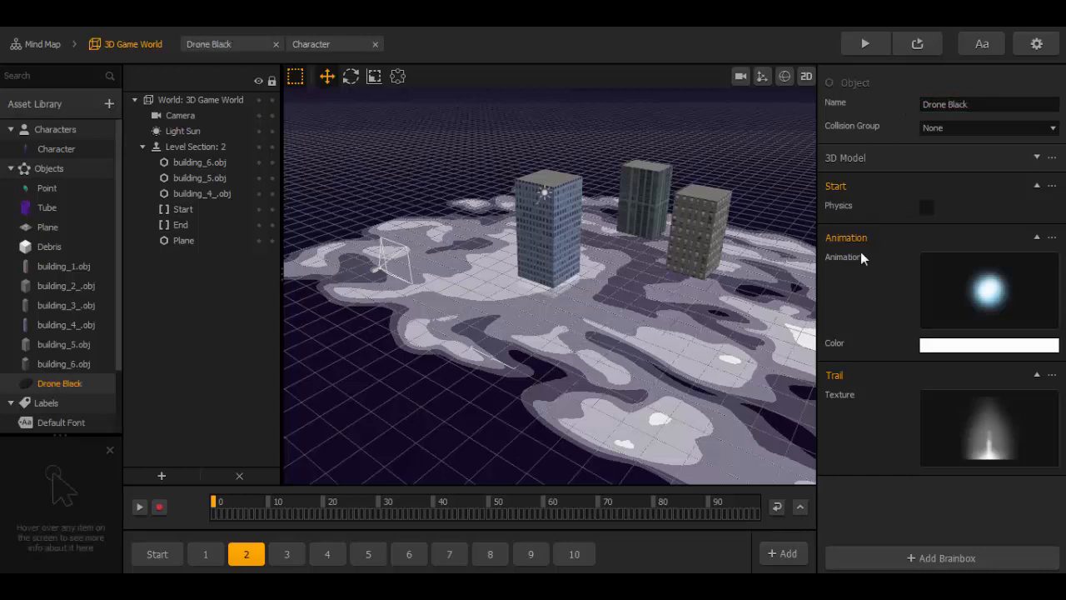
mouse_move(893, 161)
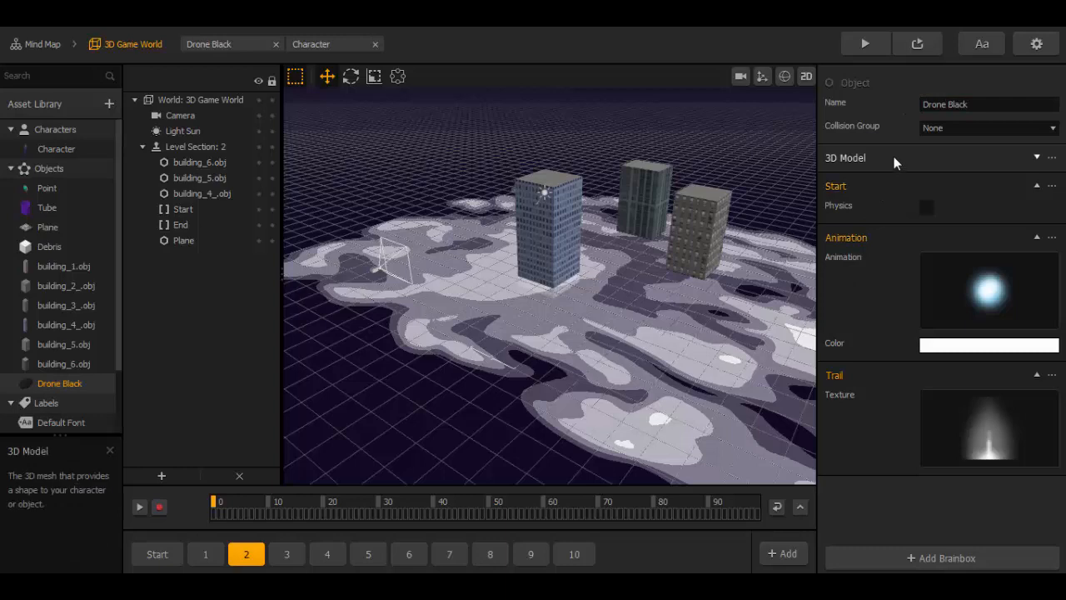
left_click(927, 207)
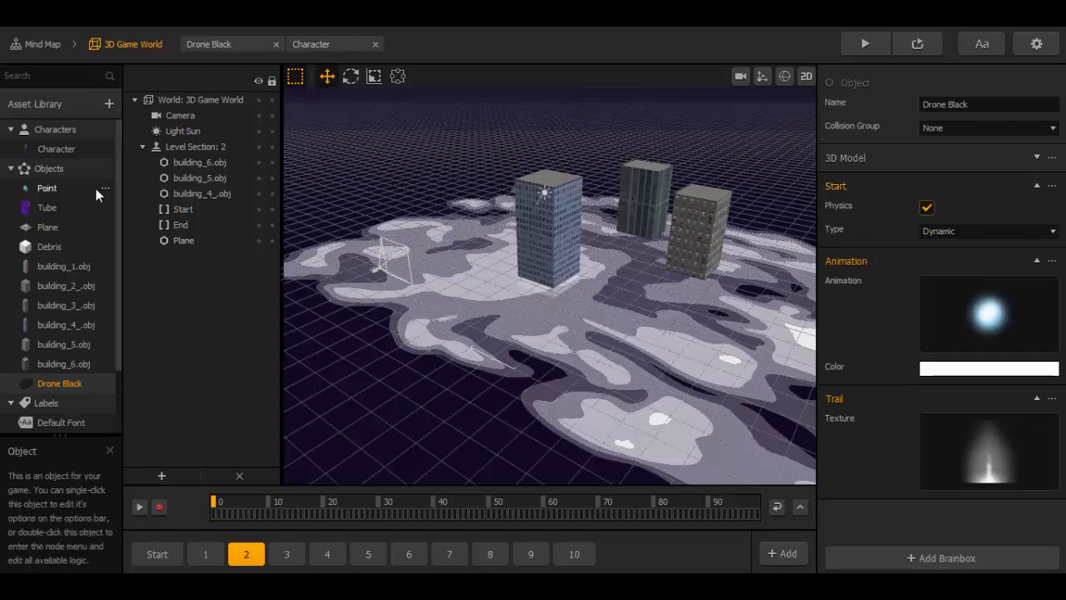
Step: Duplicate the Character's If Collide node, disconnect the copy from Defeat and place it between the 3D Model and Move nodes
left_click(105, 151)
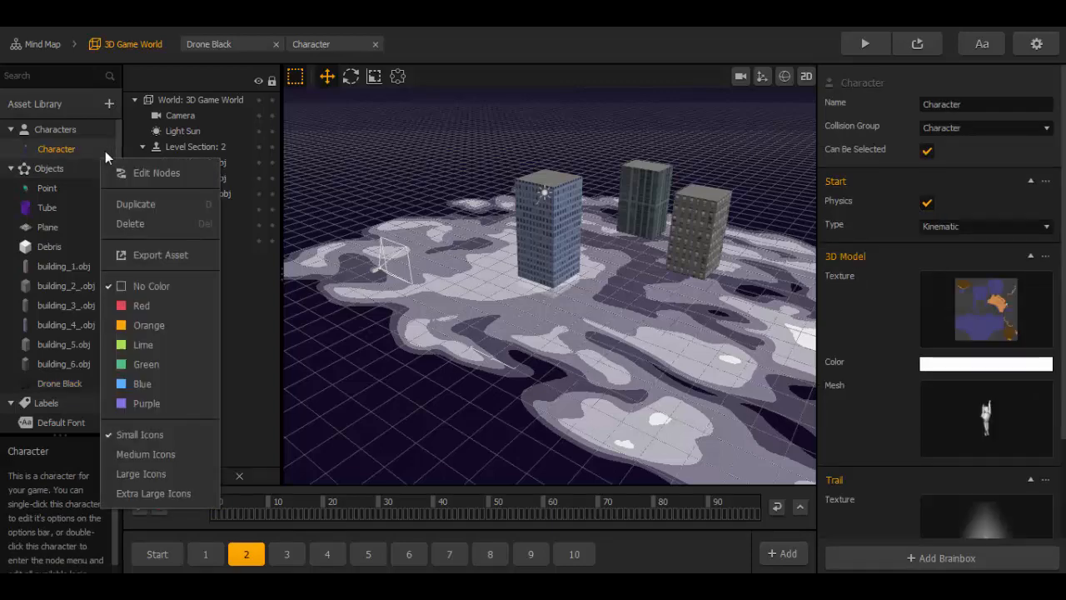
left_click(124, 171)
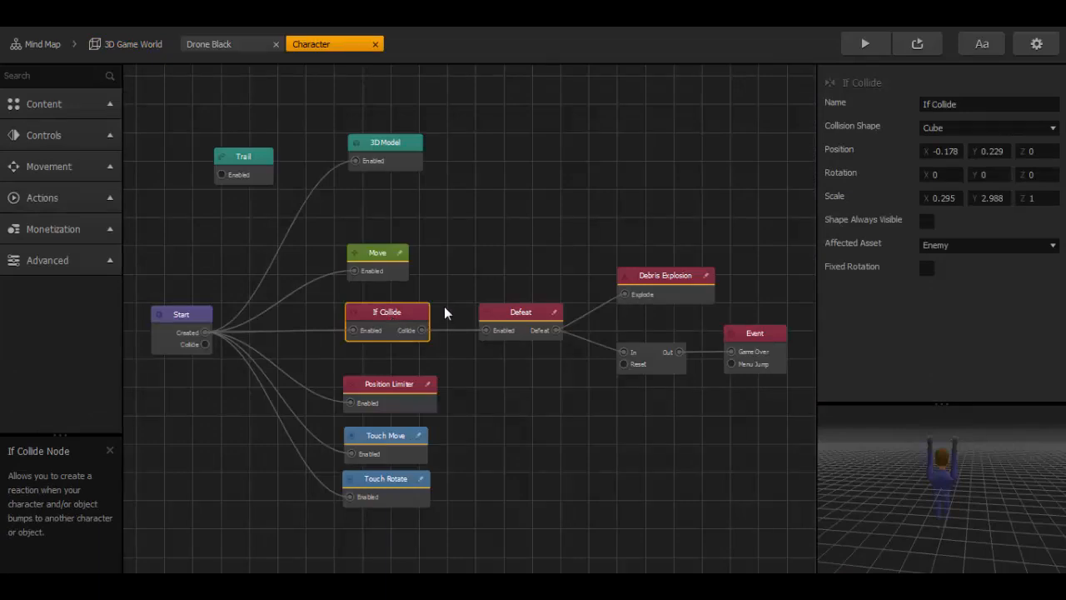
key("ctrl+d")
left_click_drag(464, 311, 470, 176)
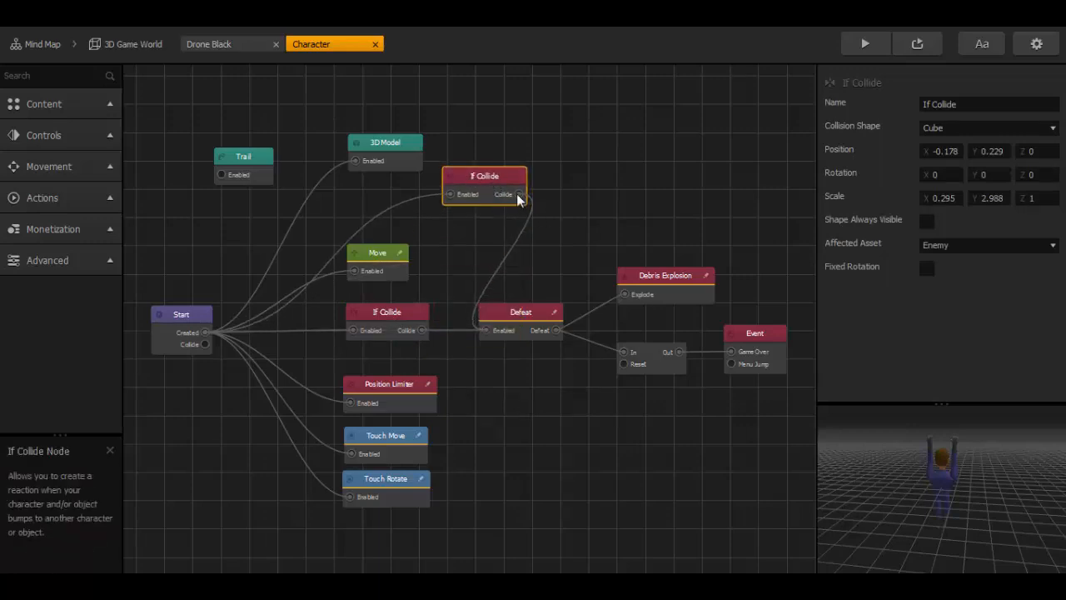
left_click_drag(528, 198, 543, 205)
mouse_move(479, 182)
left_mouse_down()
mouse_move(478, 139)
mouse_move(493, 127)
mouse_move(503, 181)
mouse_move(485, 187)
left_mouse_up()
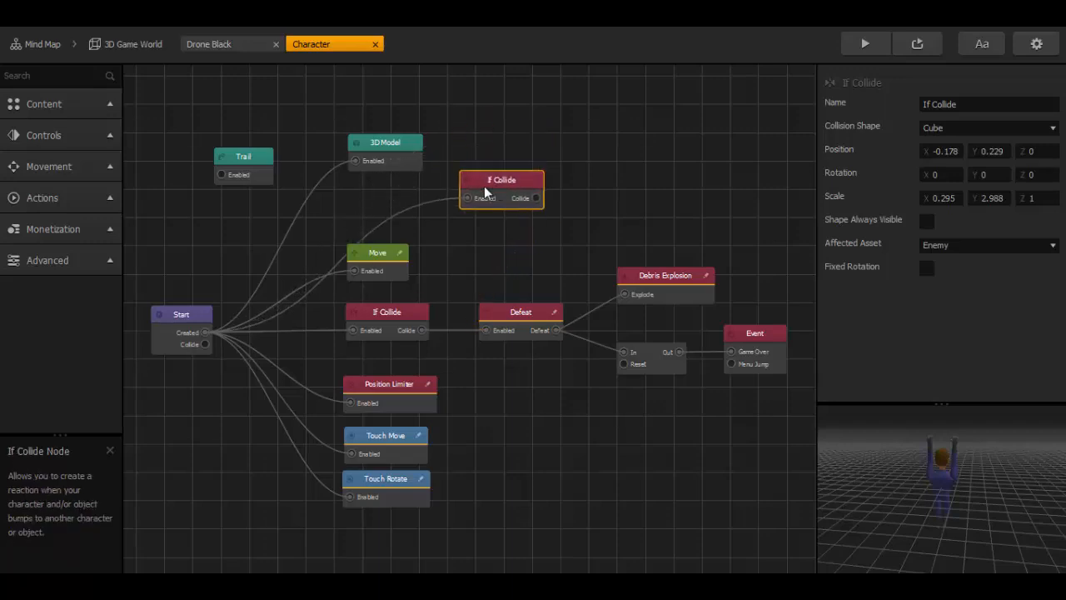
left_click_drag(399, 156, 391, 104)
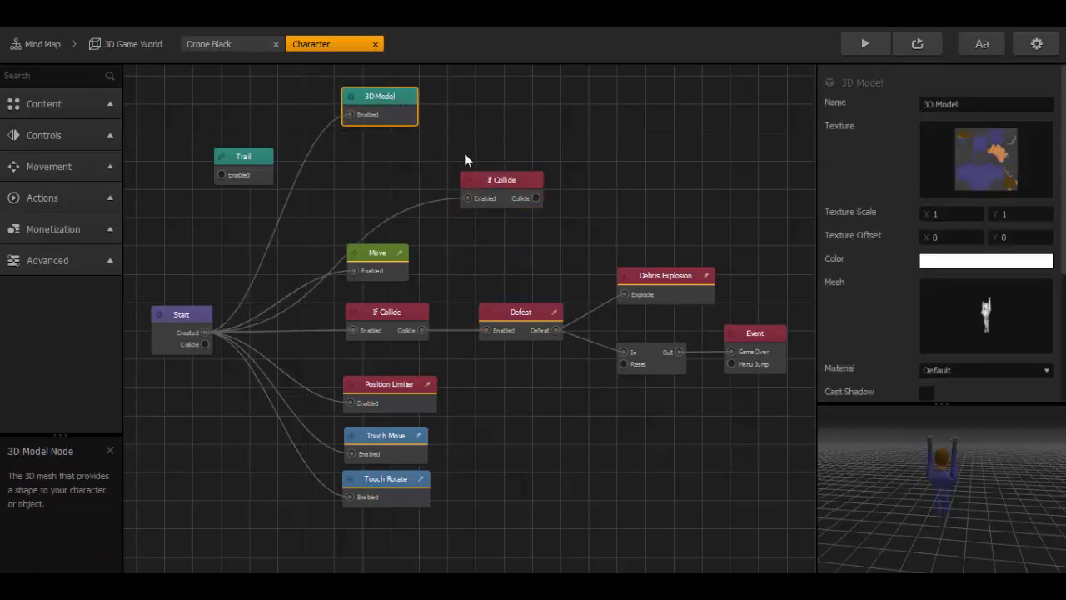
left_click_drag(493, 183, 394, 167)
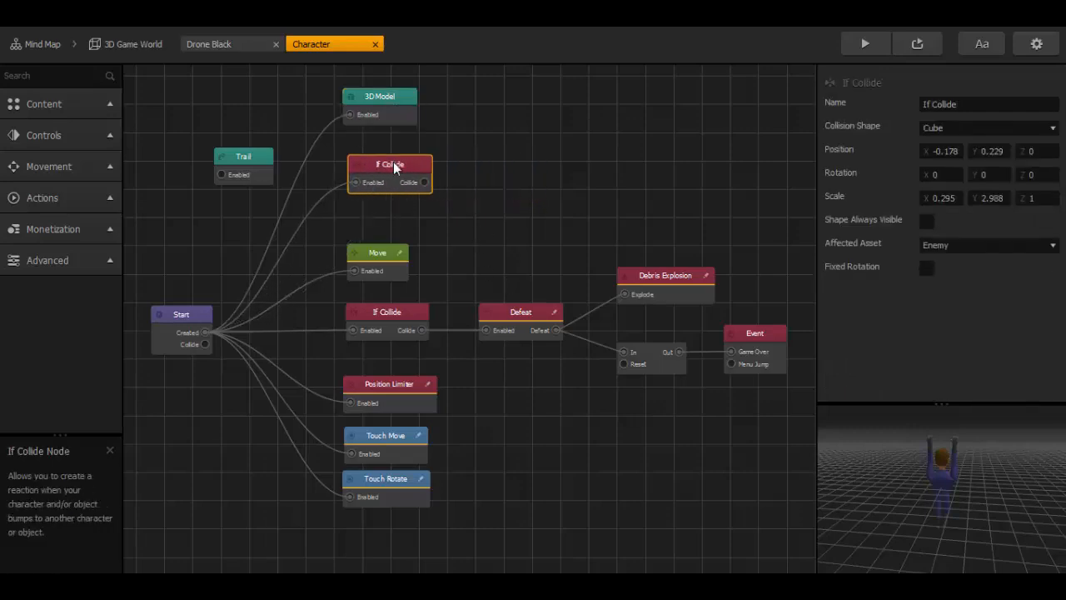
Step: Duplicate the Defeat node, place the copy beside the new If Collide node and connect that node's Collide output to it
left_click(497, 309)
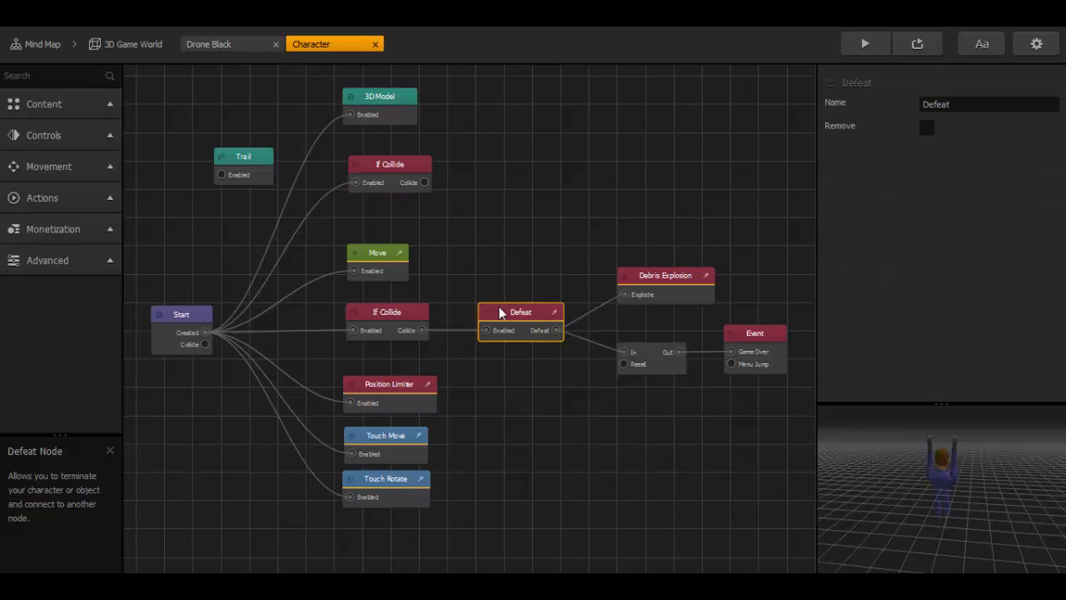
key("ctrl+d")
left_click_drag(597, 317, 514, 151)
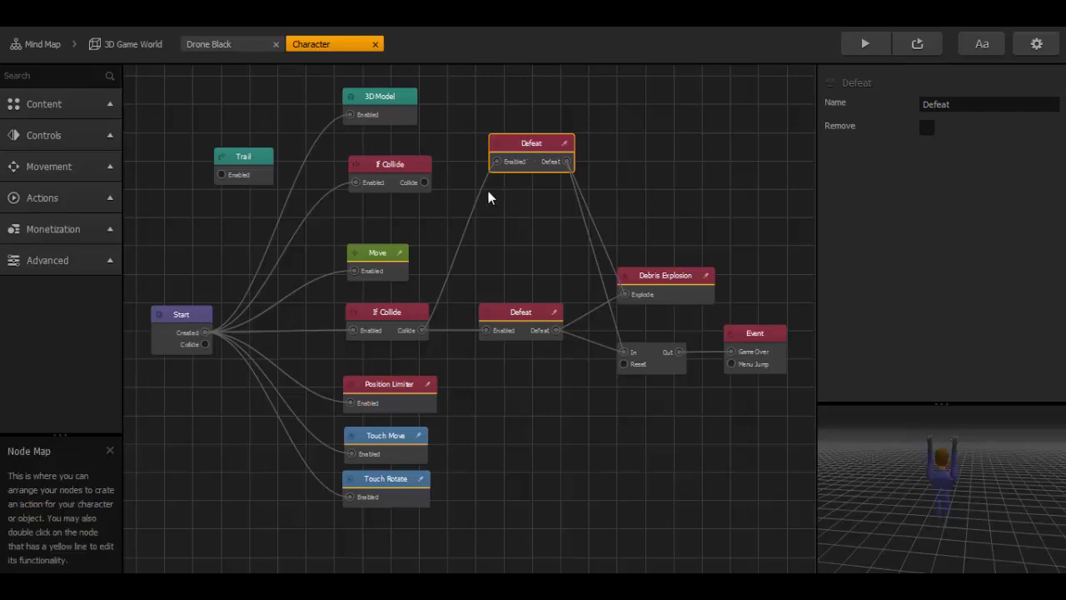
left_click_drag(488, 191, 503, 164)
left_click(426, 183)
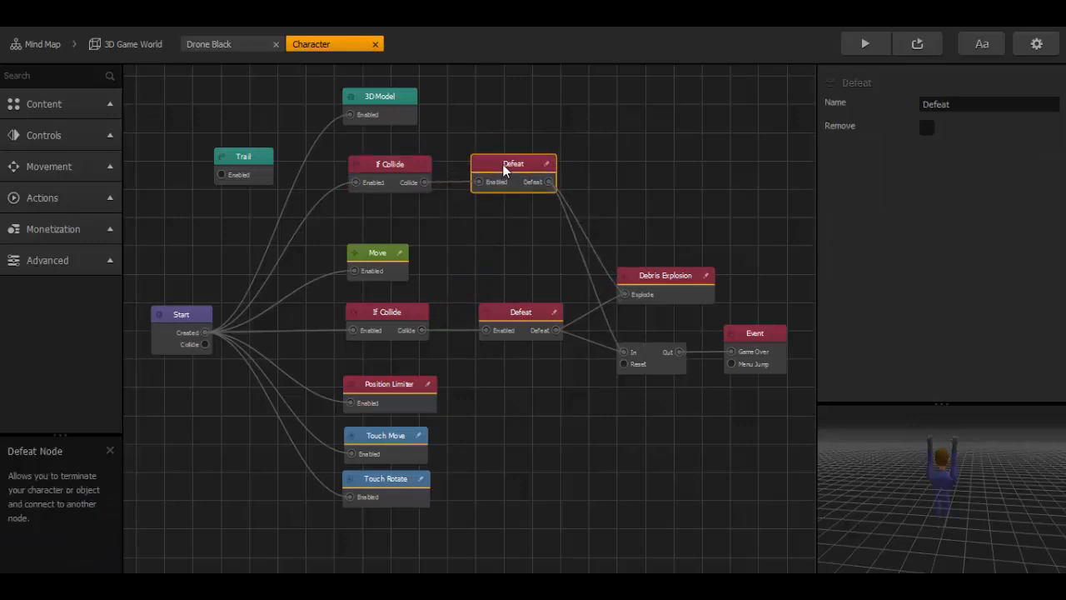
Step: Set the new If Collide node's affected asset to Drone Black and move the Debris Explosion node up
left_click(390, 168)
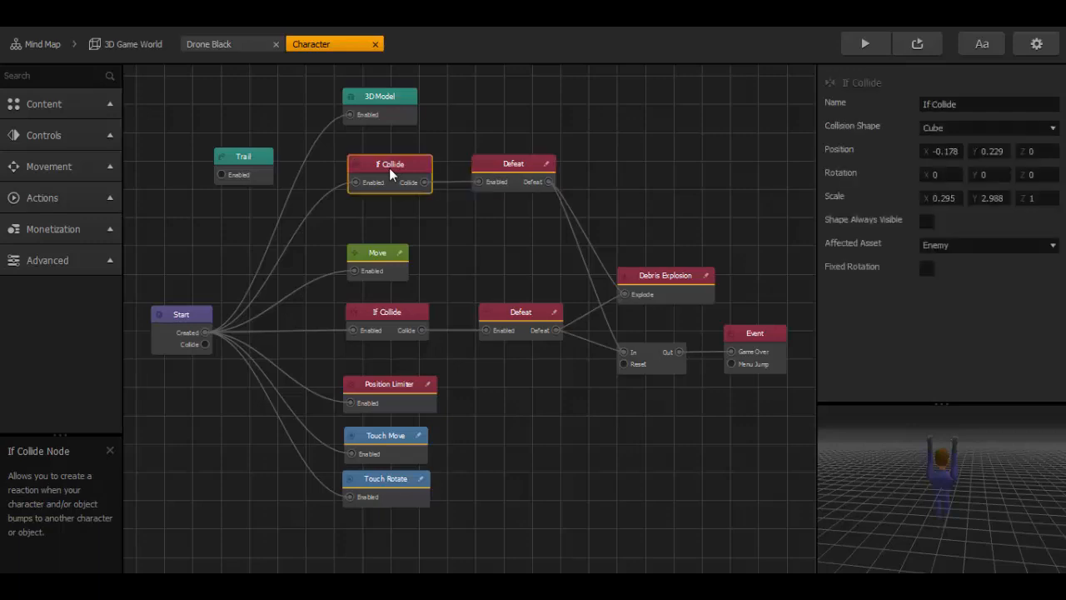
left_click(933, 245)
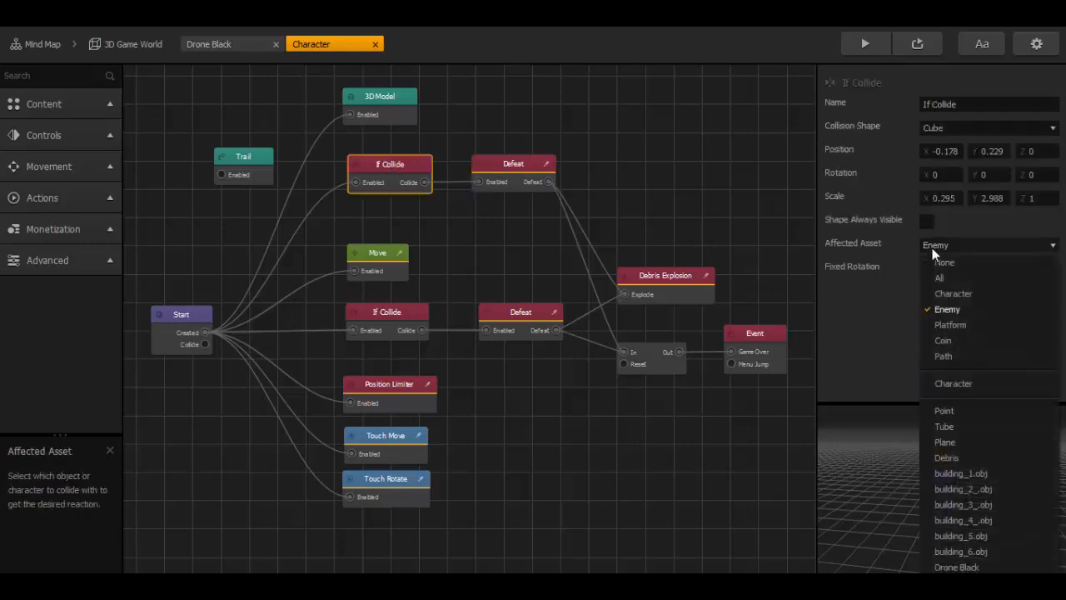
left_click(970, 567)
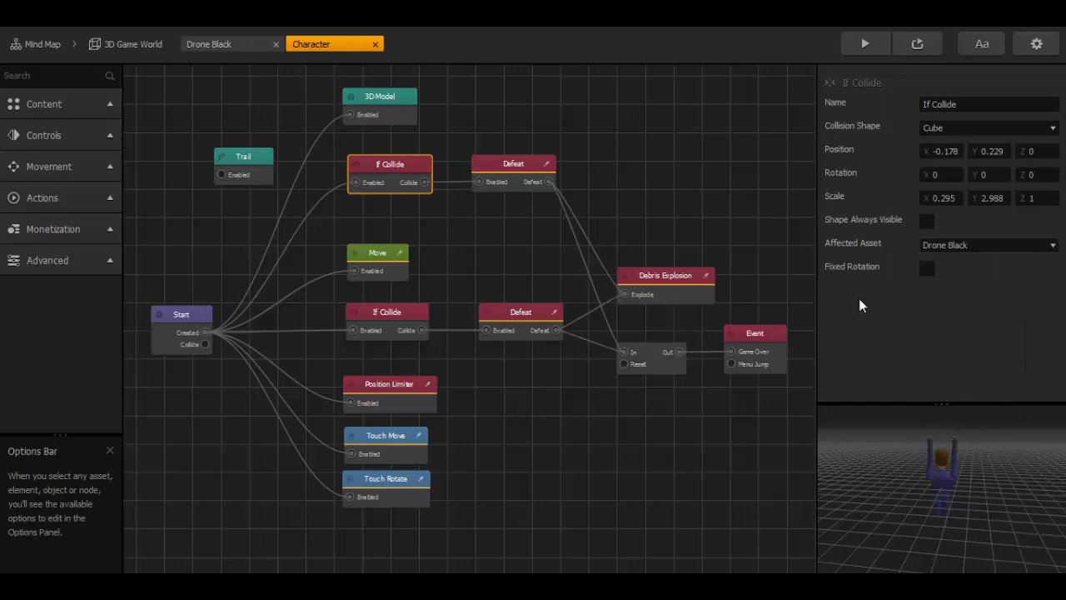
left_click_drag(669, 277, 695, 222)
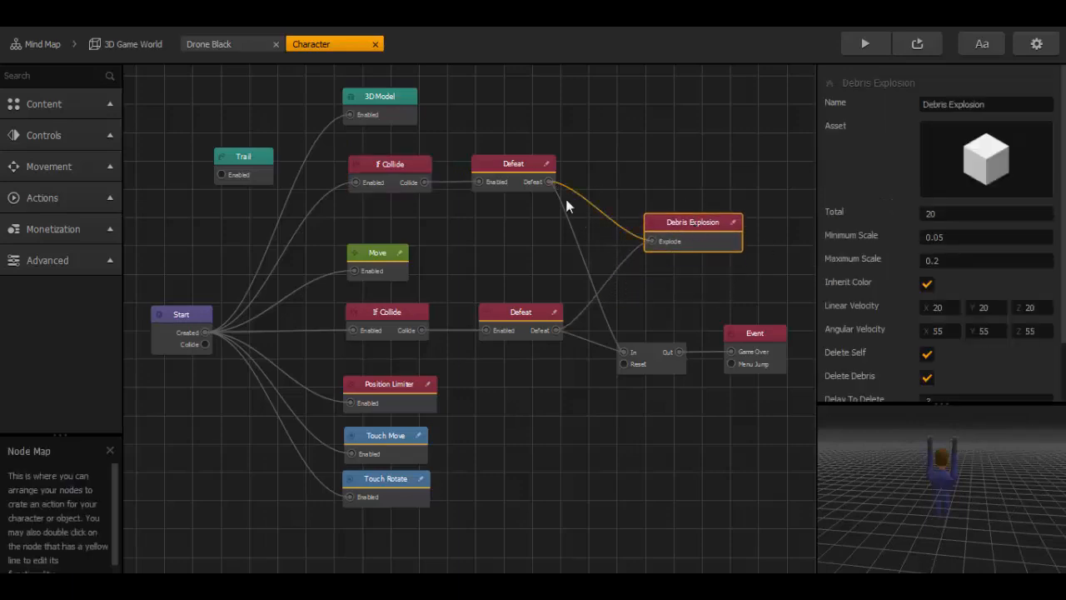
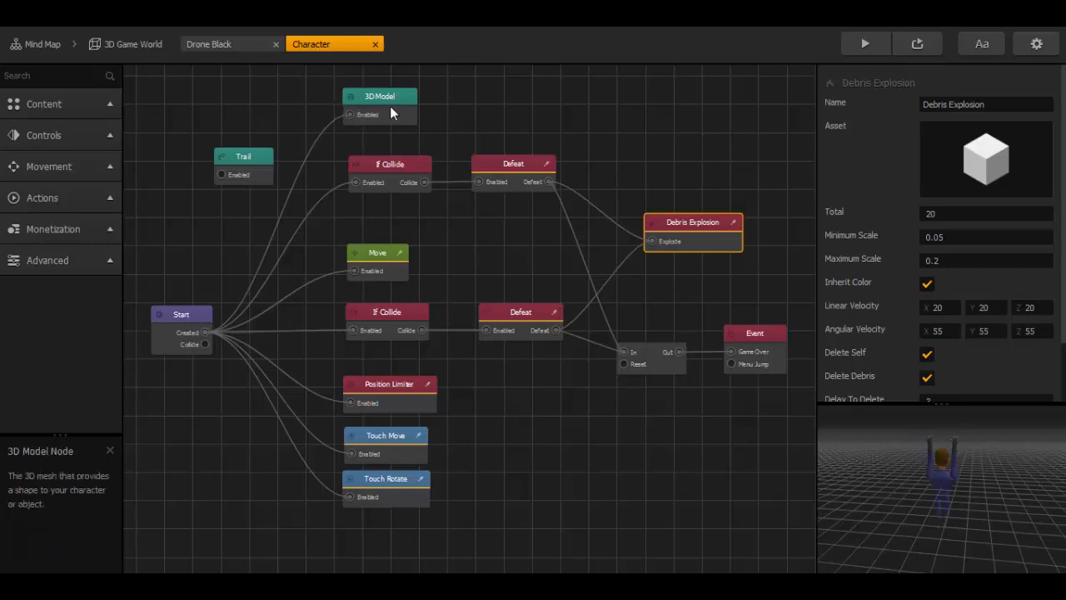
Step: Show collision shapes in the Start level section of the 3D Game World and compare the Character's two If Collide shapes
left_click(149, 44)
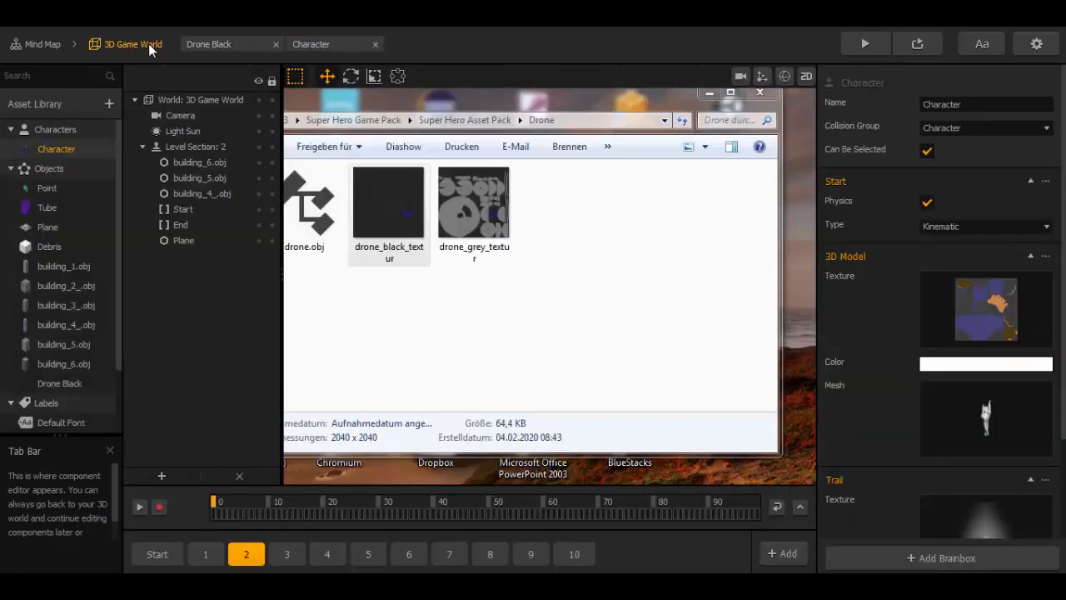
left_click(171, 563)
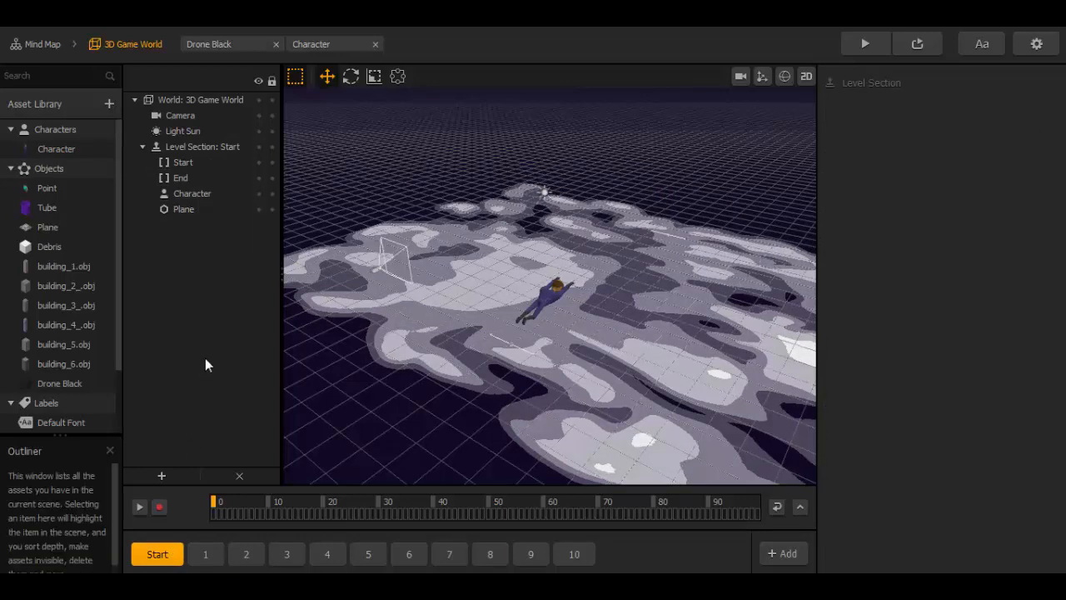
left_click(787, 79)
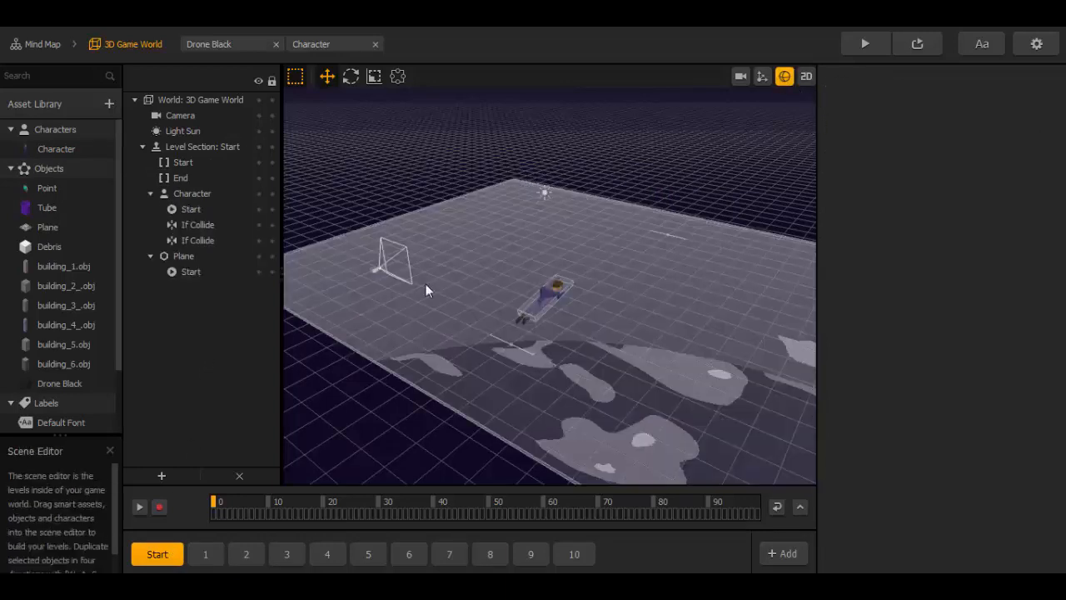
left_click(206, 226)
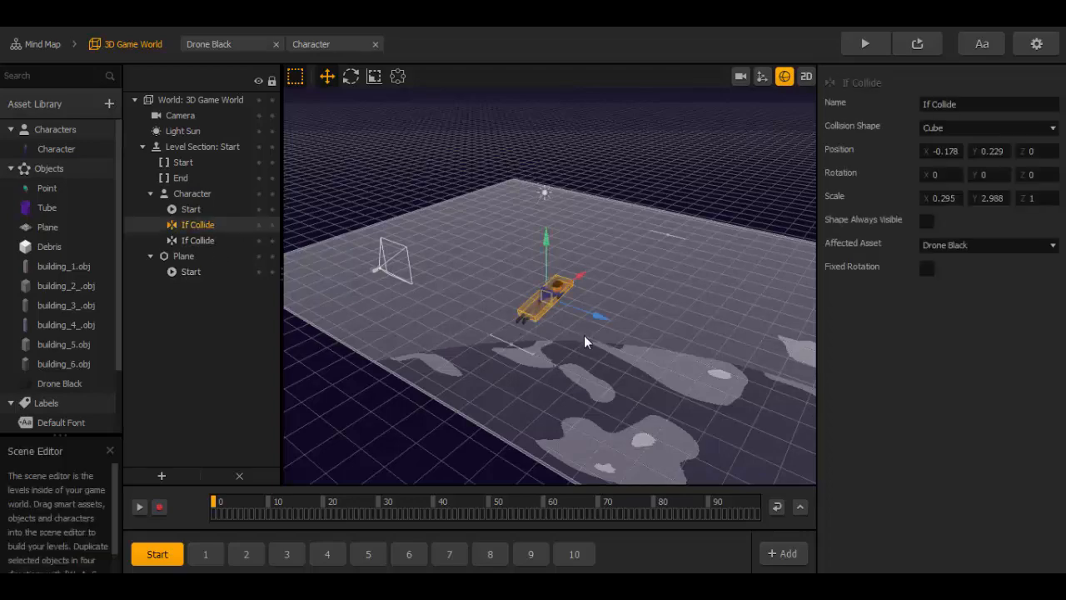
scroll(584, 334, "up", 3)
right_click_drag(634, 384, 589, 364)
left_click(213, 245)
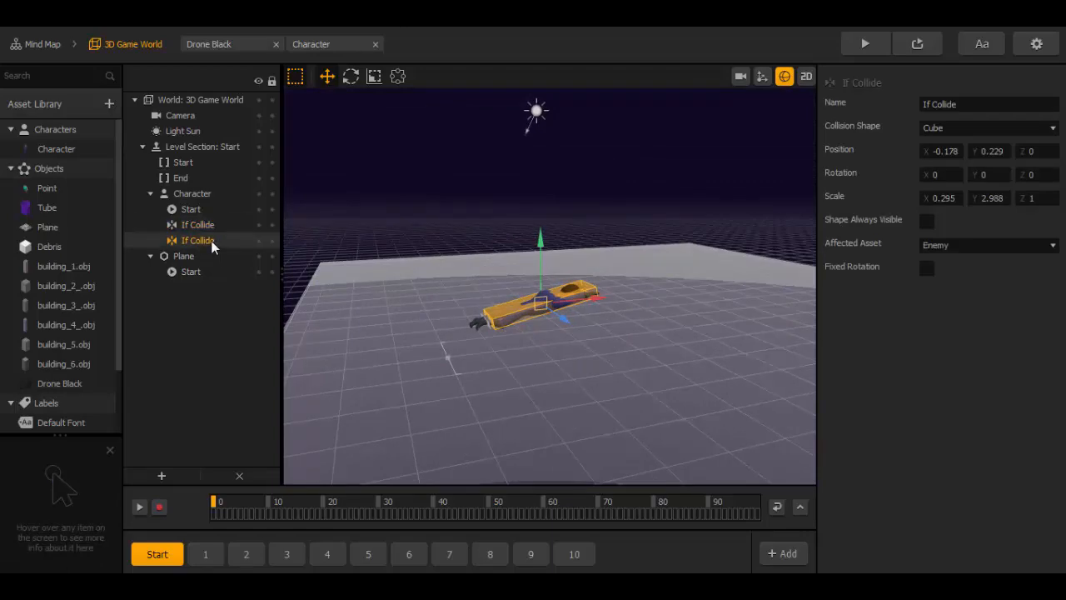
Step: Inspect the Character's second If Collide shape from several angles in the Start level section
right_click_drag(521, 332, 553, 316)
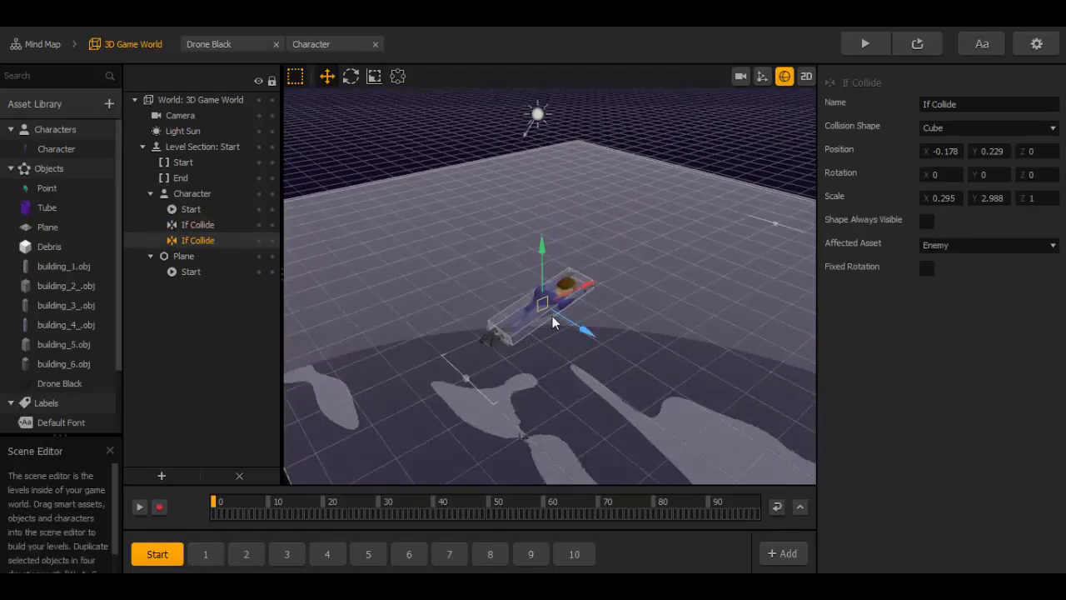
right_click_drag(643, 378, 608, 374)
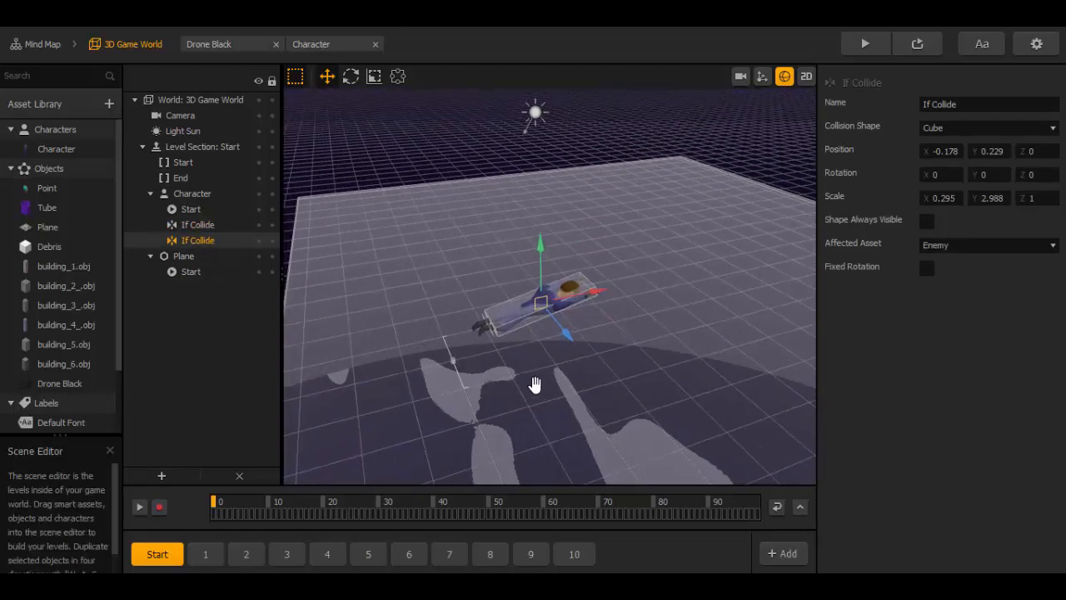
right_click_drag(533, 380, 487, 378)
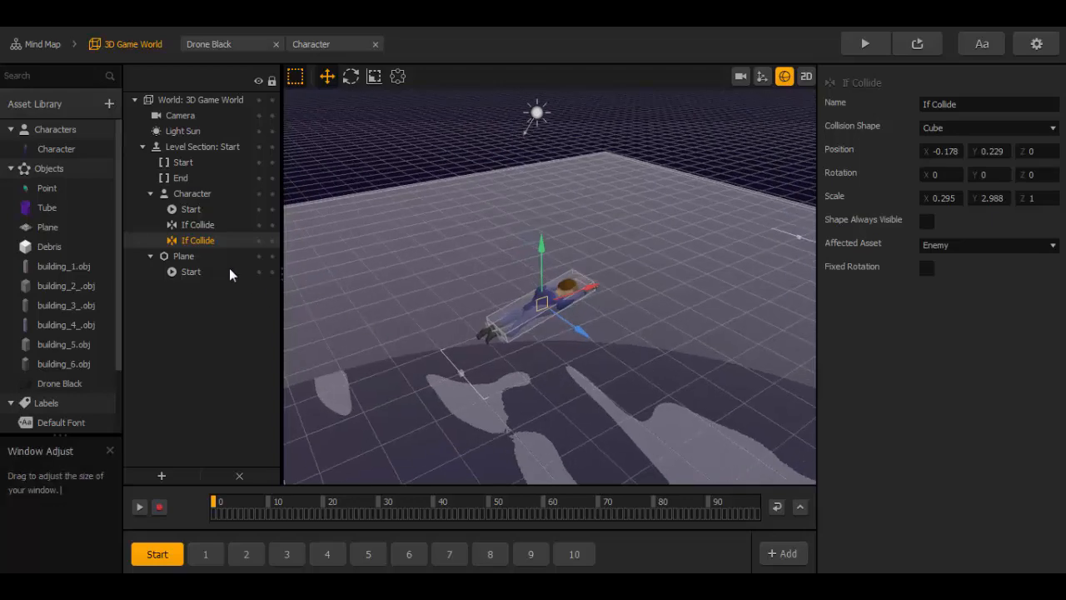
Step: Place a Drone Black among the buildings in level section 2 and inspect its Start collision shape up close
middle_click_drag(612, 372, 591, 360)
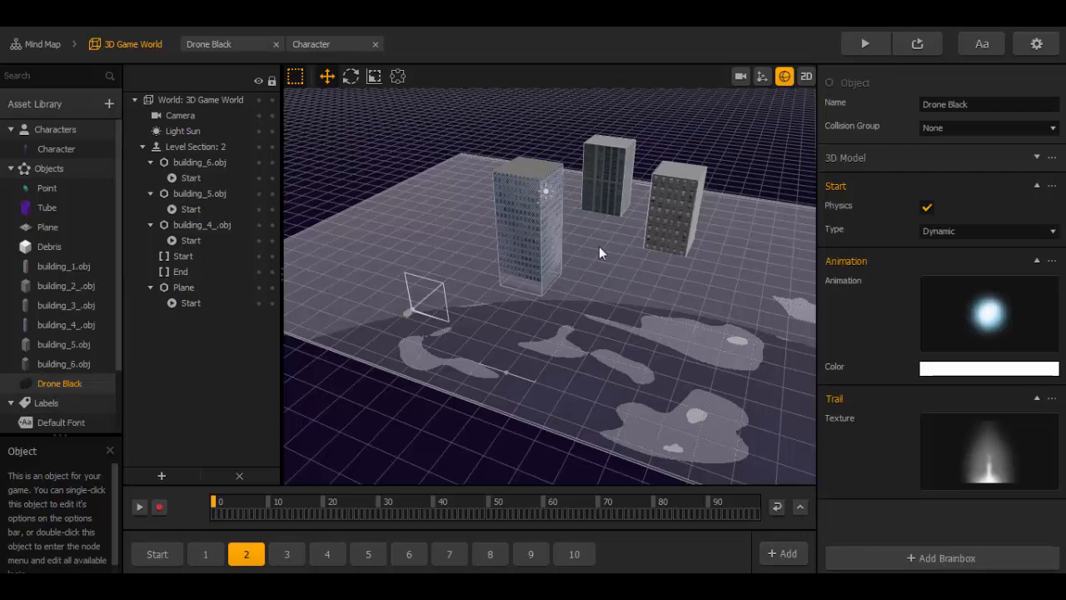
left_click_drag(599, 245, 599, 243)
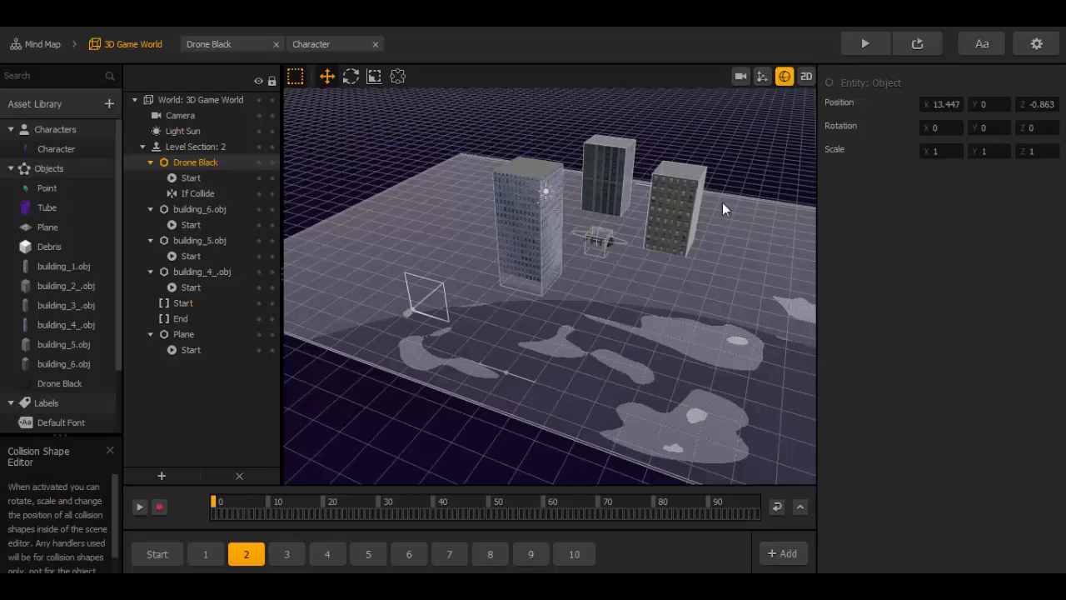
scroll(702, 238, "up", 5)
middle_click_drag(625, 313, 601, 312)
scroll(602, 313, "up", 5)
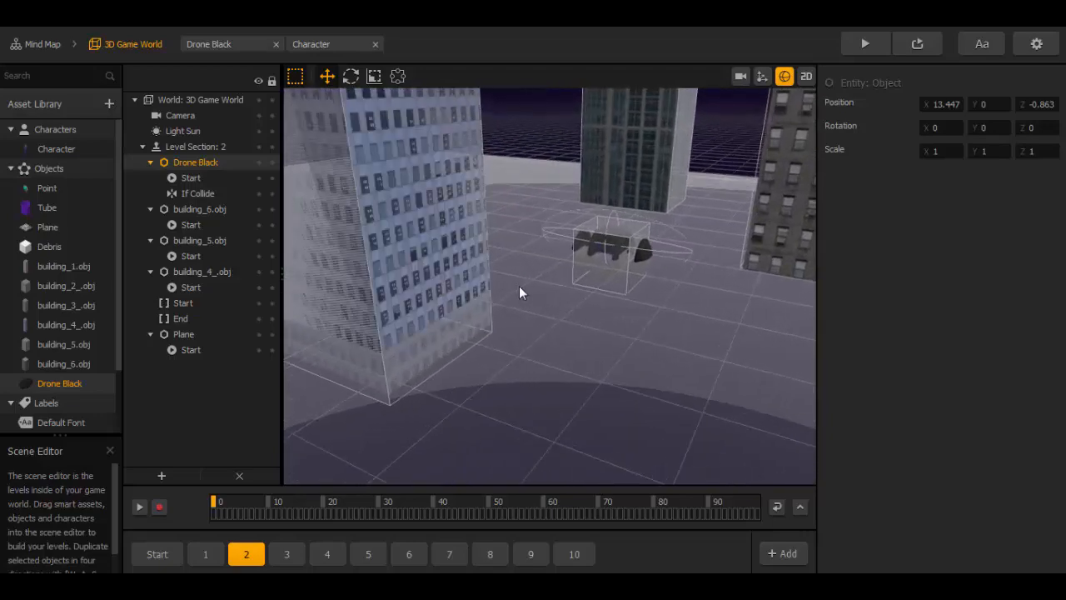
left_click(191, 178)
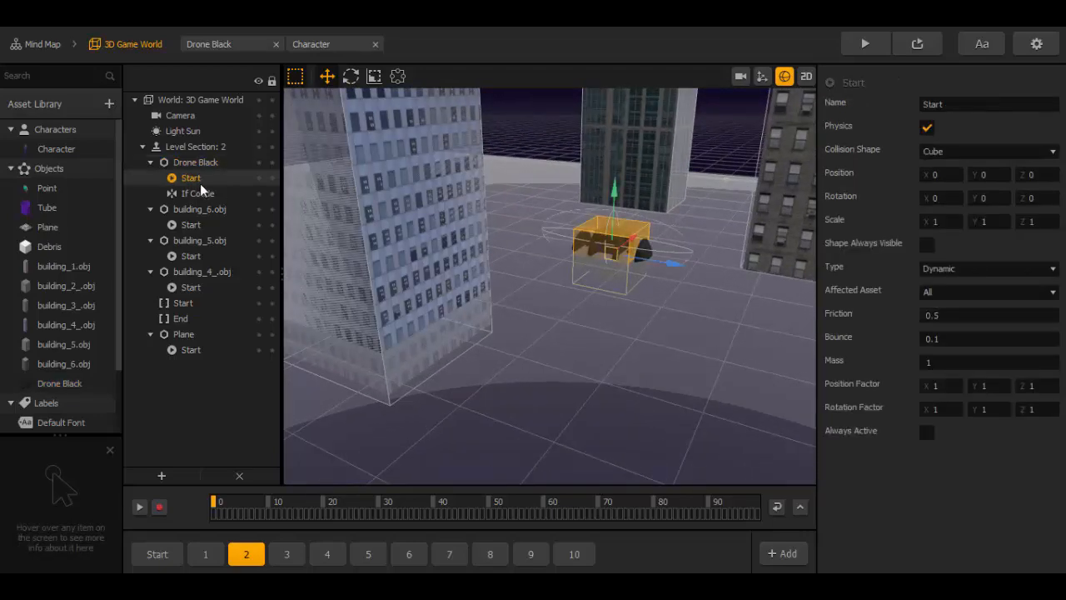
middle_click_drag(583, 264, 650, 190)
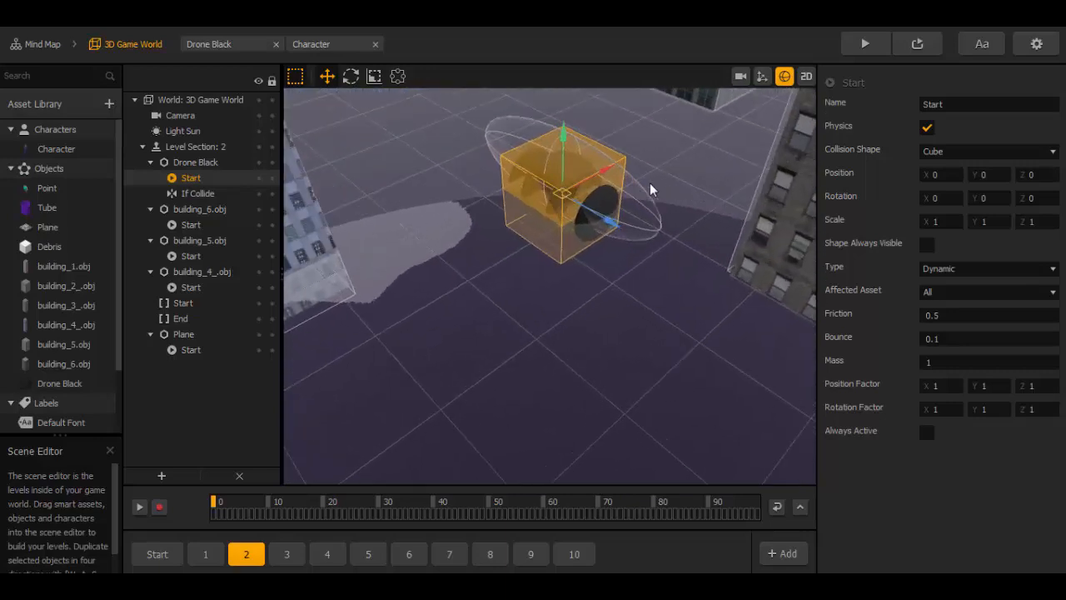
Step: Change the collision shape of the Drone Black's If Collide to Cube
left_click(202, 196)
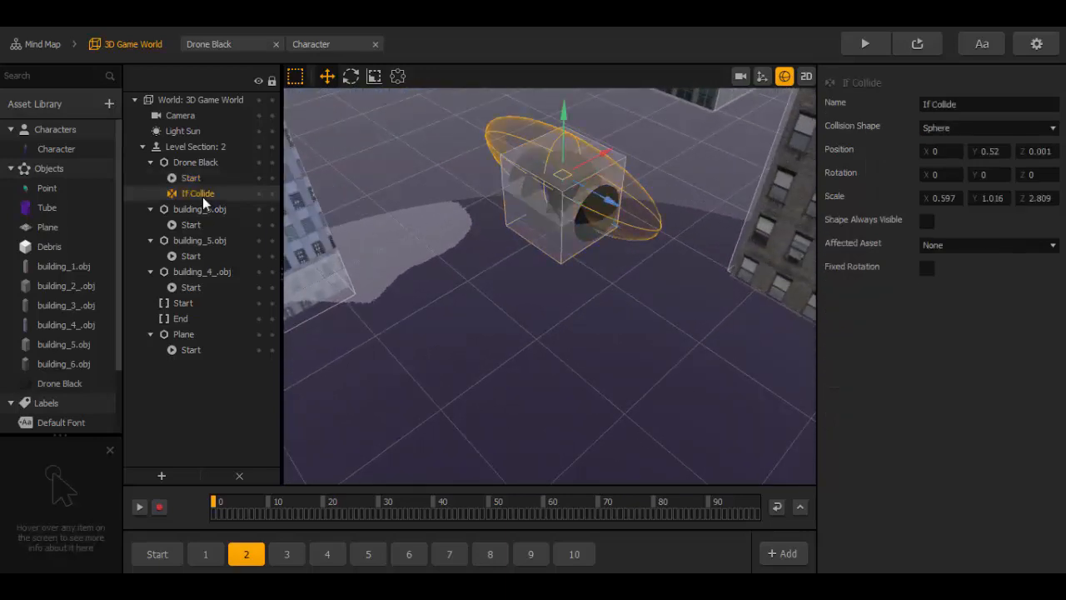
left_click(931, 129)
left_click(939, 143)
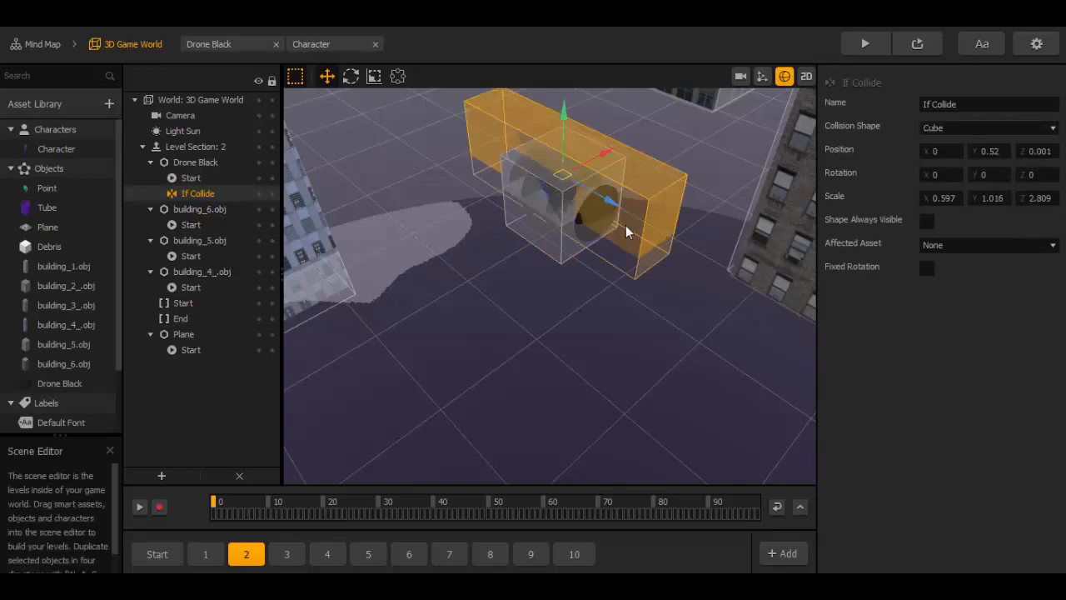
key("space")
key("space")
key("space")
left_click(928, 330)
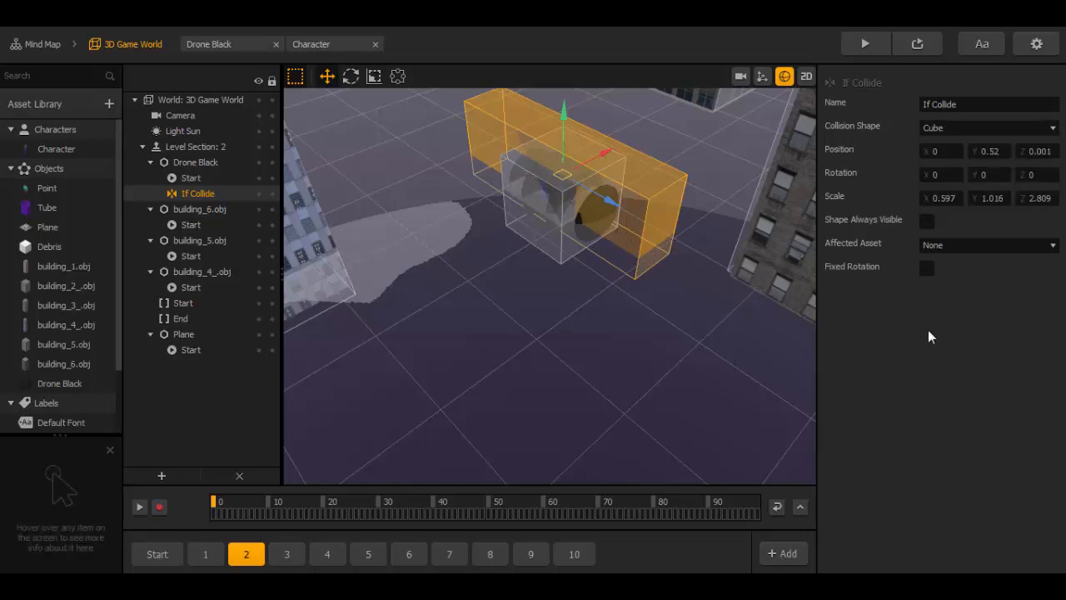
Step: Scale the Drone Black's If Collide cube to about 0.76 in X and 1.126 in Z to fit the drone body
right_click_drag(554, 265, 535, 301)
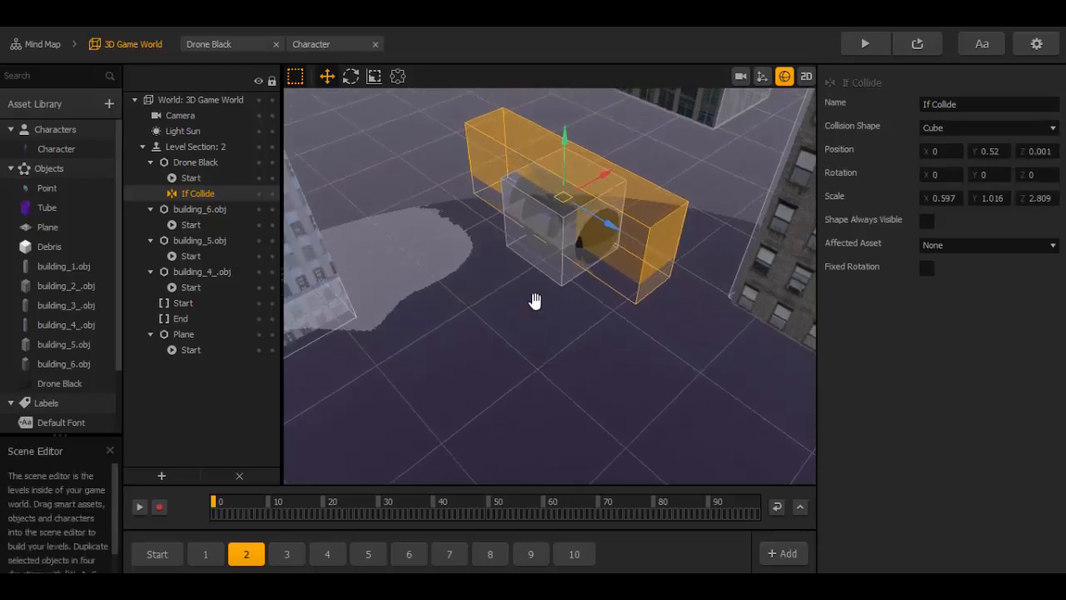
right_click_drag(596, 247, 482, 350)
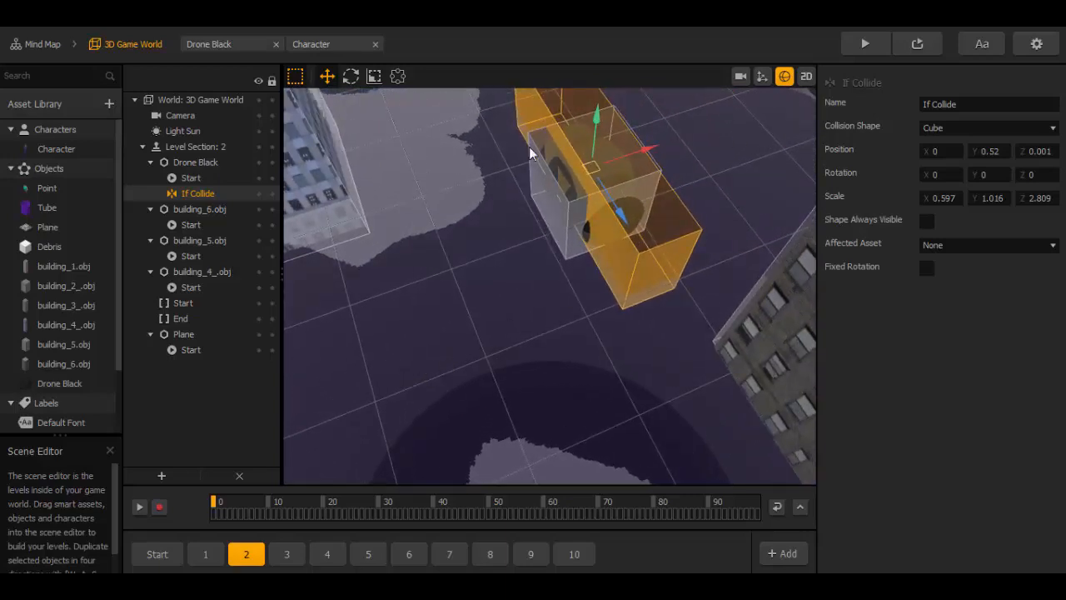
left_click(373, 76)
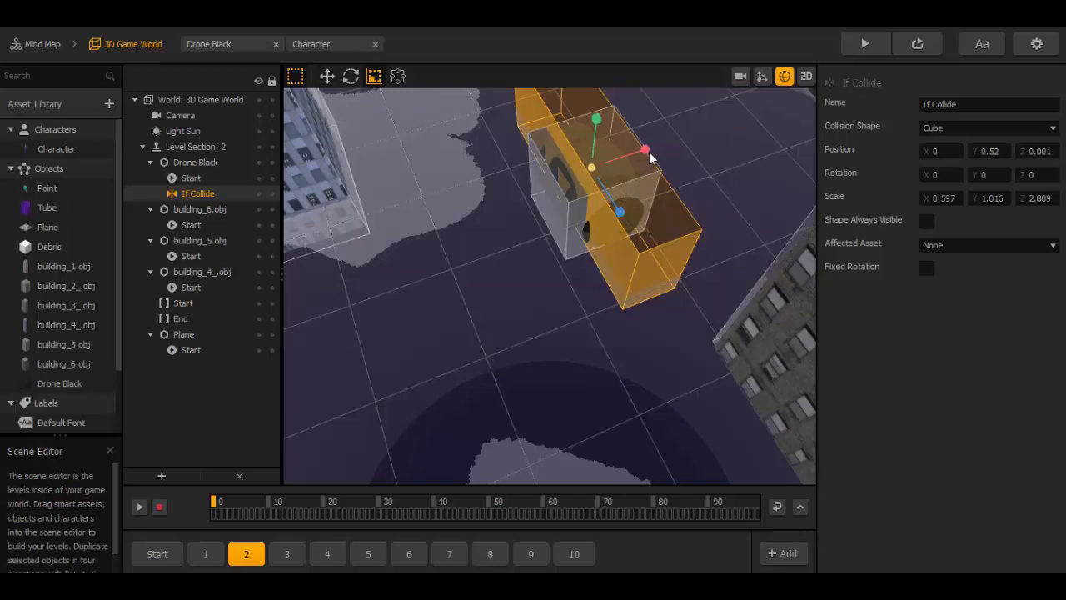
left_click_drag(653, 151, 655, 152)
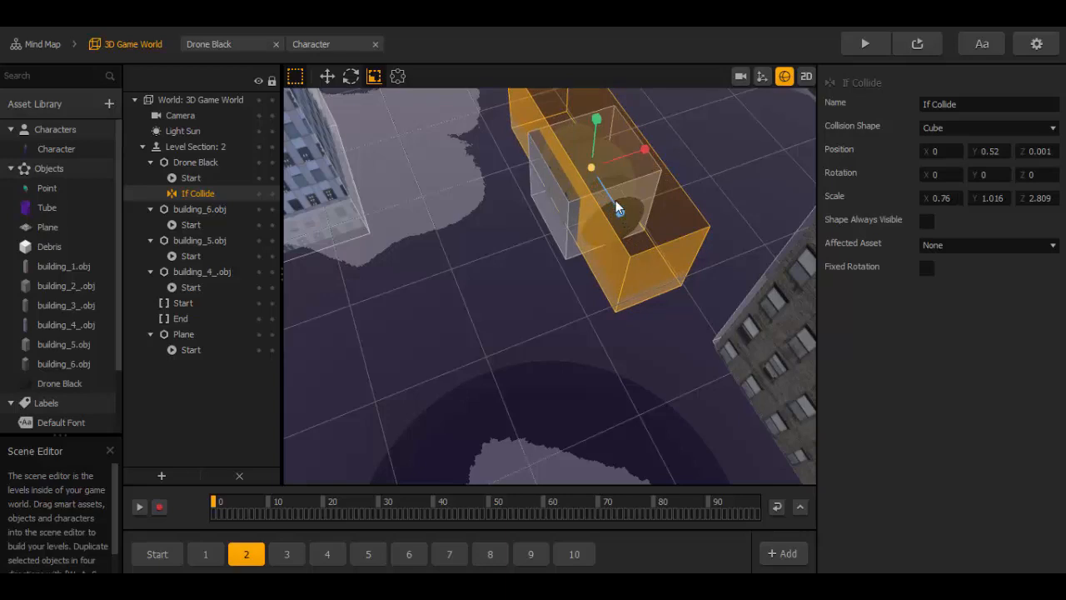
left_click_drag(614, 200, 613, 198)
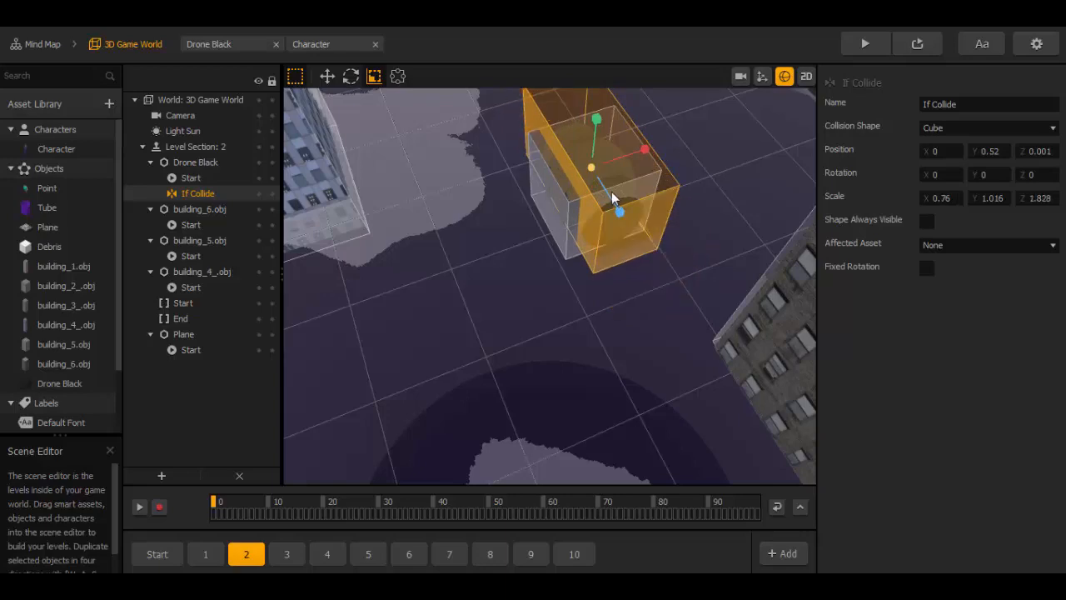
left_click_drag(608, 186, 606, 182)
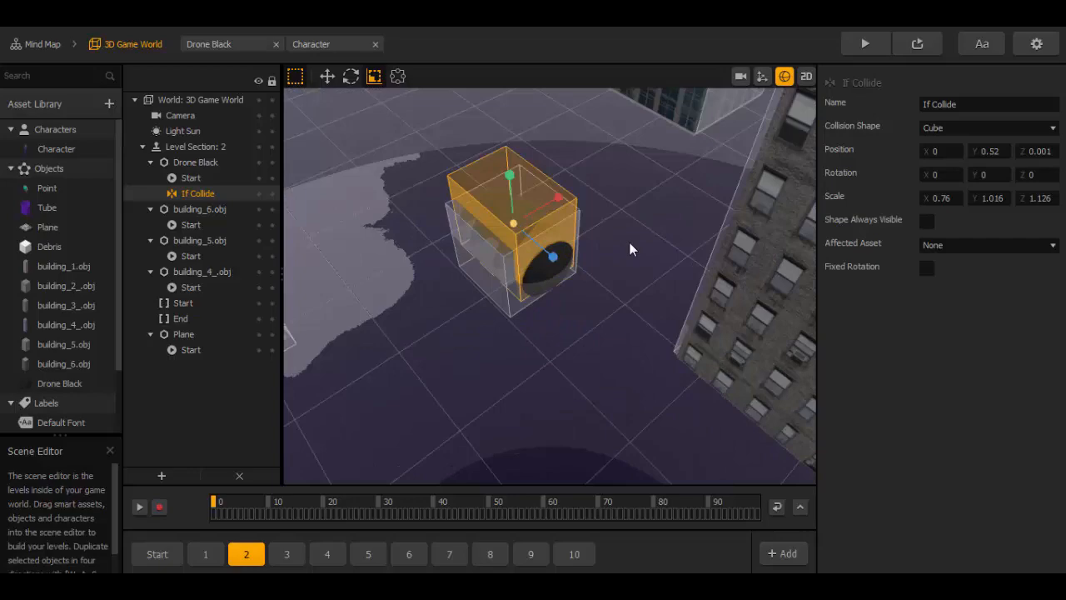
Step: Widen the Drone Black's If Collide cube to an X scale of about 0.843
right_click_drag(629, 242, 559, 221)
right_click_drag(710, 325, 419, 245)
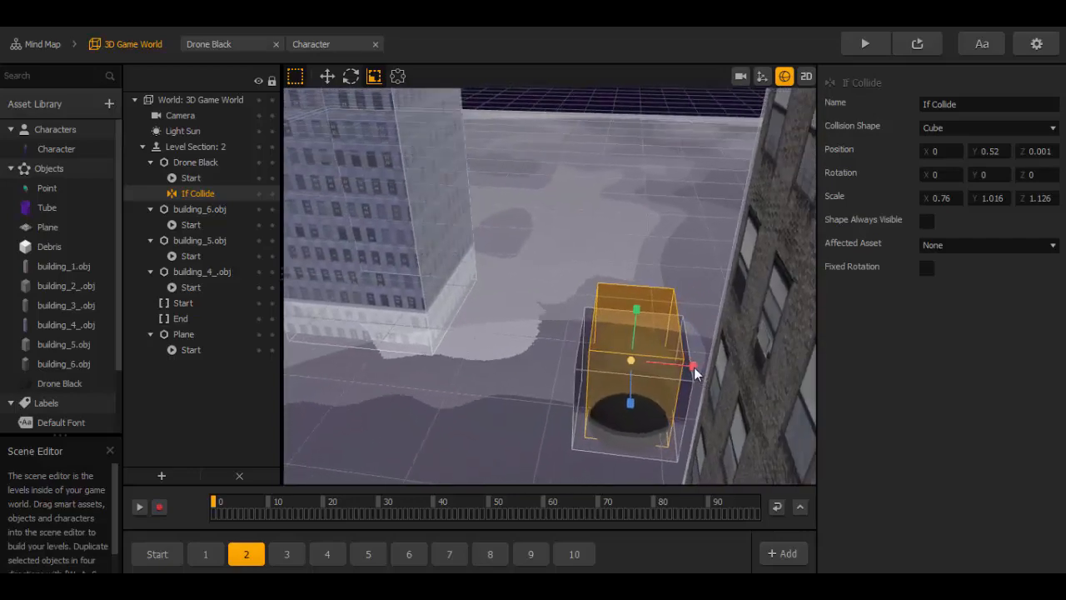
left_click_drag(702, 374, 704, 374)
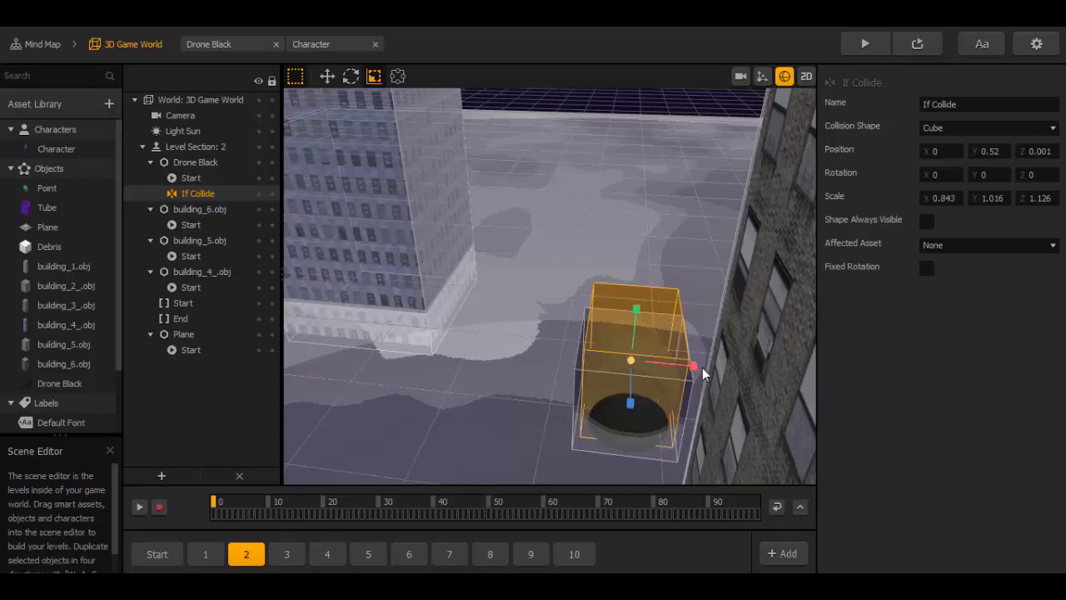
Step: Widen the drone's If Collide cube to an X scale of about 0.925
left_click_drag(704, 374, 704, 374)
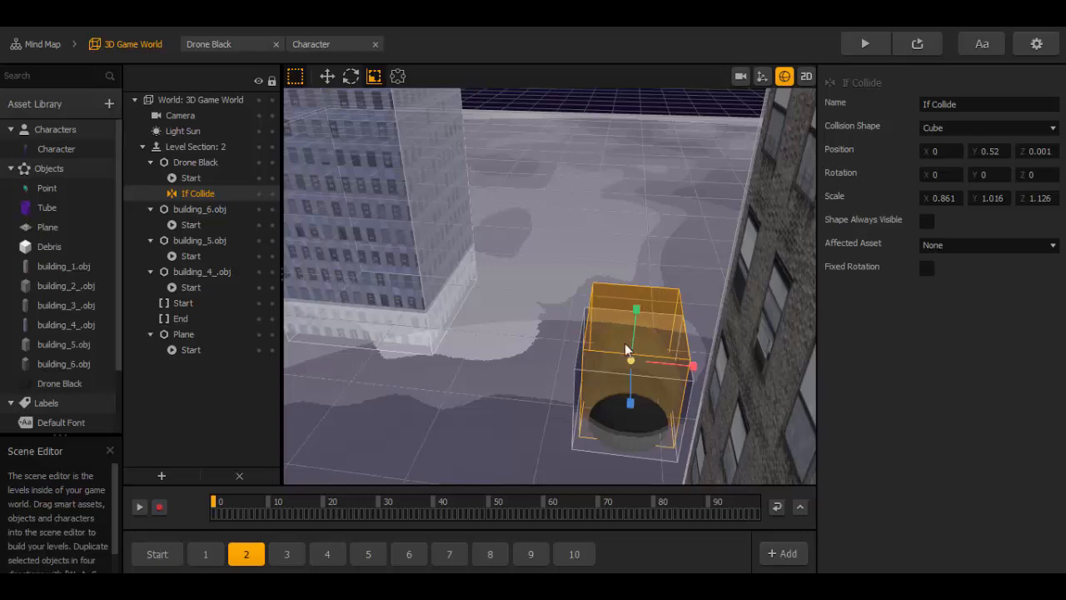
left_click_drag(575, 361, 562, 391)
right_click_drag(554, 381, 504, 306)
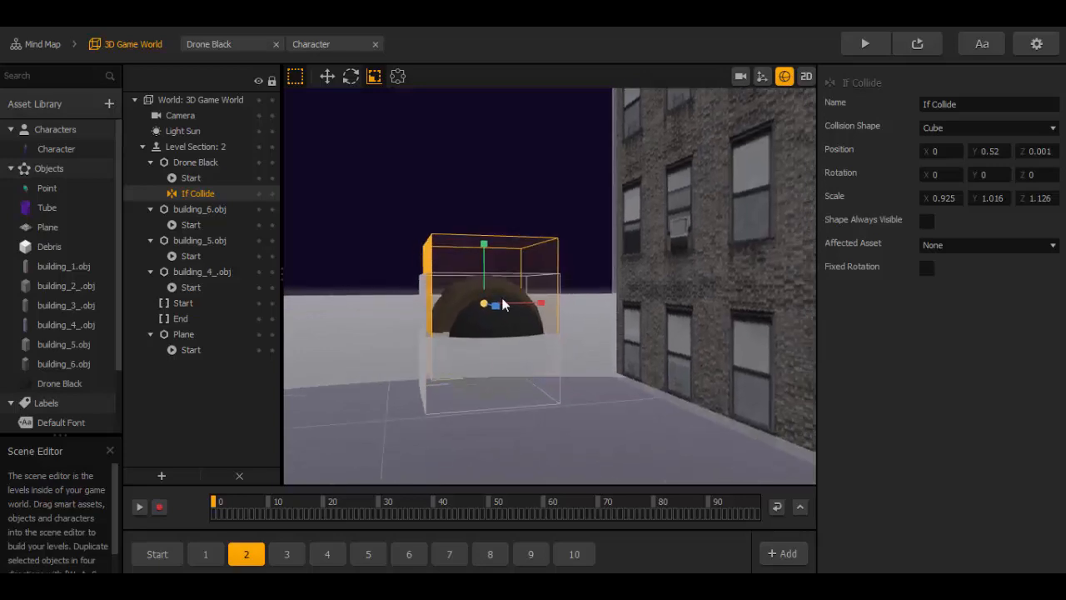
Step: Lower the If Collide cube onto the drone to about Y -0.067 and leave collision shape editing
left_click(328, 77)
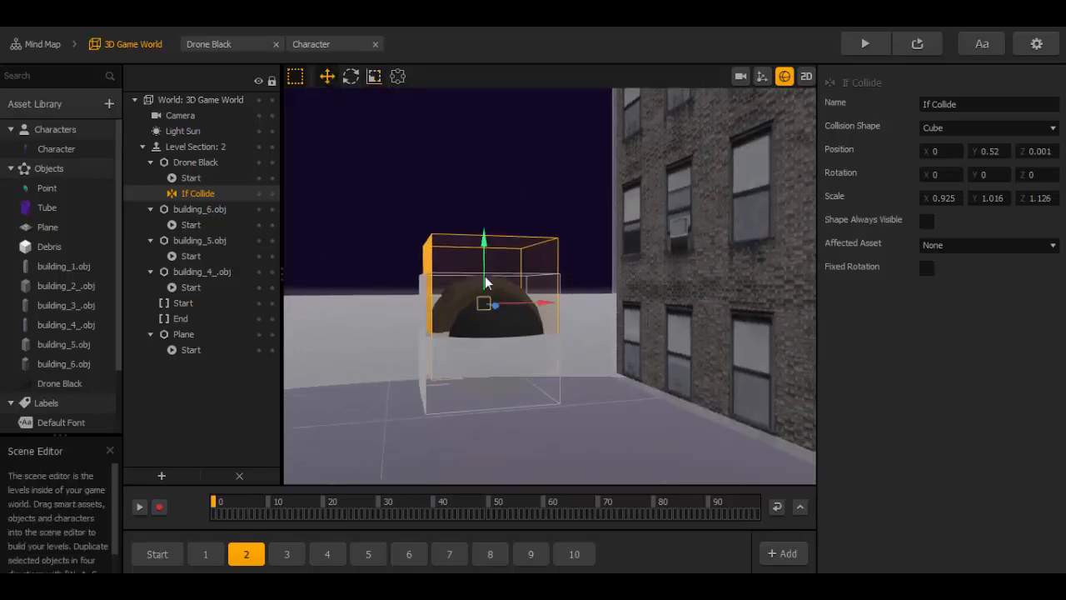
left_click_drag(486, 284, 486, 284)
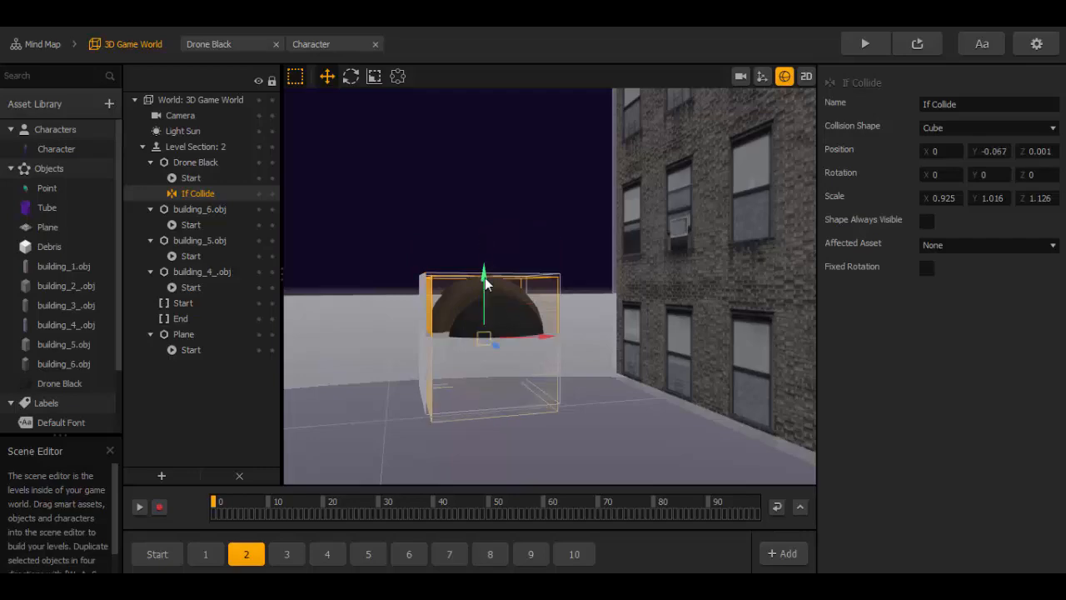
scroll(486, 298, "down", 5)
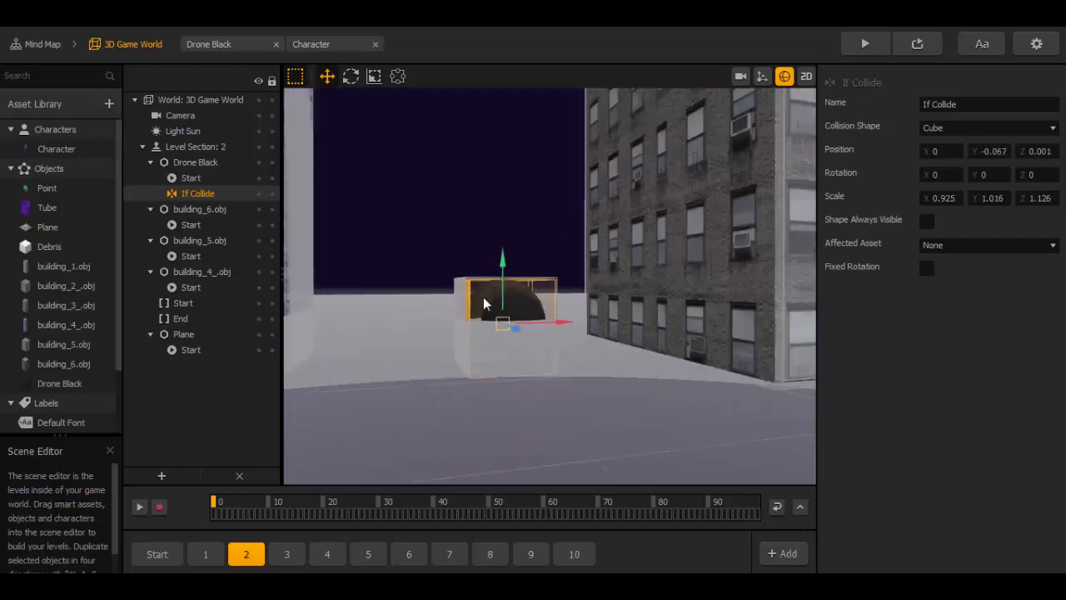
right_click_drag(499, 339, 492, 280)
left_click(785, 77)
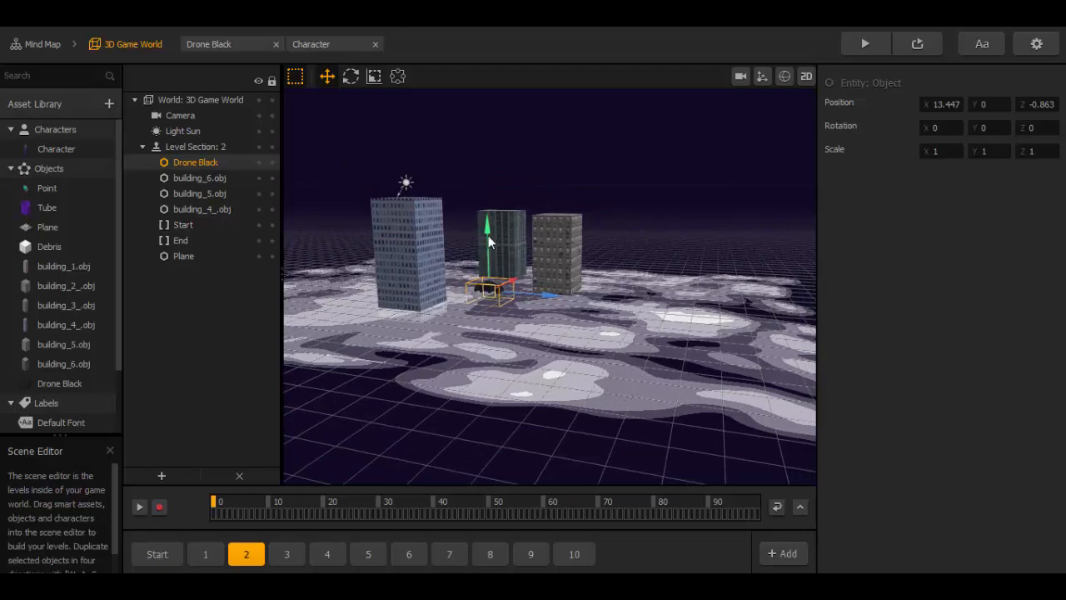
Step: Raise the Drone Black in level section 2 to a height of about Y 6.965
left_click_drag(489, 235, 482, 152)
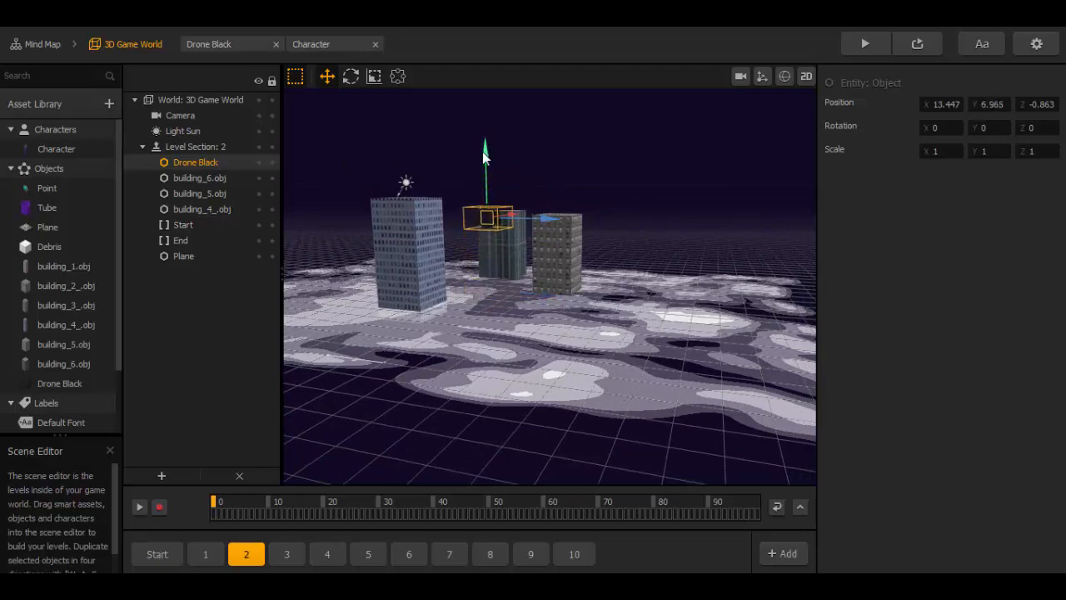
scroll(482, 173, "up", 6)
right_click_drag(449, 221, 494, 256)
scroll(446, 227, "down", 5)
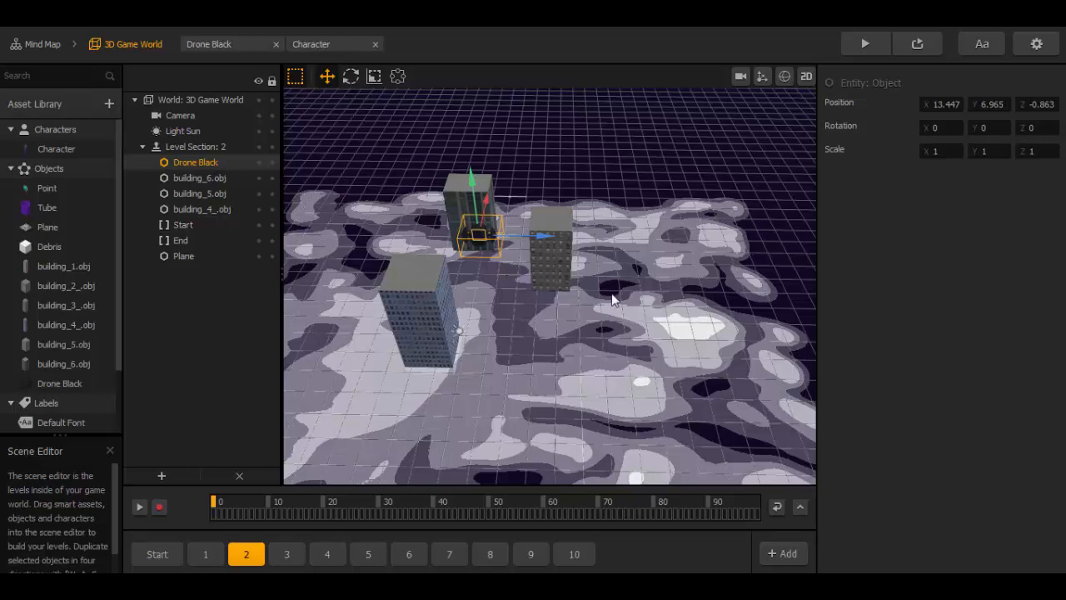
right_click_drag(612, 295, 566, 289)
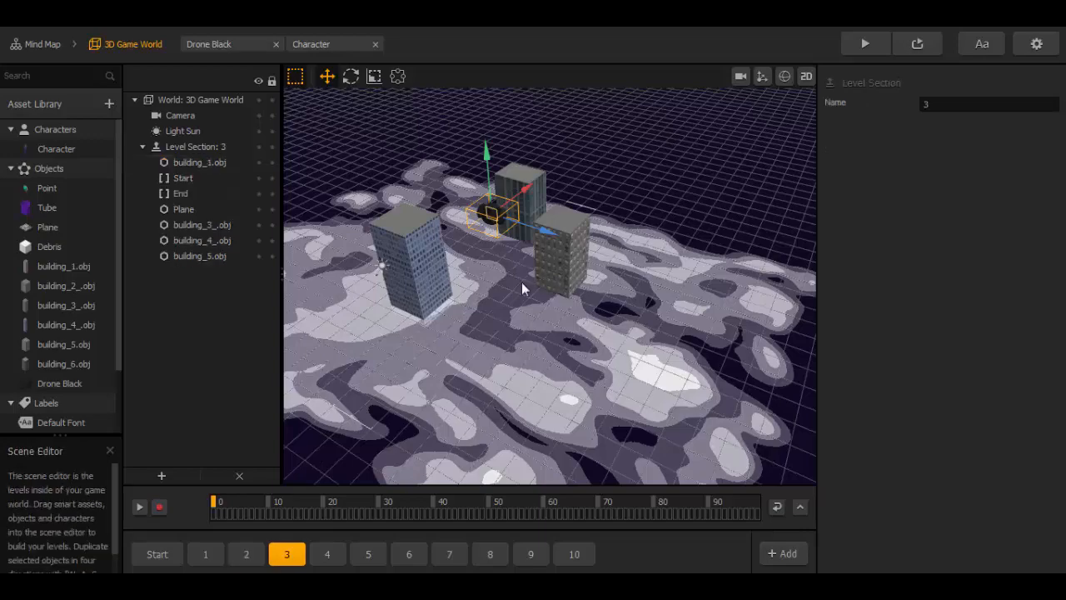
Step: Paste the Drone Black into level section 3 and shift it along the Z axis to about 1.91
key("ctrl+v")
right_click_drag(467, 311, 504, 260)
scroll(503, 257, "up", 4)
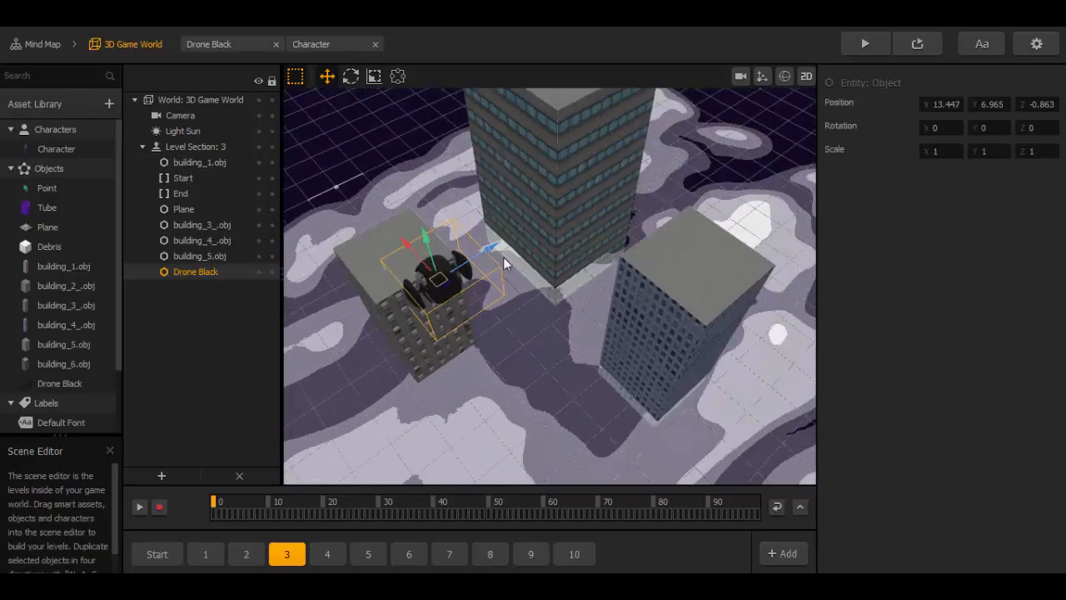
left_click_drag(498, 252, 544, 239)
right_click_drag(585, 274, 564, 278)
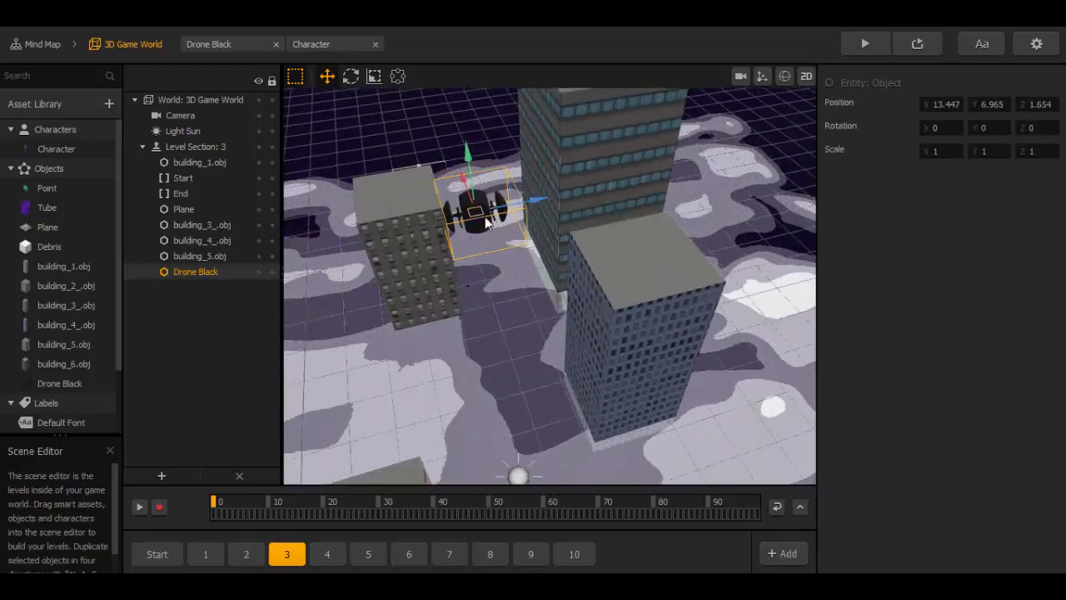
left_click_drag(535, 200, 539, 199)
right_click_drag(568, 282, 555, 245)
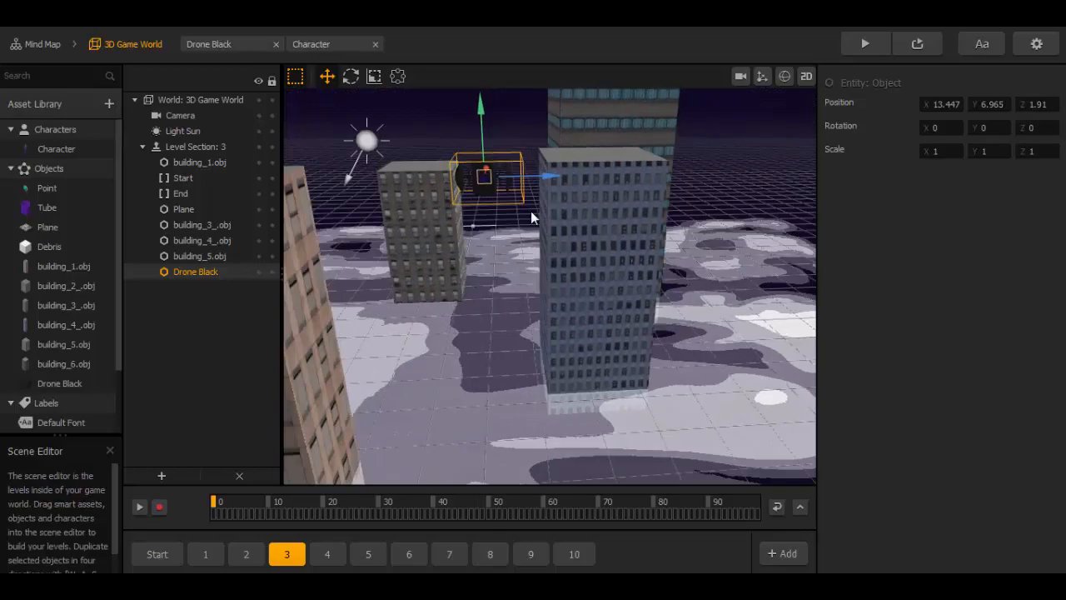
Step: Duplicate the drone in level section 3 and place the copy low between the buildings, around X 8.9, Y 1.7, Z 0.5
key("d")
left_click_drag(526, 155, 526, 248)
left_click_drag(595, 278, 533, 276)
right_click_drag(409, 261, 485, 326)
left_click_drag(483, 330, 572, 357)
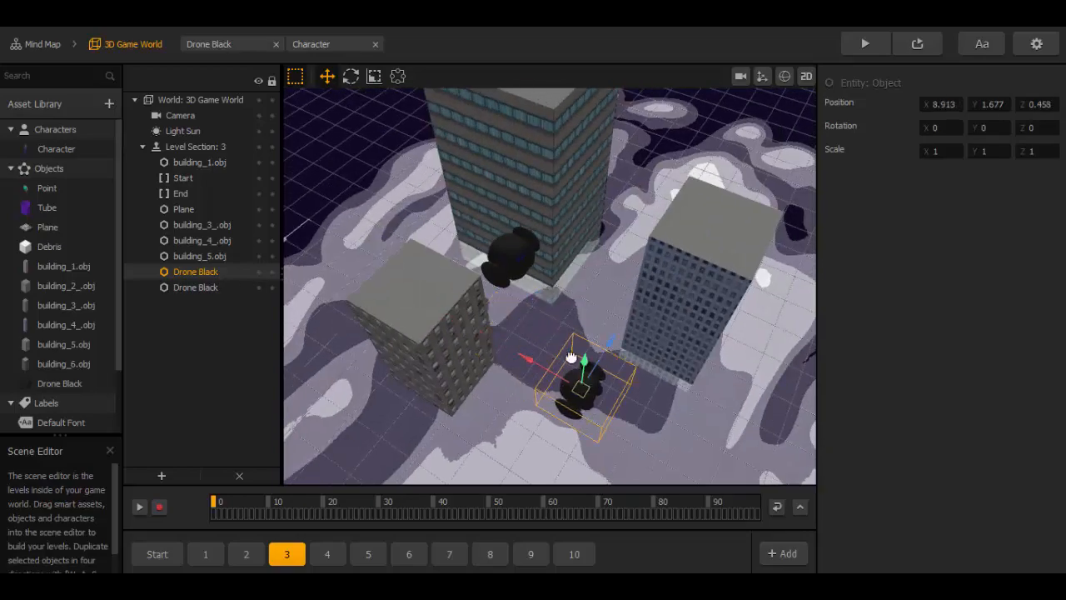
right_click_drag(571, 358, 458, 288)
left_click_drag(457, 288, 434, 364)
scroll(533, 321, "down", 5)
right_click_drag(573, 301, 540, 278)
Step: Paste the drone into a level section between 3 and 6 and adjust its height and sideways position
key("ctrl+v")
left_click_drag(494, 166, 494, 158)
right_click_drag(497, 162, 536, 271)
left_click_drag(539, 276, 606, 284)
right_click_drag(616, 335, 609, 255)
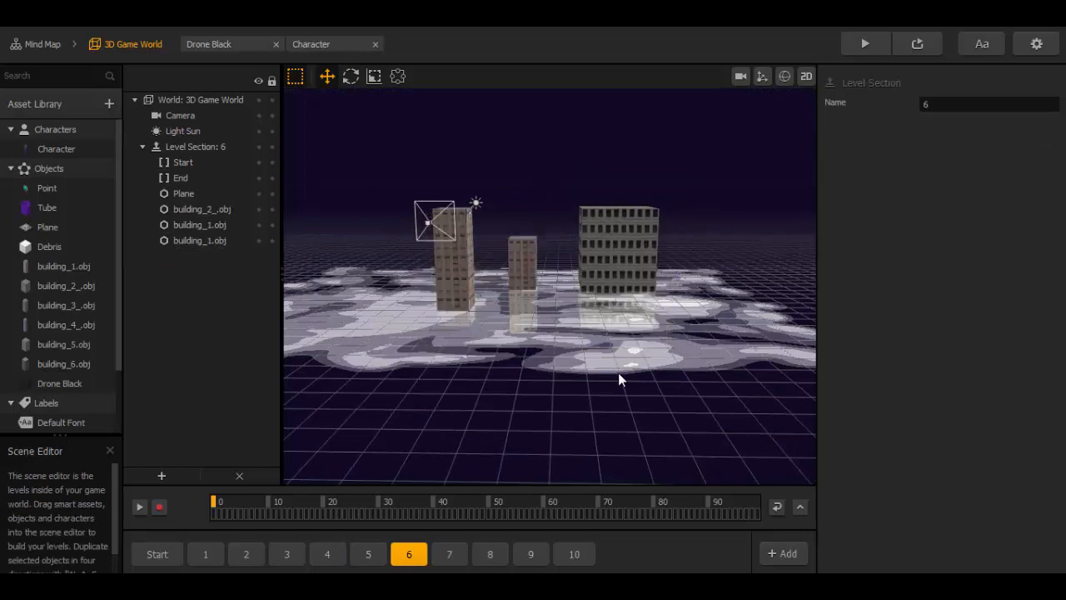
Step: Paste the Drone Black into level section 6, shift it to about Z 2.474 and raise it slightly
key("ctrl+v")
right_click_drag(570, 264, 608, 350)
left_click_drag(552, 244, 595, 262)
right_click_drag(573, 350, 523, 274)
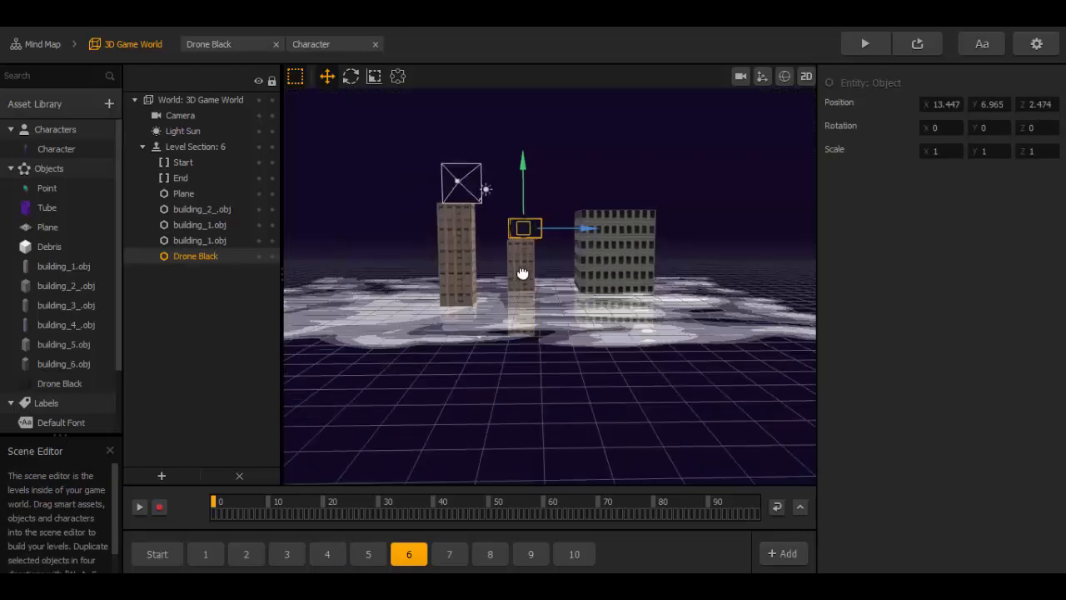
left_click_drag(526, 169, 527, 152)
right_click_drag(526, 152, 566, 278)
Step: Paste the Drone Black into level section 7 and place it beside the large building at about X 20.8, Y 1.5, Z 0.2
left_click(449, 554)
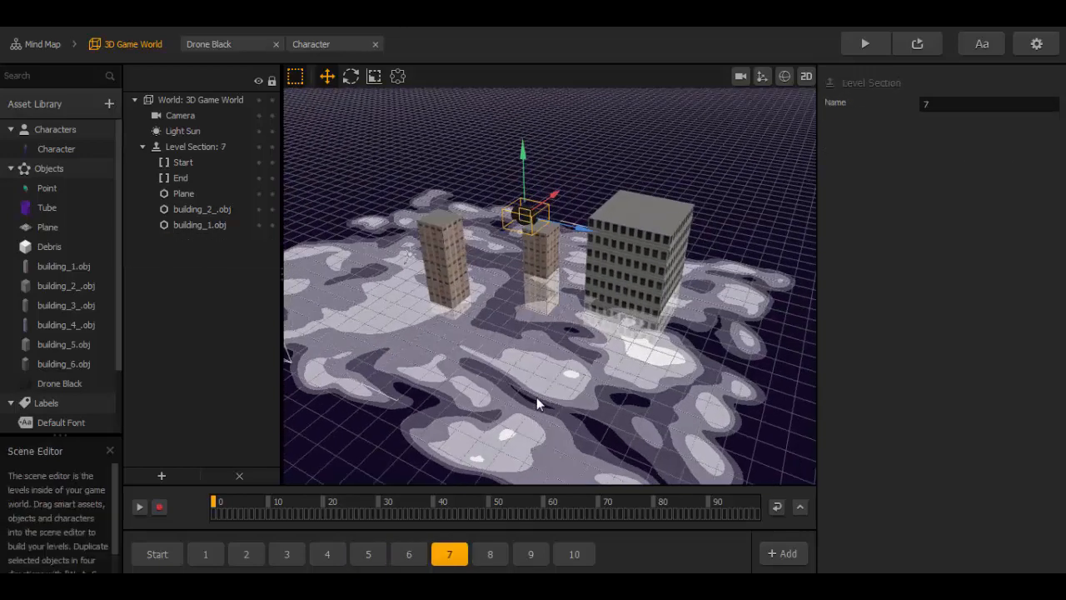
key("ctrl+v")
right_click_drag(567, 357, 523, 263)
left_click_drag(489, 171, 491, 223)
left_click_drag(555, 286, 566, 286)
right_click_drag(568, 287, 597, 360)
left_click_drag(500, 240, 497, 186)
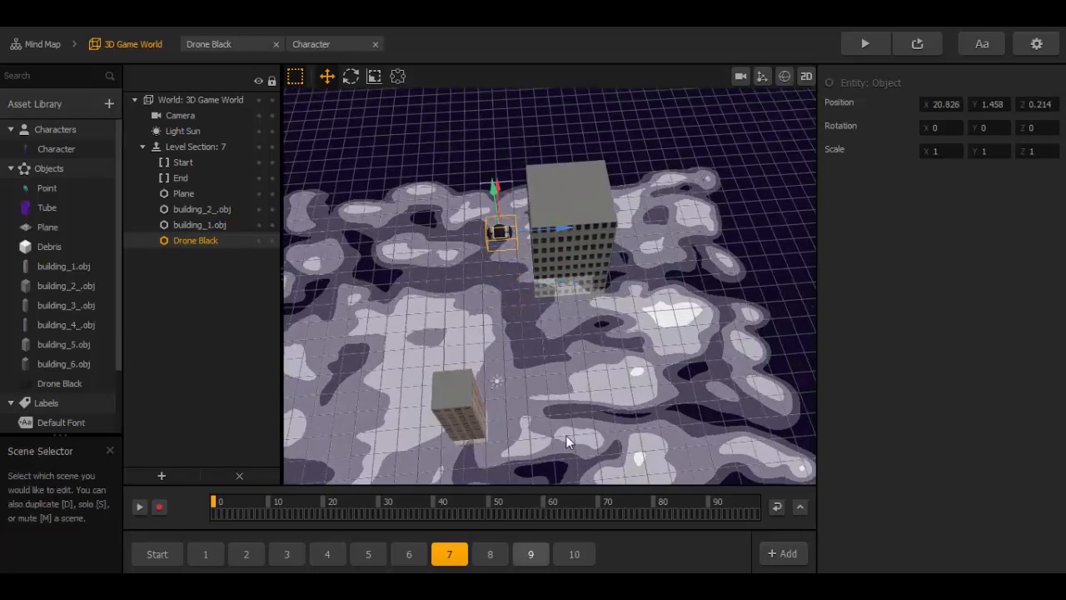
Step: Preview the game and play several rounds to test flying past and colliding with the drones, and close the preview
left_click(531, 554)
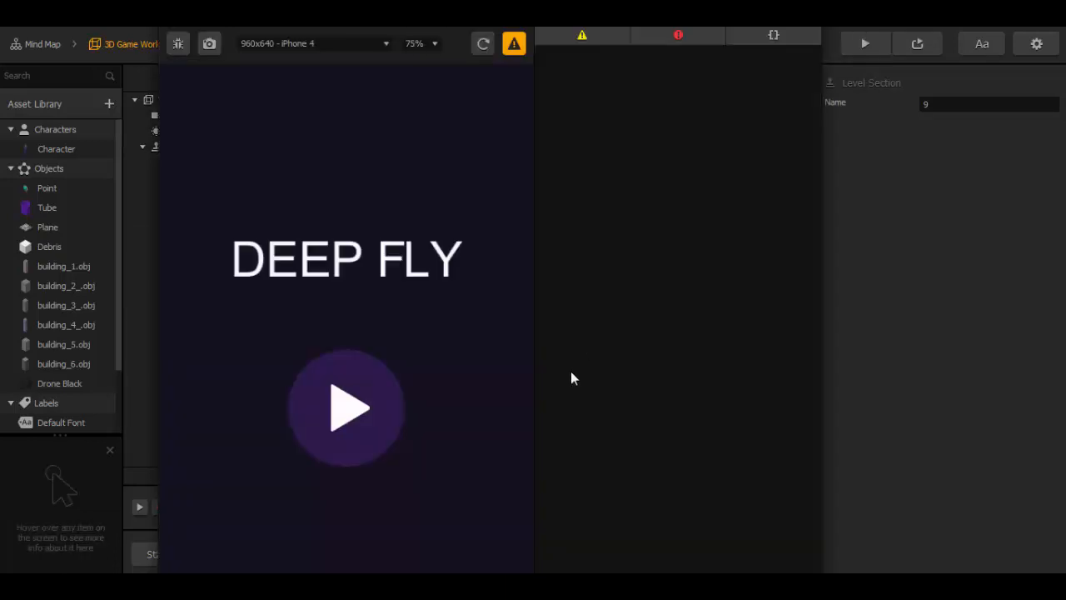
left_click(378, 402)
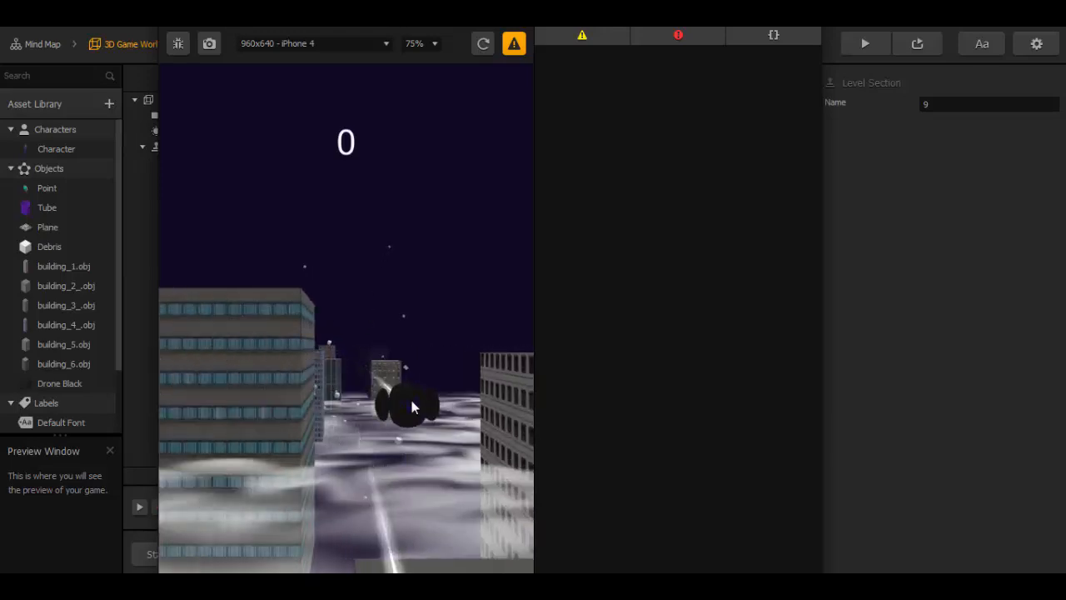
left_click(375, 459)
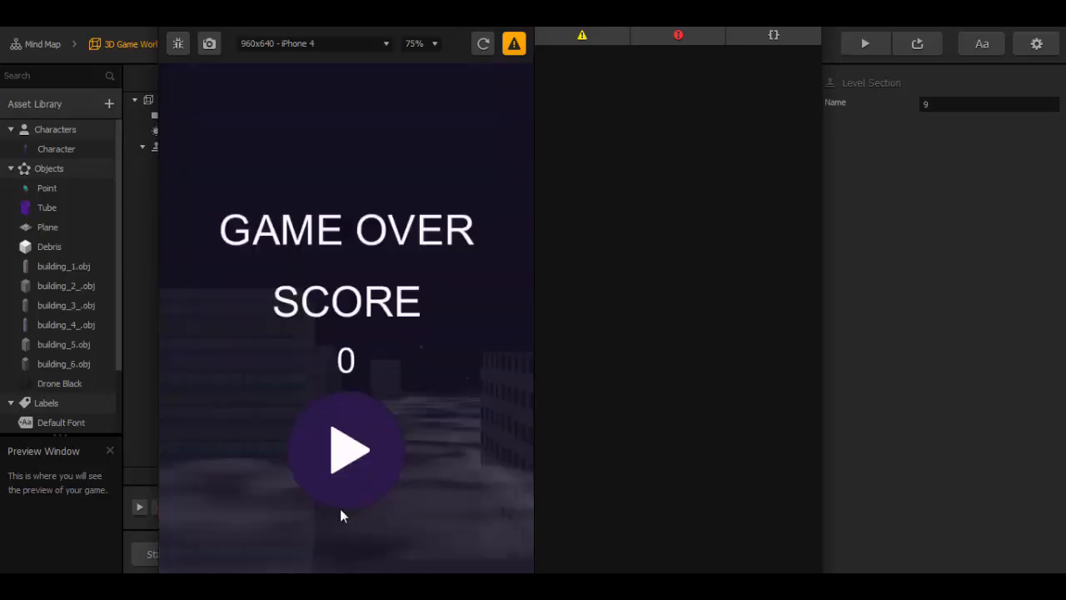
left_click(342, 482)
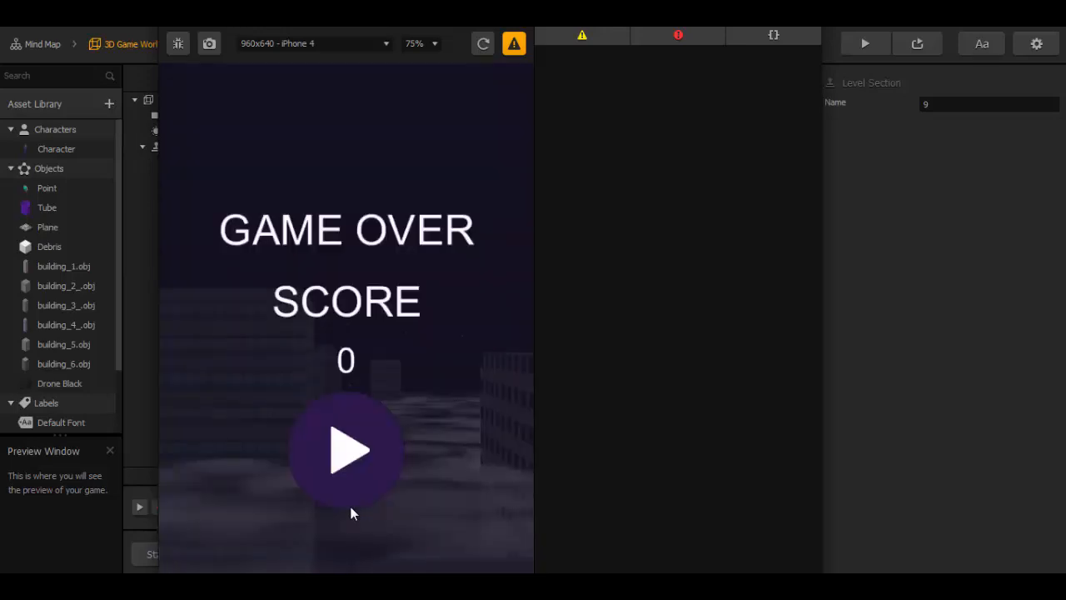
left_click(351, 497)
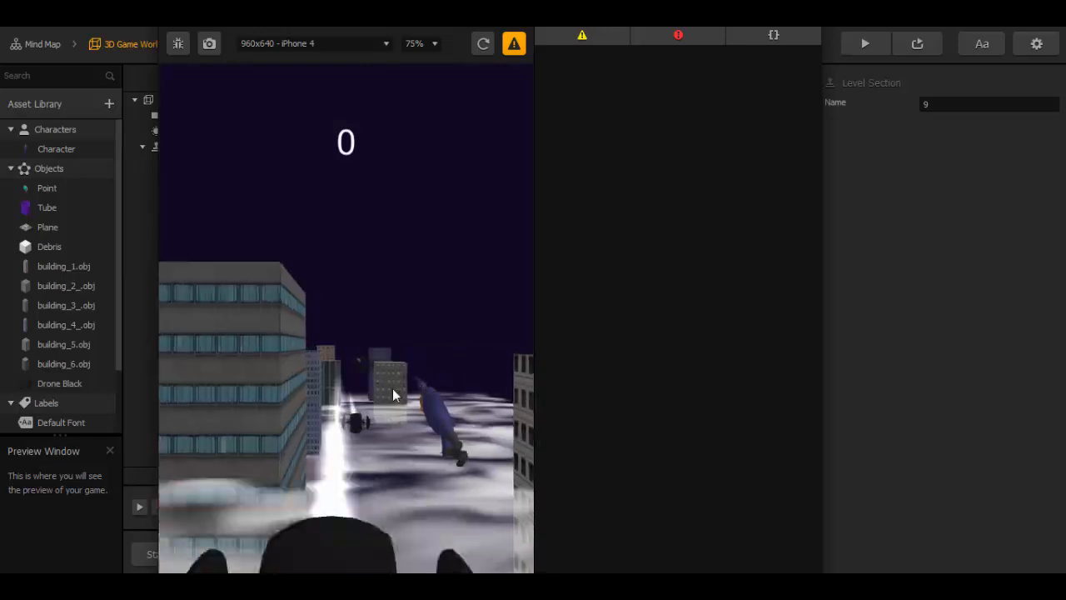
mouse_move(352, 393)
left_mouse_down()
mouse_move(366, 355)
mouse_move(365, 381)
mouse_move(401, 382)
mouse_move(429, 434)
mouse_move(446, 380)
mouse_move(398, 372)
mouse_move(368, 402)
mouse_move(351, 385)
mouse_move(350, 356)
mouse_move(352, 393)
mouse_move(336, 400)
mouse_move(336, 378)
mouse_move(360, 338)
left_mouse_up()
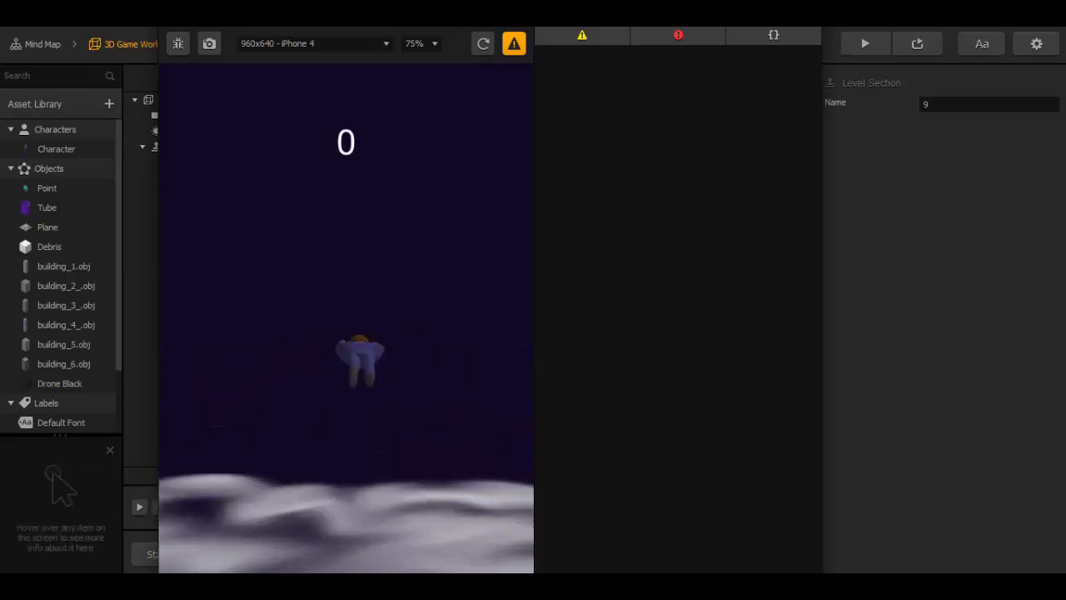
left_click(807, 17)
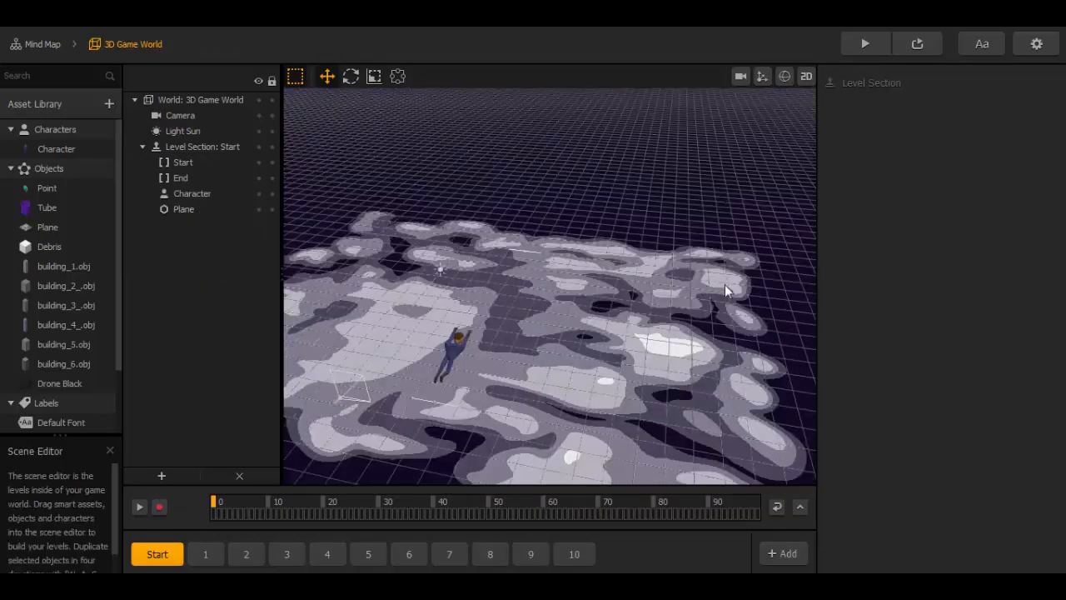
Step: Open the Character asset's node map and move the Debris Explosion node up to make room below it
left_click(70, 152)
left_click(105, 153)
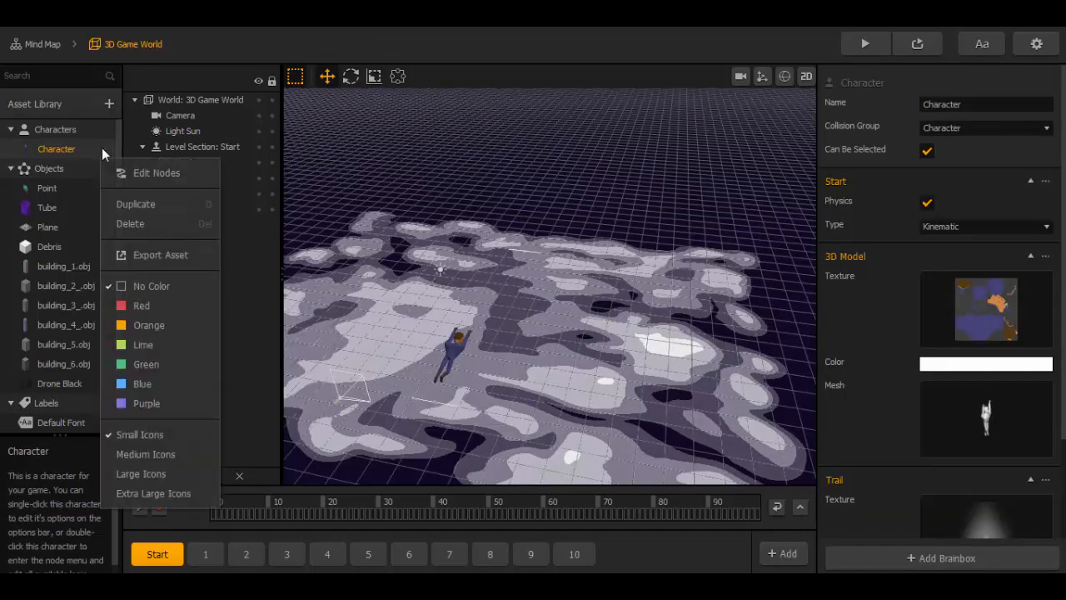
left_click(119, 173)
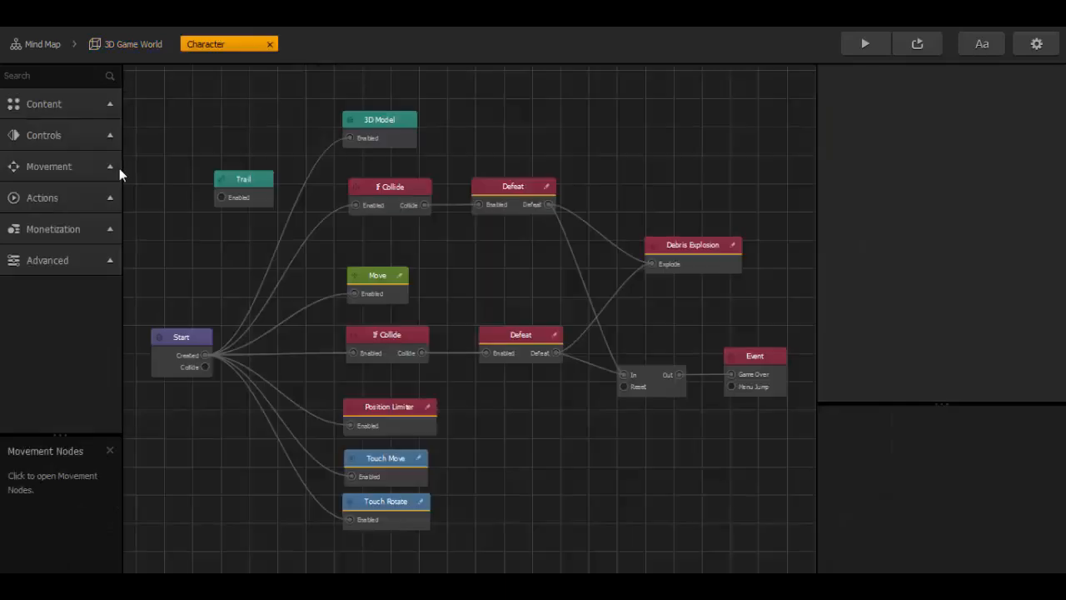
left_click(682, 245)
left_click_drag(682, 244, 701, 144)
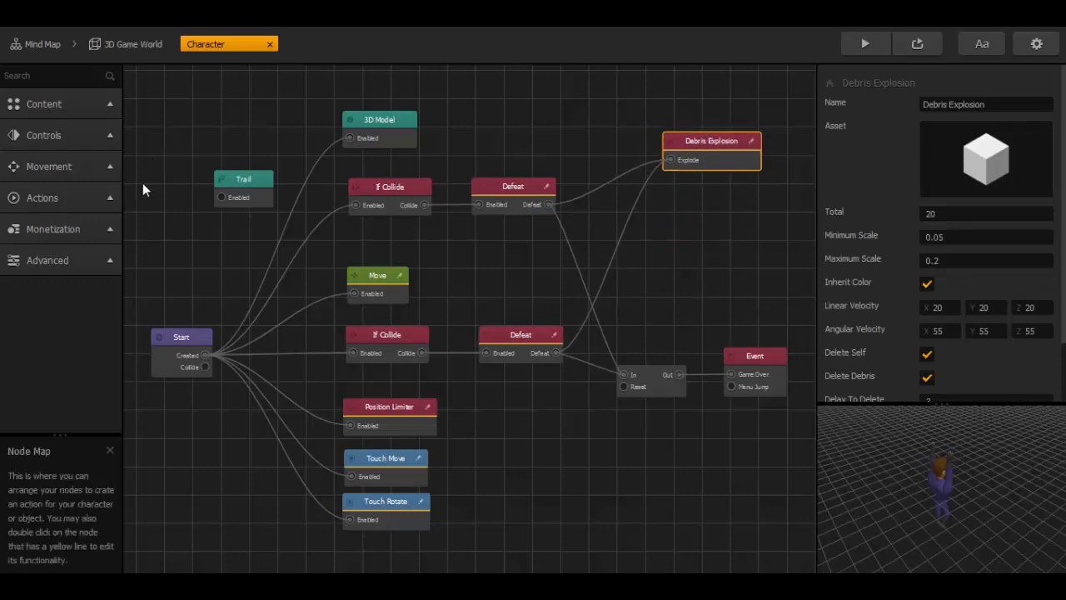
Step: Add an Animation content node to the Character's node map, just below the Debris Explosion node
left_click(107, 264)
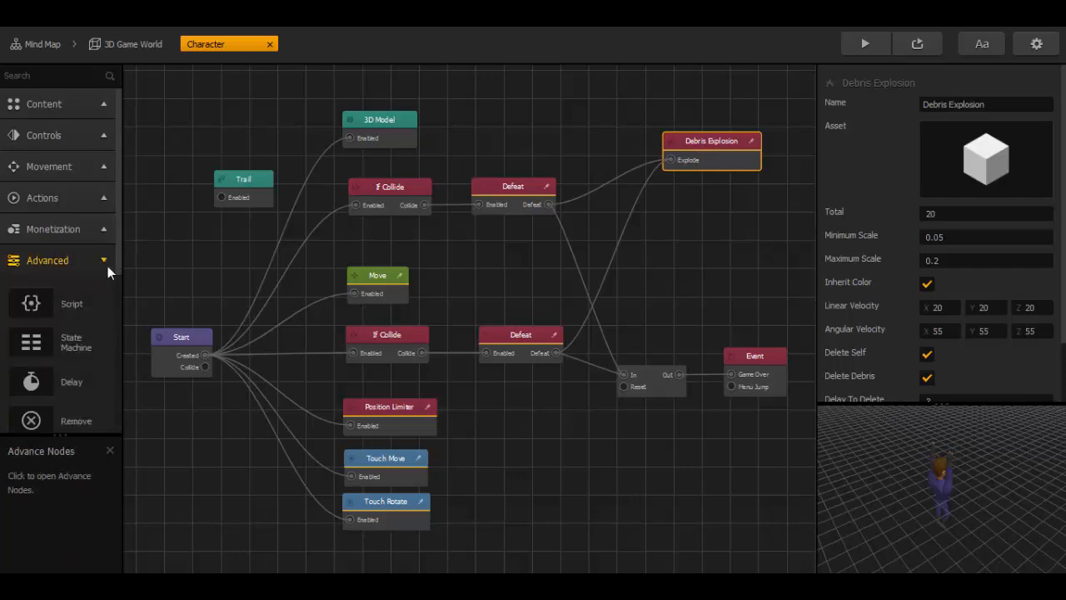
scroll(108, 266, "down", 3)
scroll(108, 267, "up", 3)
left_click(90, 103)
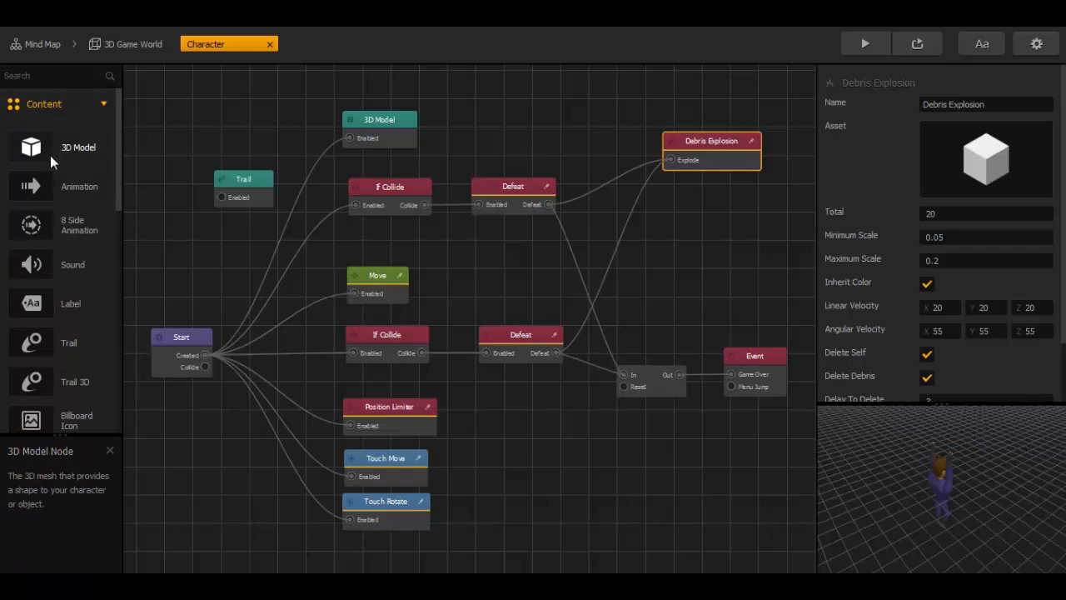
left_click_drag(32, 188, 629, 242)
left_click_drag(693, 249, 690, 211)
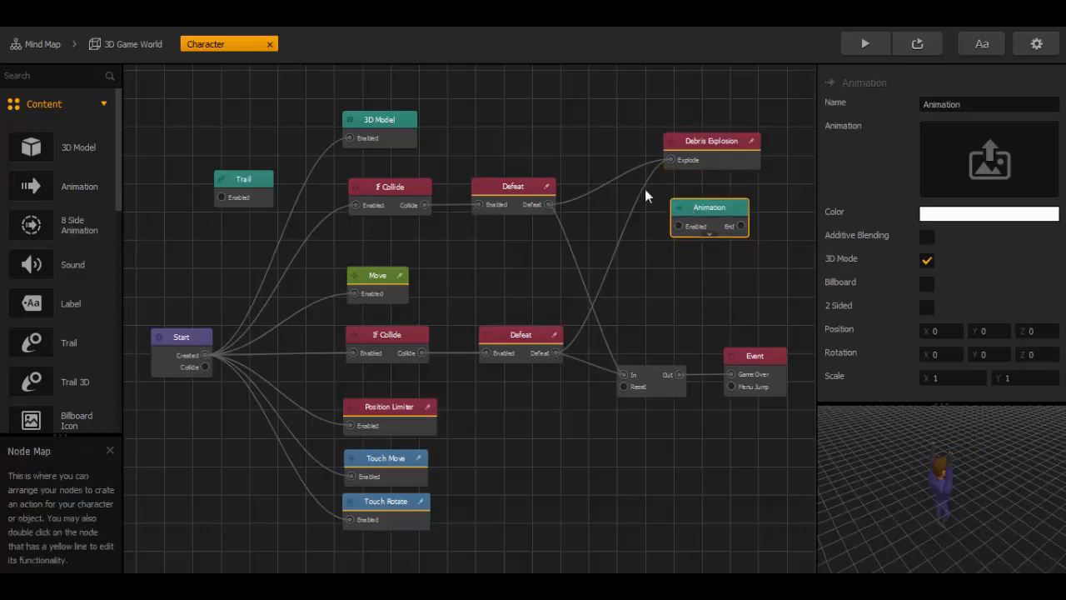
Step: Reroute both Defeat outputs from Debris Explosion to the Animation node's Enabled input, moving the disconnected Debris Explosion node aside
left_click_drag(549, 204, 679, 226)
left_click_drag(670, 159, 638, 184)
left_click_drag(708, 156, 588, 108)
left_click_drag(663, 185, 676, 169)
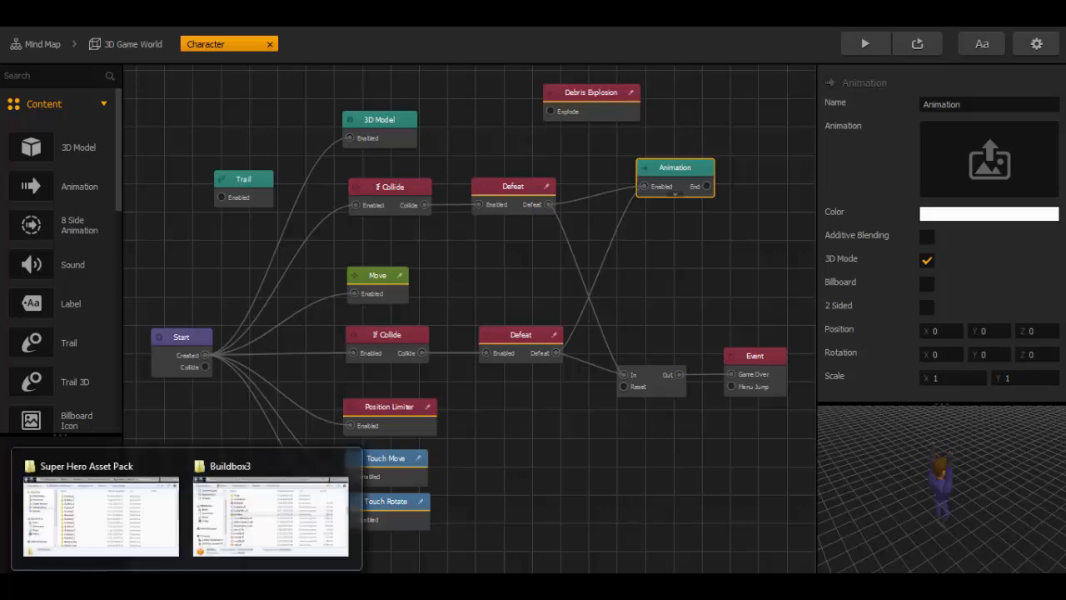
Step: Load the twelve images explosion_0 to explosion_11 from the Explosion Sprite folder into the Animation node
left_click(109, 533)
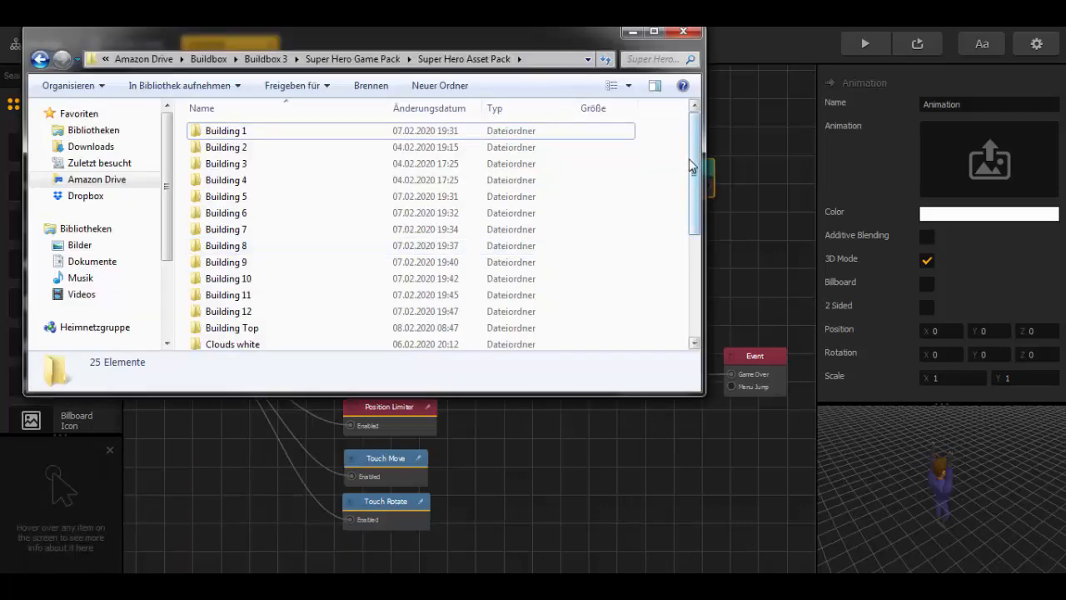
scroll(533, 166, "down", 4)
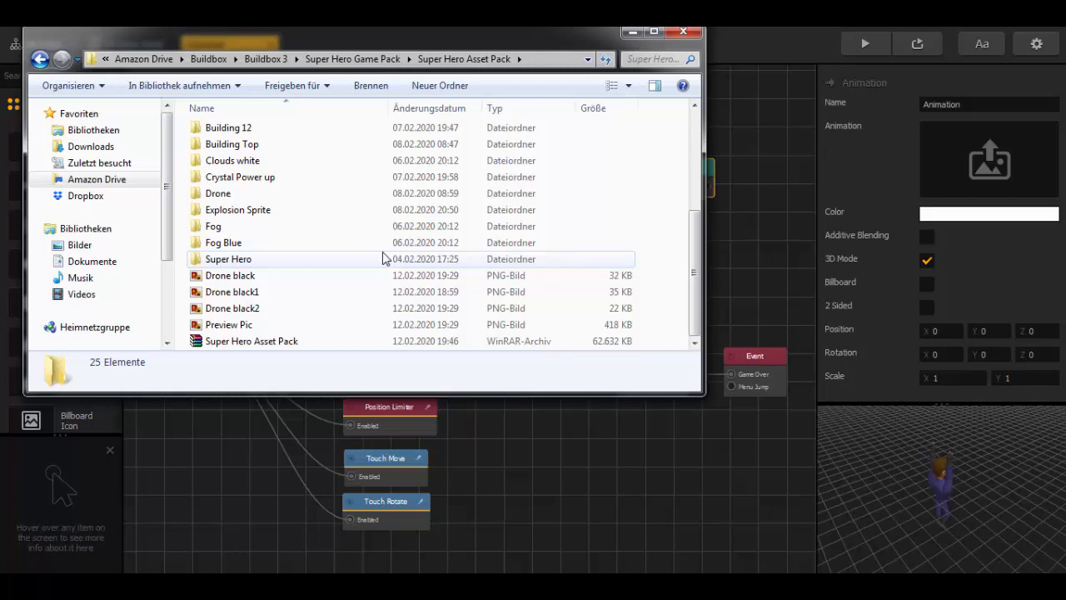
double_click(309, 211)
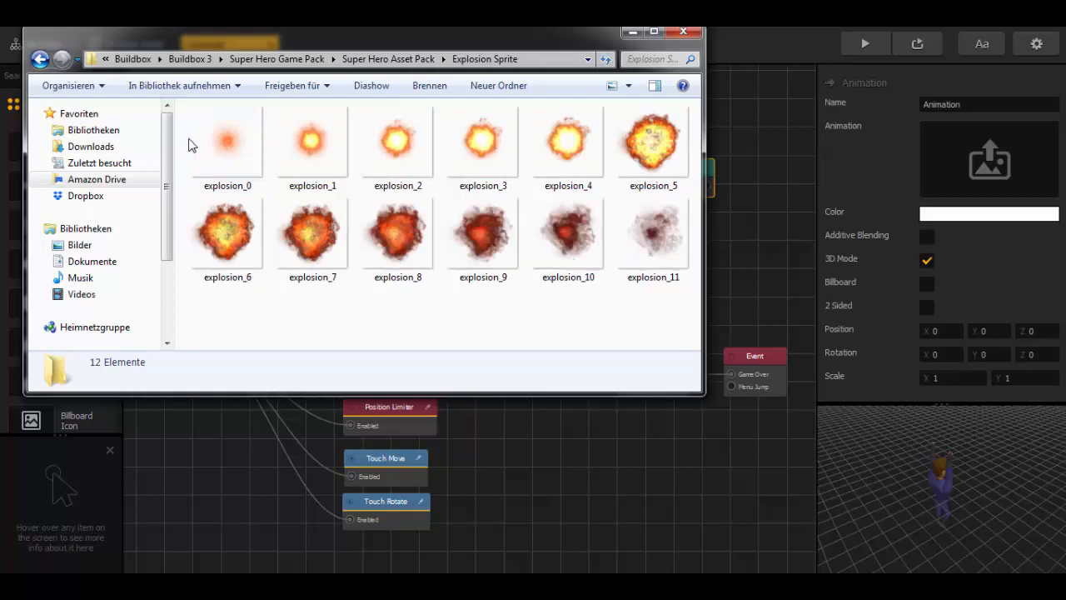
left_click_drag(188, 144, 667, 250)
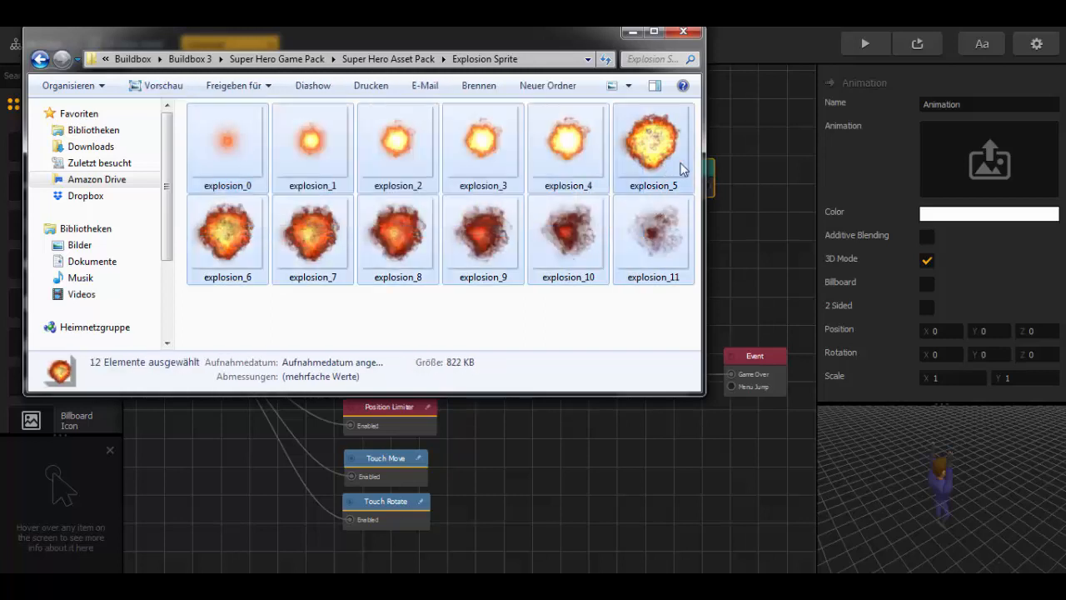
mouse_move(681, 169)
left_mouse_down()
mouse_move(933, 190)
mouse_move(971, 167)
left_mouse_up()
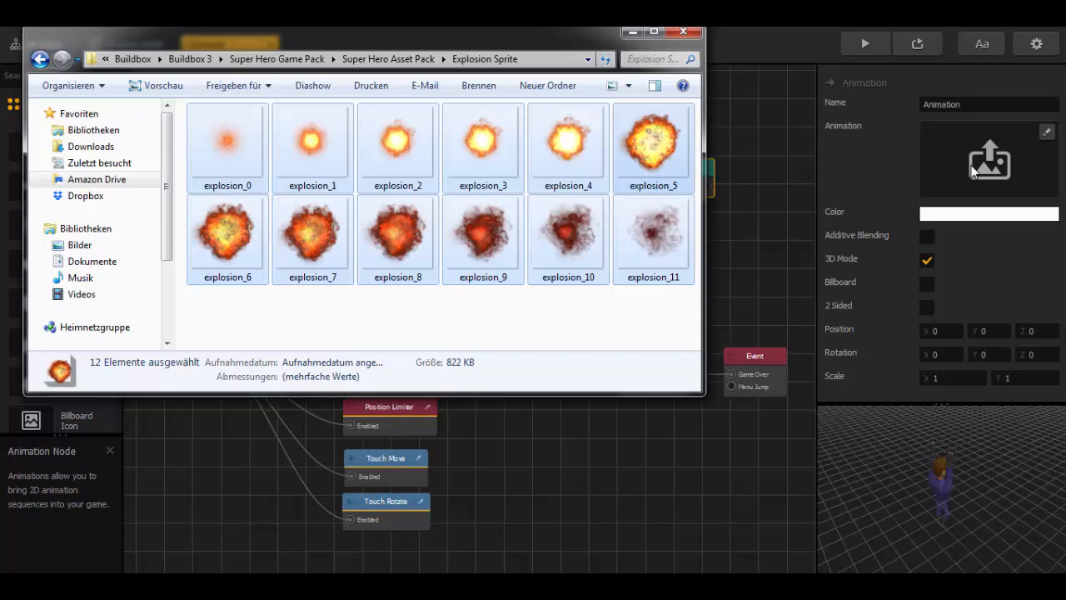
left_click(839, 183)
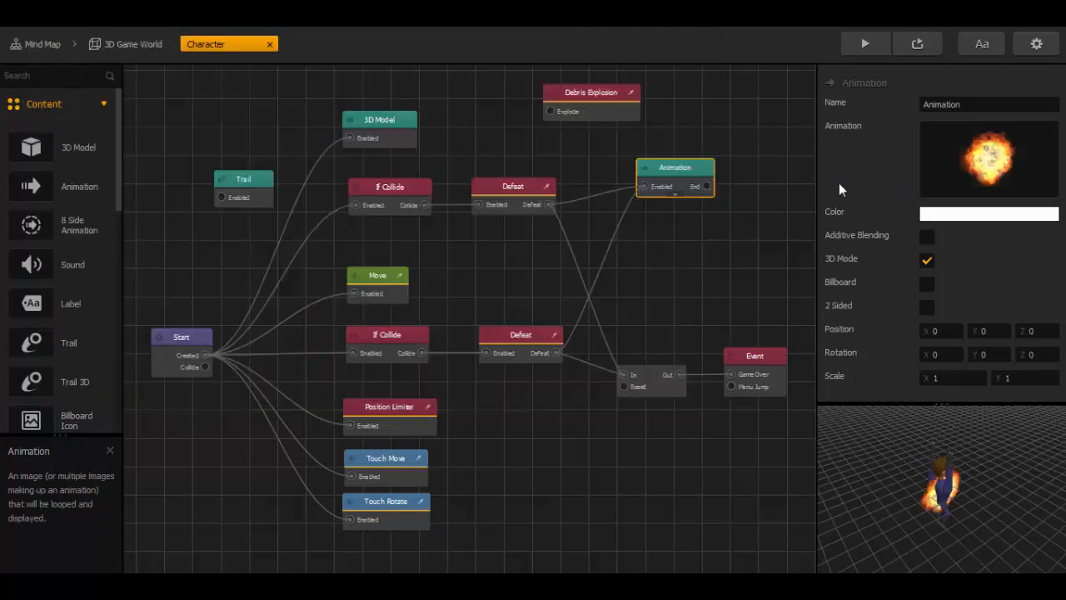
Step: Move the Animation node slightly aside, enable its Billboard option, and check its frames in the Animation Editor
left_click_drag(710, 177, 743, 176)
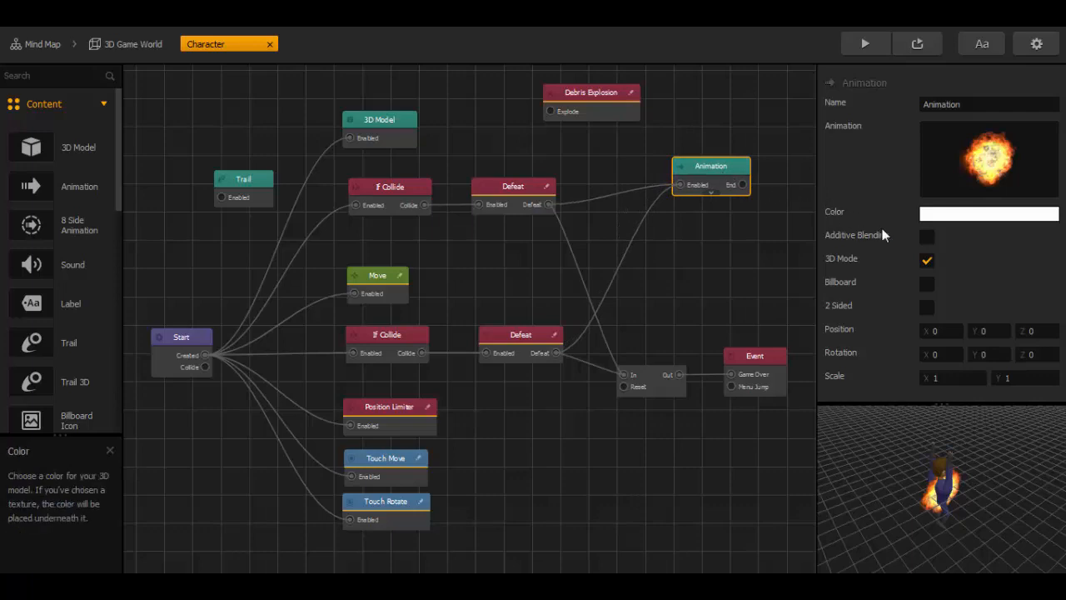
left_click(927, 282)
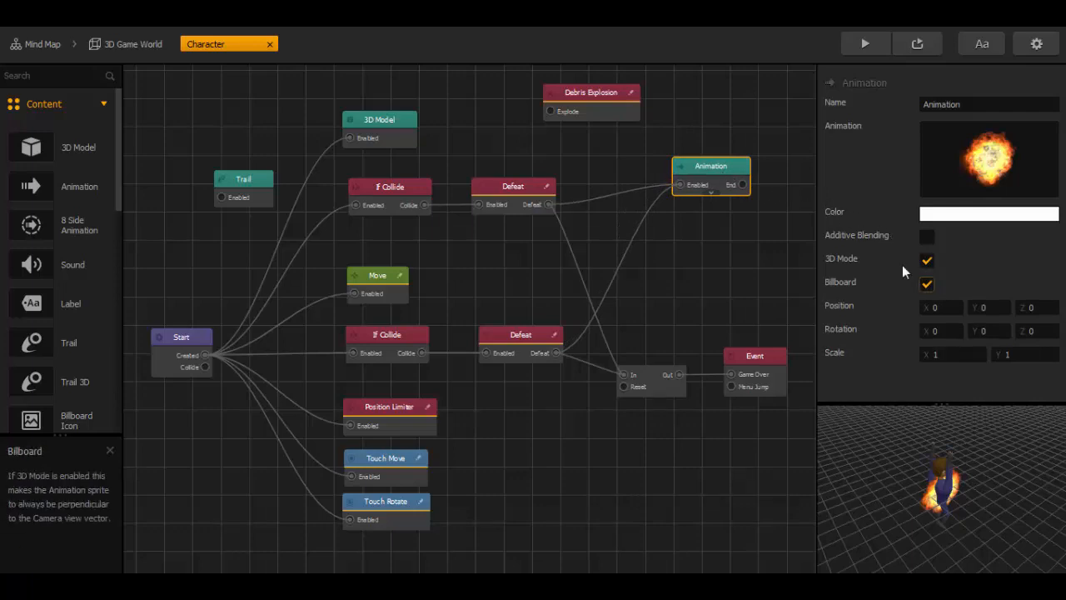
mouse_move(1008, 162)
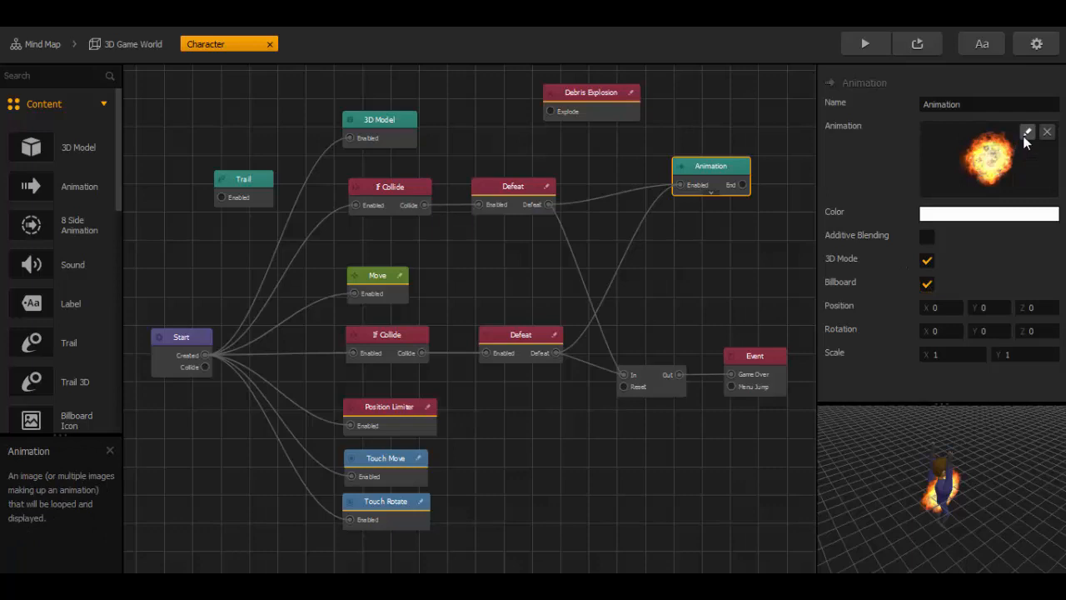
left_click(1024, 135)
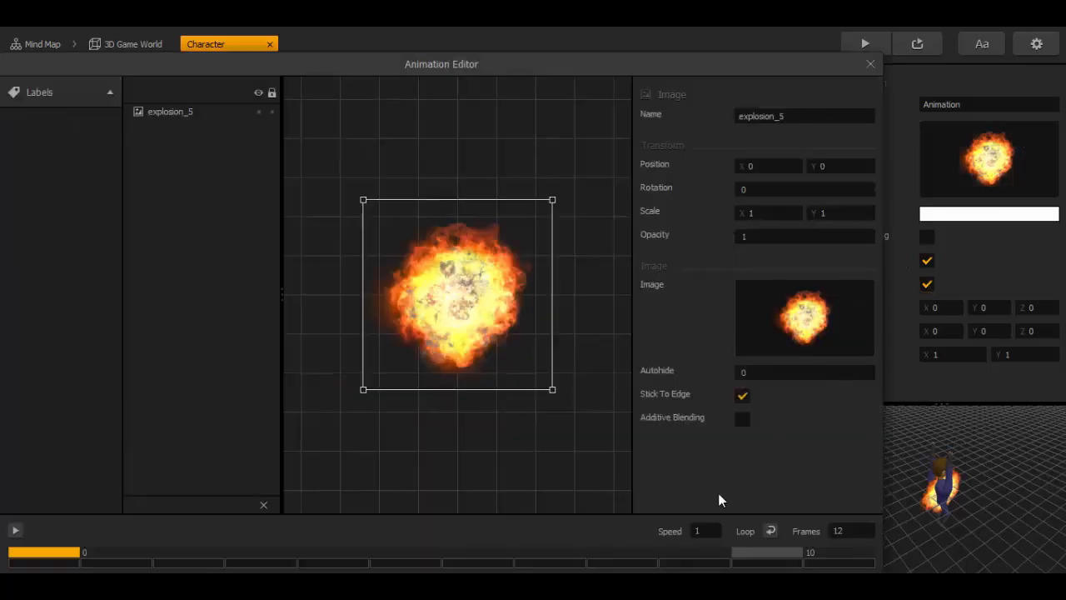
left_click(871, 64)
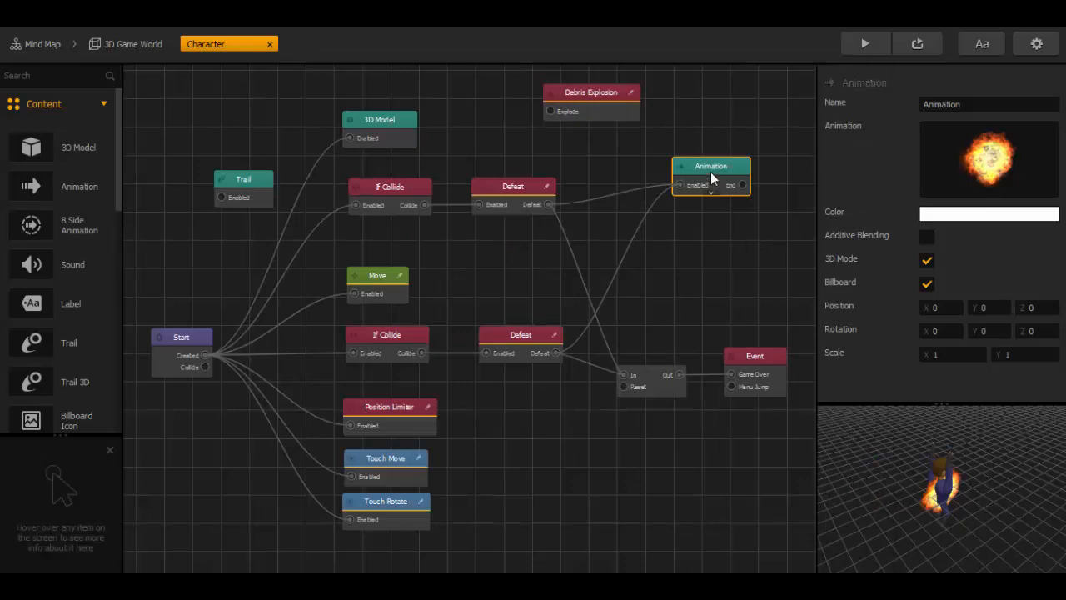
Step: Disconnect the Enemy collision's Defeat output from the Animation node and reposition the Animation node beside the upper Defeat node
left_click_drag(711, 171, 715, 169)
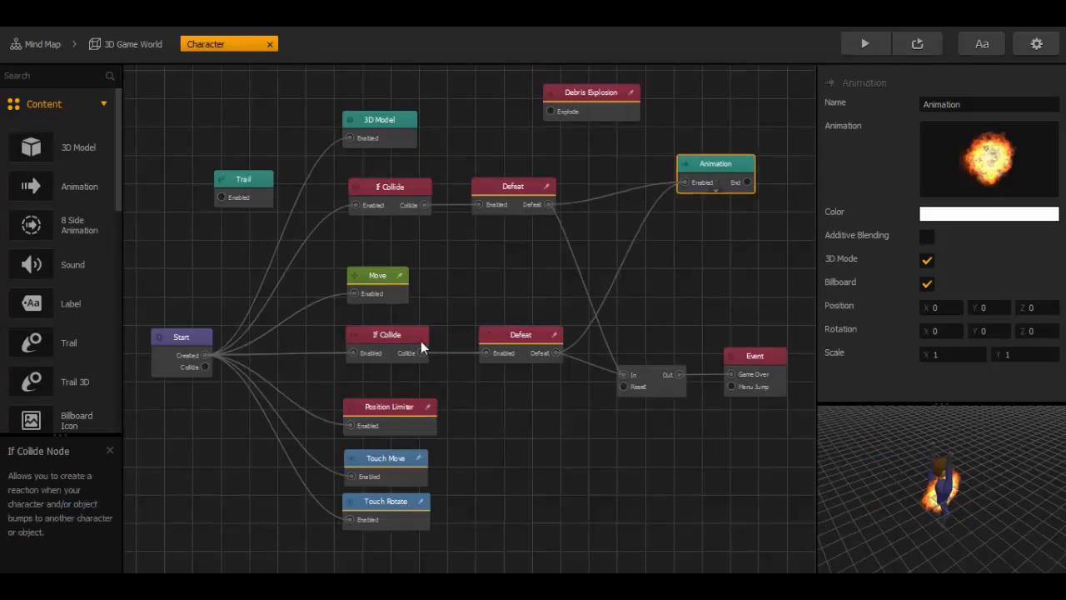
left_click(388, 340)
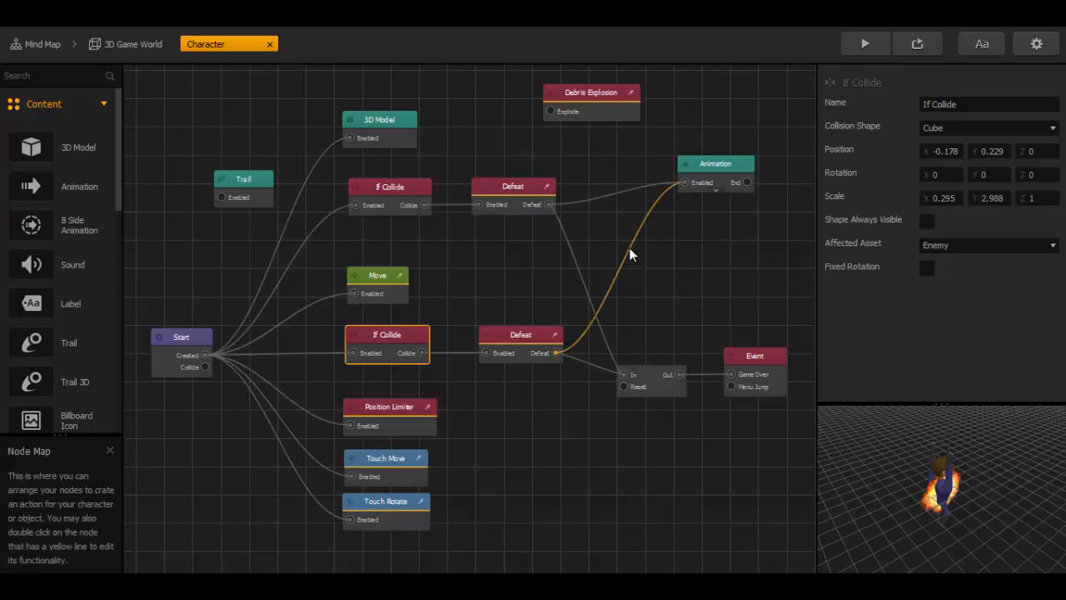
left_click_drag(634, 253, 666, 288)
left_click_drag(715, 168, 720, 184)
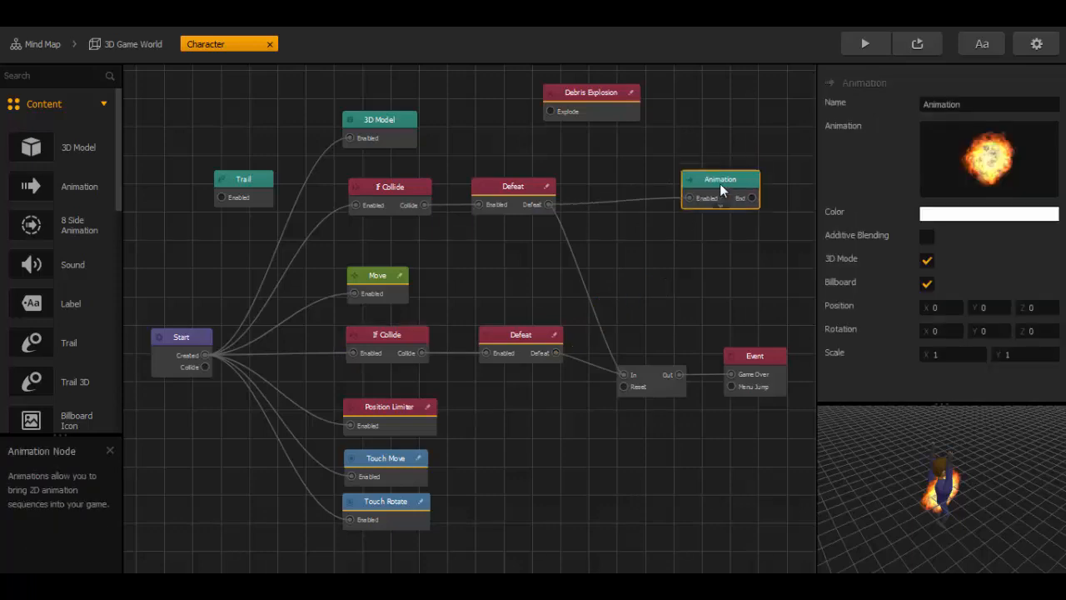
Step: Preview the game and play three rounds to test the explosion animation on collisions, and close the preview
left_click(870, 45)
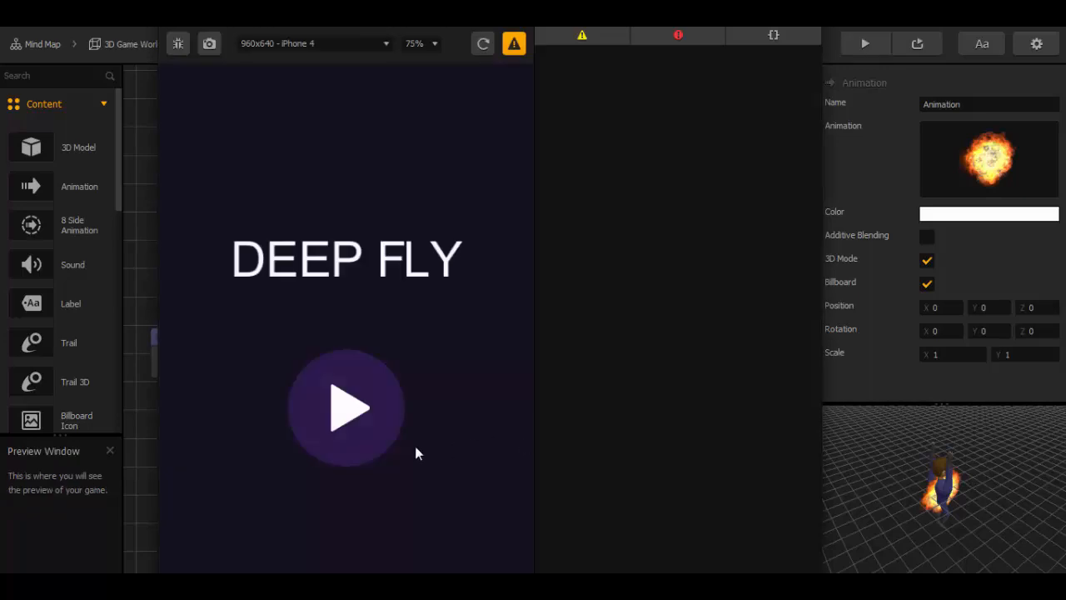
left_click(364, 416)
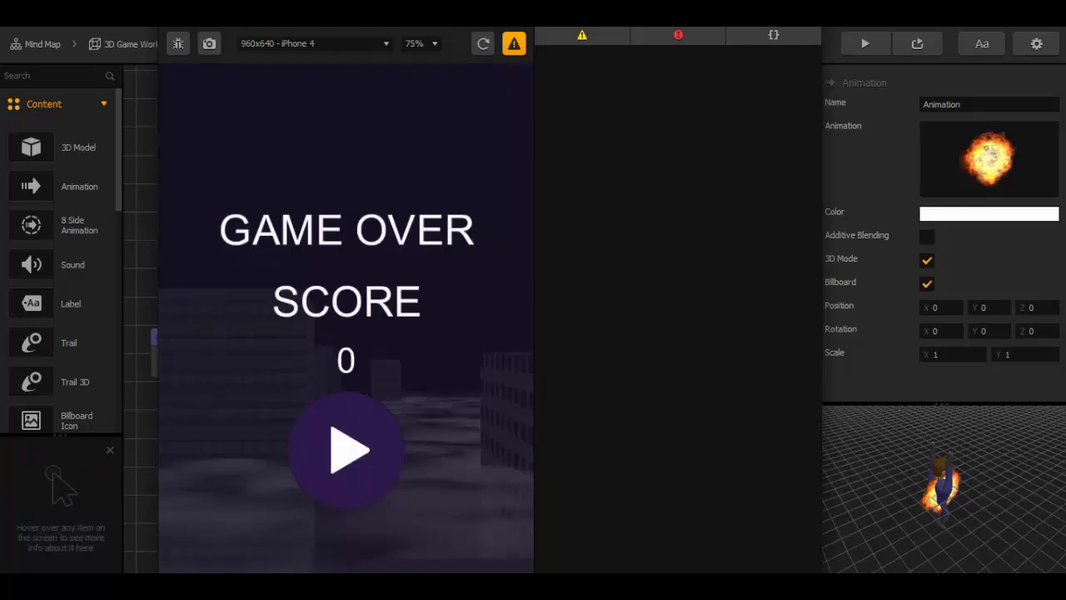
left_click(381, 426)
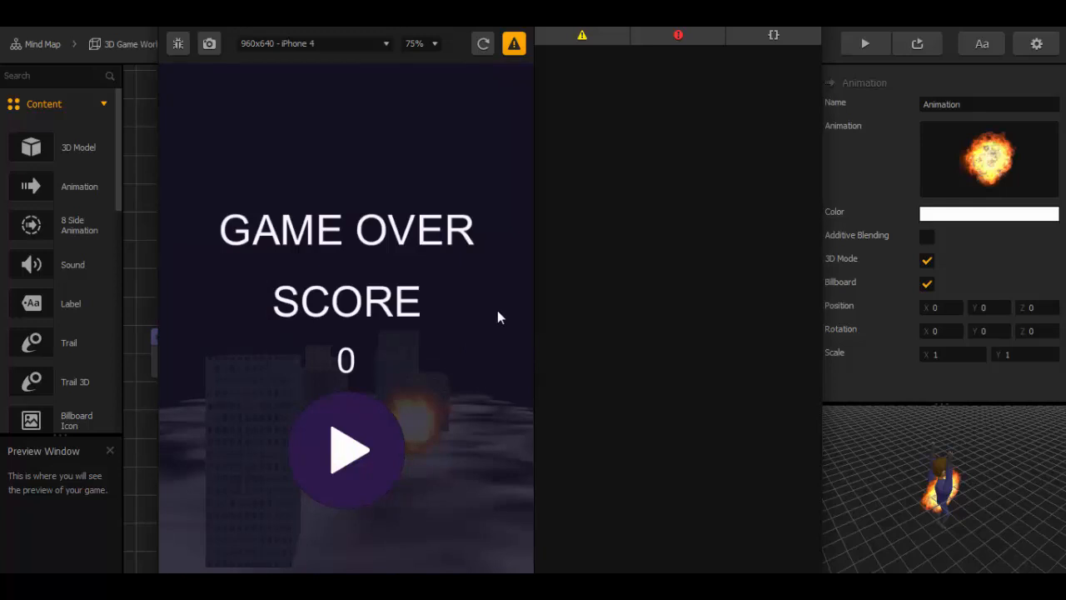
left_click(360, 452)
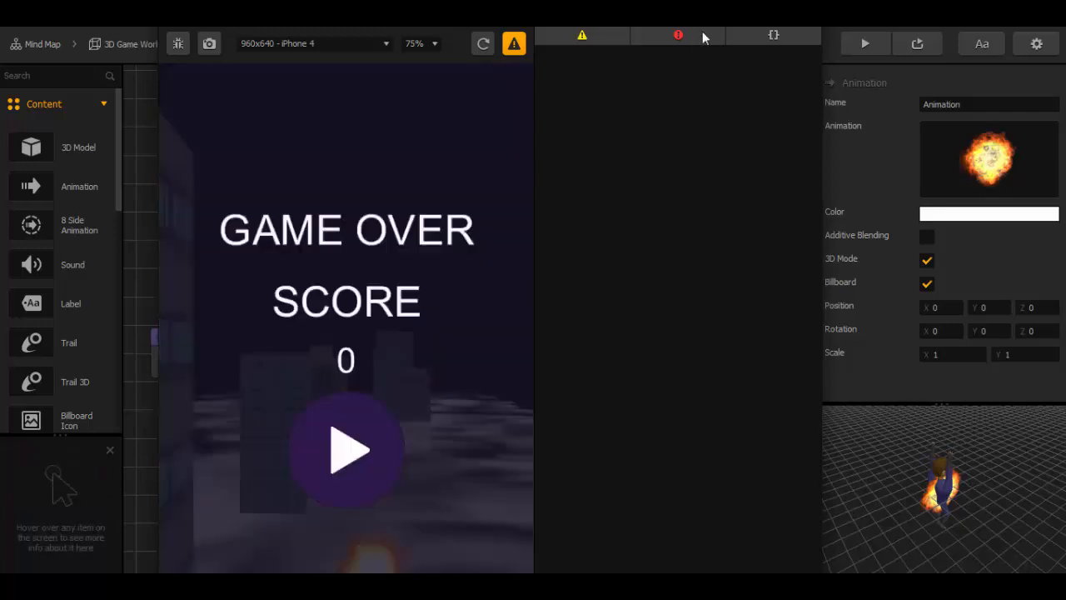
left_click(801, 15)
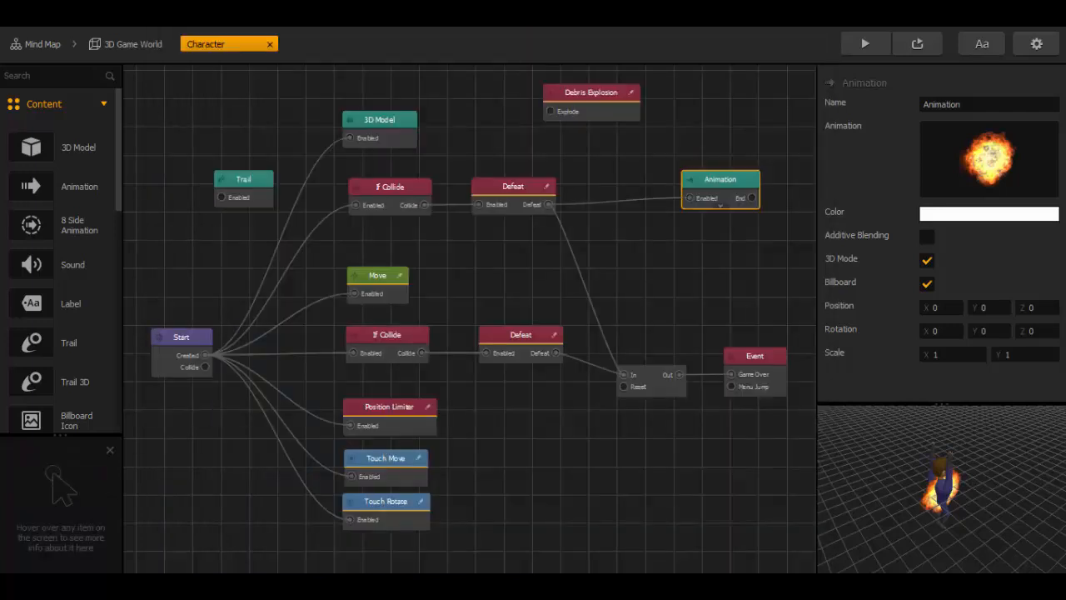
Step: Check the Delay node's settings in the Character node map, preview one more round, and close the preview
left_click(654, 370)
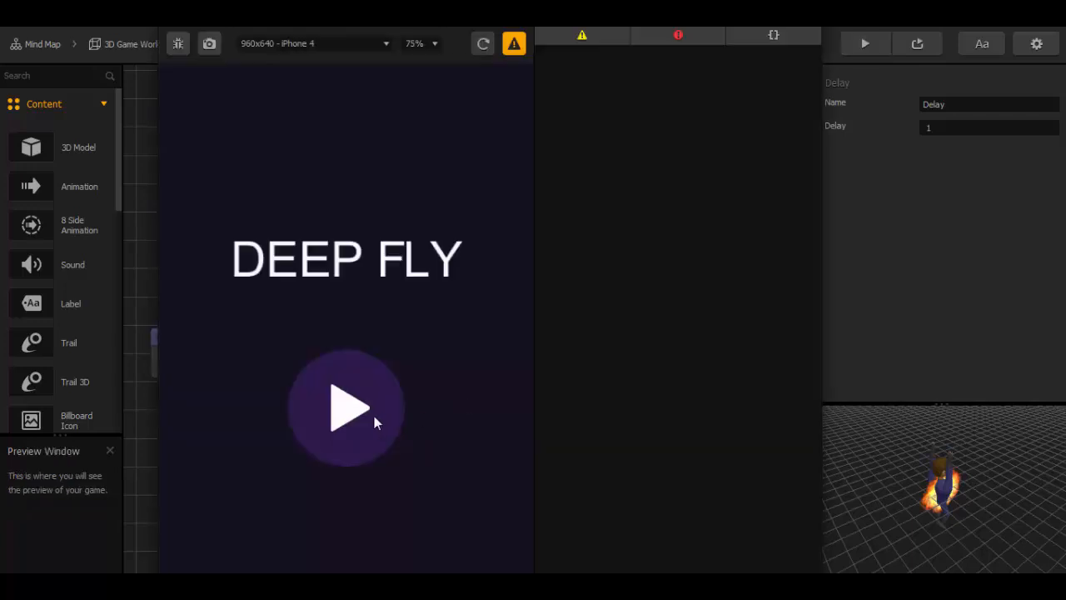
left_click(375, 415)
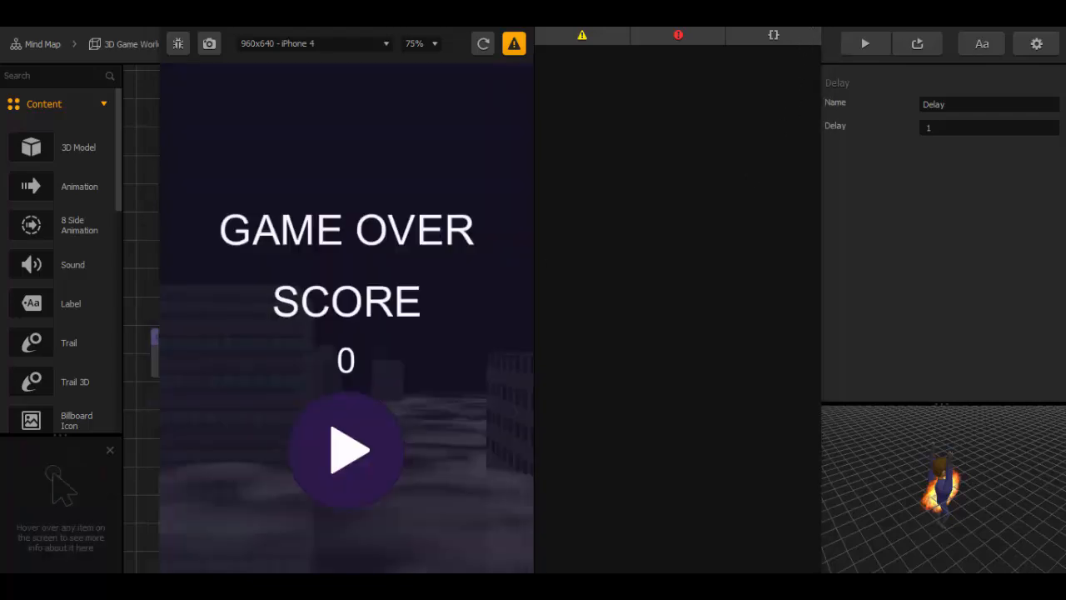
left_click(808, 19)
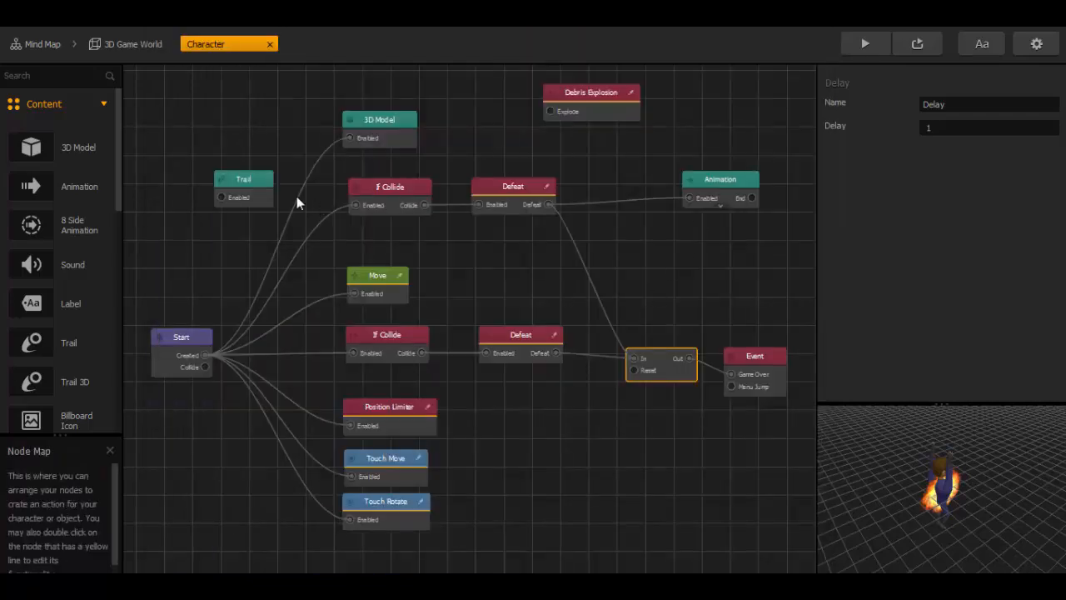
Step: Return to the 3D Game World, duplicate the Drone Black object in the Asset Library, and select the copy
left_click(148, 45)
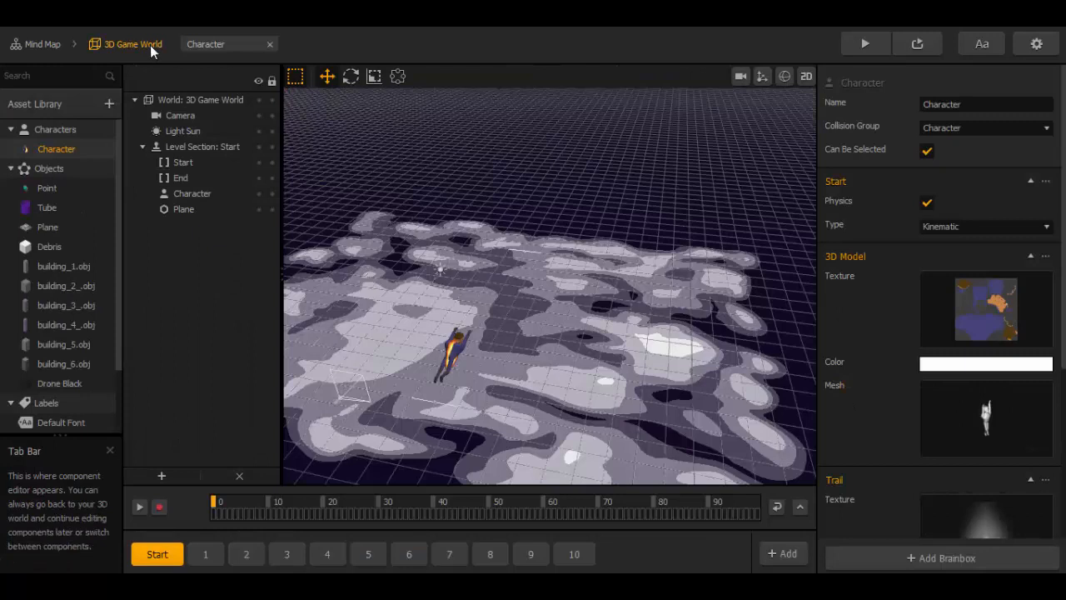
scroll(121, 265, "down", 2)
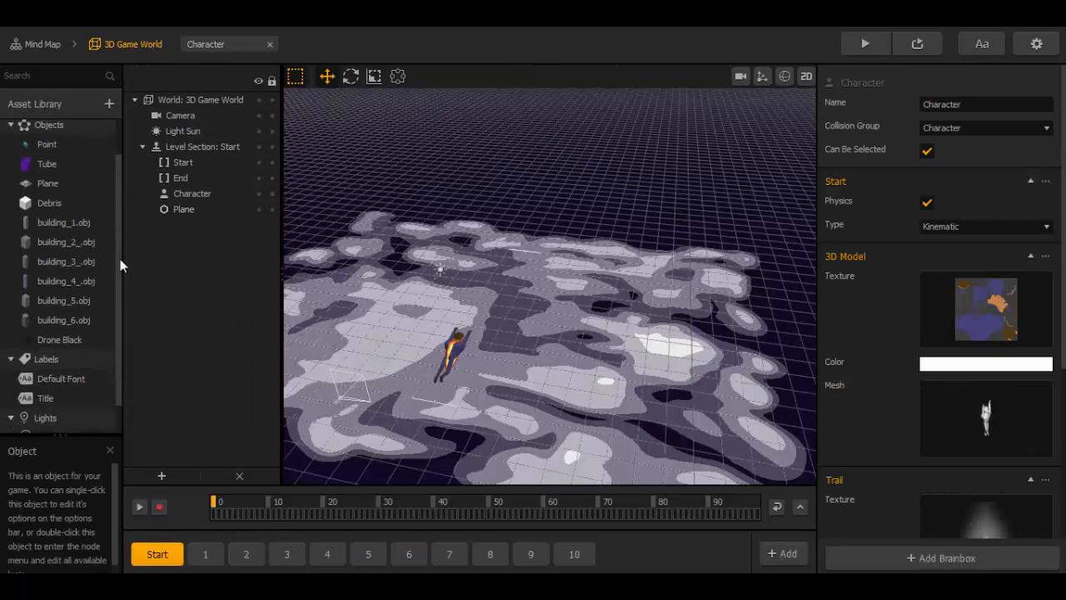
scroll(119, 267, "down", 2)
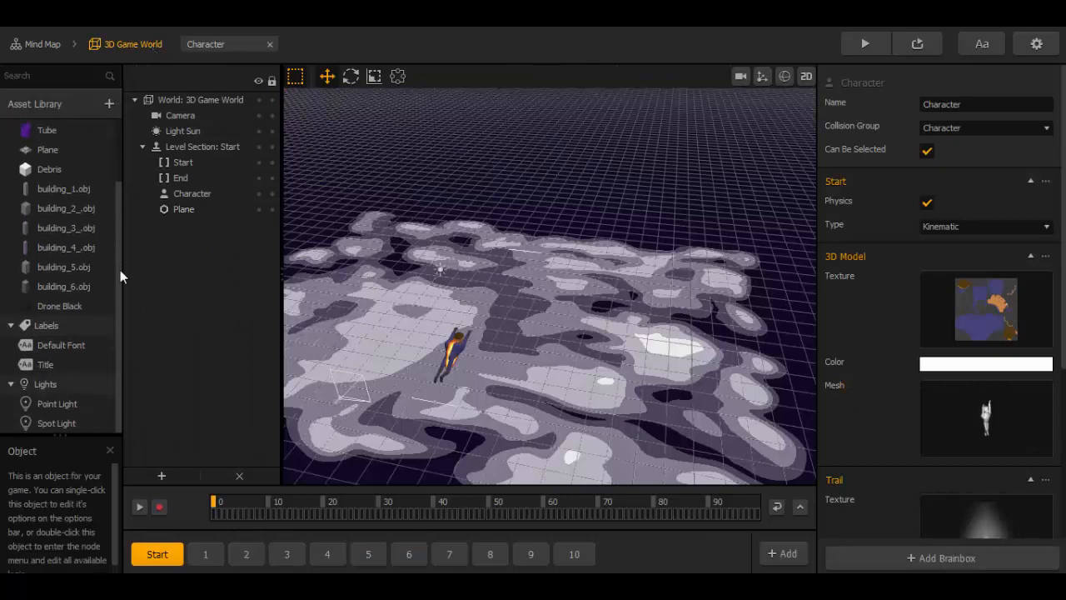
left_click(66, 305)
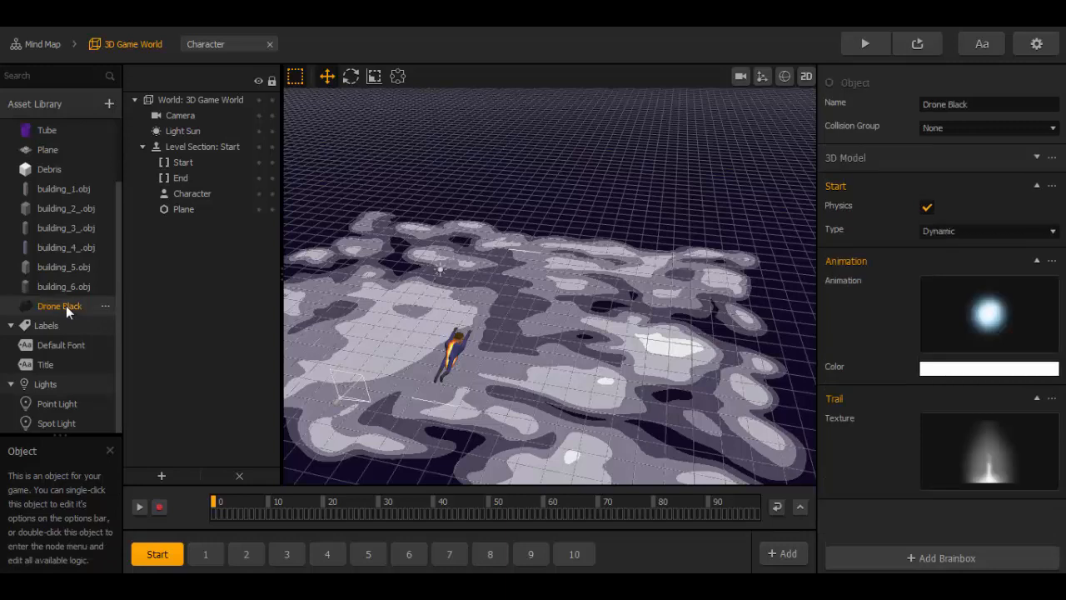
key("ctrl+d")
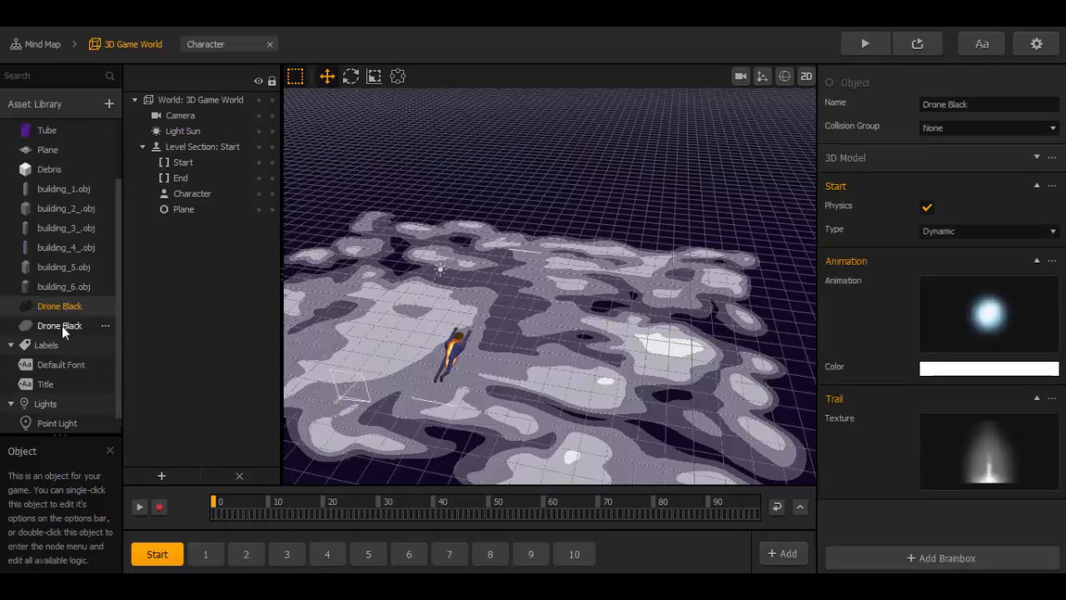
left_click(61, 326)
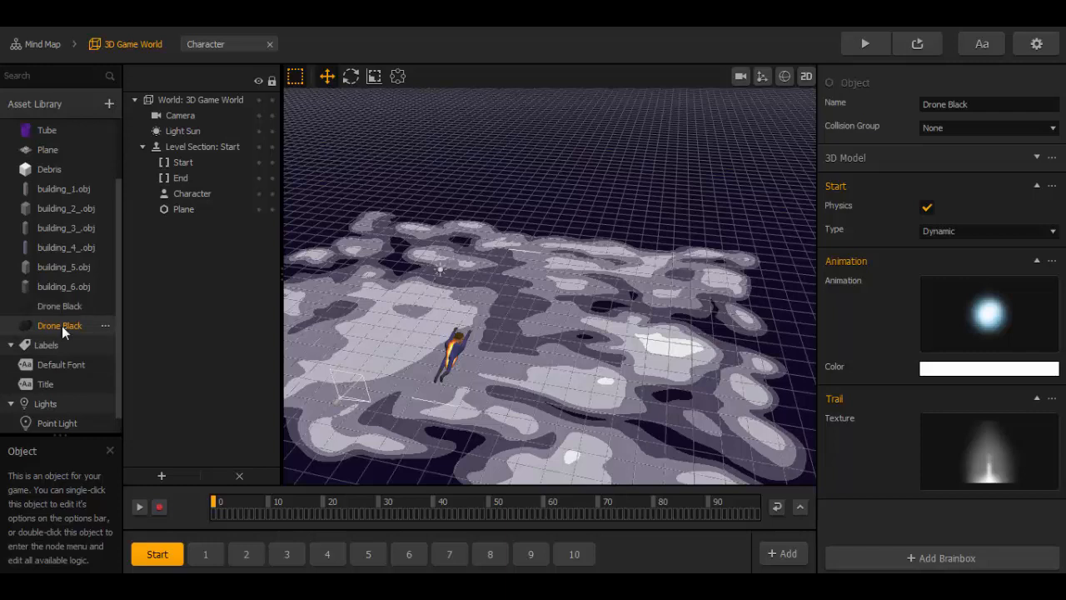
Step: Expand the duplicated drone's 3D Model settings and rename the object as Drone Grey
left_click(1037, 158)
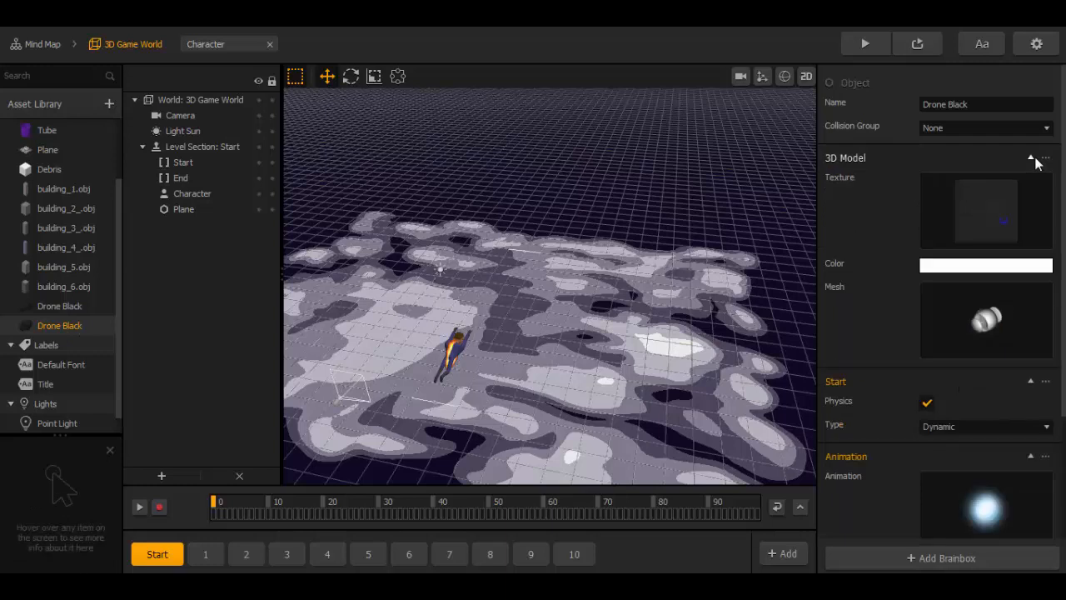
left_click(989, 106)
key("BackSpace")
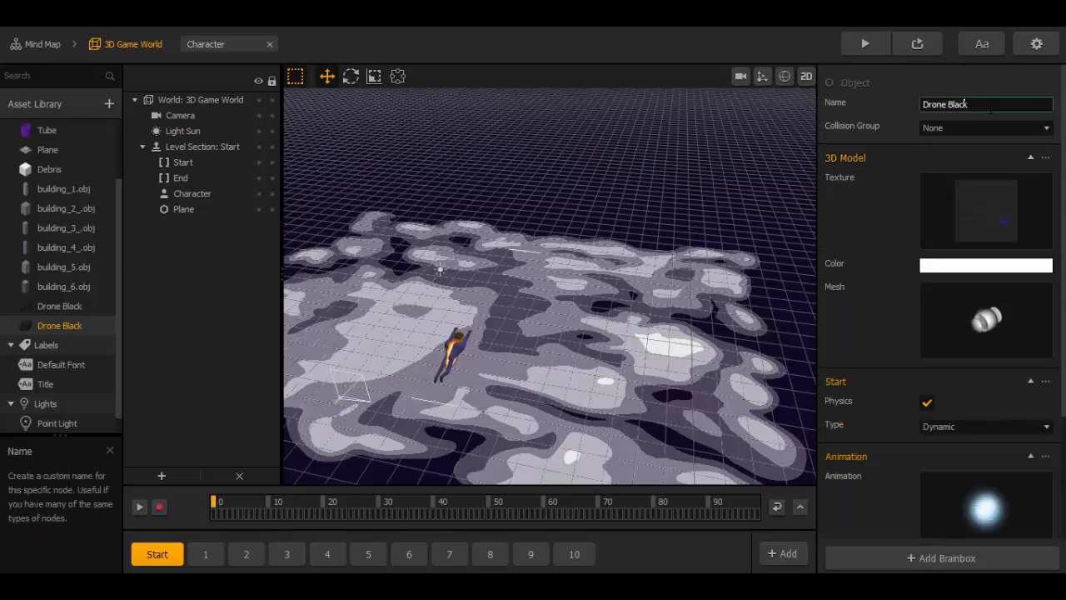
key("BackSpace")
key("BackSpace")
key("BackSpace")
key("BackSpace")
type("Grey")
left_click(888, 102)
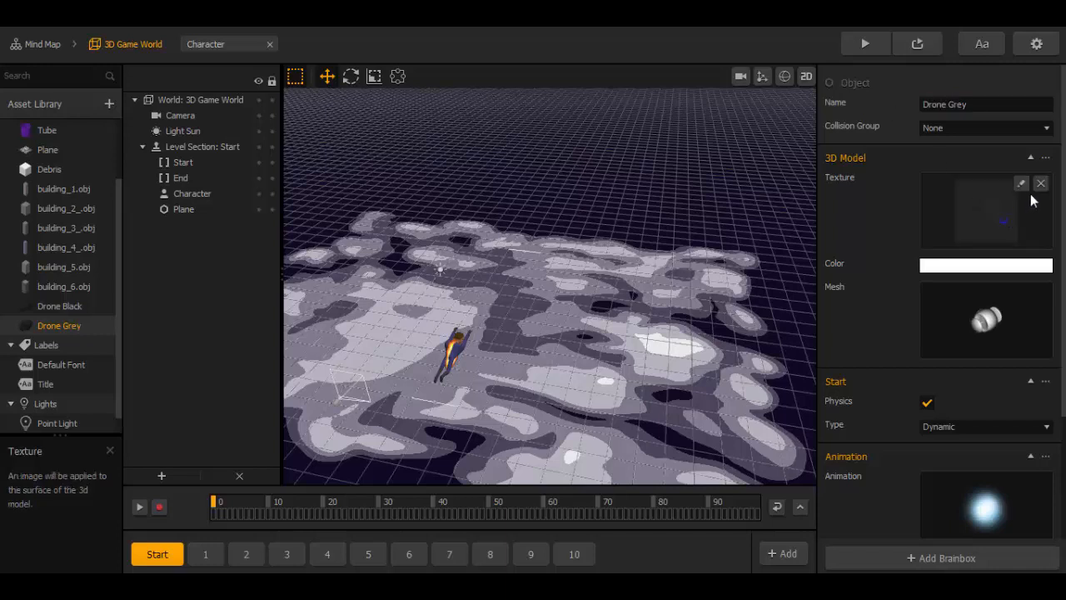
Step: Replace Drone Grey's black model texture with the grey texture image from the asset pack's Drone folder
left_click(1042, 183)
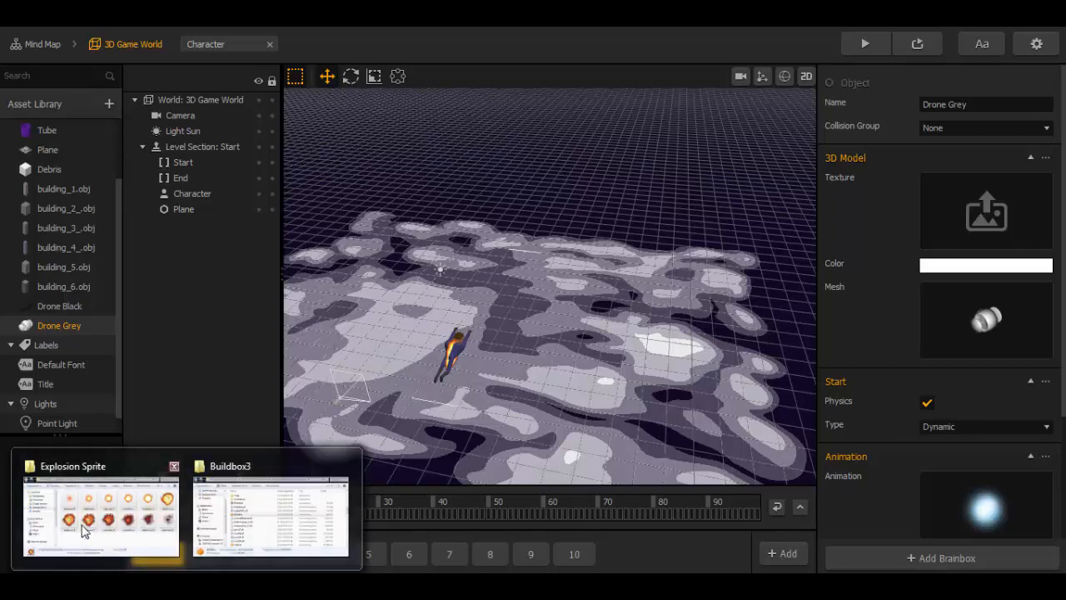
left_click(87, 532)
left_click(39, 60)
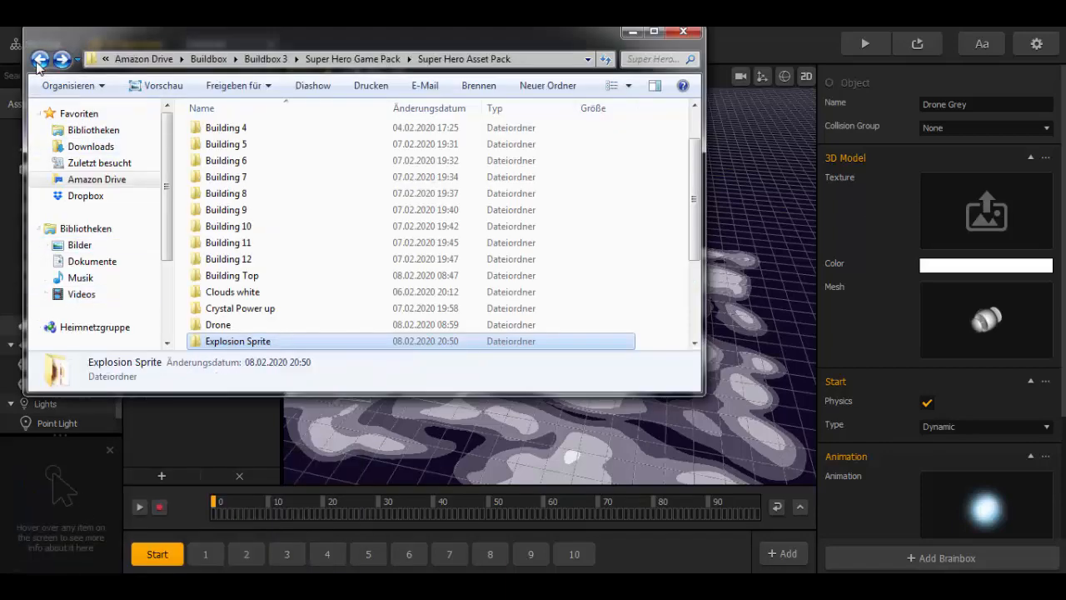
double_click(237, 325)
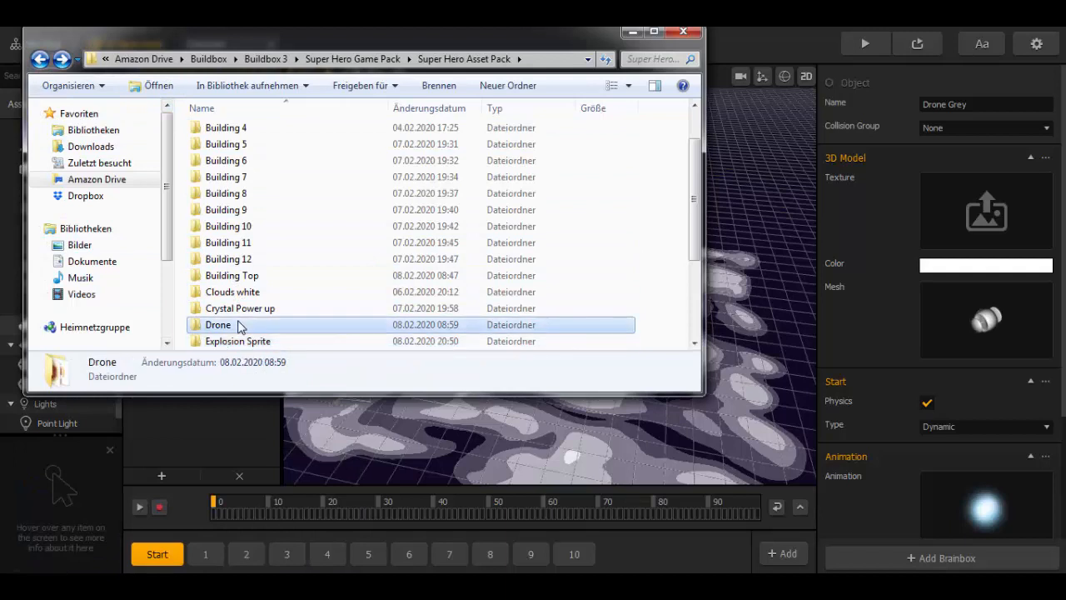
left_click_drag(364, 178, 973, 230)
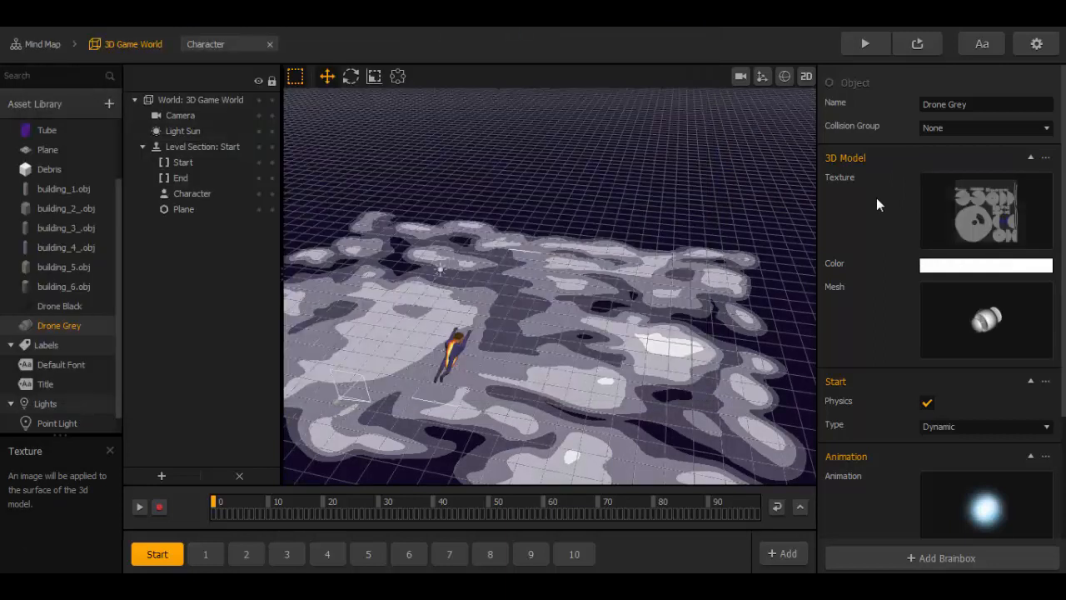
Step: Place a Drone Grey in level section 4, between the two buildings
left_click(283, 554)
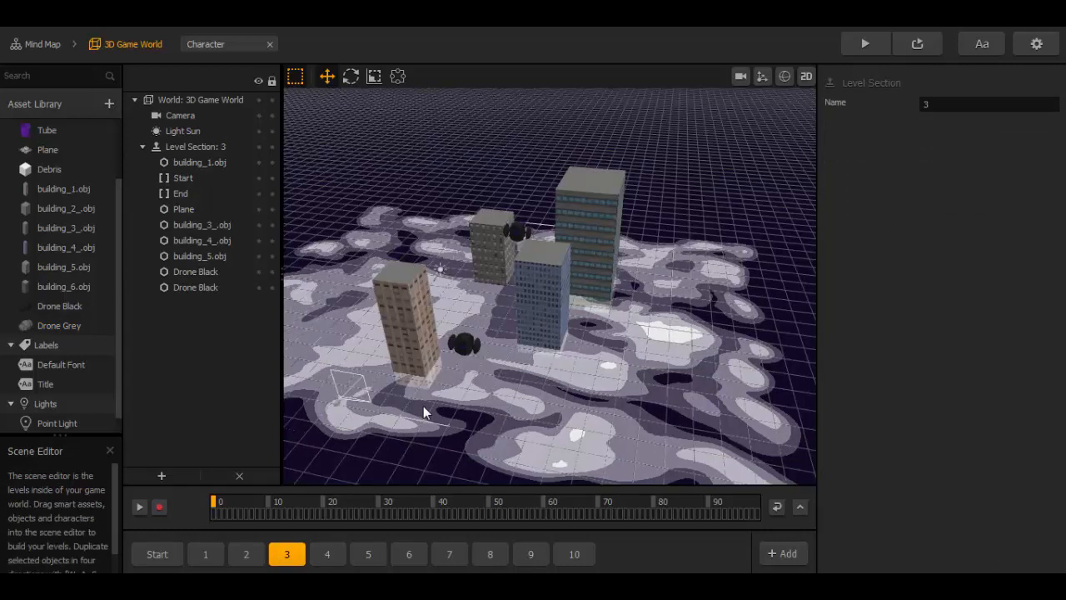
left_click(327, 554)
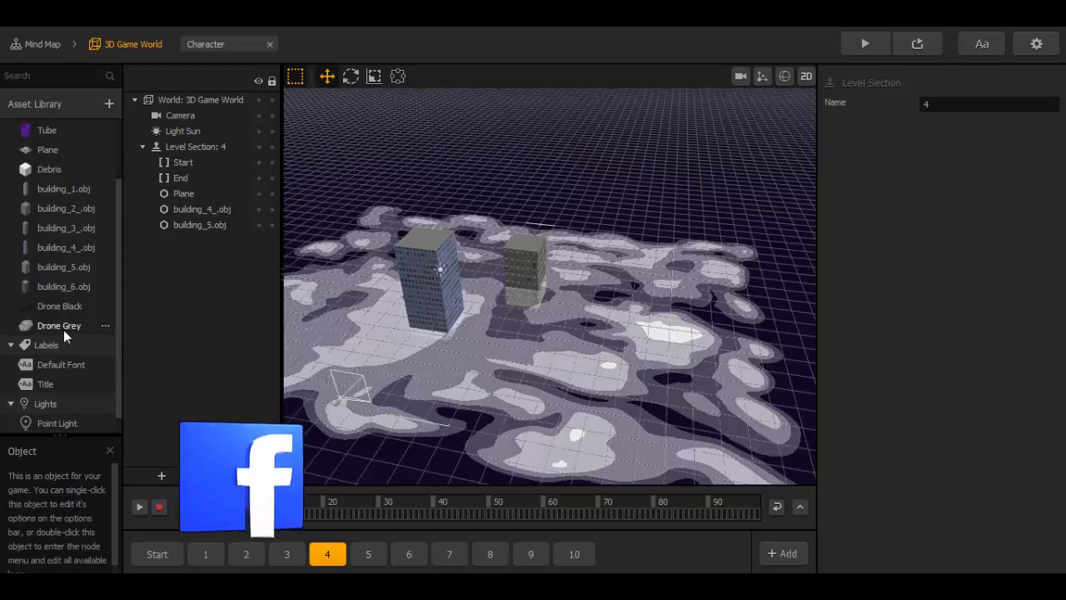
left_click_drag(62, 327, 406, 332)
left_click_drag(481, 331, 499, 344)
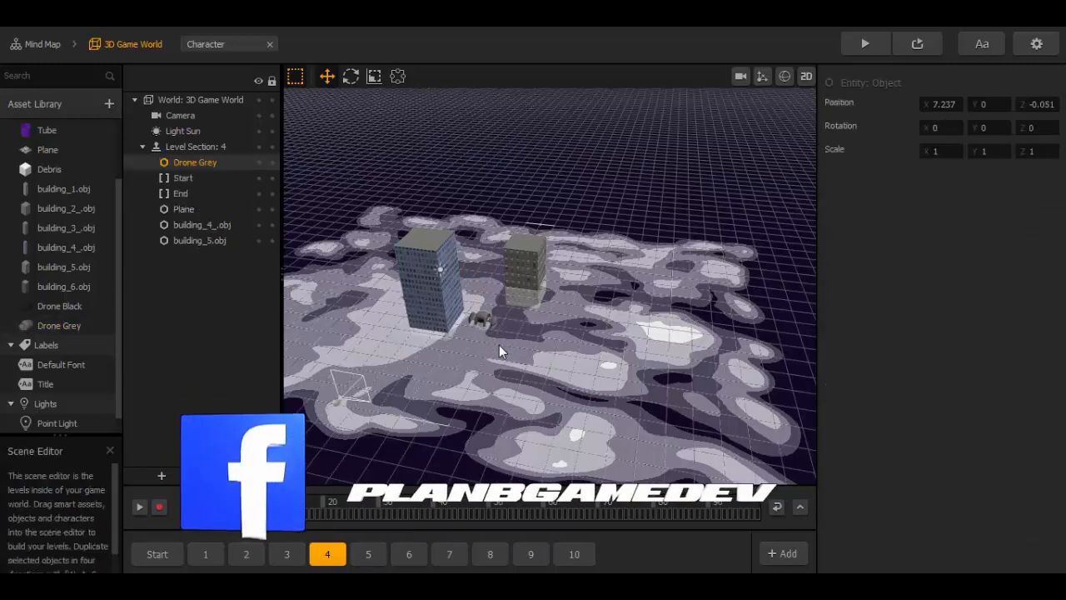
Step: Raise the Drone Grey in level section 4 to a Y position of about 2.8
middle_click_drag(501, 354, 520, 291)
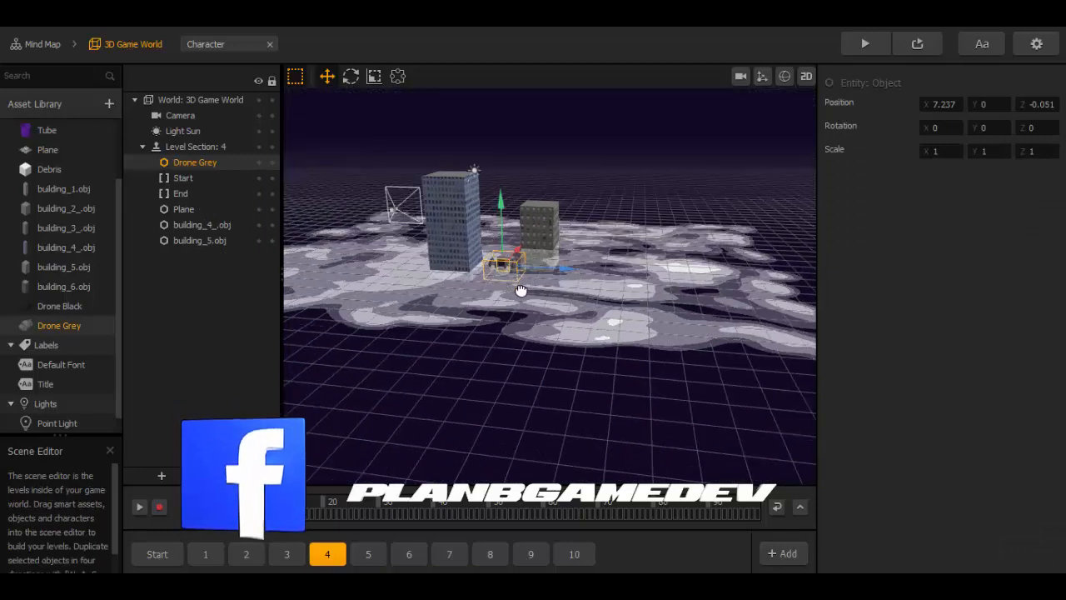
scroll(521, 283, "up", 5)
left_click_drag(450, 185, 449, 125)
middle_click_drag(449, 126, 471, 203)
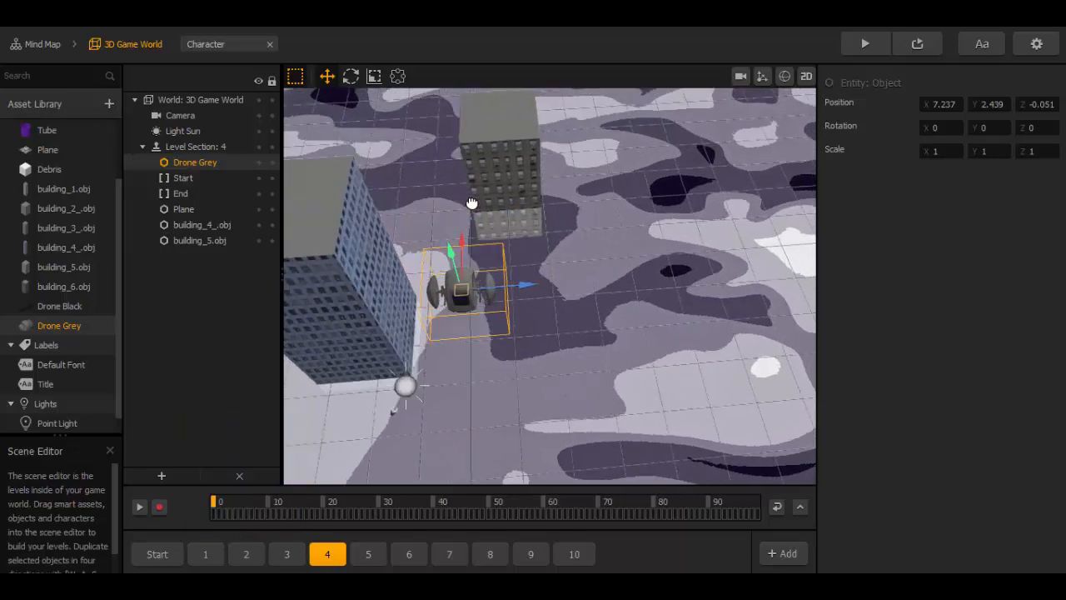
middle_click_drag(537, 334, 537, 281)
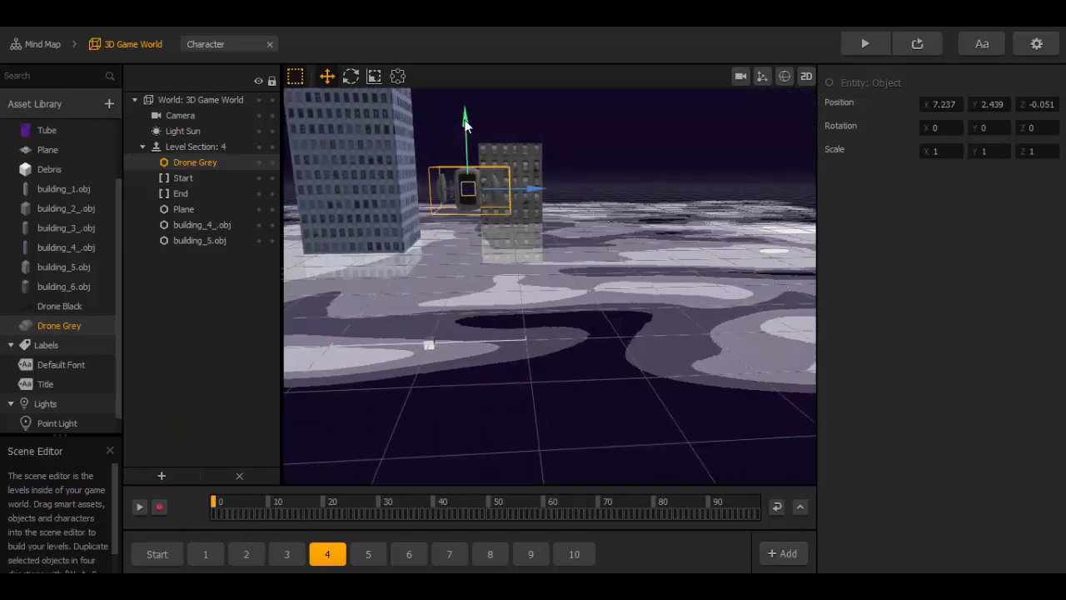
left_click_drag(464, 125, 464, 116)
middle_click_drag(558, 189, 566, 244)
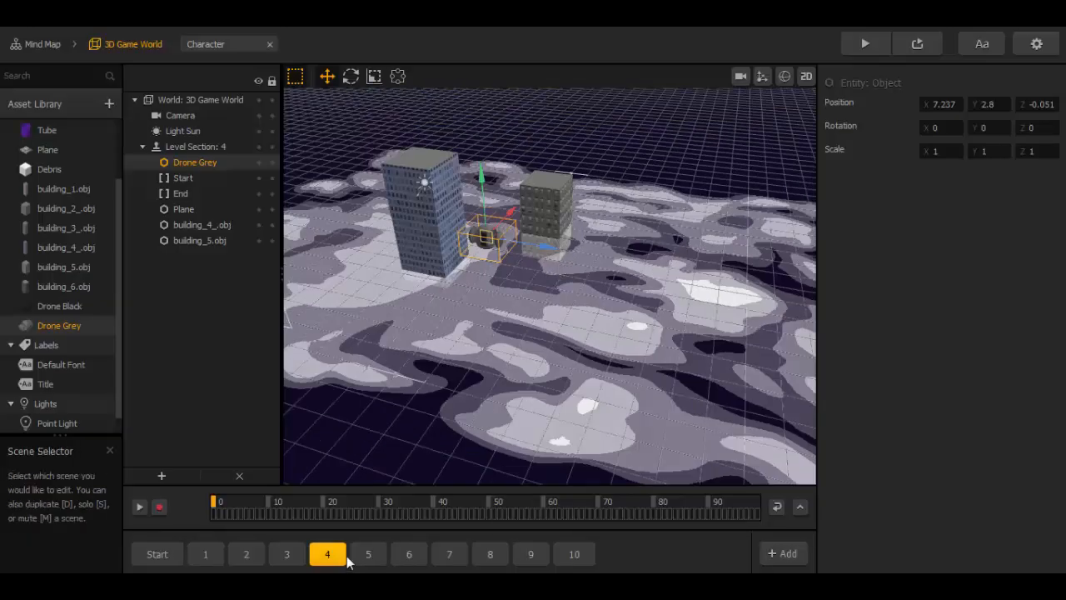
Step: Add a copy of the raised Drone Grey to level section 6 and reposition it among the buildings
left_click(407, 554)
left_click(526, 281)
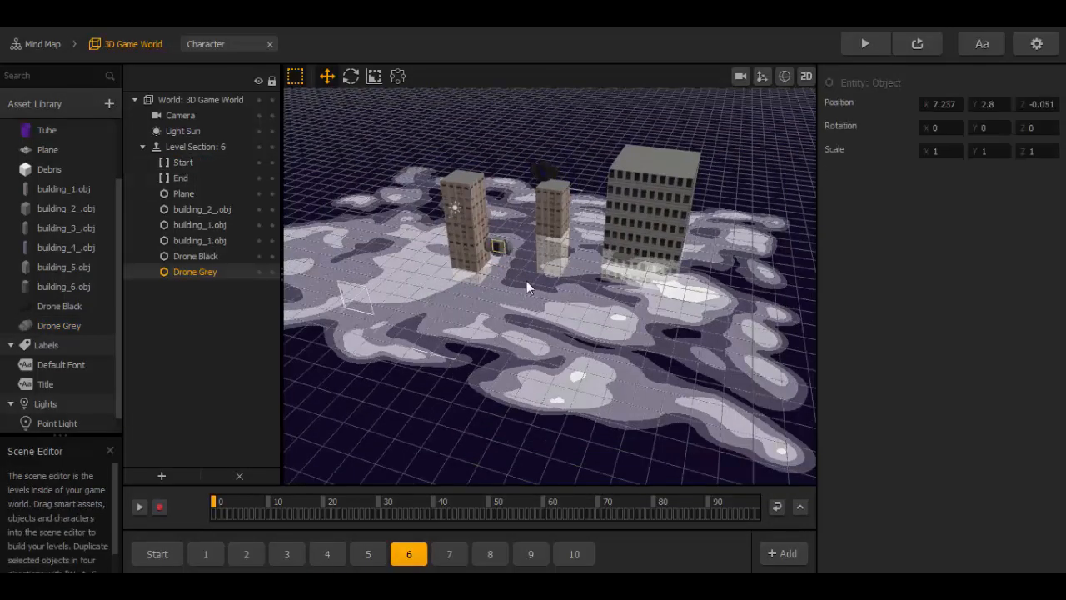
middle_click_drag(612, 266, 596, 310)
left_click_drag(562, 267, 550, 285)
middle_click_drag(552, 283, 562, 295)
left_click_drag(562, 292, 645, 133)
left_click_drag(668, 226, 671, 229)
left_click_drag(643, 143, 662, 115)
middle_click_drag(553, 375, 576, 300)
Step: Add a copy of the Drone Grey to level section 7, between the two buildings
left_click(450, 554)
middle_click_drag(518, 385, 538, 275)
left_click(500, 230)
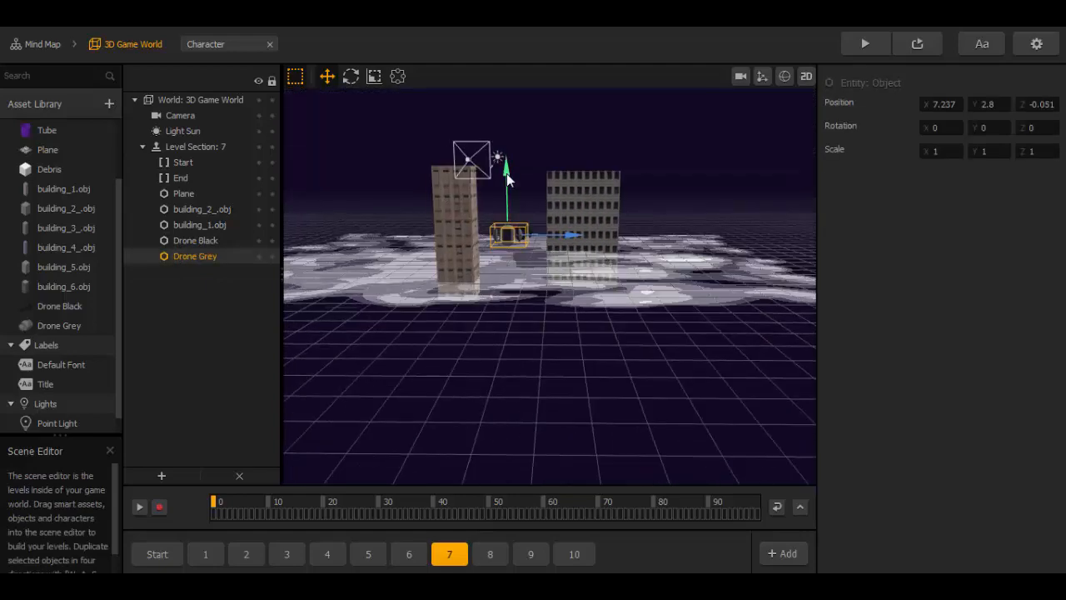
Step: Add a Drone Grey to level section 8 and move it back along X to about 17.87
left_click(489, 554)
left_click_drag(59, 325, 515, 246)
middle_click_drag(541, 253, 542, 321)
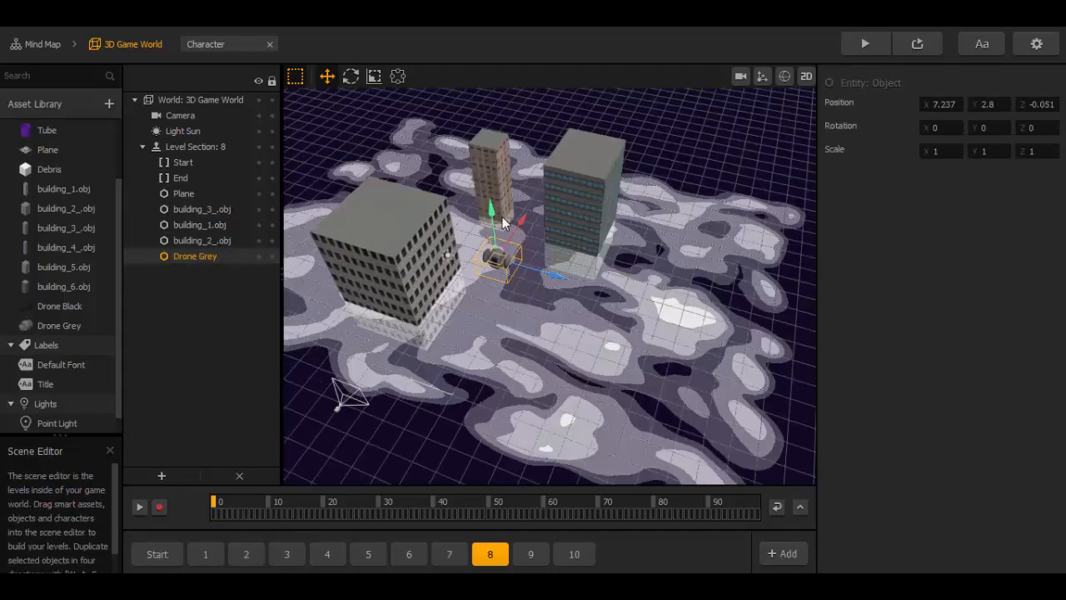
left_click_drag(519, 223, 548, 155)
middle_click_drag(532, 315, 527, 240)
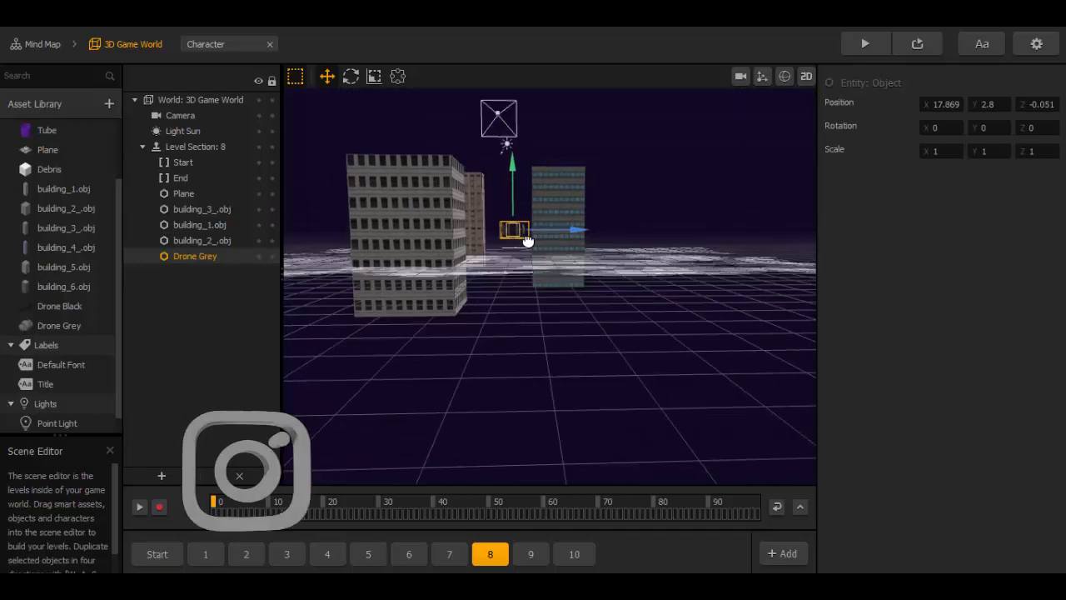
Step: Paste a Drone Grey into level section 9 and move it back among the buildings
left_click(541, 552)
key("ctrl+v")
middle_click_drag(562, 290, 516, 358)
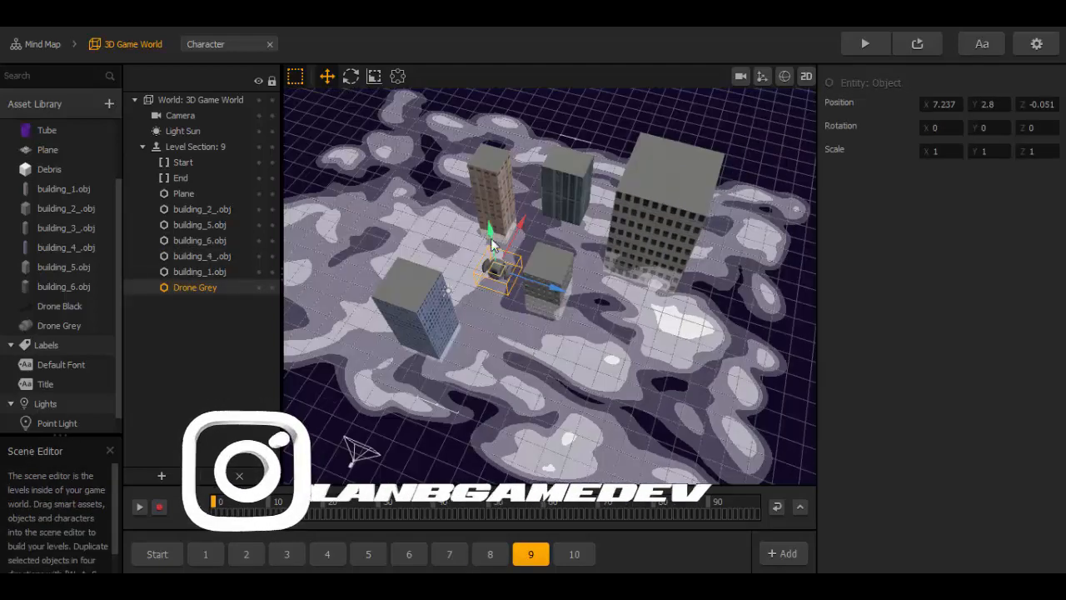
left_click_drag(493, 240, 536, 192)
Step: Paste a second Drone Grey into level section 9 and move it to about X 0.6, Y 7.2, Z 4.7
mouse_move(533, 358)
middle_mouse_down()
mouse_move(565, 309)
mouse_move(516, 346)
middle_mouse_up()
key("ctrl+v")
left_click_drag(541, 222, 478, 279)
middle_click_drag(458, 371, 484, 313)
left_click_drag(514, 195, 514, 143)
middle_click_drag(550, 227, 518, 267)
left_click_drag(544, 210, 590, 218)
middle_click_drag(565, 215, 574, 246)
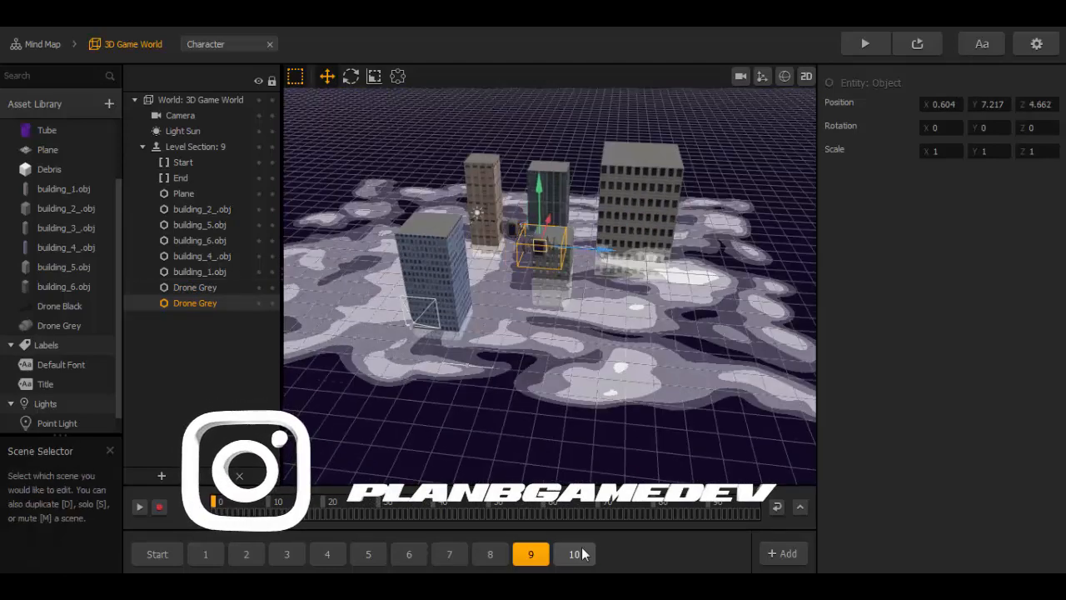
Step: Paste a Drone Grey into level section 10 and move it back along X to about 19.17
left_click(574, 554)
key("ctrl+v")
middle_click_drag(511, 366, 496, 390)
left_click_drag(531, 225, 583, 215)
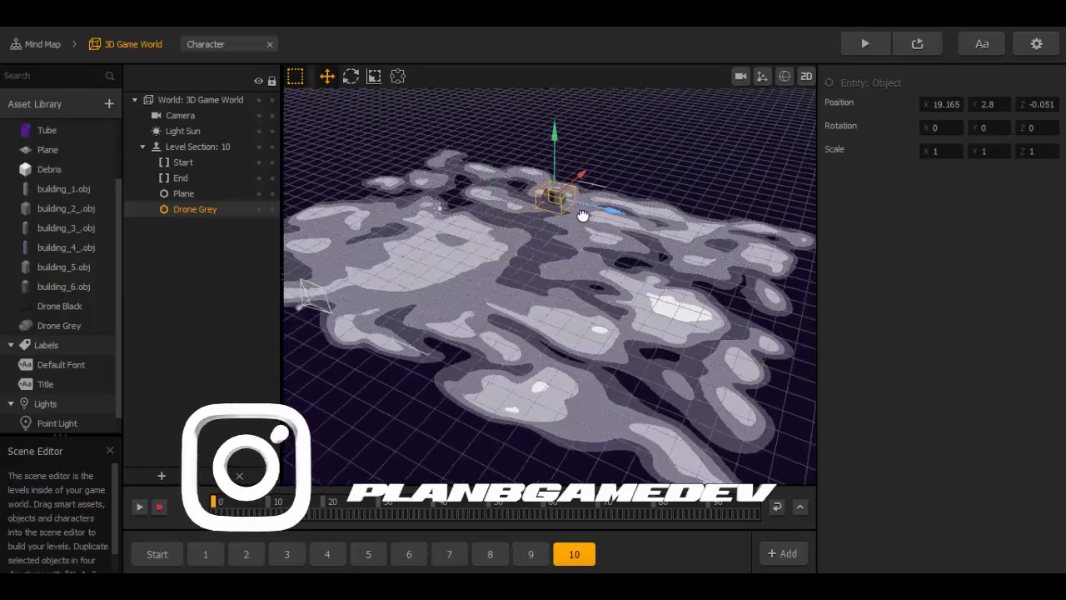
Step: Paste a second Drone Grey into level section 10, shift it along Z to about 5.19, and raise it
mouse_move(570, 254)
middle_mouse_down()
mouse_move(572, 231)
mouse_move(559, 265)
middle_mouse_up()
key("ctrl+v")
left_click_drag(557, 268, 610, 276)
middle_click_drag(597, 319, 593, 293)
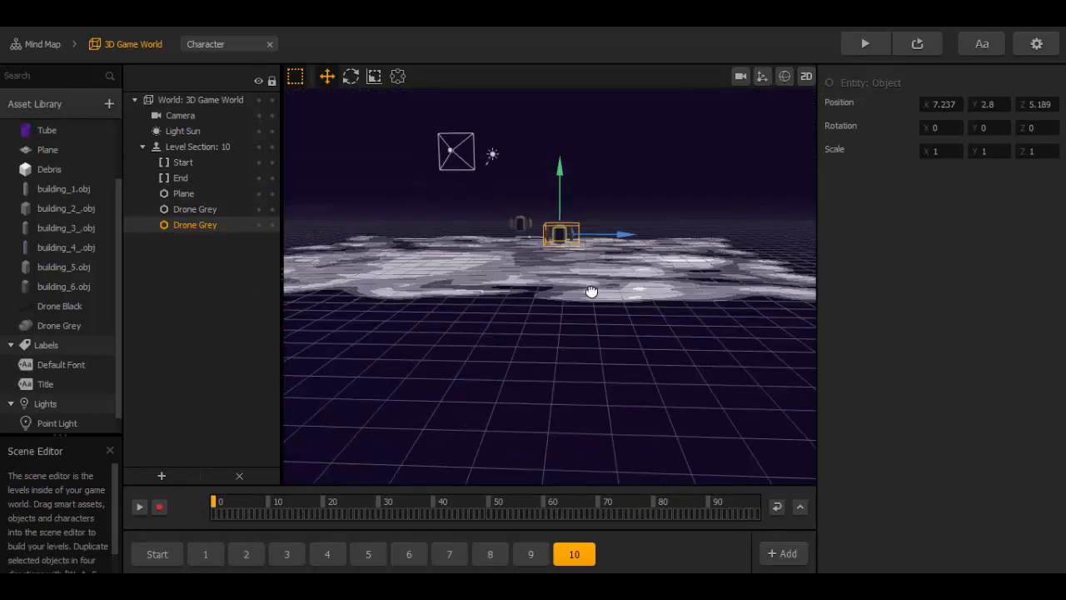
left_click_drag(562, 173, 561, 150)
Step: Paste a third Drone Grey into level section 10, lower it to about Y 0.79, and shift it to about Z -2.68
left_click(742, 79)
left_click(742, 80)
key("ctrl+v")
mouse_move(609, 271)
middle_mouse_down()
mouse_move(586, 280)
mouse_move(615, 273)
middle_mouse_up()
left_click_drag(513, 190, 514, 206)
middle_click_drag(593, 309, 573, 269)
left_click_drag(573, 258, 546, 257)
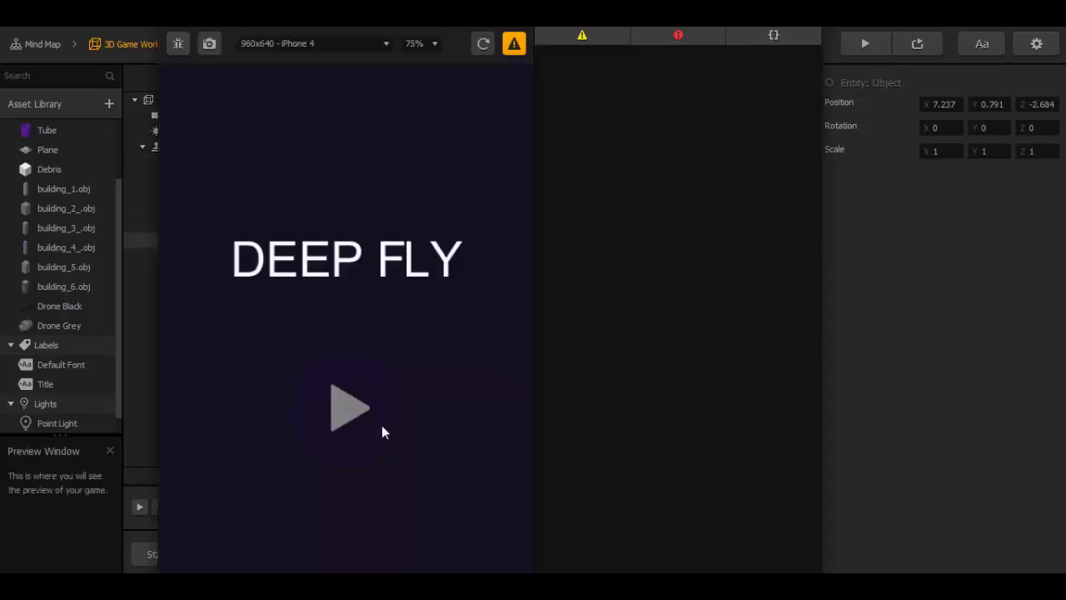
Step: Preview the game to check the drone obstacles during flight, and close the preview
key("Escape")
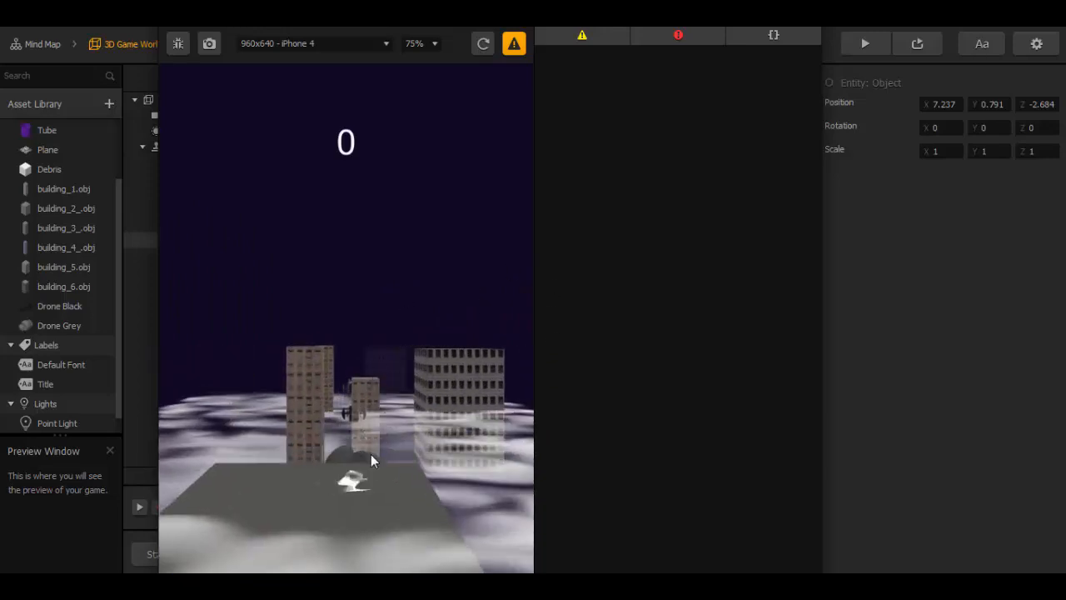
left_click(360, 469)
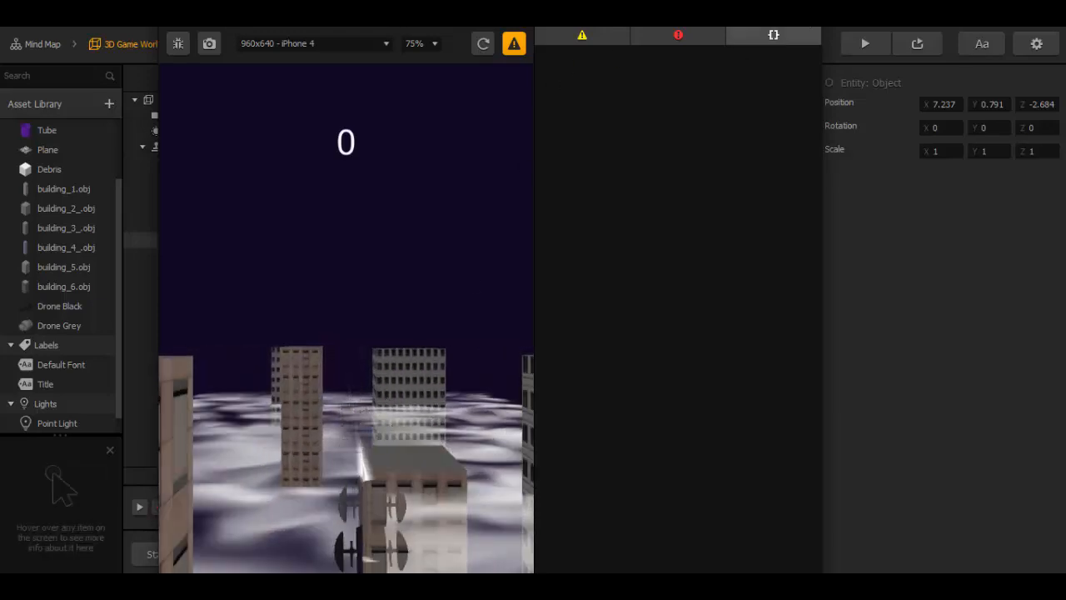
left_click(808, 17)
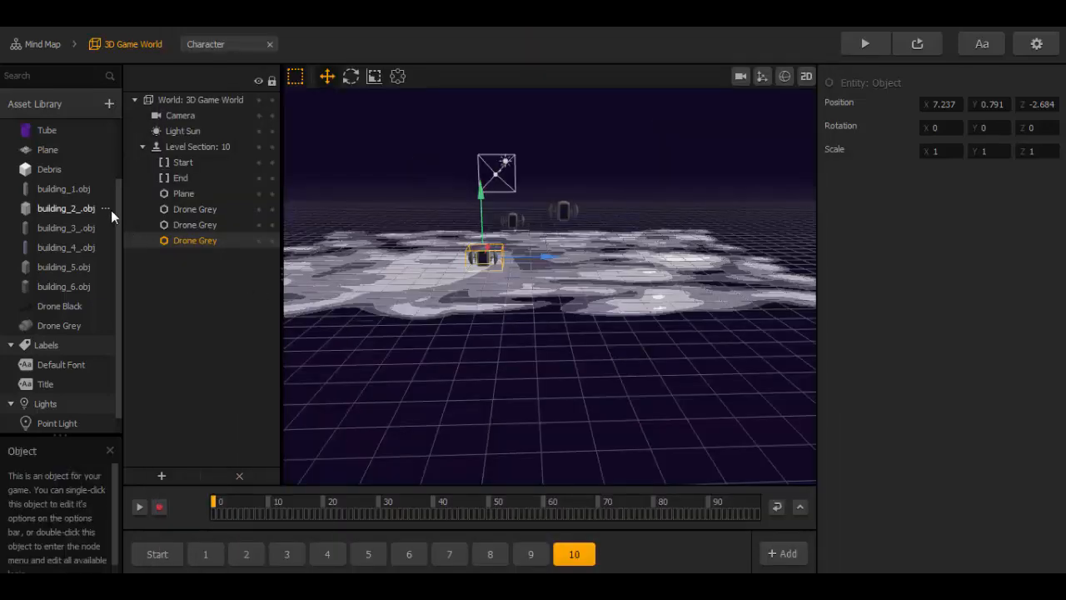
Step: Open the Character's node map and inspect the If Collide node that affects Drone Black
left_click_drag(118, 198, 117, 130)
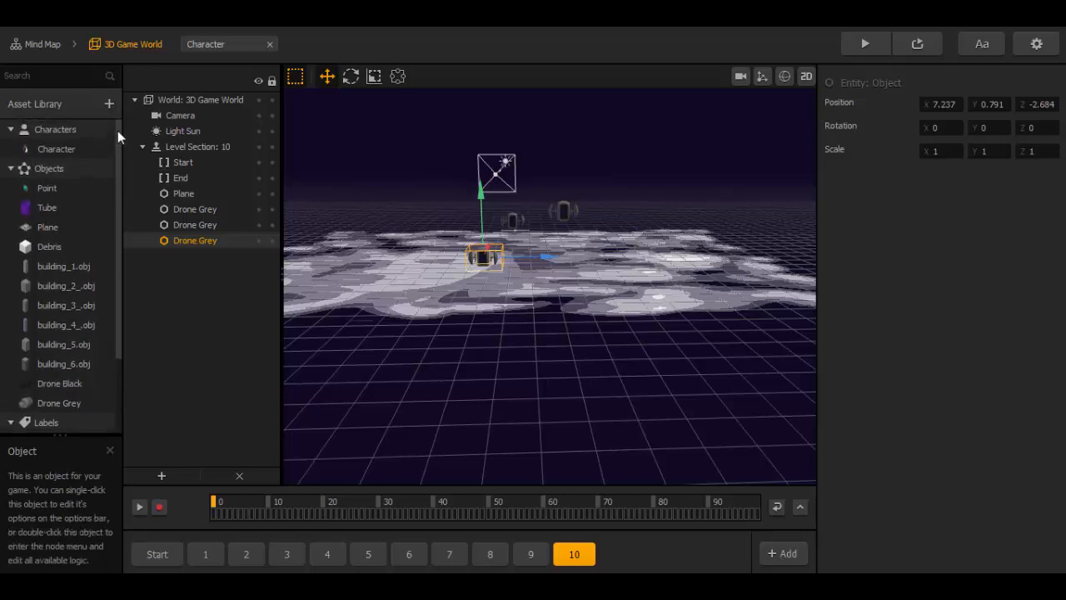
left_click(66, 152)
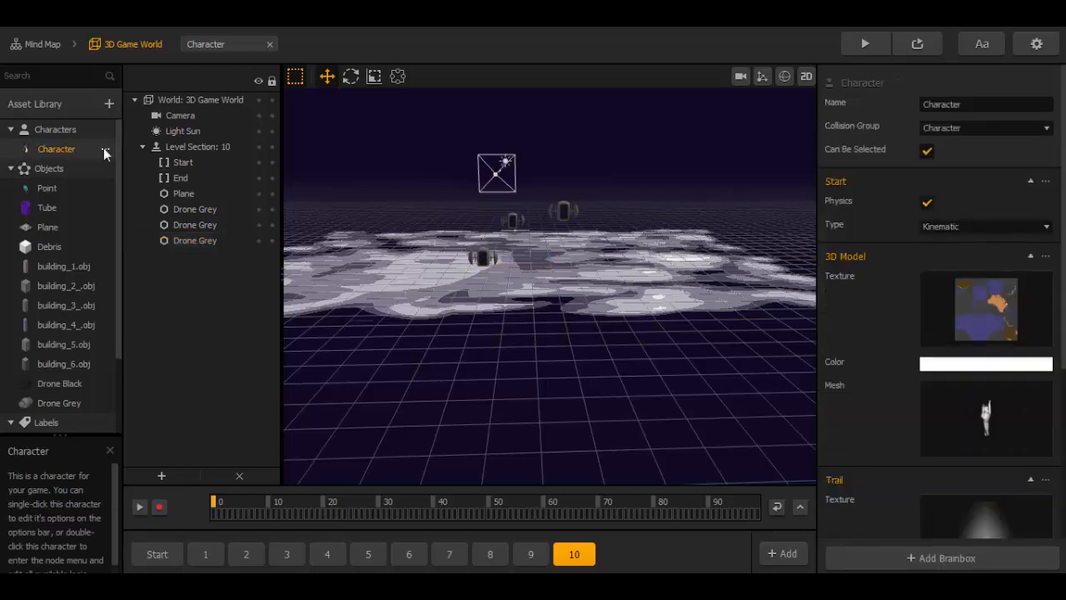
left_click(104, 151)
left_click(118, 173)
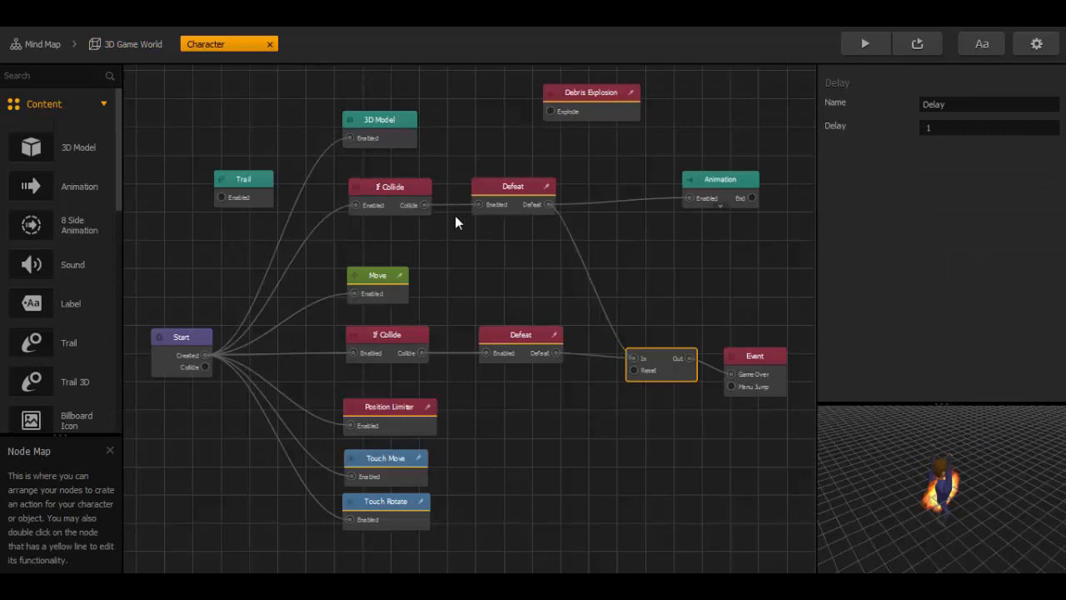
left_click(406, 195)
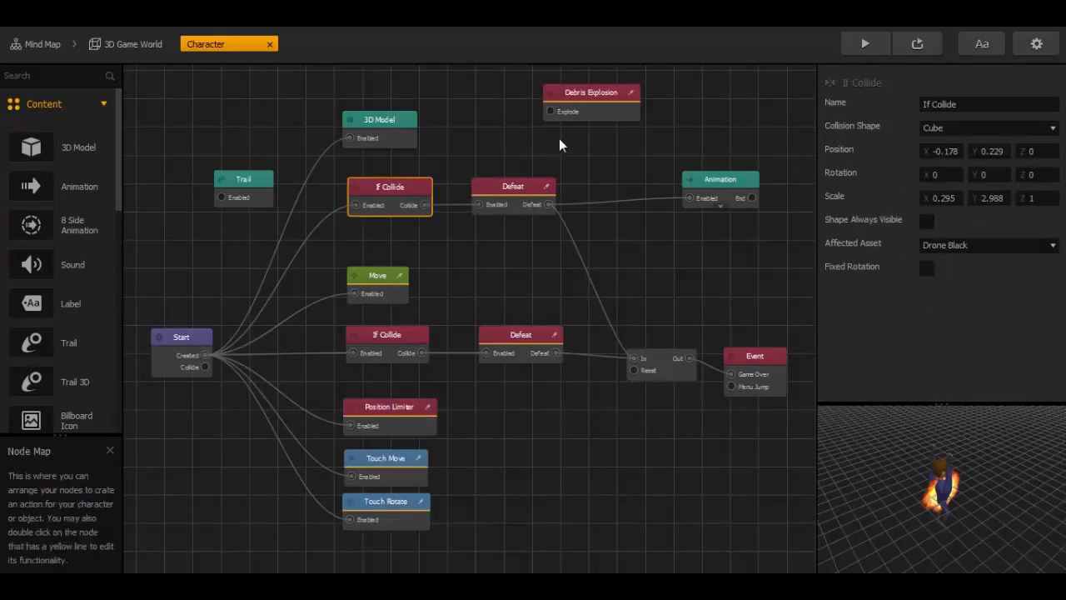
Step: Move the Debris Explosion node above the Trail node and shift the 3D Model node up to free space
scroll(624, 171, "down", 3)
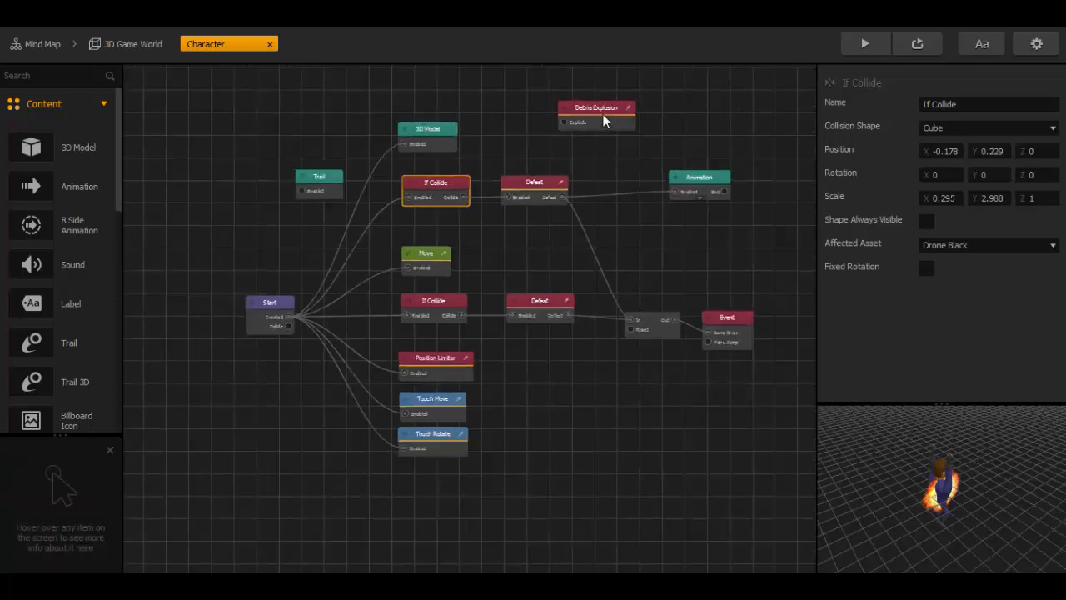
left_click(601, 113)
left_click_drag(598, 116, 305, 131)
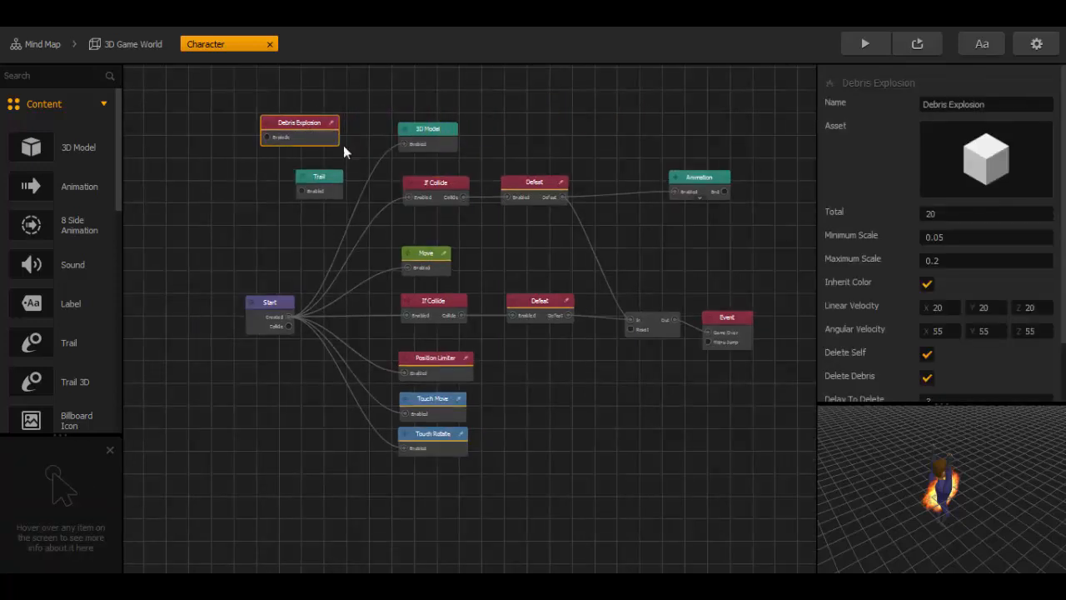
left_click_drag(444, 128, 449, 102)
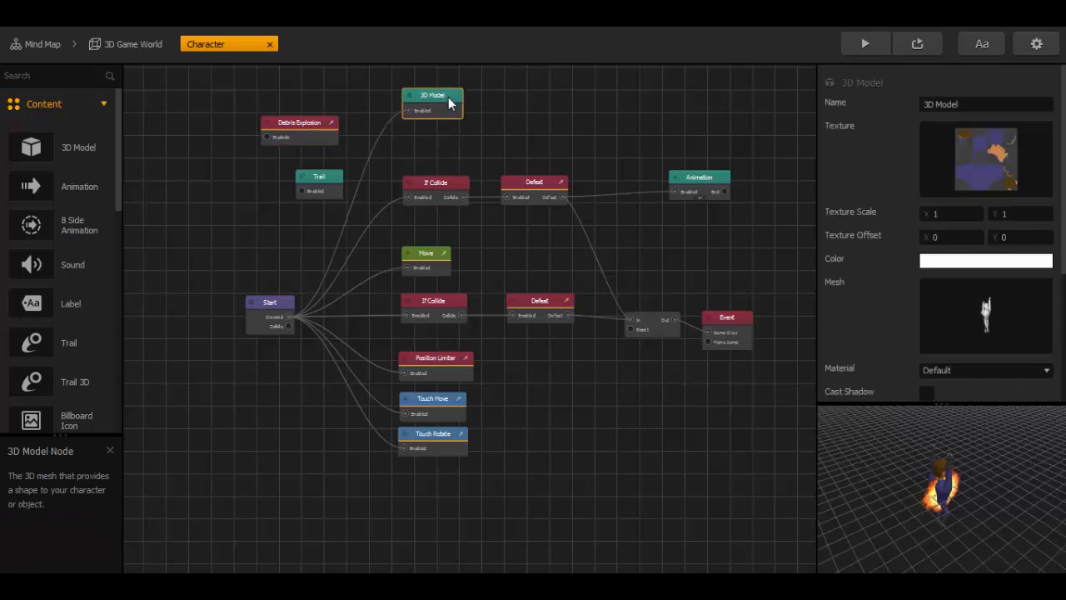
Step: Duplicate the Drone Black If Collide node, place the copy below the 3D Model node, and set its Affected Asset to Drone Grey
left_click(446, 183)
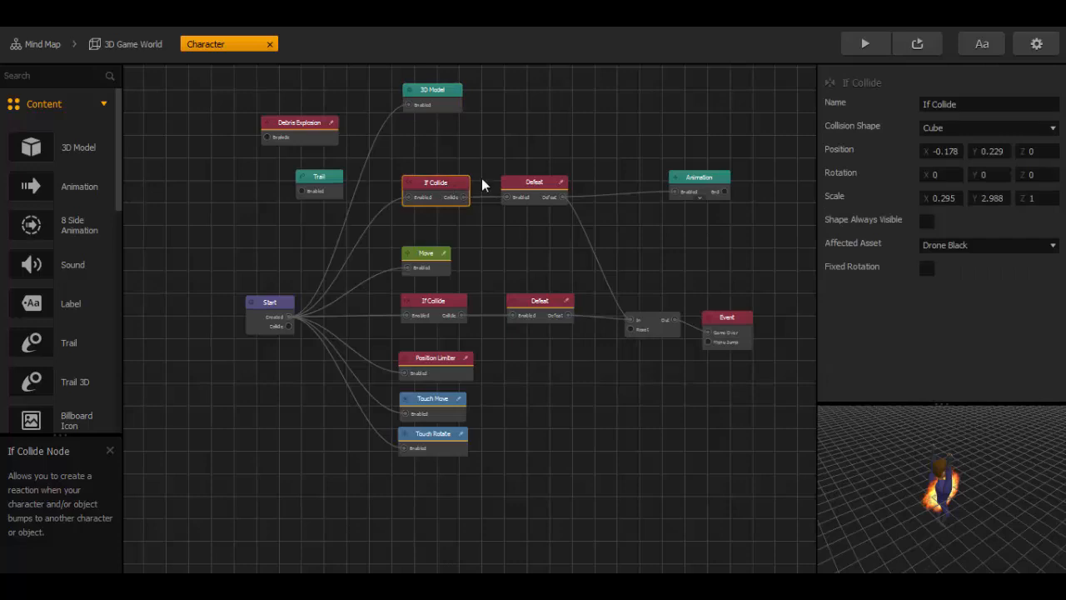
key("ctrl+v")
left_click_drag(491, 181, 481, 138)
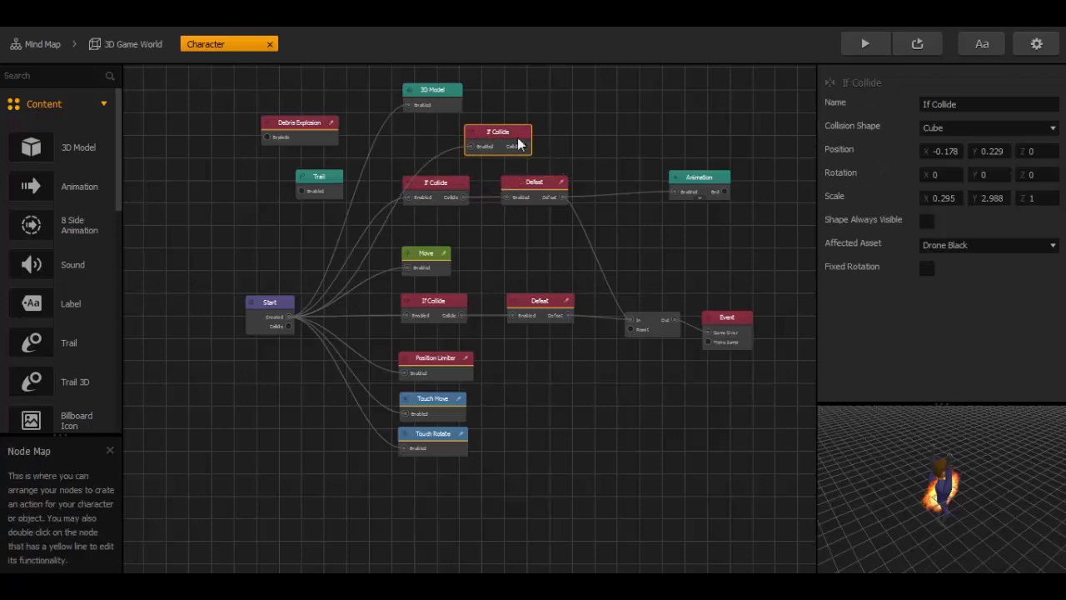
left_click_drag(499, 135, 442, 133)
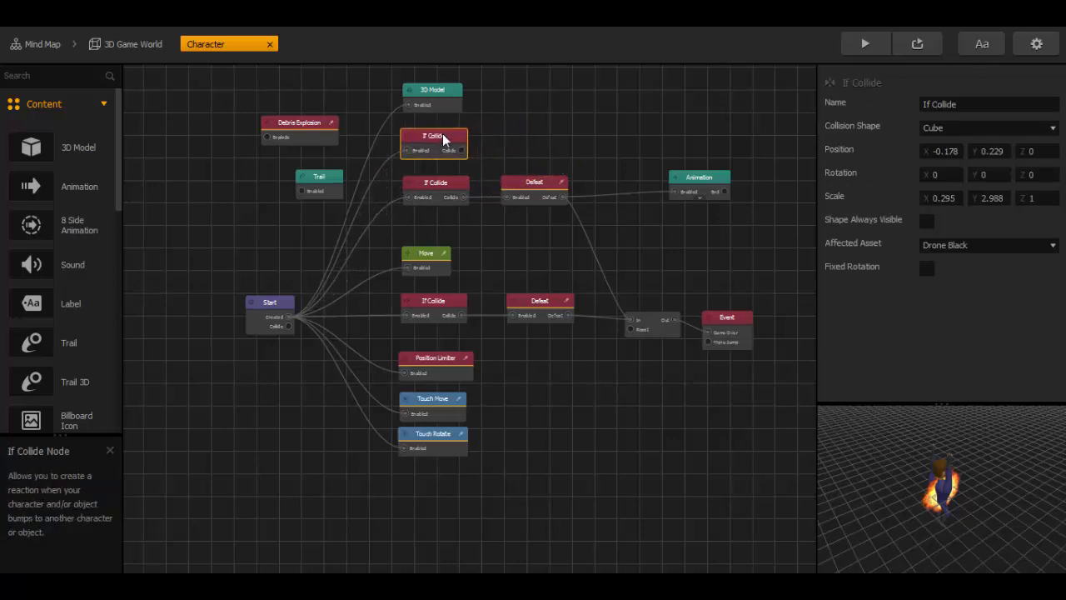
left_click(955, 251)
left_click(958, 566)
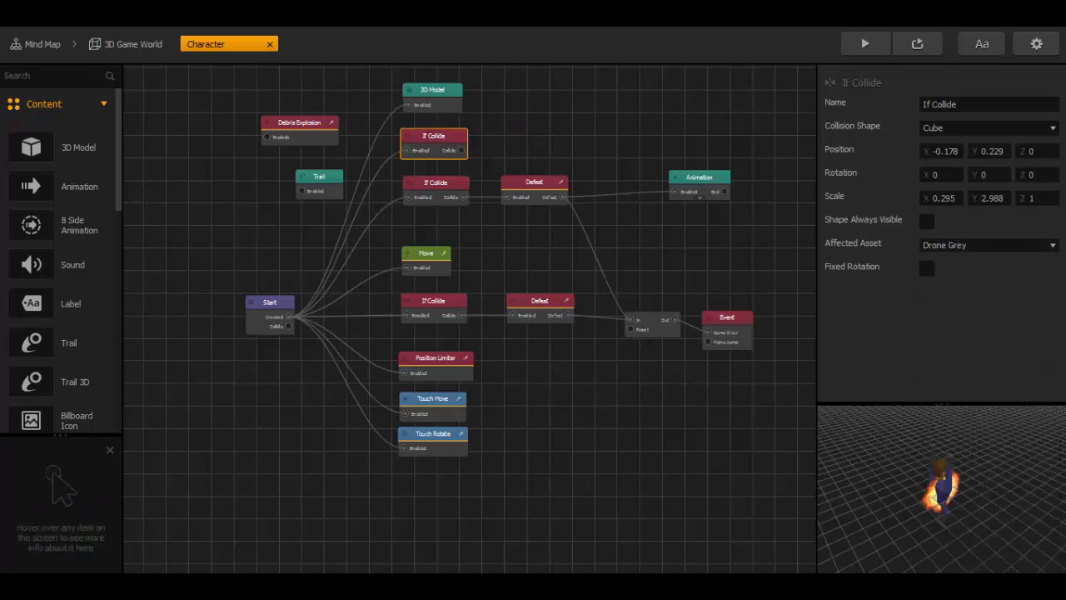
Step: Duplicate the upper Defeat node, place the copy above the original, and connect it to the Drone Grey If Collide node's Collide output
left_click(533, 185)
key("ctrl+d")
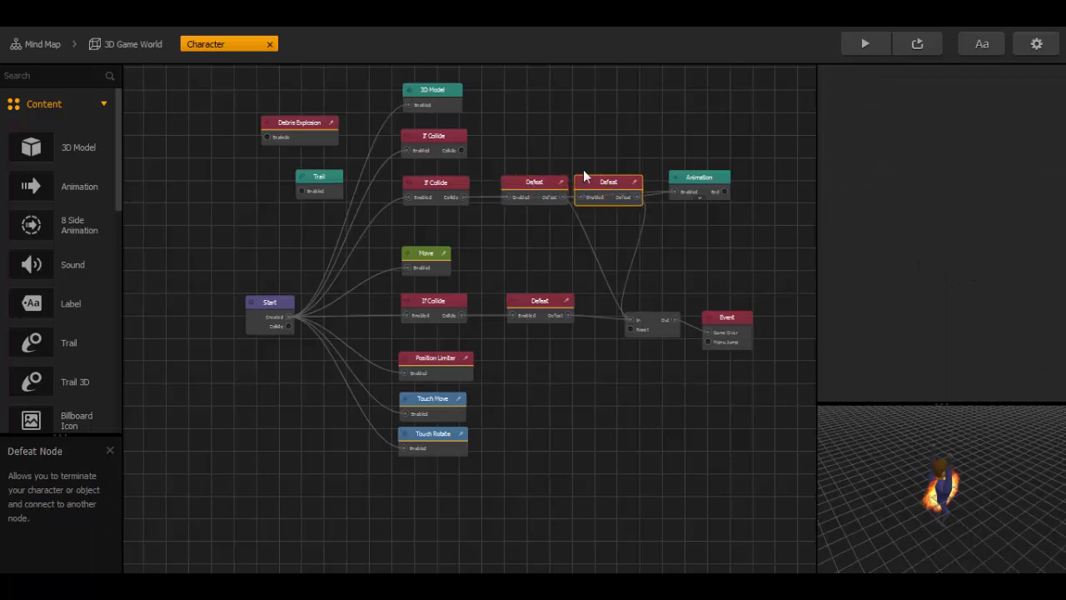
left_click_drag(617, 182, 565, 117)
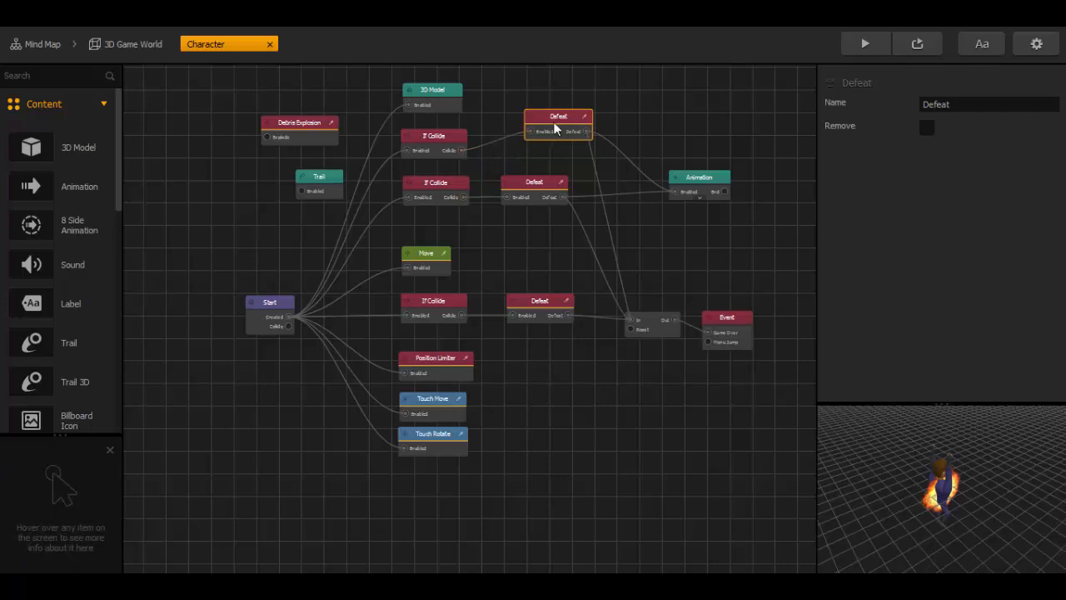
left_click_drag(563, 130, 537, 129)
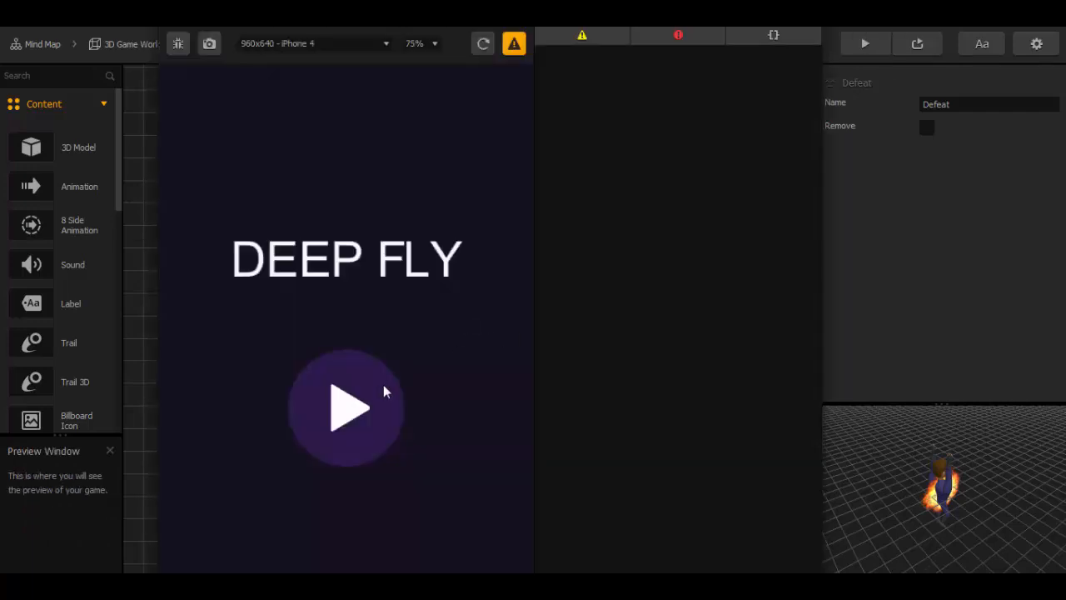
Step: Play the game preview through a game over and a restart to test the drone collisions, and close the preview
left_click(383, 387)
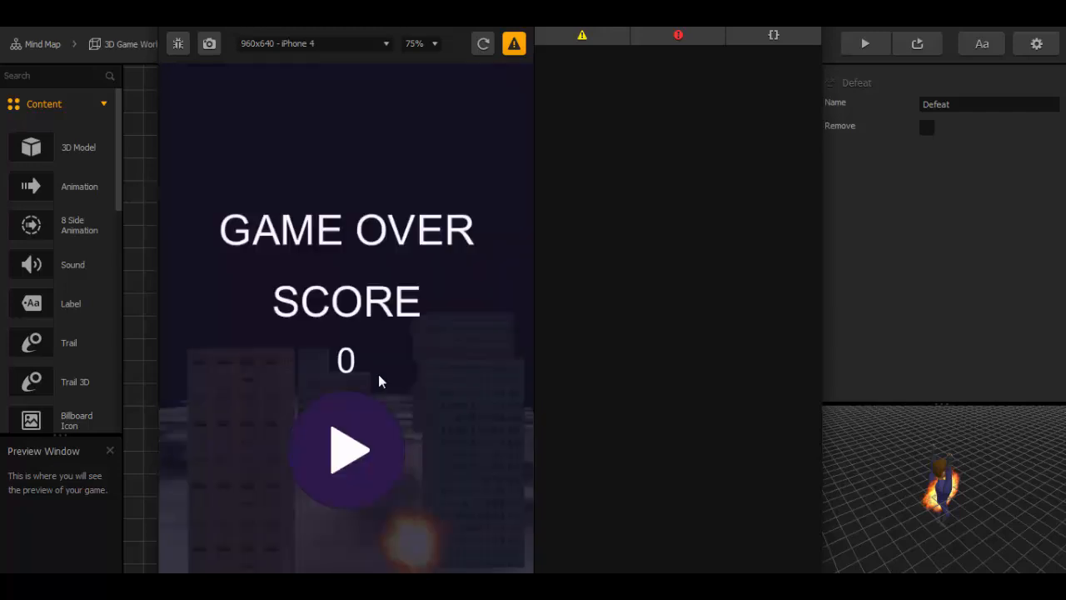
left_click(360, 451)
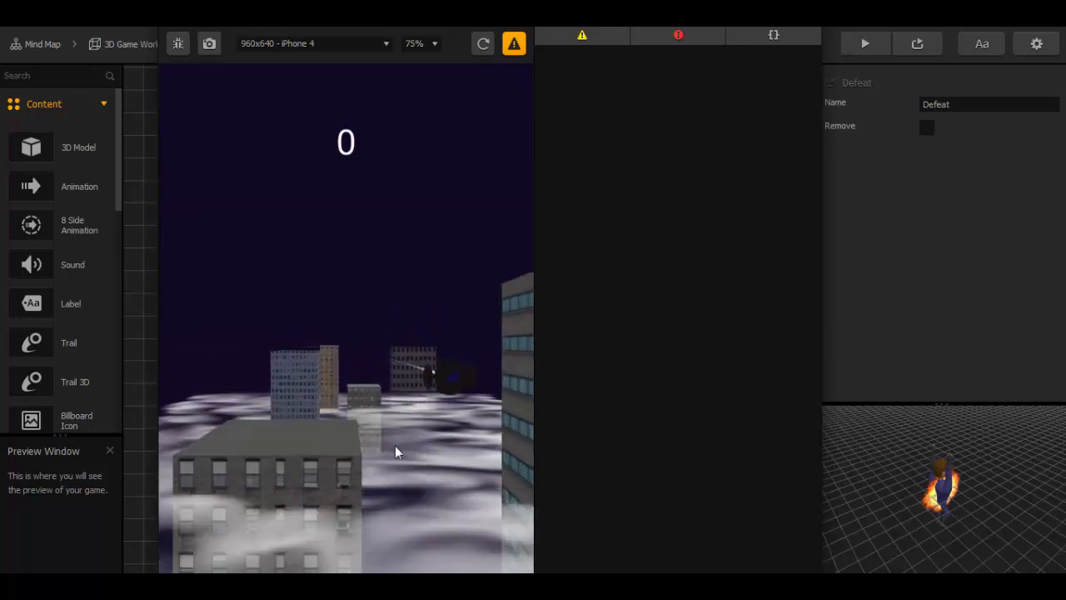
left_click(808, 16)
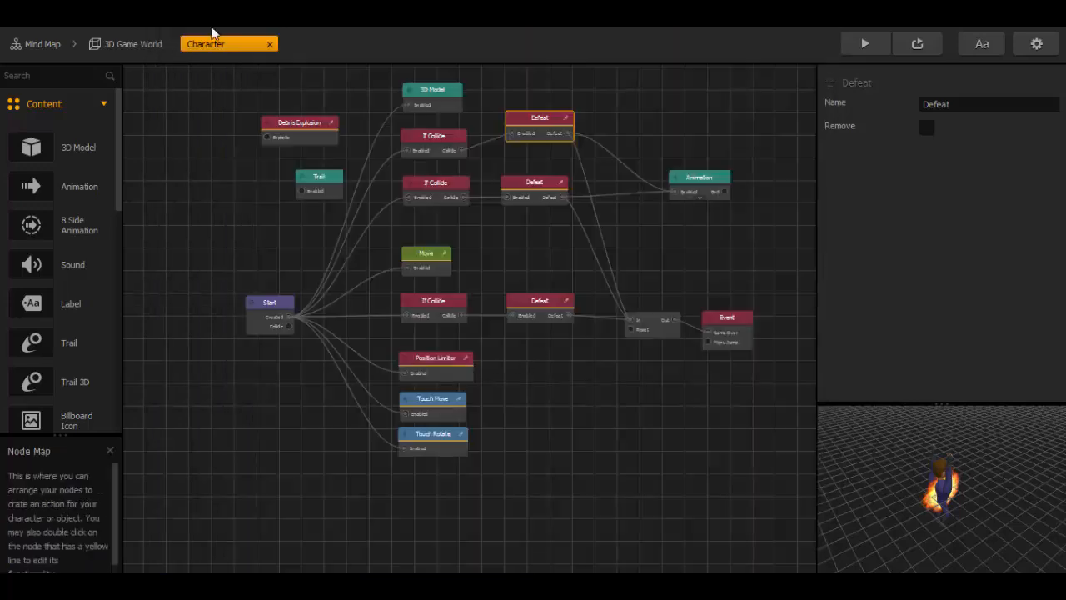
Step: Return to the 3D Game World scene and open level section 1
left_click(137, 48)
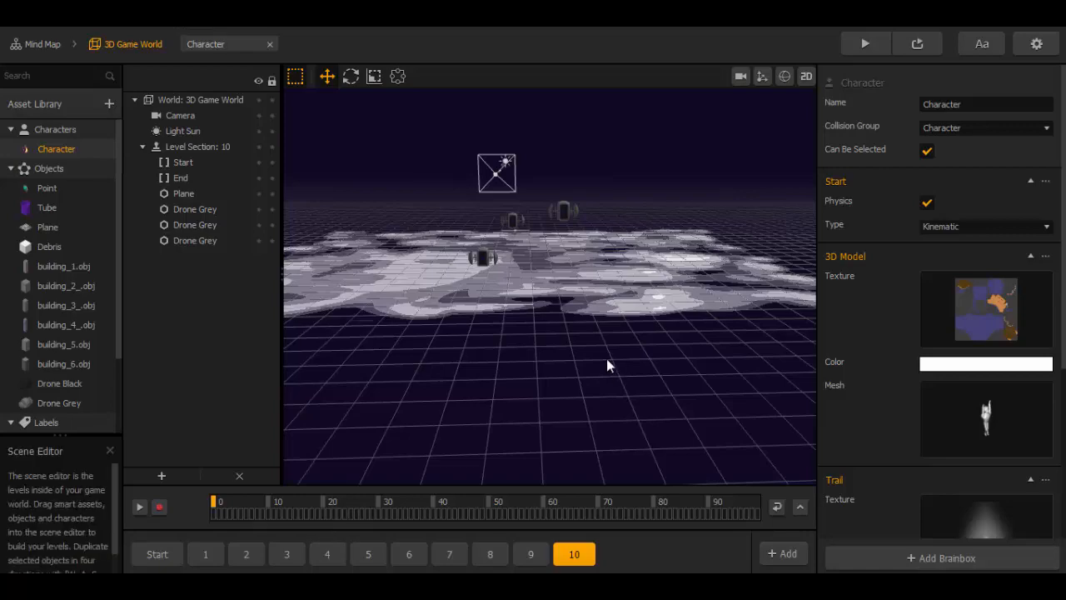
left_click_drag(584, 334, 538, 341)
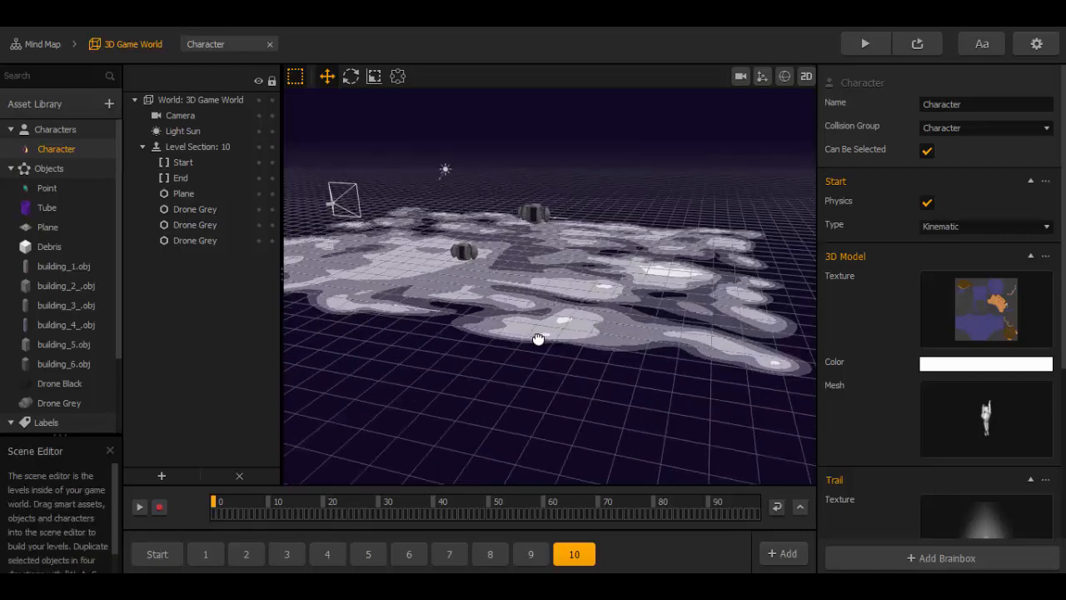
left_click(204, 556)
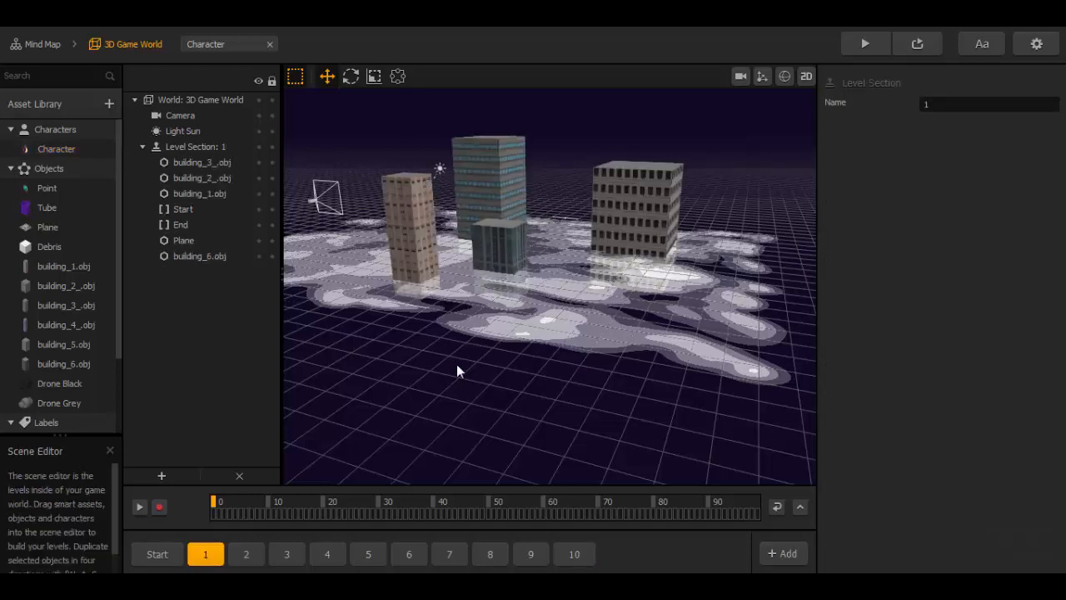
right_click_drag(488, 336, 494, 338)
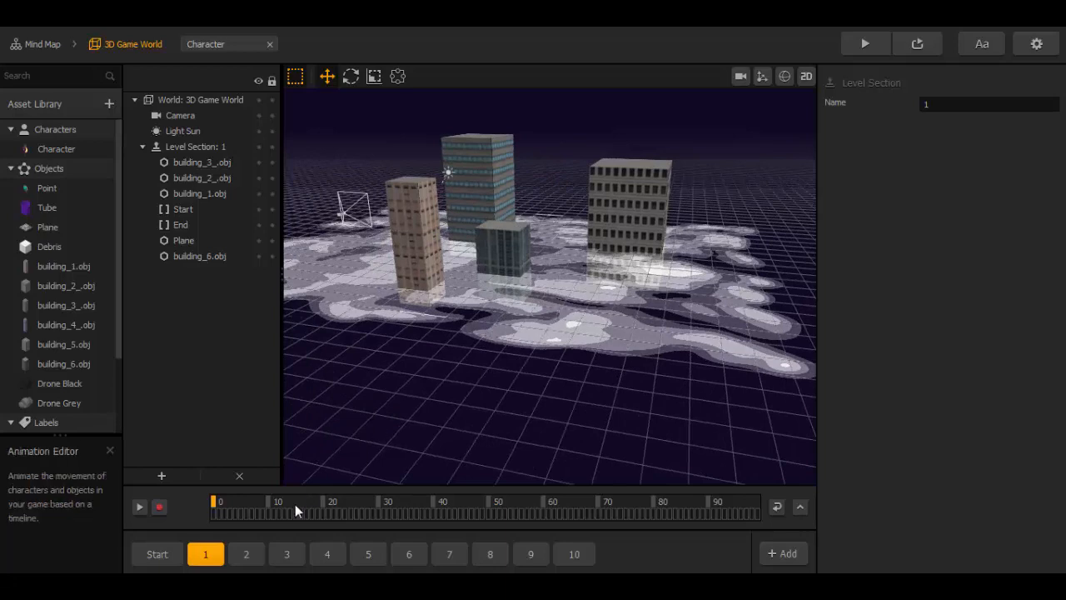
Step: Switch to the file explorer, open the Crystal Power up folder in Super Hero Asset Pack, and minimise the window
mouse_move(186, 585)
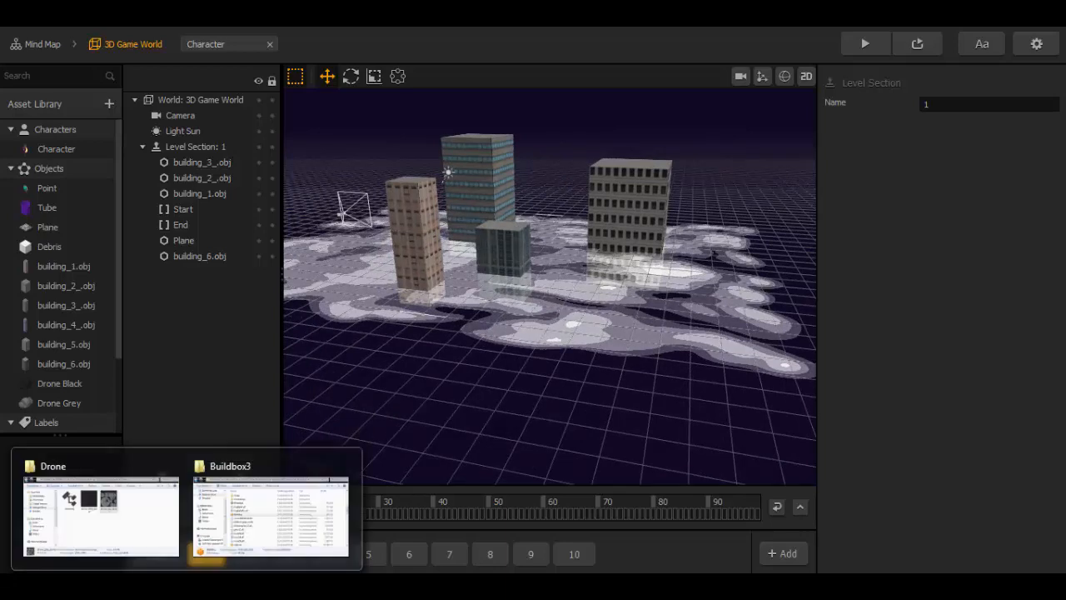
left_click(95, 528)
left_click(39, 59)
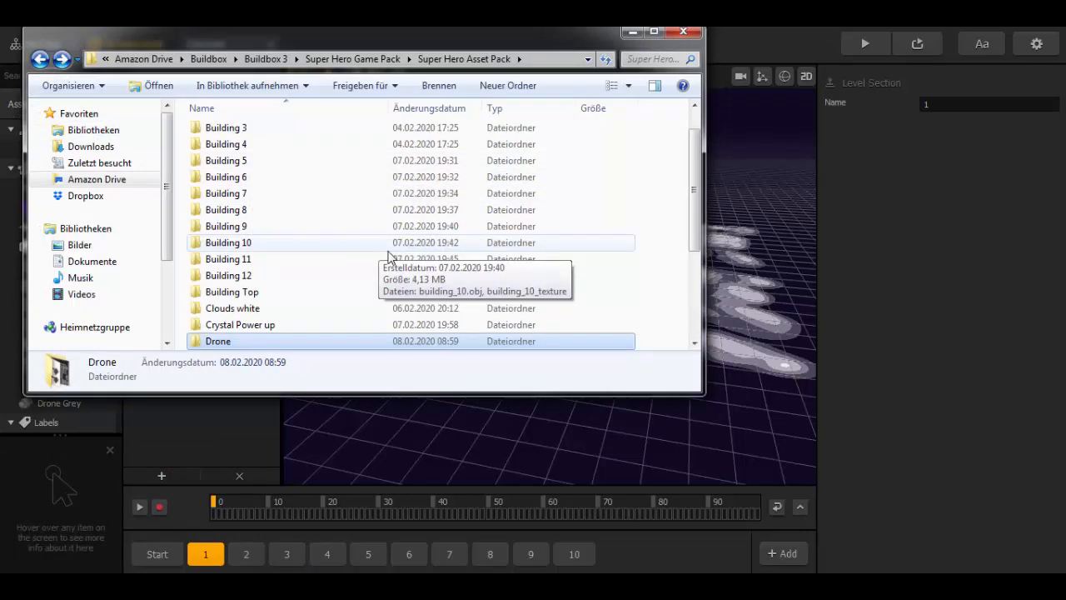
scroll(392, 255, "down", 3)
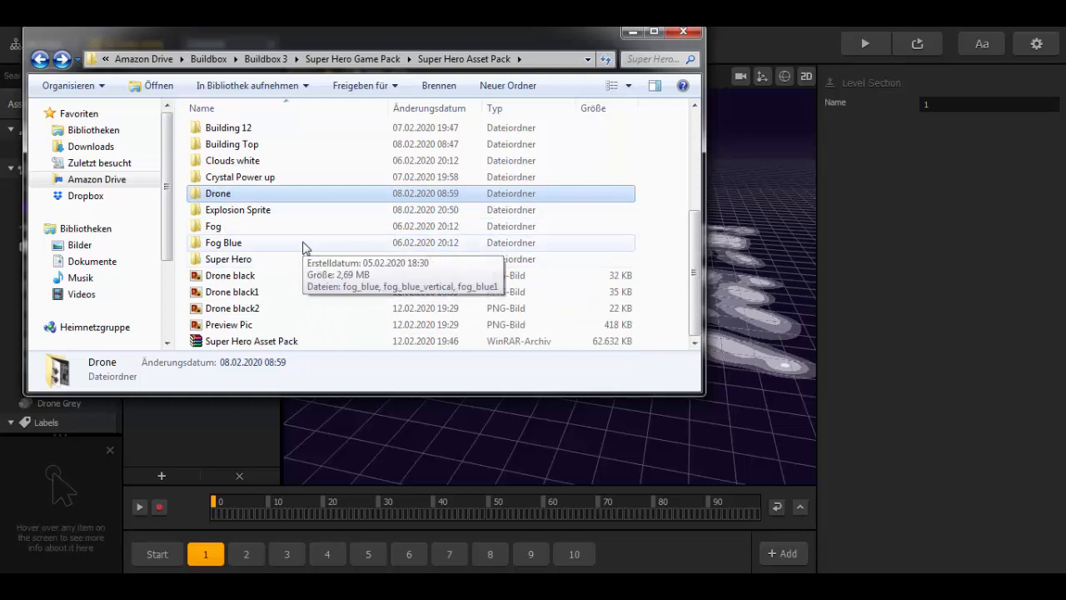
double_click(263, 178)
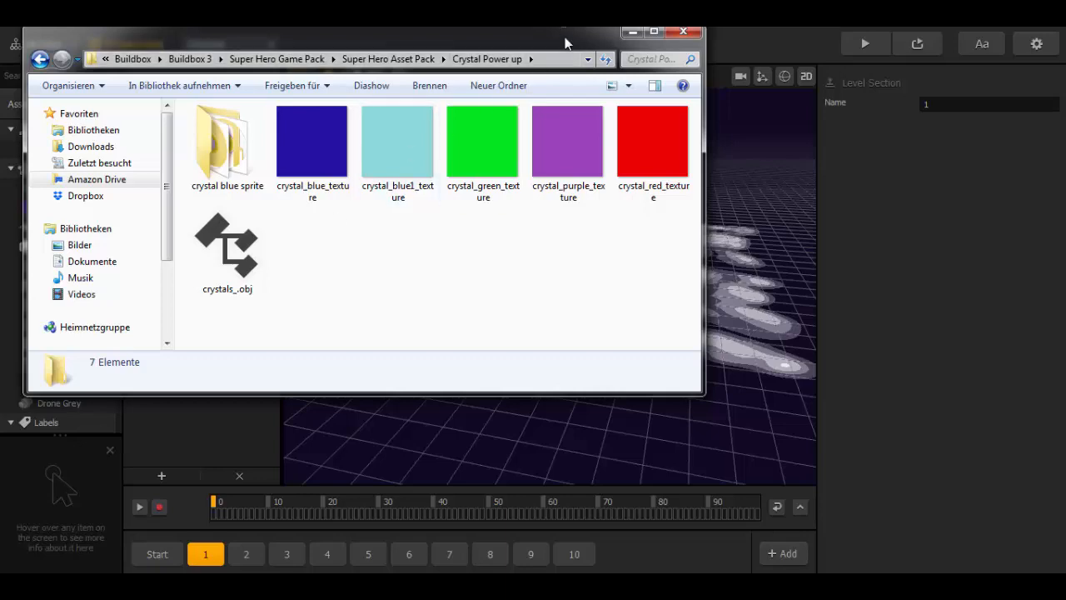
left_click_drag(564, 40, 619, 71)
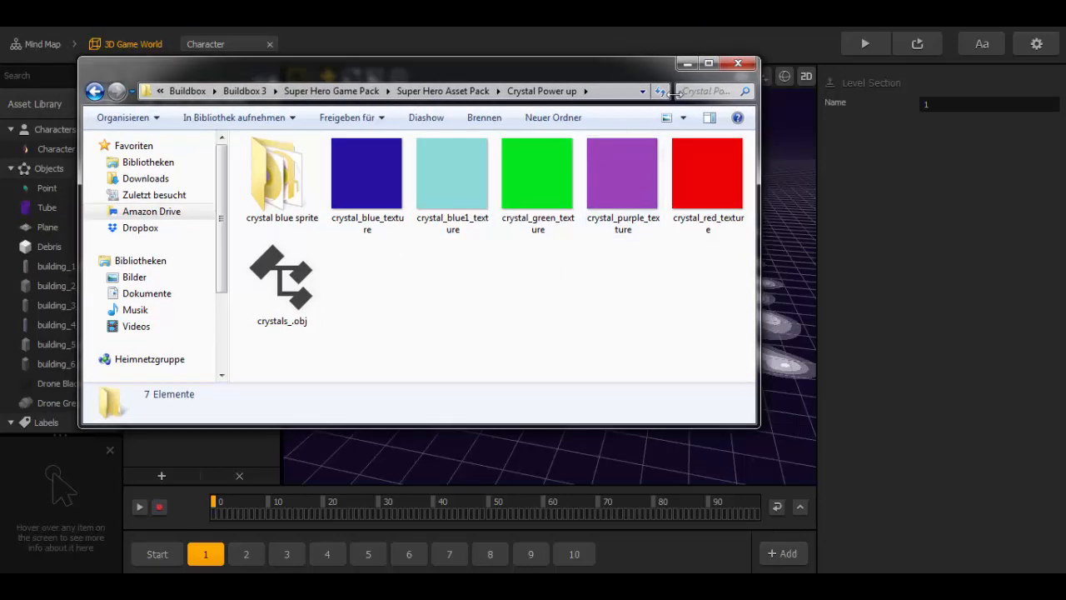
left_click(687, 64)
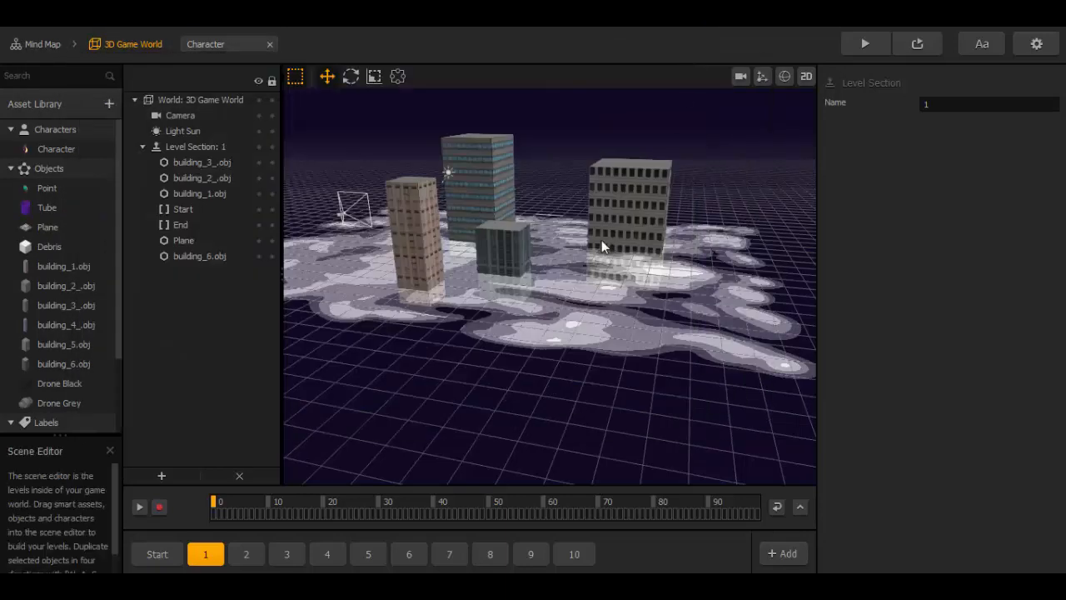
Step: Replace the sphere mesh in the Point object's 3D Model settings with crystals_.obj from the Crystal Power up folder
left_click(55, 188)
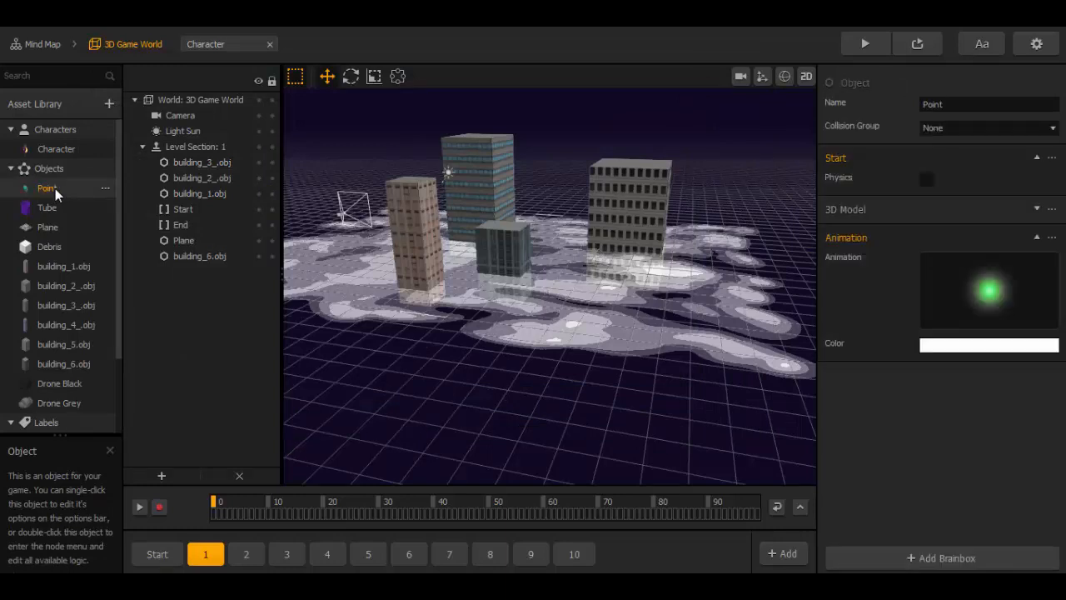
left_click(1035, 209)
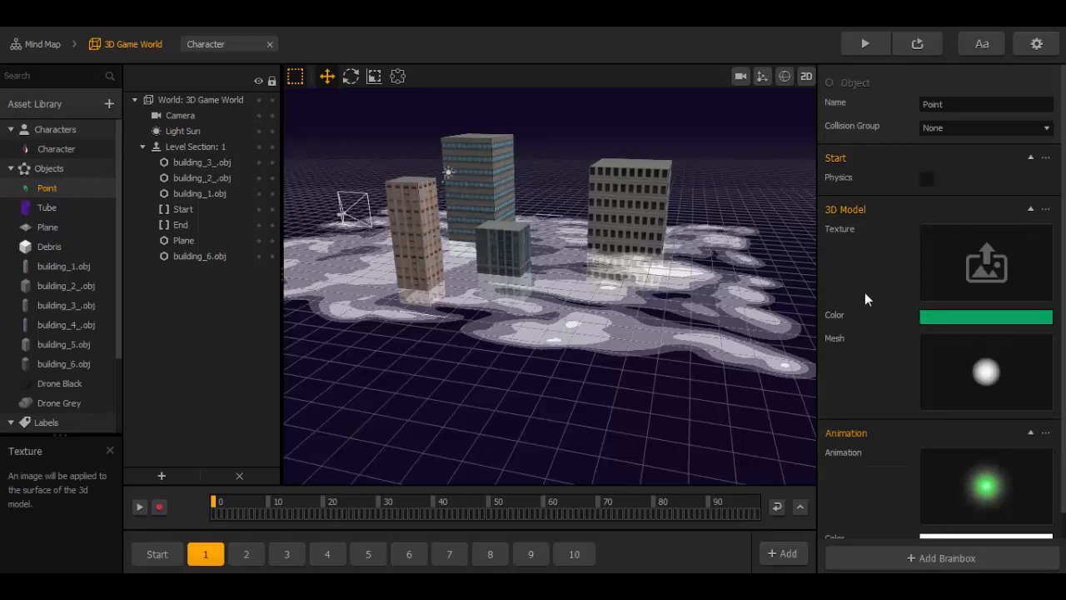
scroll(865, 292, "down", 1)
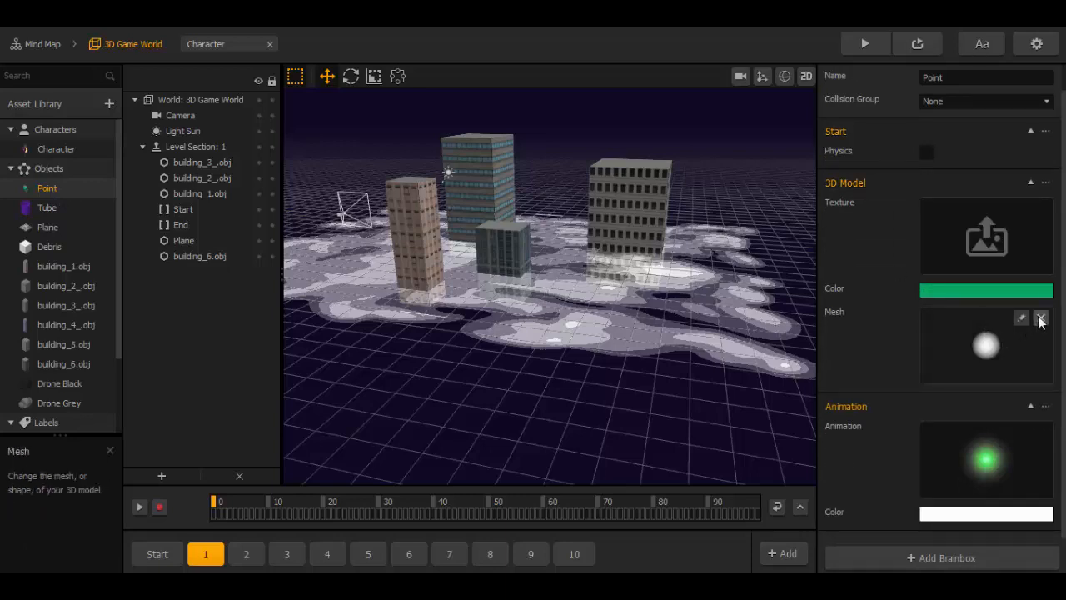
left_click(1040, 319)
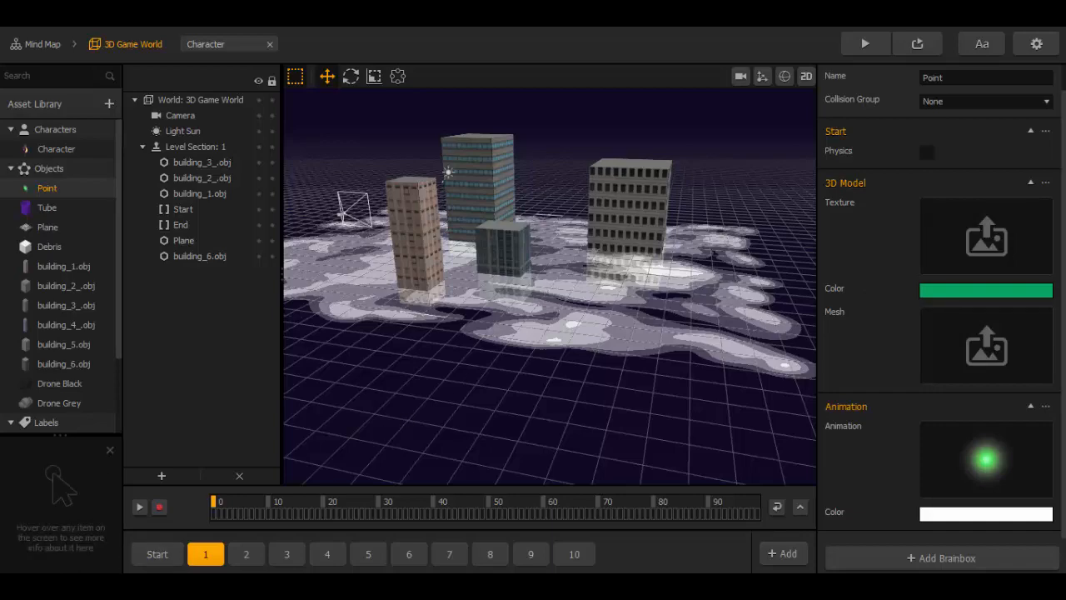
left_click(80, 544)
left_click(278, 293)
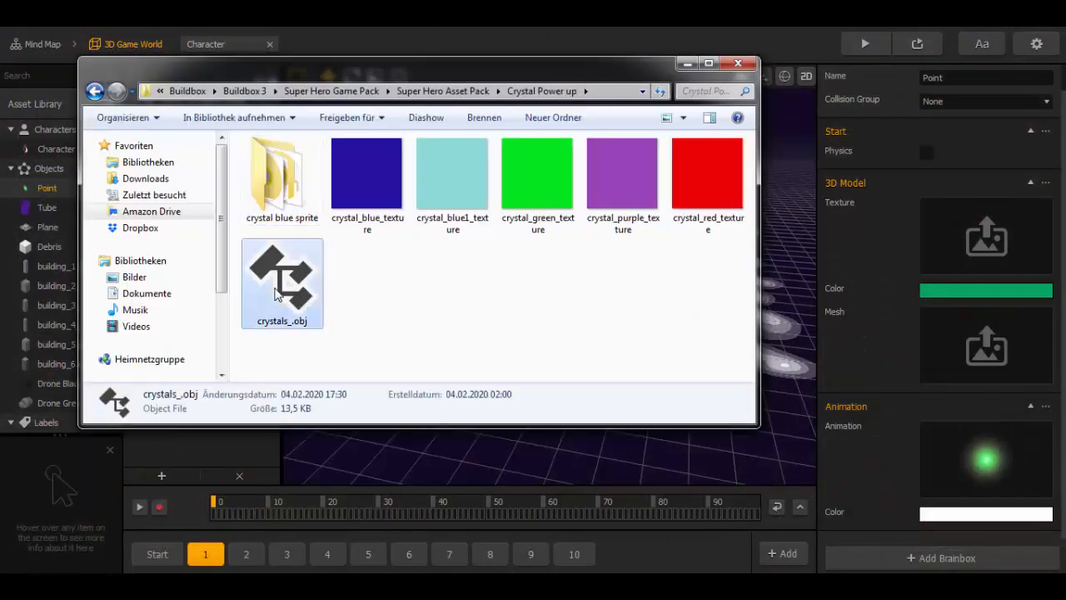
left_click_drag(277, 294, 976, 371)
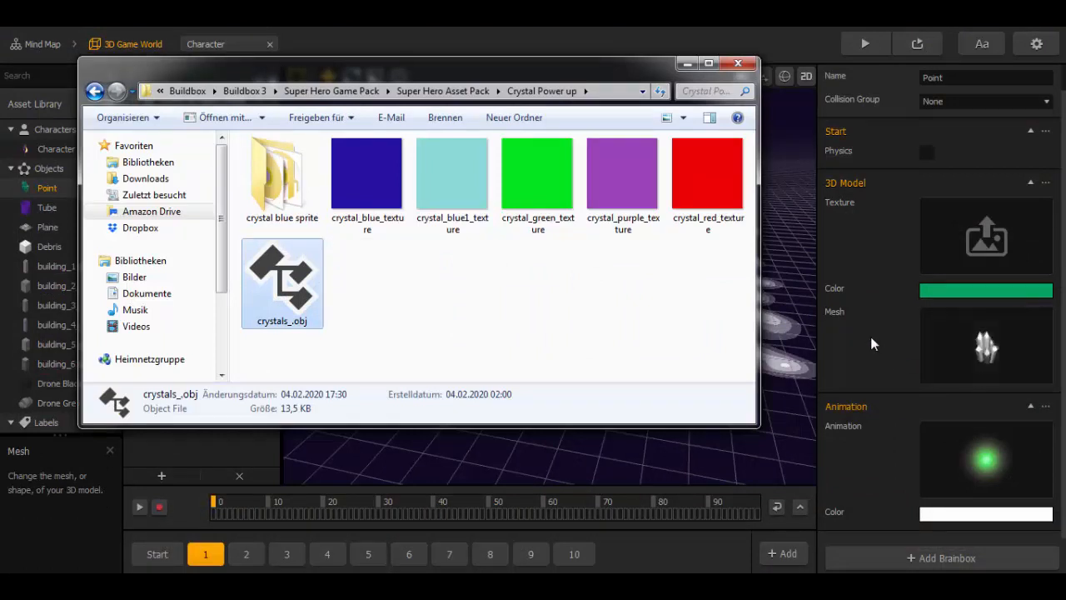
left_click(871, 337)
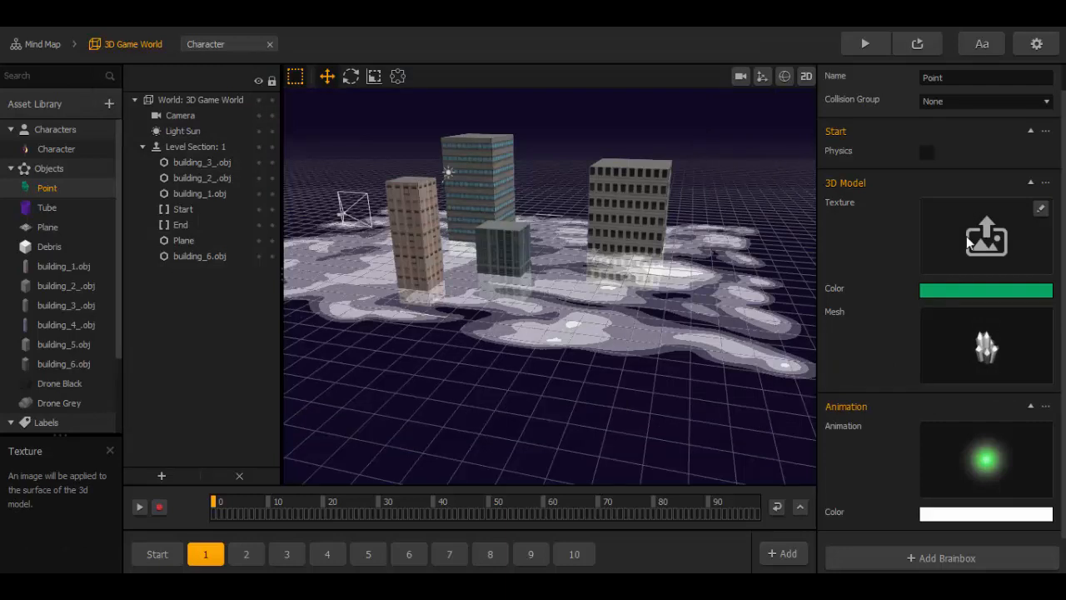
Step: Apply crystal_purple_texture from the Crystal Power up folder as the Point object's 3D model texture
mouse_move(186, 584)
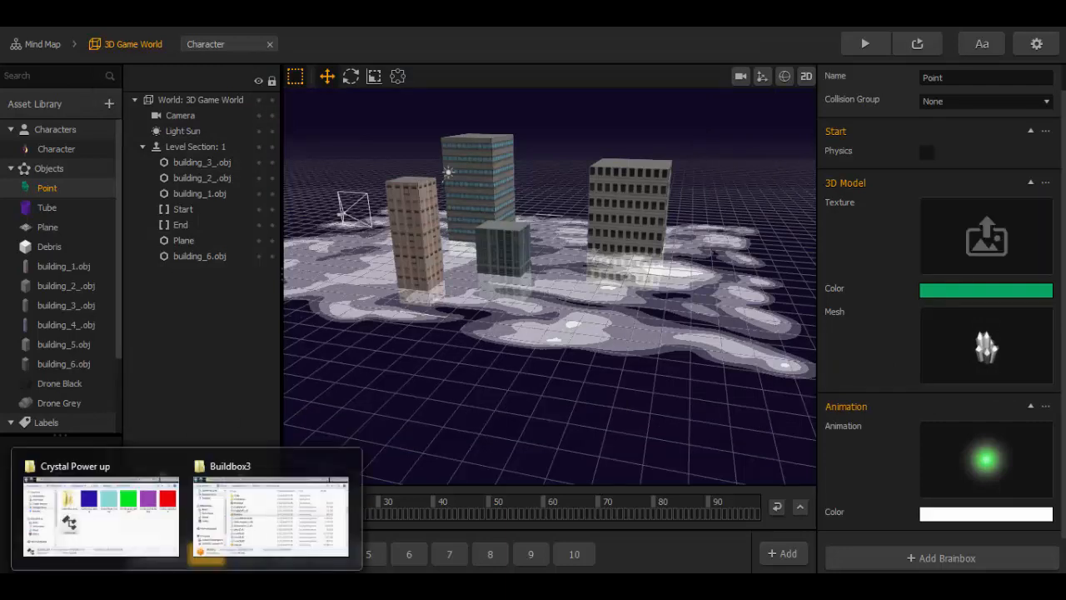
left_click(85, 533)
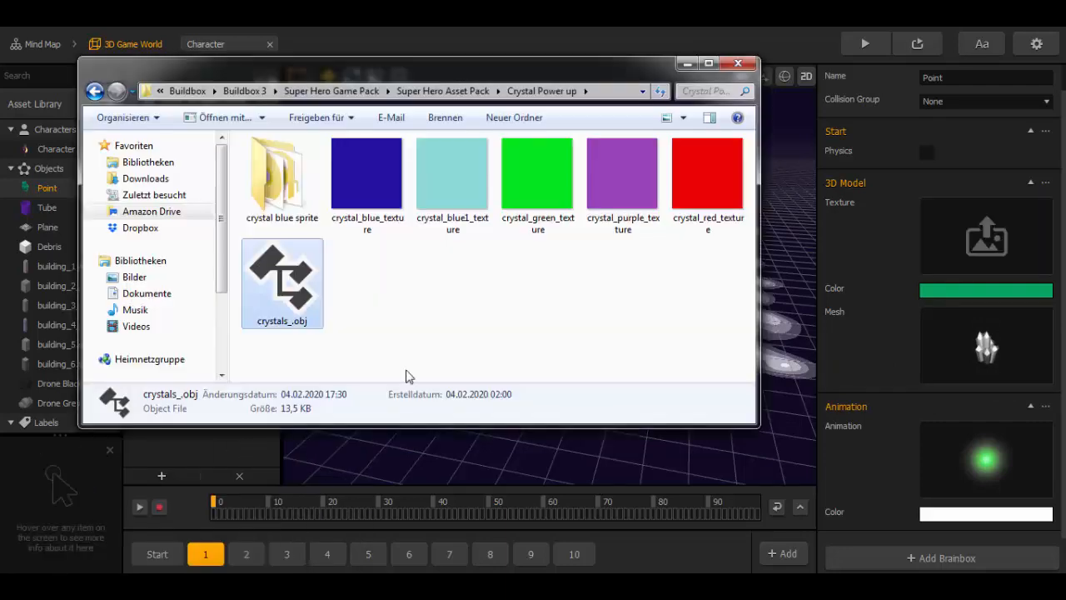
left_click(613, 197)
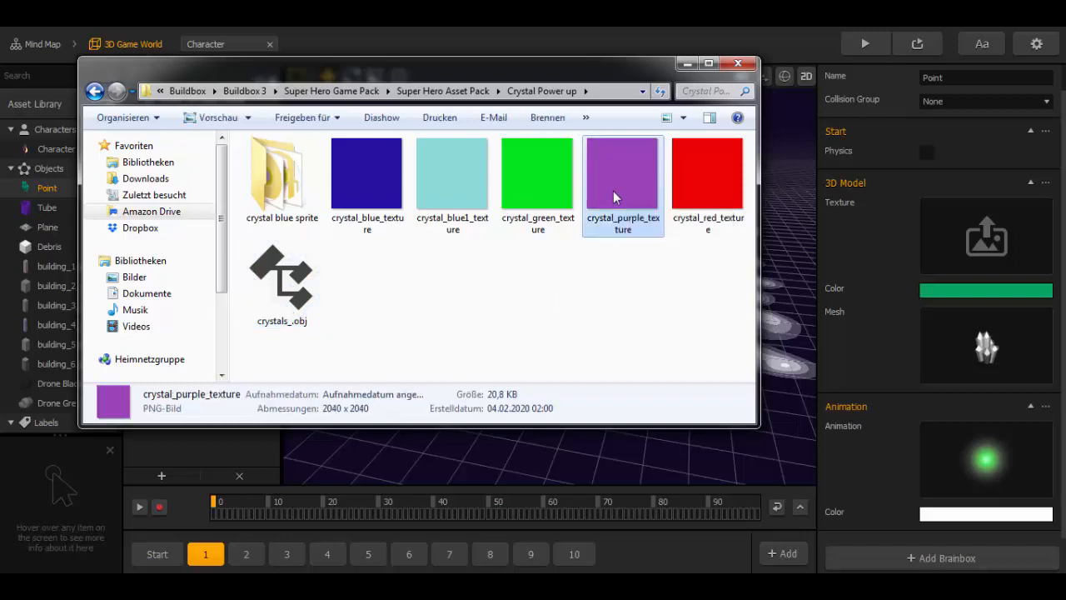
left_click_drag(613, 189, 962, 246)
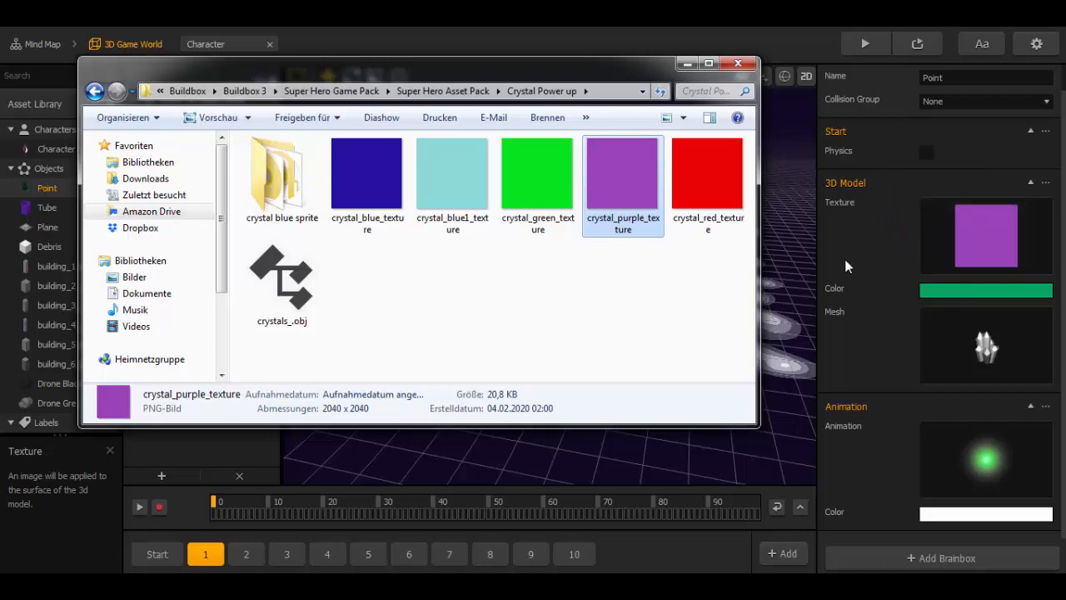
left_click(844, 259)
Step: Set the Point object's 3D model color to white (#ffffff)
left_click(970, 289)
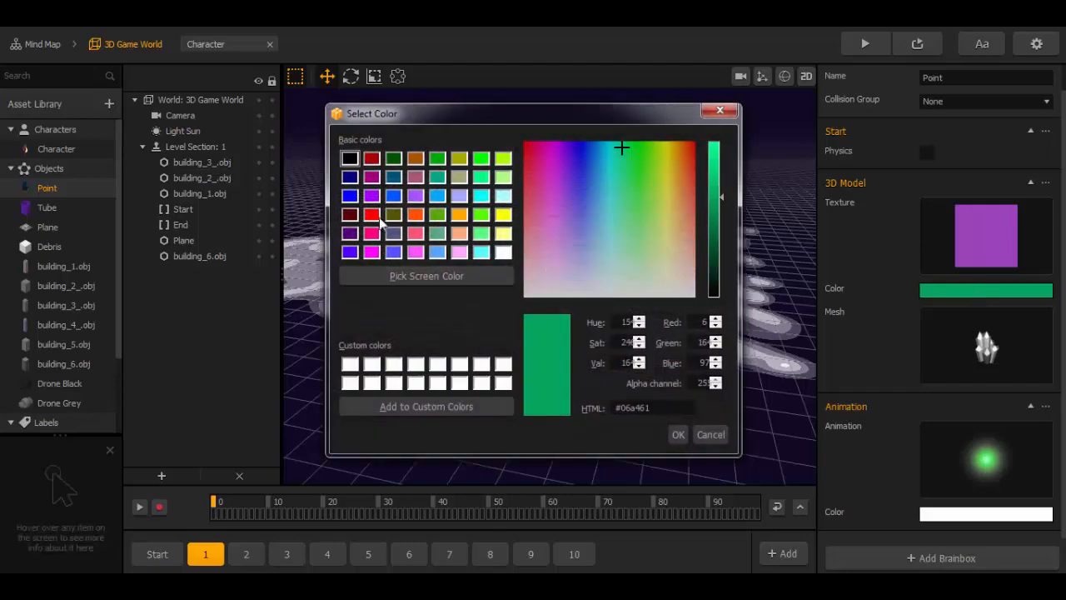
left_click(353, 364)
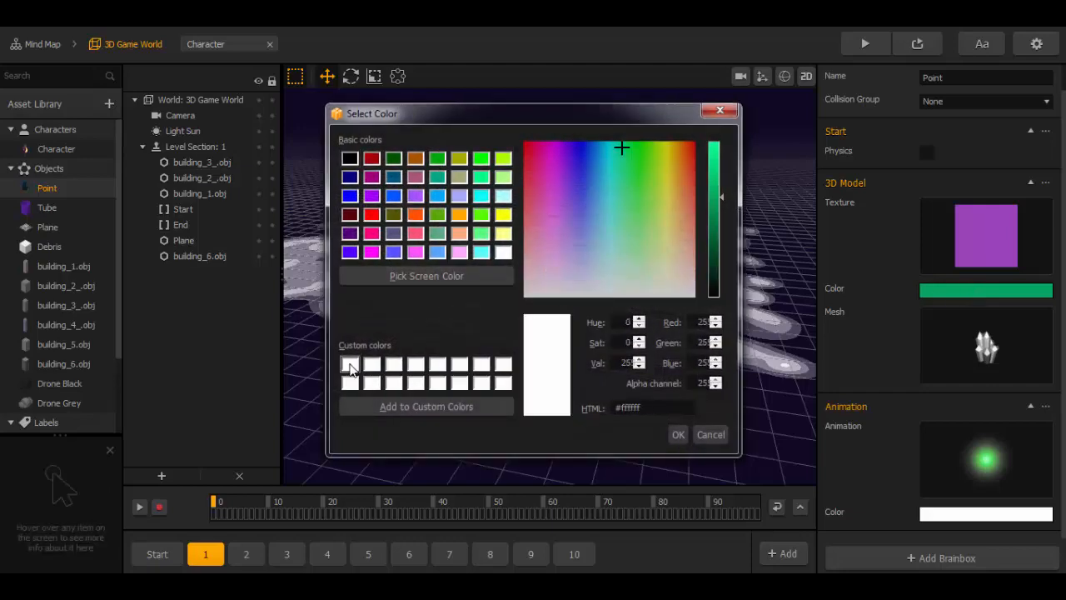
left_click(678, 434)
Step: Open the Point object's animation for editing and remove its green glow image
mouse_move(1025, 449)
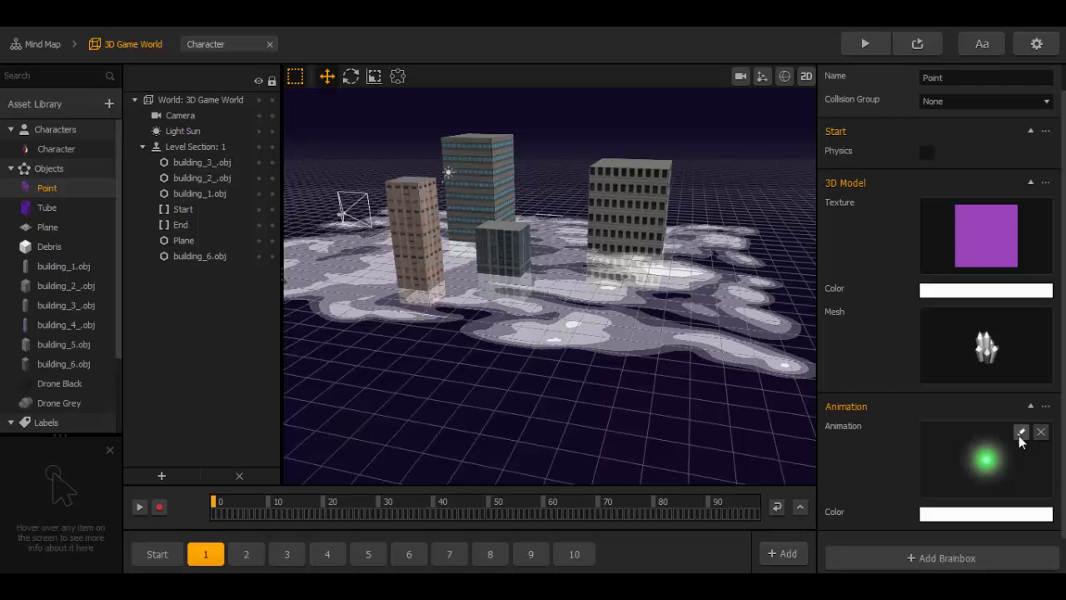
left_click(1019, 434)
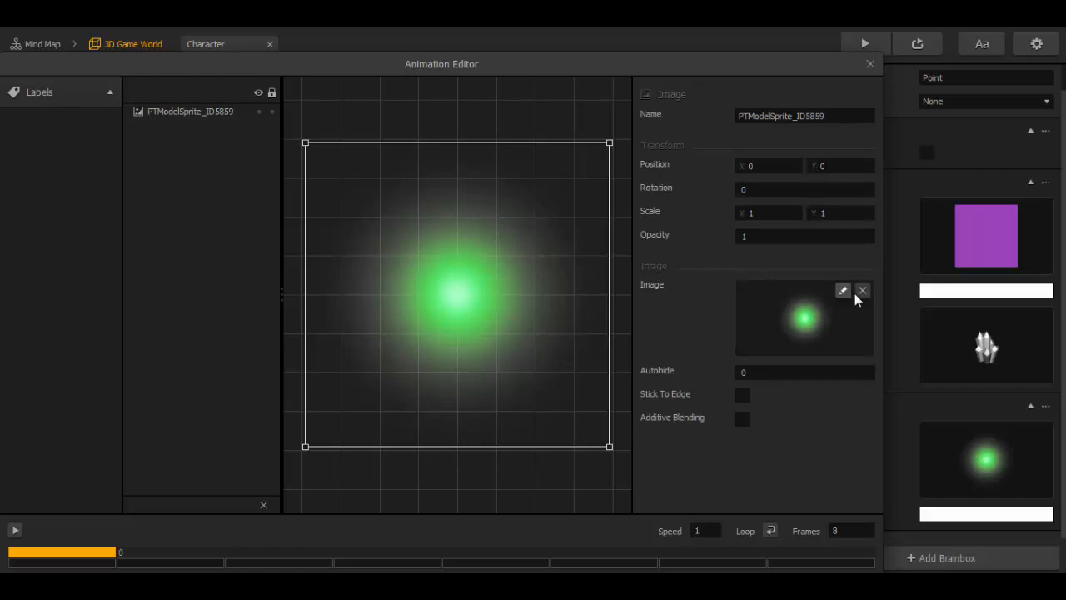
left_click(862, 291)
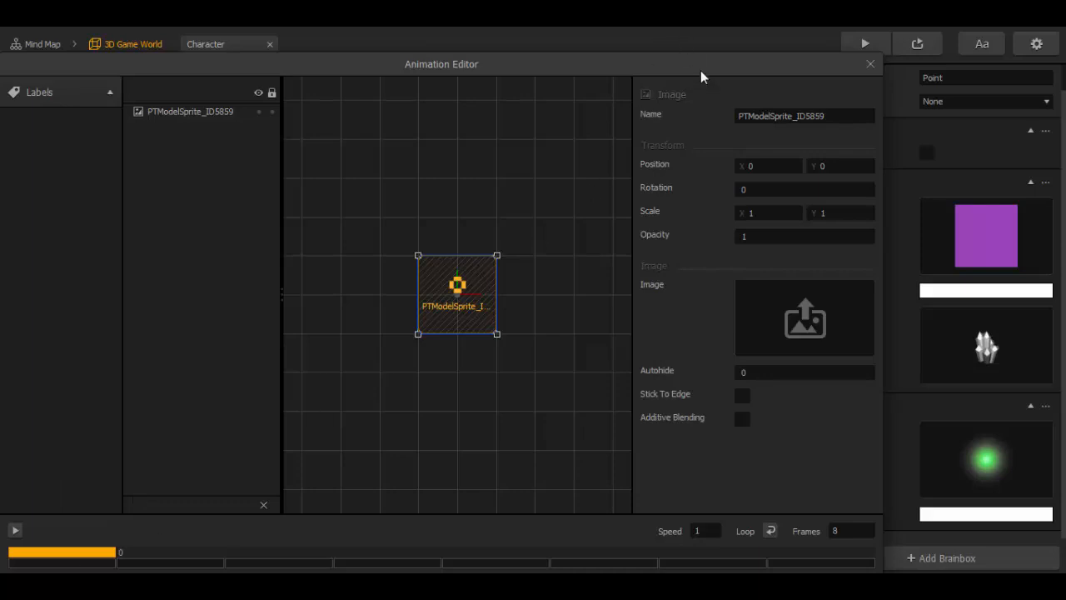
left_click_drag(701, 70, 711, 41)
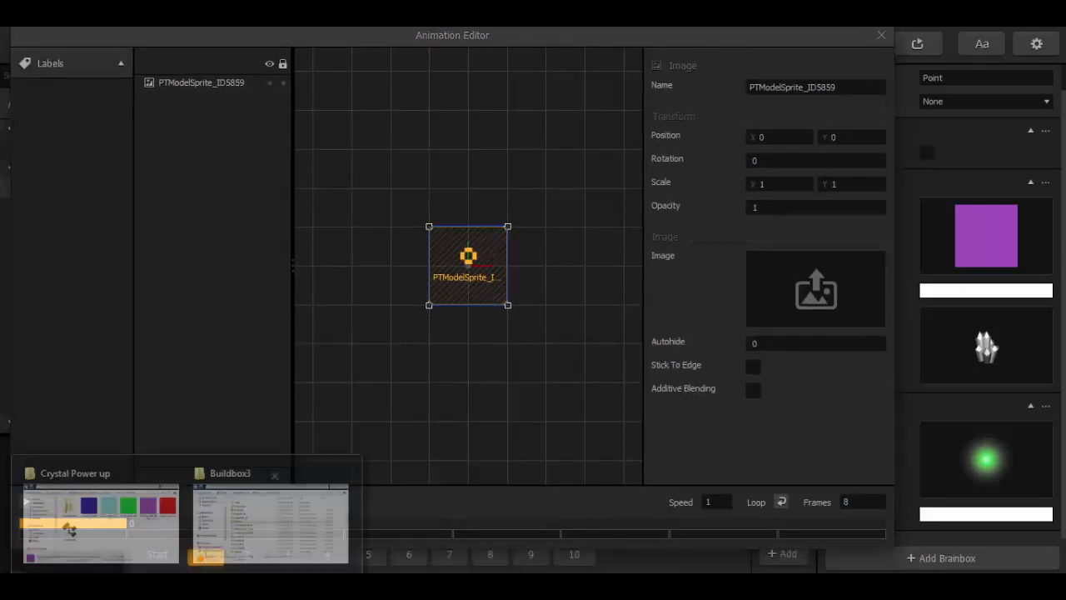
Step: Load crystal_sprite_1 through crystal_sprite_8 from the crystal blue sprite folder as the image frames of the Point object's animation
left_click(93, 535)
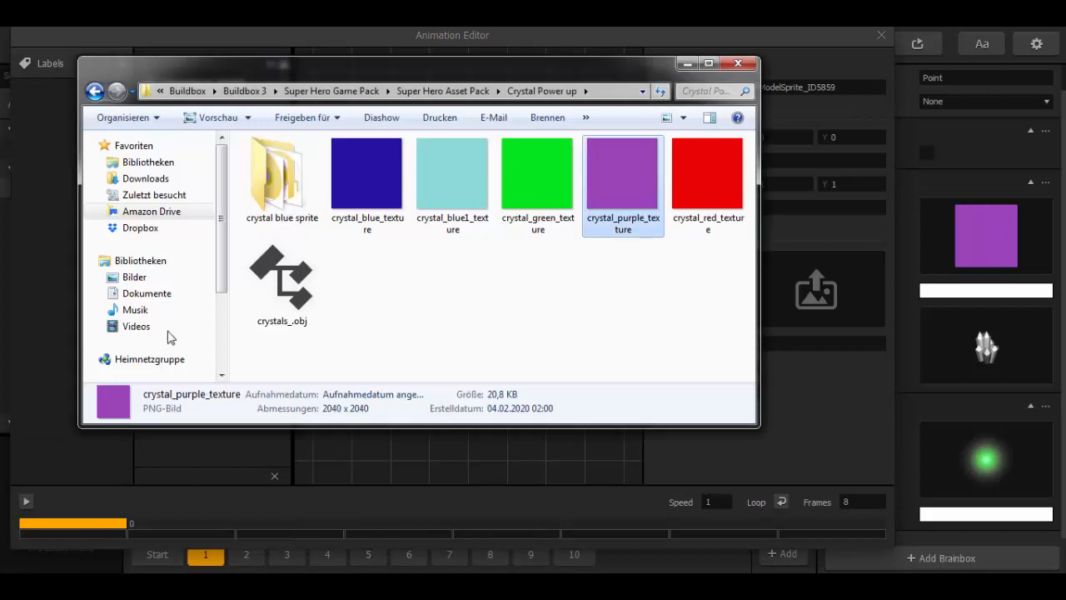
double_click(272, 207)
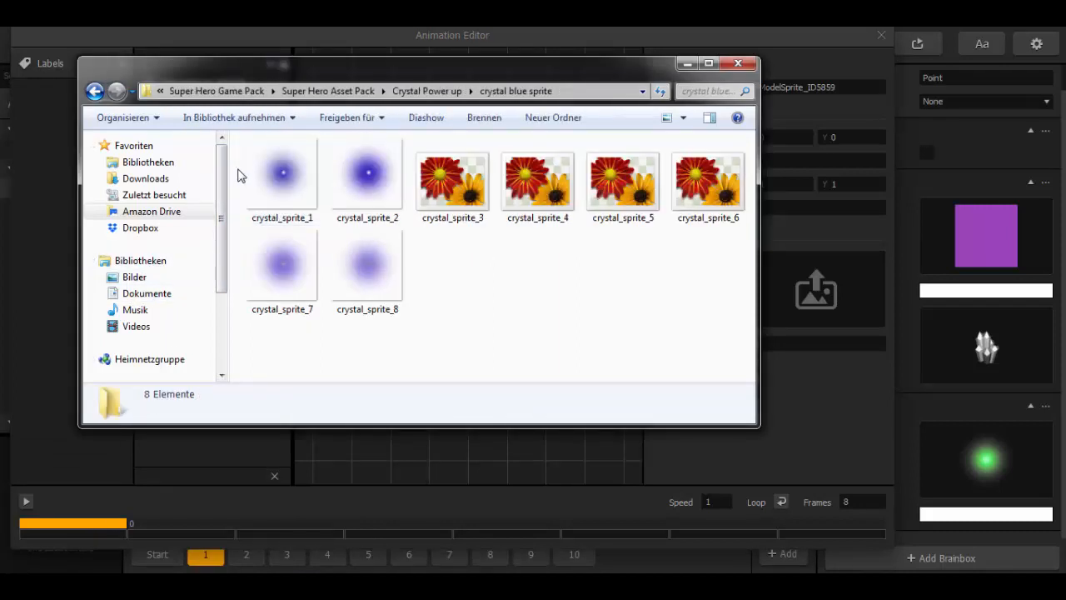
left_click_drag(234, 166, 712, 304)
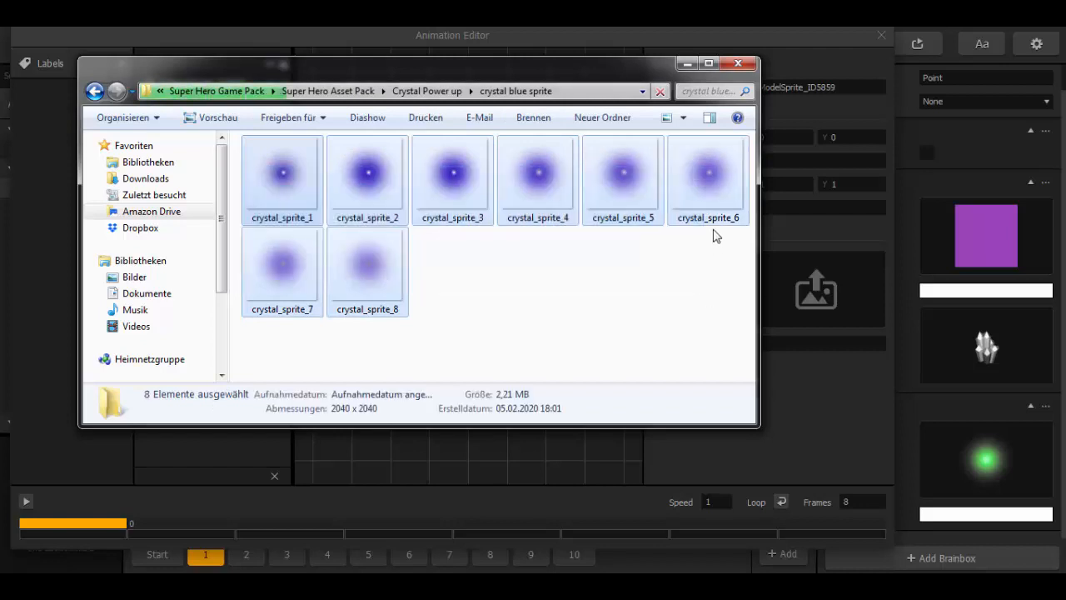
left_click_drag(708, 208, 809, 281)
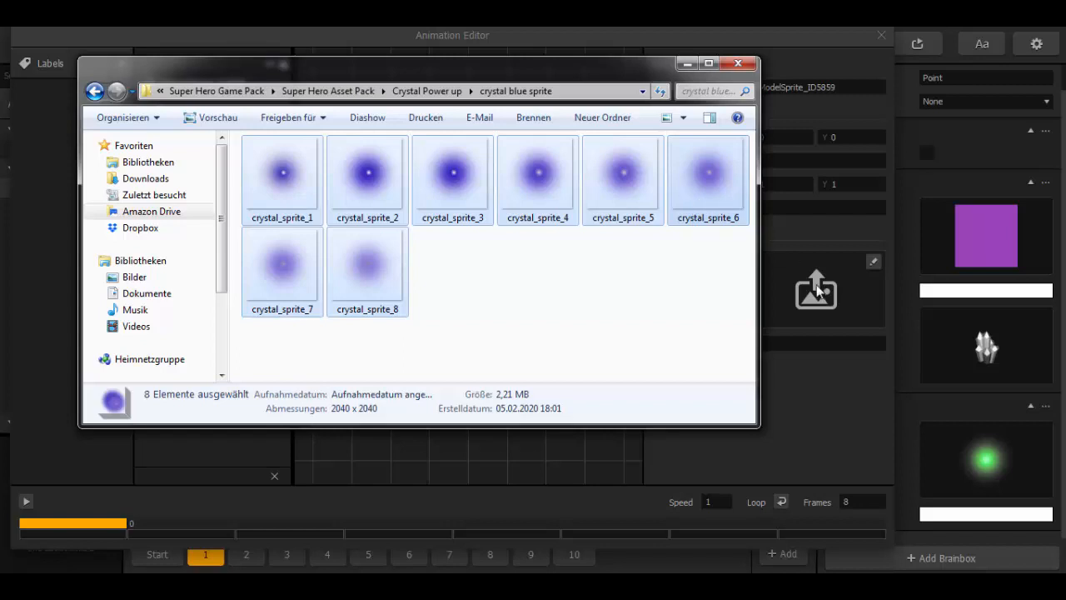
left_click_drag(708, 177, 816, 285)
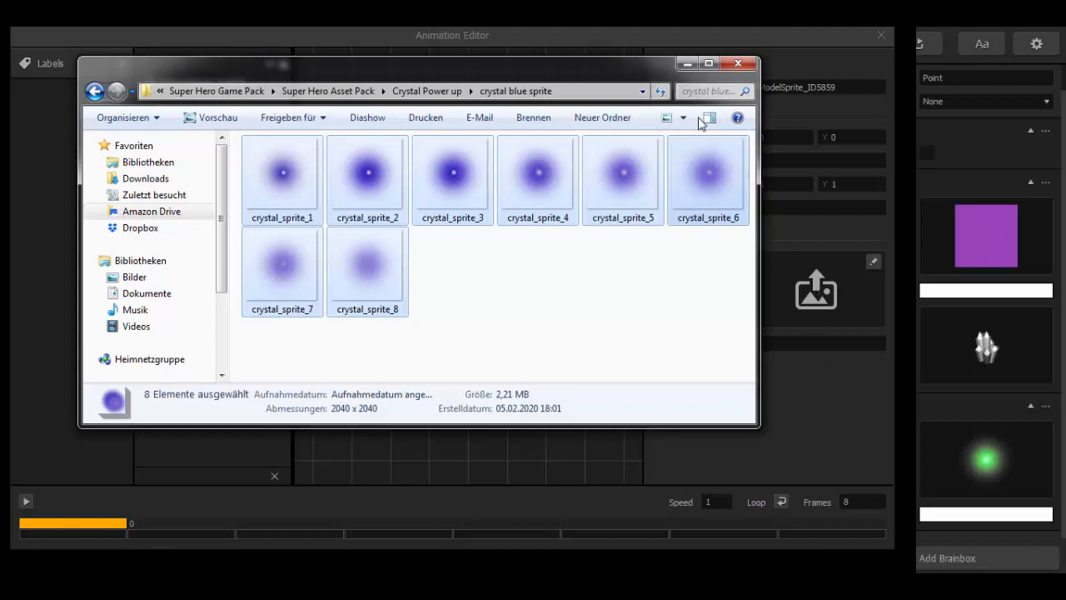
scroll(518, 265, "down", 5)
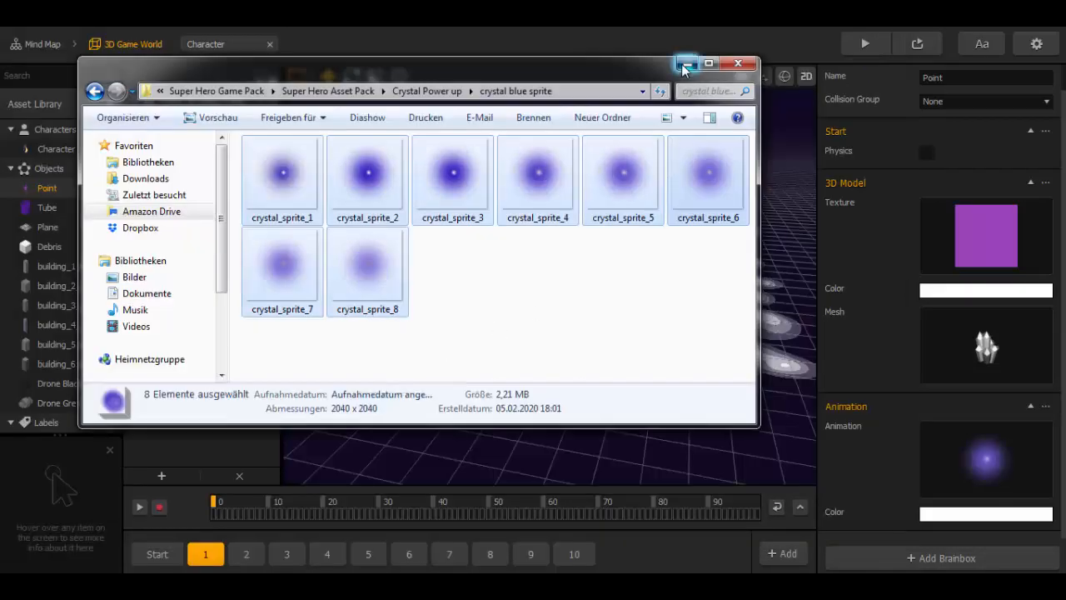
left_click(684, 64)
Step: Place a Point crystal between the buildings in level section 1 at about X 17.7, Y 0, Z 1.8
scroll(592, 311, "down", 3)
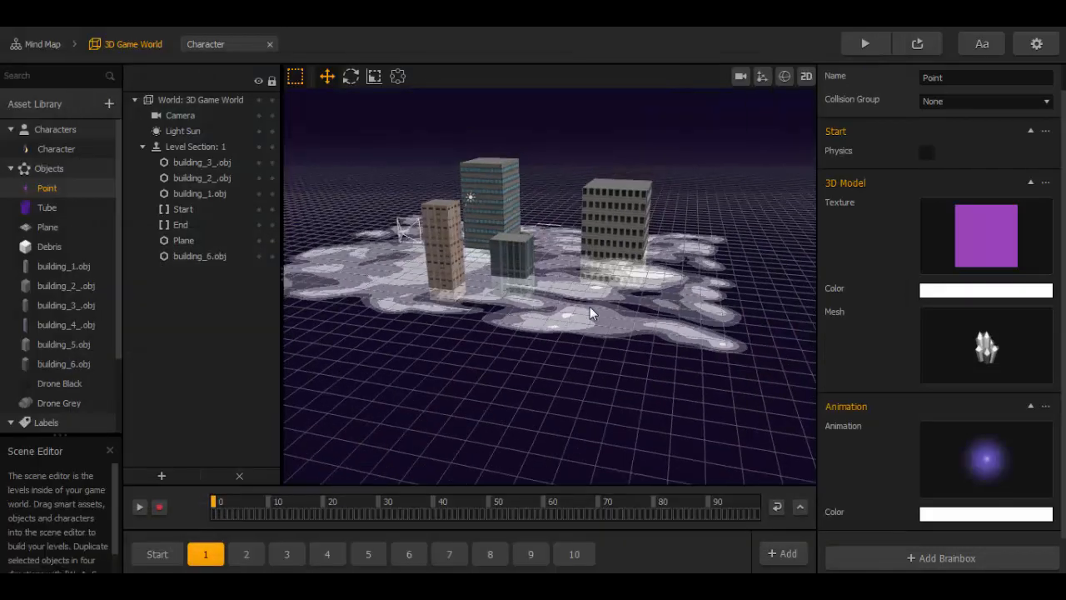
left_click_drag(566, 312, 551, 325)
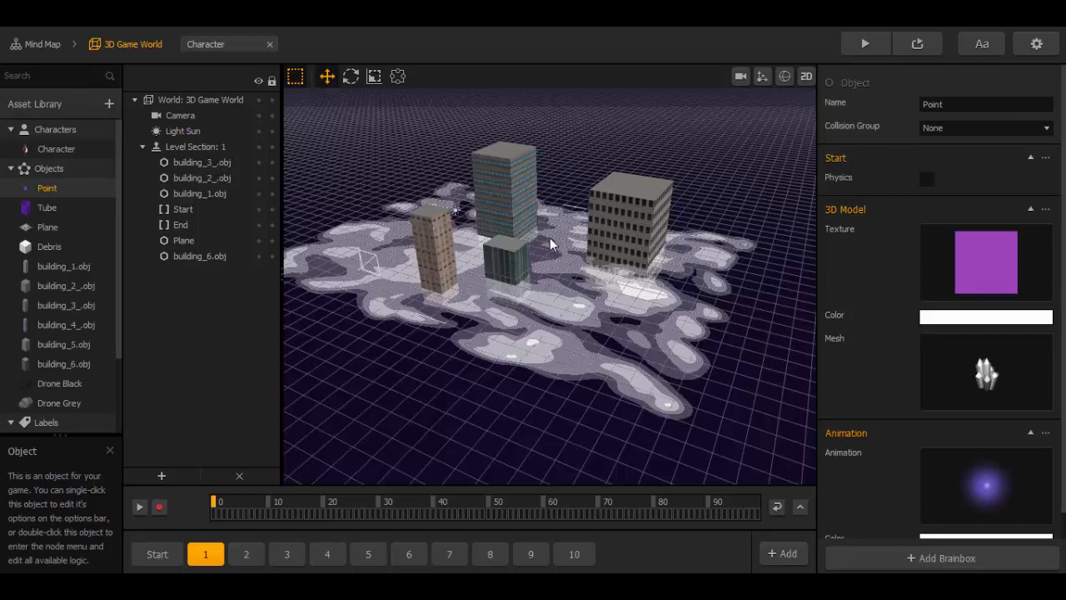
left_click_drag(550, 238, 566, 225)
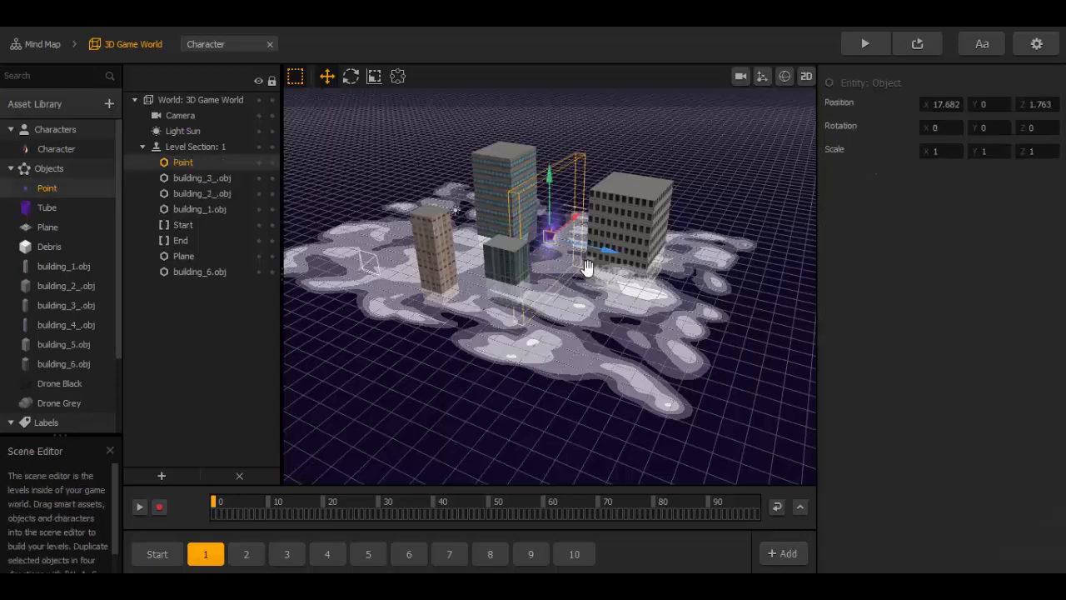
scroll(587, 267, "up", 5)
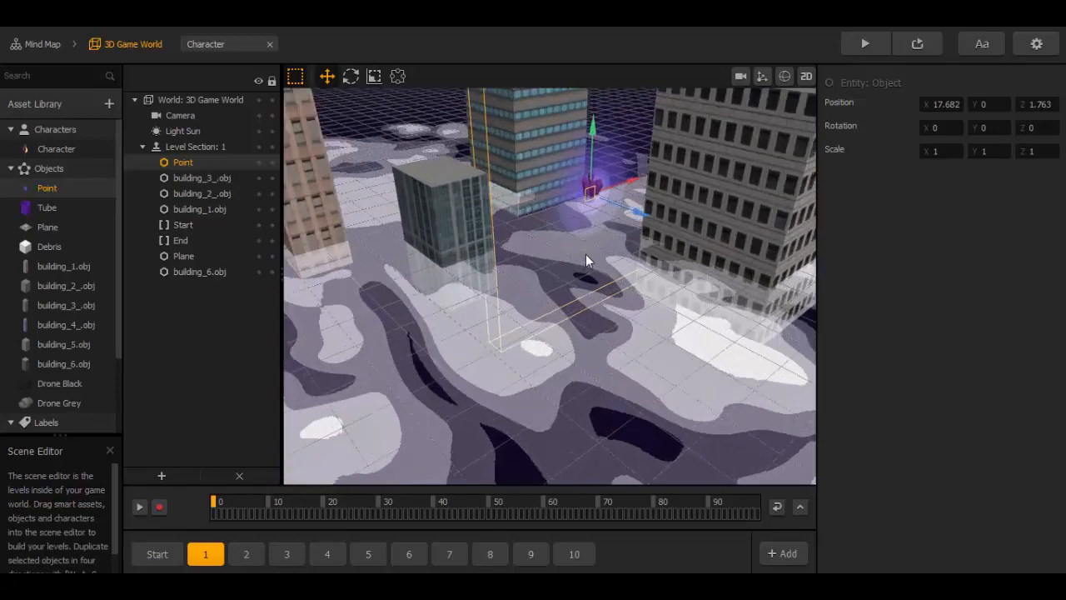
scroll(587, 260, "up", 2)
right_click_drag(605, 239, 600, 261)
left_click(766, 192)
scroll(565, 243, "up", 3)
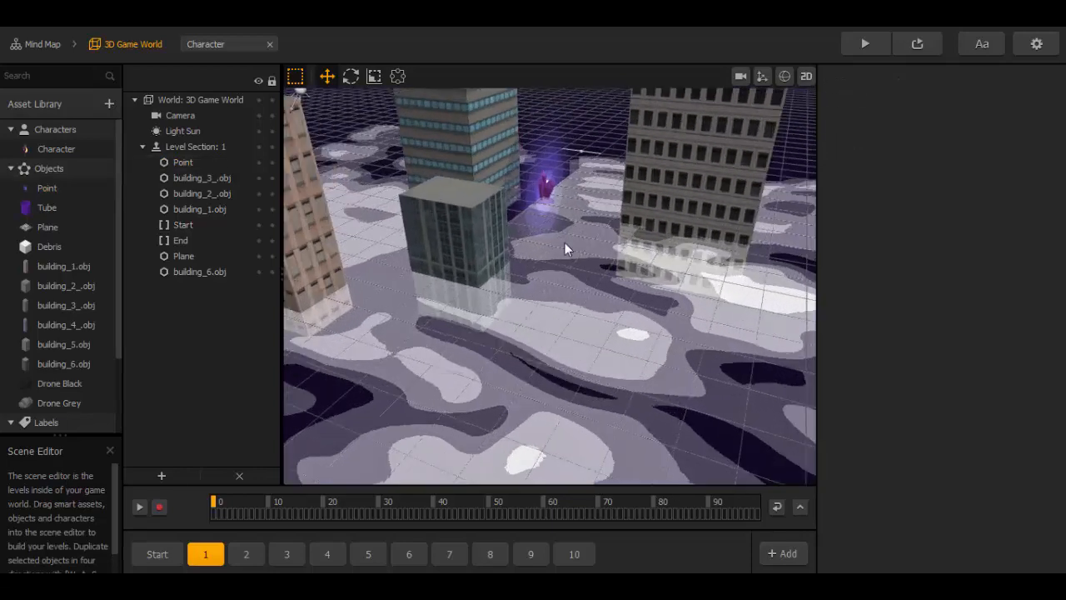
Step: Raise the Point crystal in level section 1 to about Y 7.9
left_click(546, 194)
scroll(546, 200, "down", 3)
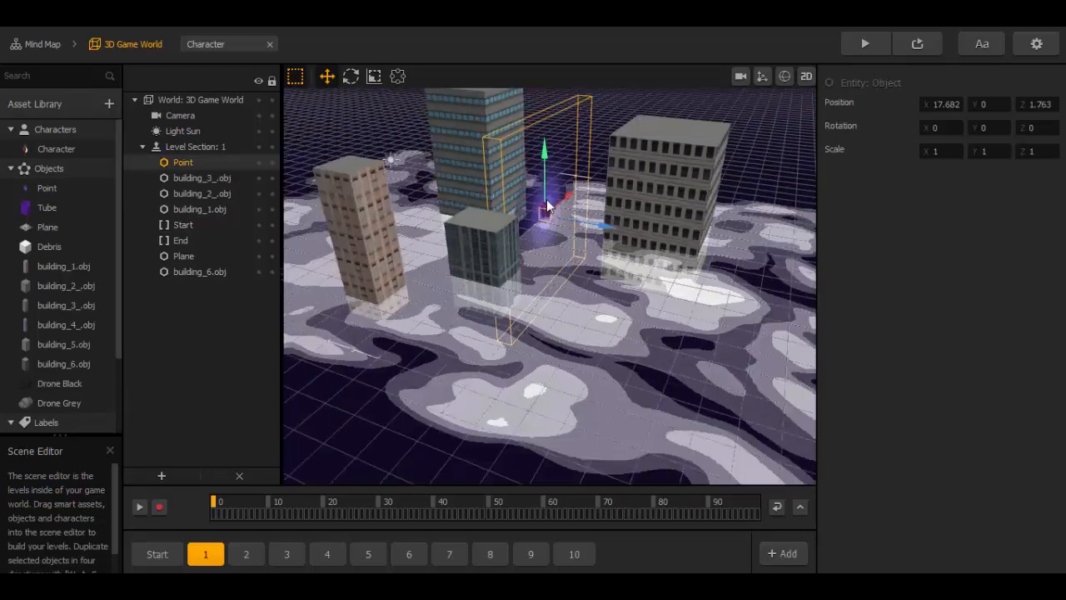
left_click_drag(543, 161, 558, 69)
Step: Duplicate the Point crystal in level section 1 and move the copy to about X 2.9, Y 7.1, Z 6.6
right_click_drag(513, 162, 542, 226)
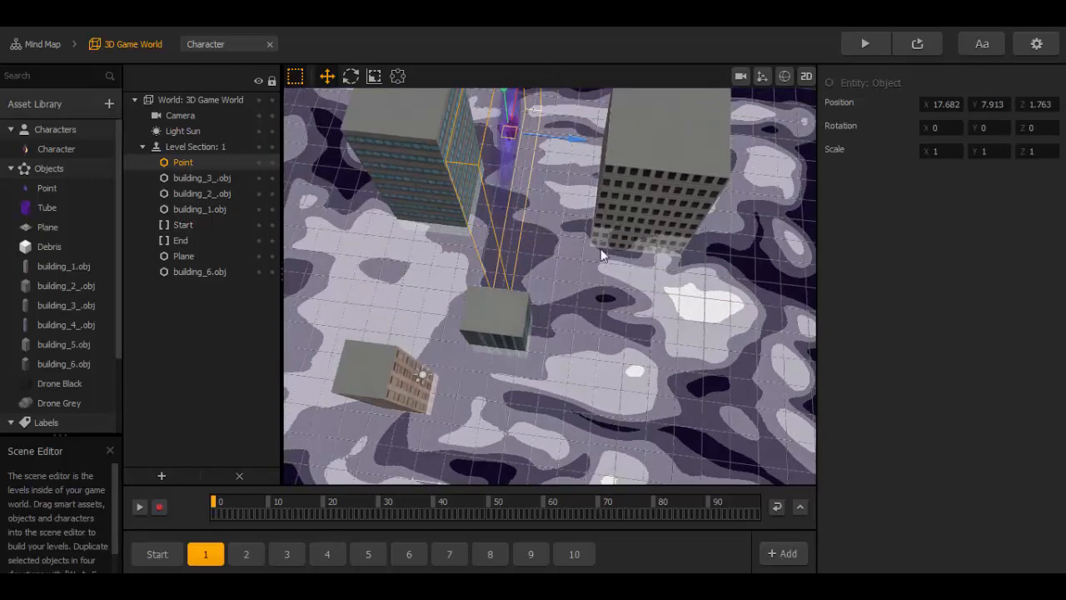
scroll(633, 262, "down", 5)
right_click_drag(633, 262, 576, 248)
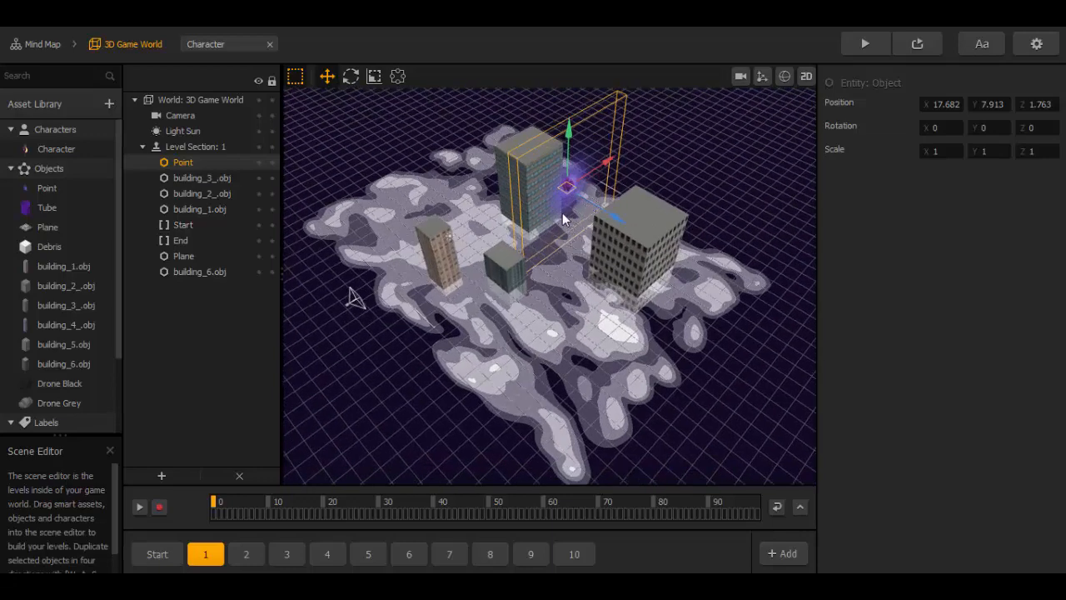
key("d")
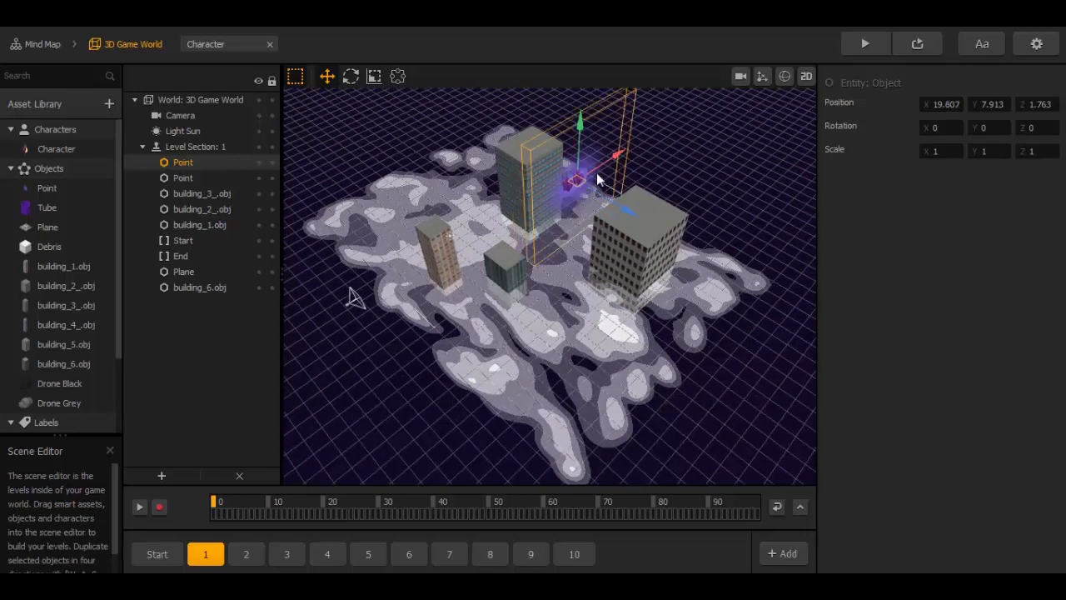
left_click_drag(597, 173, 533, 225)
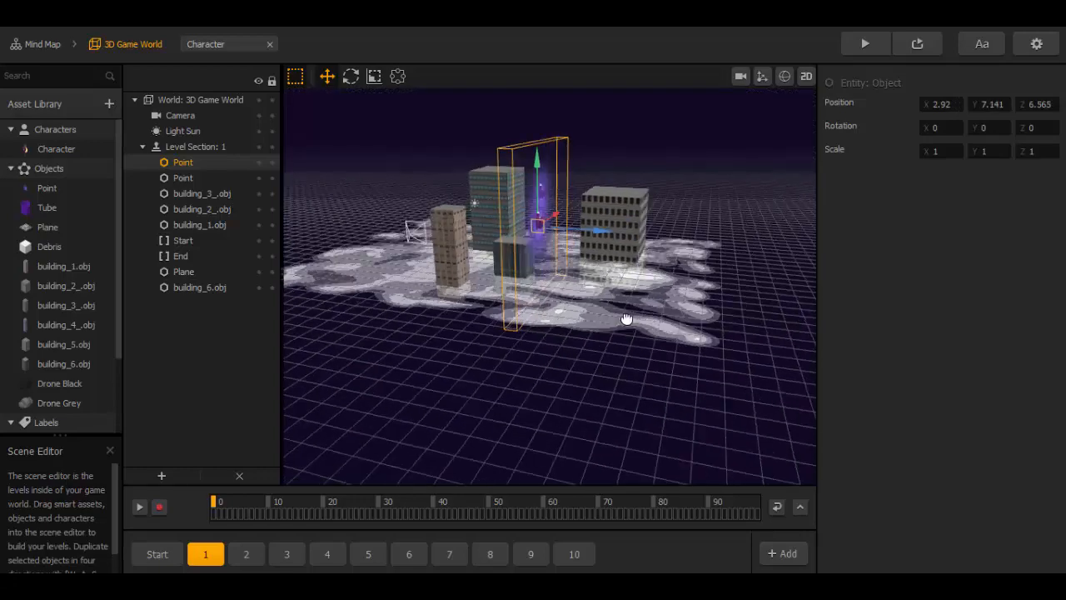
right_click_drag(626, 322, 585, 329)
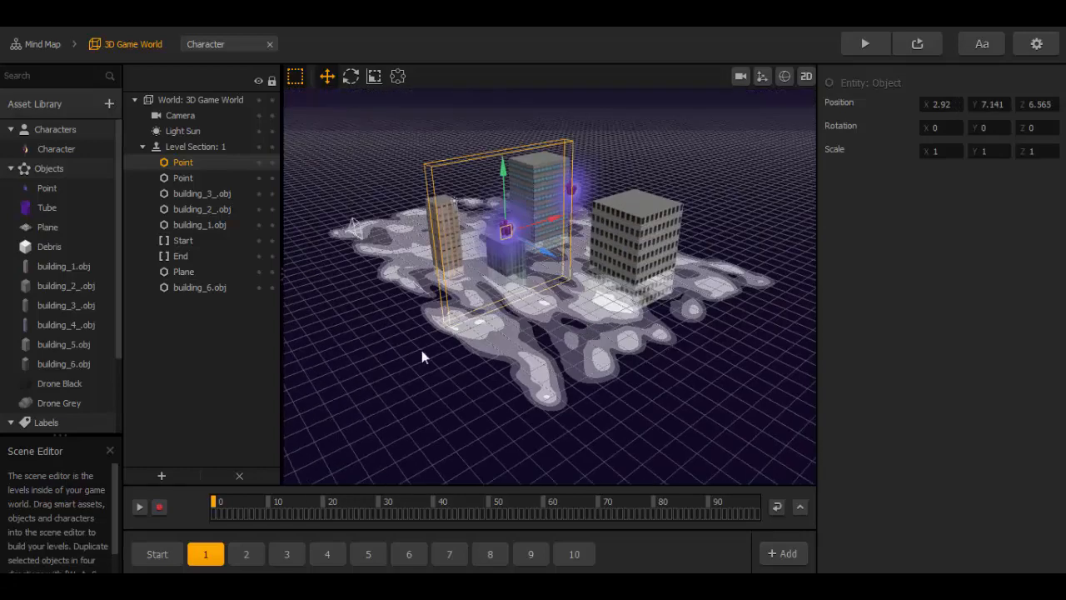
Step: Set the scale of the glow image in the Point object's animation to 0.5 on X and Y
left_click(101, 190)
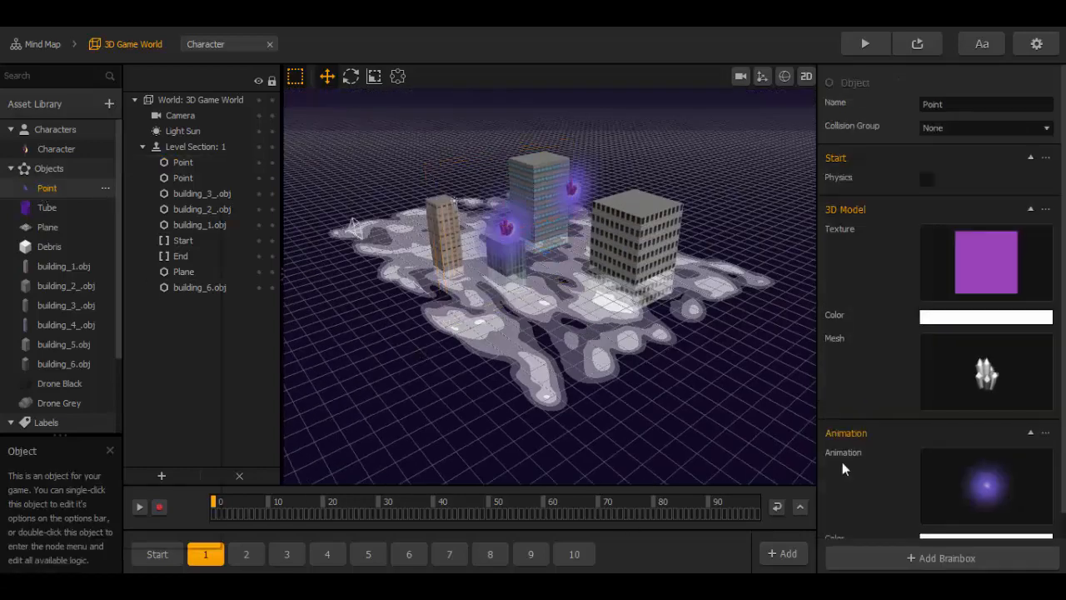
left_click(1022, 460)
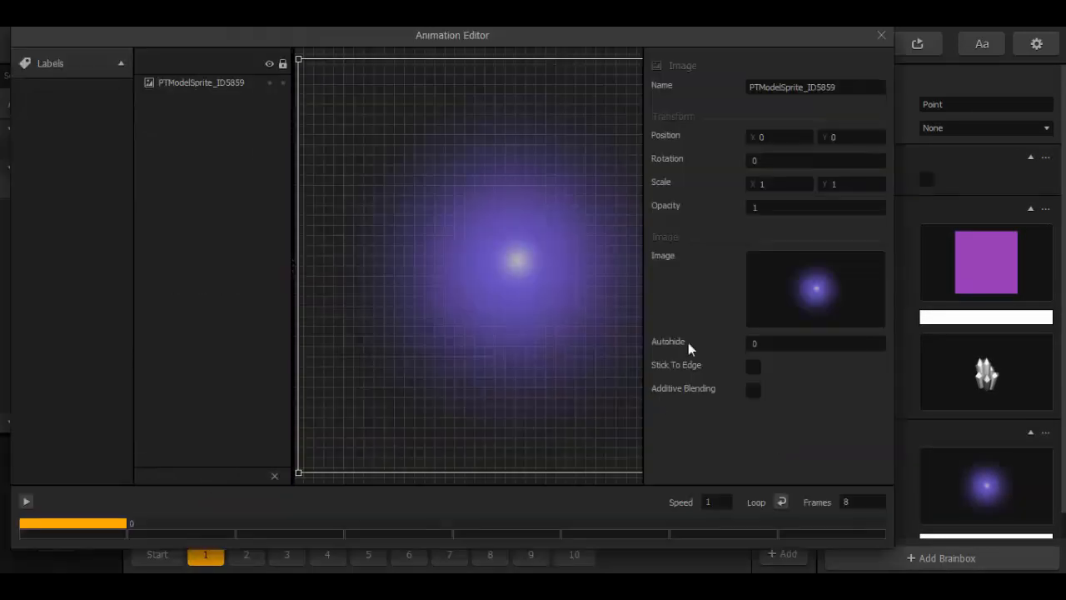
left_click(779, 183)
type("0.5")
key("Tab")
type("0.5")
key("Return")
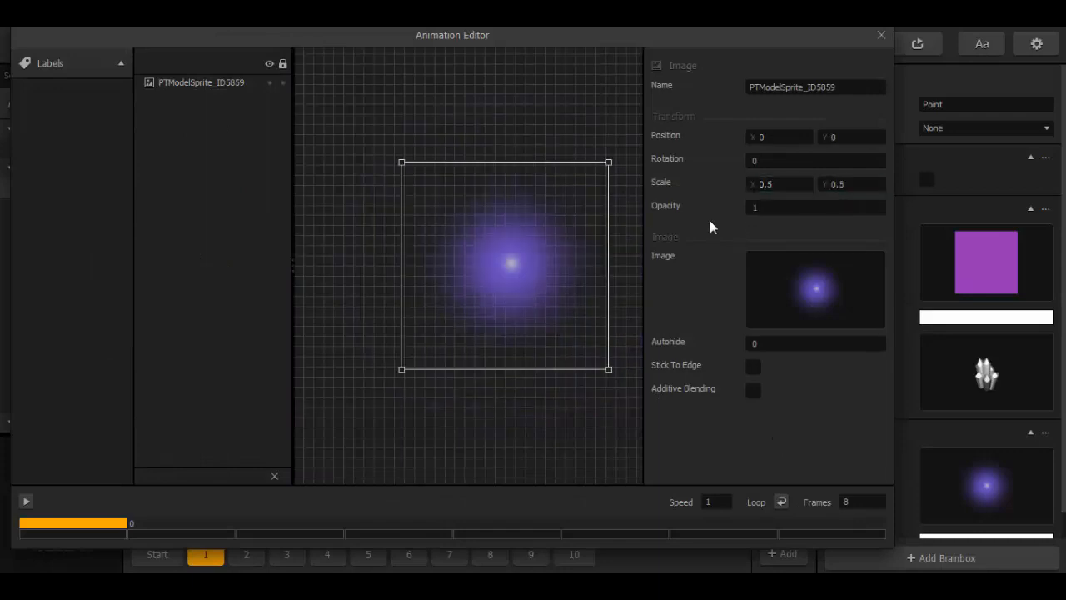
left_click(872, 39)
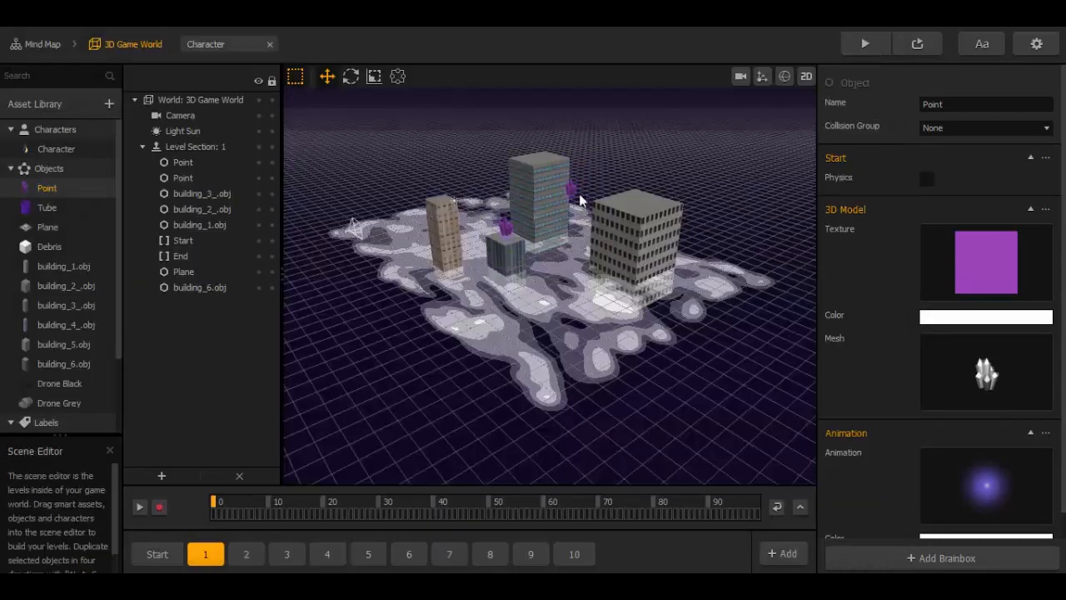
Step: Add a copy of the Point crystal to level section 2 and lower it into the gap between the buildings
left_click(246, 554)
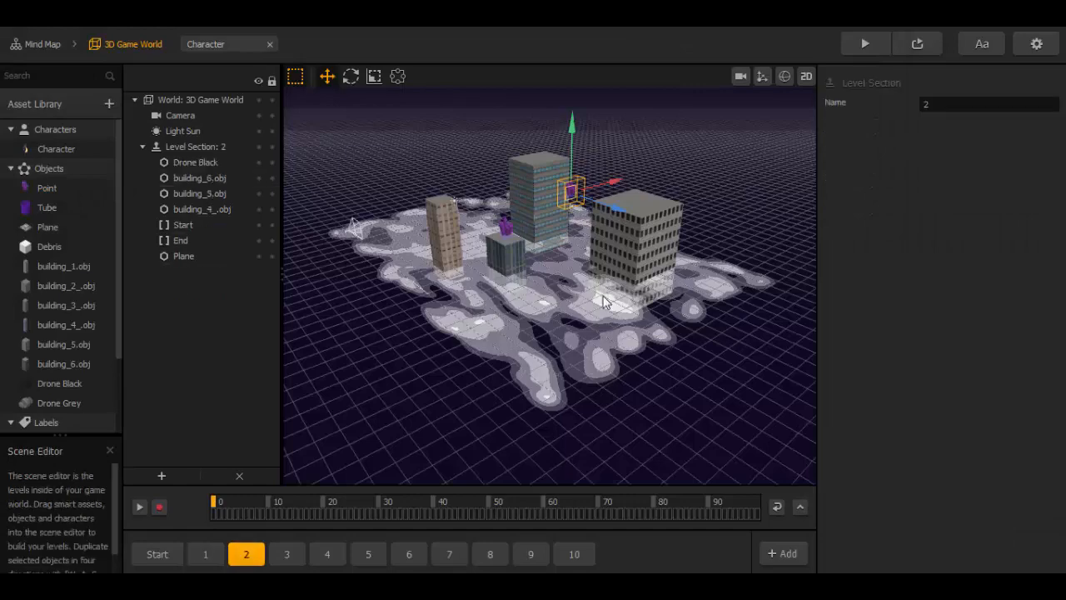
right_click_drag(566, 230, 588, 220)
left_click_drag(614, 180, 582, 205)
right_click_drag(583, 205, 637, 171)
left_click_drag(563, 114, 564, 155)
Step: Paste a Point crystal into level section 3 and move it to about X 7.5, Y 2.8, Z 1.8
left_click(286, 554)
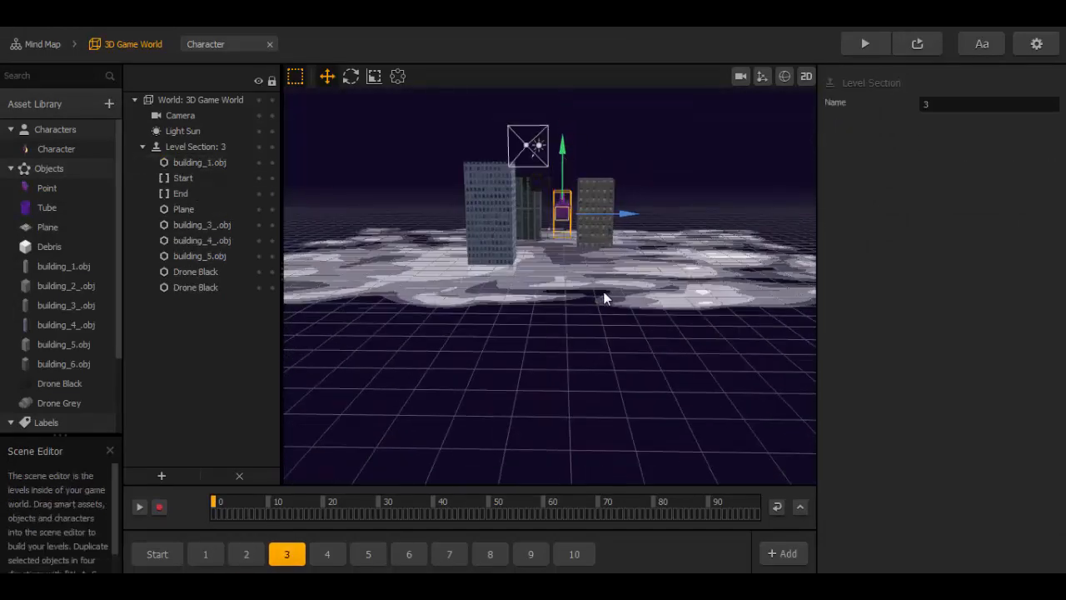
right_click_drag(604, 294, 589, 268)
key("ctrl+v")
left_click_drag(608, 95, 608, 139)
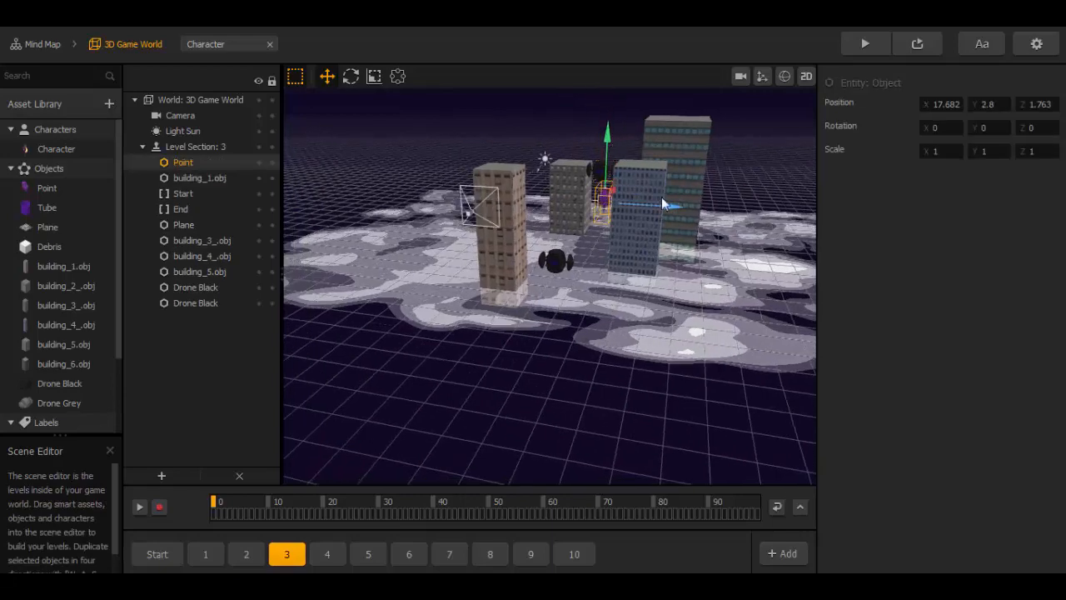
right_click_drag(578, 171, 594, 240)
left_click_drag(527, 93, 547, 186)
right_click_drag(582, 310, 615, 226)
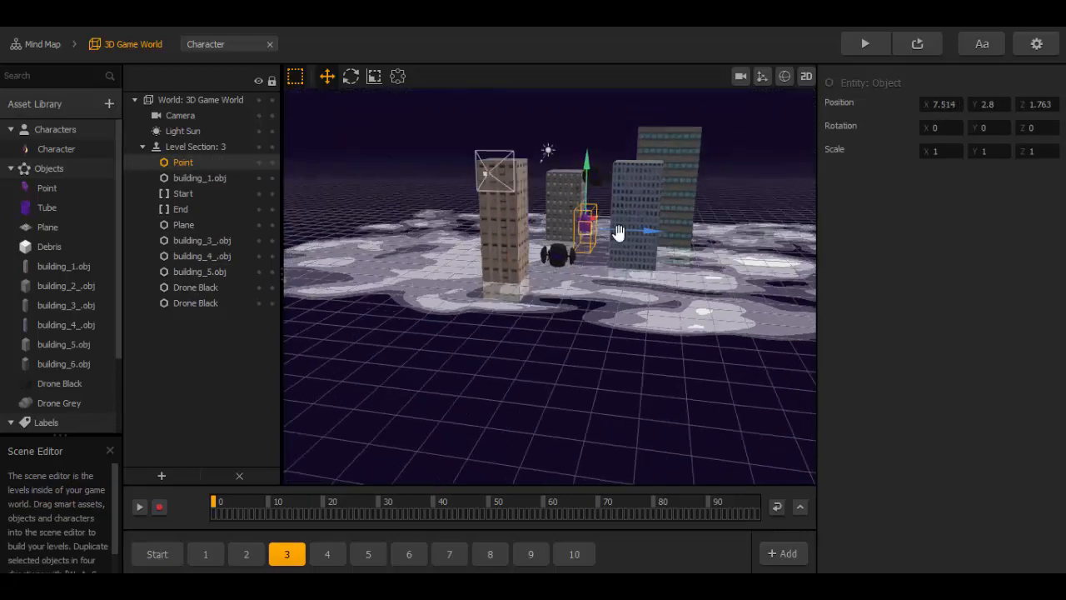
Step: Paste a Point crystal into level section 4 and move it to about X 17.7, Y 7.9, Z -0.4
key("ctrl+v")
right_click_drag(669, 205, 676, 255)
left_click_drag(684, 138, 682, 142)
right_click_drag(681, 142, 668, 210)
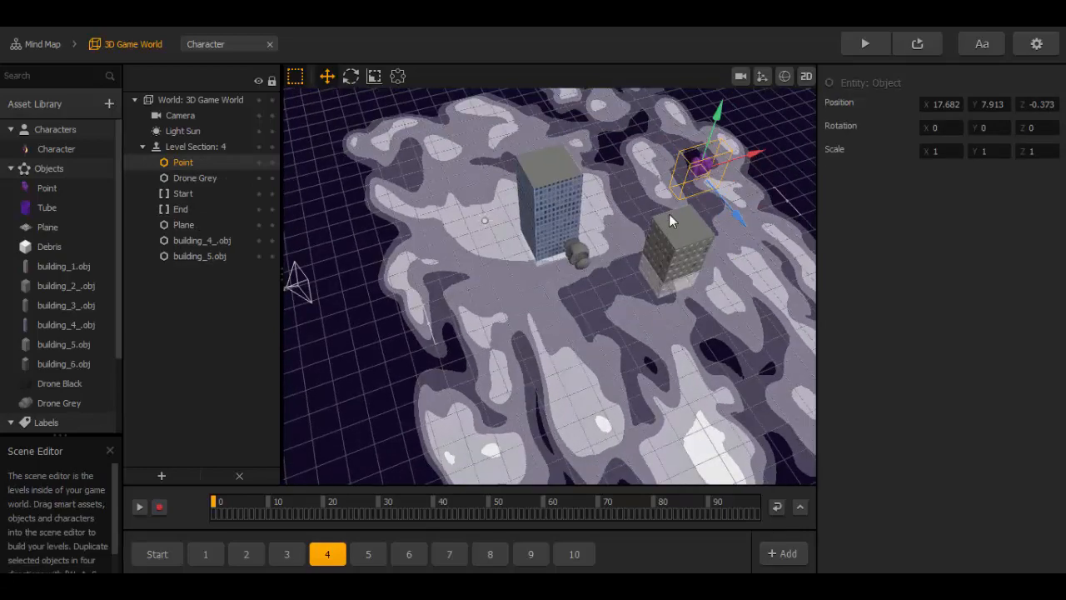
Step: Paste a second Point crystal into level section 4 and move it to about X 8.4, Y 5.3, Z 1.8
key("ctrl+v")
left_click_drag(667, 204, 662, 205)
right_click_drag(672, 254, 664, 202)
left_click_drag(586, 140, 586, 177)
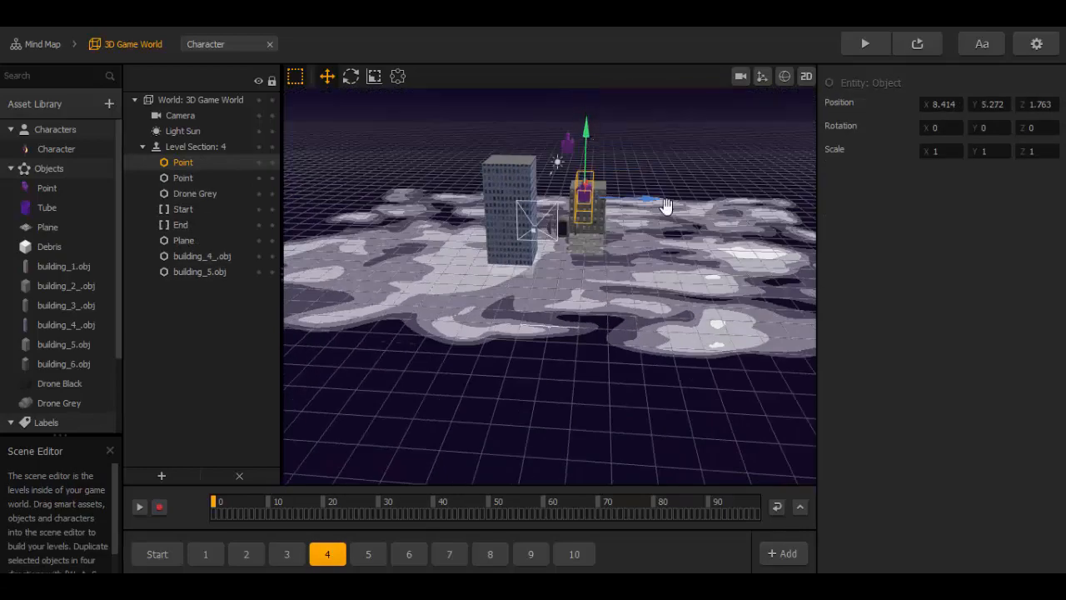
right_click_drag(666, 206, 655, 262)
Step: Paste a Point crystal into level section 5, move it to about X 6.1, Y 1.5, and shift it along Z between the buildings
left_click(383, 546)
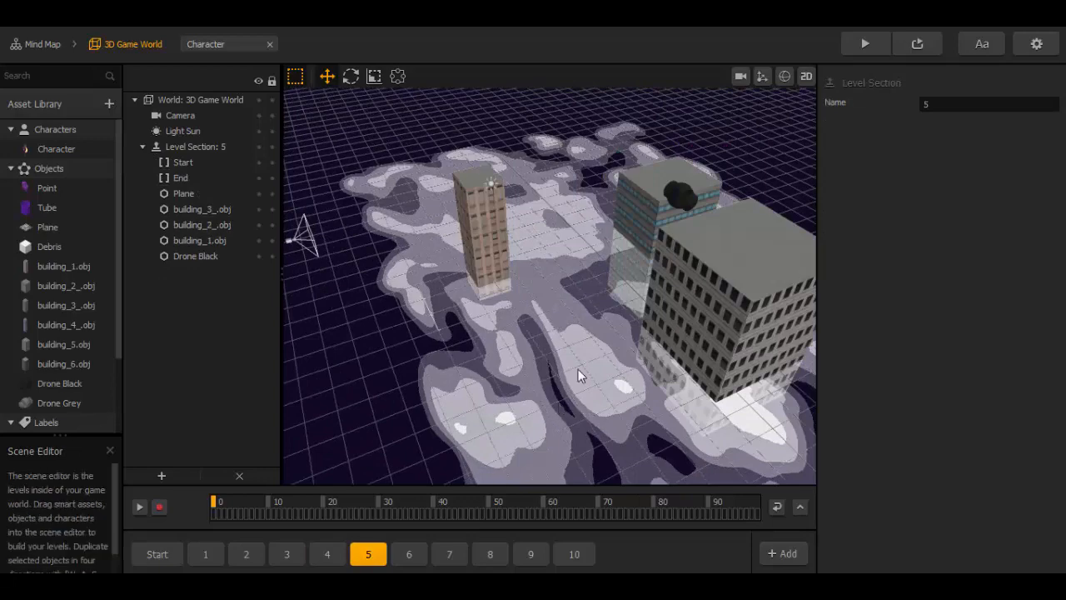
key("ctrl+v")
left_click_drag(744, 160, 615, 188)
left_click_drag(583, 143, 585, 175)
right_click_drag(565, 275, 575, 215)
left_click_drag(588, 162, 591, 185)
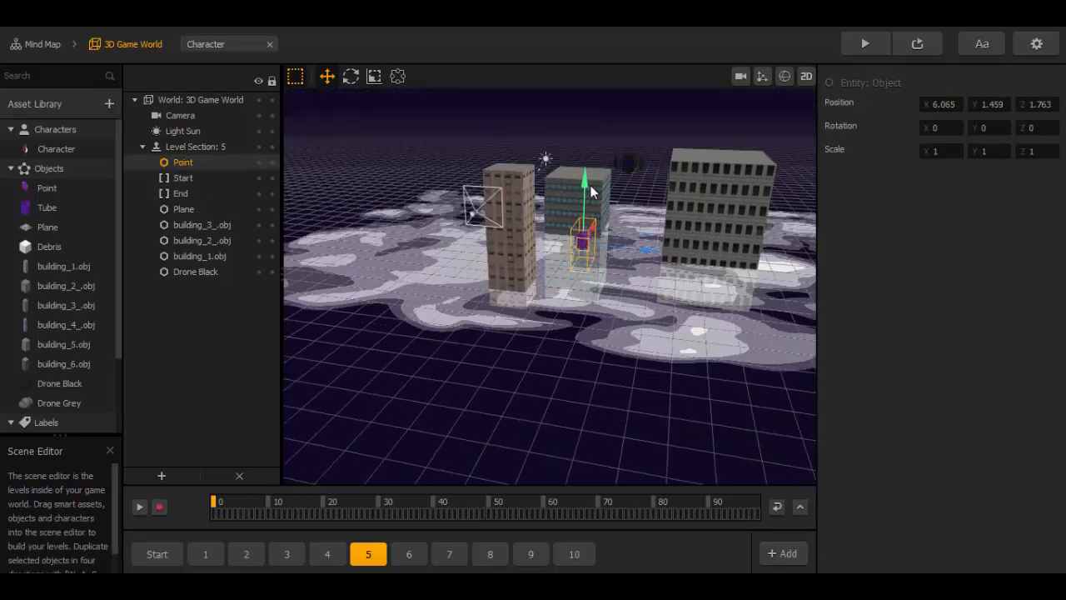
right_click_drag(607, 225, 637, 233)
left_click_drag(647, 250, 678, 250)
Step: Paste a Point crystal into level section 6 and move it to about X 5.9, Y 1.1, Z 1.8
left_click(409, 549)
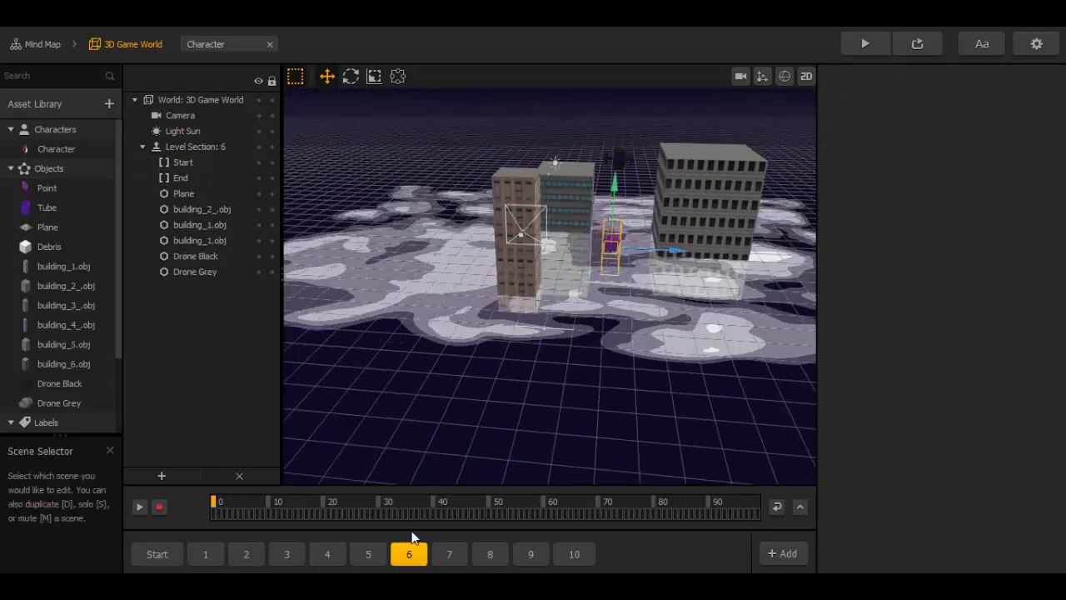
key("ctrl+v")
mouse_move(595, 182)
right_mouse_down()
mouse_move(604, 204)
mouse_move(600, 162)
right_mouse_up()
left_click_drag(586, 103, 586, 172)
right_click_drag(585, 176, 589, 201)
left_click_drag(610, 173, 605, 215)
mouse_move(605, 218)
right_mouse_down()
mouse_move(596, 229)
mouse_move(608, 218)
right_mouse_up()
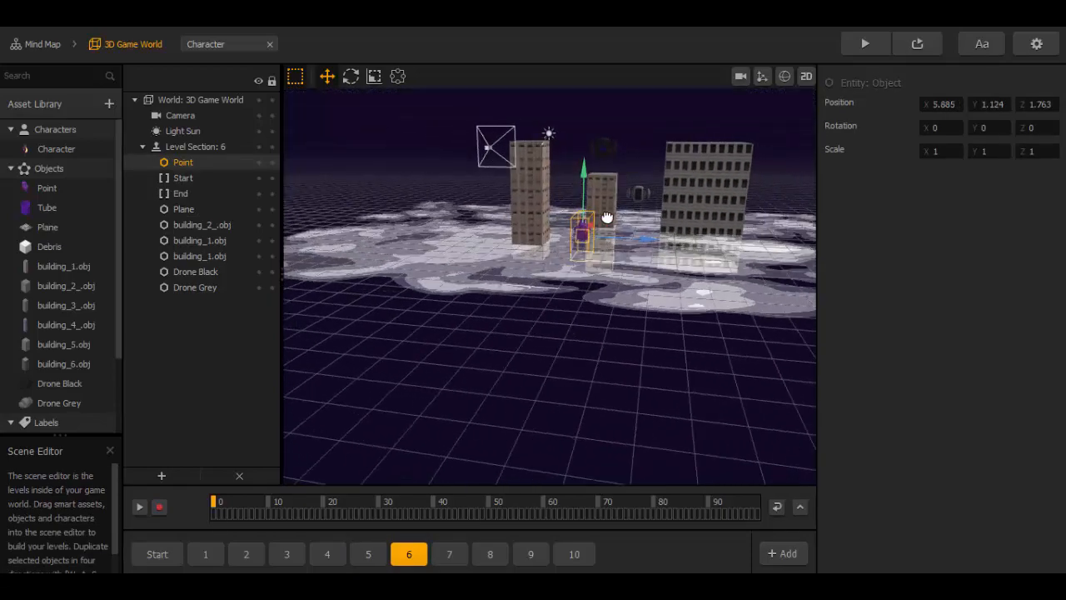
Step: Shift the pasted Point crystal along Z toward the gap between the buildings and raise it
left_click_drag(640, 242, 691, 240)
left_click_drag(632, 187, 634, 133)
right_click_drag(663, 149, 666, 218)
left_click_drag(670, 250, 723, 227)
right_click_drag(726, 232, 733, 195)
left_click_drag(630, 127, 632, 105)
Step: Paste a Point crystal into level section 9, move it to about X 13.4, Z 1.8, and raise it above the drones
left_click(449, 554)
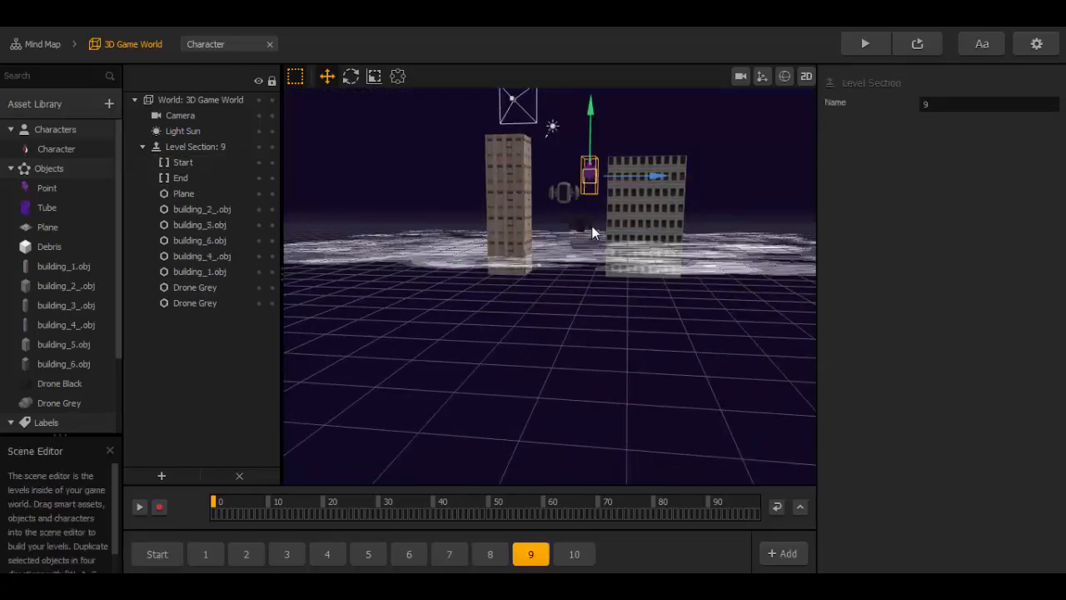
right_click_drag(594, 212, 597, 266)
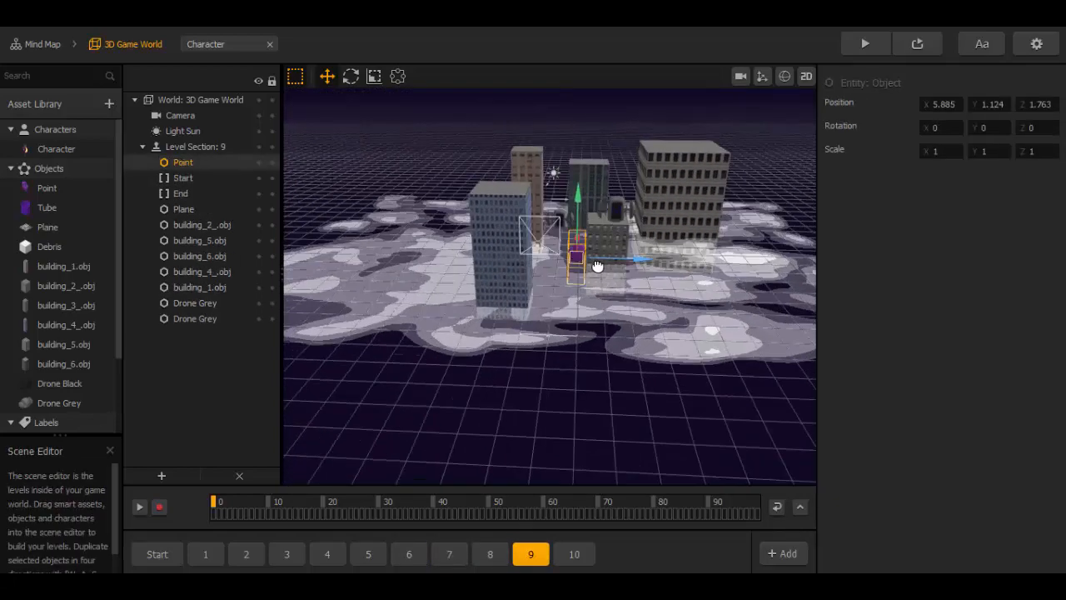
left_click_drag(575, 205, 579, 143)
right_click_drag(580, 148, 554, 207)
left_click_drag(621, 212, 666, 199)
right_click_drag(650, 207, 671, 181)
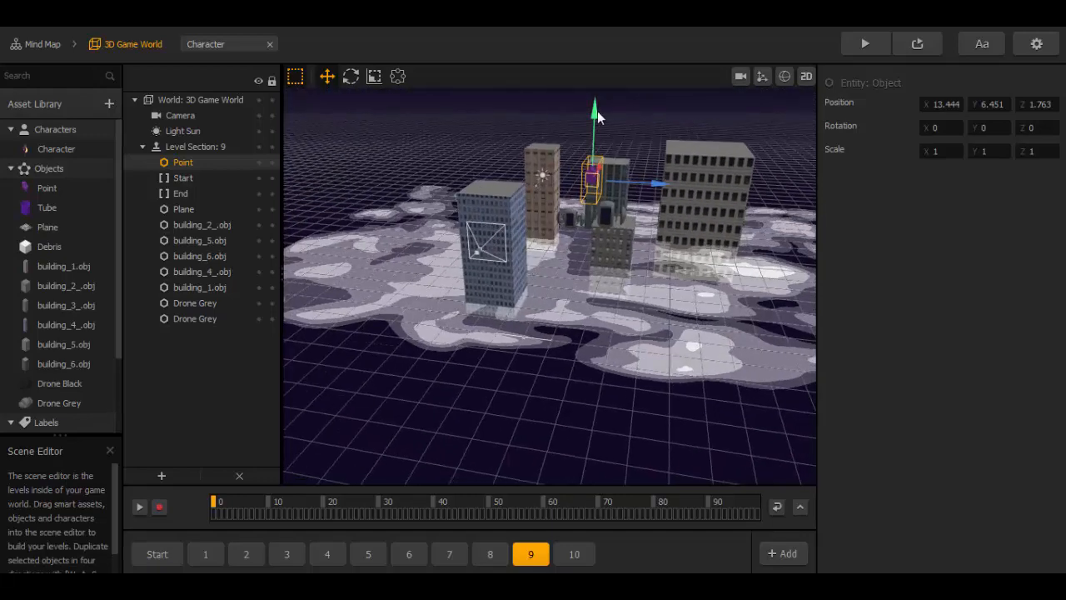
left_click_drag(598, 111, 598, 70)
right_click_drag(599, 219, 619, 174)
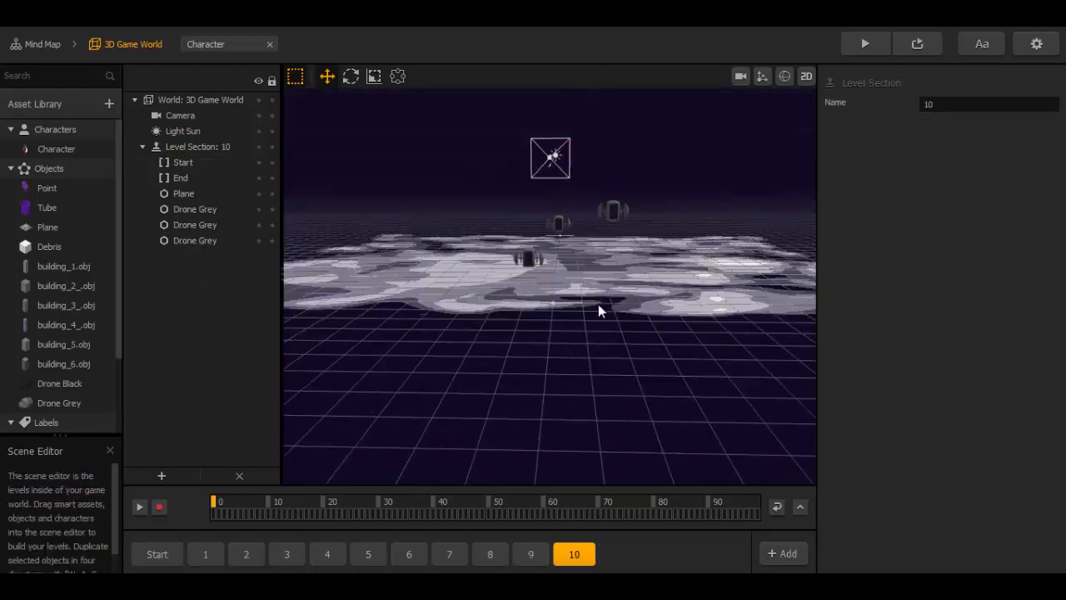
Step: Paste two Point crystals into level section 10 and move one to about X 19.3, Y 7.2, Z -3.7
left_click(598, 304)
right_click_drag(589, 140, 563, 215)
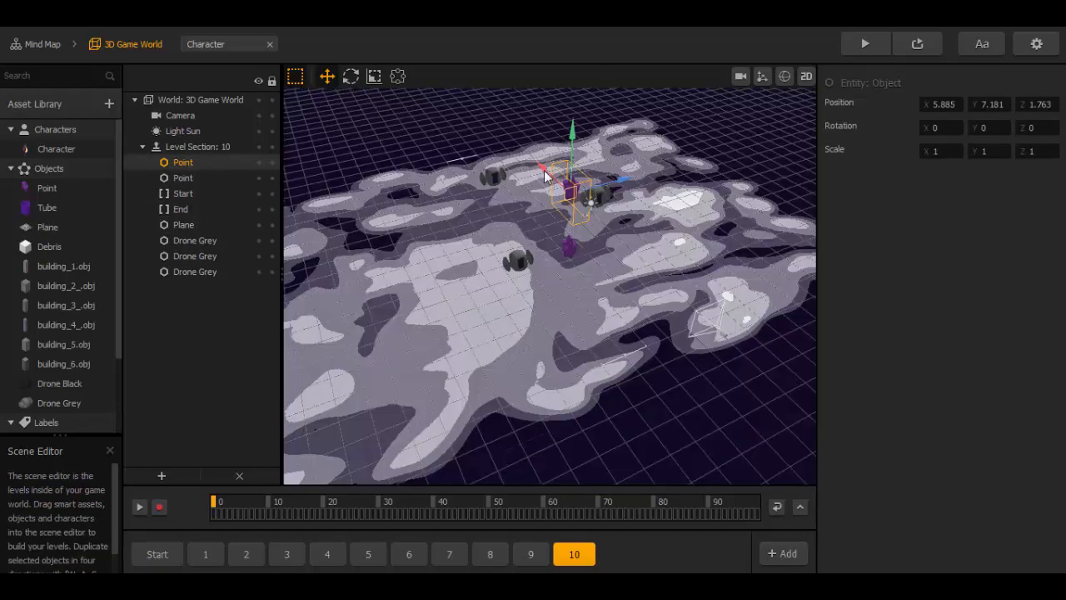
left_click_drag(545, 172, 505, 137)
left_click_drag(581, 158, 537, 150)
right_click_drag(533, 271, 538, 187)
left_click_drag(601, 178, 635, 174)
right_click_drag(702, 218, 655, 192)
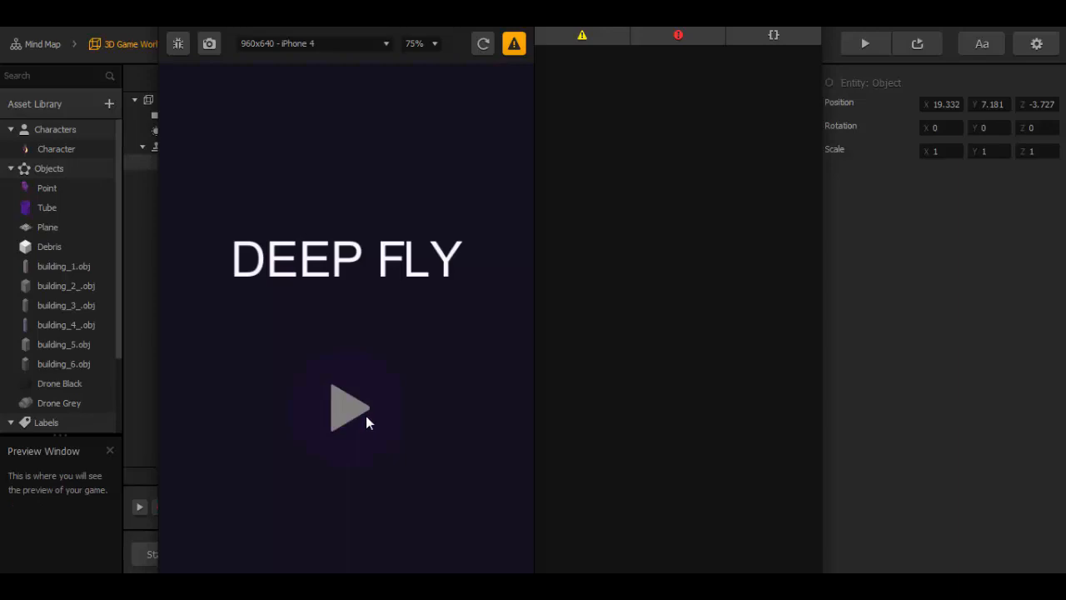
Step: Play-test the game in the preview and return to level section 1
left_click(359, 433)
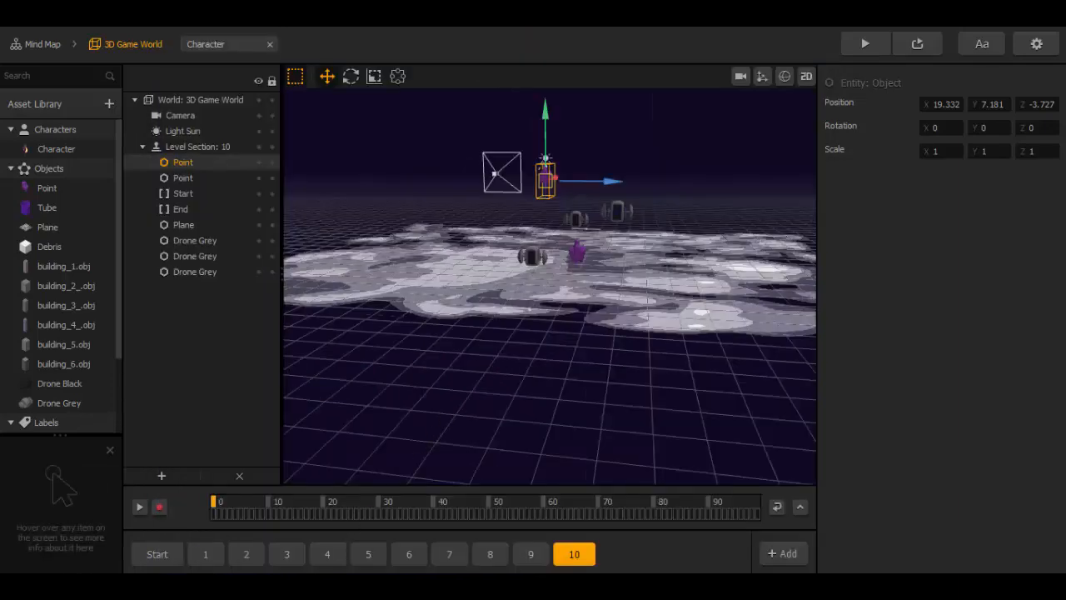
left_click(208, 555)
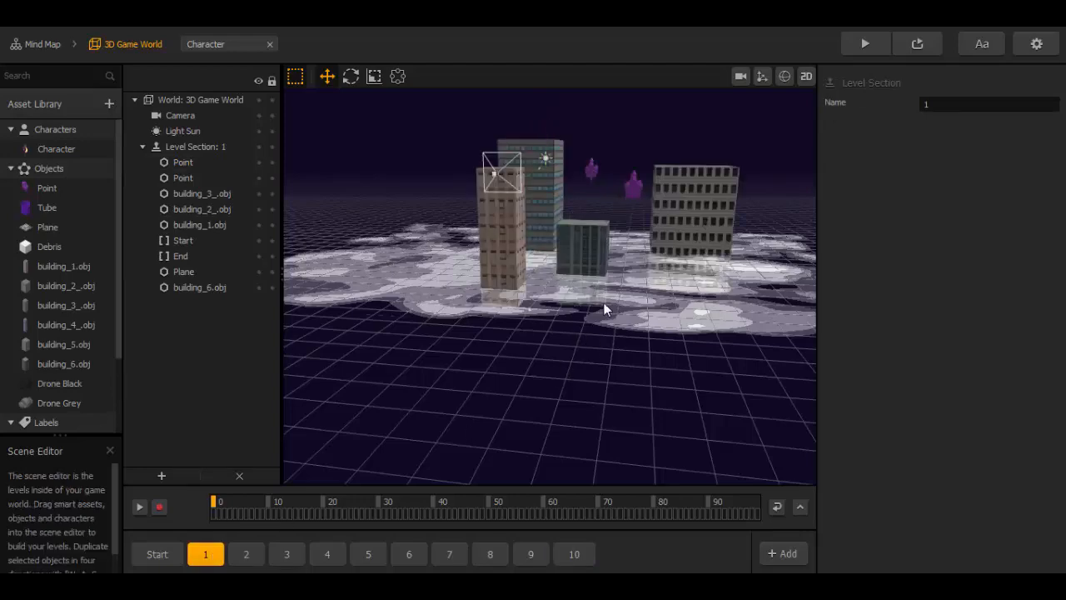
right_click_drag(604, 303, 549, 322)
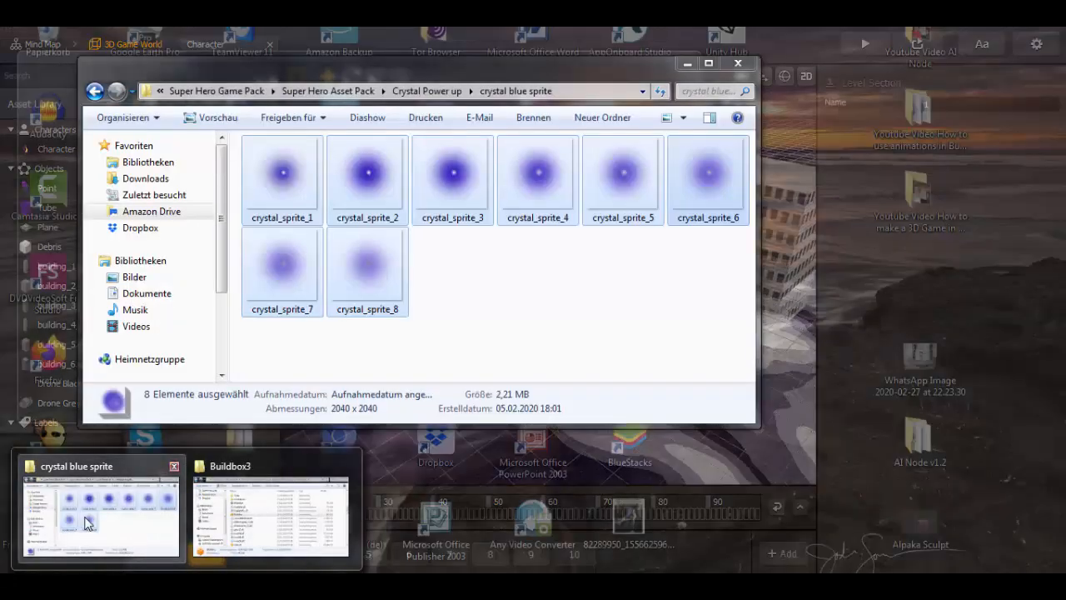
Step: Switch to the file explorer and open the Clouds white folder inside the Super Hero Asset Pack
left_click(85, 529)
left_click(100, 93)
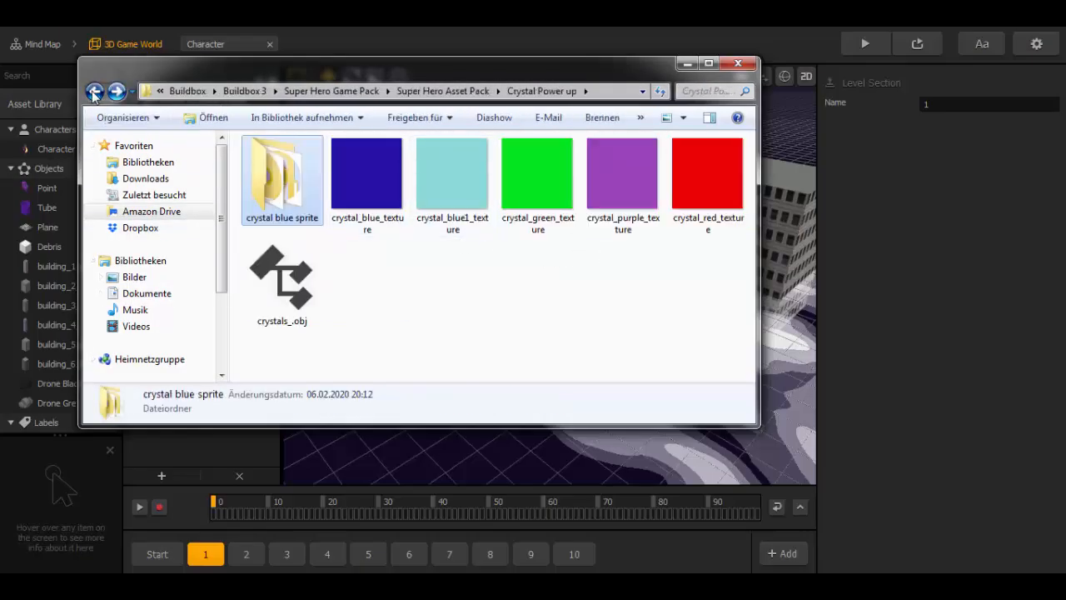
left_click(103, 95)
left_click_drag(747, 181, 748, 271)
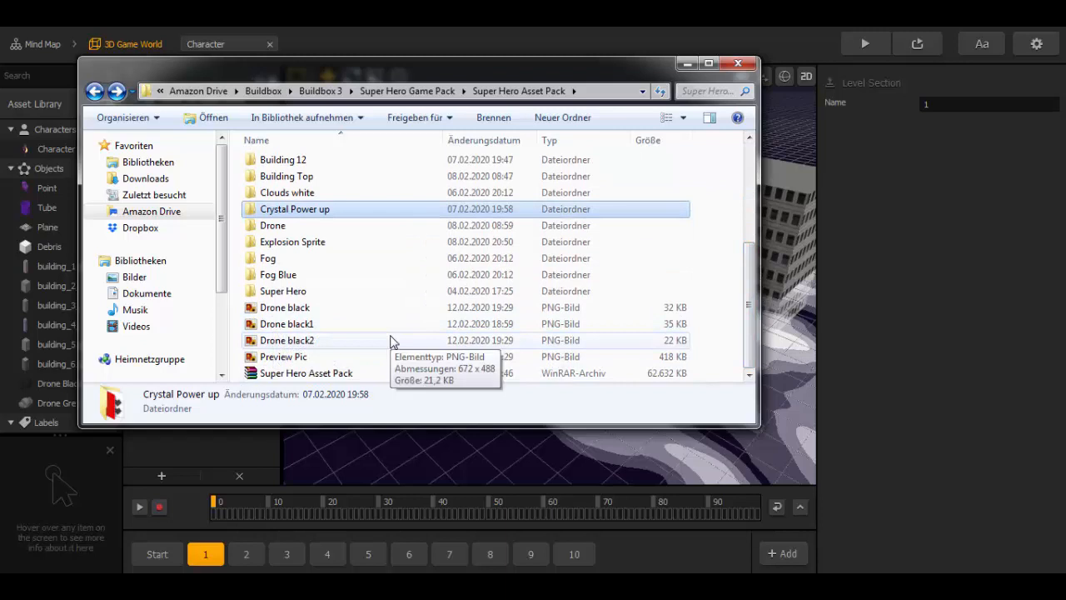
double_click(315, 194)
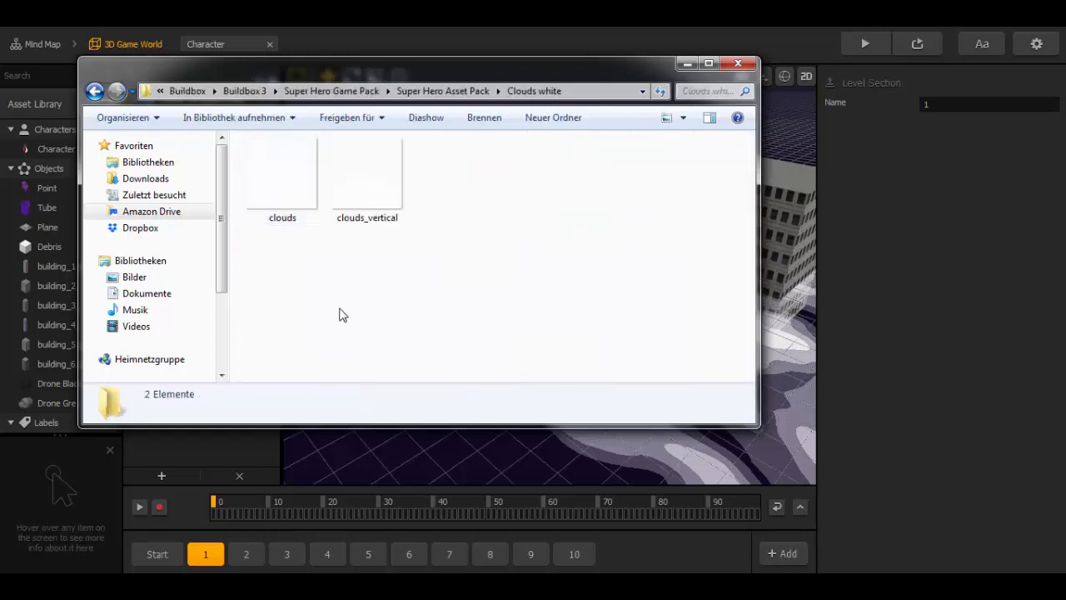
Step: Import the clouds_vertical image into level section 1 as an object and minimize the file explorer
left_click(369, 190)
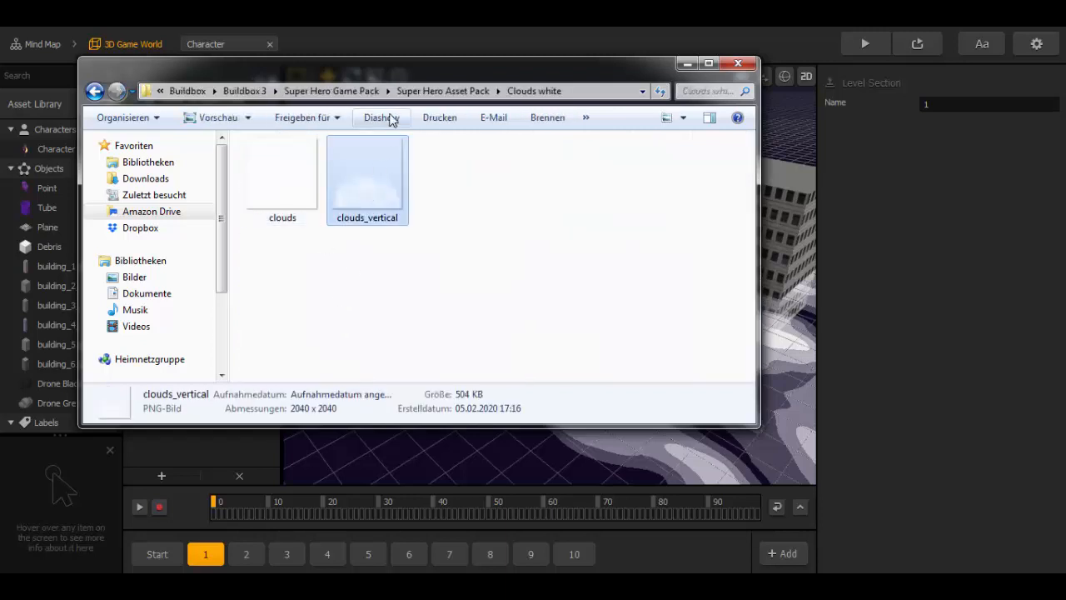
left_click_drag(399, 71, 142, 110)
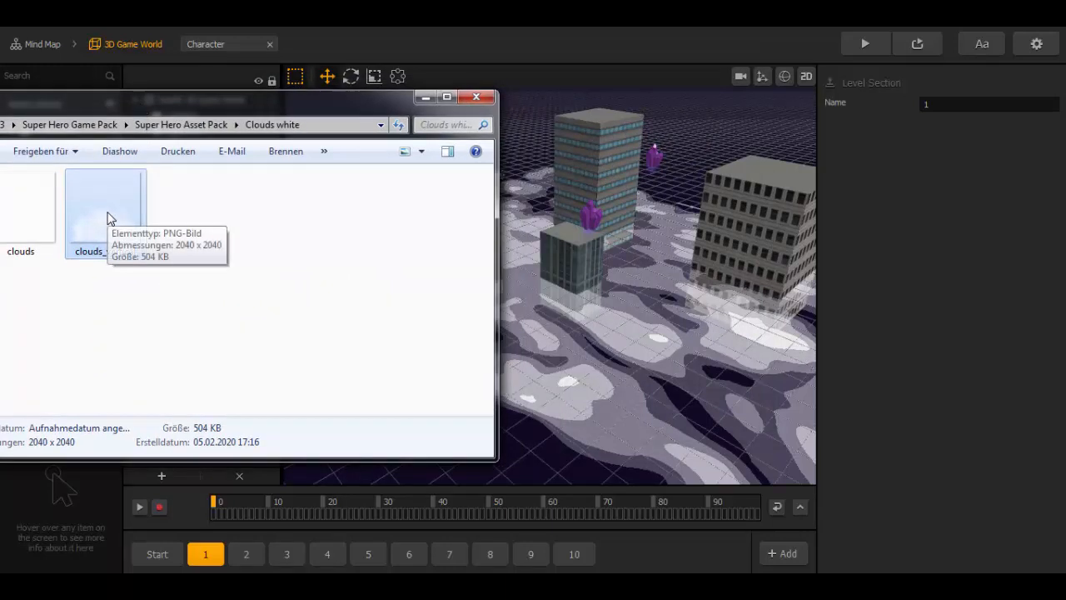
left_click_drag(108, 214, 678, 286)
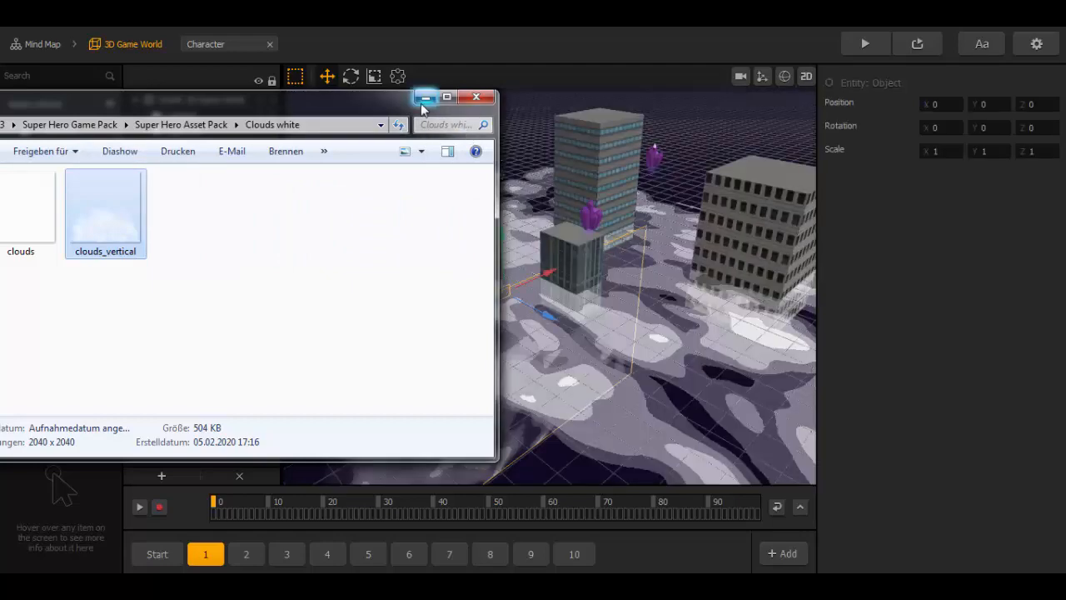
left_click(424, 98)
Step: Set the clouds_vertical object's Y rotation to 90 and correct it to -90 so its image faces the front
mouse_move(492, 352)
middle_mouse_down()
mouse_move(474, 345)
mouse_move(469, 320)
mouse_move(485, 320)
mouse_move(495, 338)
middle_mouse_up()
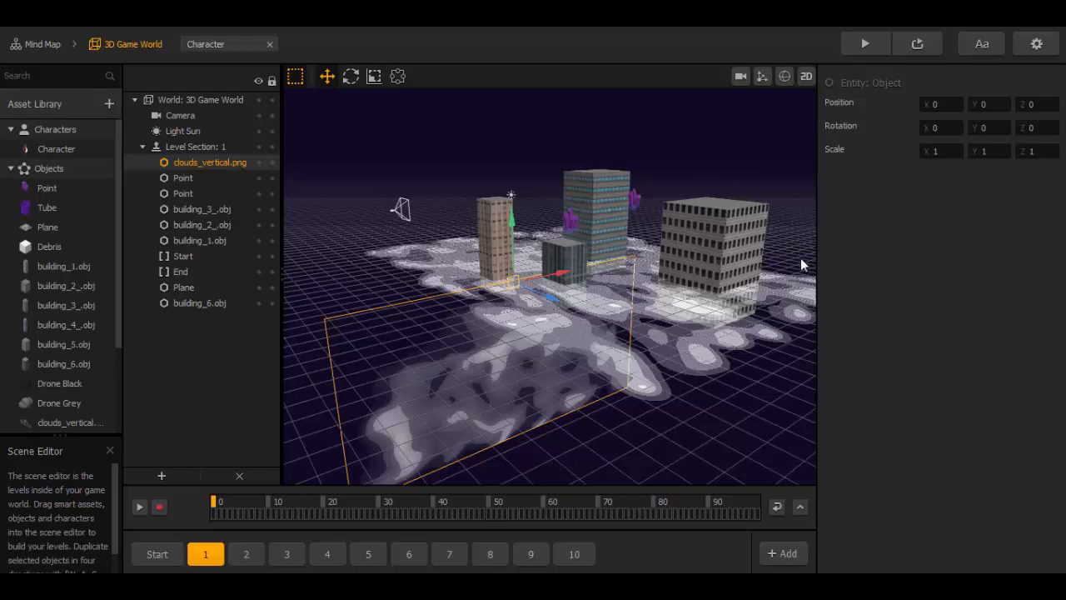
middle_click_drag(602, 222, 625, 305)
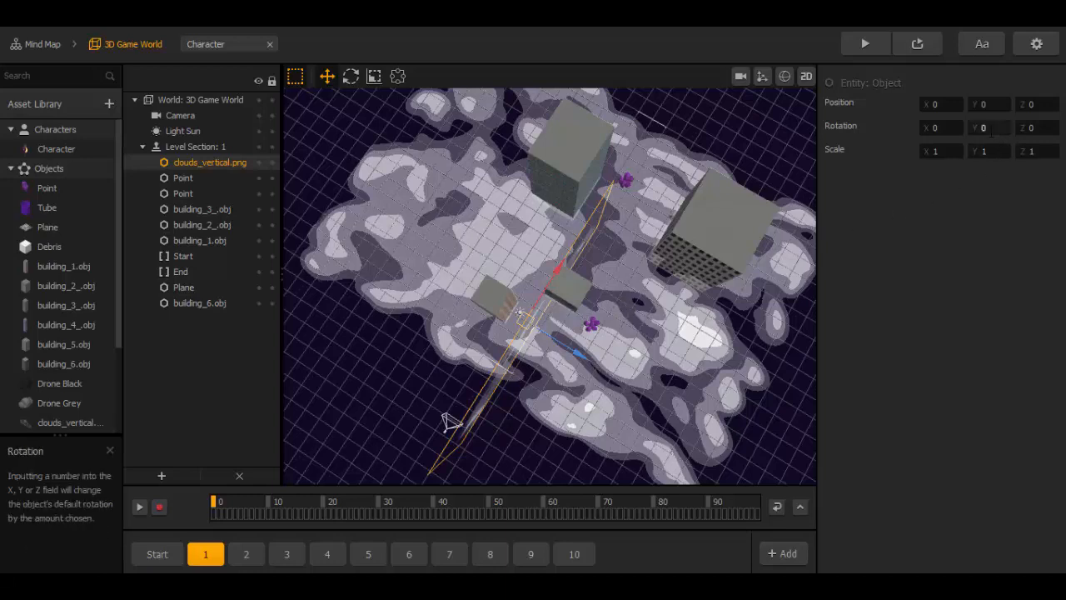
left_click(983, 128)
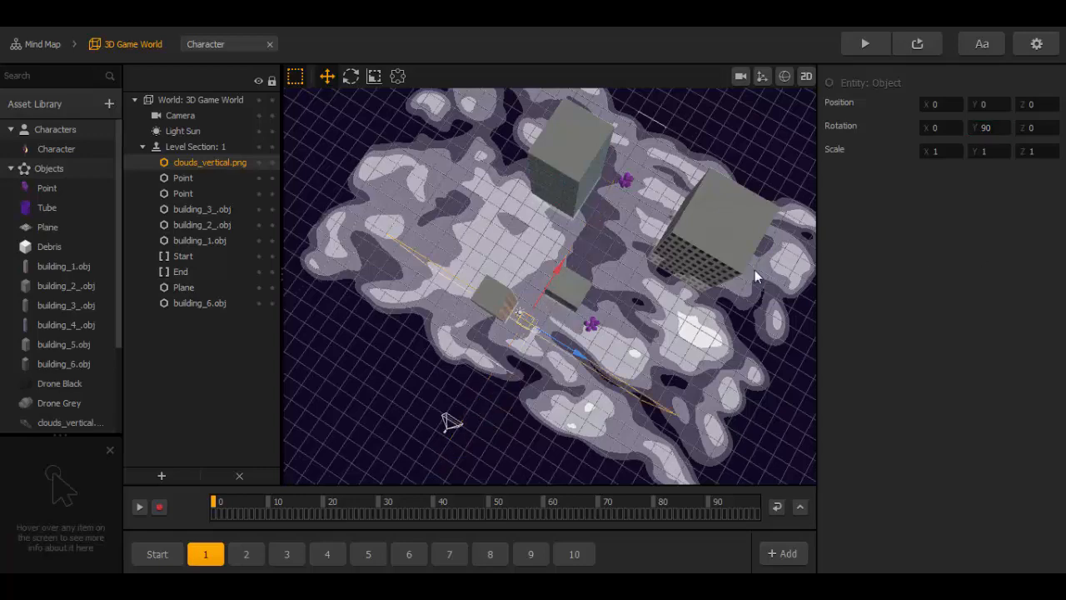
middle_click_drag(549, 322, 575, 176)
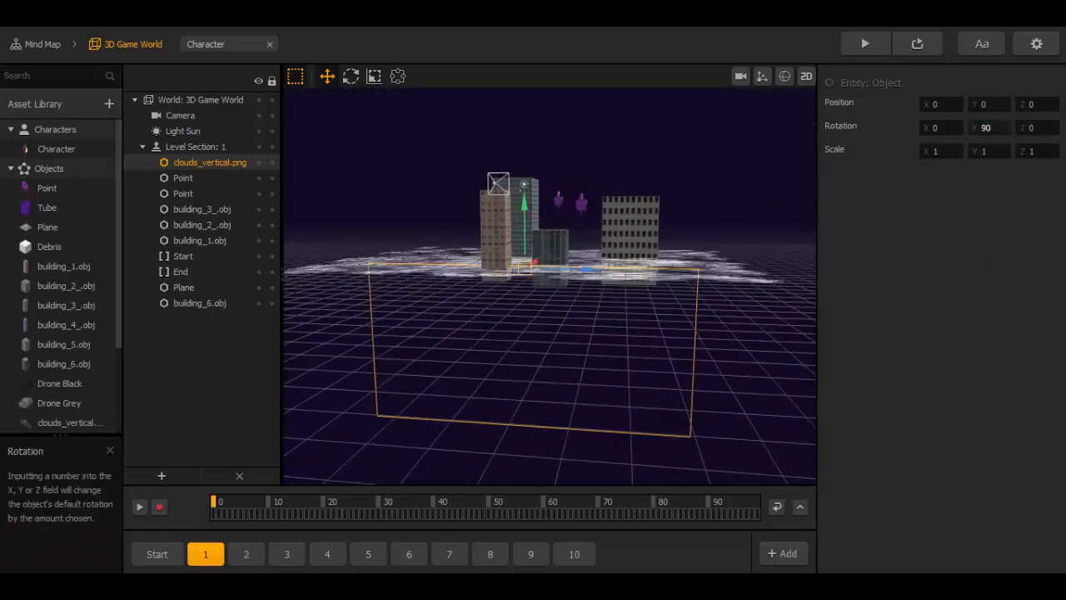
left_click(980, 127)
type("-")
key("Return")
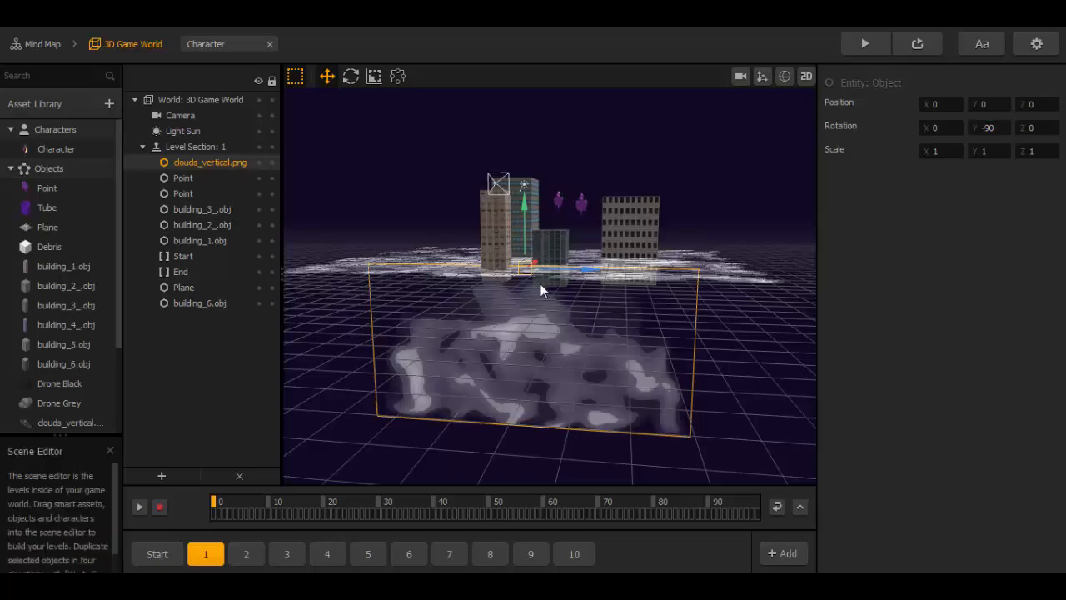
Step: Move the clouds_vertical object to about X 10.7, Y 14.9 and check its placement in the camera view
left_click_drag(525, 215, 544, 109)
right_click_drag(627, 246, 569, 257)
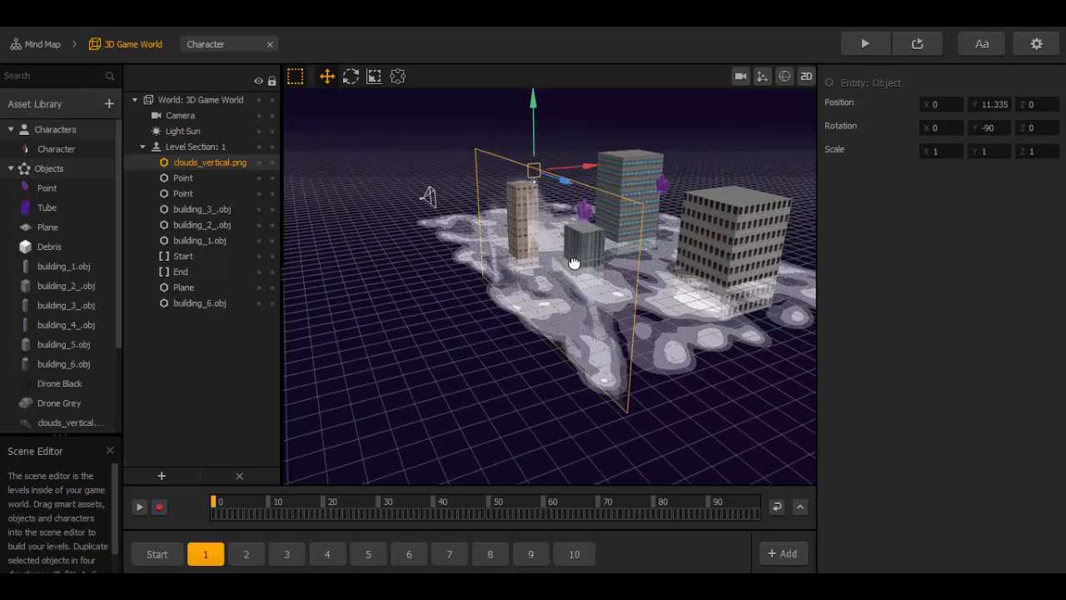
left_click_drag(590, 172, 652, 155)
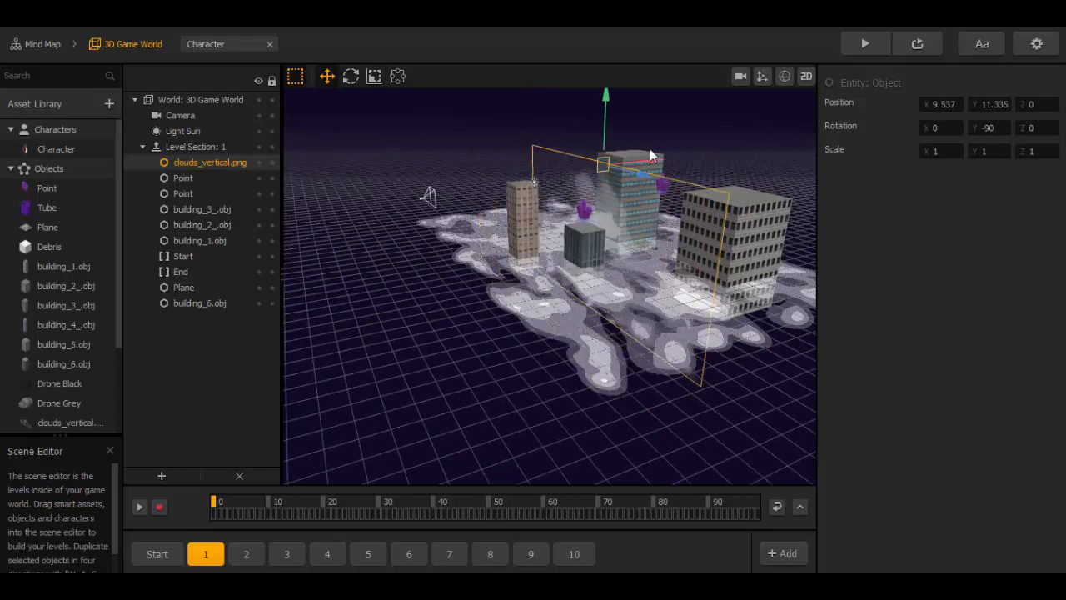
right_click_drag(652, 154, 654, 250)
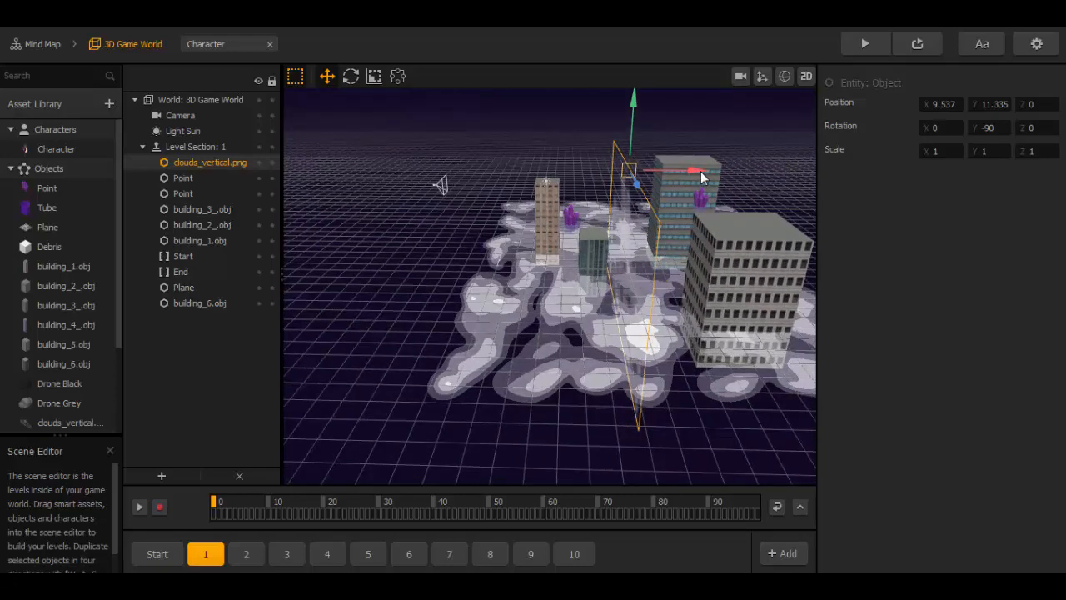
left_click_drag(700, 171, 710, 171)
right_click_drag(711, 171, 690, 218)
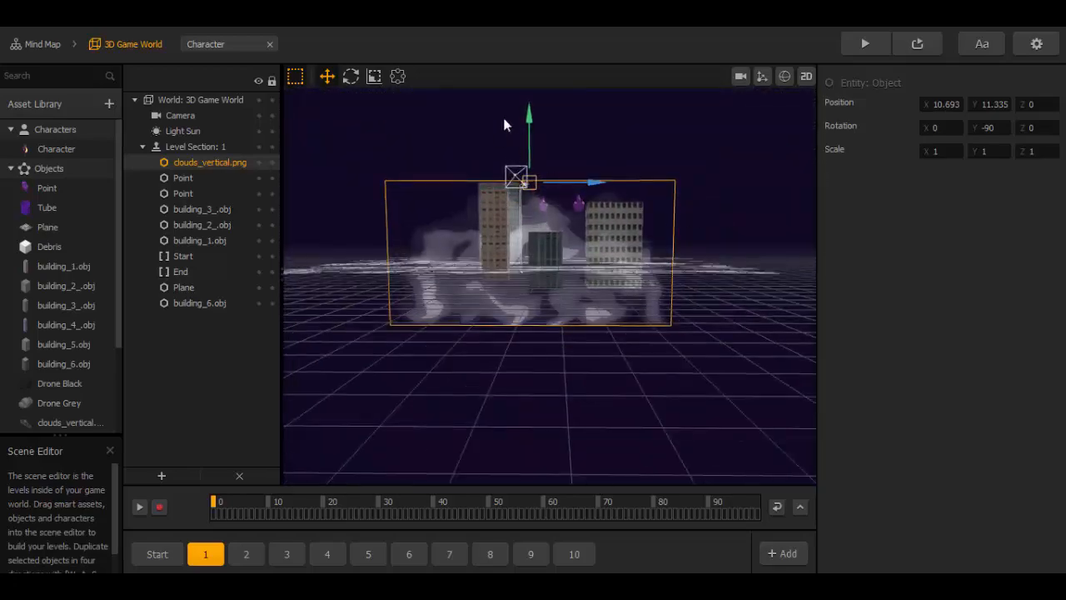
left_click_drag(528, 123, 530, 97)
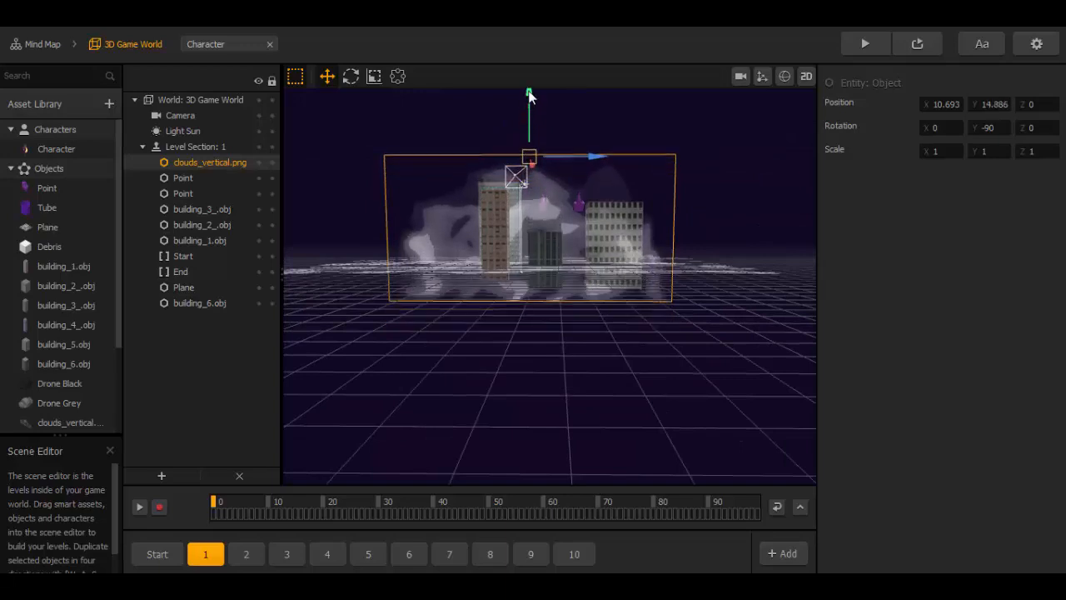
left_click(739, 76)
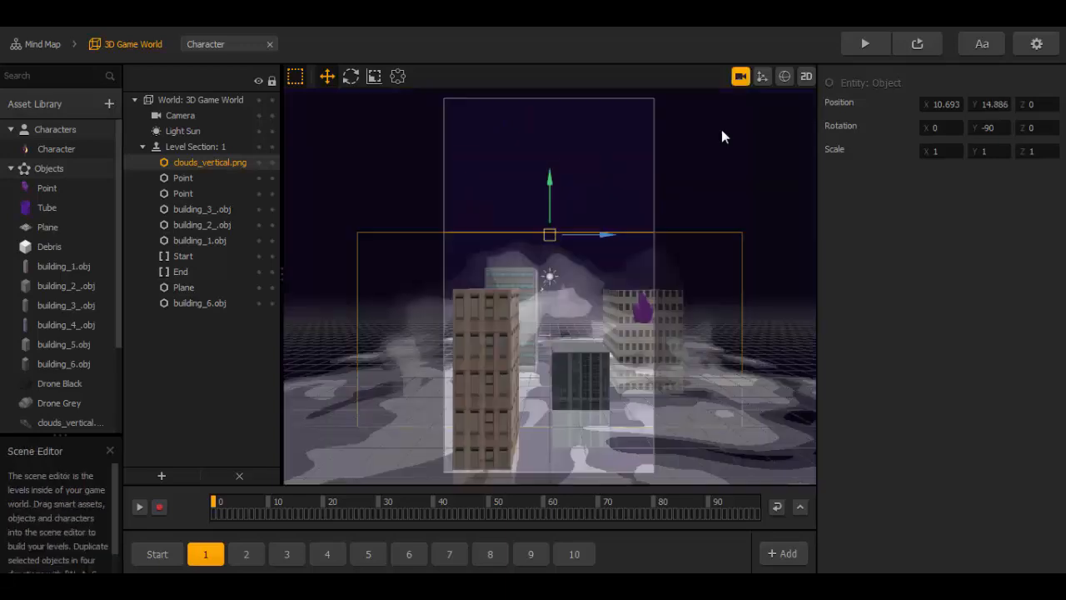
left_click(741, 76)
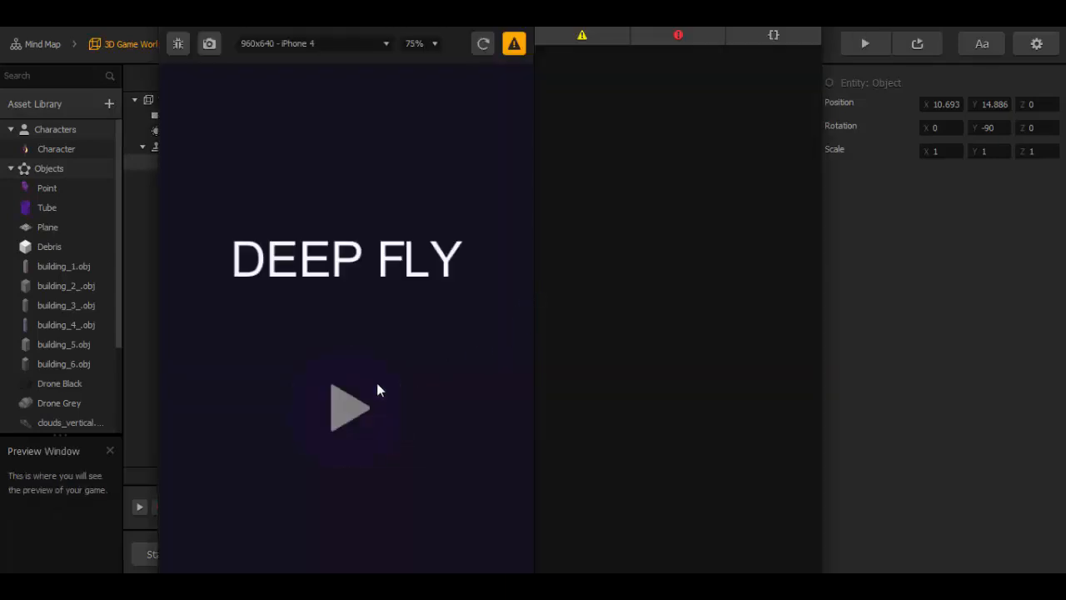
Step: Play-test the game in the preview to examine the vertical clouds, and close the preview
key("Escape")
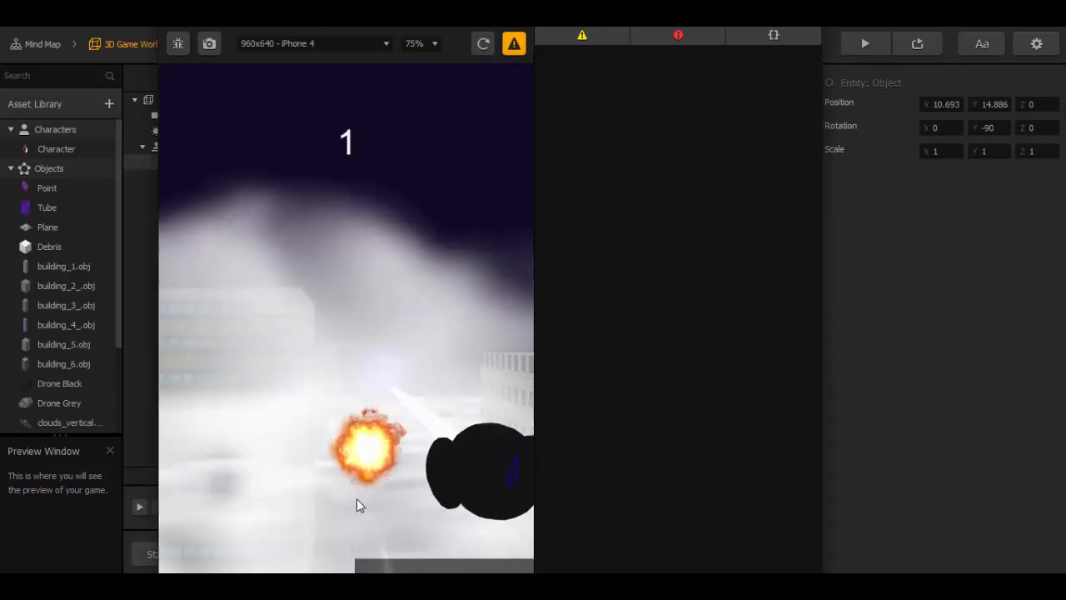
left_click(351, 470)
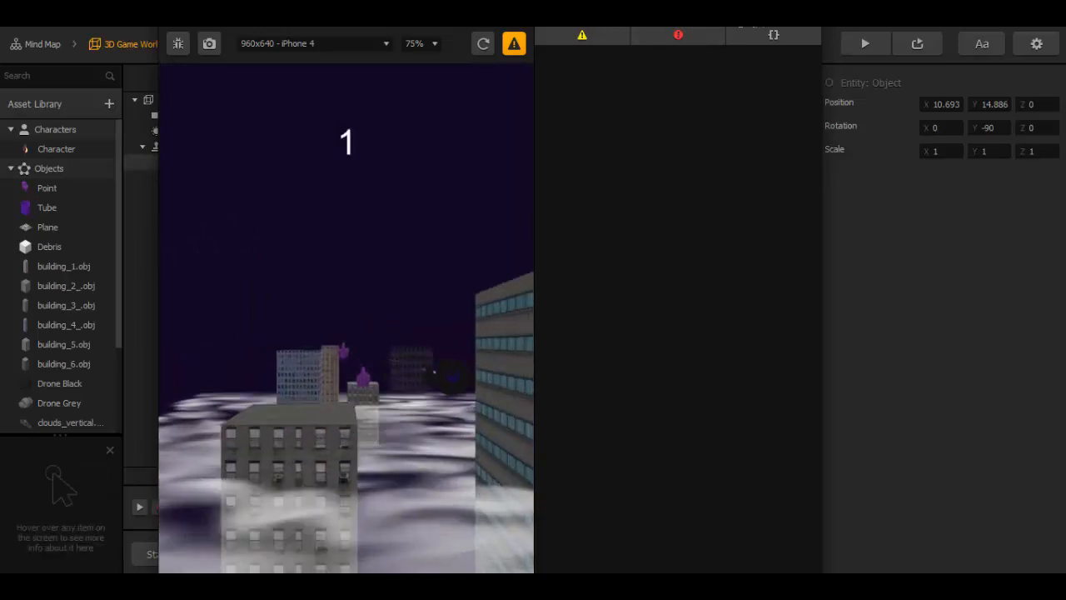
left_click(808, 29)
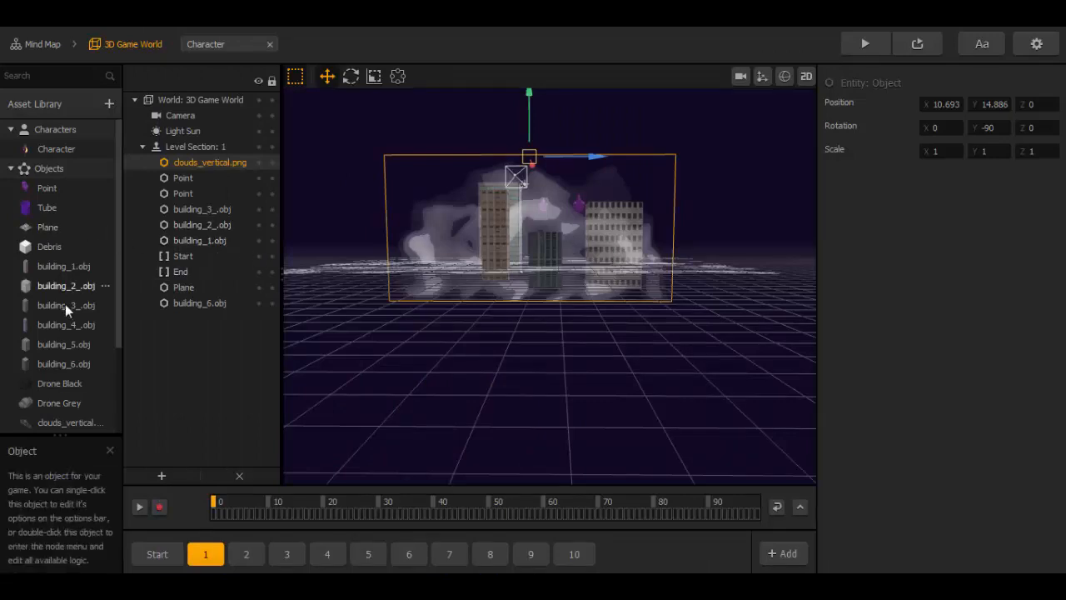
Step: Set the opacity of the clouds_vertical asset's image to 0.5 in the Animation Editor and close the editor
scroll(65, 304, "down", 3)
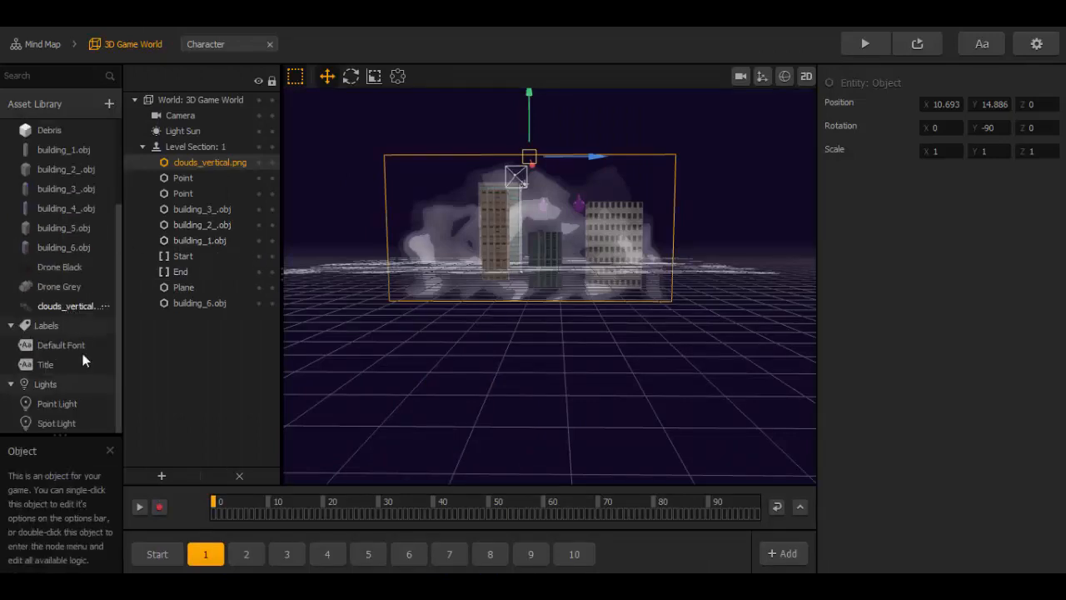
left_click(74, 308)
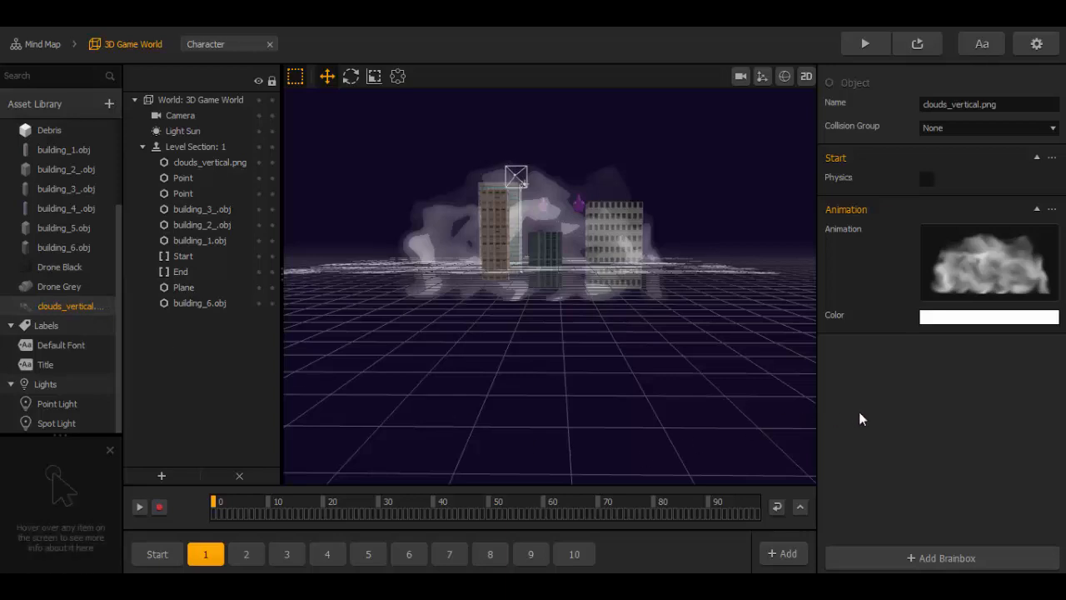
mouse_move(1028, 239)
left_click(1028, 237)
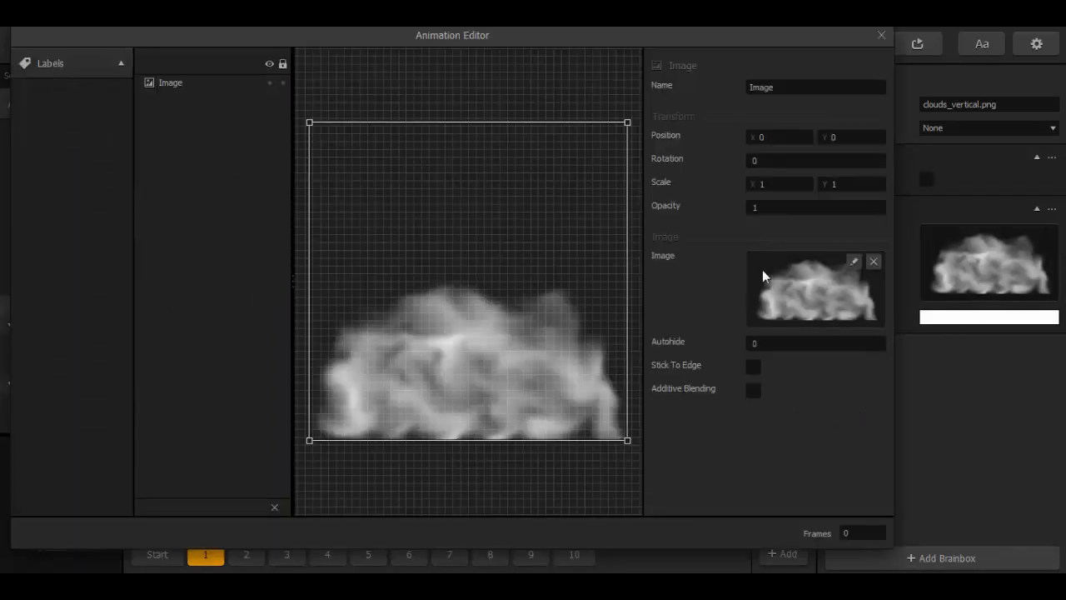
left_click(767, 208)
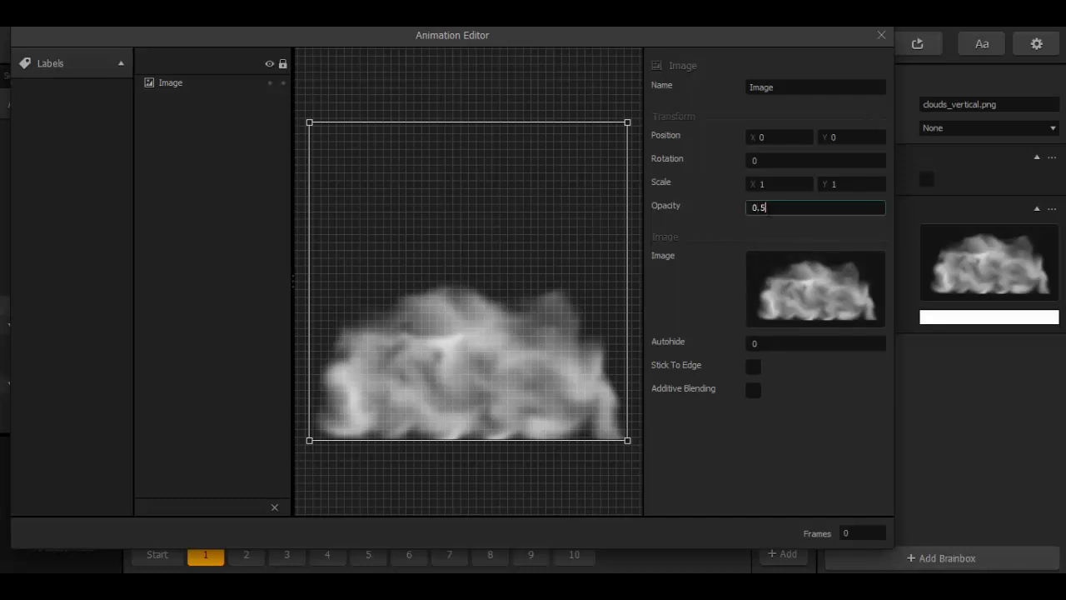
type("0.5")
key("Return")
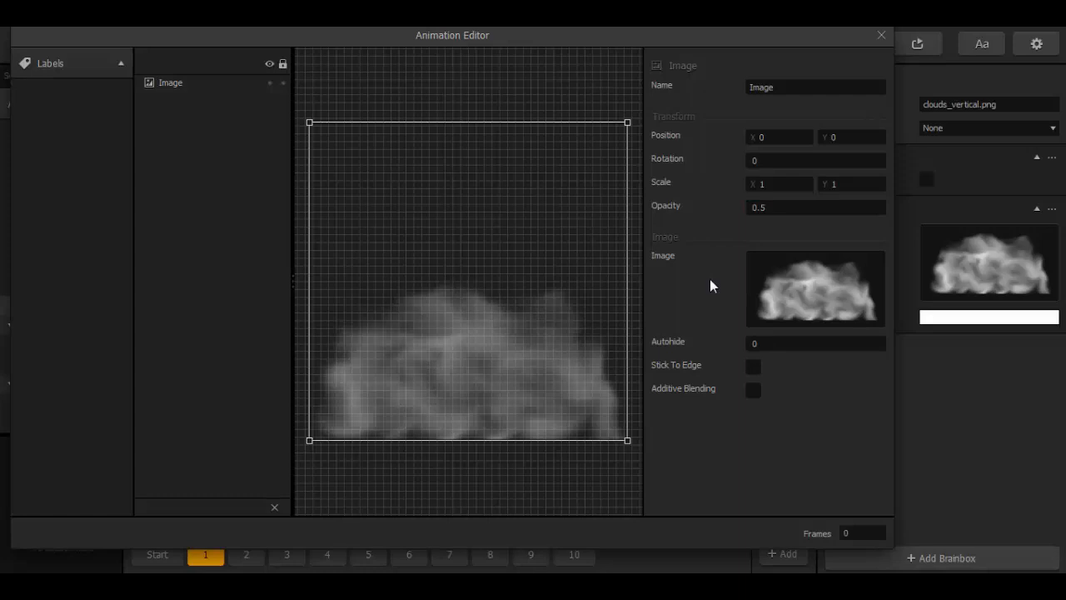
left_click(774, 210)
left_click(878, 39)
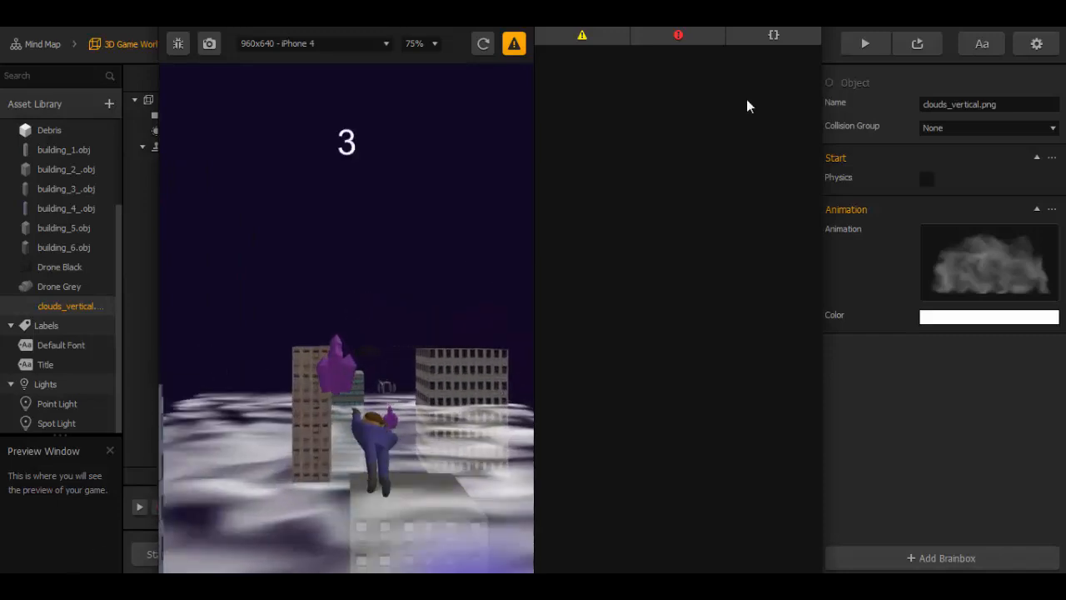
Step: Copy the vertical clouds object from level section 1 into section 2 and lower it to about Y 10.7
left_click(798, 16)
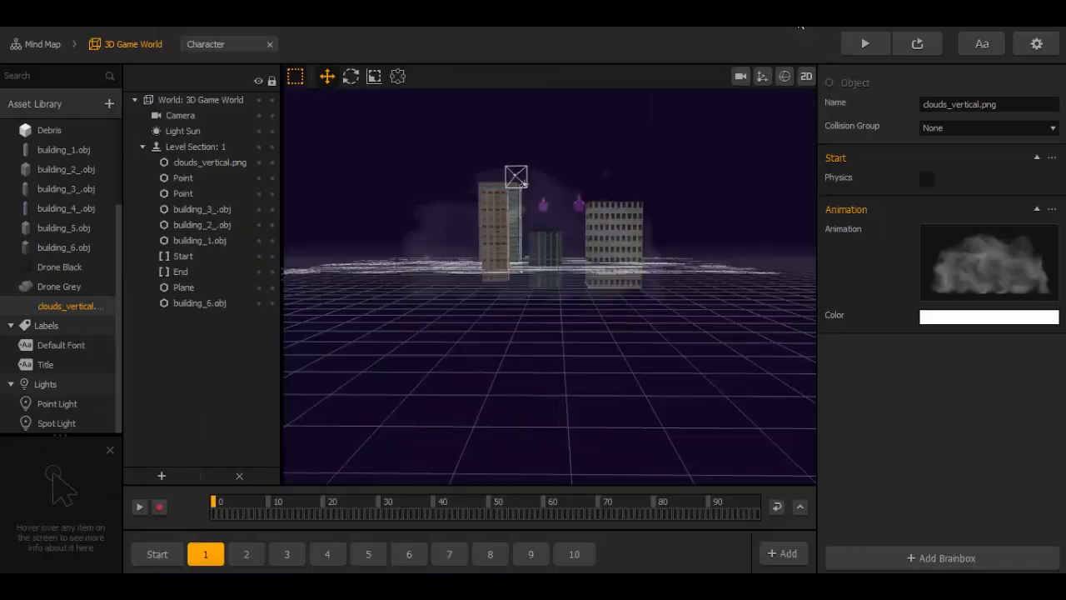
right_click_drag(628, 305, 584, 315)
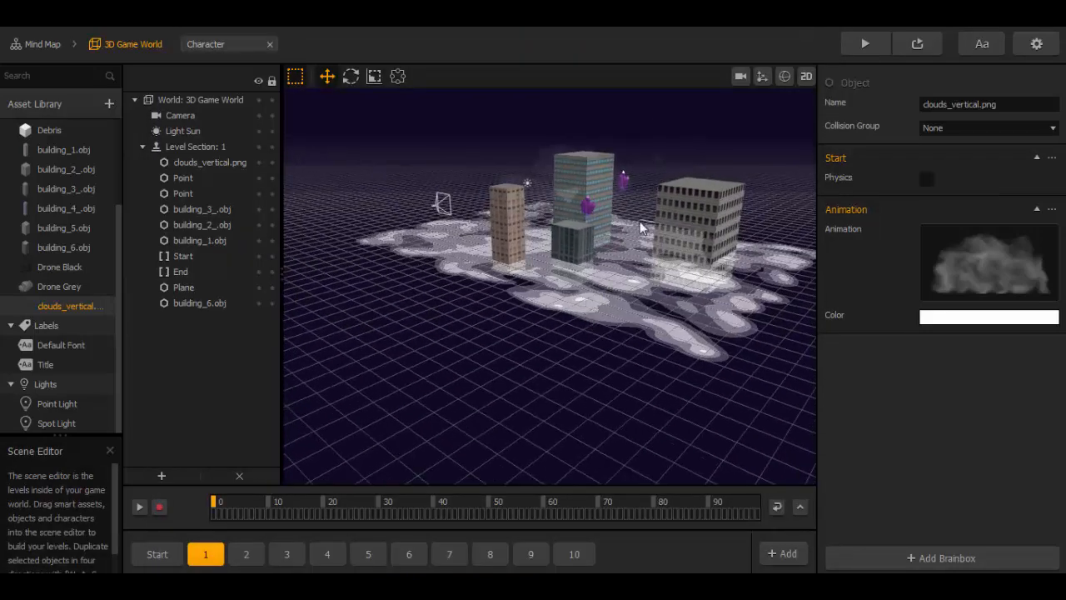
left_click(648, 181)
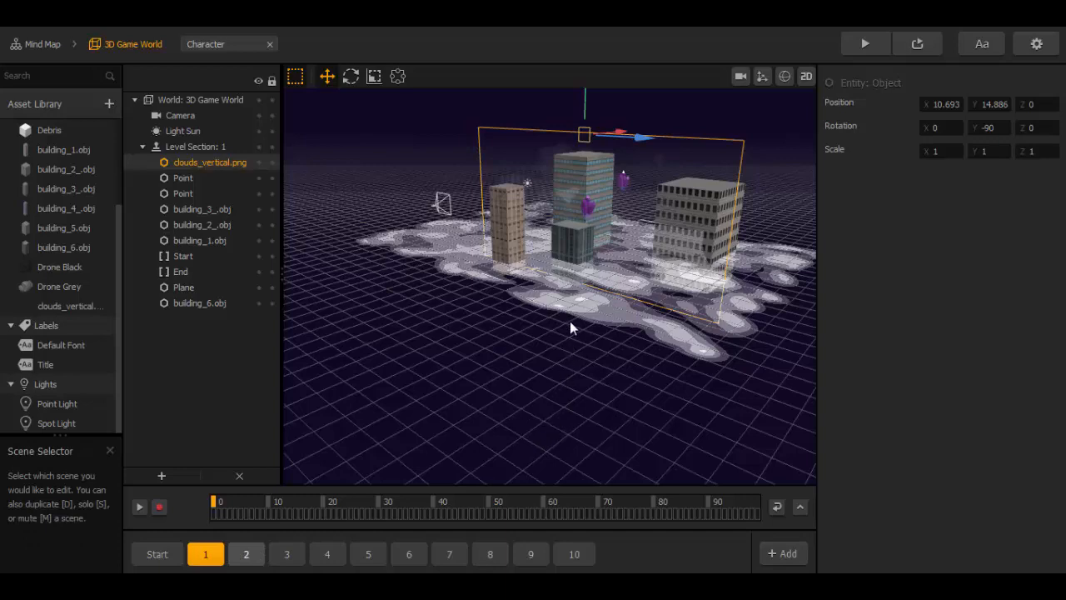
key("2")
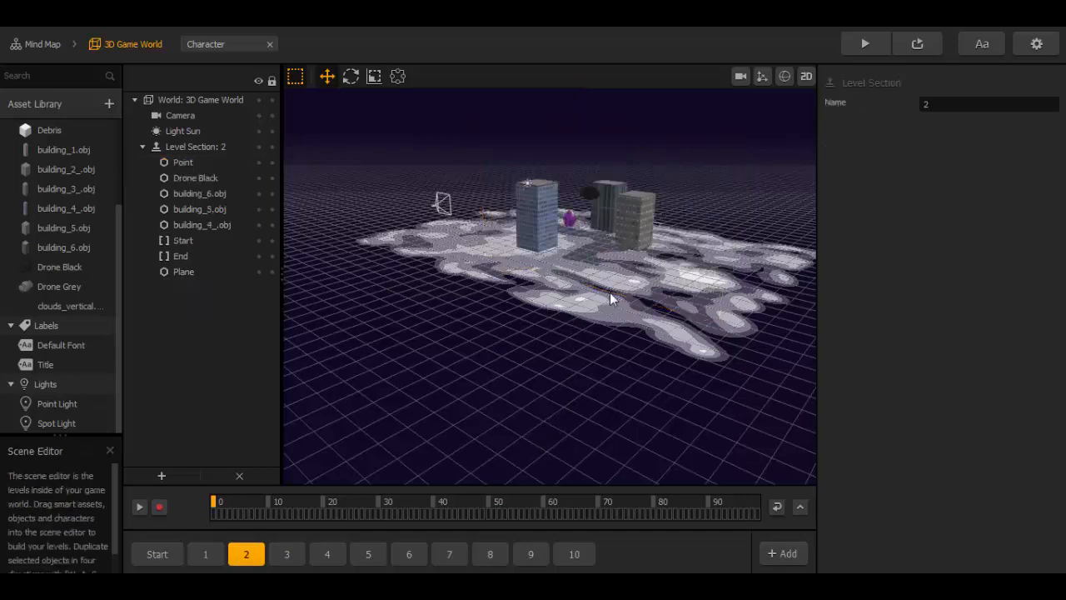
key("ctrl+v")
right_click_drag(613, 293, 623, 271)
left_click_drag(586, 152, 589, 202)
right_click_drag(583, 221, 548, 314)
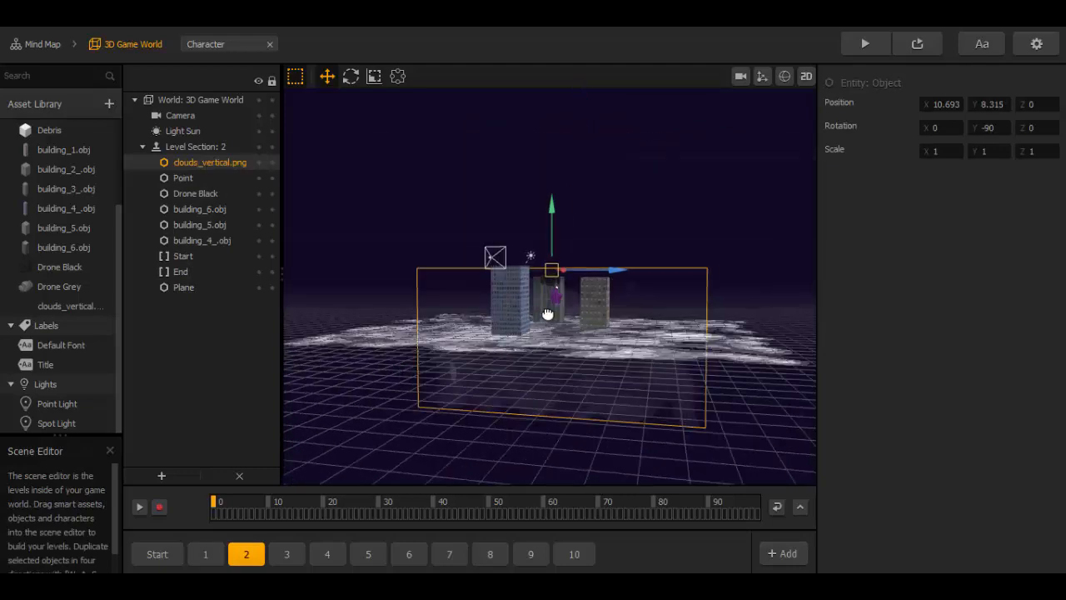
left_click_drag(552, 212, 554, 195)
right_click_drag(546, 254, 508, 333)
Step: Paste the vertical clouds into level sections 3 and 4, lowering the copy in section 4 to about Y 13.4
left_click(296, 555)
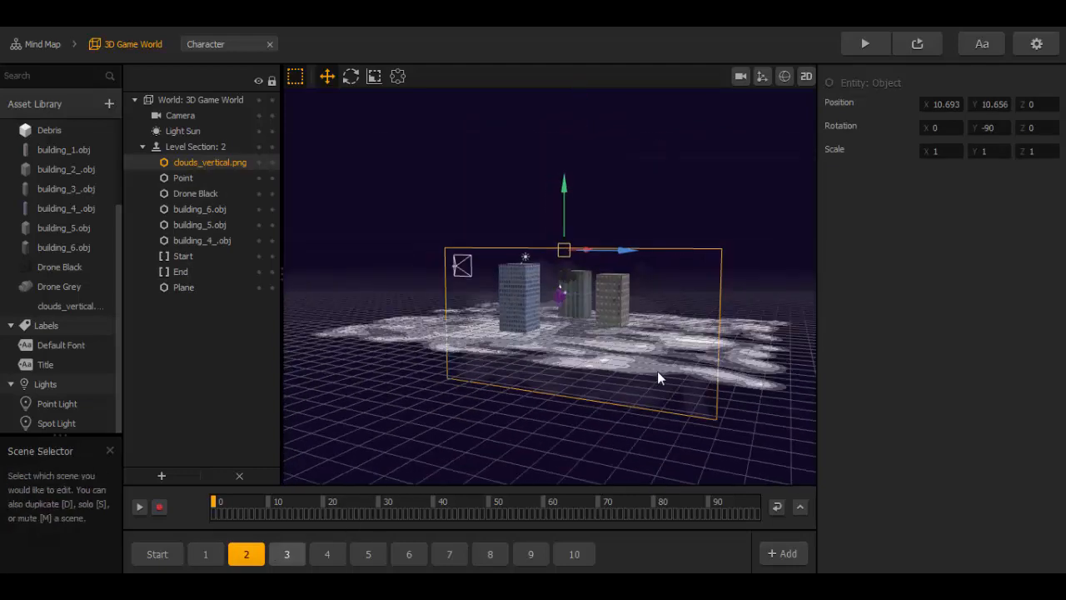
key("ctrl+v")
right_click_drag(657, 371, 654, 263)
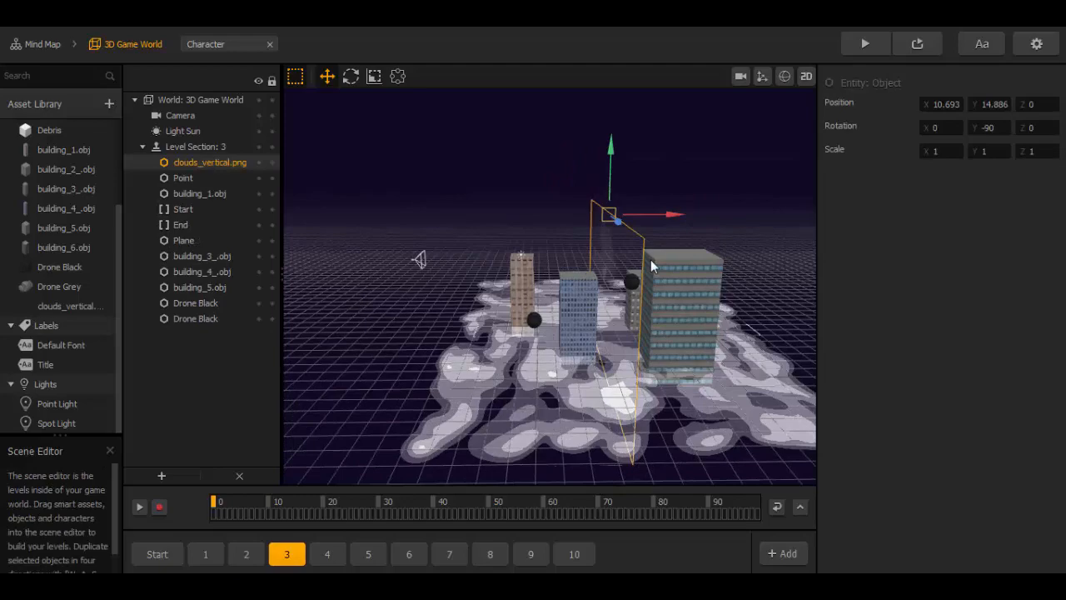
left_click(329, 554)
key("ctrl+v")
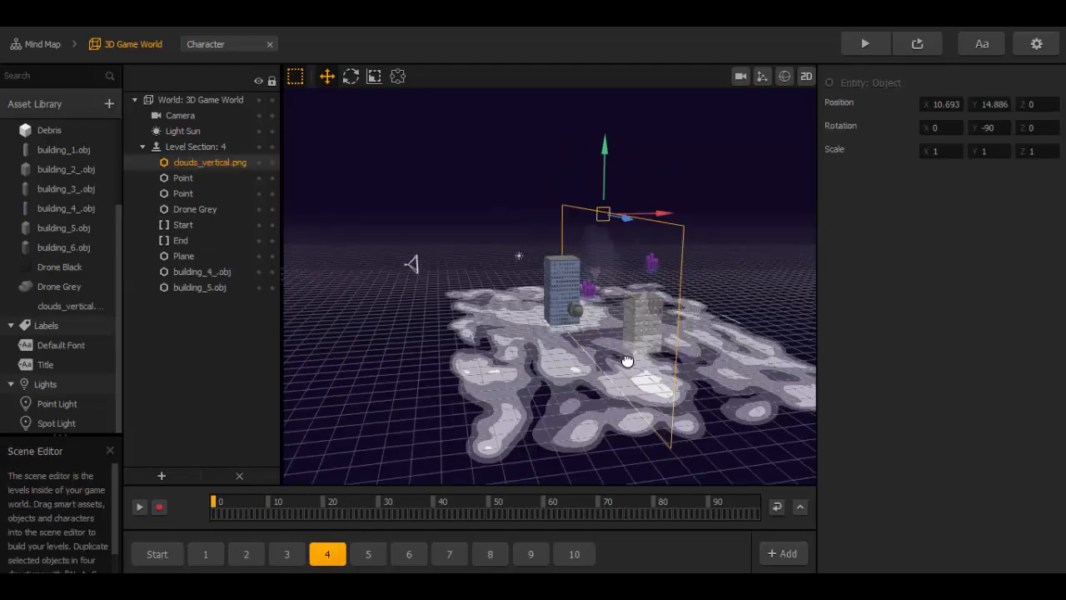
right_click_drag(582, 367, 587, 155)
left_click_drag(587, 154, 588, 166)
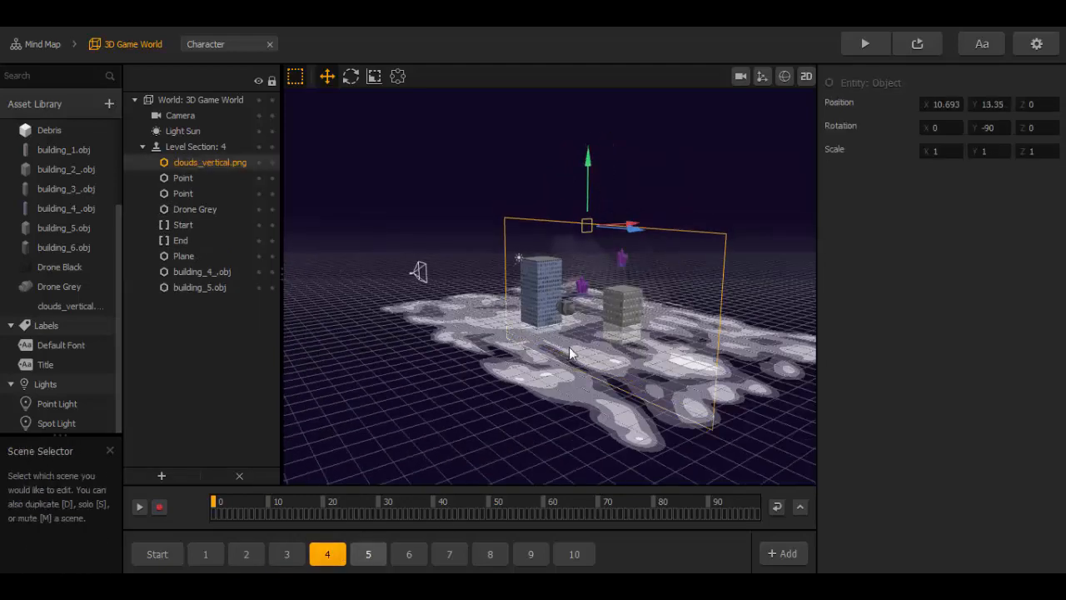
Step: Paste a copy of the vertical clouds object into each of level sections 5 to 10
left_click(368, 554)
key("ctrl+v")
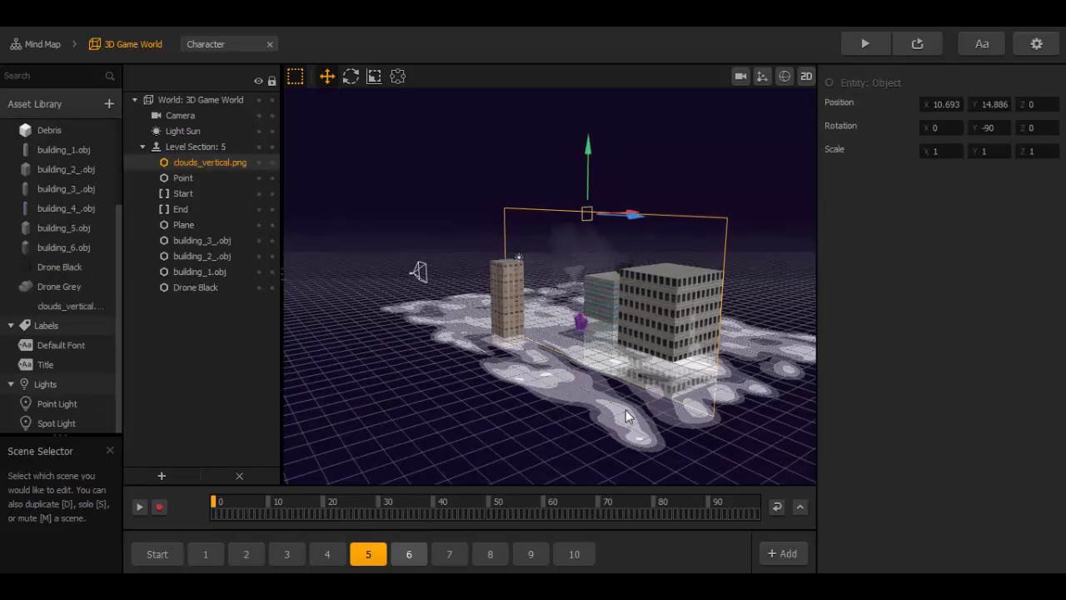
left_click(409, 554)
key("ctrl+v")
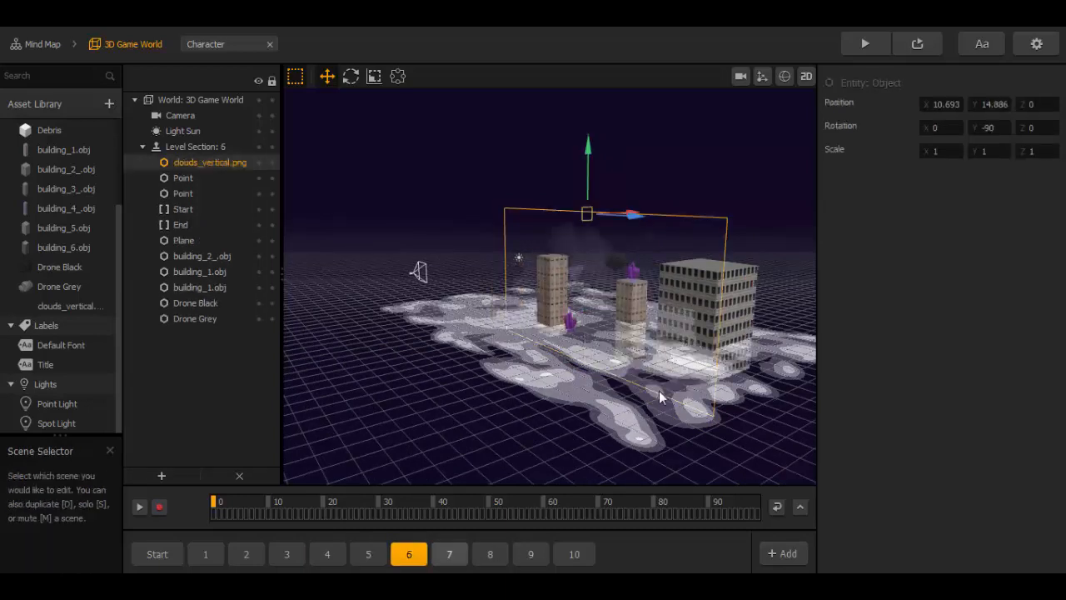
left_click(449, 554)
key("ctrl+v")
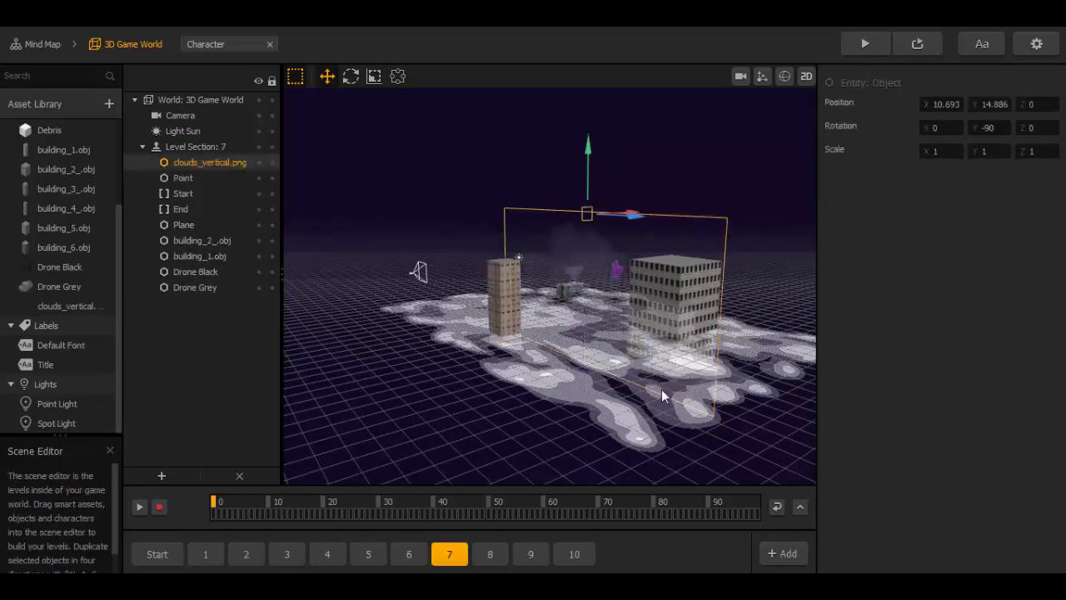
left_click(490, 554)
key("ctrl+v")
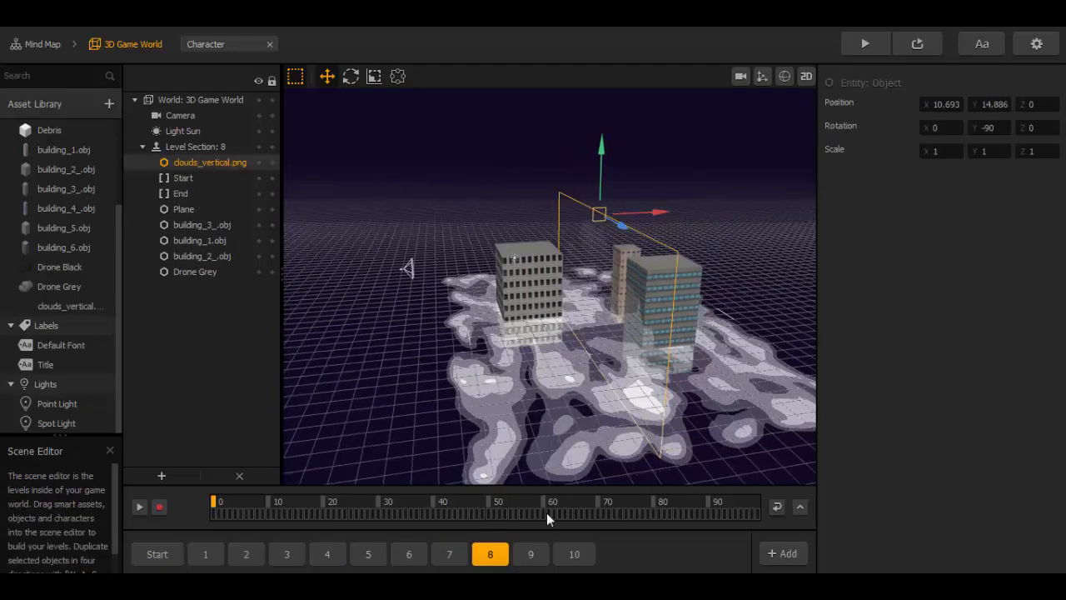
left_click(530, 554)
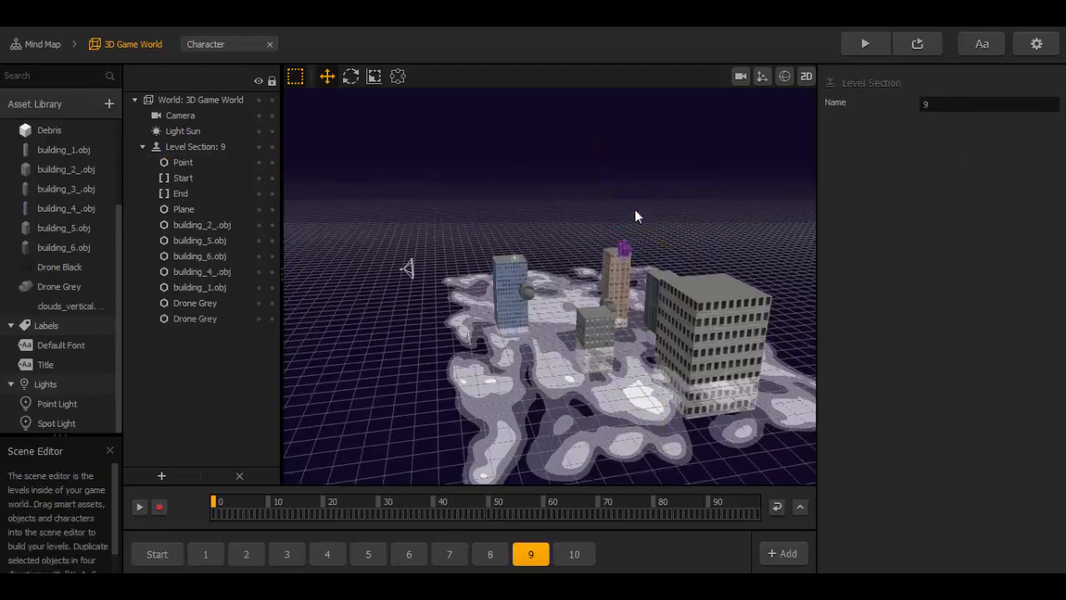
key("ctrl+v")
left_click(574, 554)
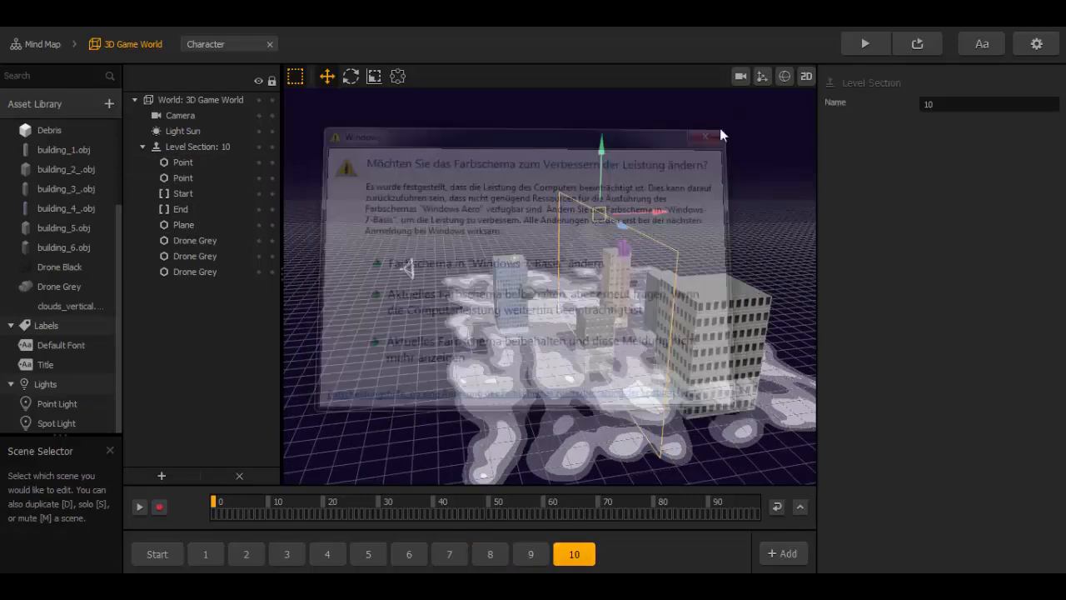
key("ctrl+v")
Step: Play-test the game in the preview to examine how the vertical clouds look across the level sections
left_click(866, 44)
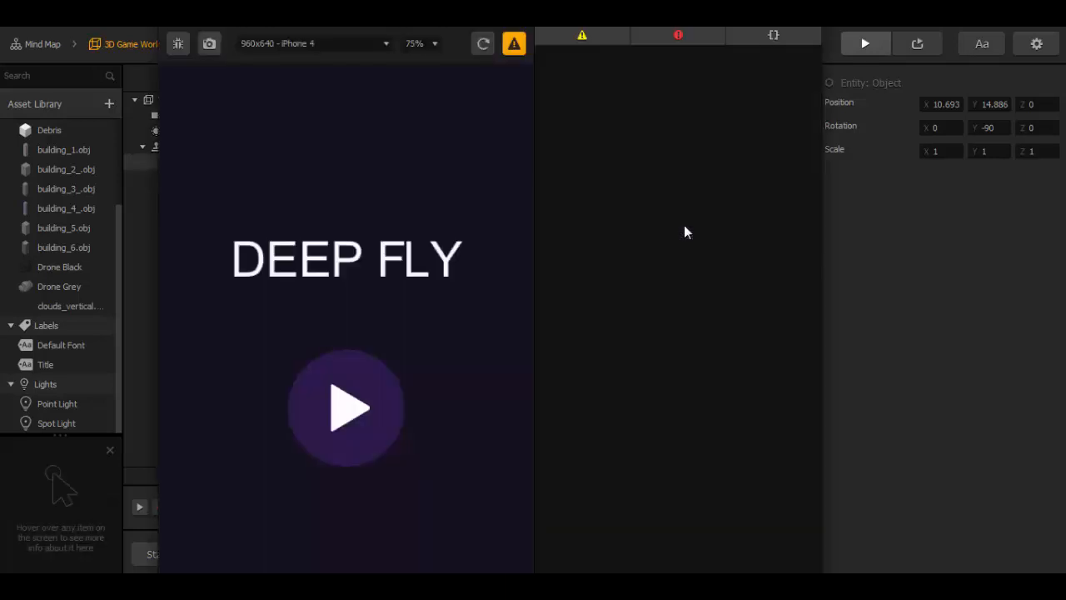
left_click(373, 421)
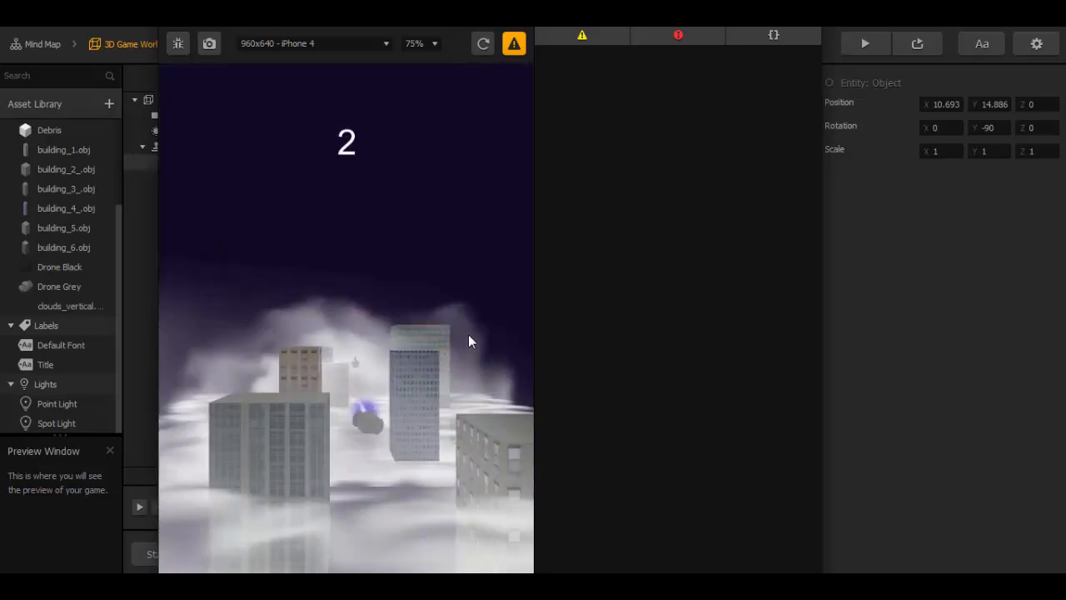
left_click(372, 445)
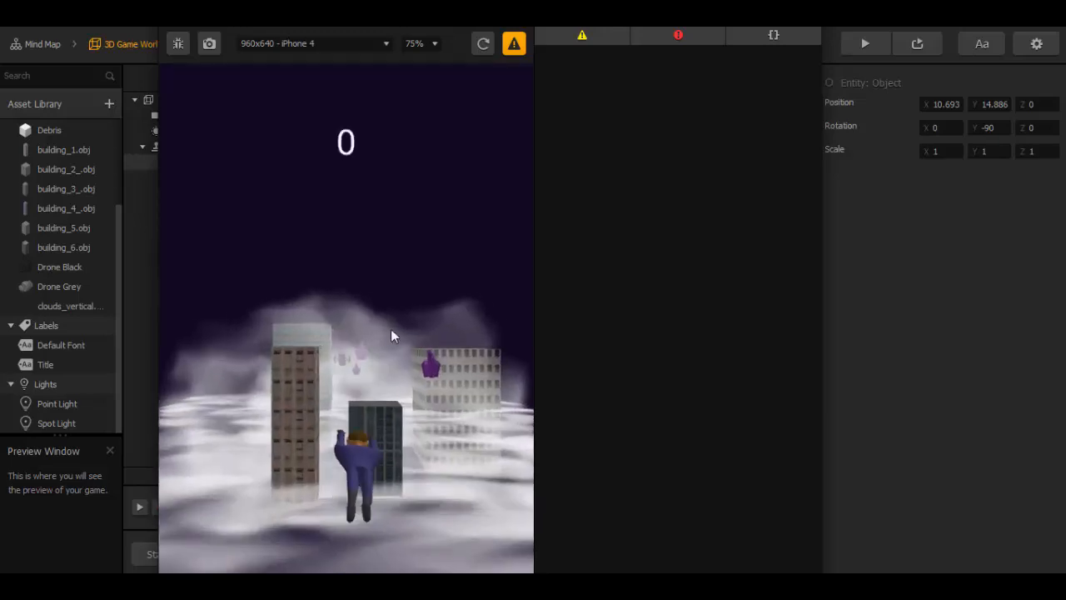
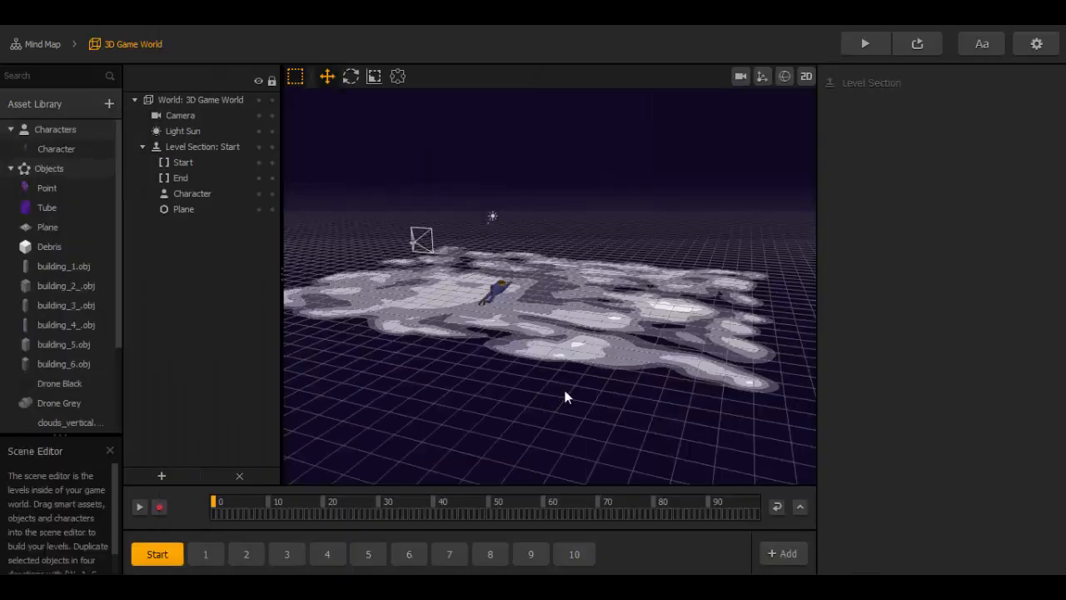
Step: Run the game preview again to examine the dark blue background during play, and close the preview
right_click_drag(558, 377, 575, 377)
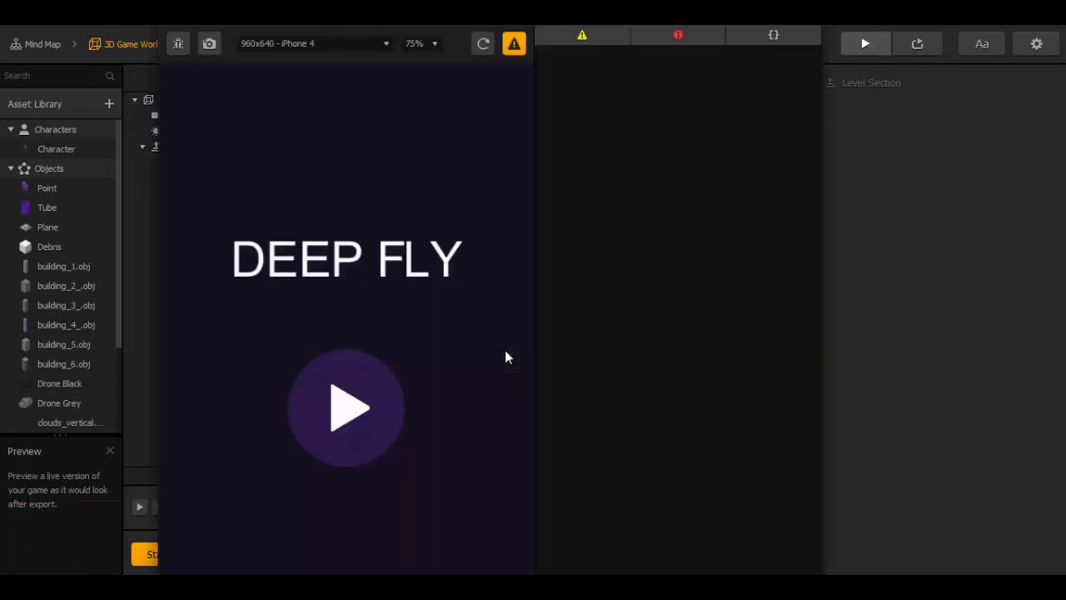
left_click(384, 398)
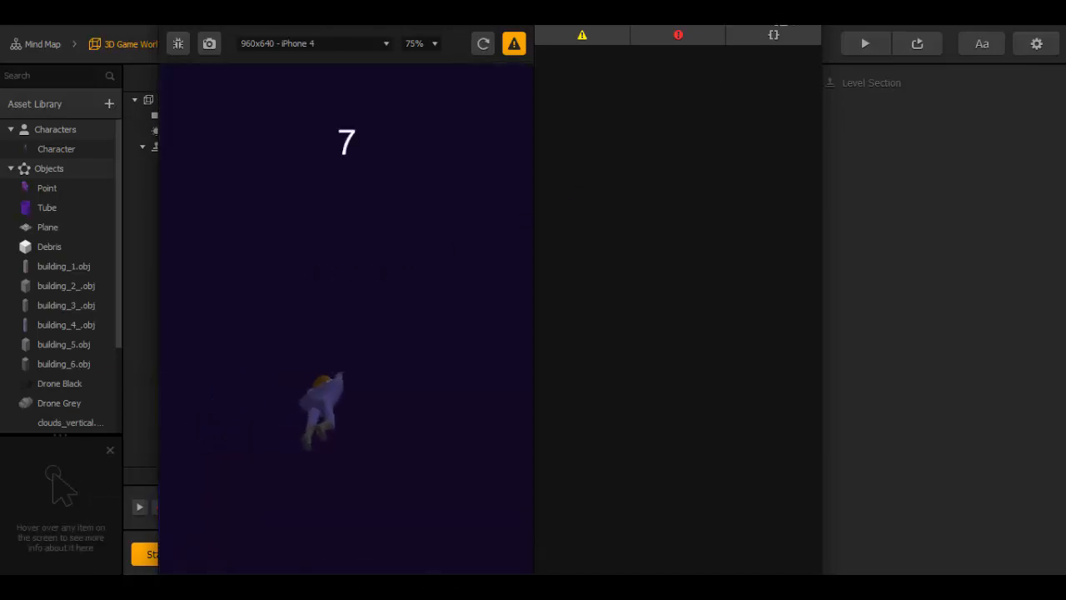
key("Escape")
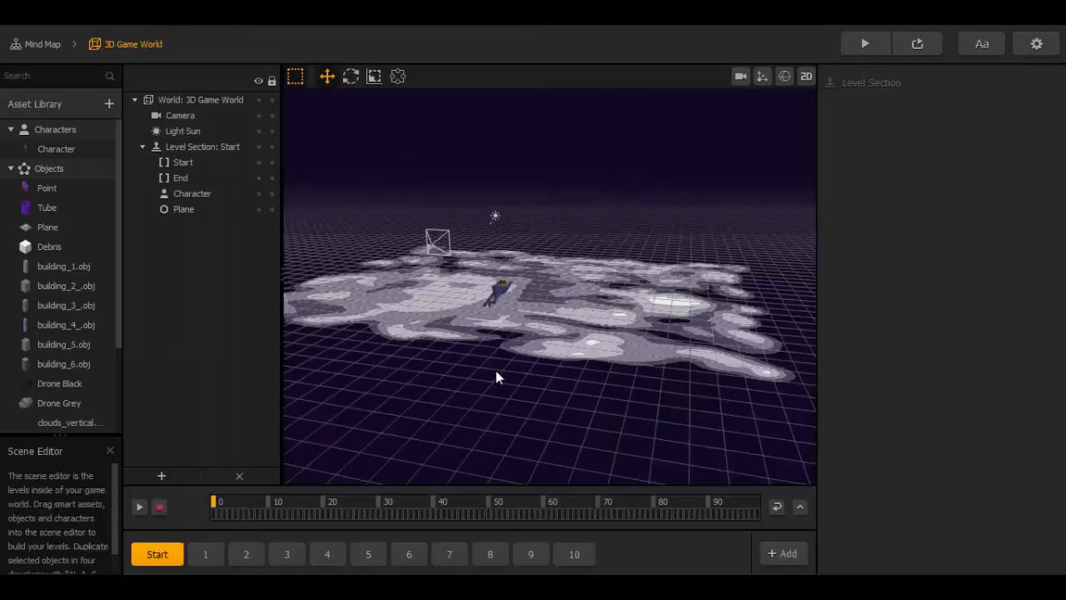
Step: Set the background color of the 3D Game World to #191919
left_click_drag(488, 350, 534, 342)
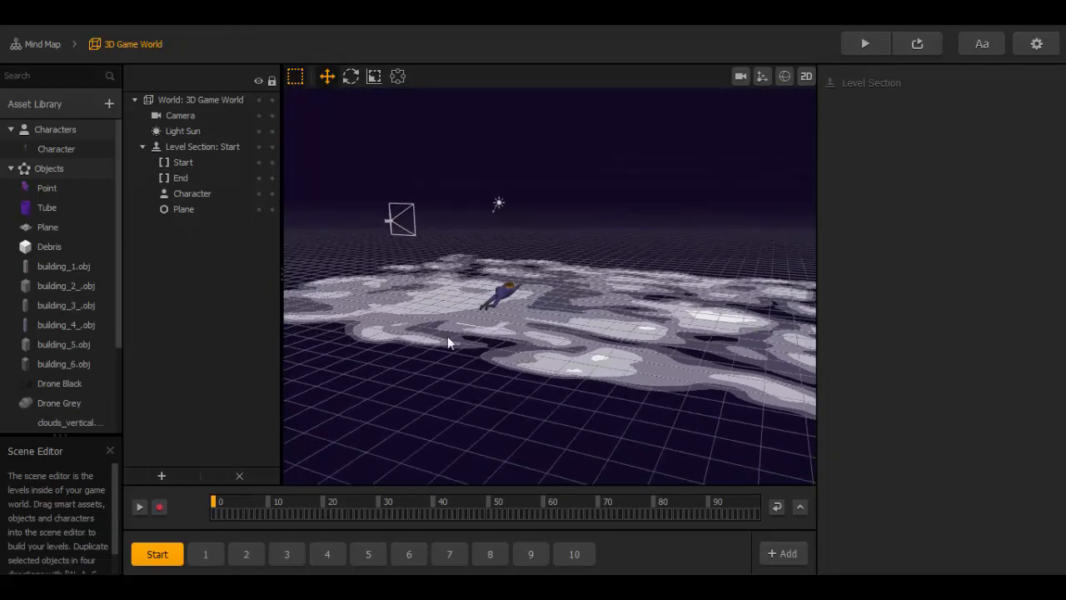
left_click(204, 100)
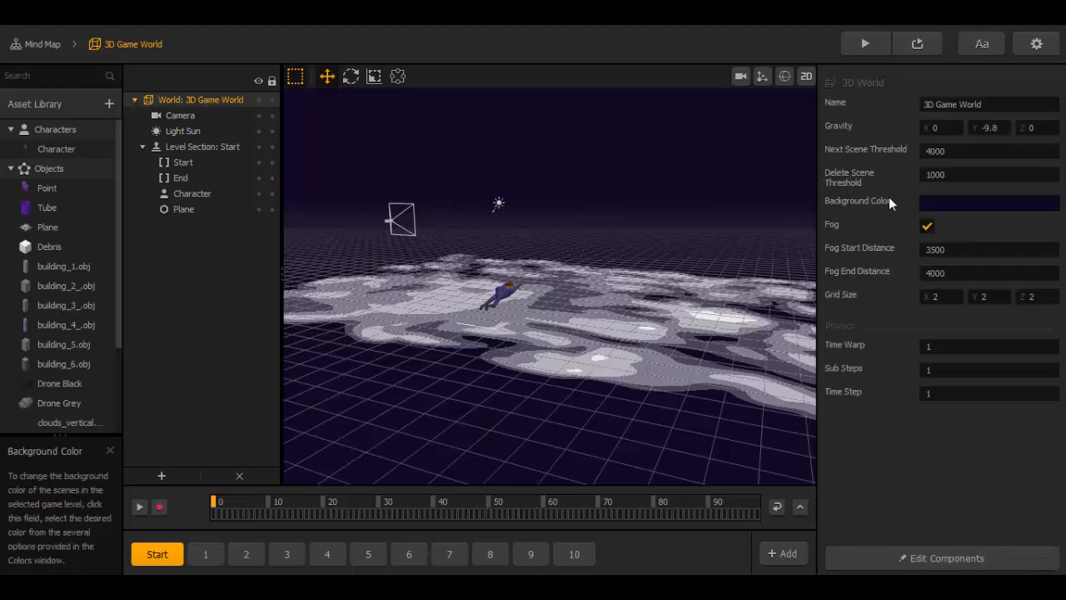
left_click(931, 202)
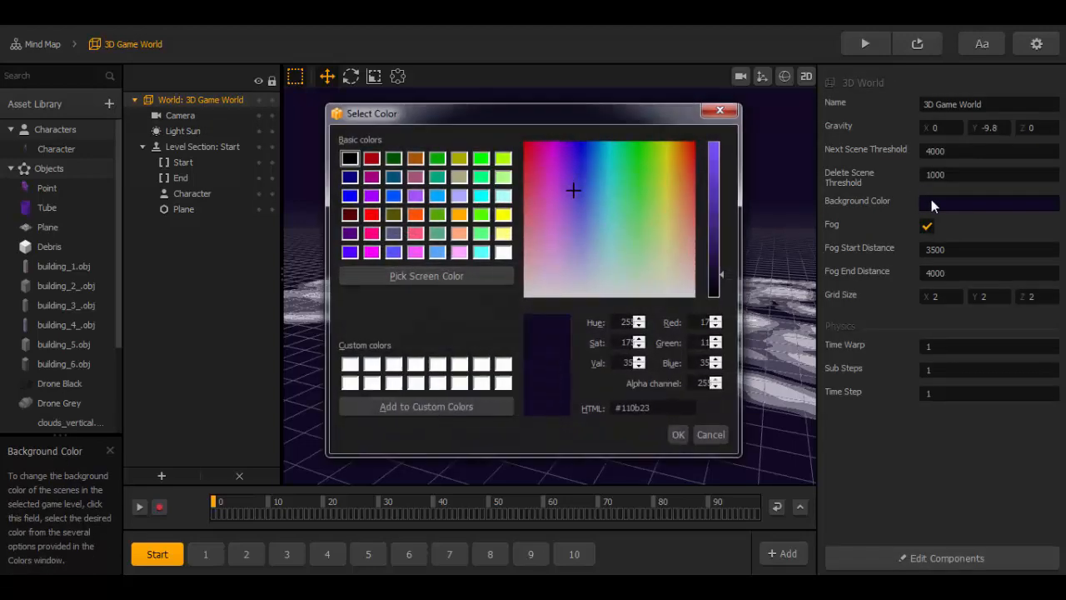
left_click(654, 408)
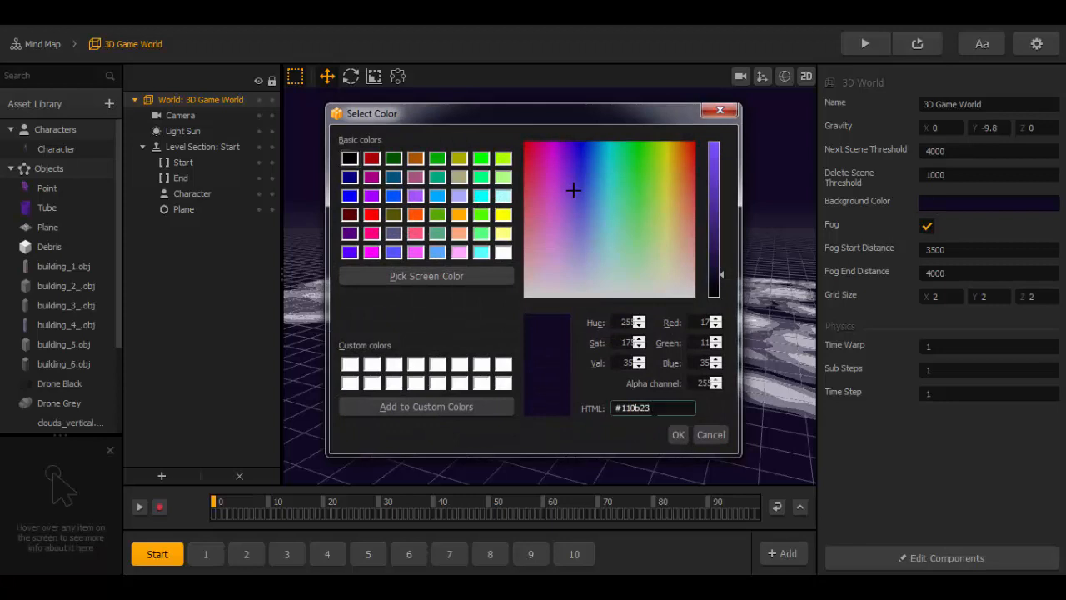
key("BackSpace")
key("BackSpace")
key("BackSpace")
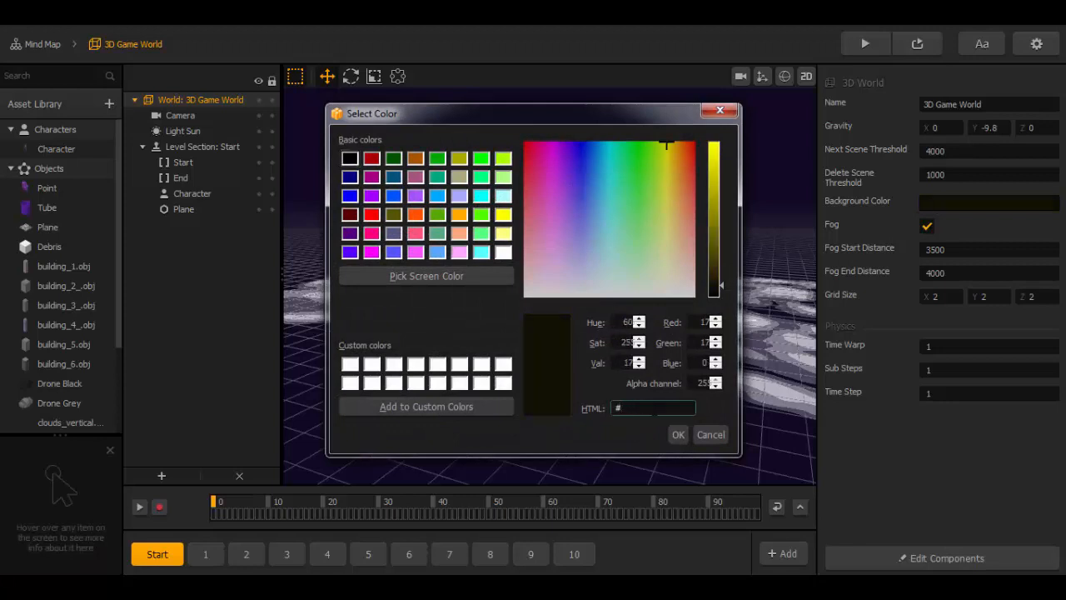
type("191919")
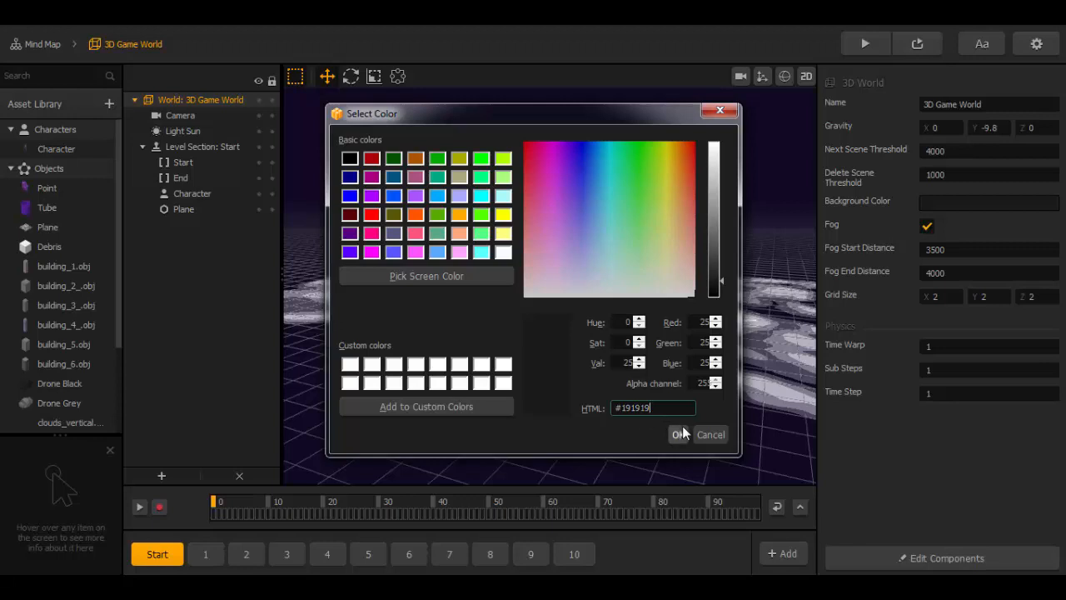
left_click(679, 434)
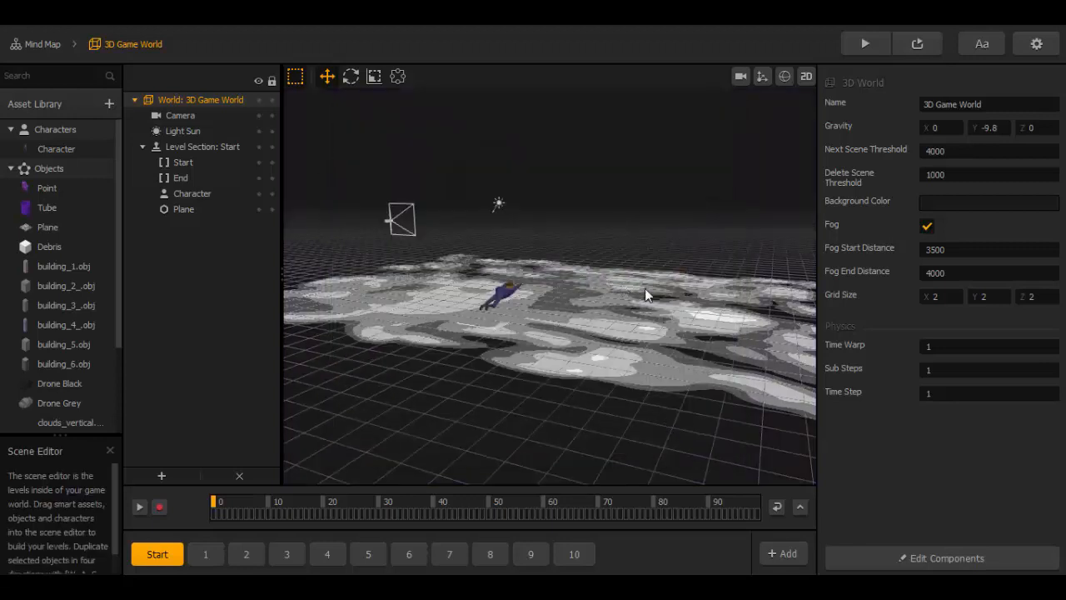
Step: Set the 3D Game World's fog start distance to 200 and its fog end distance to 100
left_click(958, 253)
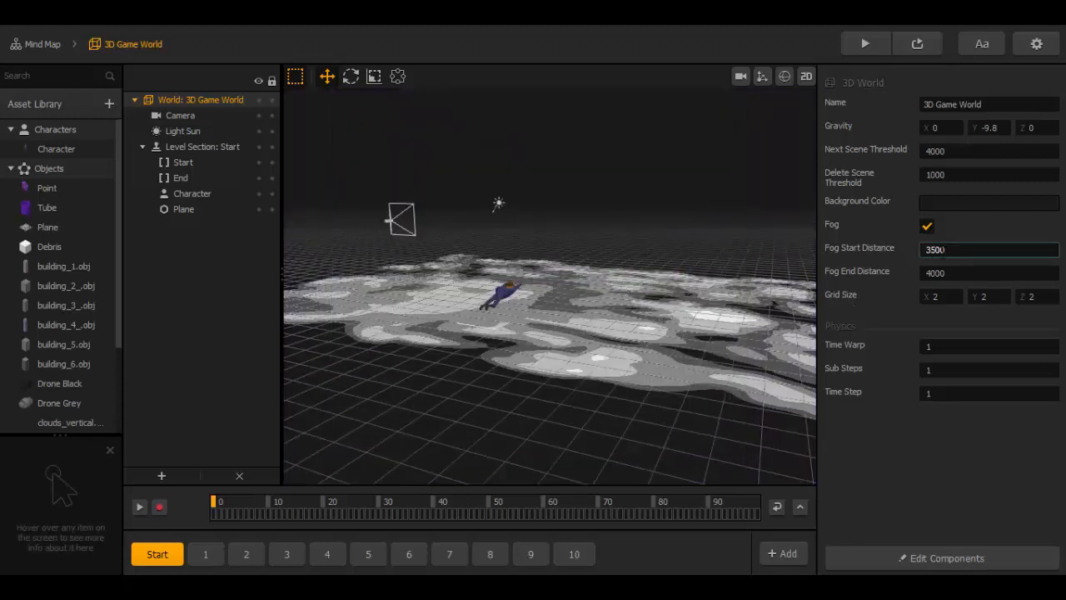
type("200")
key("Tab")
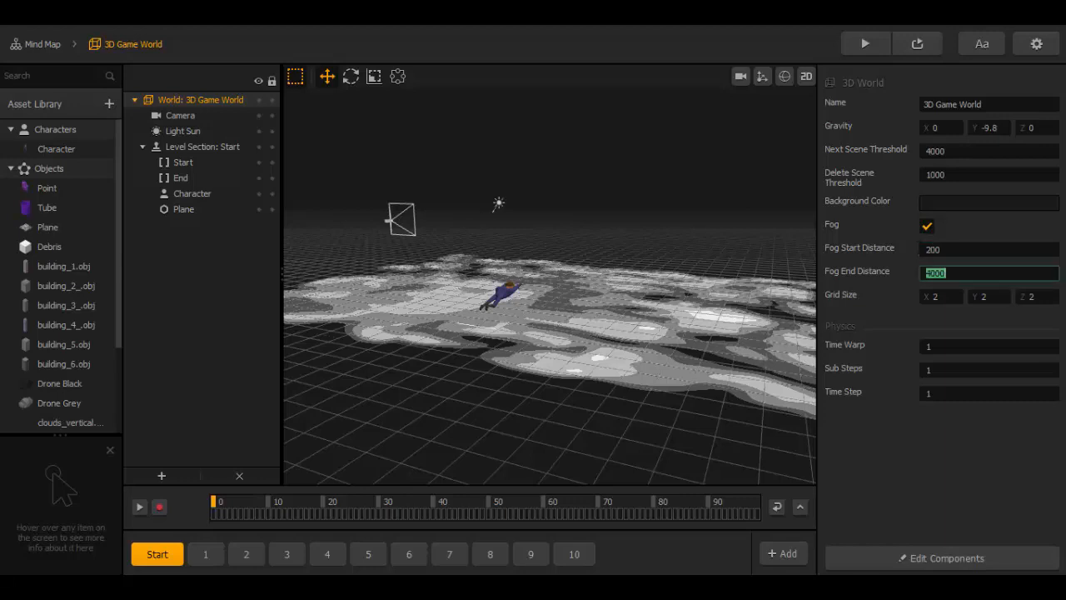
left_click(895, 287)
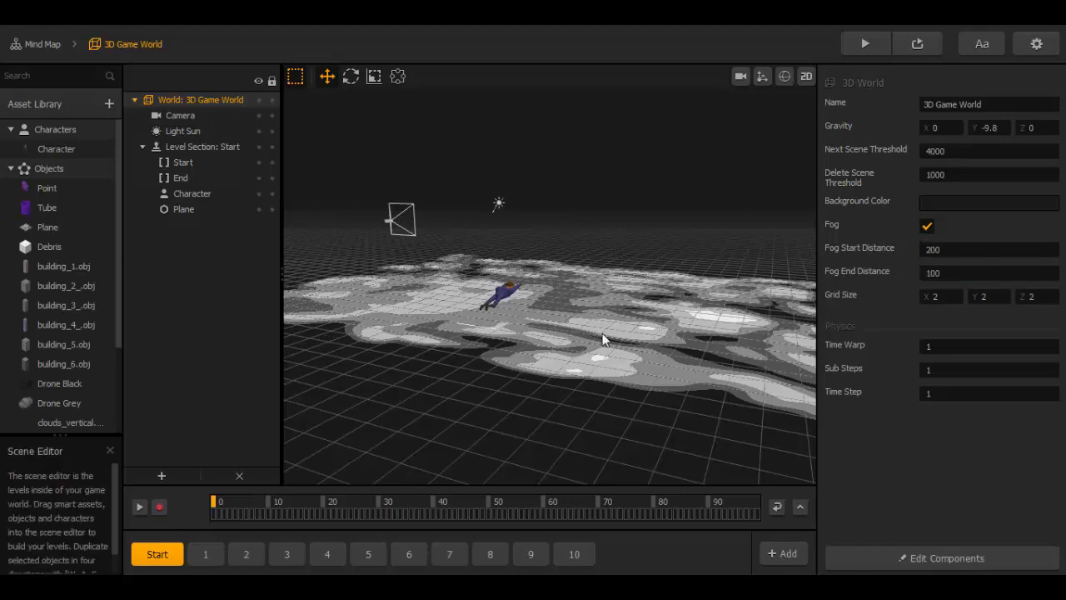
Step: Play-test the game in the preview to check the dark grey background and the shortened fog distances
scroll(592, 352, "down", 2)
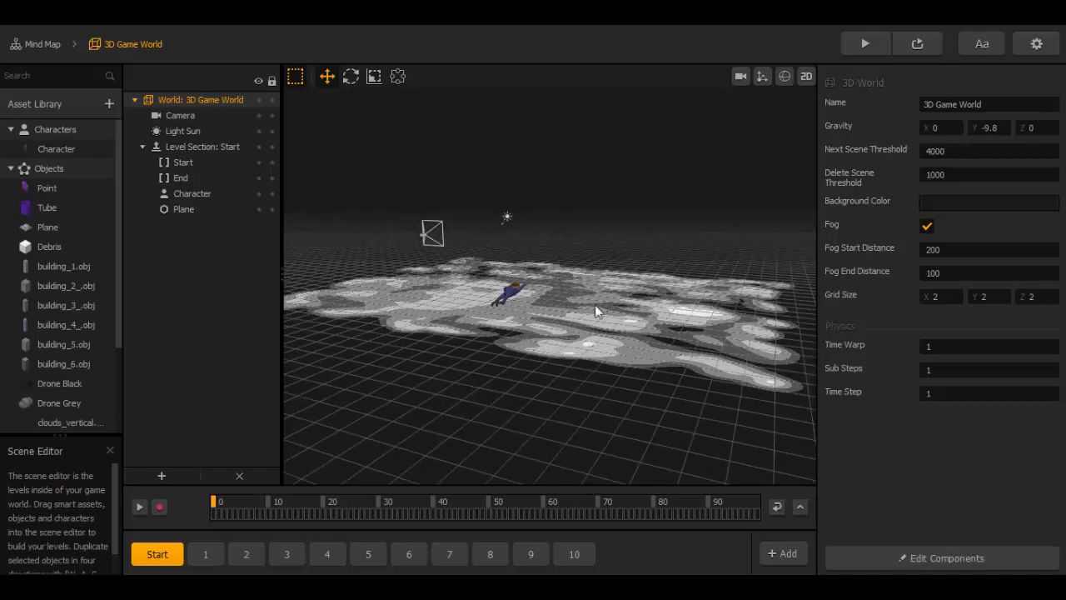
left_click(595, 306)
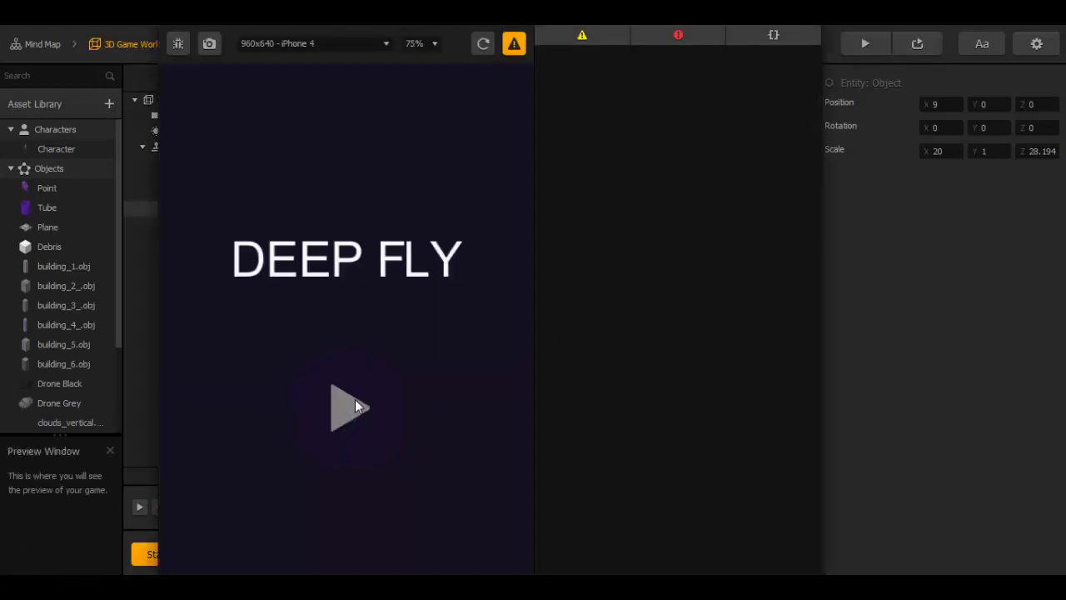
left_click(355, 399)
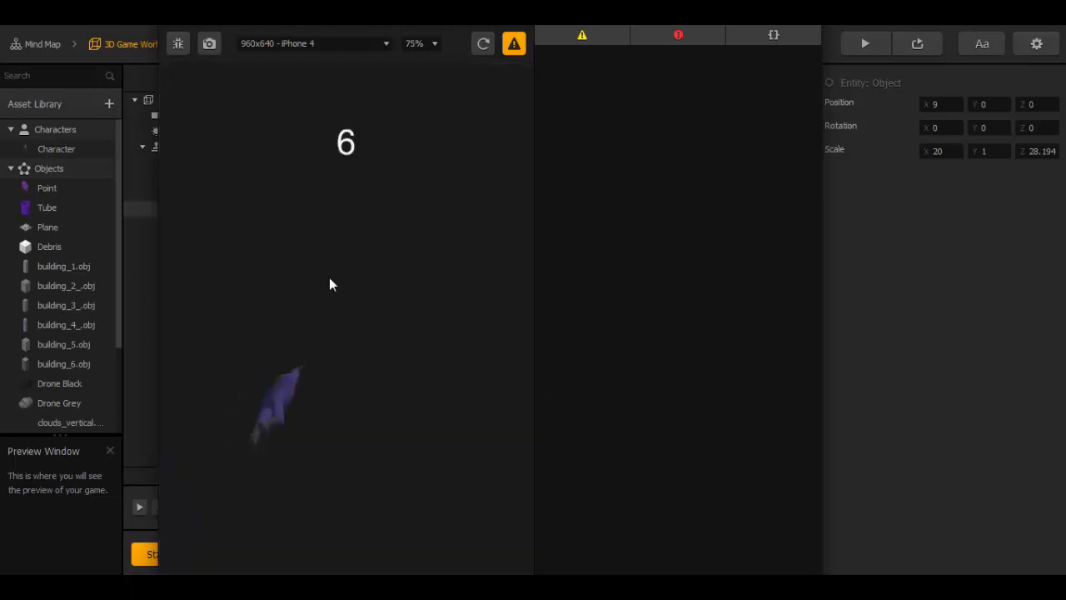
Step: Close the game preview
left_click(807, 16)
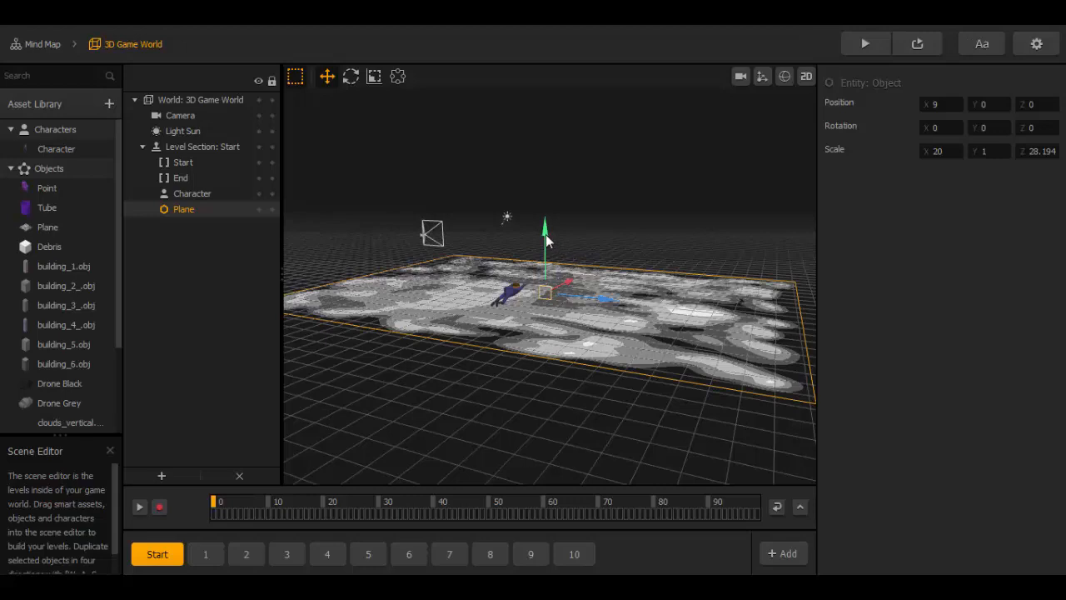
left_click_drag(545, 234, 542, 152)
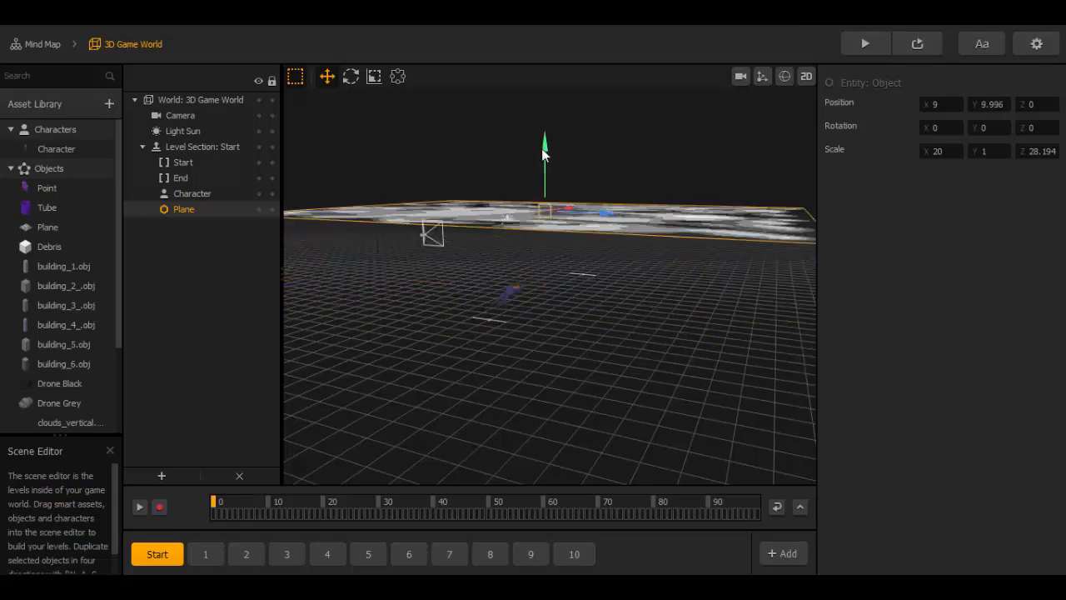
left_click(70, 25)
left_click(80, 35)
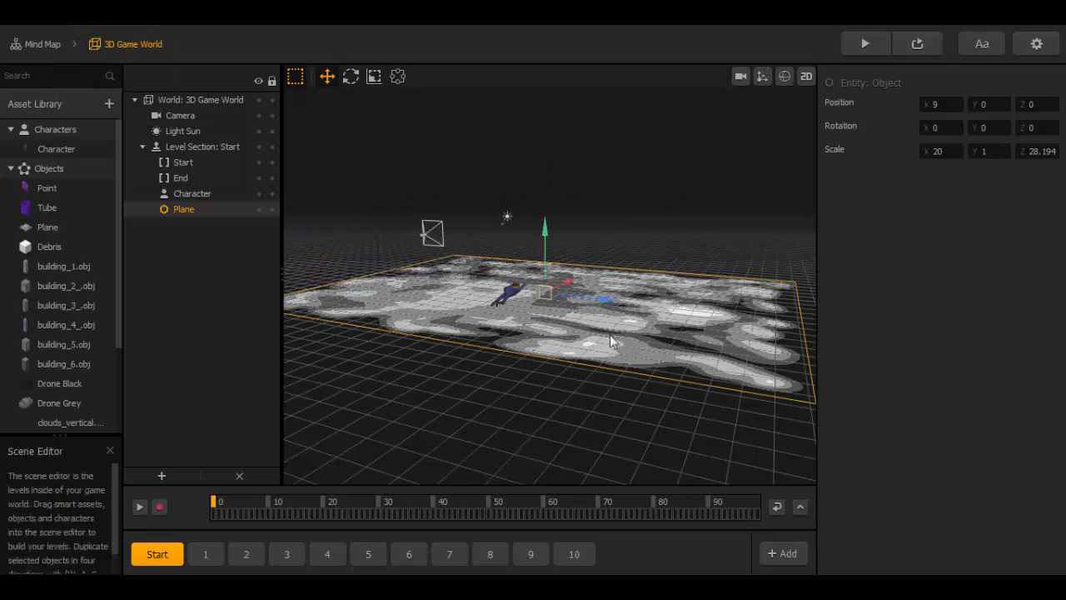
Step: Duplicate the cloud plane in the Start section, raise the copy to about 14 in Y, and set its Z rotation to 180
key("d")
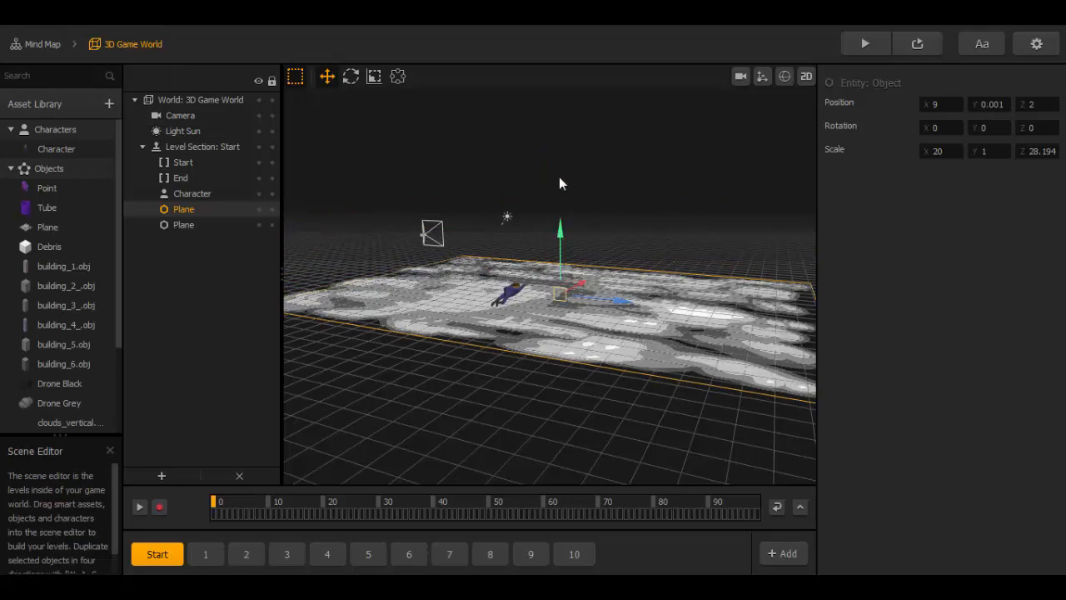
left_click_drag(559, 176, 557, 113)
scroll(531, 300, "down", 2)
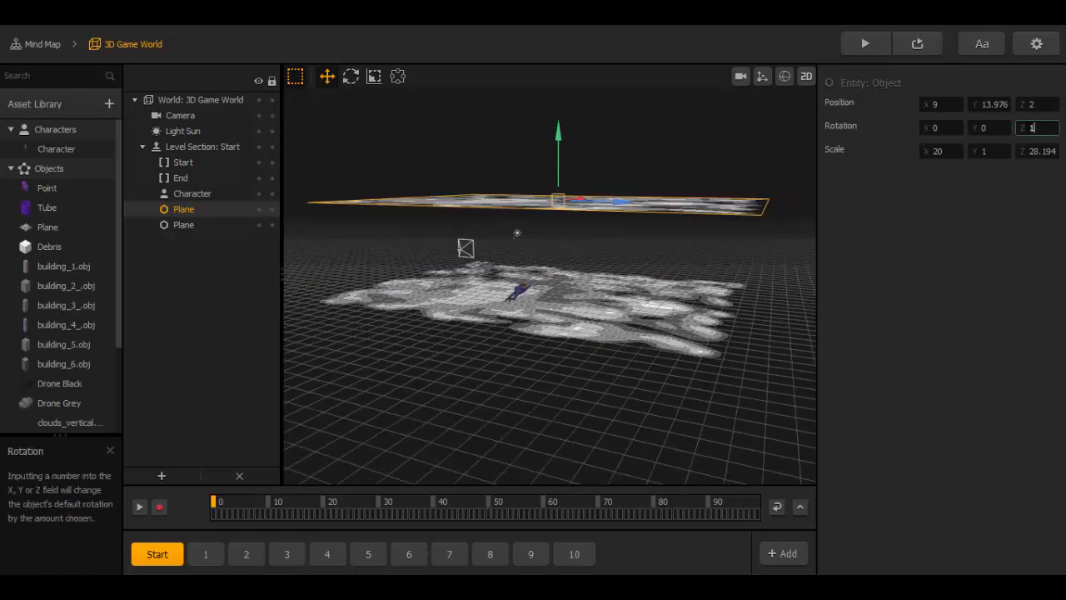
key("Return")
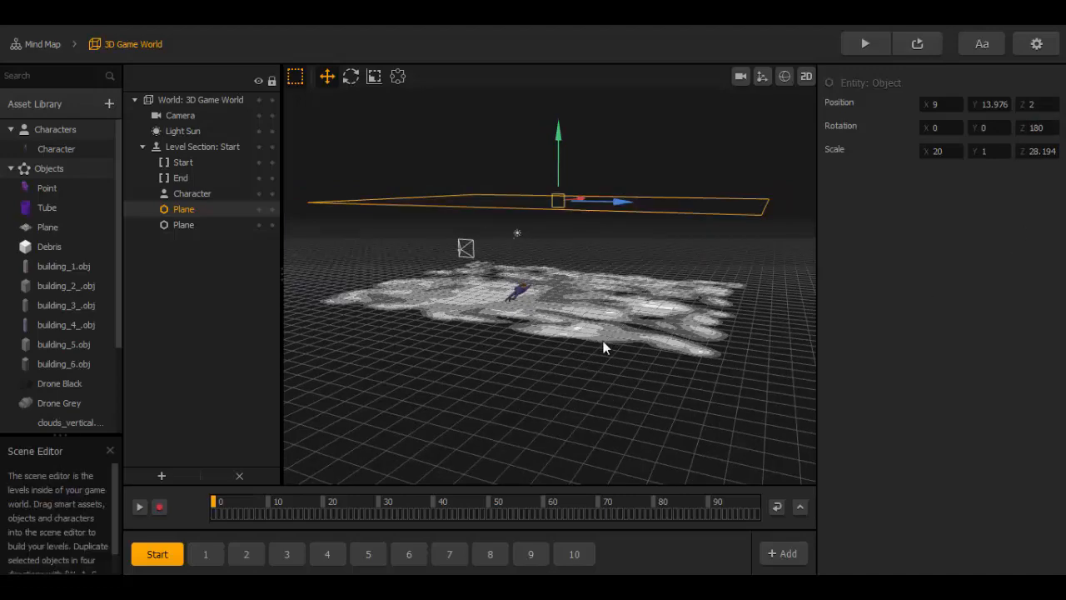
Step: Scale the raised plane along Z to about 36.4, and return to the move tool
middle_click_drag(603, 341, 624, 289)
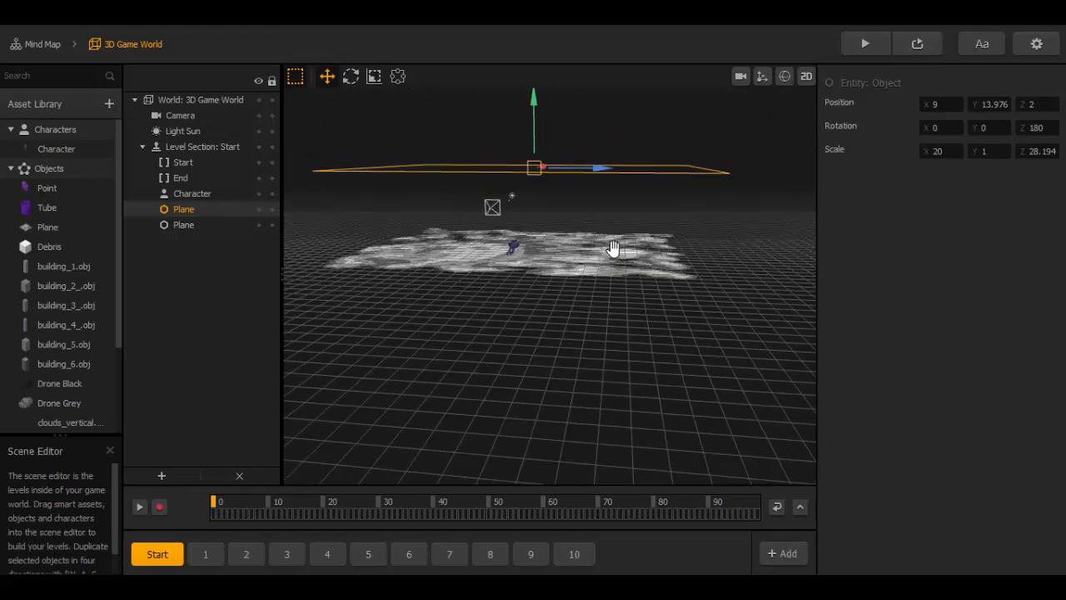
mouse_move(614, 247)
middle_mouse_down()
mouse_move(609, 310)
mouse_move(599, 266)
mouse_move(611, 279)
mouse_move(614, 256)
middle_mouse_up()
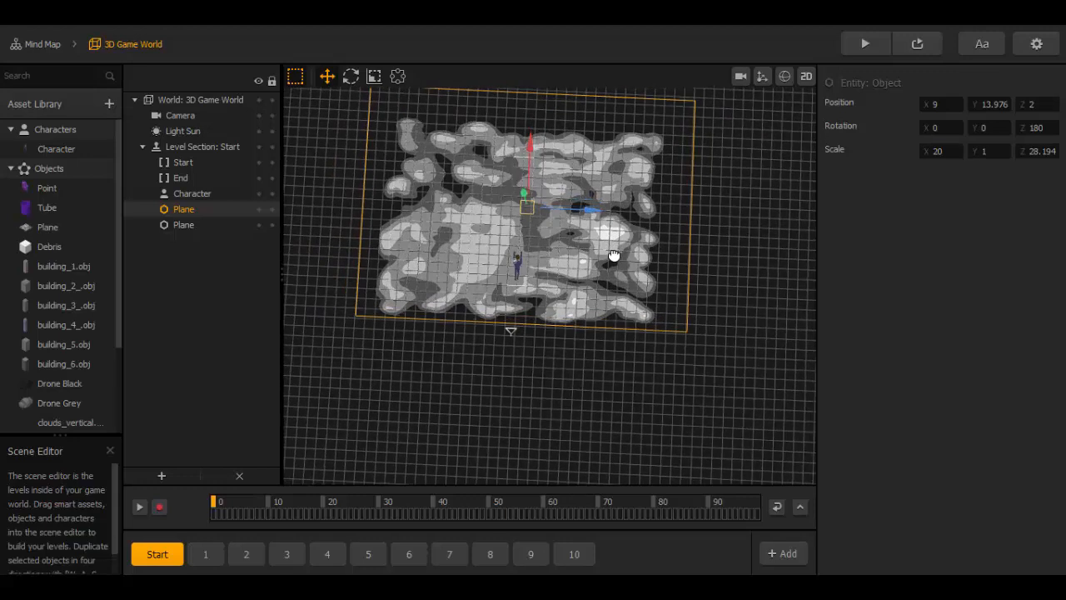
left_click(375, 76)
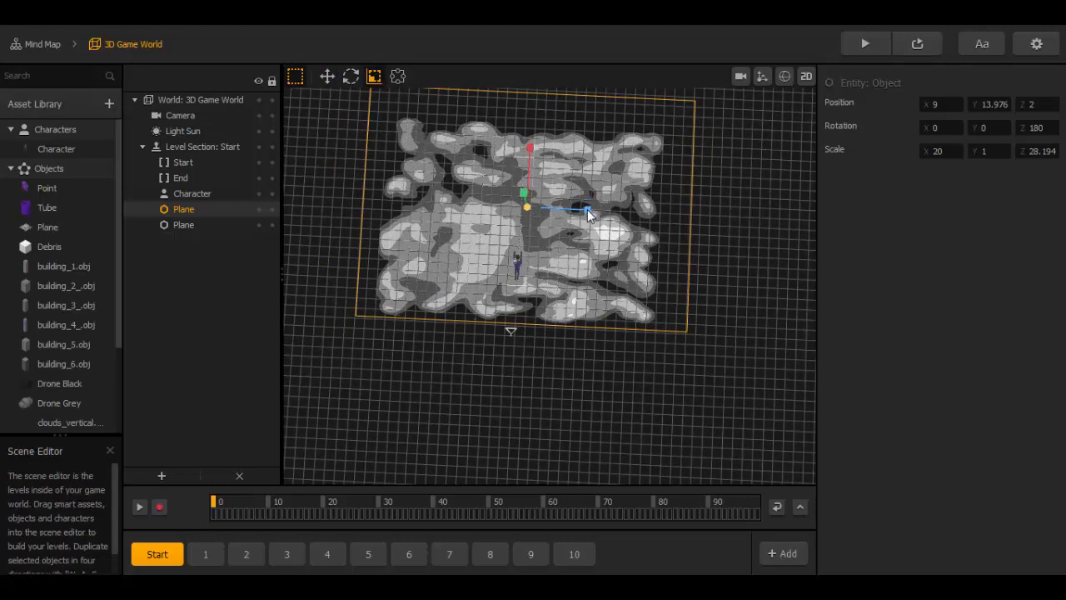
left_click_drag(588, 214, 605, 220)
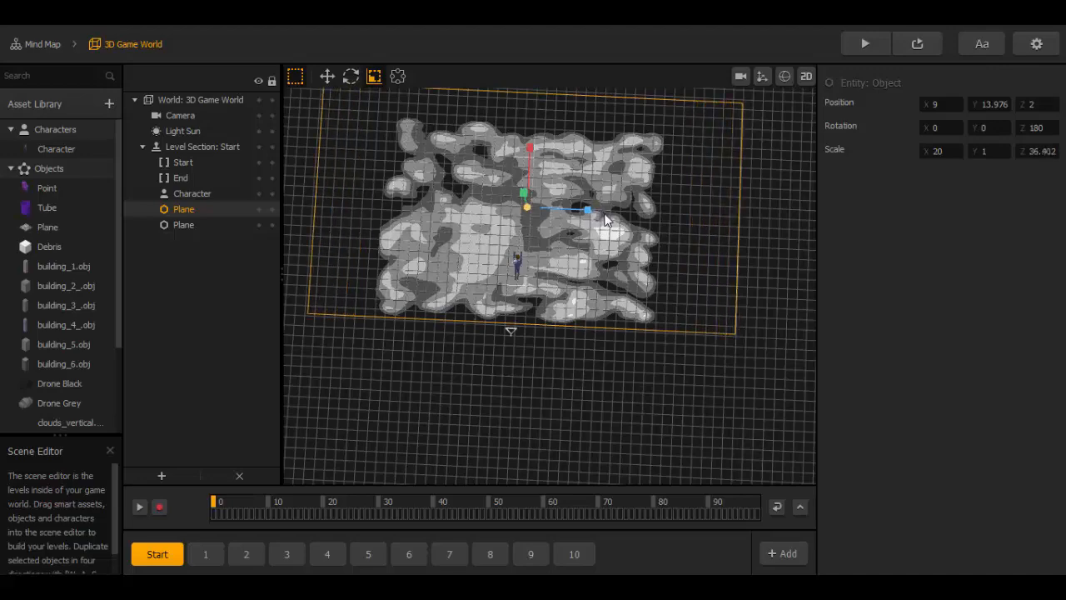
right_click_drag(641, 333, 630, 255)
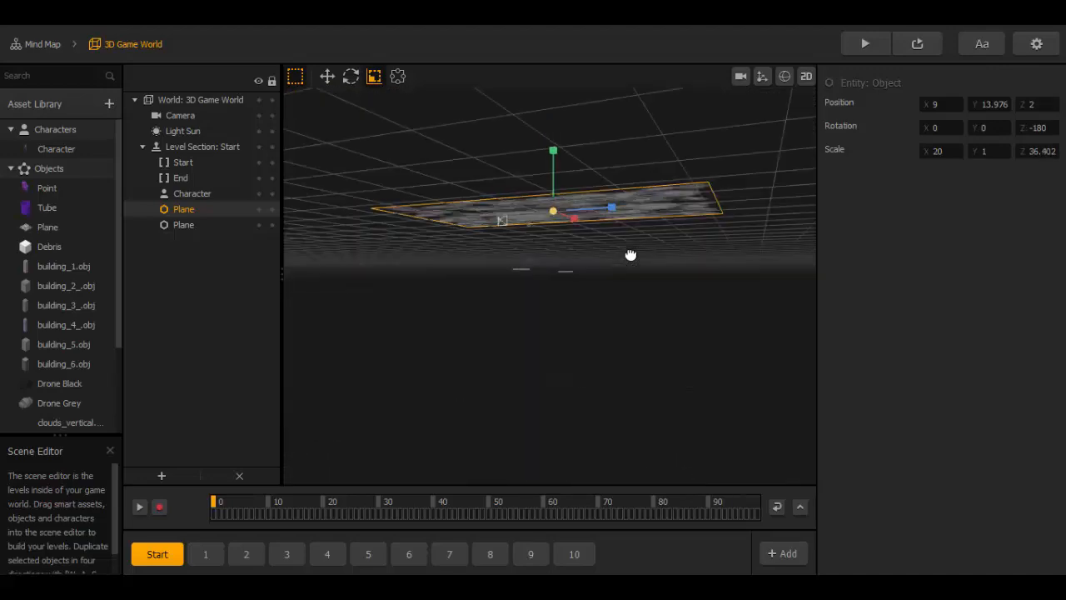
left_click(328, 76)
right_click_drag(466, 218, 495, 239)
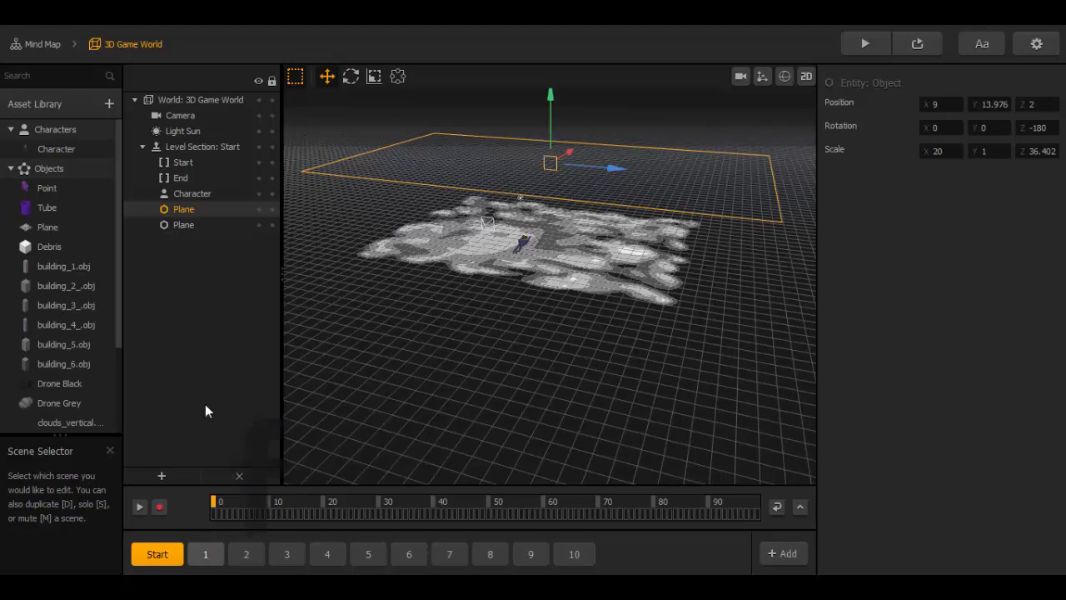
Step: Copy the raised plane from the Start section and paste it into level sections 1 through 5
left_click(205, 554)
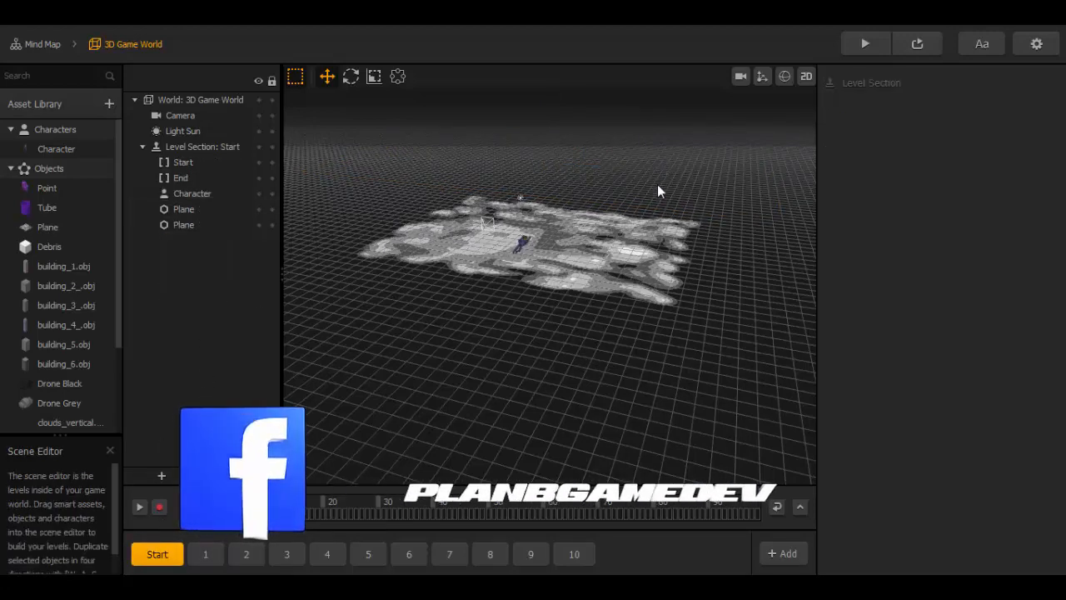
right_click_drag(577, 255, 600, 201)
left_click(587, 204)
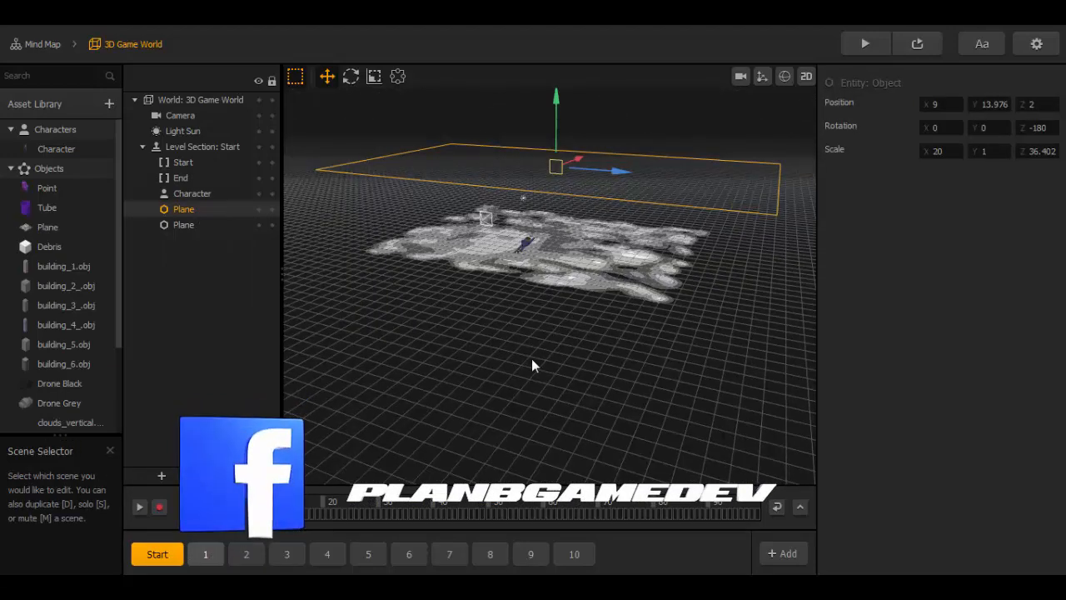
key("ctrl+v")
right_click_drag(532, 360, 550, 334)
left_click(248, 556)
key("ctrl+v")
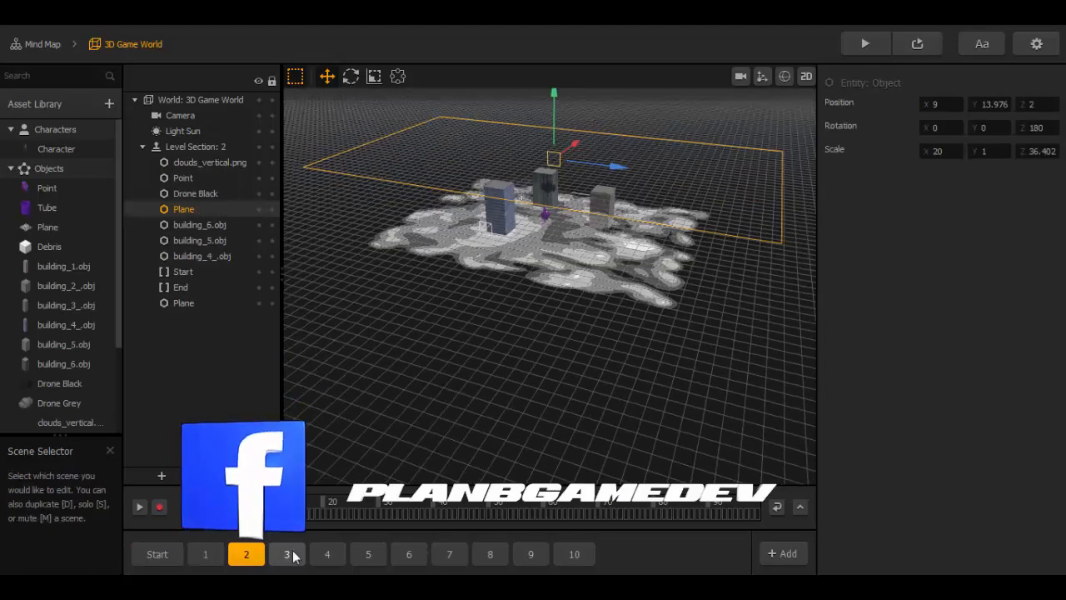
left_click(289, 555)
key("ctrl+v")
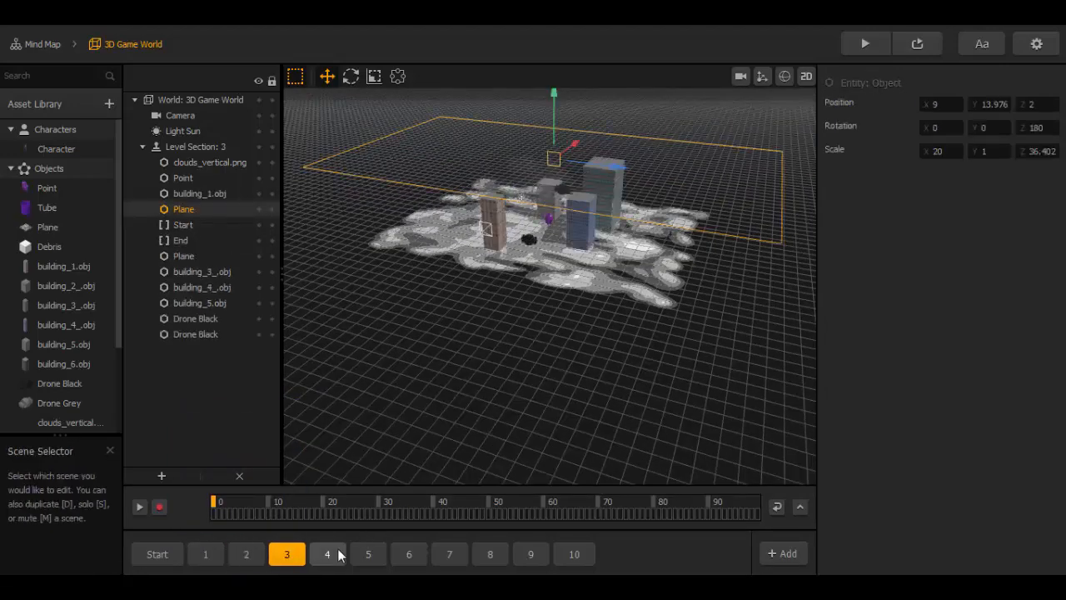
key("ctrl+v")
left_click(369, 554)
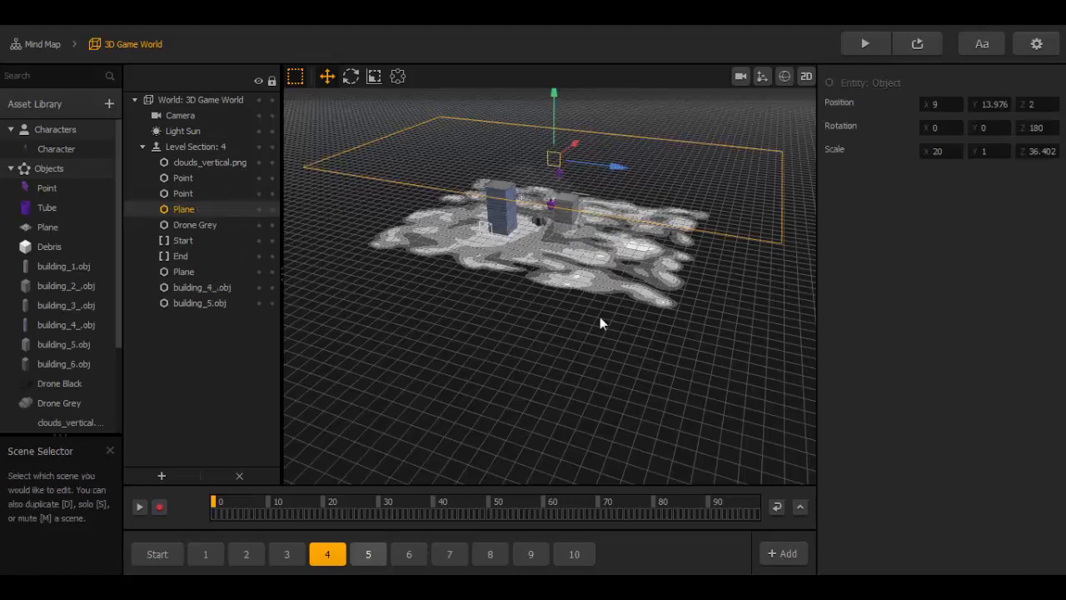
key("ctrl+v")
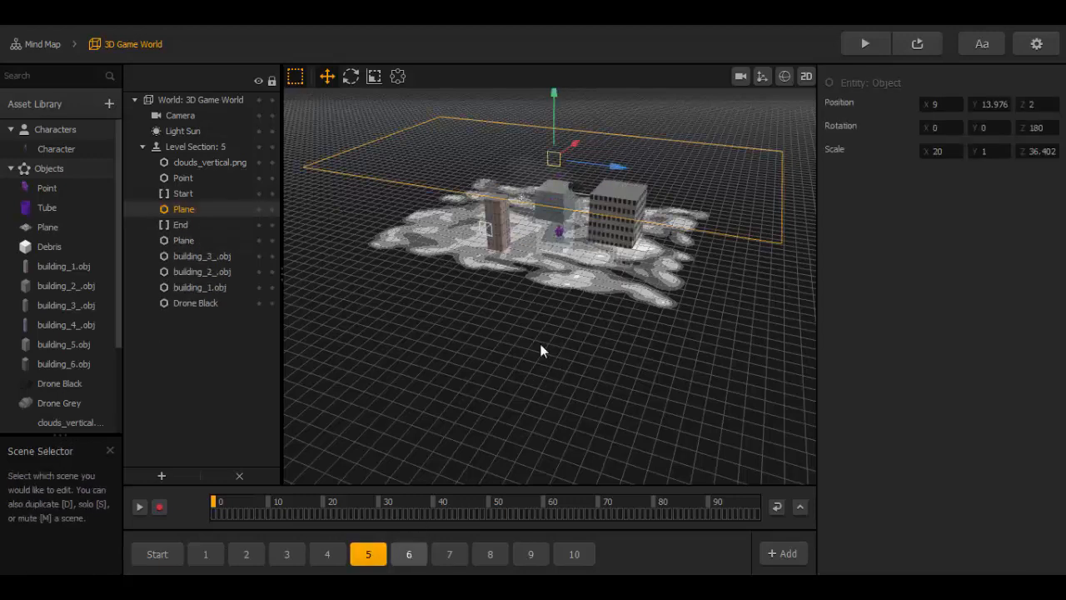
Step: Paste the raised plane into level sections 6 through 10
left_click(409, 554)
key("ctrl+v")
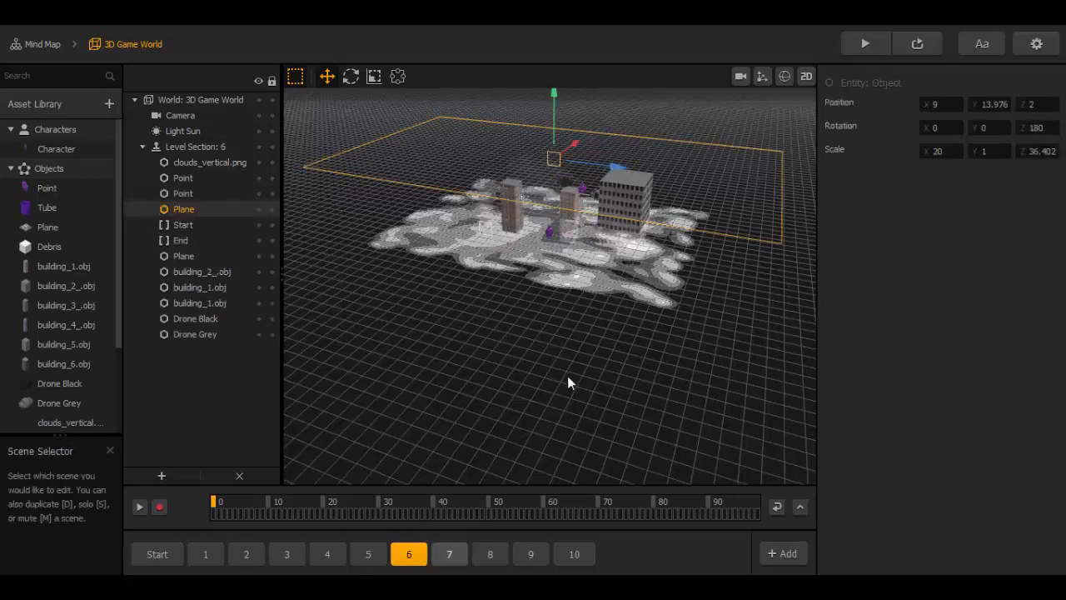
key("ctrl+v")
left_click(491, 553)
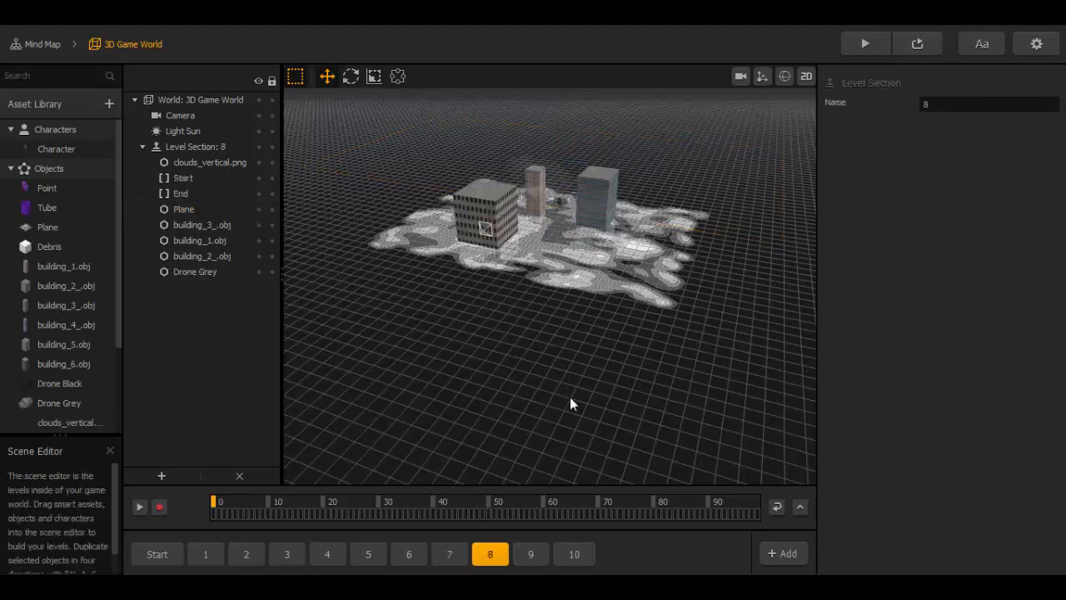
key("ctrl+v")
left_click(531, 554)
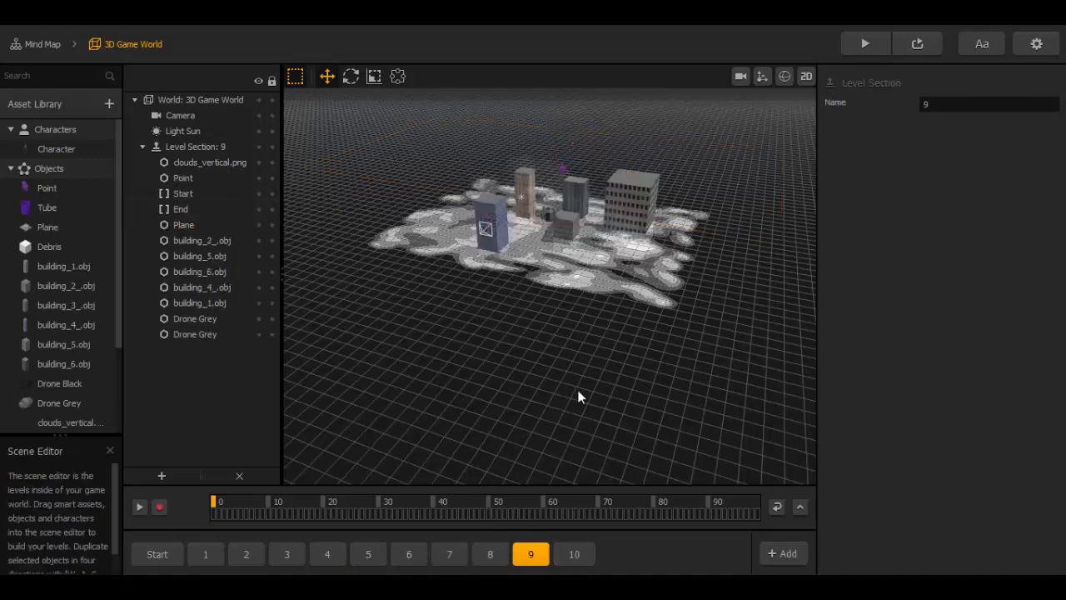
key("ctrl+v")
left_click(574, 554)
key("ctrl+v")
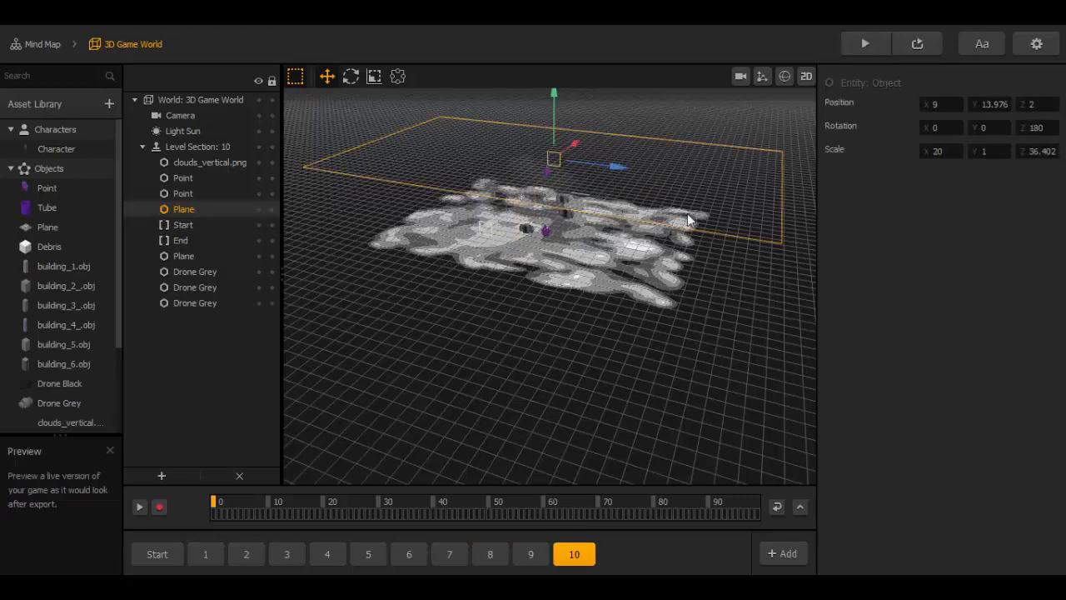
Step: Play-test the game in the preview to check the overhead planes, and close the preview
mouse_move(598, 334)
middle_mouse_down()
mouse_move(631, 250)
mouse_move(594, 319)
mouse_move(575, 276)
mouse_move(578, 353)
mouse_move(590, 333)
middle_mouse_up()
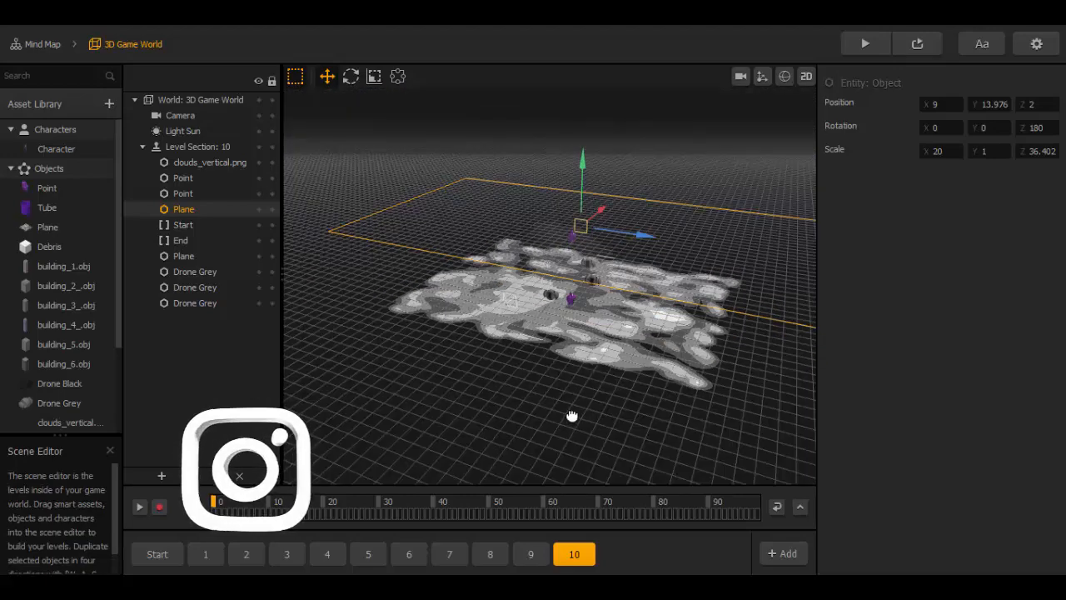
middle_click_drag(572, 423, 633, 372)
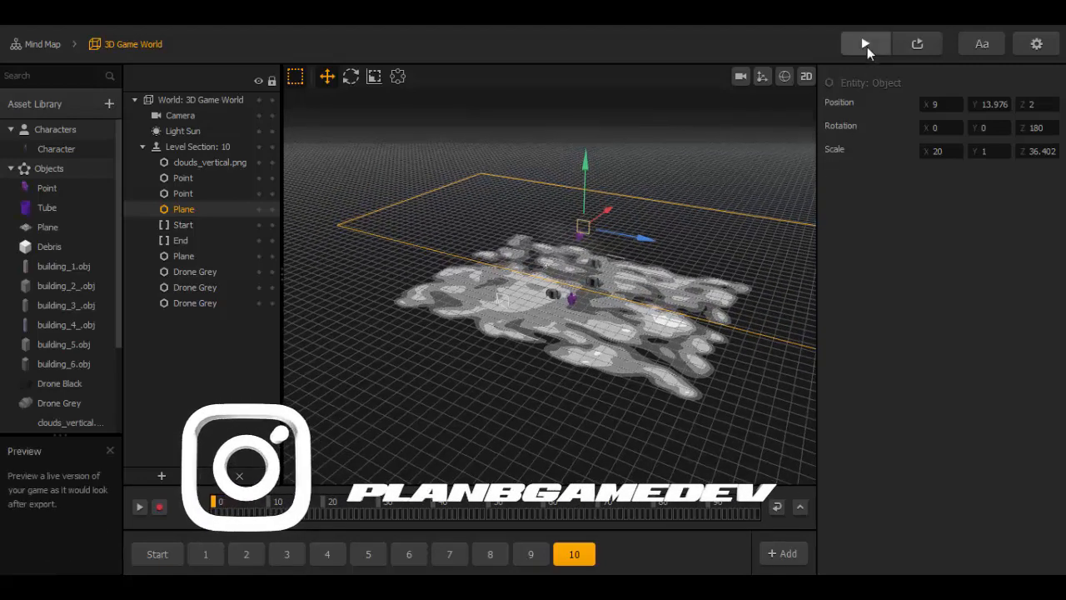
left_click(868, 48)
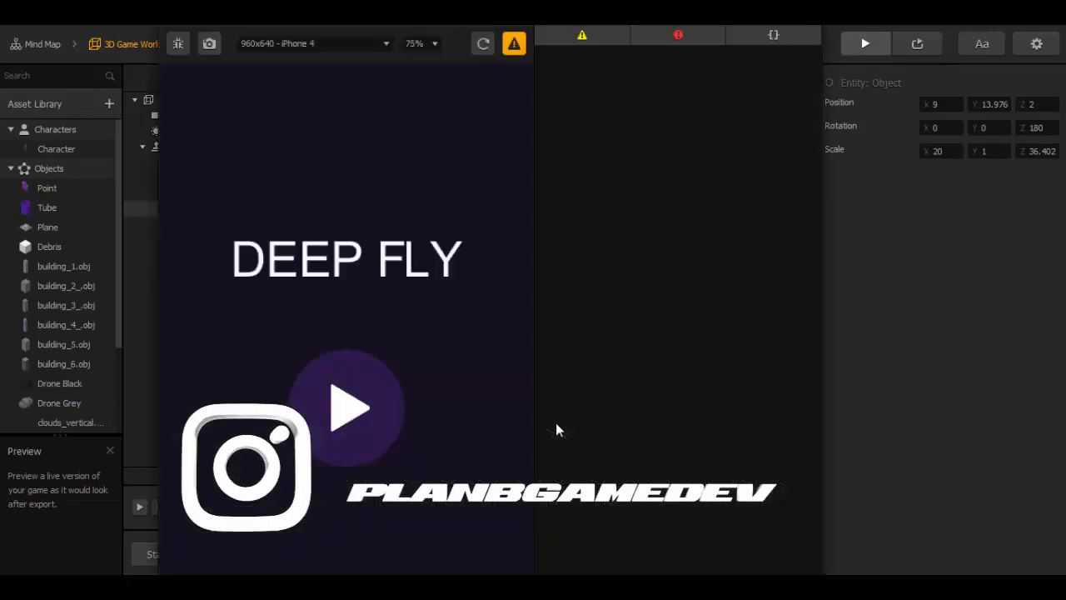
left_click(395, 404)
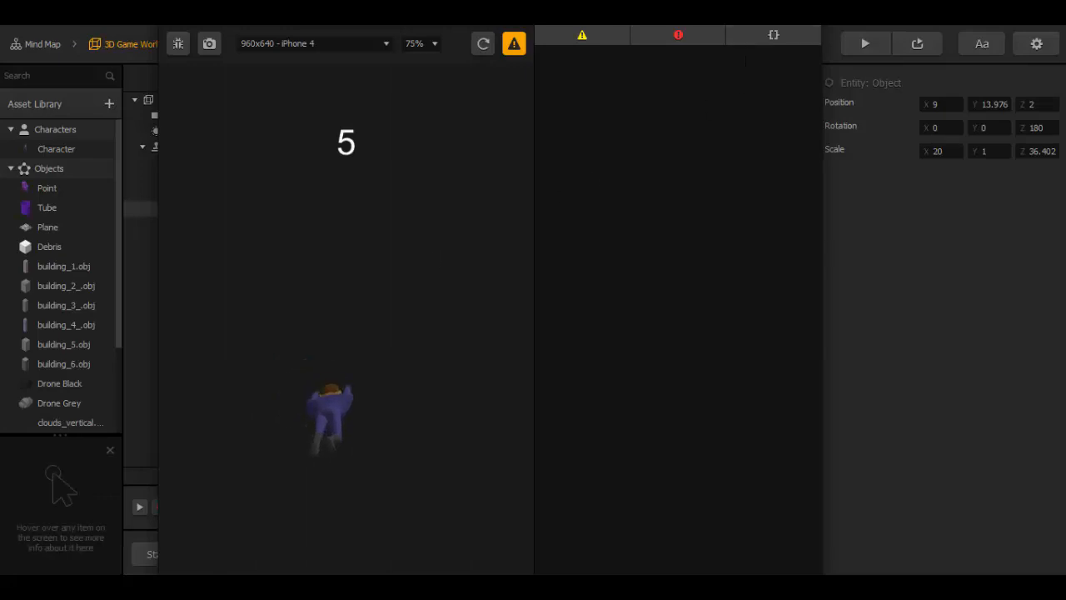
left_click(806, 14)
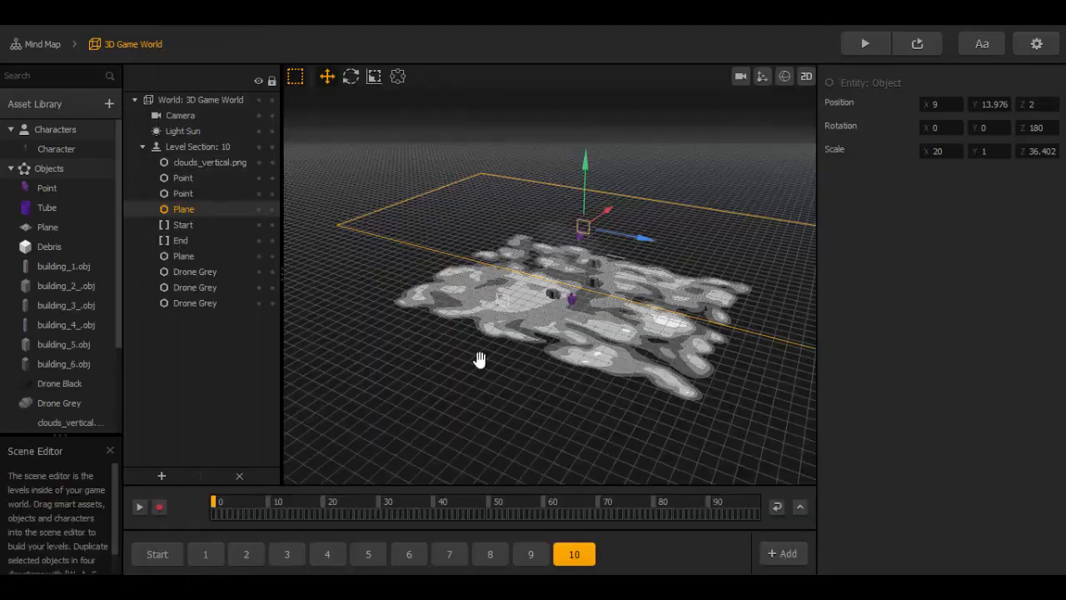
Step: Open the Character's node map and examine the Enemy If Collide node and the Defeat node it feeds
left_click_drag(480, 360, 523, 299)
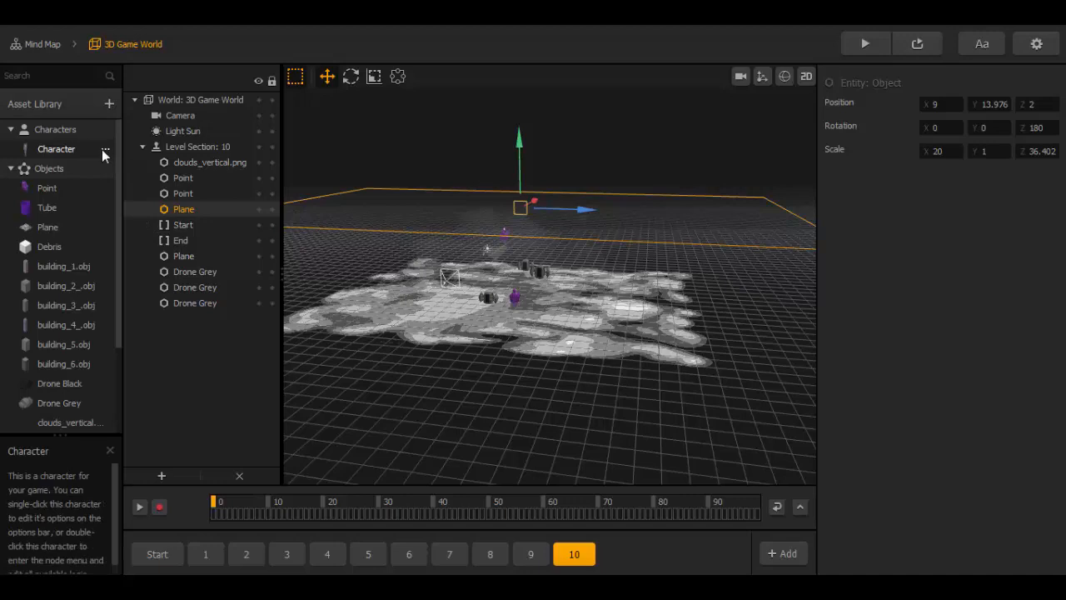
left_click(104, 151)
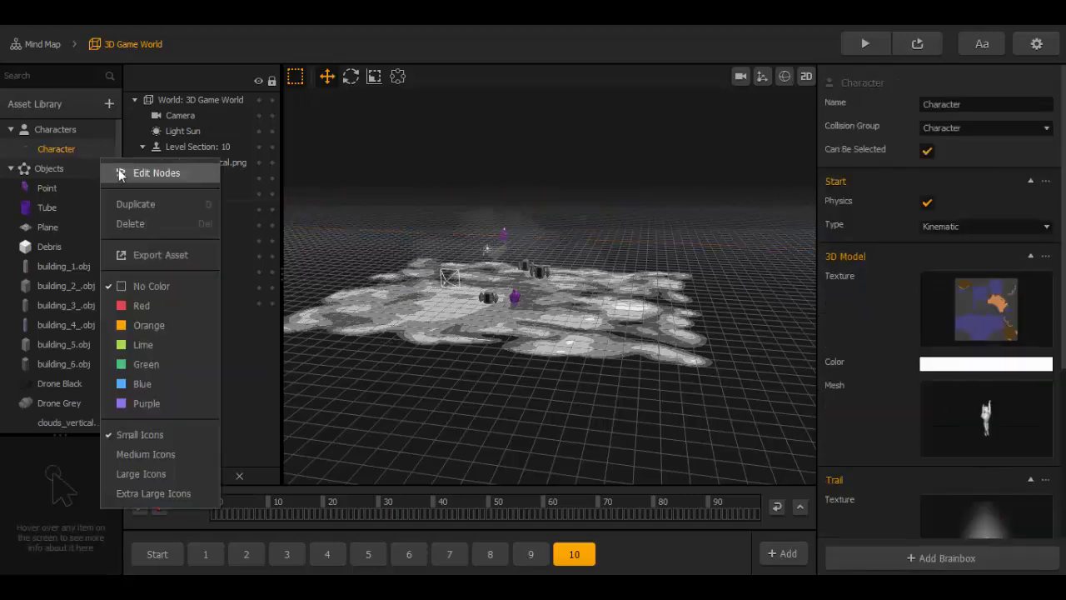
left_click(118, 169)
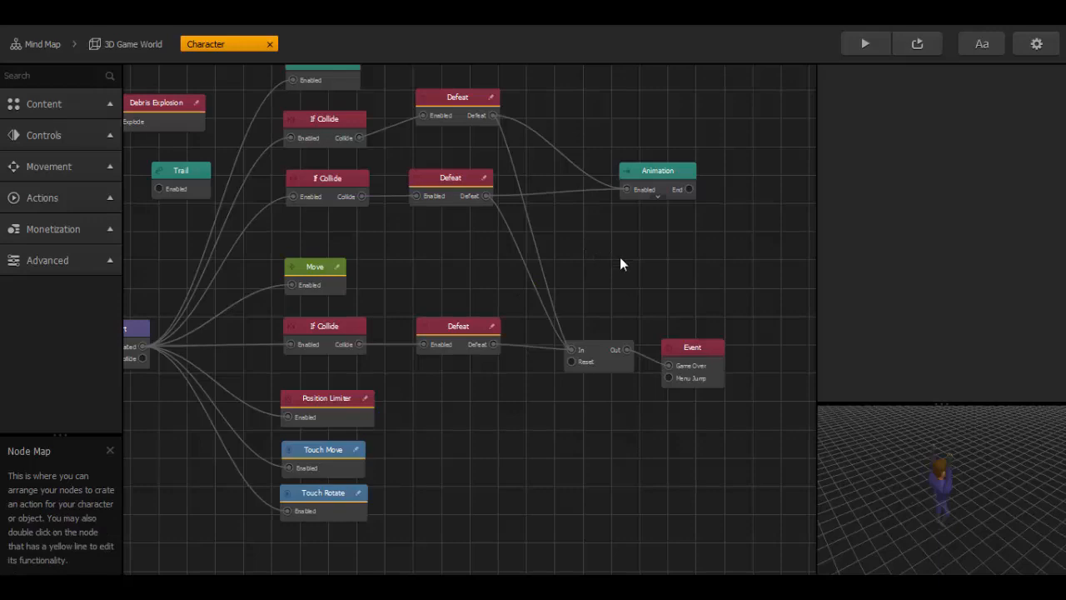
left_click(327, 333)
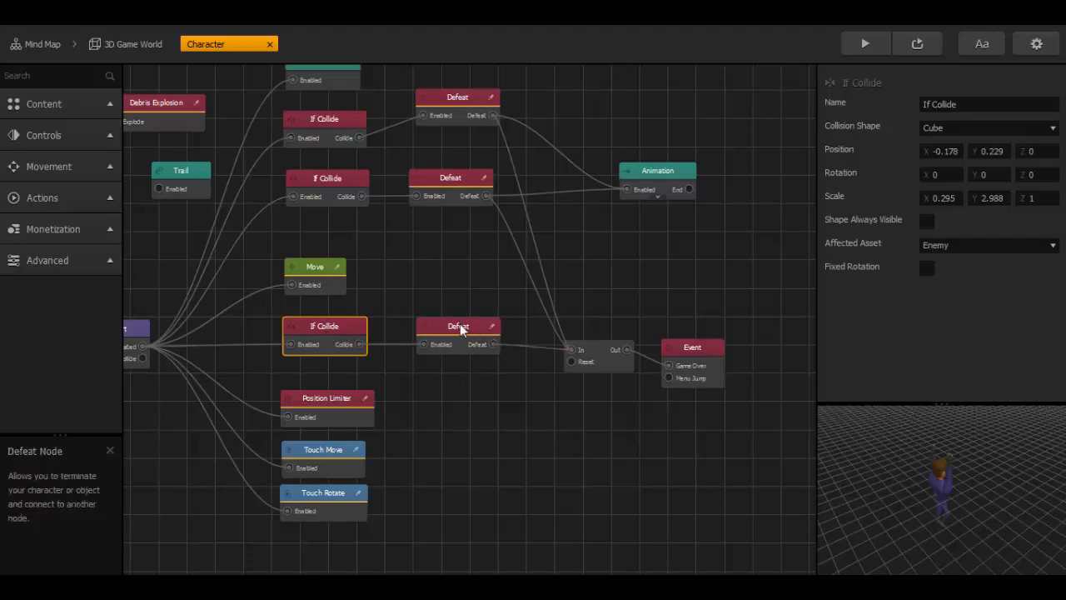
left_click_drag(459, 323, 458, 322)
Step: Duplicate the Animation node below the original, remove the copy's inherited links, and connect the lower Defeat node's output to its Enabled input
left_click(661, 170)
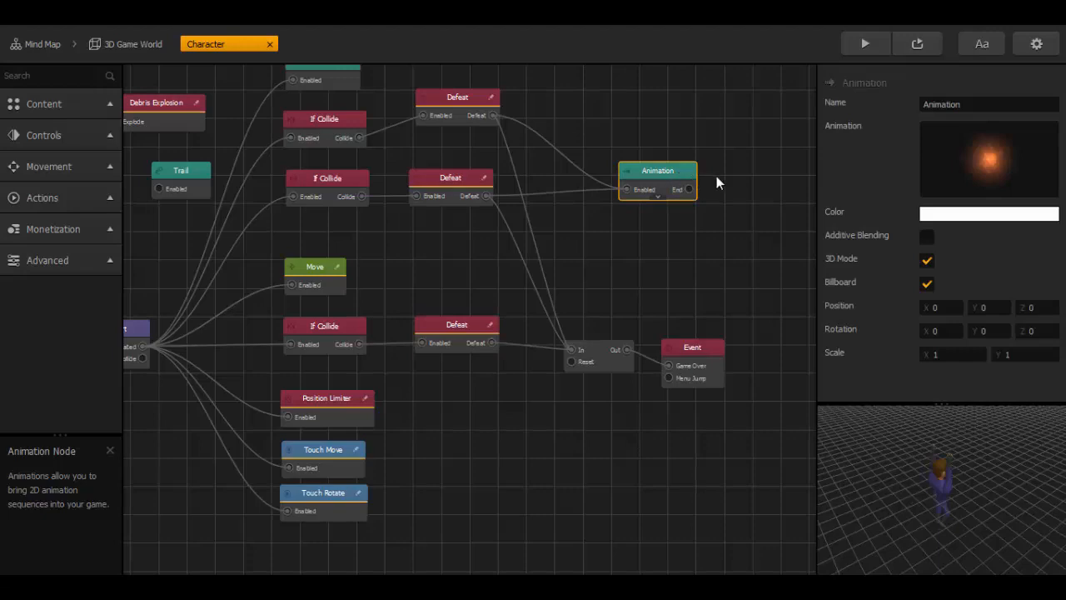
key("ctrl+c")
key("ctrl+v")
left_click_drag(718, 177, 723, 247)
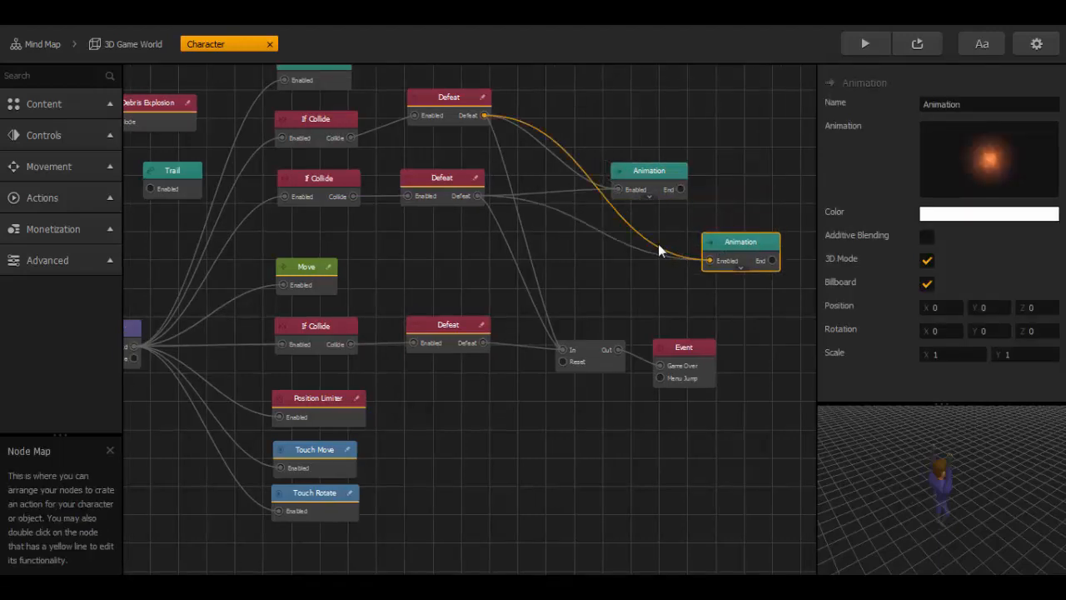
left_click_drag(642, 235, 635, 266)
left_click_drag(711, 243, 629, 264)
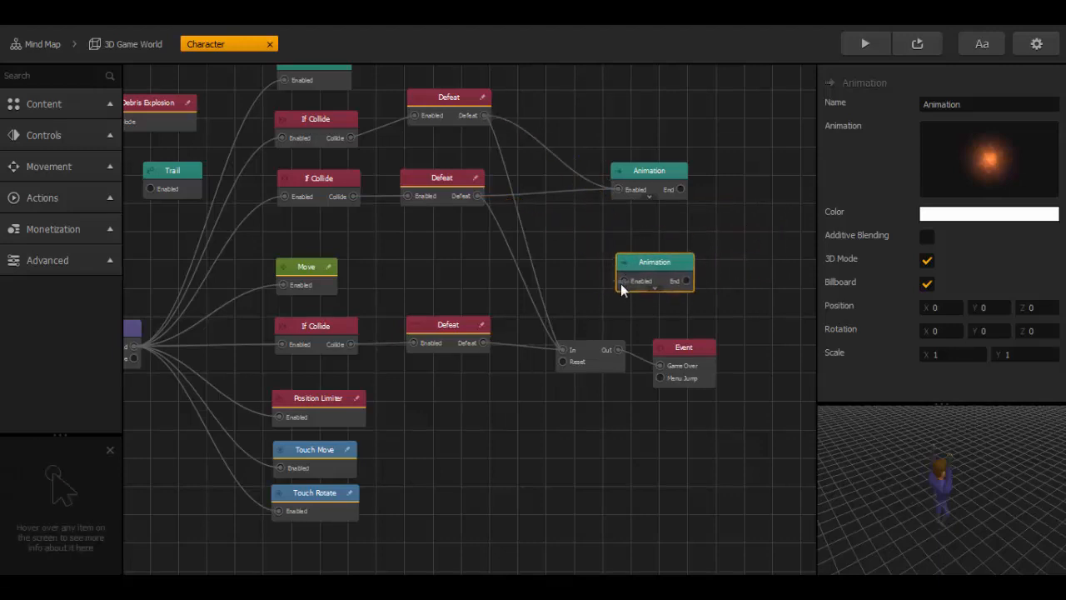
left_click_drag(622, 281, 483, 344)
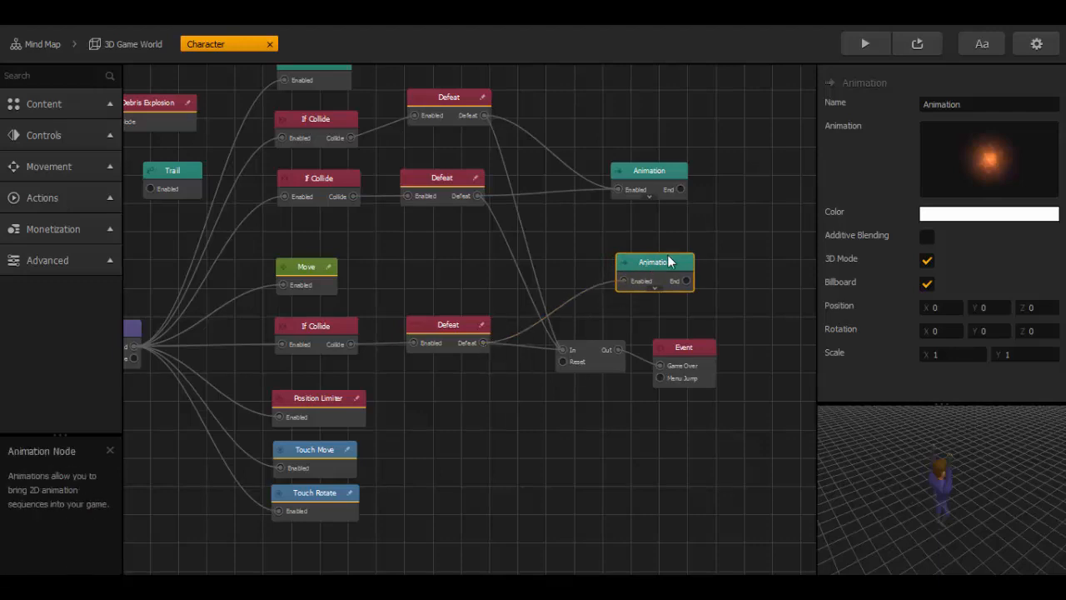
Step: Replace the explosion in the copied Animation node with the ten images 0 to 9 from the Super Hero Die animation folder
mouse_move(1019, 145)
left_click(1047, 134)
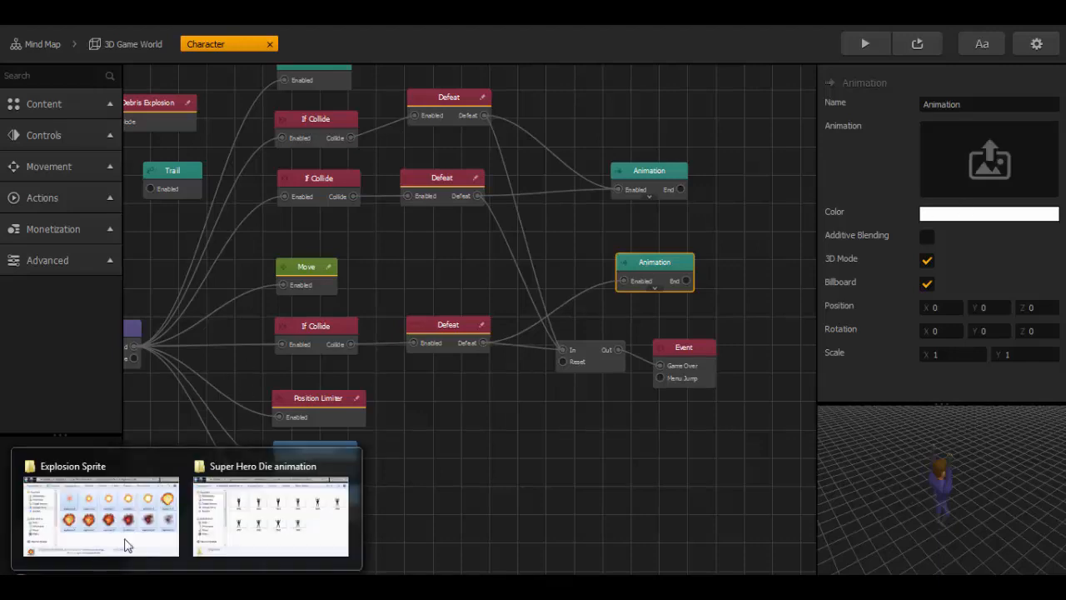
left_click(211, 533)
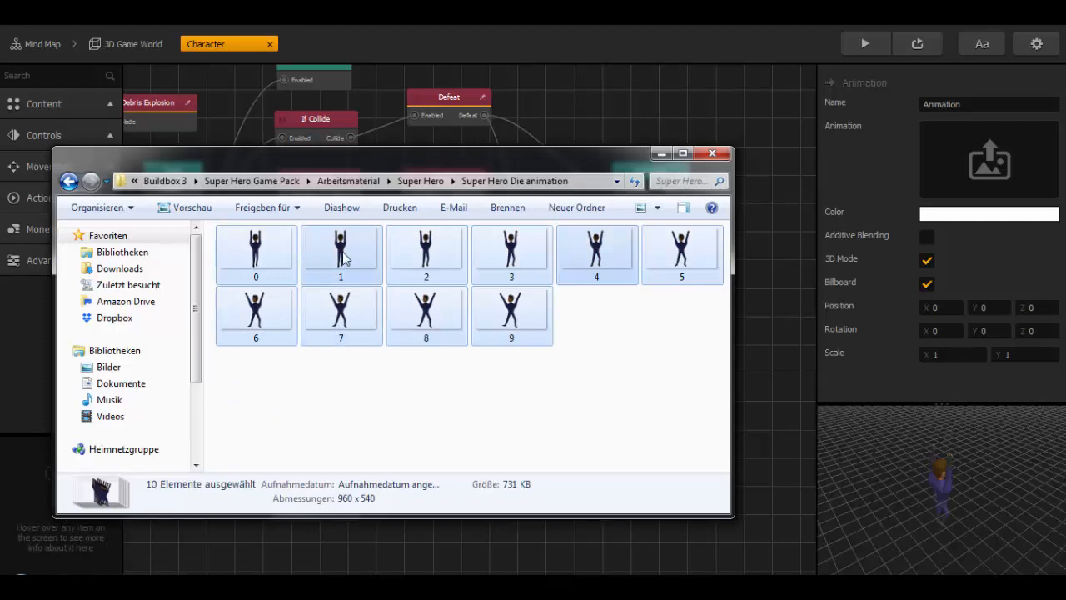
left_click_drag(350, 257, 973, 171)
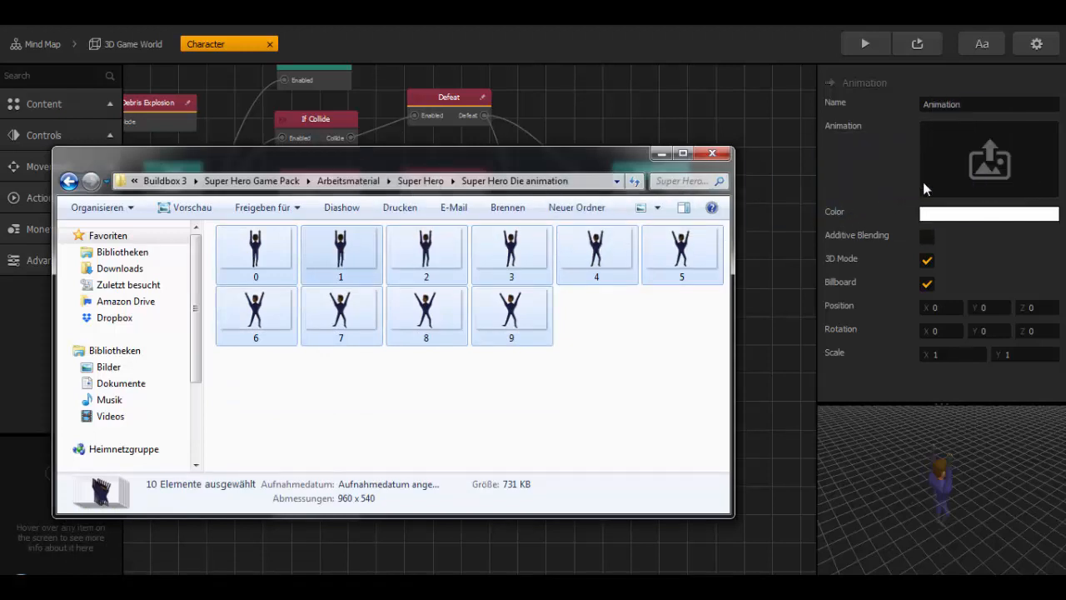
left_click(870, 167)
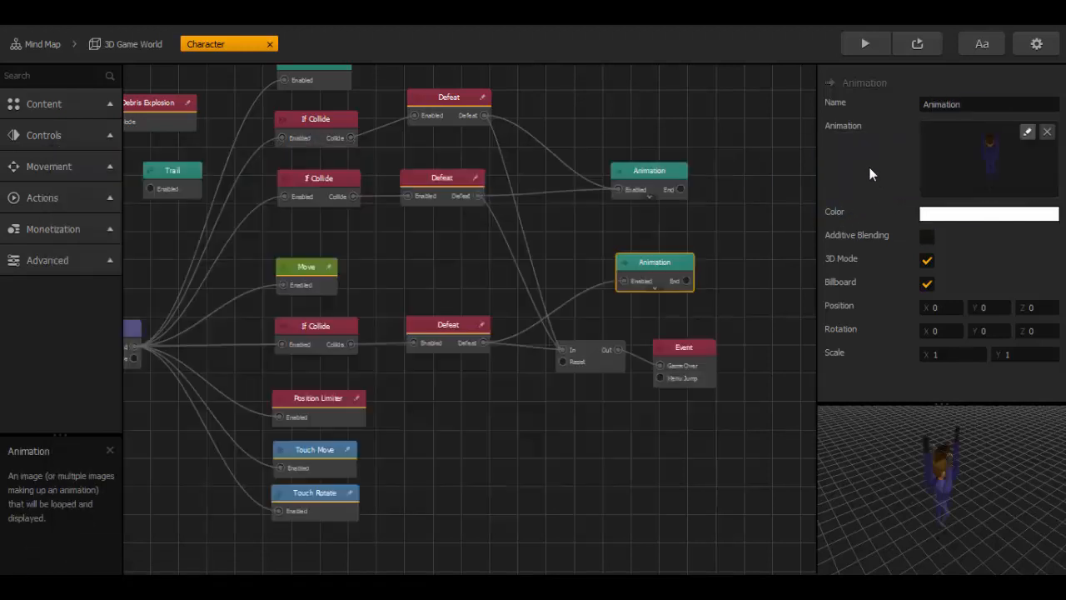
Step: Set the character's die animation to 7 frames in the Animation Editor, check the frames on the timeline, and close the editor
left_click(1027, 133)
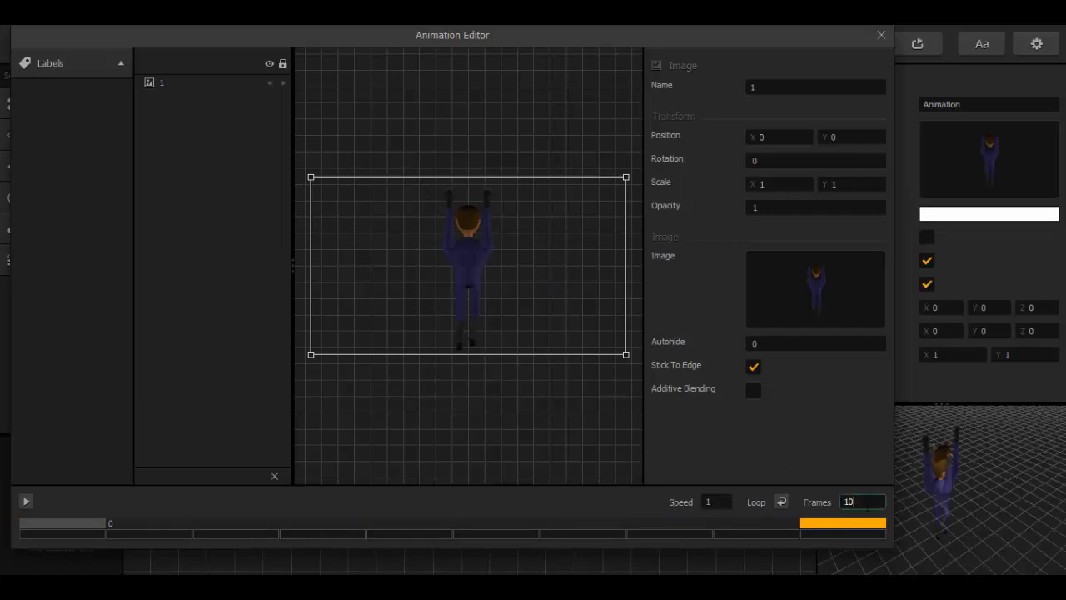
type("7")
key("Return")
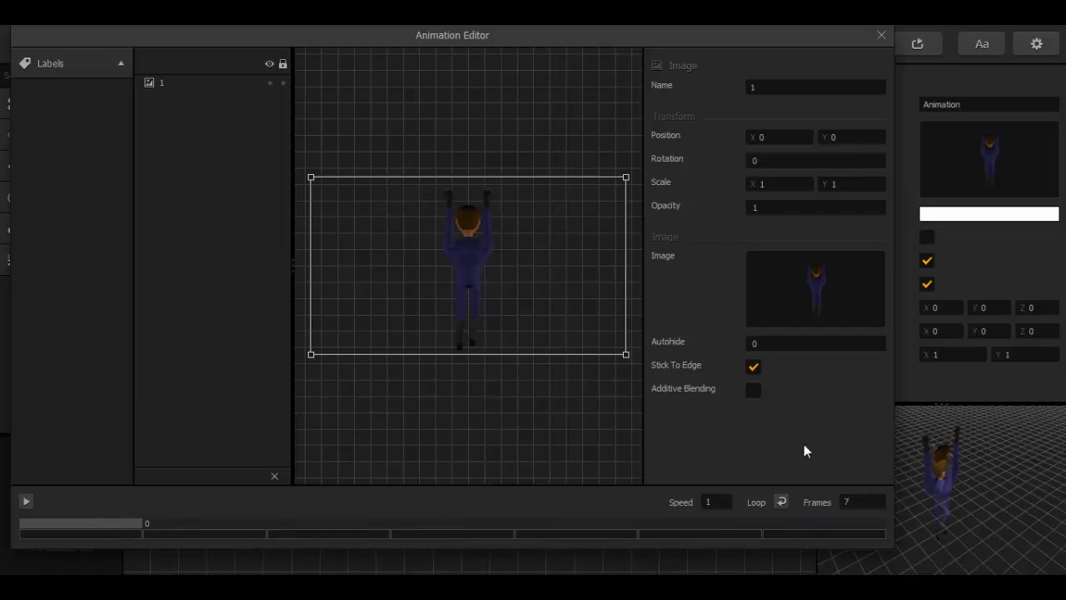
mouse_move(108, 526)
left_mouse_down()
mouse_move(734, 511)
mouse_move(799, 521)
mouse_move(126, 524)
mouse_move(804, 493)
left_mouse_up()
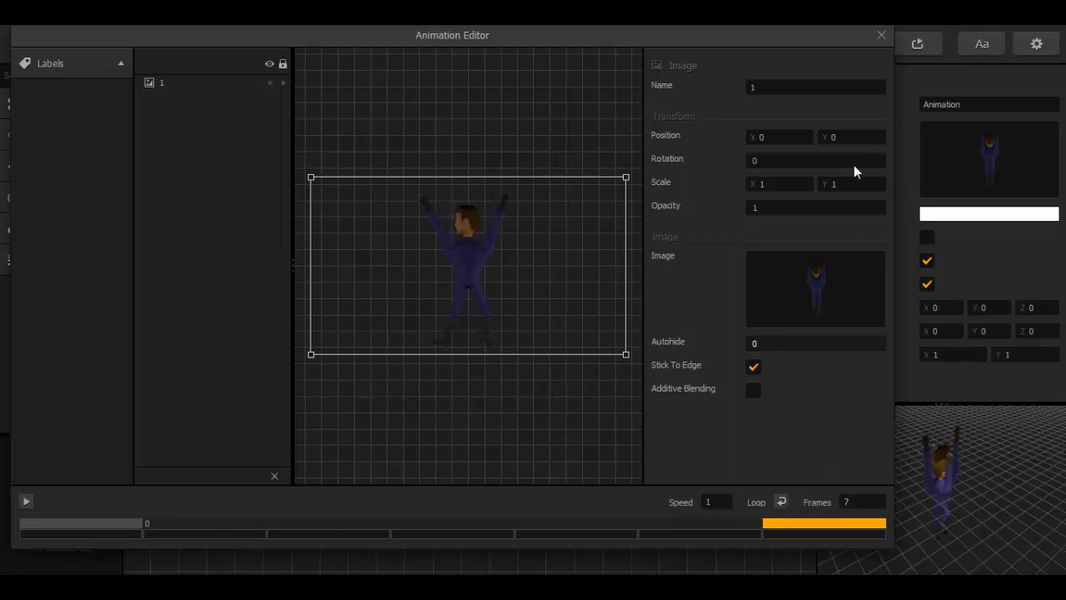
left_click(881, 35)
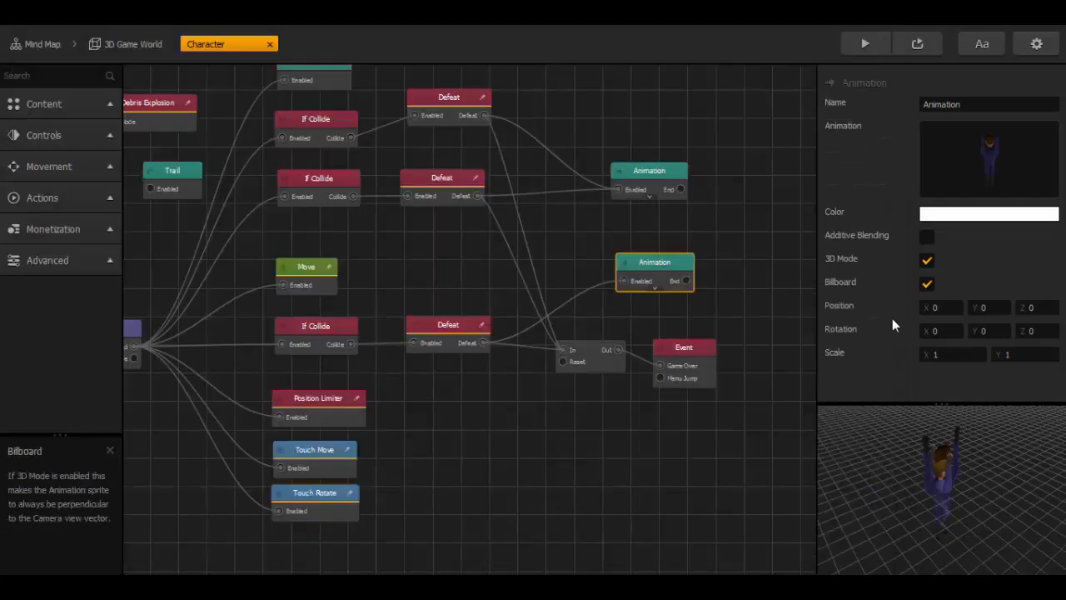
Step: Set the die animation image's scale to 0.6 in X and Y in the Animation Editor, and close the editor
mouse_move(1017, 155)
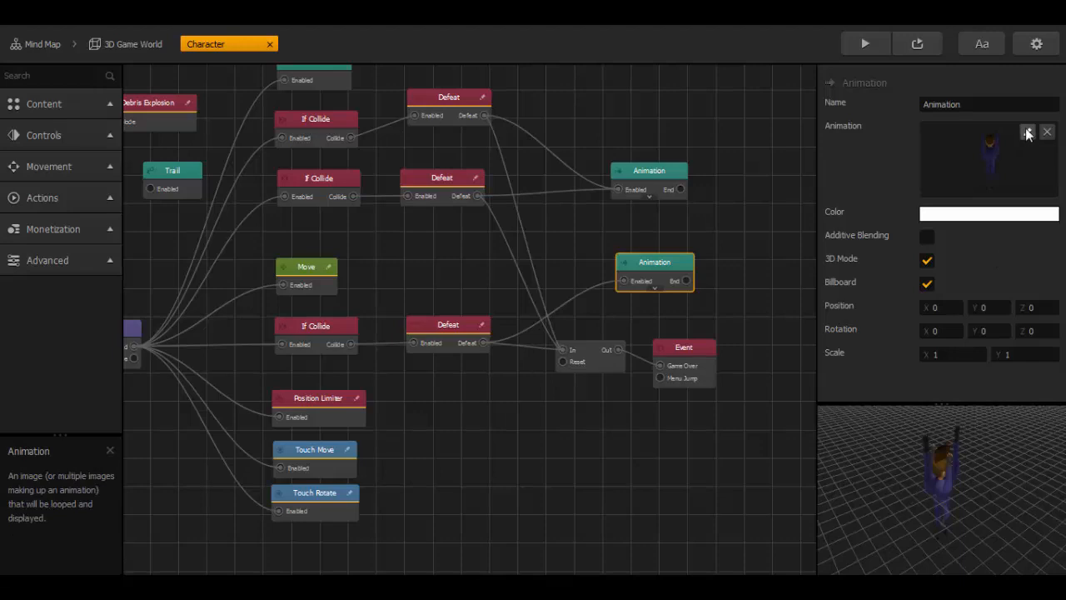
left_click(1027, 133)
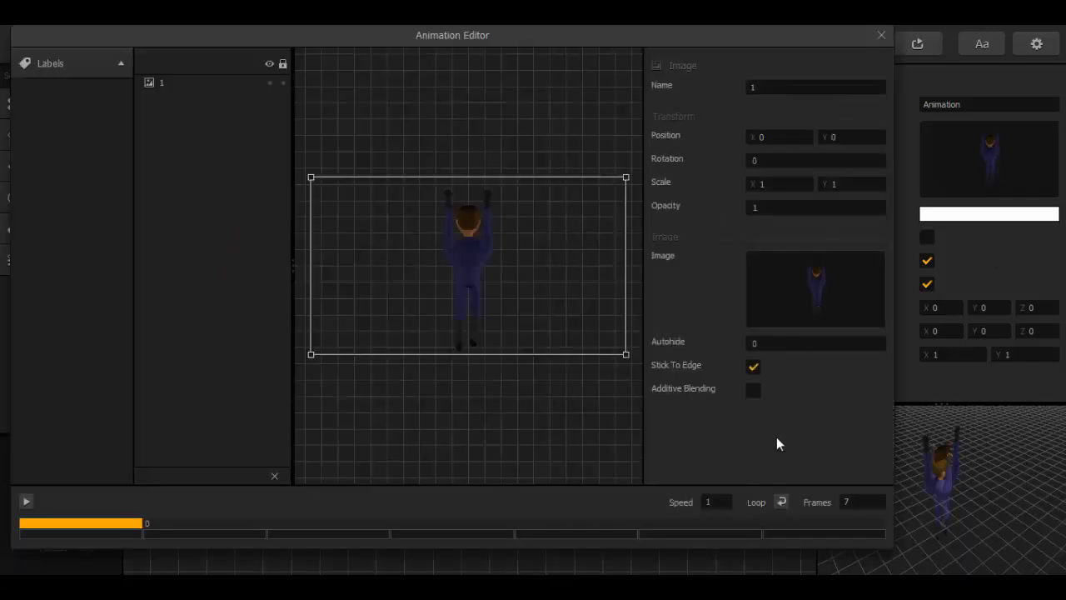
left_click(779, 183)
key("Tab")
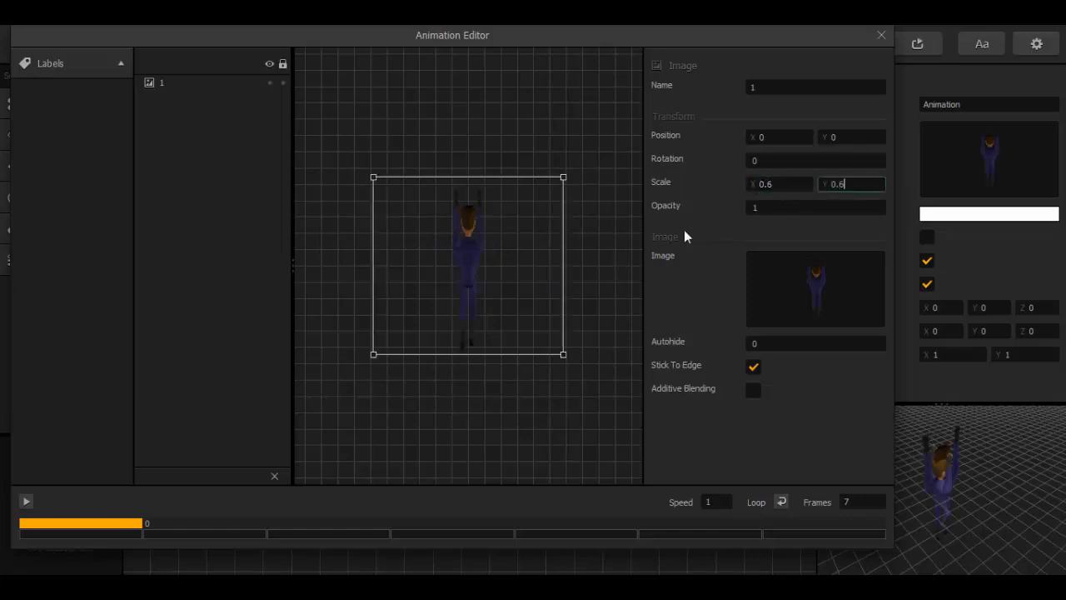
key("Return")
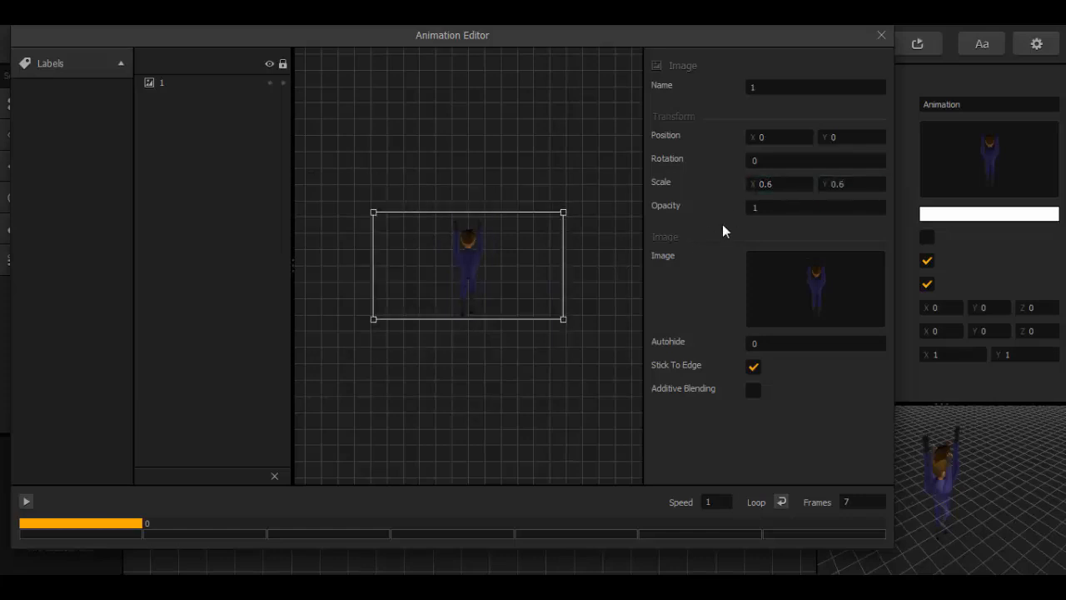
left_click(882, 36)
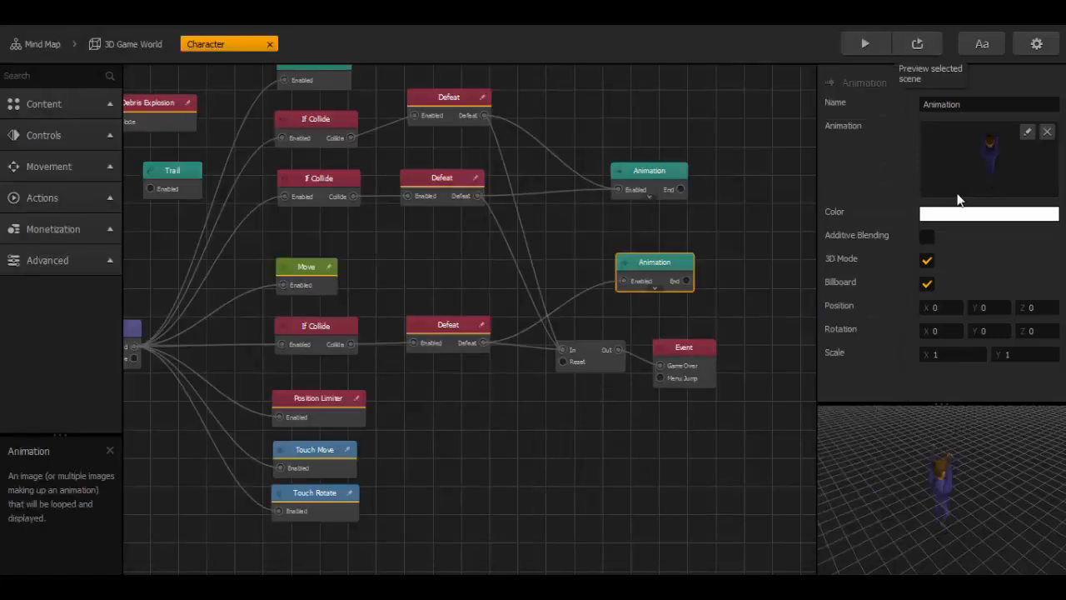
Step: Play-test the game over several rounds in the preview to check how the die and explosion animations look when the character is defeated
left_click_drag(970, 476, 940, 464)
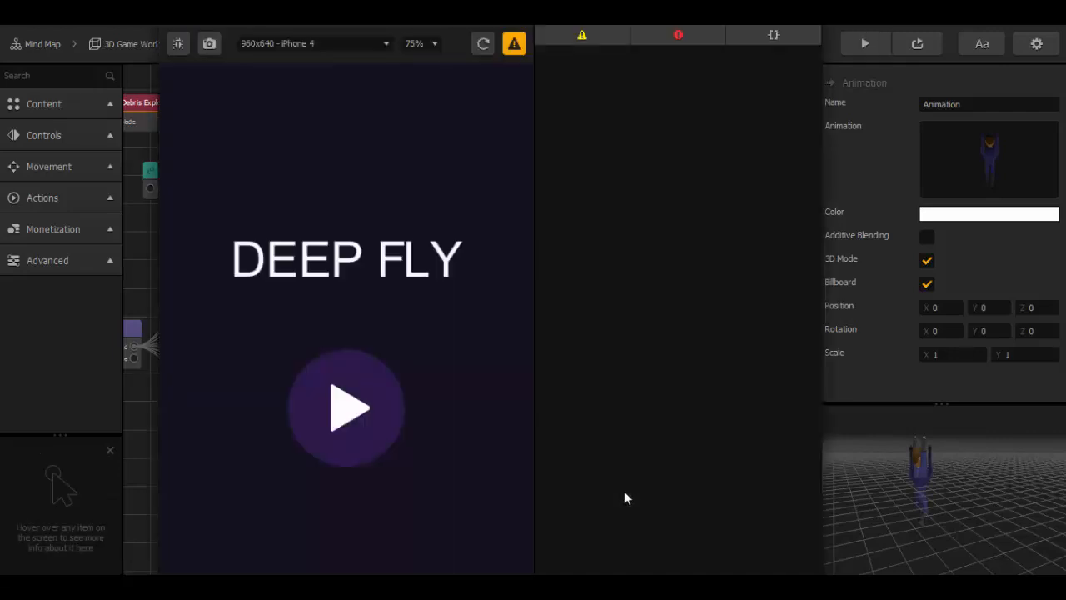
left_click(356, 412)
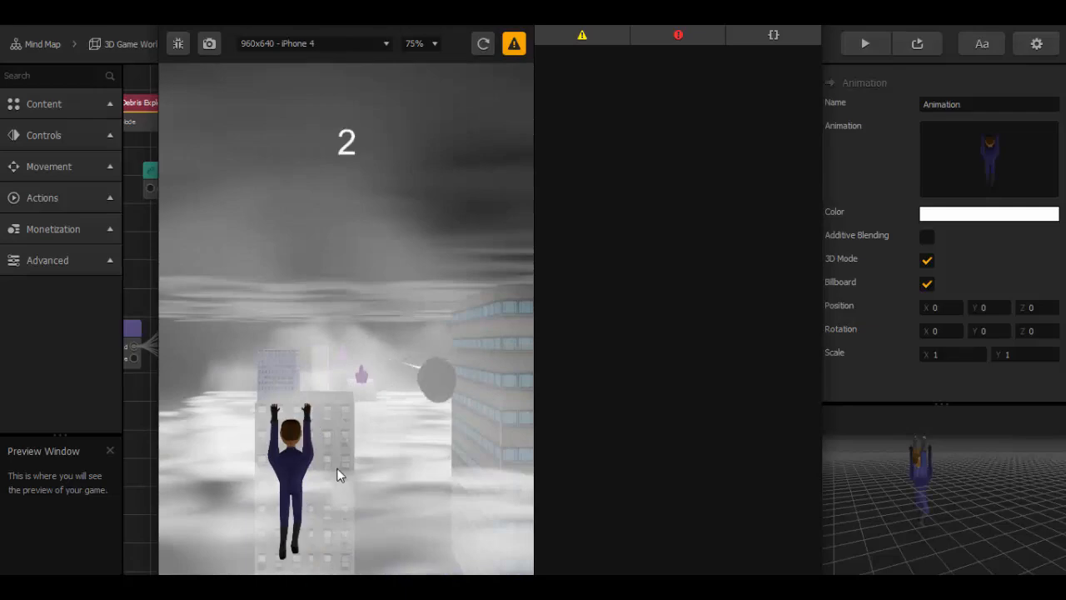
left_click(343, 466)
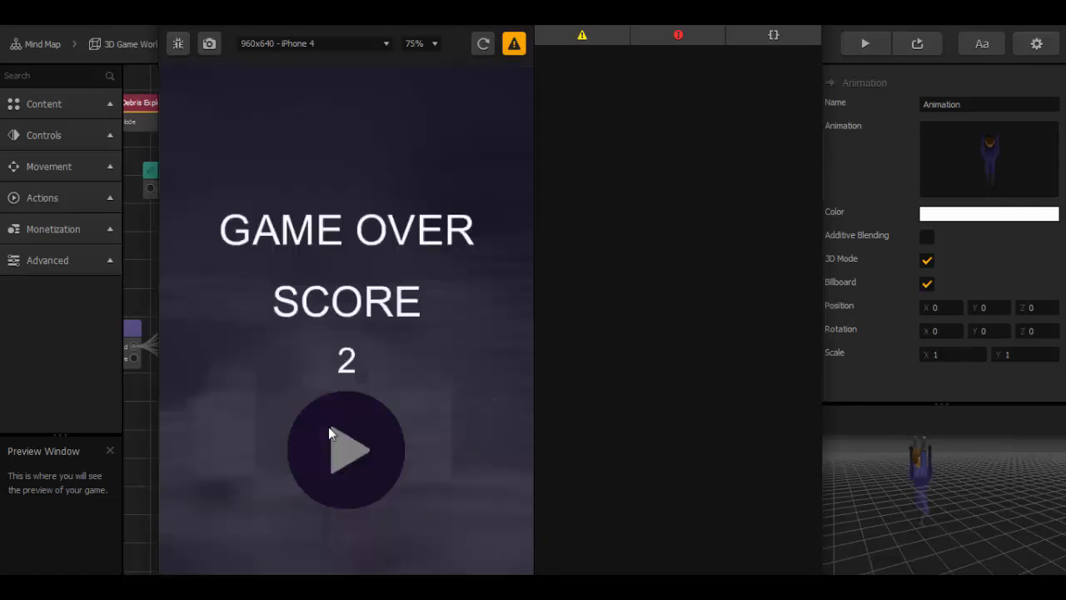
left_click(330, 429)
mouse_move(346, 364)
left_mouse_down()
mouse_move(317, 311)
mouse_move(180, 364)
left_mouse_up()
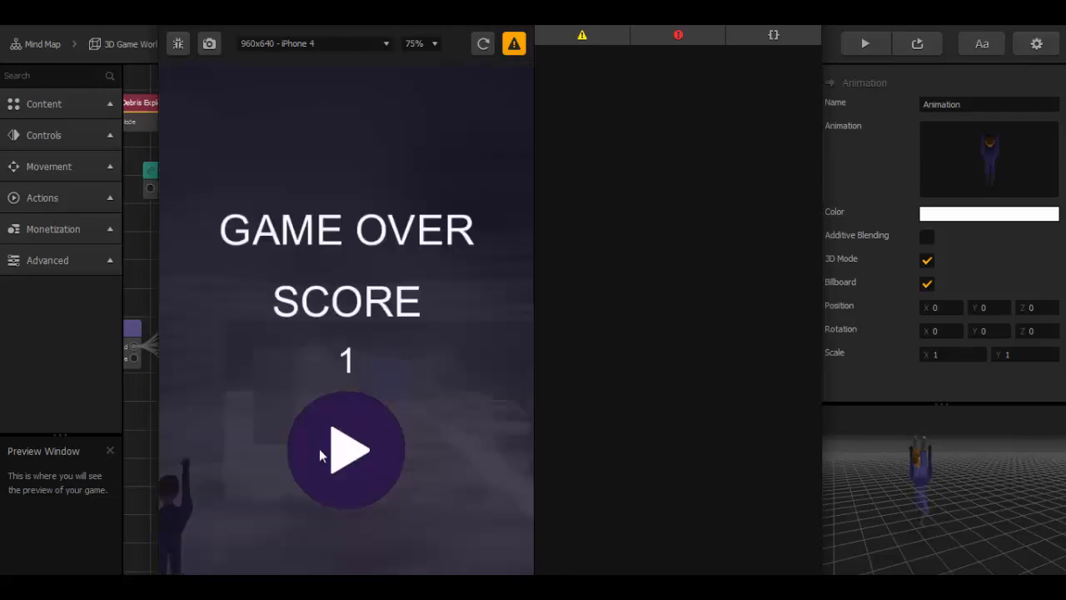
left_click(326, 444)
mouse_move(349, 321)
left_mouse_down()
mouse_move(371, 308)
mouse_move(315, 305)
mouse_move(288, 325)
mouse_move(299, 326)
mouse_move(297, 408)
left_mouse_up()
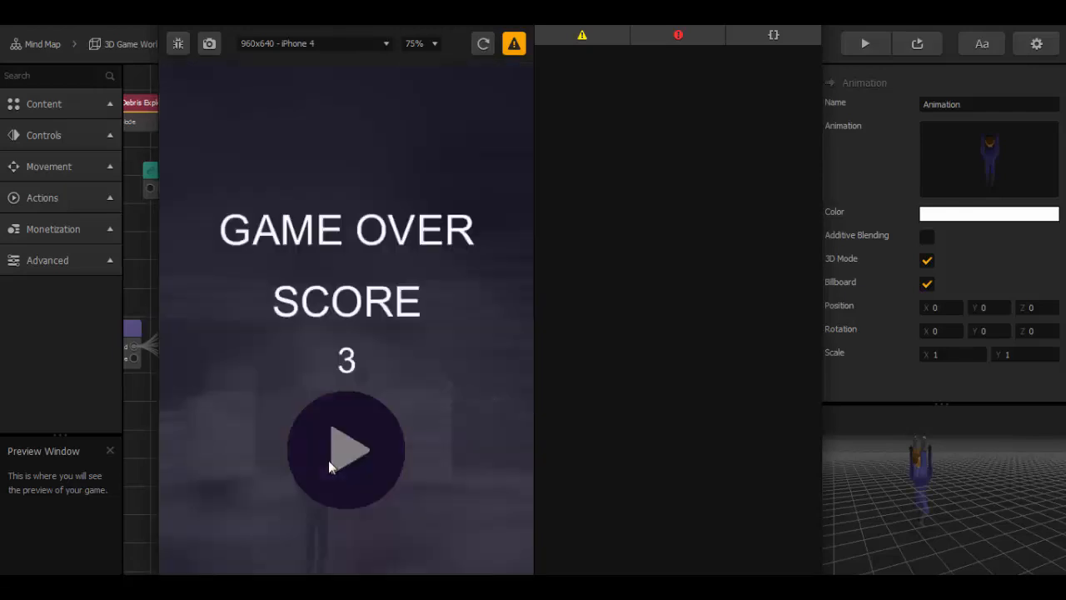
left_click(328, 460)
mouse_move(328, 416)
left_mouse_down()
mouse_move(306, 398)
mouse_move(327, 454)
left_mouse_up()
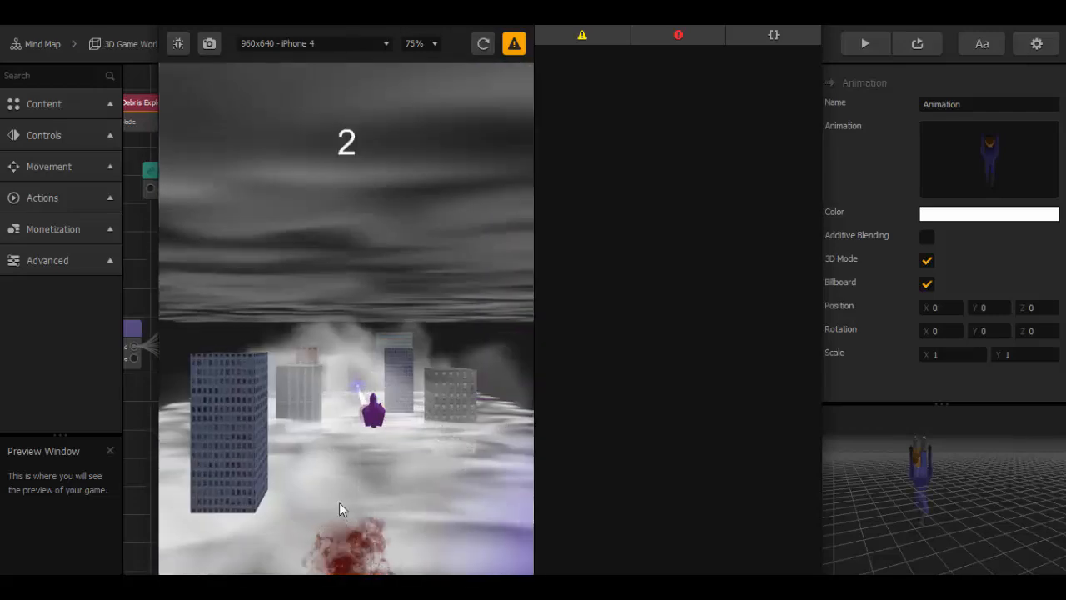
left_click(345, 486)
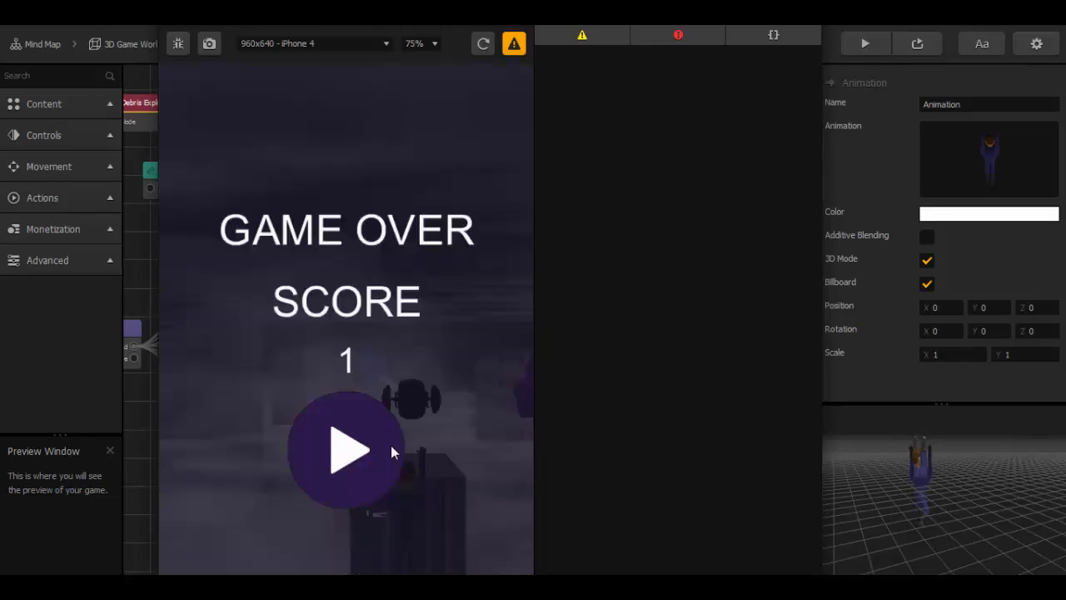
left_click(390, 447)
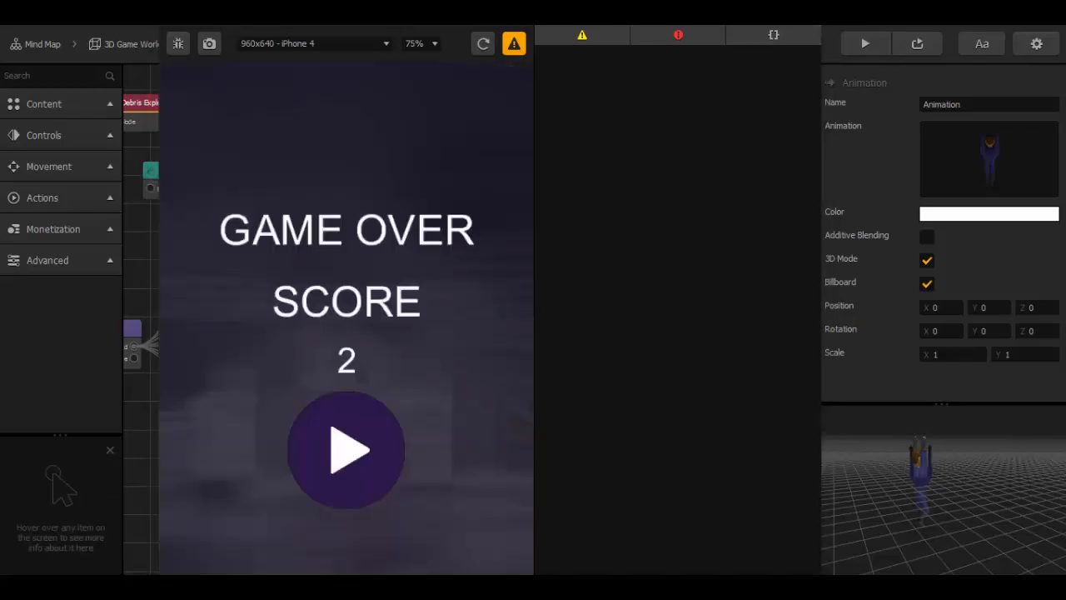
Step: Close the preview, set the die animation image's scale to 0.5 in X and Y, and close the Animation Editor
left_click(872, 250)
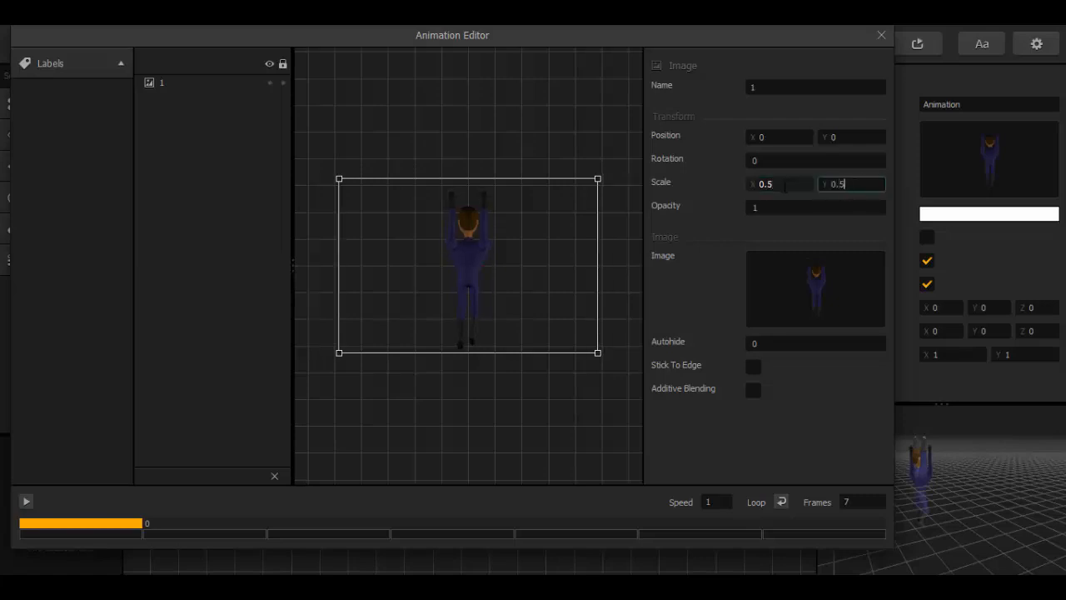
left_click(688, 230)
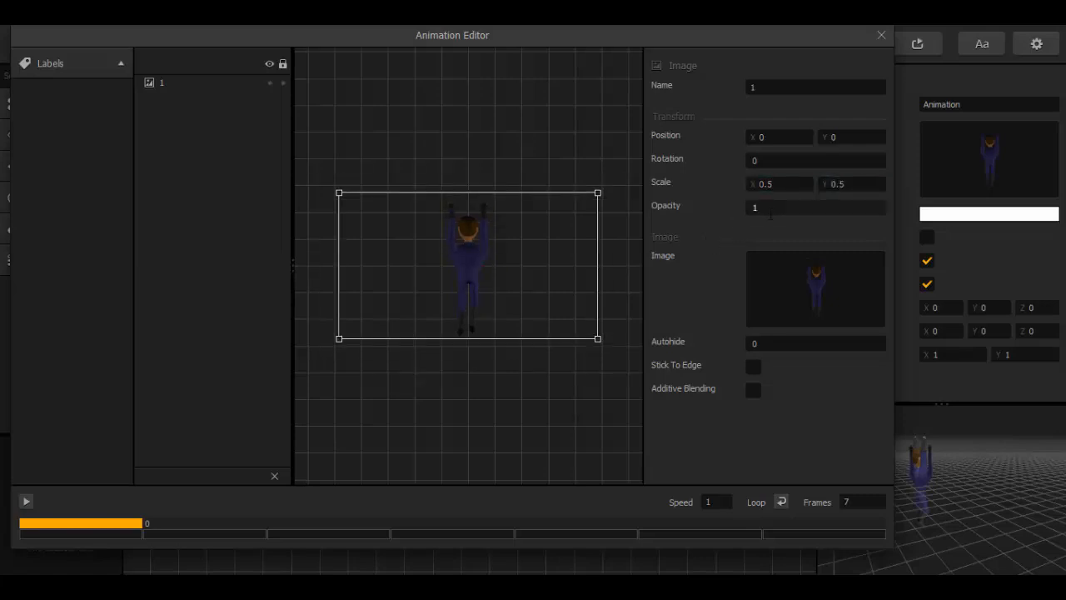
left_click(881, 36)
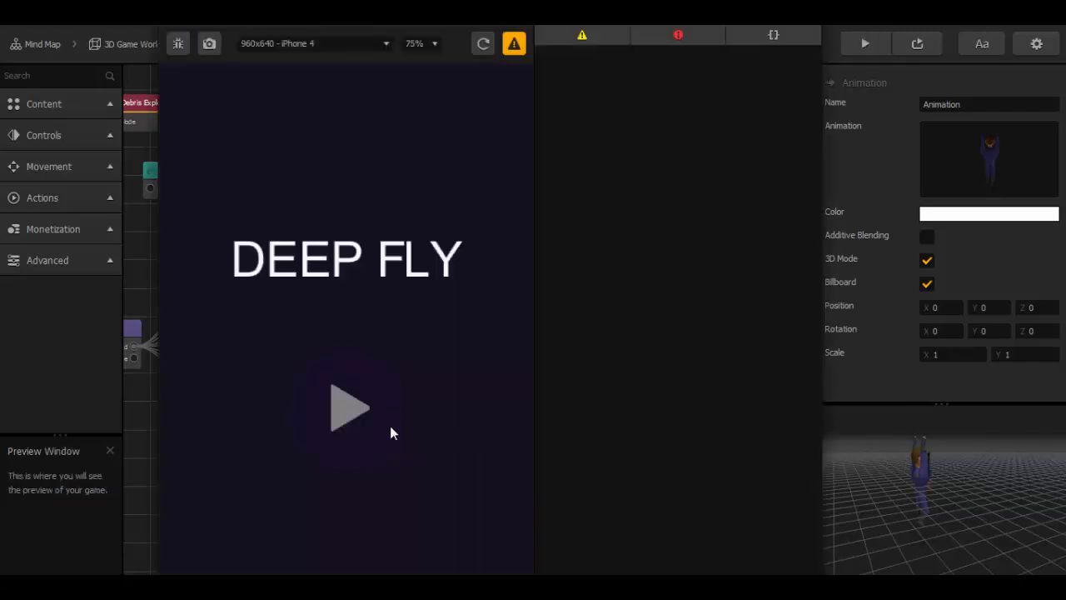
Step: Play-test the game again in the preview to check the size of the rescaled die animation
left_click(393, 434)
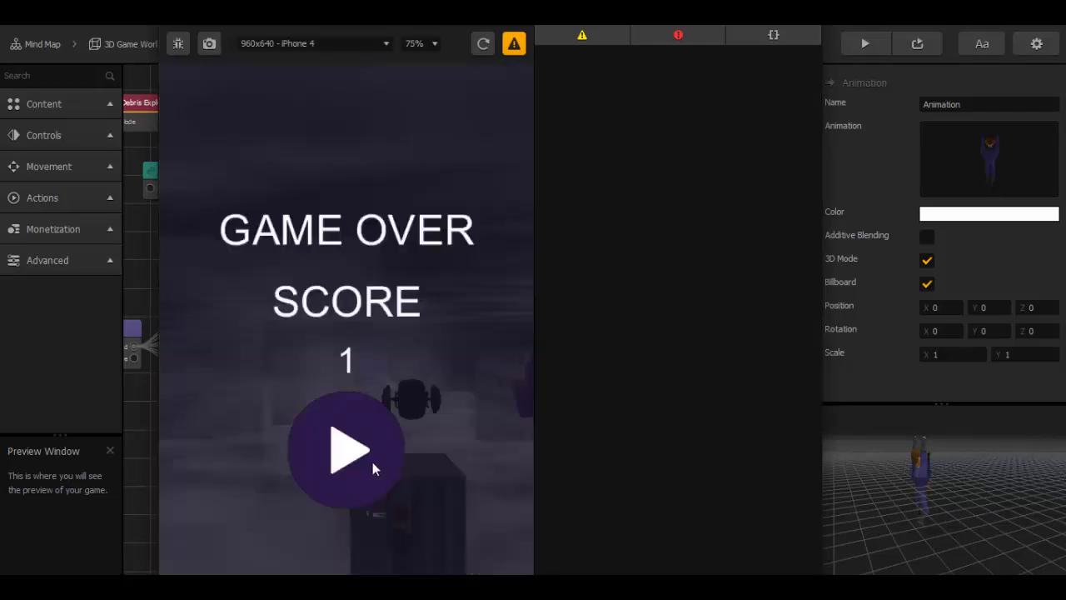
left_click(348, 446)
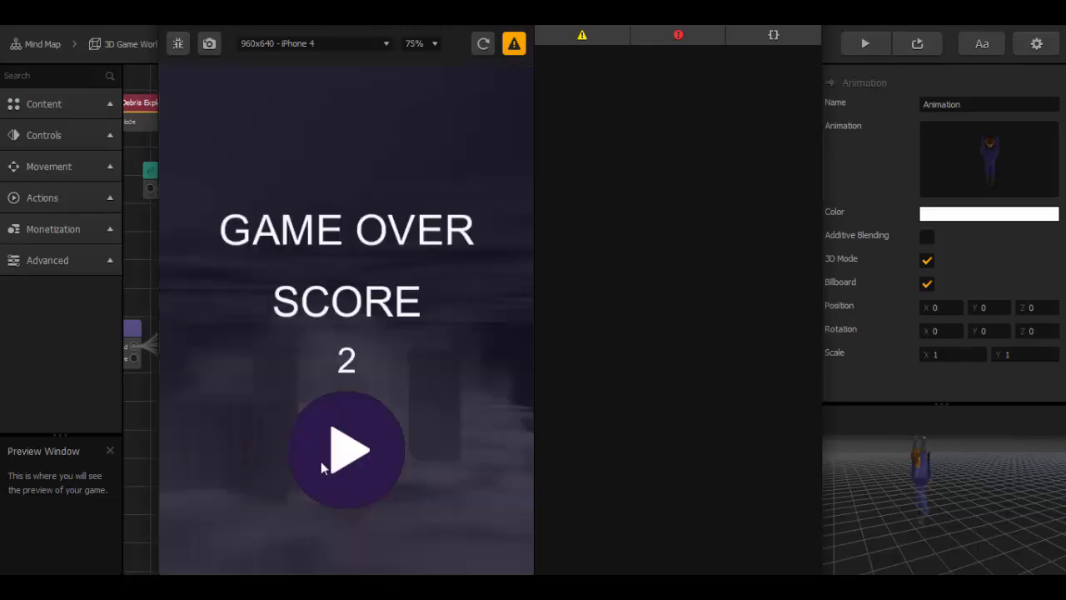
left_click(323, 458)
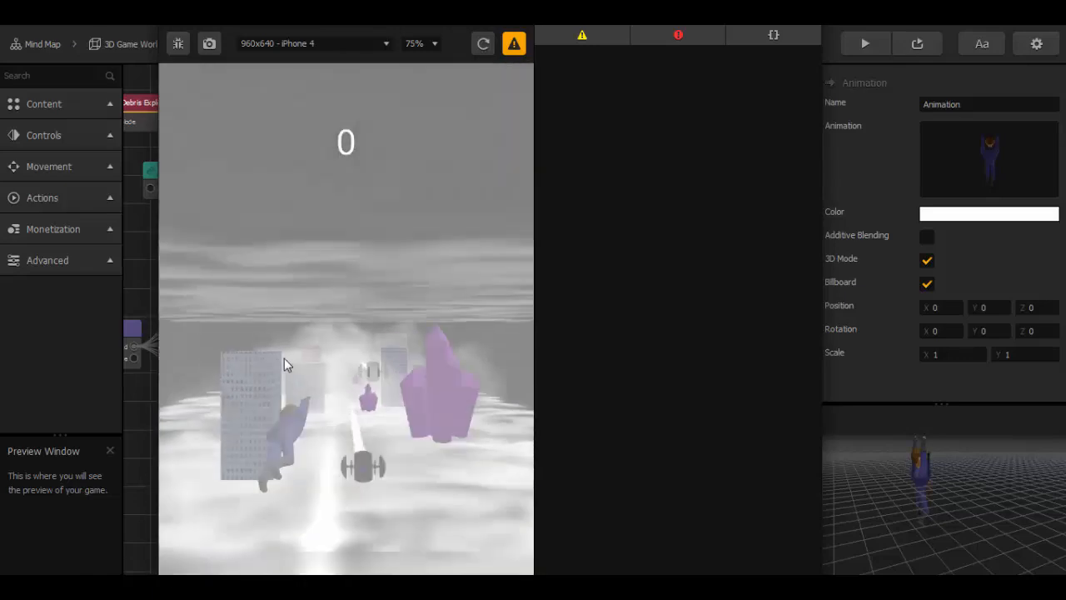